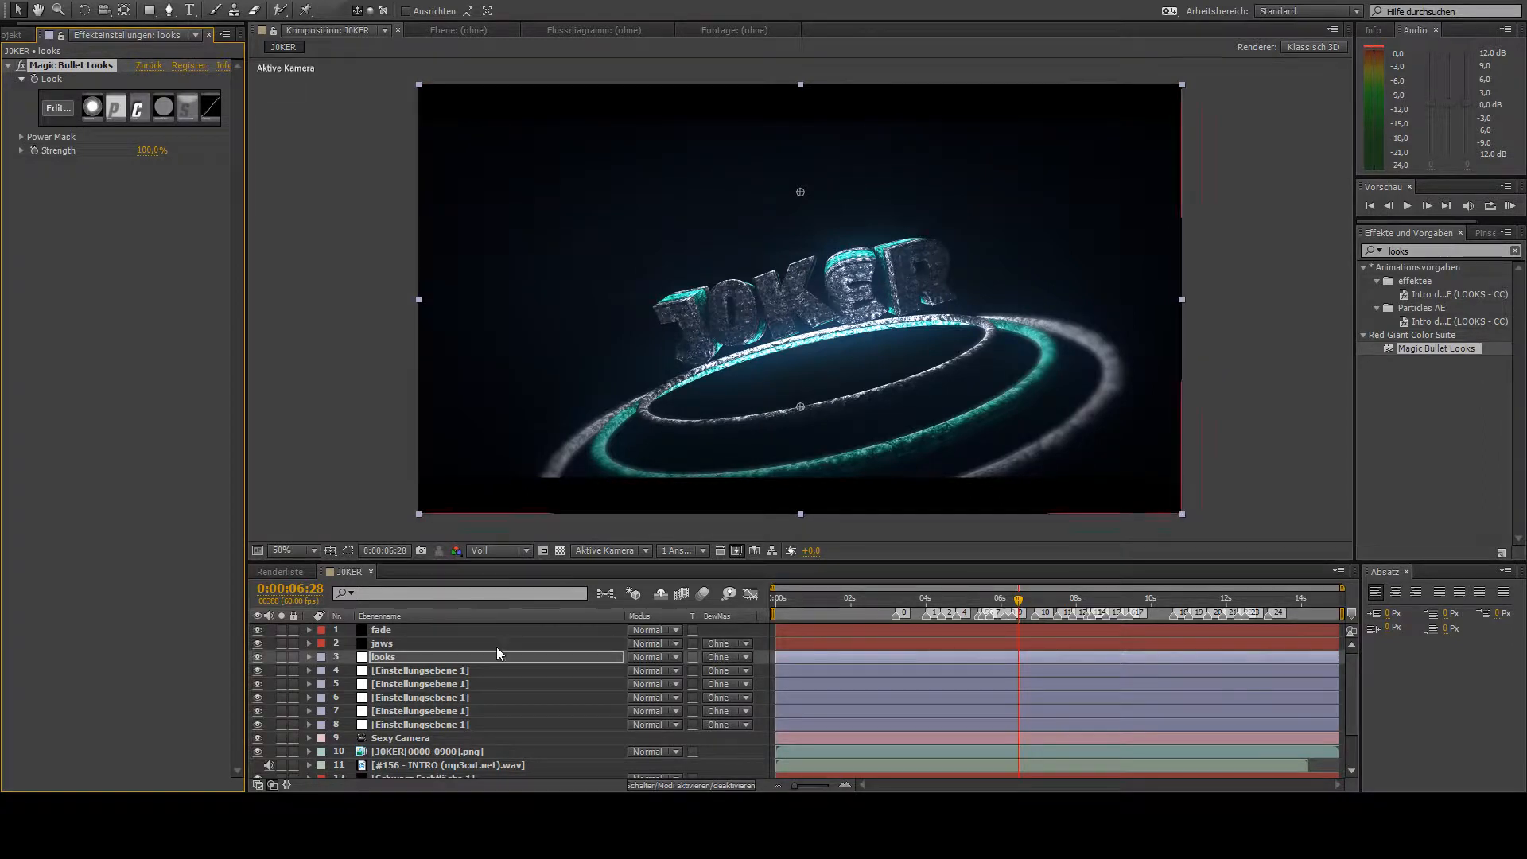
pyautogui.scroll(-2, 372, 666)
pyautogui.scroll(2, 381, 662)
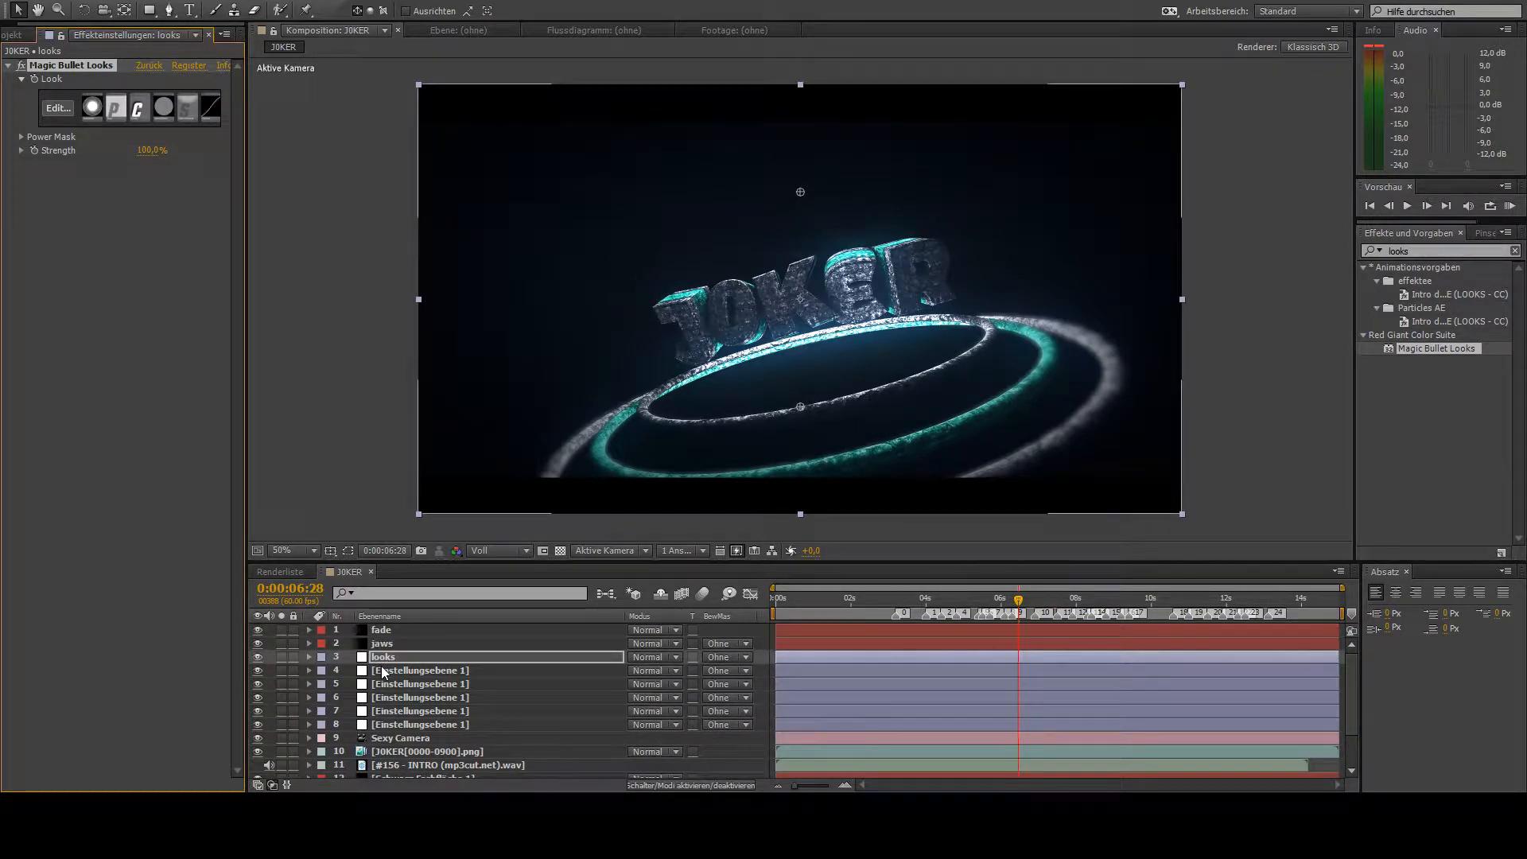
pyautogui.scroll(-2, 382, 672)
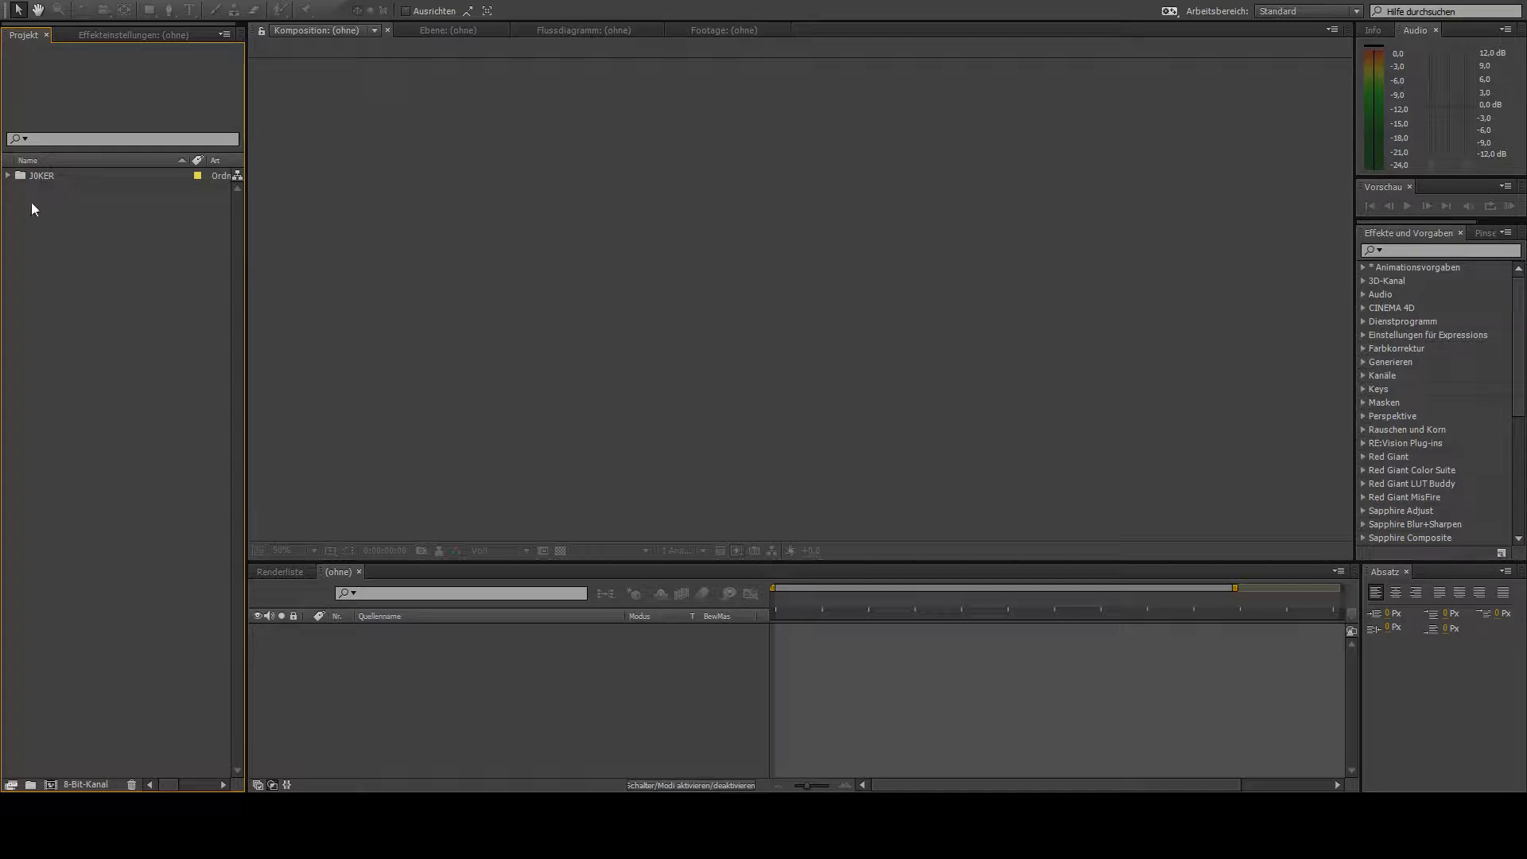
# - Open the J0KER composition and add the #156 - INTRO (mp3cut.net).wav audio as its bottom layer
pyautogui.click(10, 191)
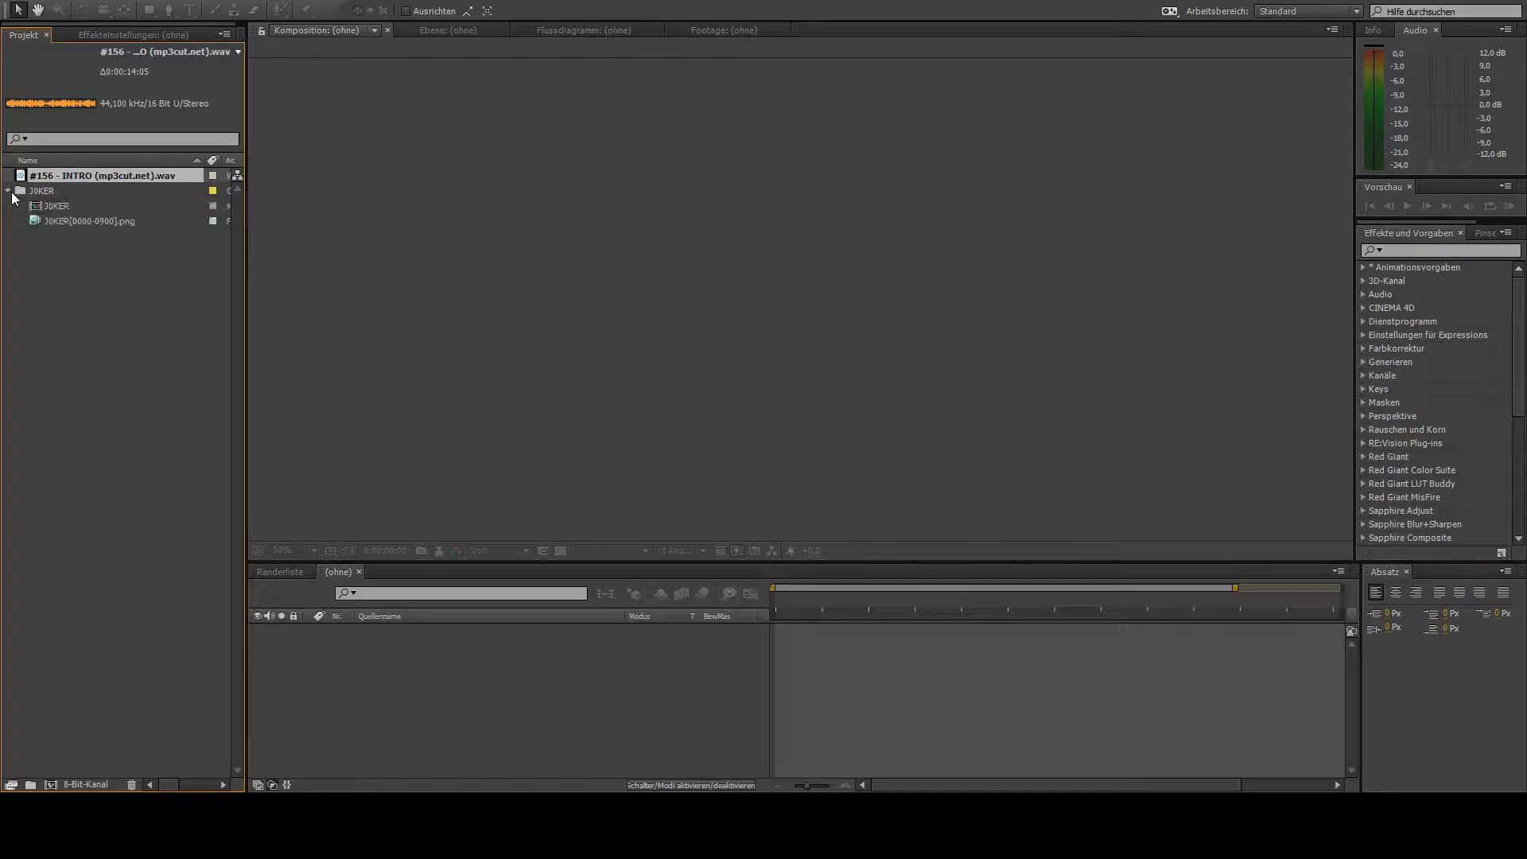
pyautogui.click(55, 207)
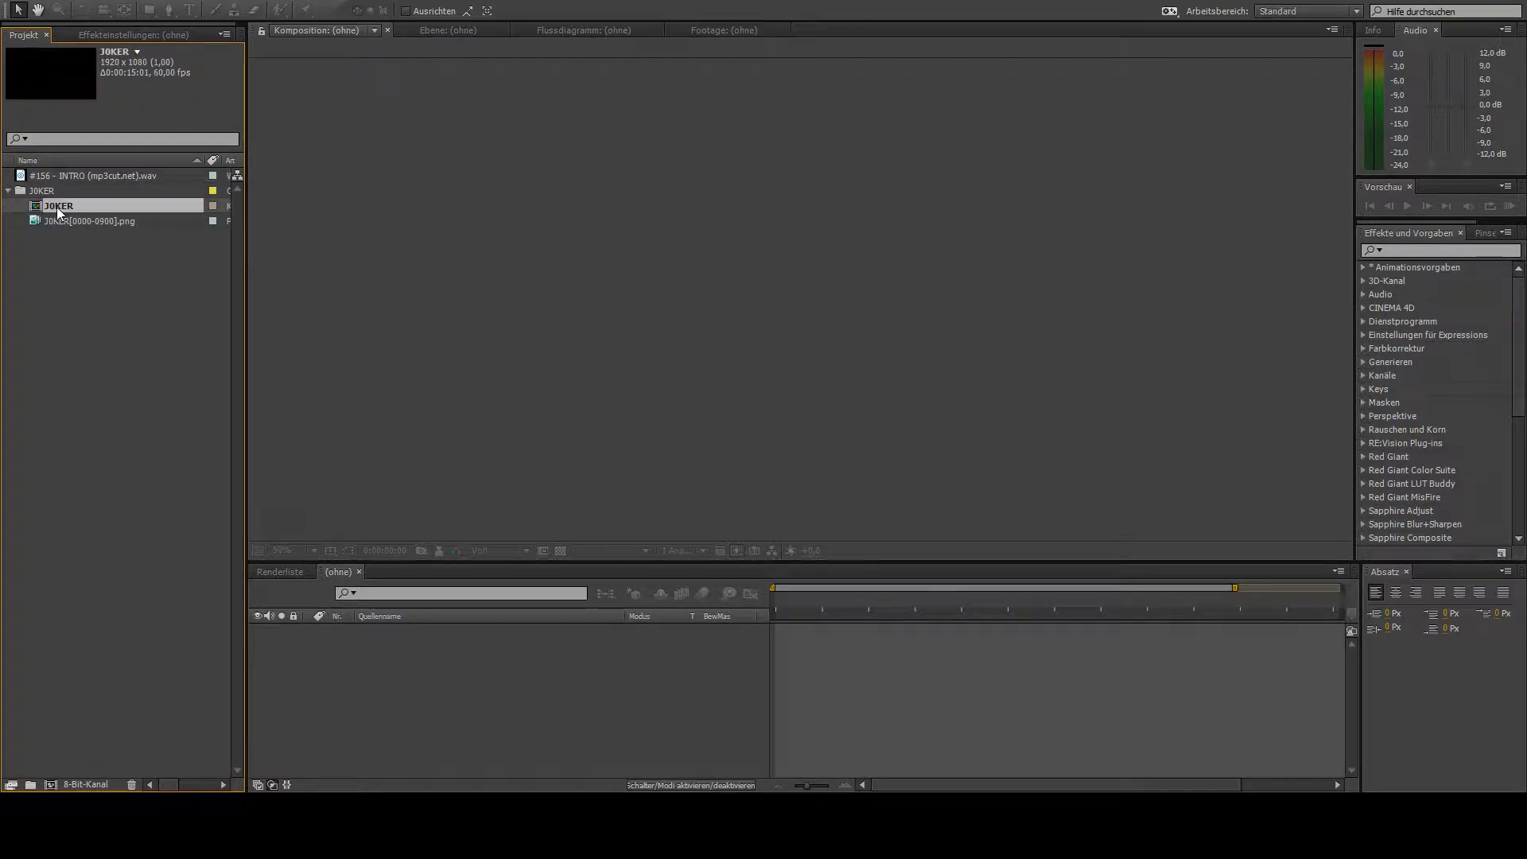
pyautogui.click(54, 250)
pyautogui.doubleClick(40, 207)
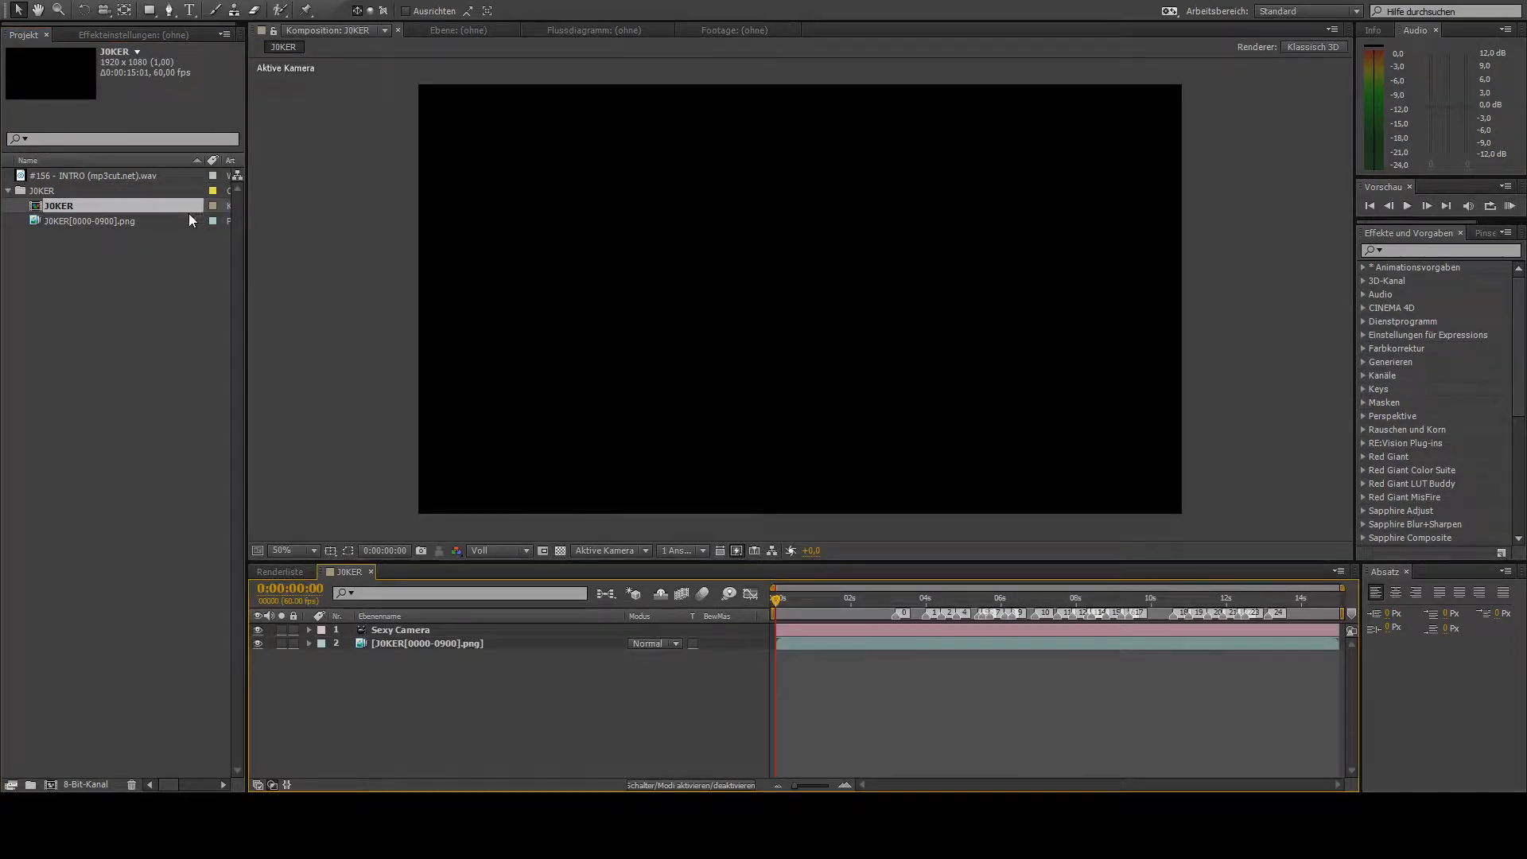
pyautogui.moveTo(89, 174); pyautogui.dragTo(404, 681)
pyautogui.click(485, 723)
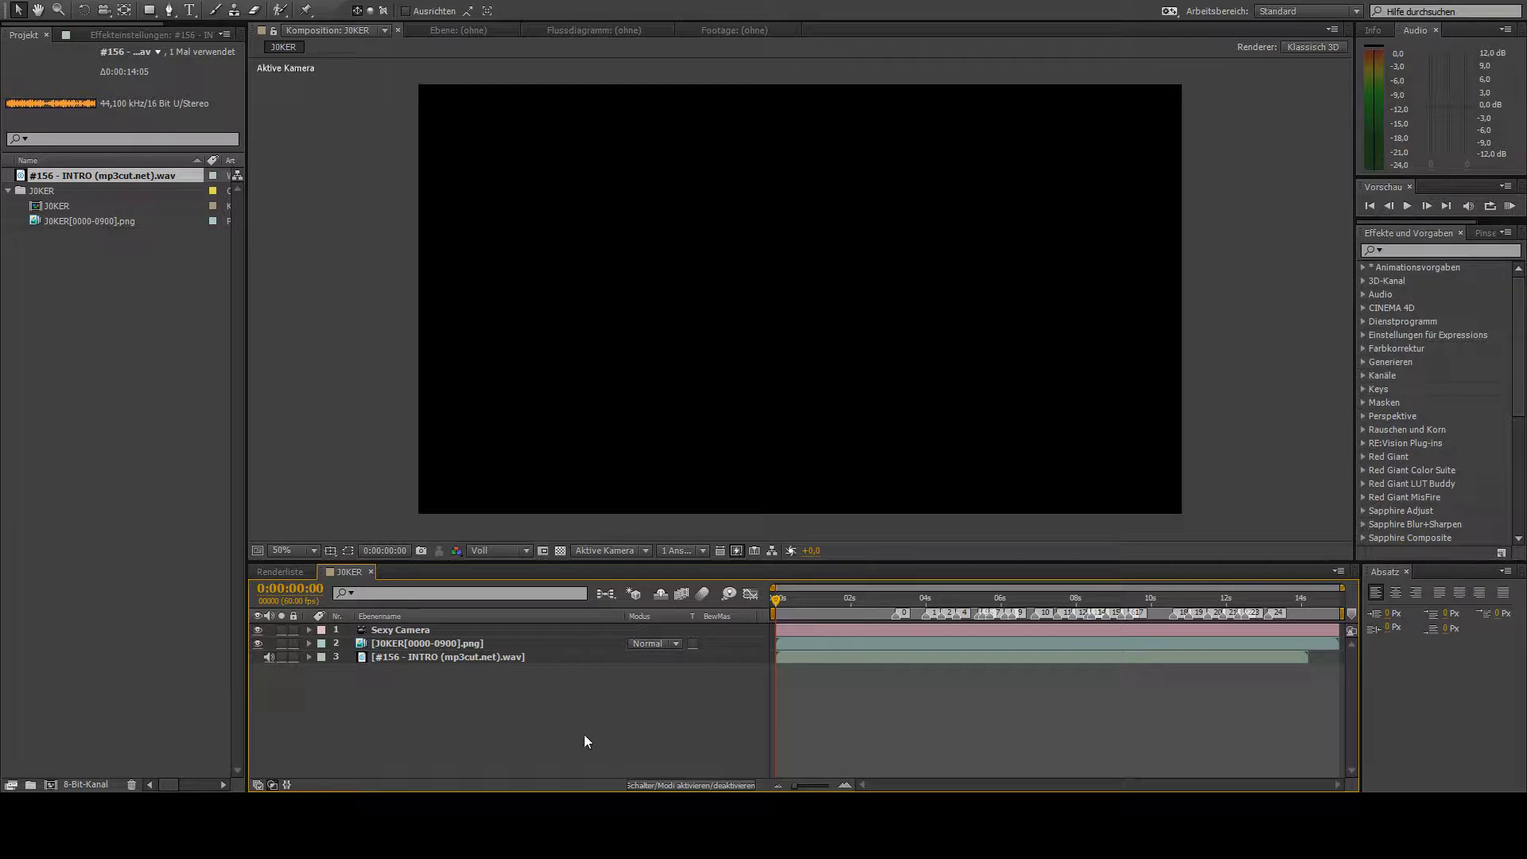
# - Create a black solid, duplicate it twice and move one copy to the bottom of the layer stack
pyautogui.press('space')
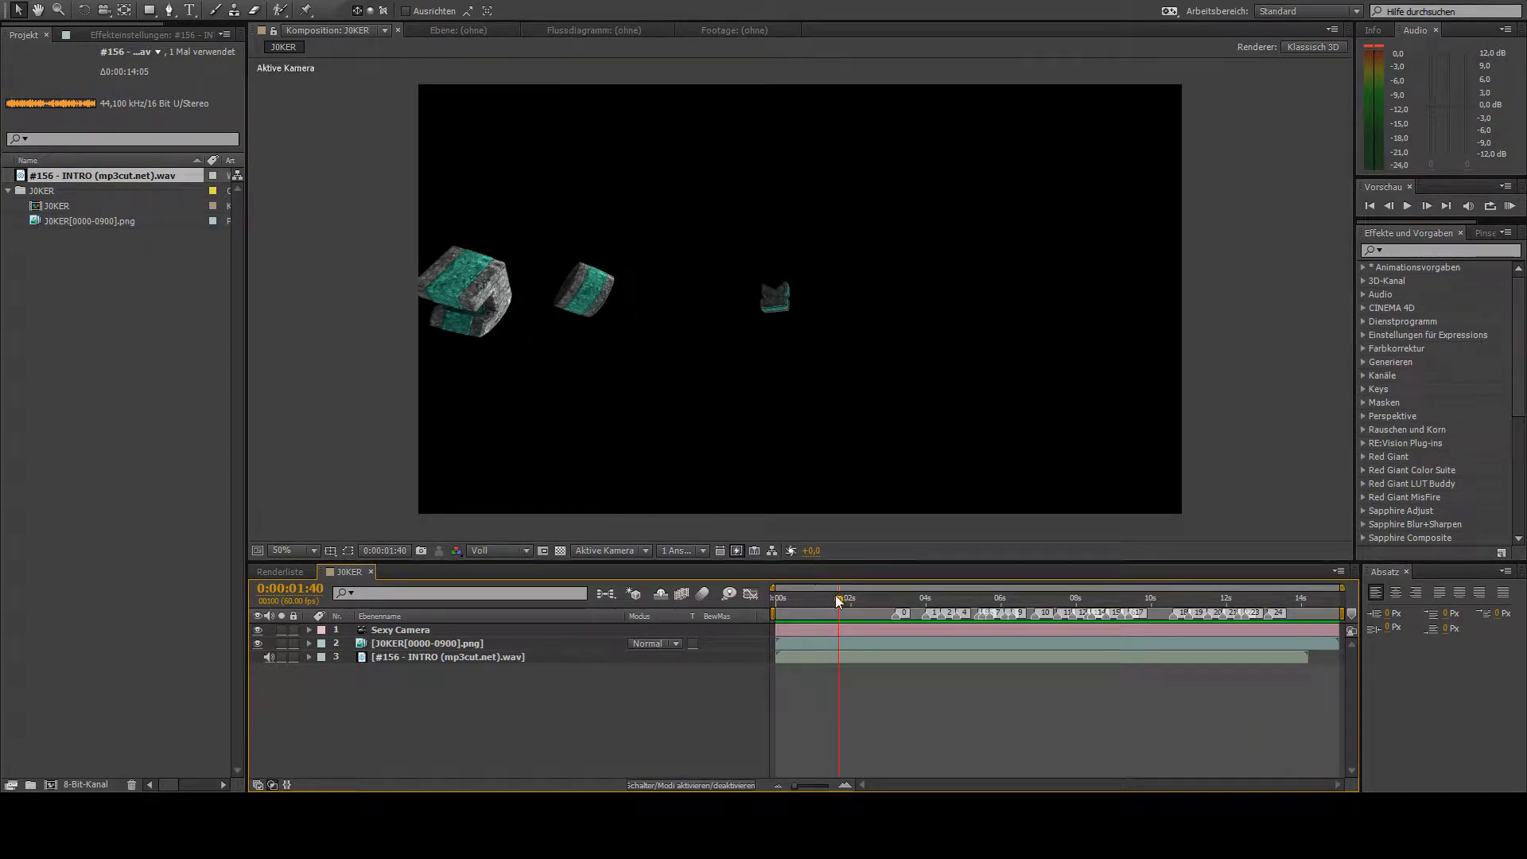
pyautogui.click(917, 611)
pyautogui.moveTo(917, 611); pyautogui.dragTo(996, 606)
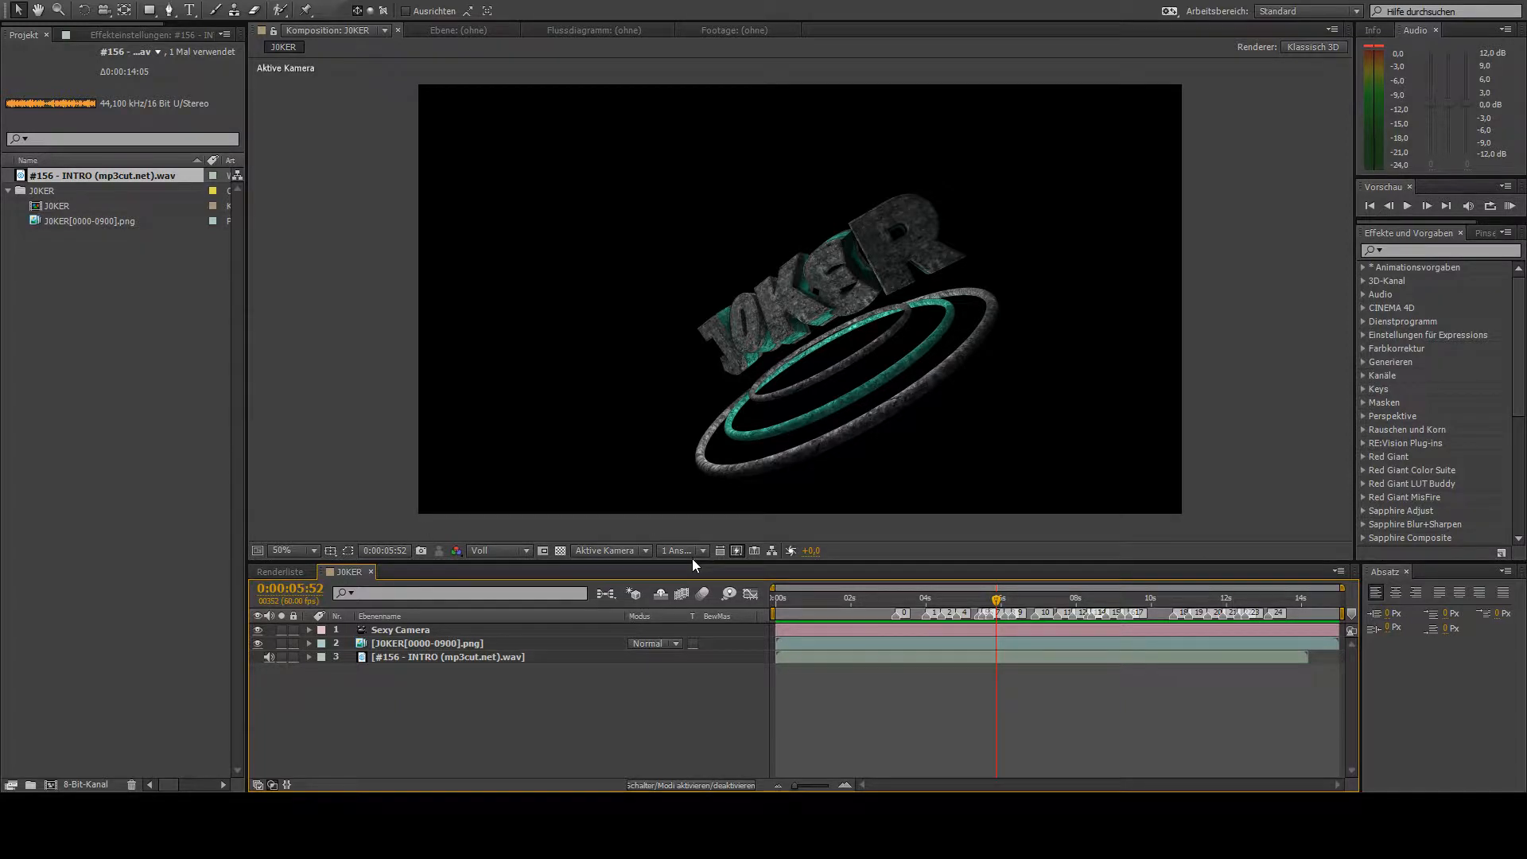
pyautogui.hotkey('ctrl', 'y')
pyautogui.click(798, 542)
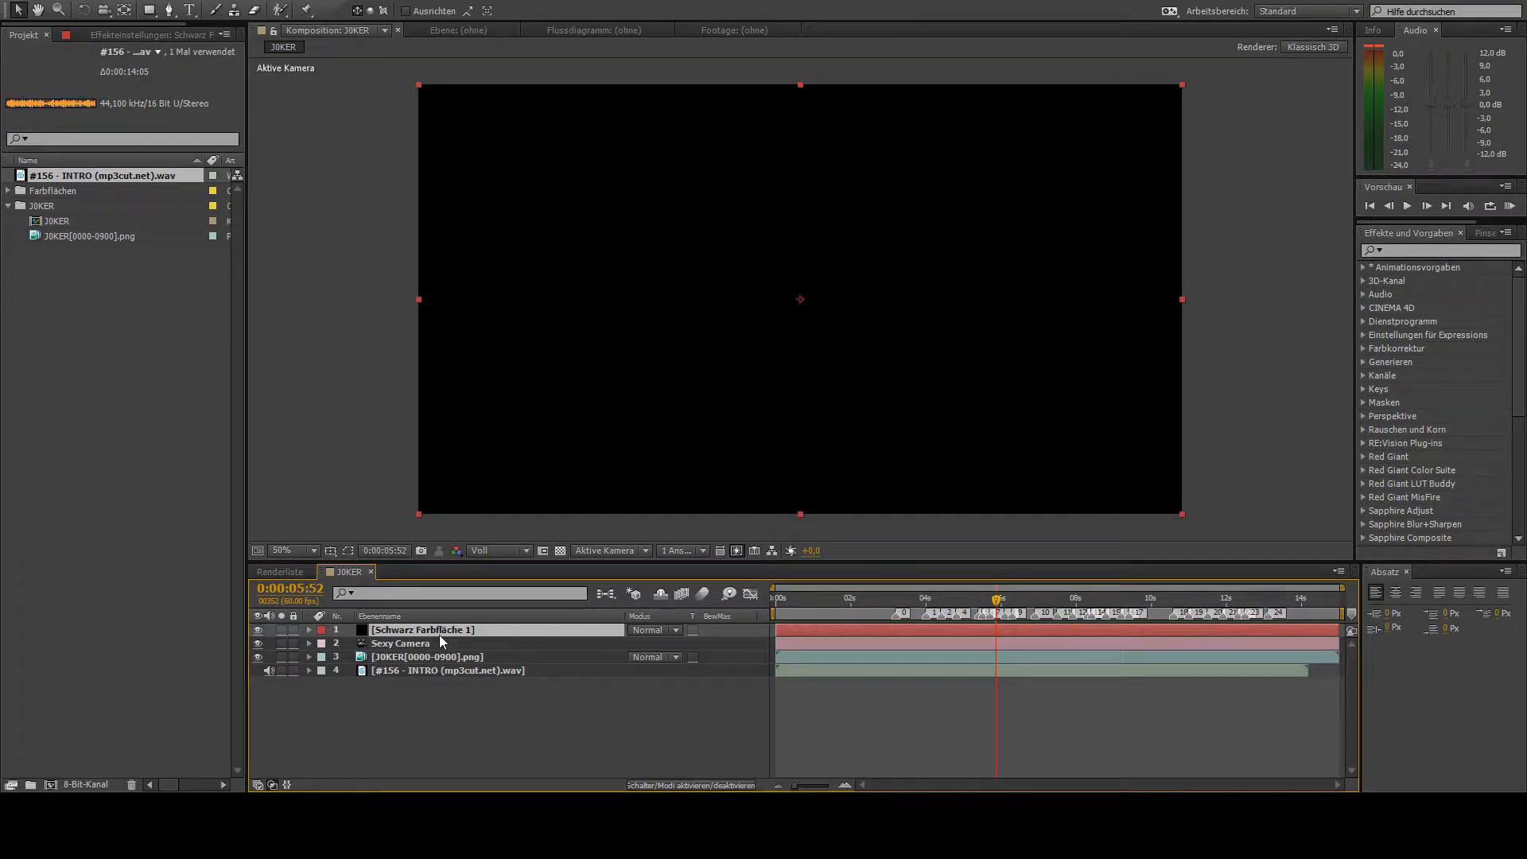
pyautogui.hotkey('ctrl', 'd')
pyautogui.hotkey('ctrl', 'd')
pyautogui.moveTo(409, 632); pyautogui.dragTo(390, 743)
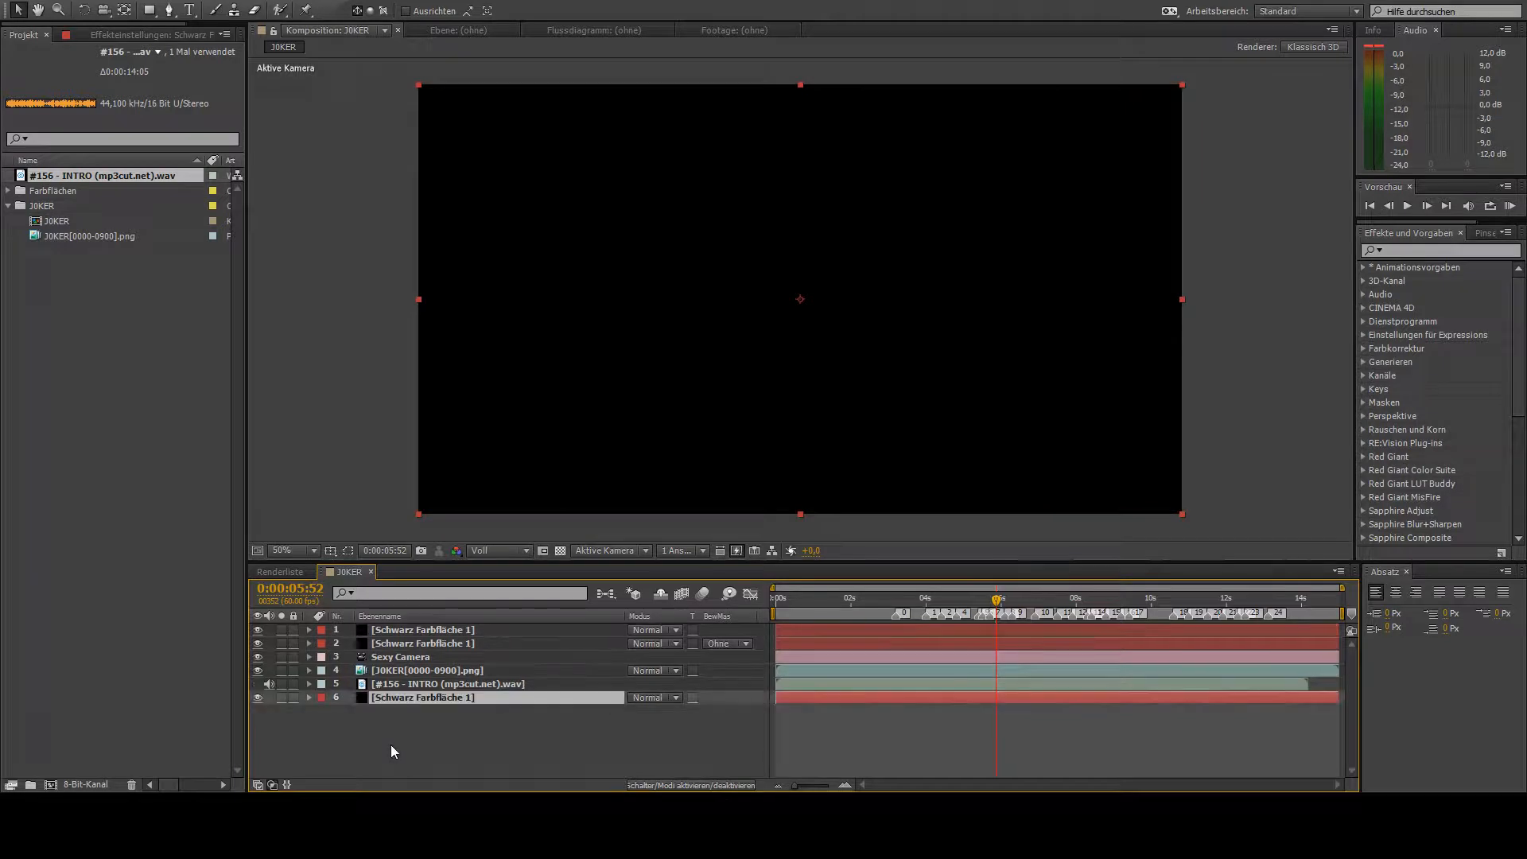
# - Duplicate the black solid at the bottom of the layer stack three times
pyautogui.hotkey('ctrl', 'd')
pyautogui.hotkey('ctrl', 'd')
pyautogui.hotkey('ctrl', 'd')
pyautogui.click(393, 759)
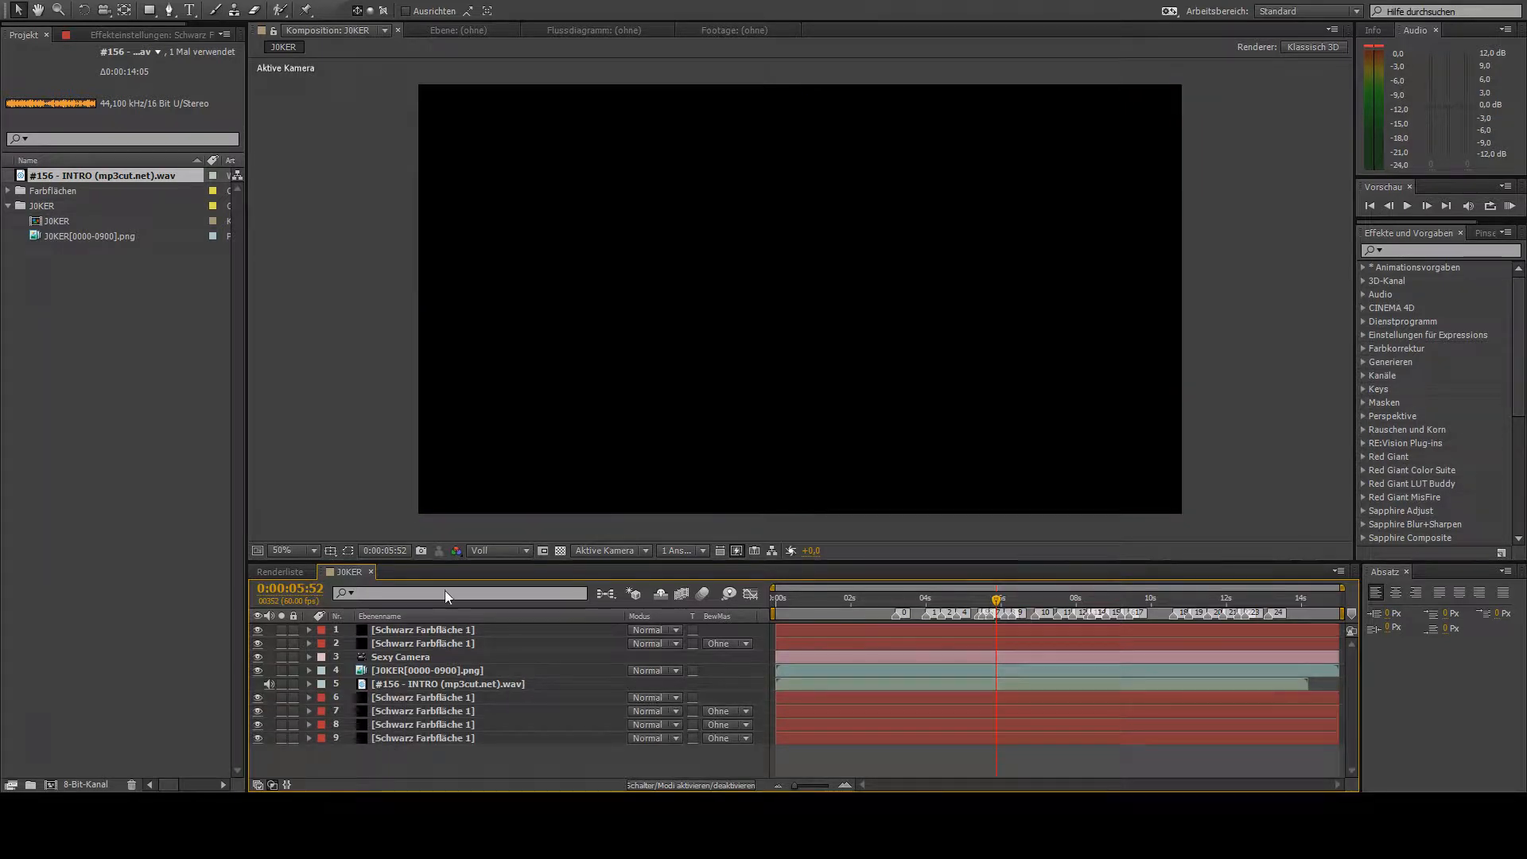
# - Create an adjustment layer, place it beneath the two upper solids and duplicate it three times
pyautogui.hotkey('ctrl', 'alt', 'y')
pyautogui.moveTo(389, 632); pyautogui.dragTo(396, 658)
pyautogui.hotkey('ctrl', 'd')
pyautogui.hotkey('ctrl', 'd')
pyautogui.hotkey('ctrl', 'd')
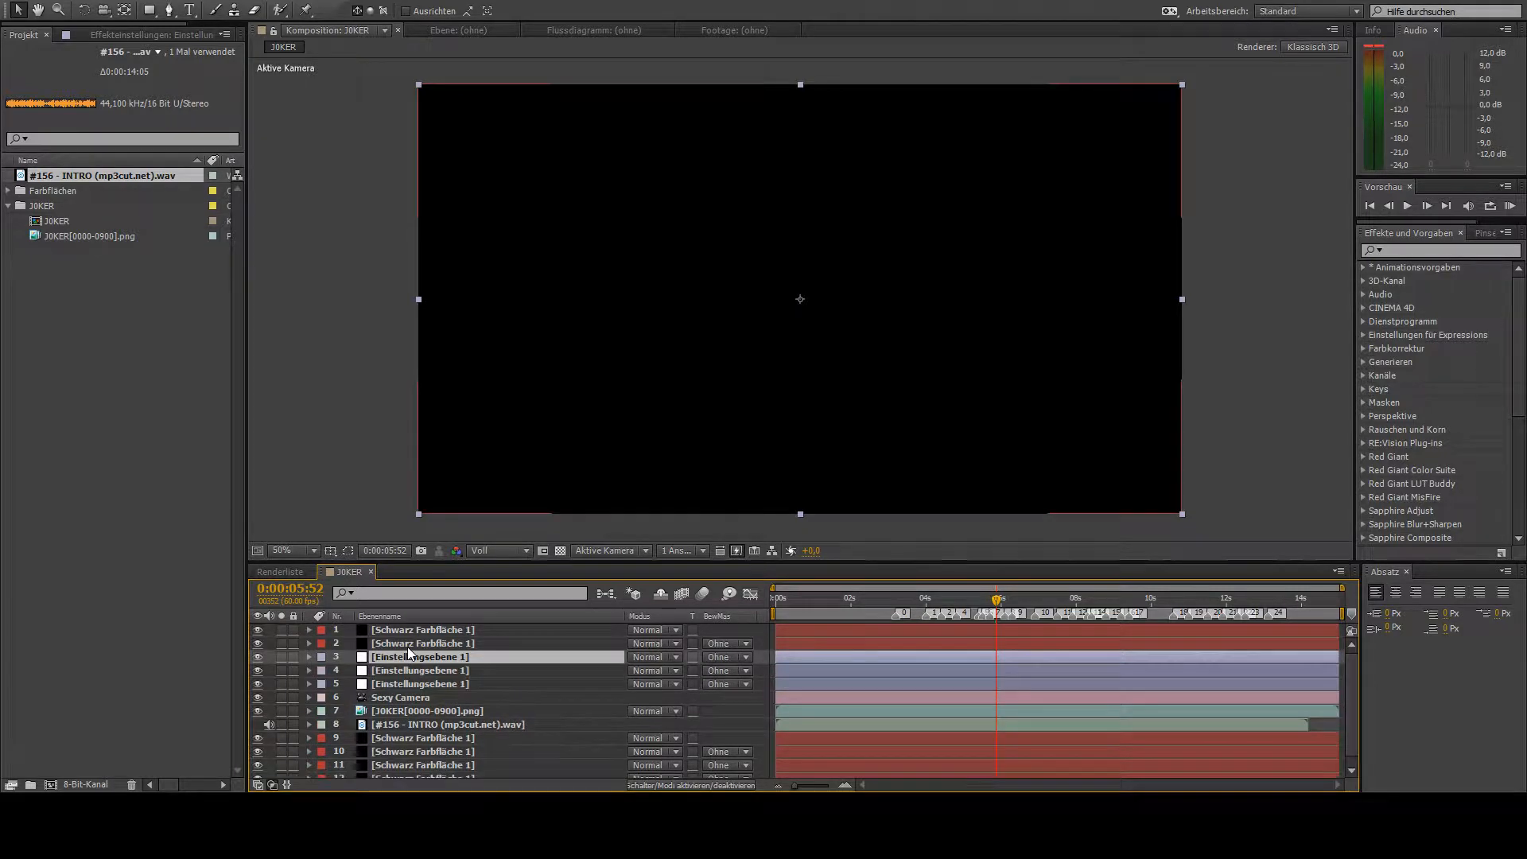
# - Rename the topmost black solid to fade
pyautogui.click(415, 634)
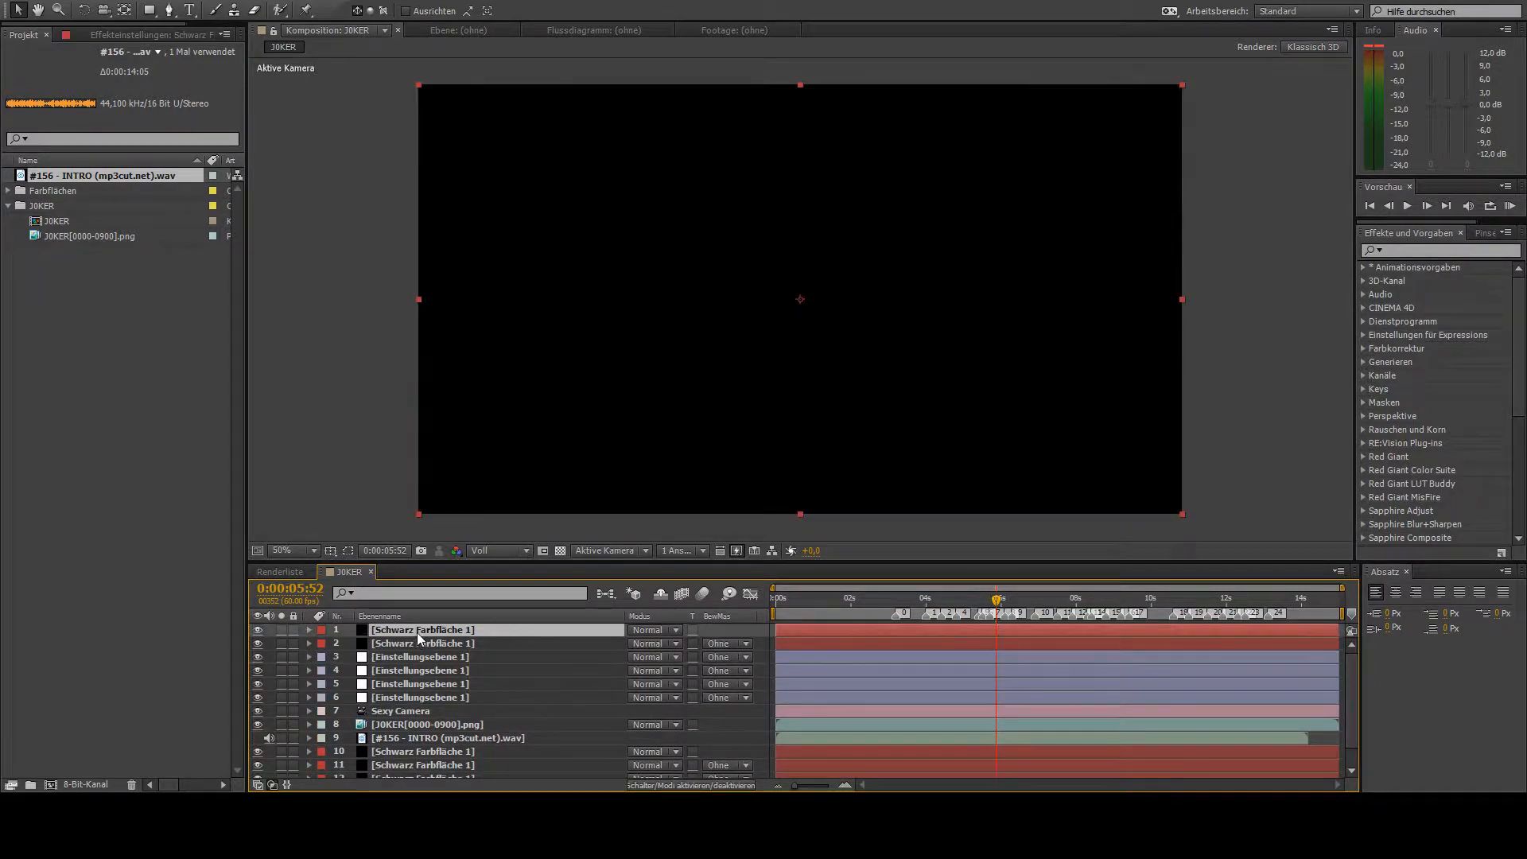
pyautogui.press('Return')
pyautogui.write('fade')
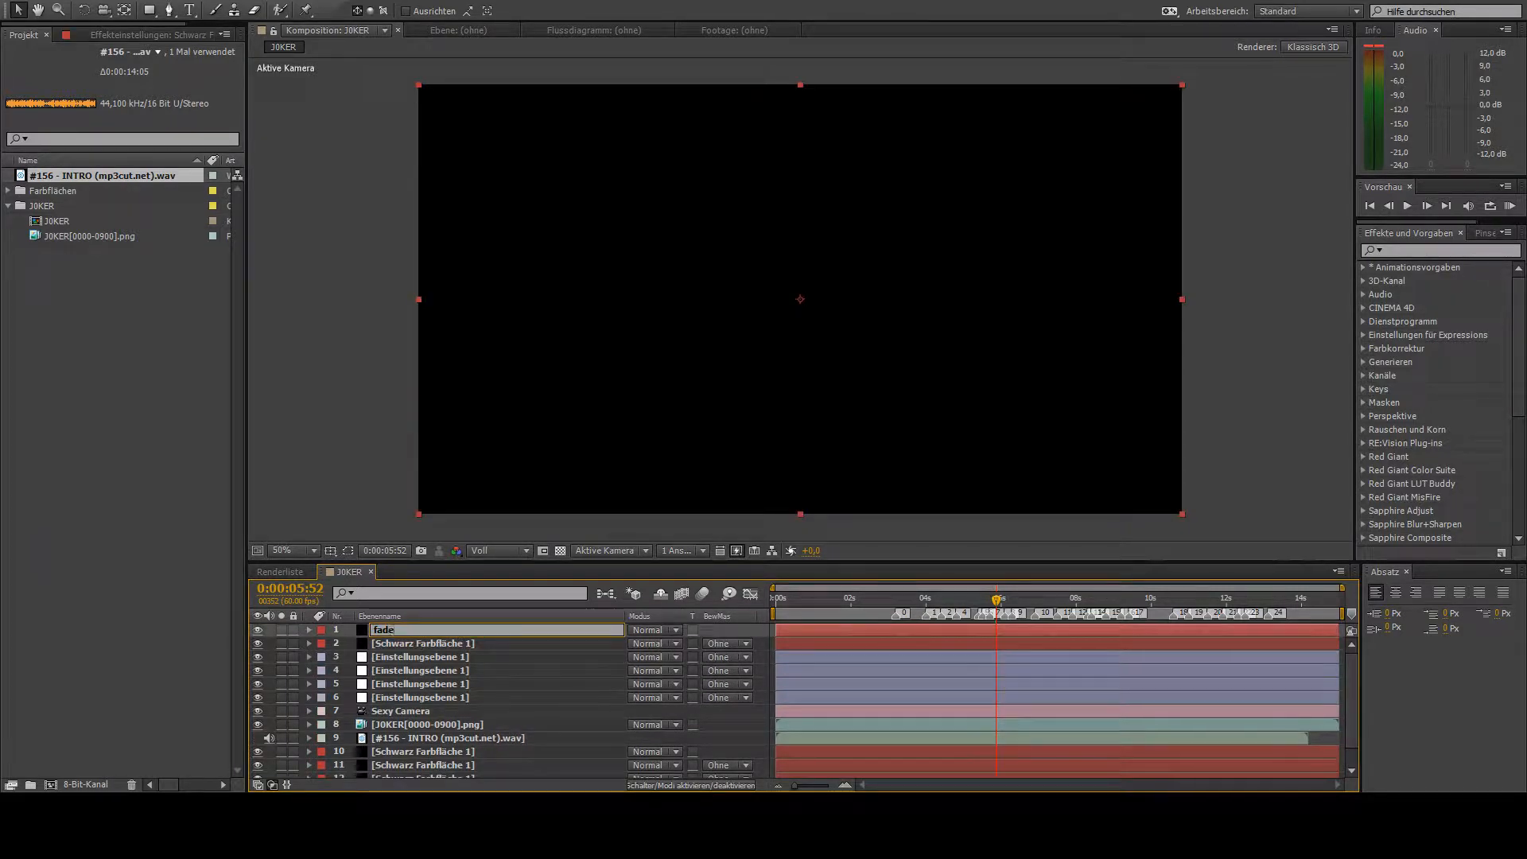
pyautogui.press('Return')
# - Keyframe the fade layer's opacity from 100% at the composition's start to 0% at about 1 second
pyautogui.press('Home')
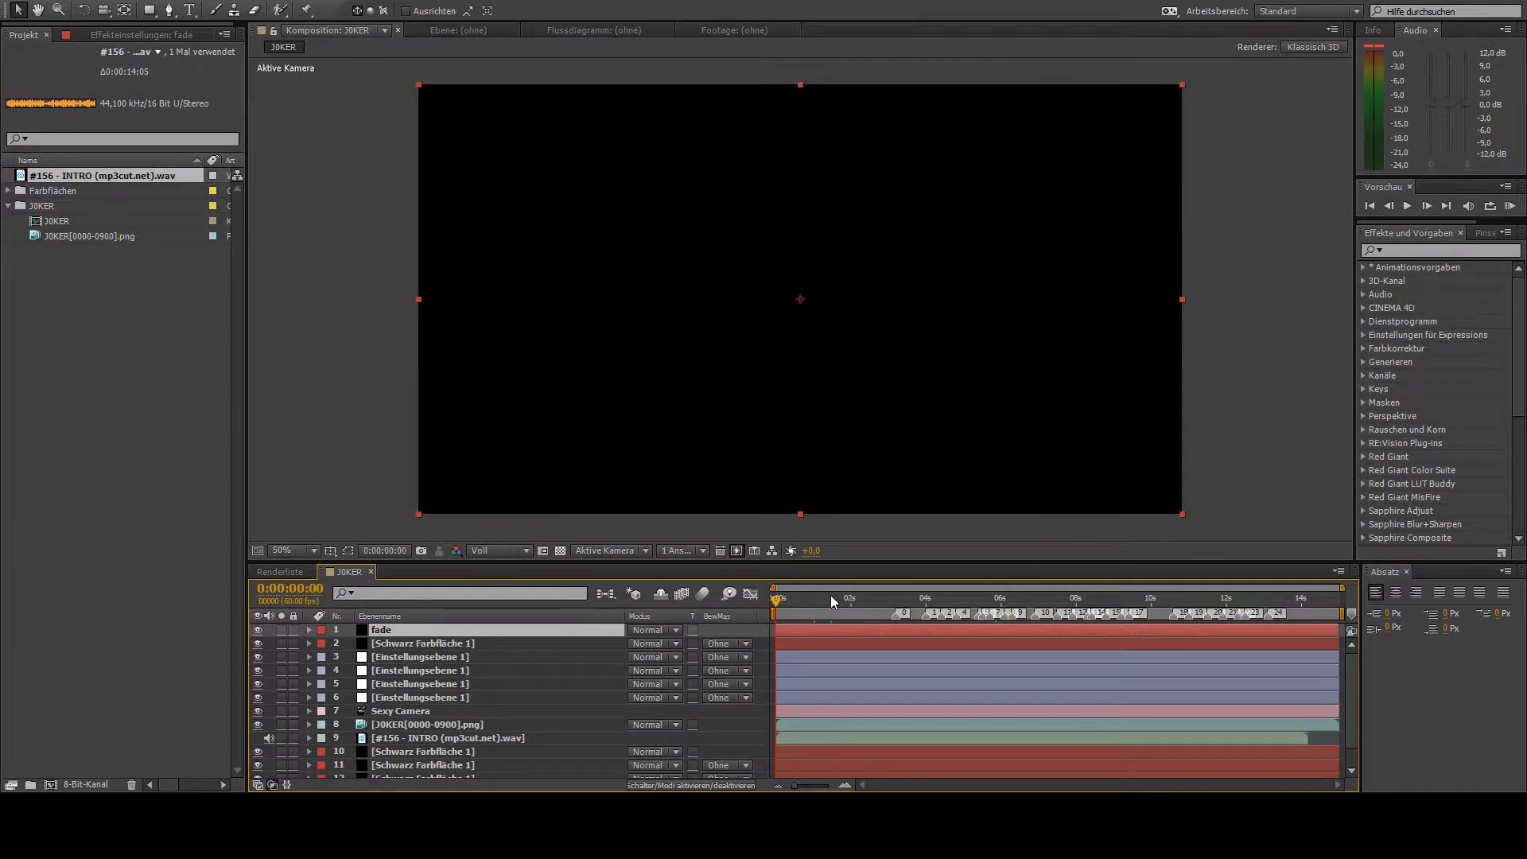
pyautogui.click(309, 630)
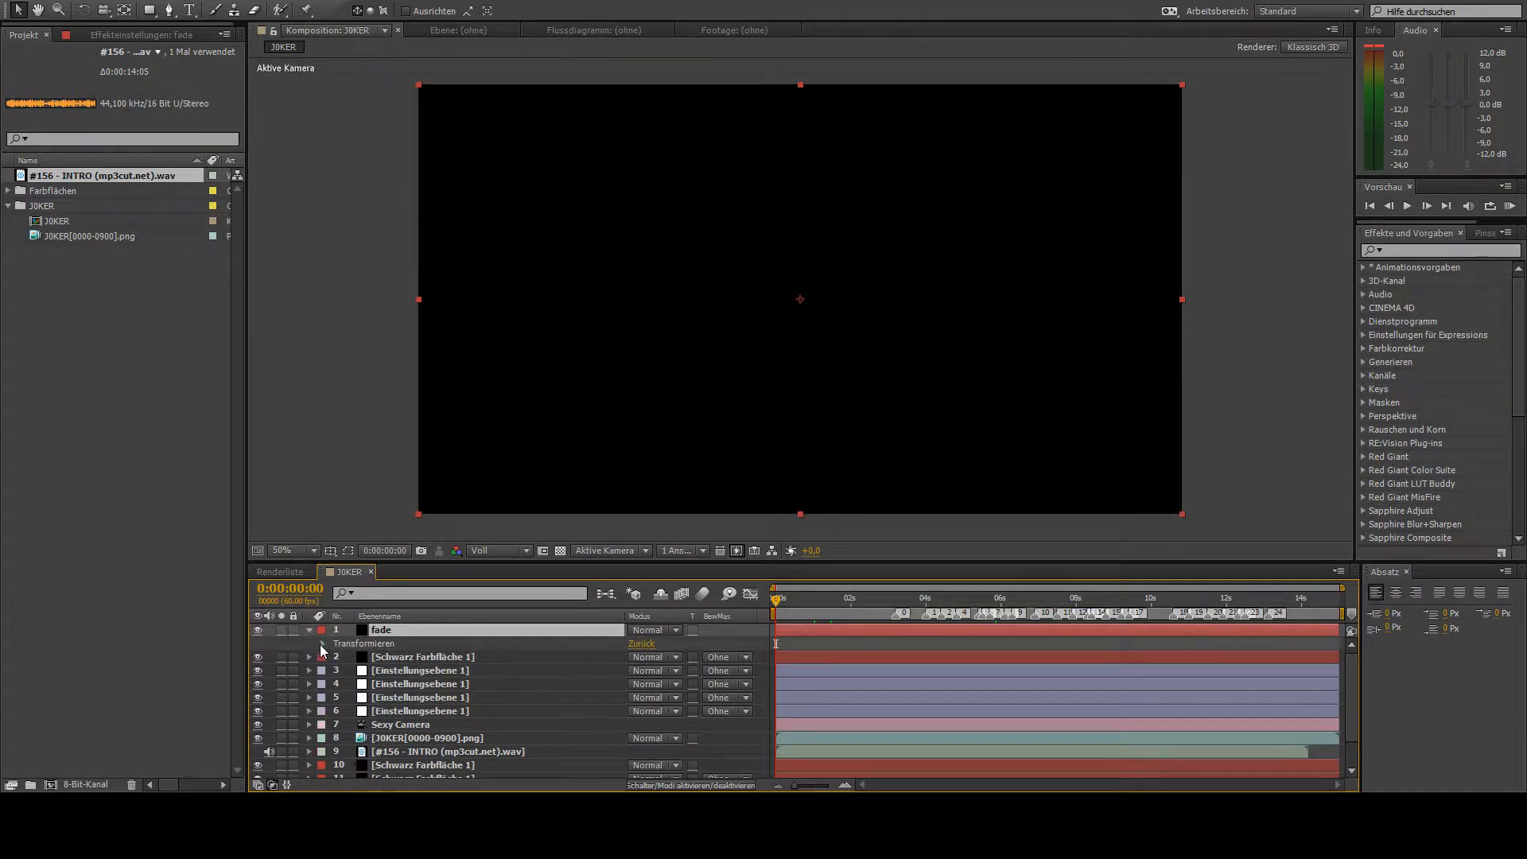
pyautogui.click(322, 644)
pyautogui.click(351, 712)
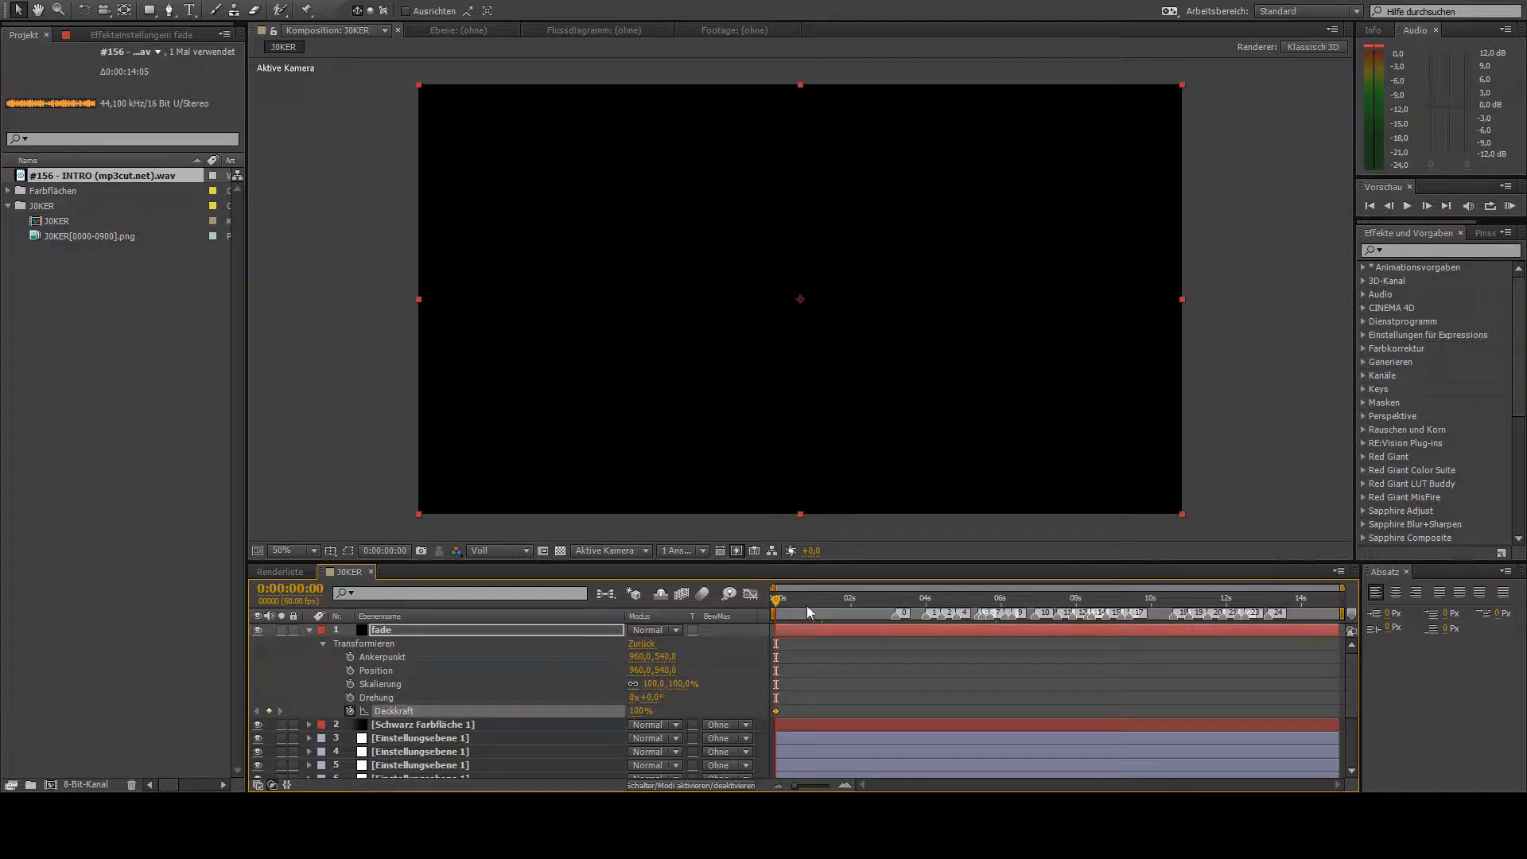
pyautogui.moveTo(782, 600); pyautogui.dragTo(619, 682)
pyautogui.moveTo(780, 604); pyautogui.dragTo(820, 603)
pyautogui.moveTo(641, 711); pyautogui.dragTo(590, 719)
# - Keyframe the fade layer's opacity from 0% at about 14 seconds to 100% at 0:00:15:00
pyautogui.moveTo(824, 599); pyautogui.dragTo(1338, 602)
pyautogui.click(269, 712)
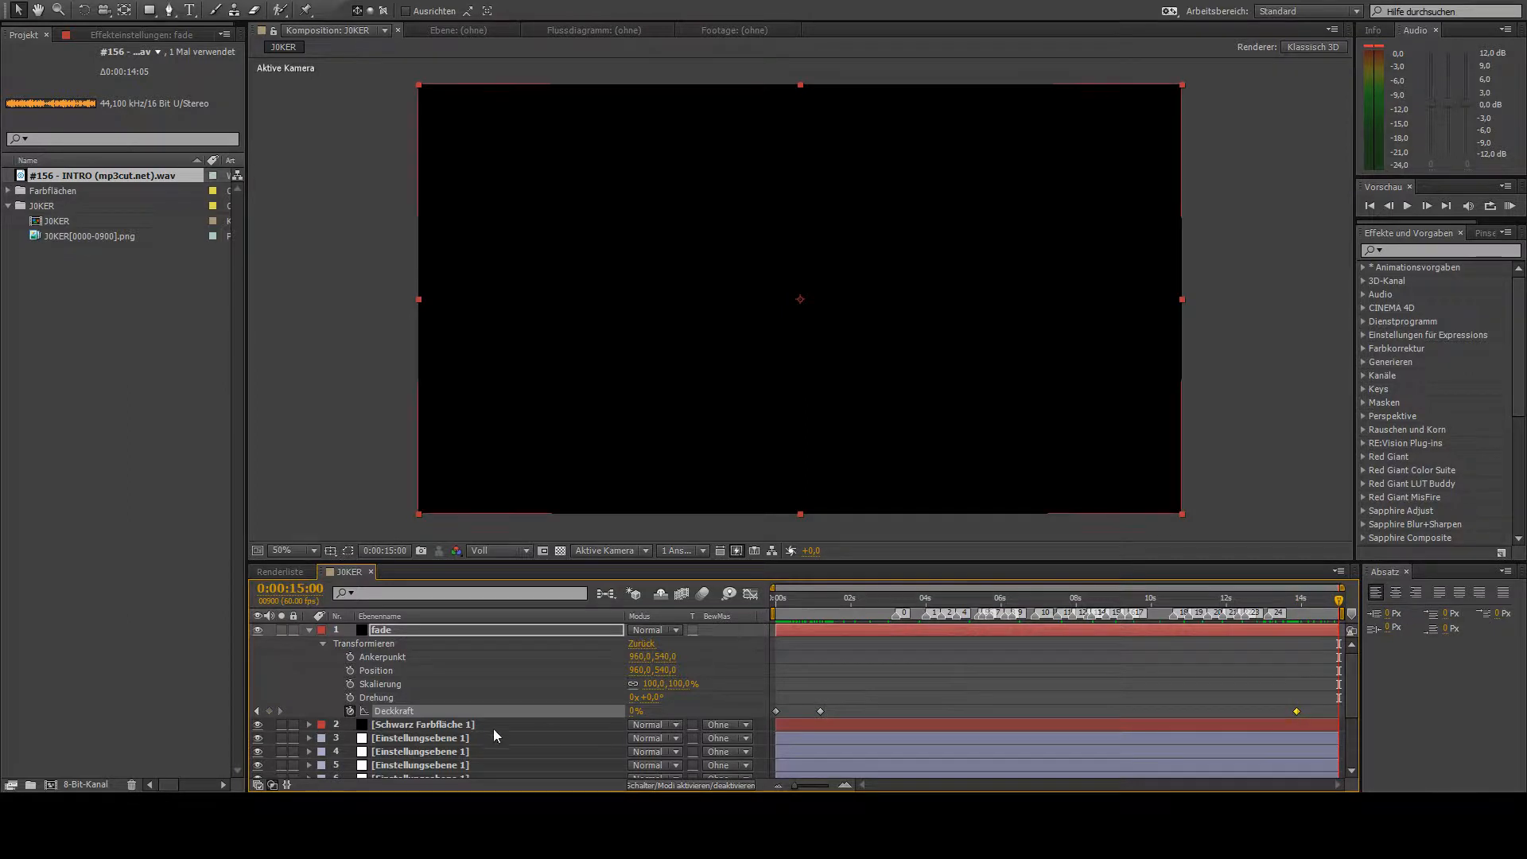
pyautogui.moveTo(635, 712); pyautogui.dragTo(659, 713)
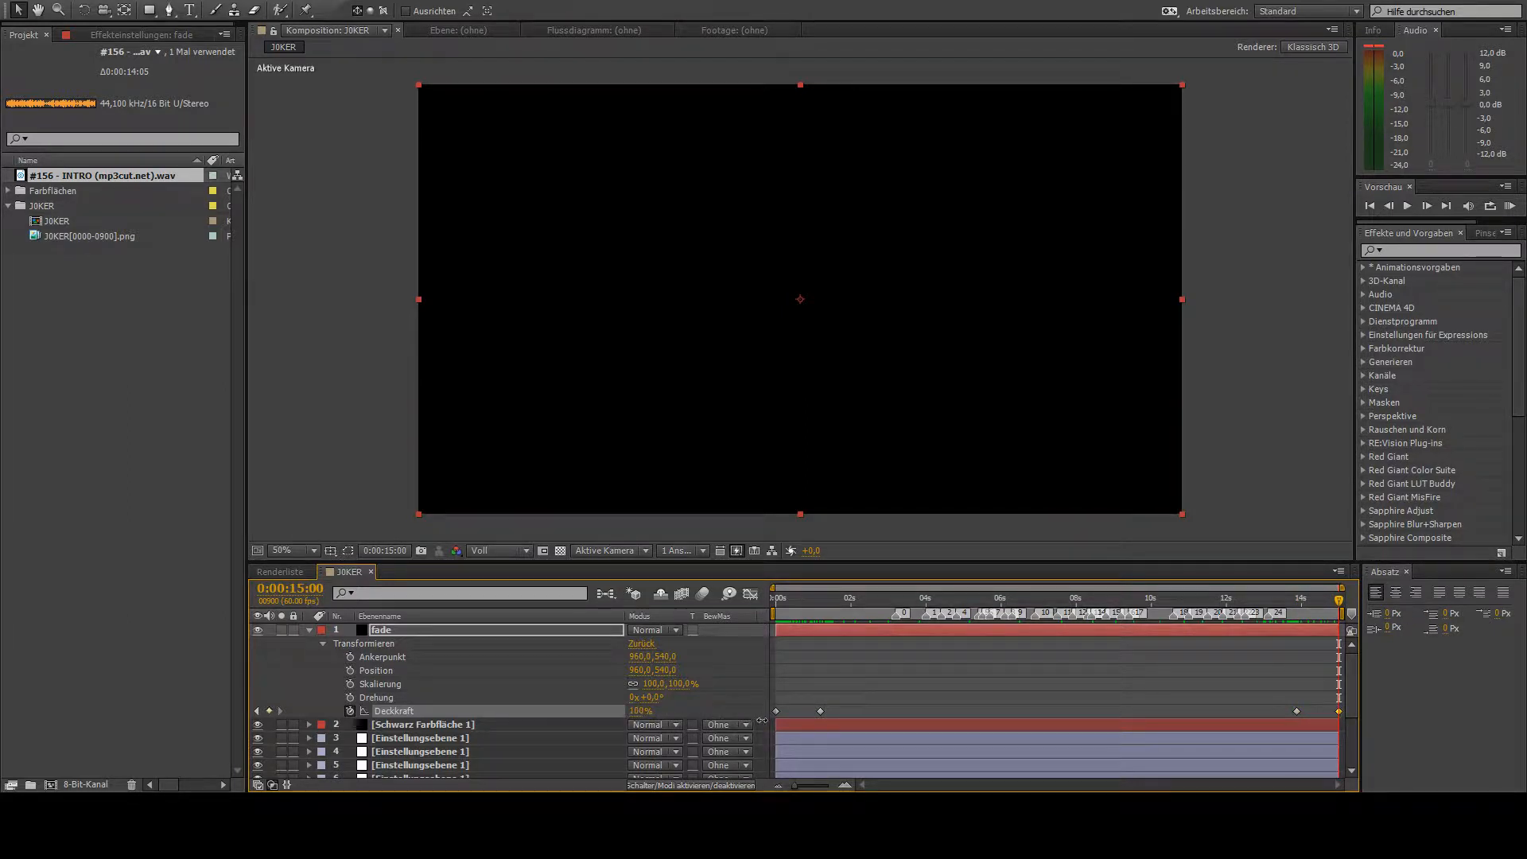
pyautogui.click(641, 711)
pyautogui.write('20')
pyautogui.press('Return')
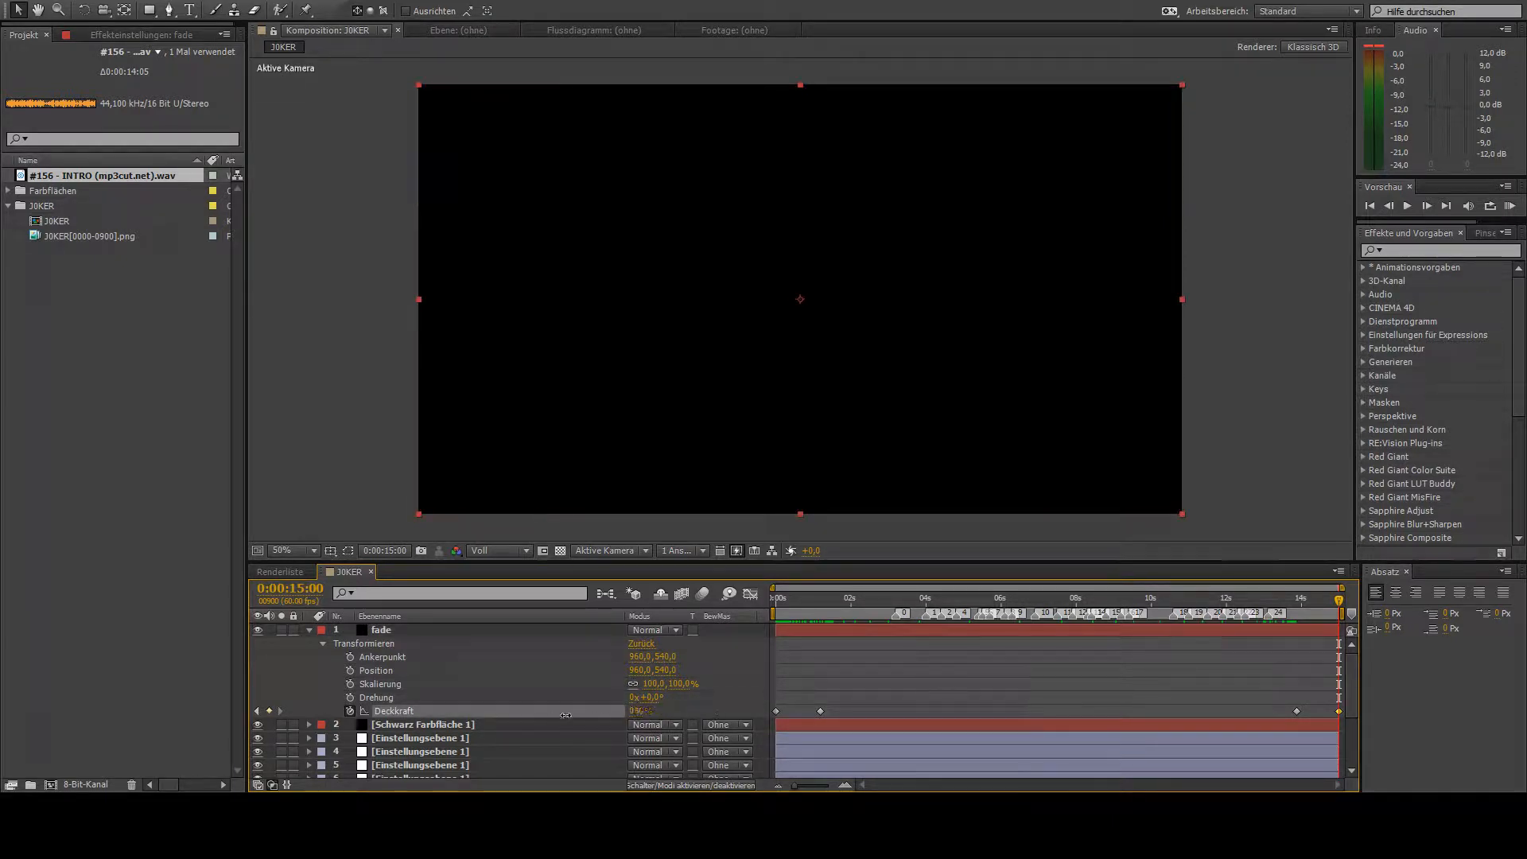
pyautogui.moveTo(566, 715); pyautogui.dragTo(754, 686)
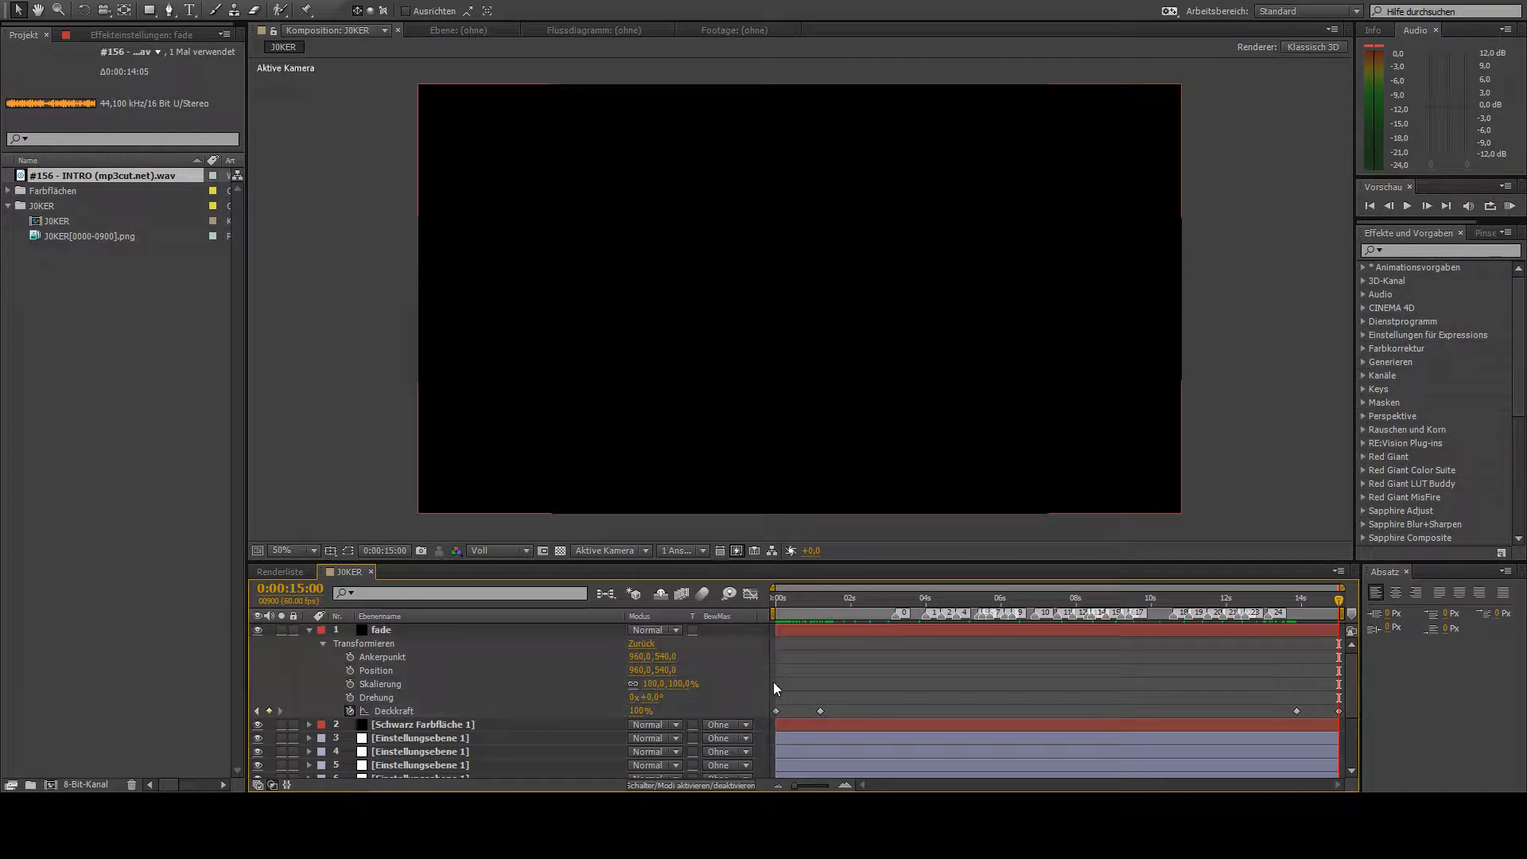
pyautogui.click(309, 630)
# - Rename the second black solid to jaws and apply the CC Jaws effect to it
pyautogui.click(406, 645)
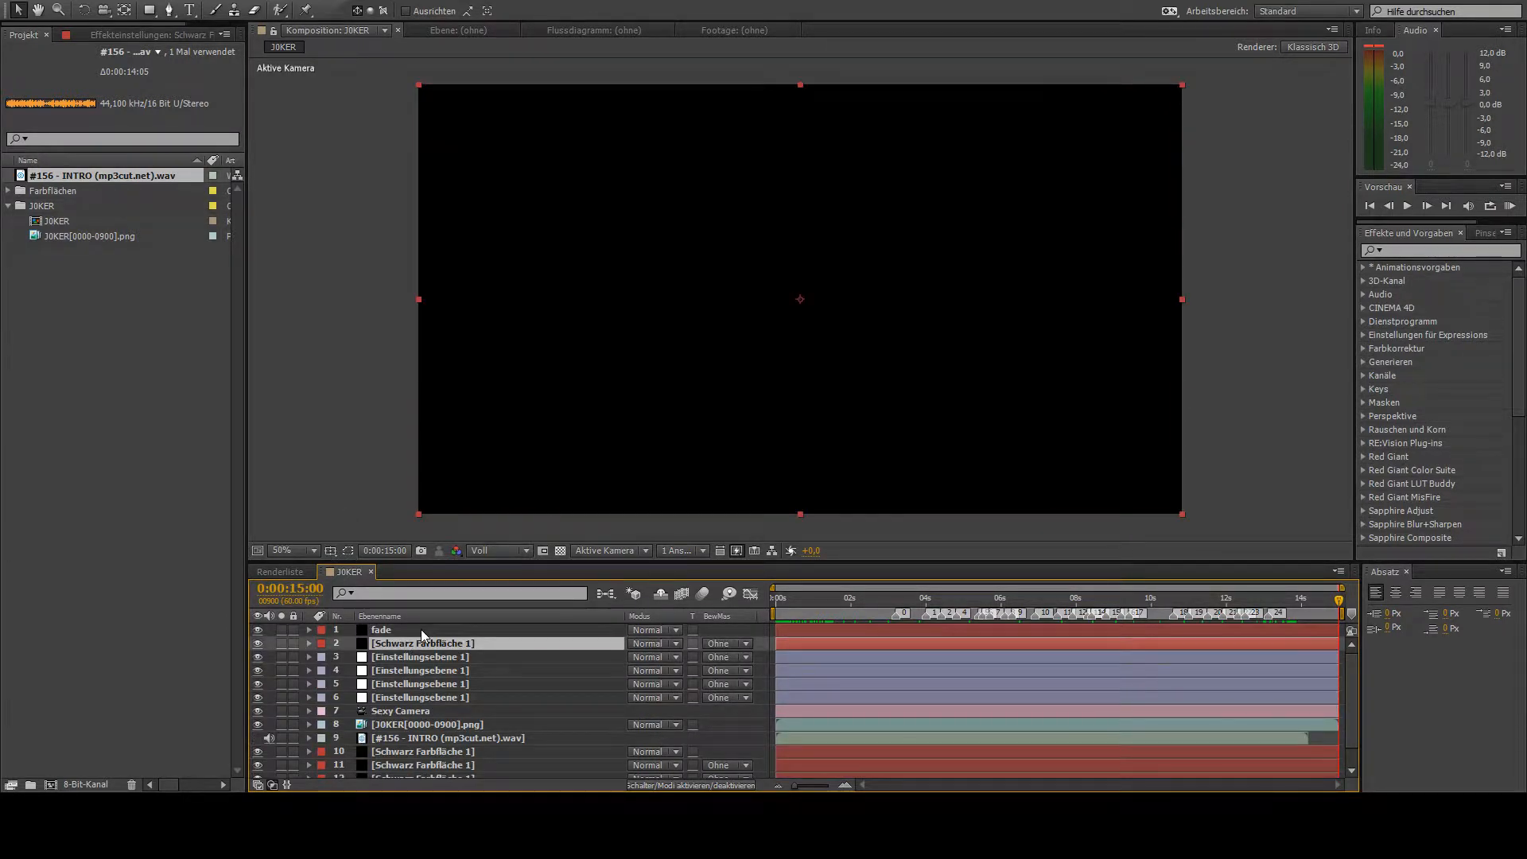
pyautogui.press('Return')
pyautogui.write('jaws')
pyautogui.press('Return')
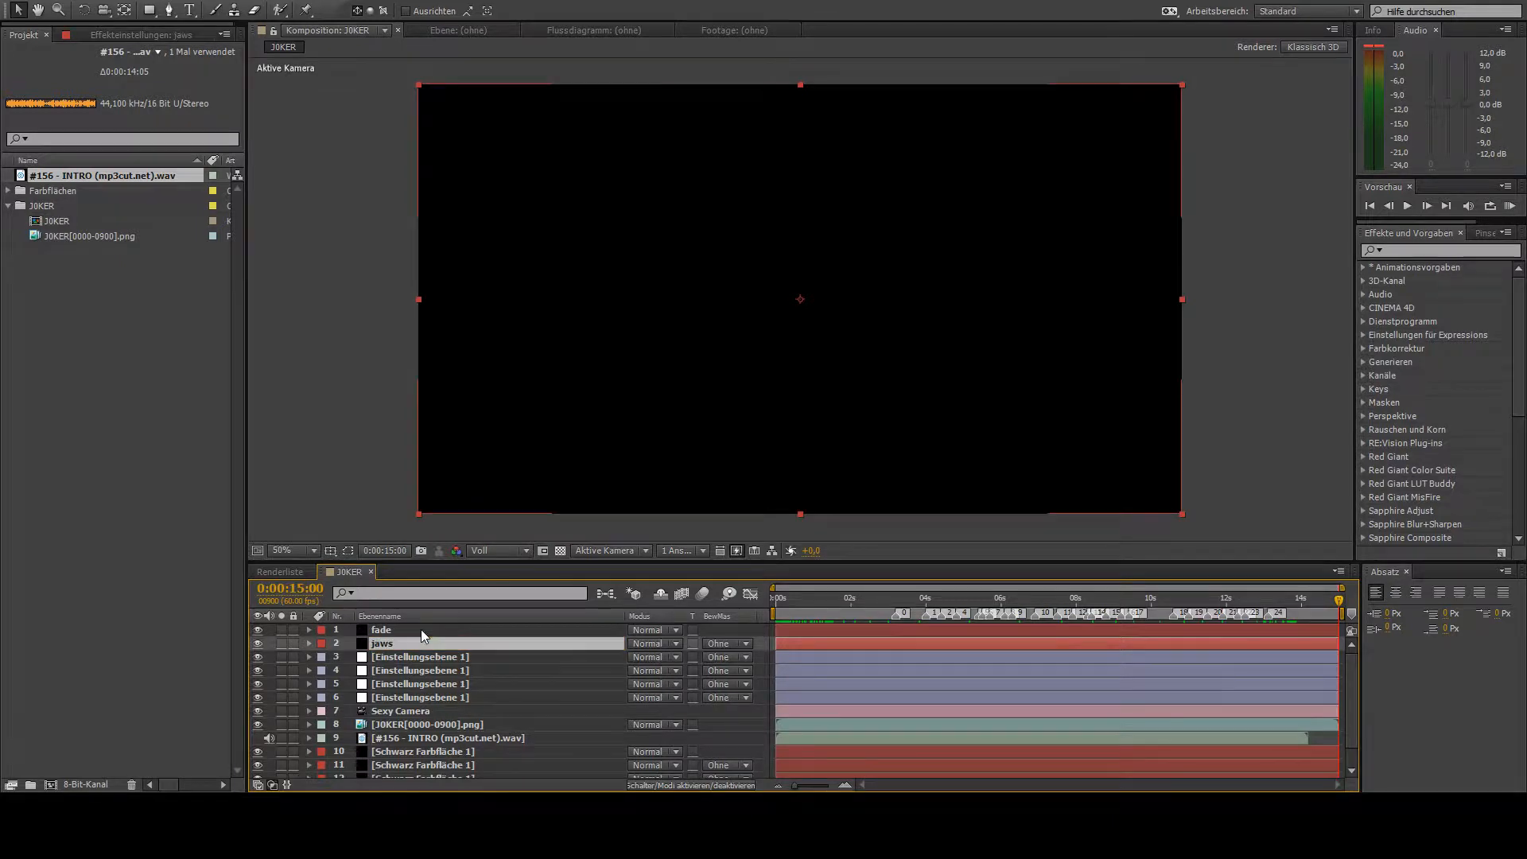
pyautogui.click(1408, 249)
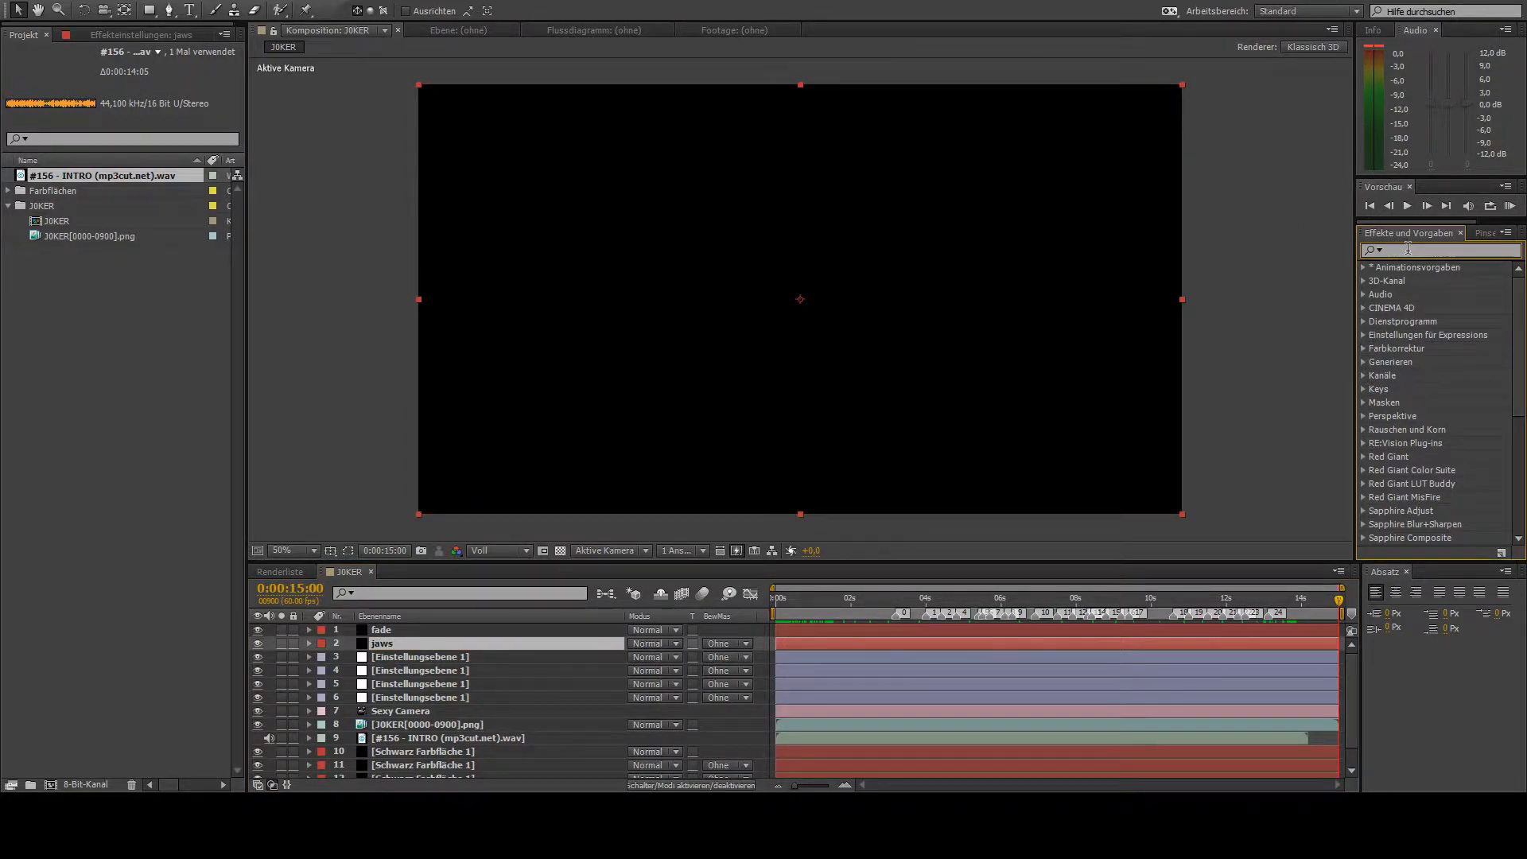
pyautogui.write('jaws')
pyautogui.doubleClick(1411, 284)
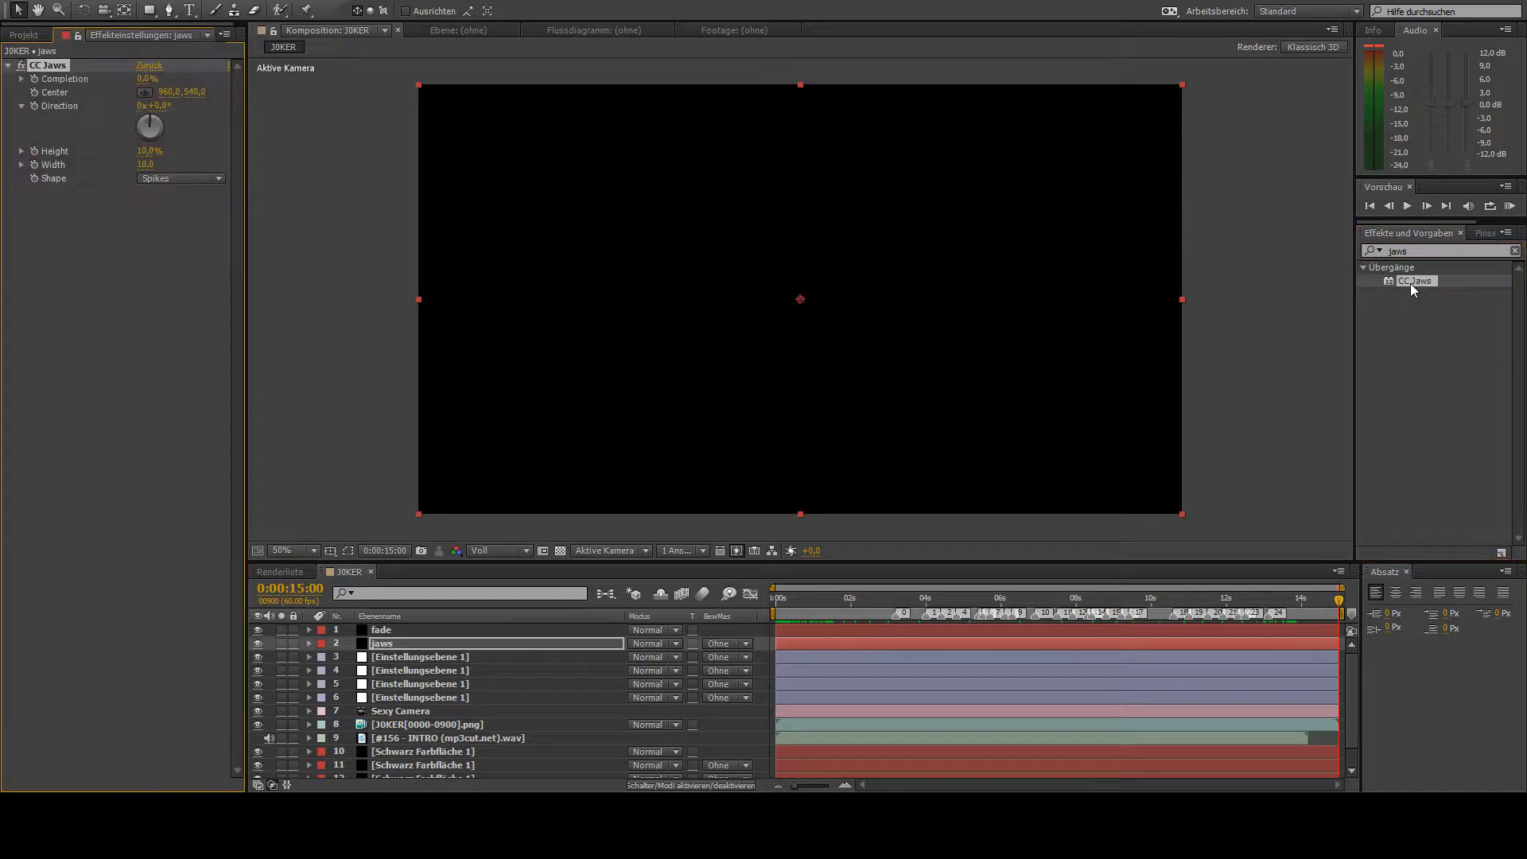
# - Set the CC Jaws height to 0% and its completion to about 84%
pyautogui.moveTo(148, 150); pyautogui.dragTo(122, 150)
pyautogui.click(144, 77)
pyautogui.click(182, 80)
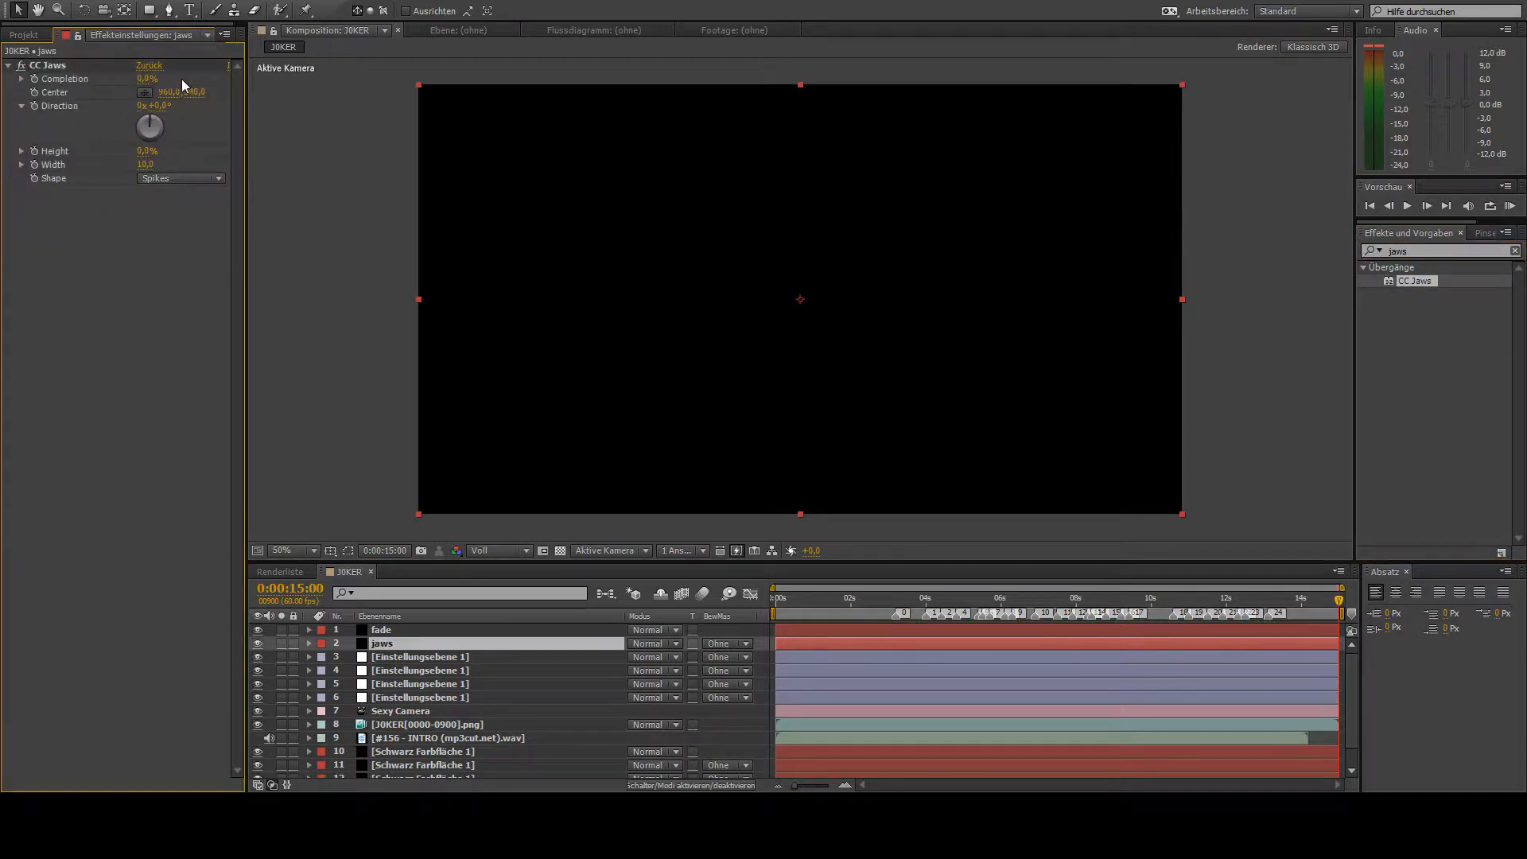
pyautogui.moveTo(146, 81); pyautogui.dragTo(209, 86)
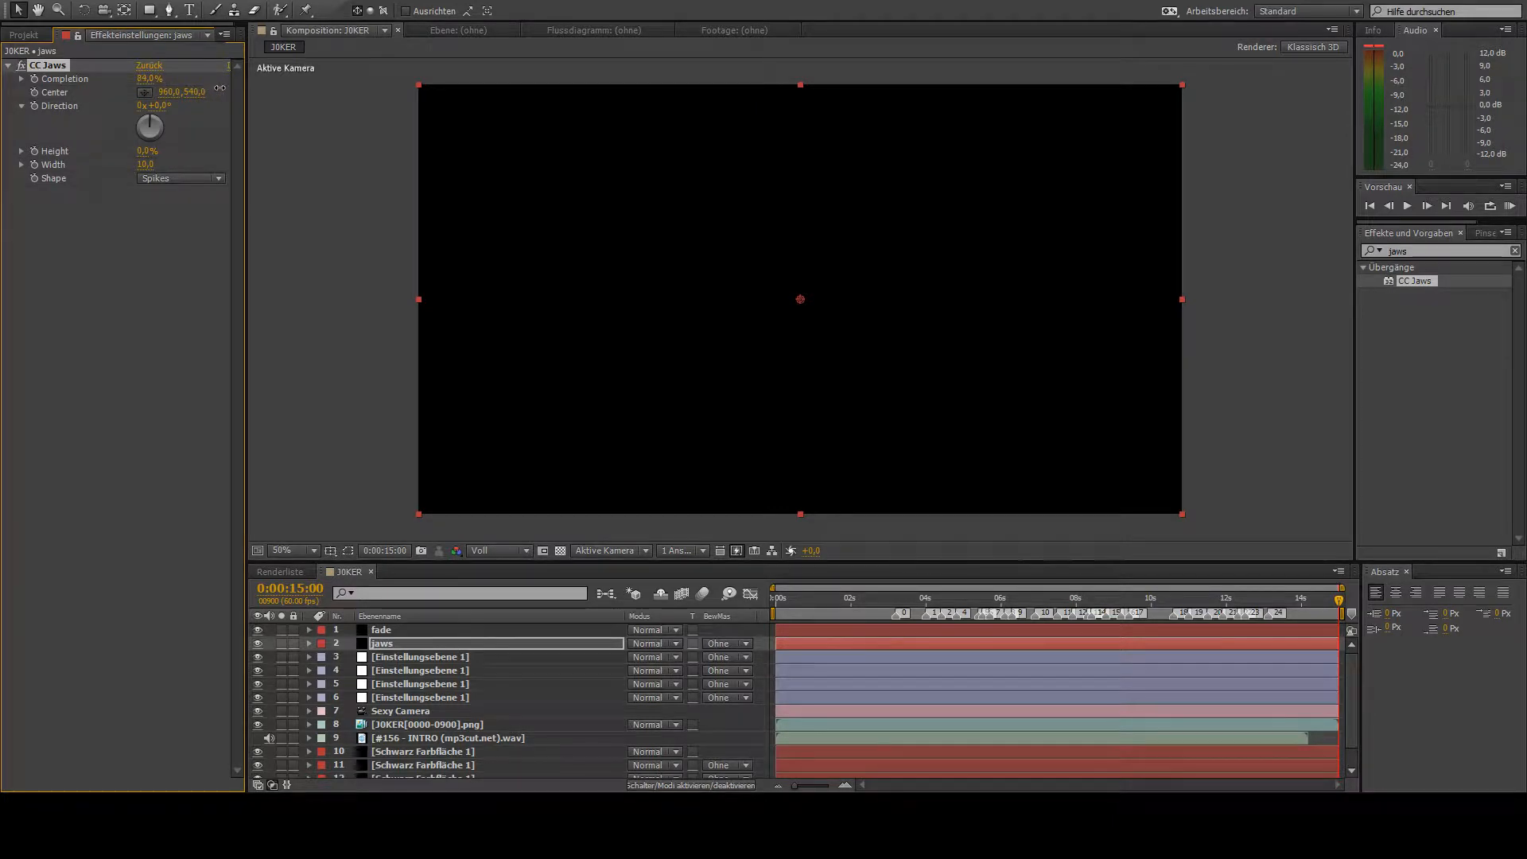
# - Rename the topmost adjustment layer to looks and apply Magic Bullet Looks to it
pyautogui.moveTo(827, 603); pyautogui.dragTo(1006, 601)
pyautogui.click(427, 655)
pyautogui.press('Return')
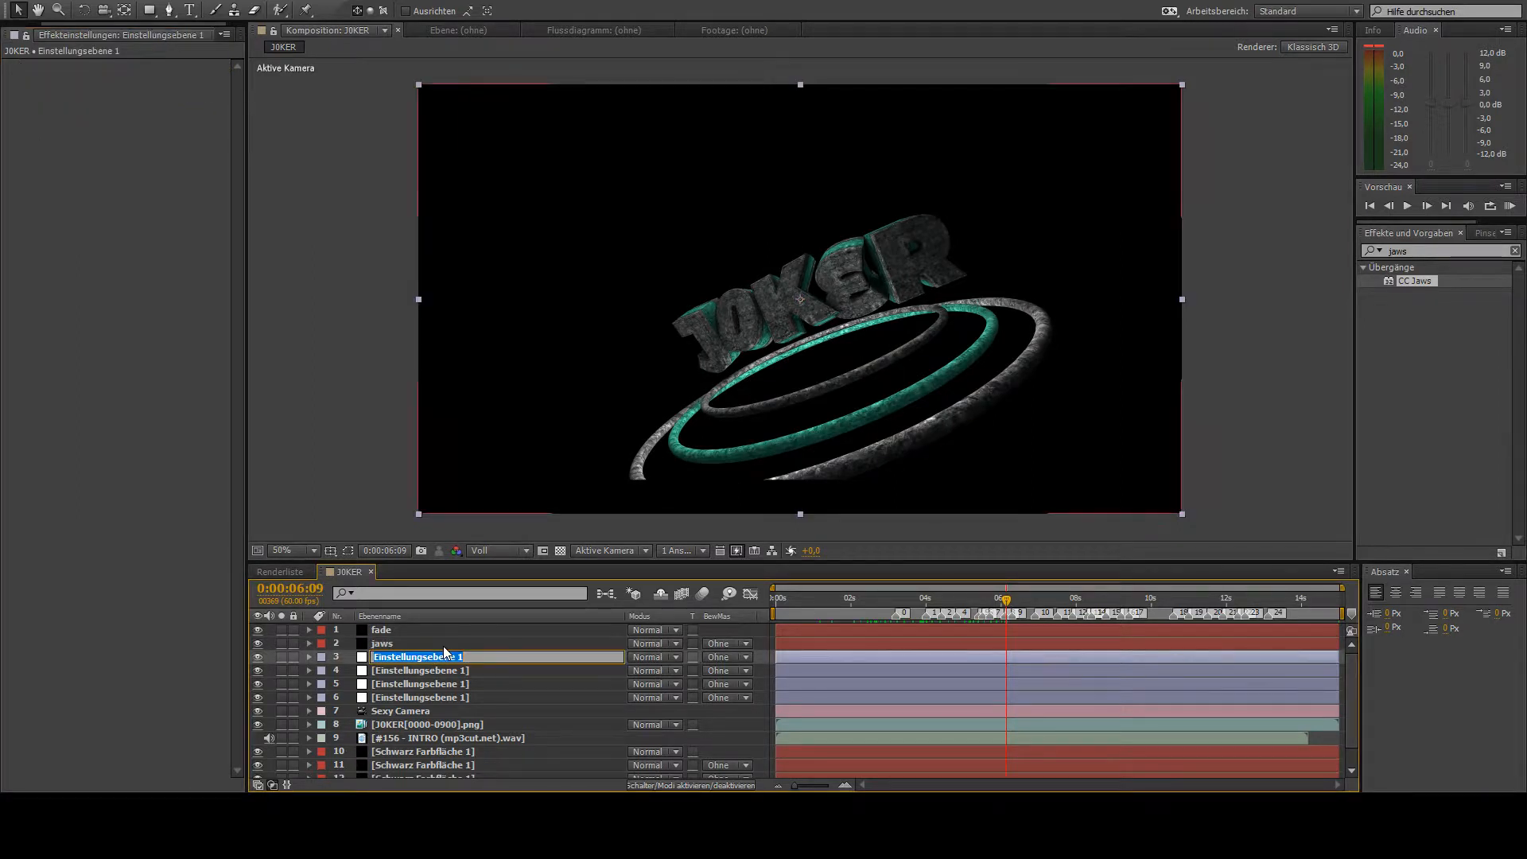
pyautogui.write('looks')
pyautogui.press('Return')
pyautogui.click(1446, 250)
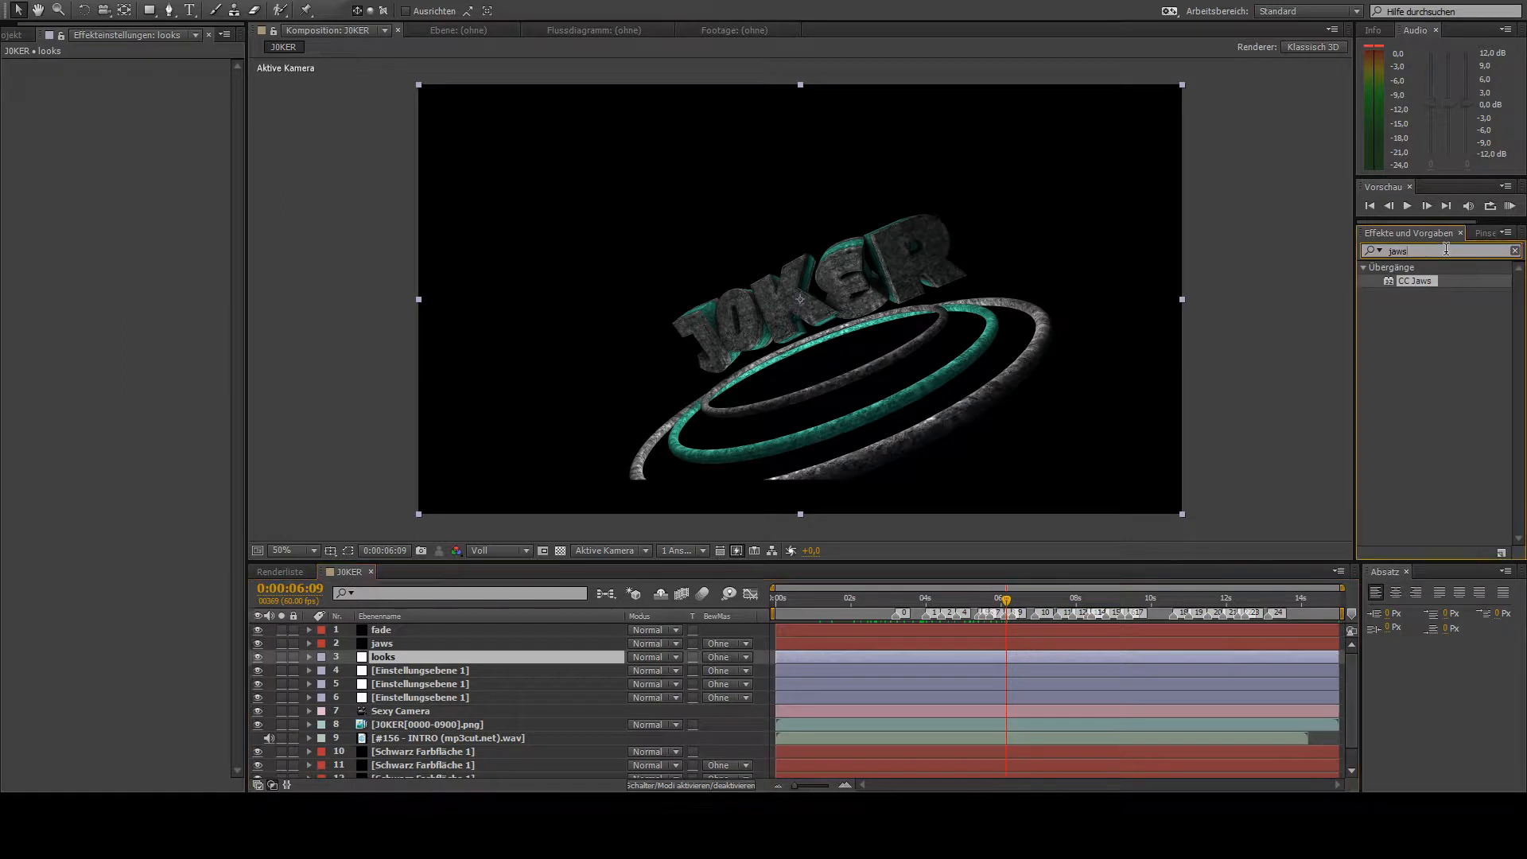
pyautogui.write('looks')
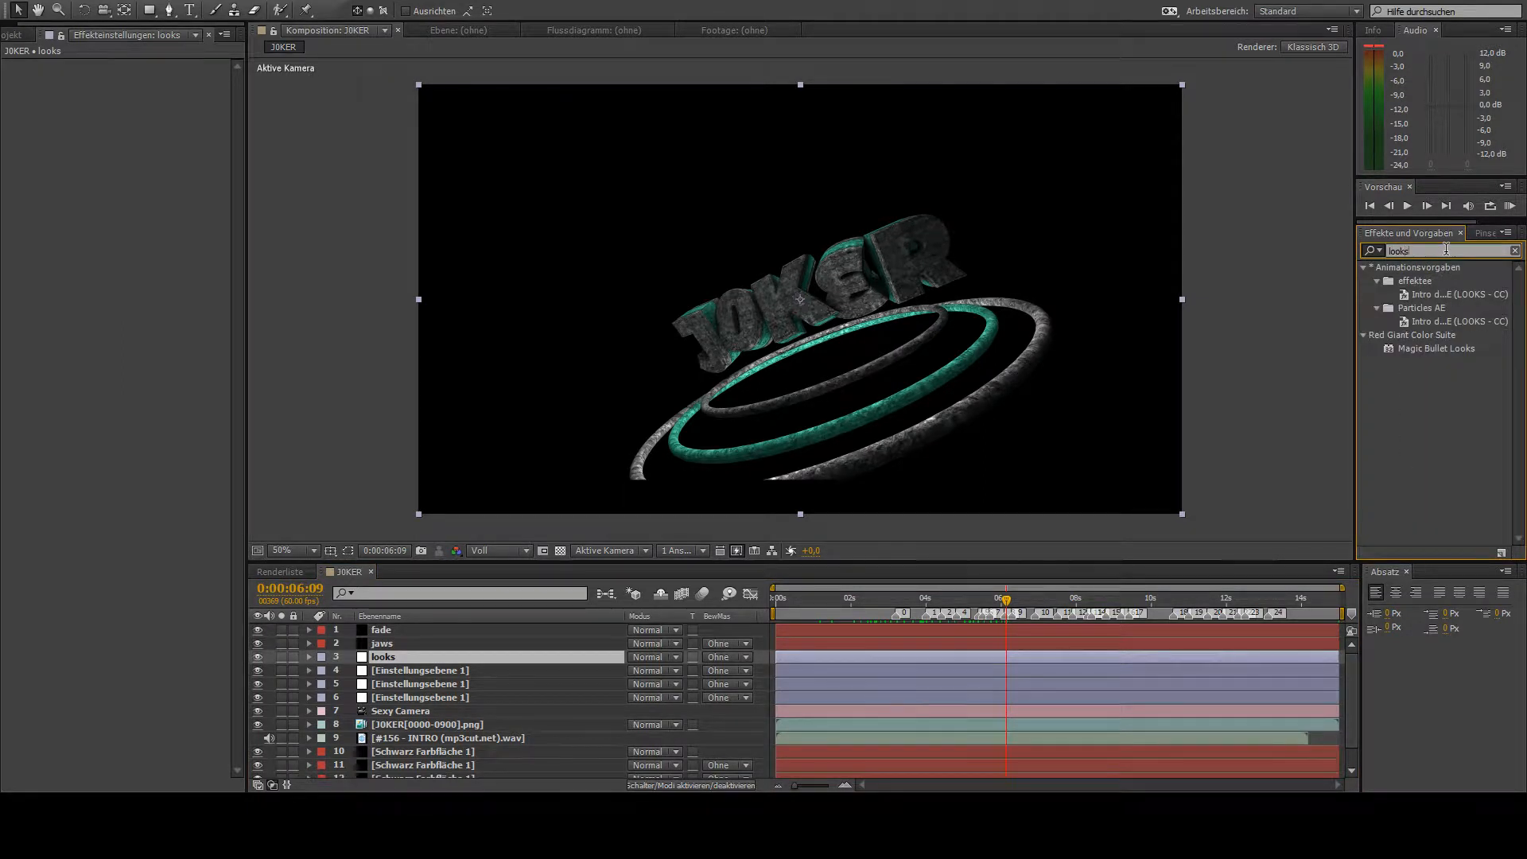
pyautogui.doubleClick(1432, 348)
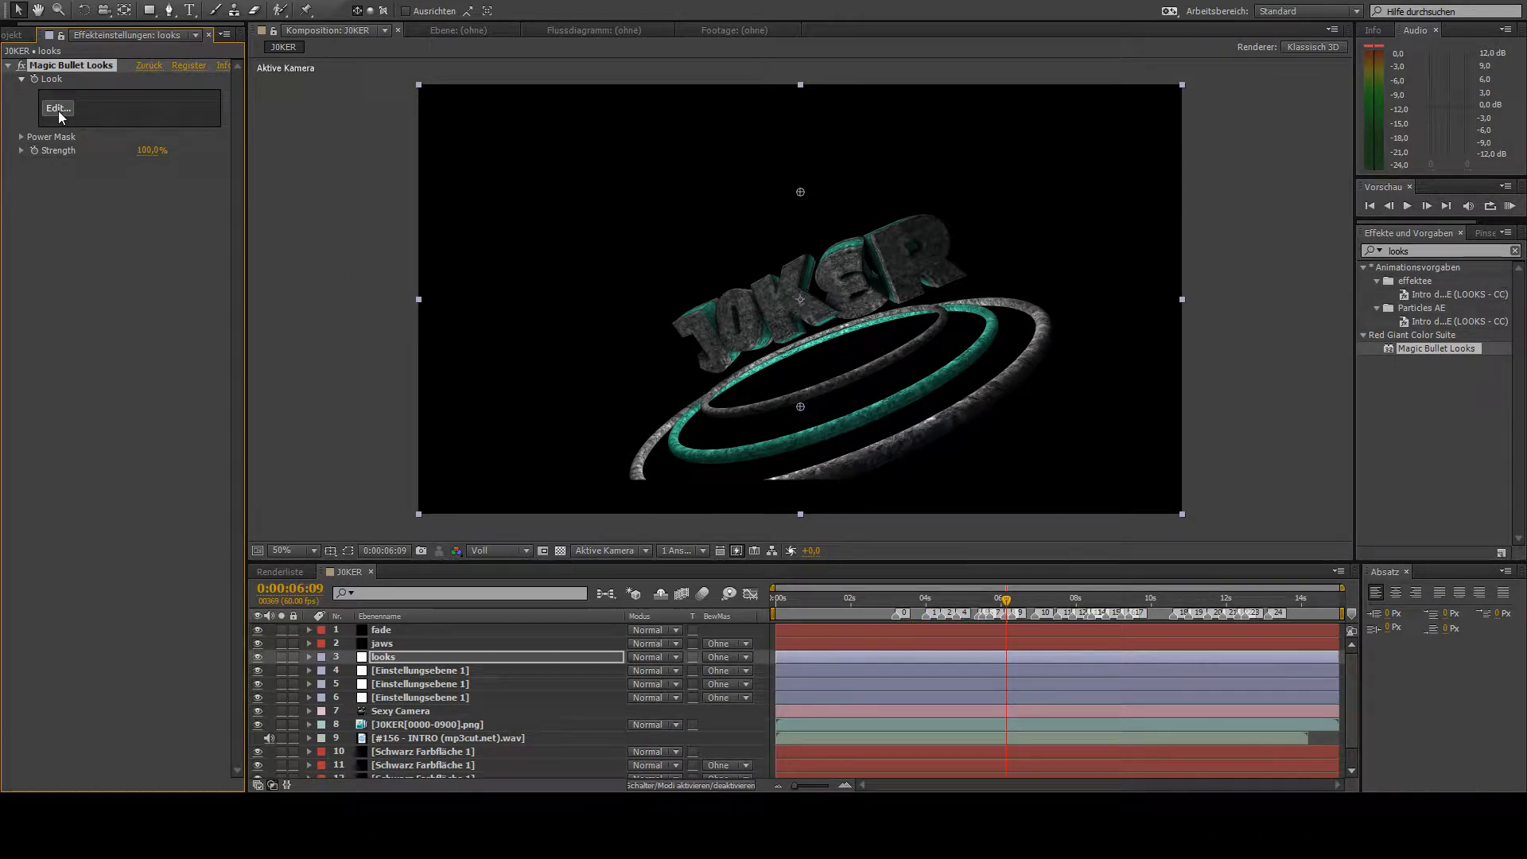
# - Build a look for the looks layer in the Magic Bullet Looks editor and check it at 0:00:02:48 and 0:00:09:20
pyautogui.click(59, 112)
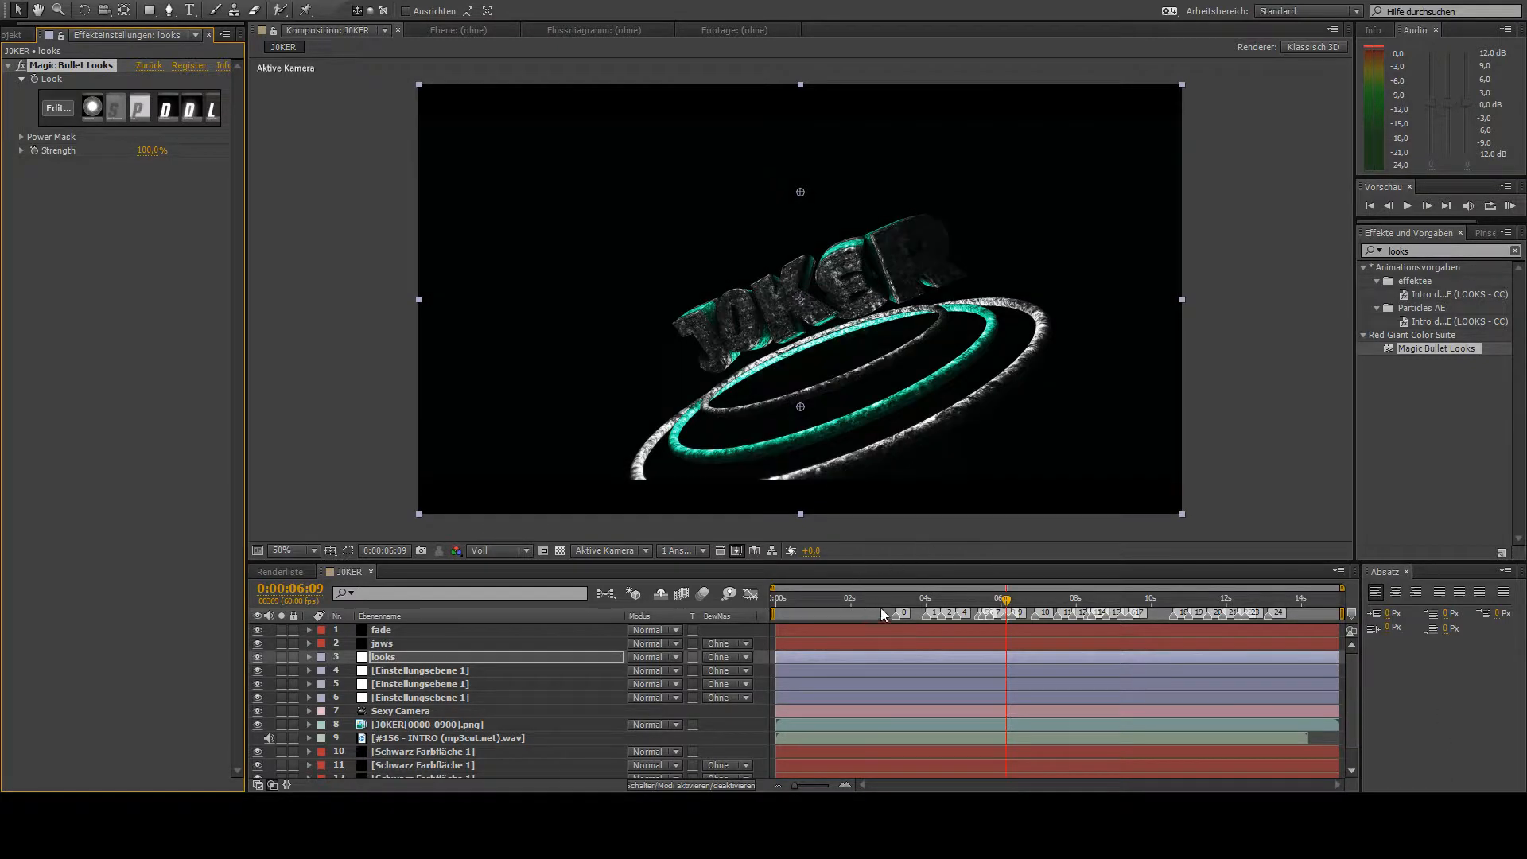
pyautogui.moveTo(1006, 606); pyautogui.dragTo(878, 636)
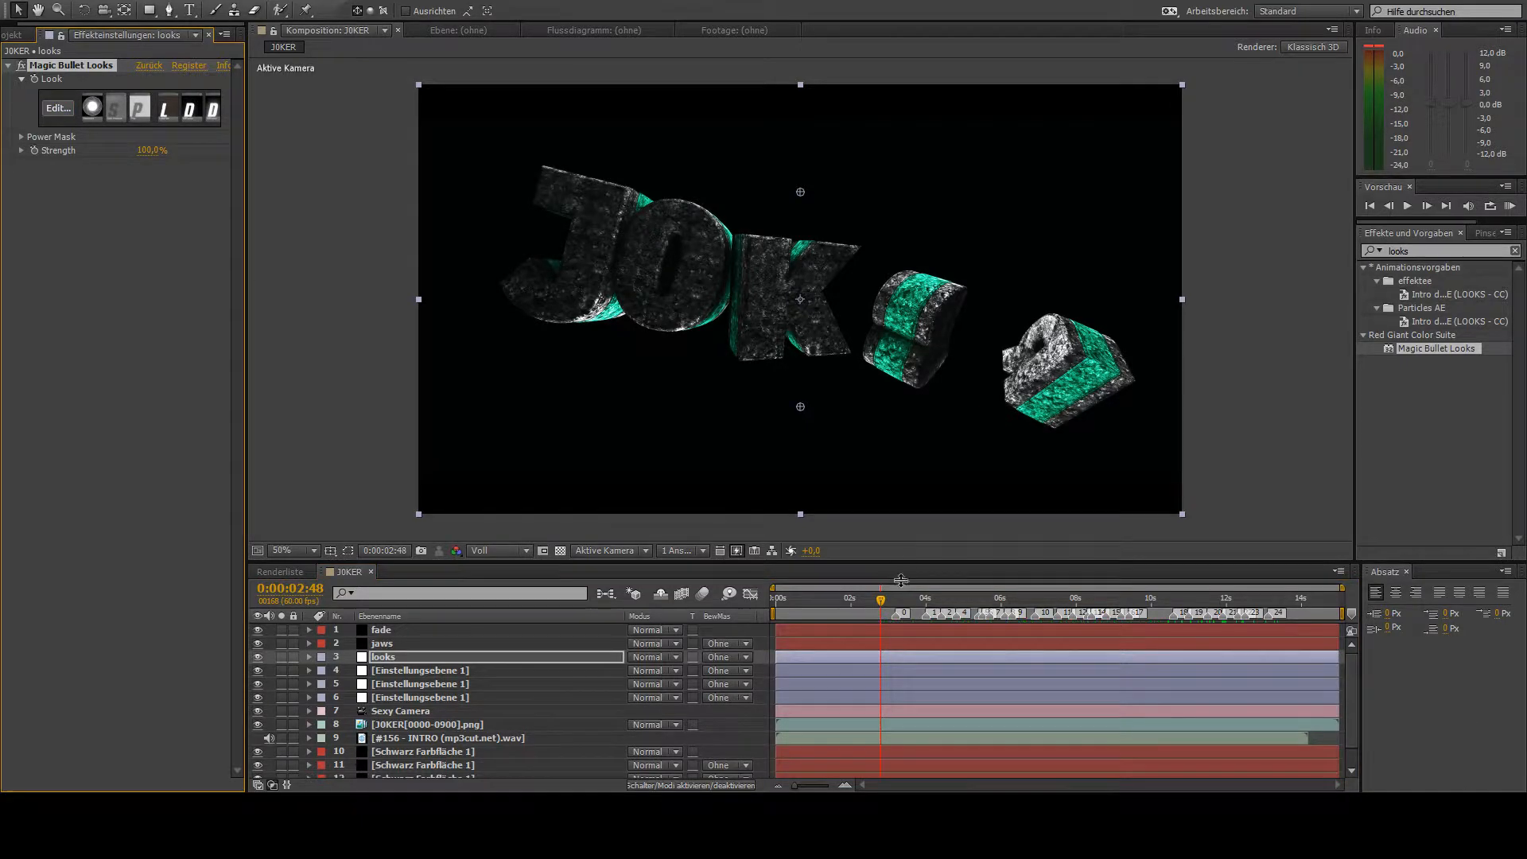
pyautogui.moveTo(881, 601); pyautogui.dragTo(1127, 602)
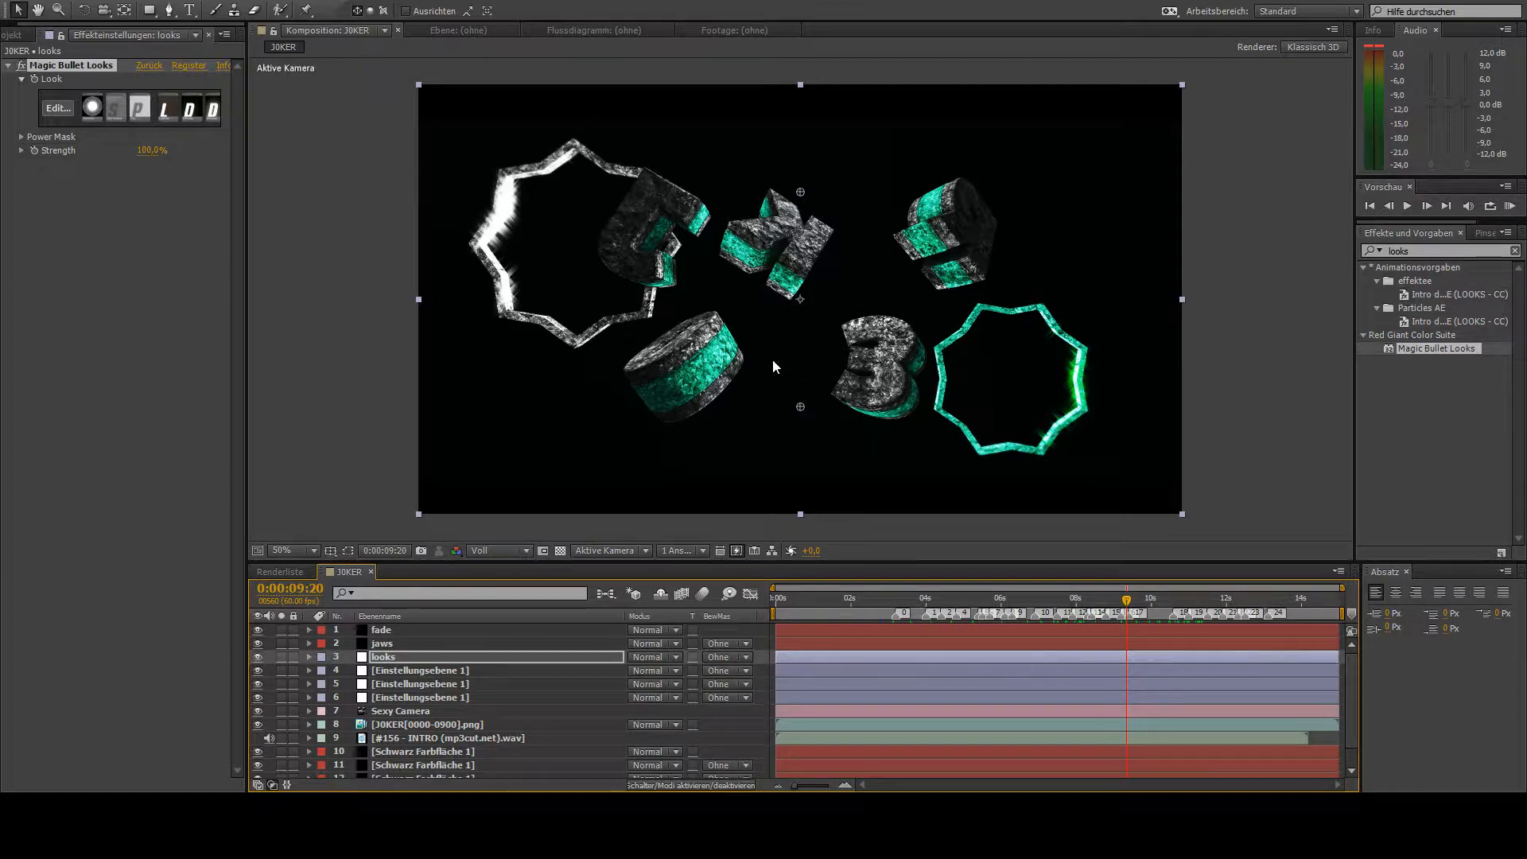
# - Rename the adjustment layer directly below the looks layer as transform
pyautogui.click(419, 670)
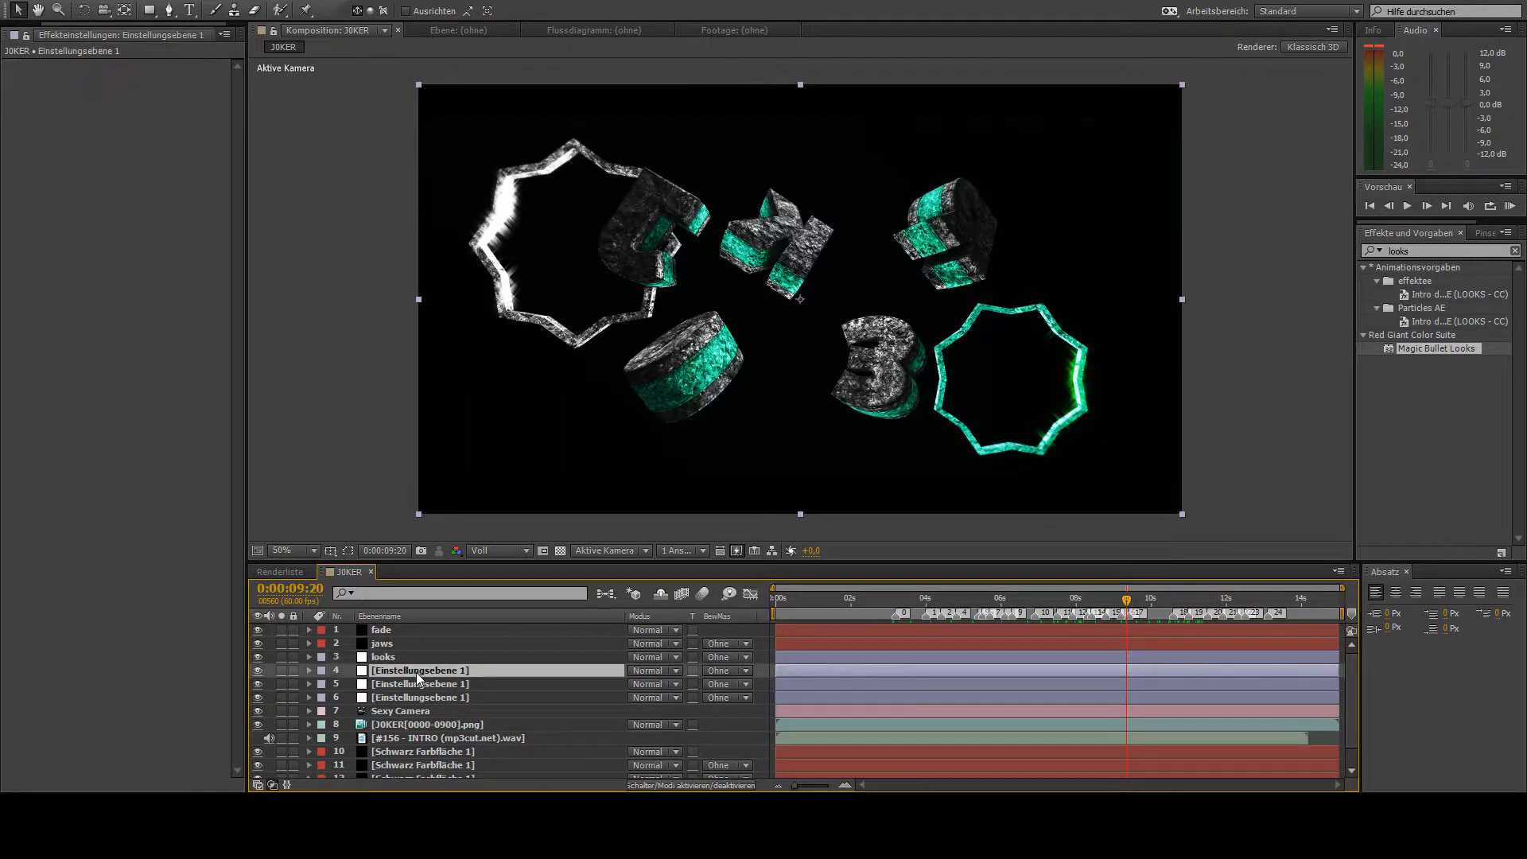
pyautogui.press('Return')
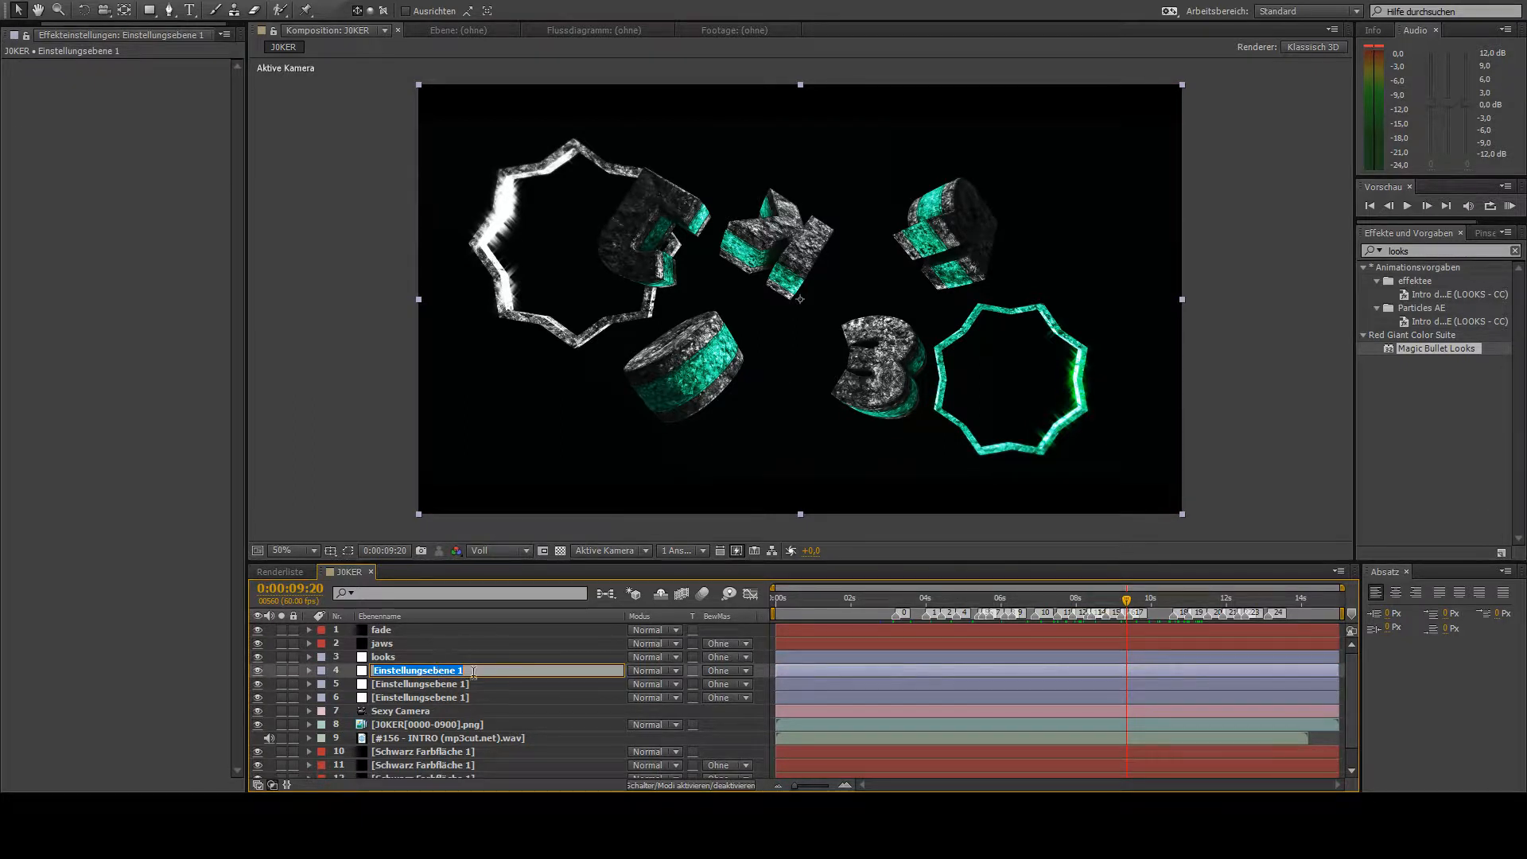
pyautogui.doubleClick(474, 672)
pyautogui.hotkey('ctrl', 'a')
pyautogui.write('transform')
pyautogui.press('Return')
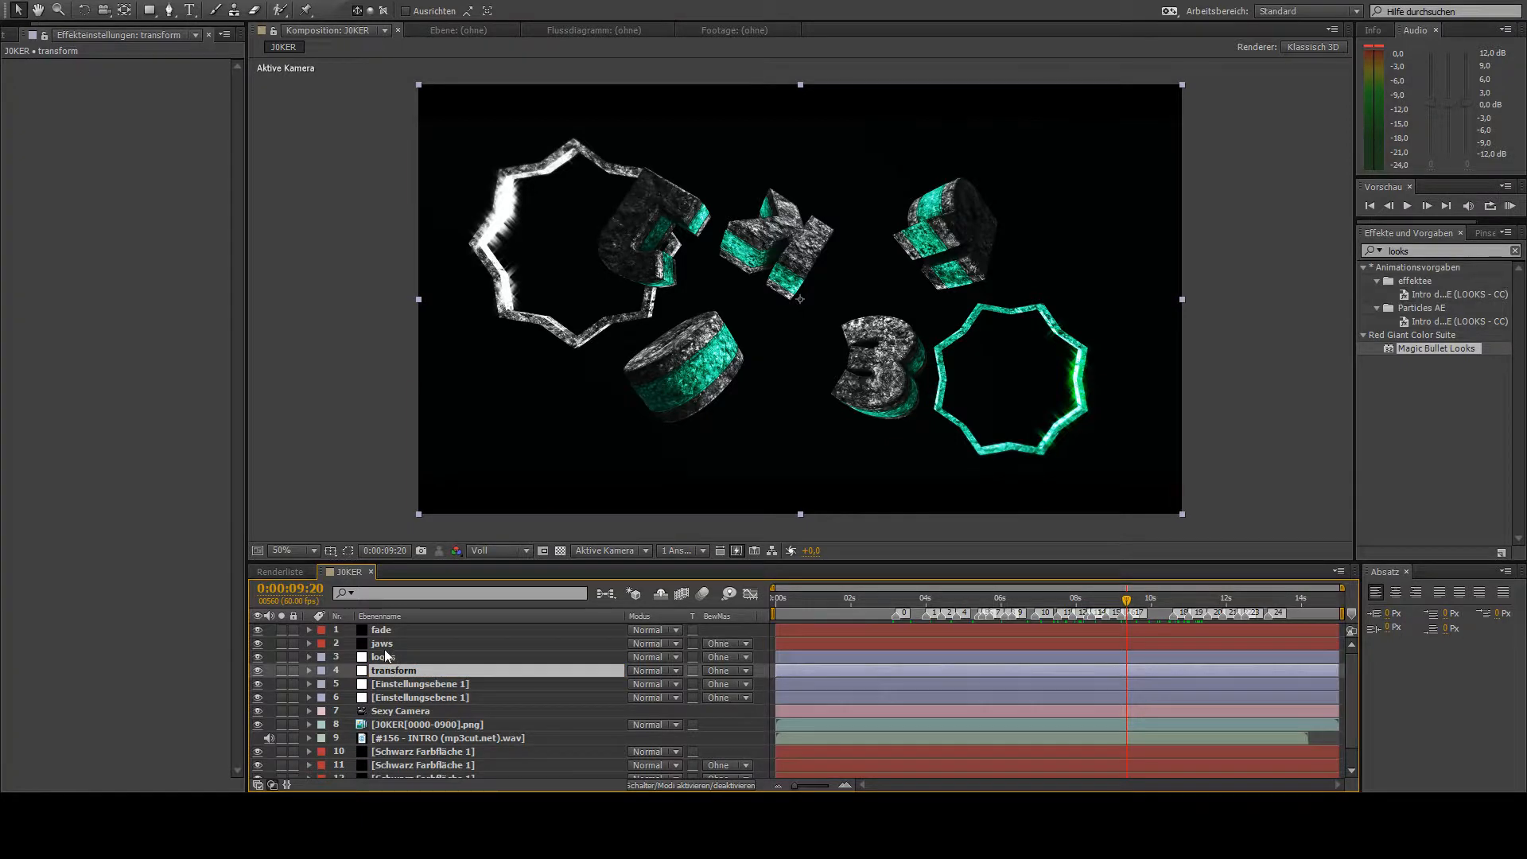
# - Find the Transformieren effect with the search word transform and apply it to the transform layer
pyautogui.click(1418, 251)
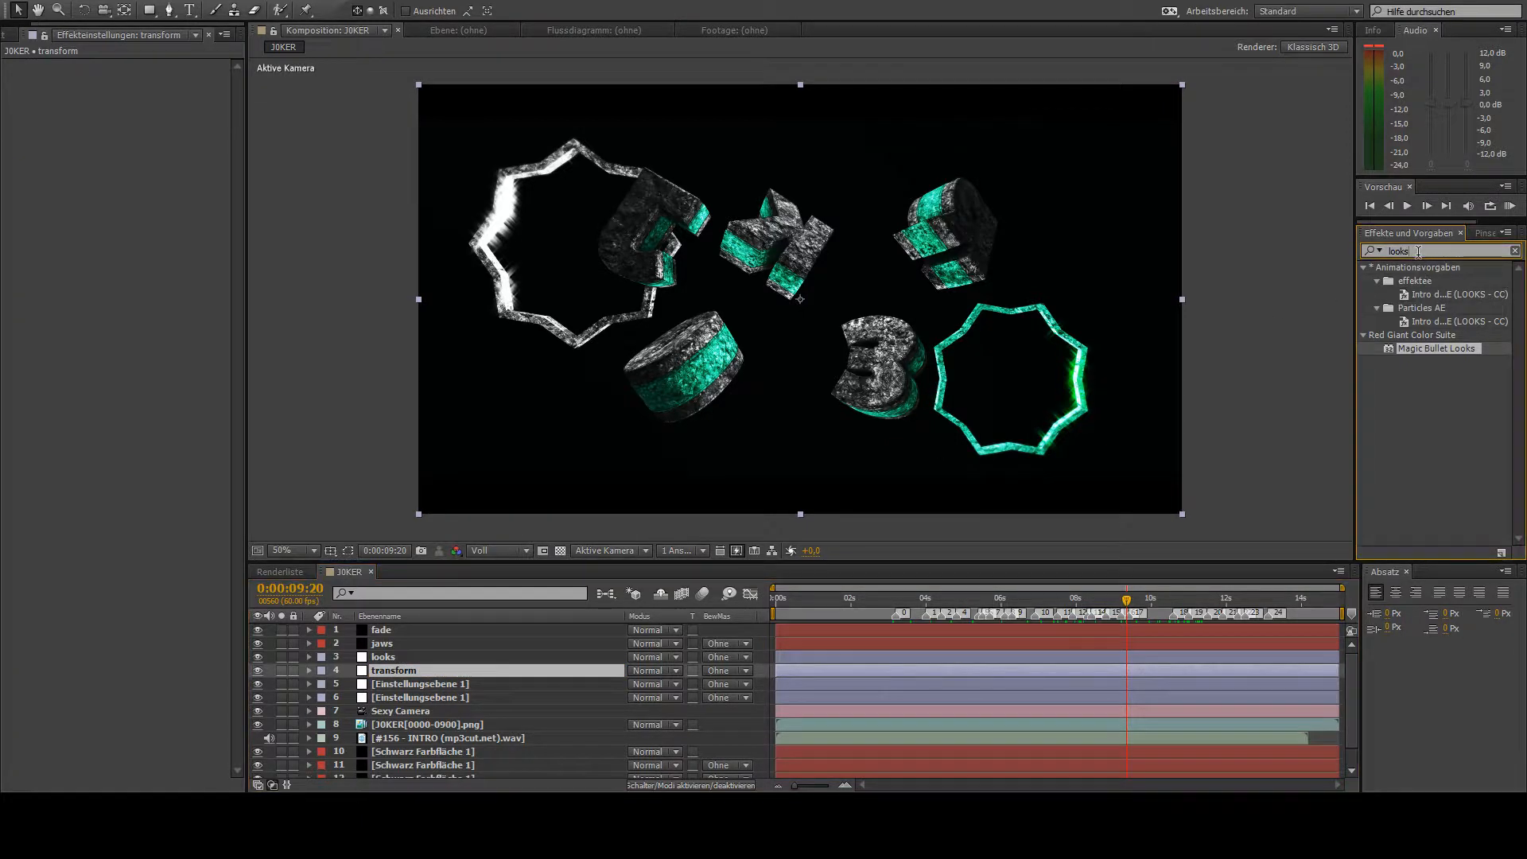
pyautogui.doubleClick(1418, 251)
pyautogui.write('transform')
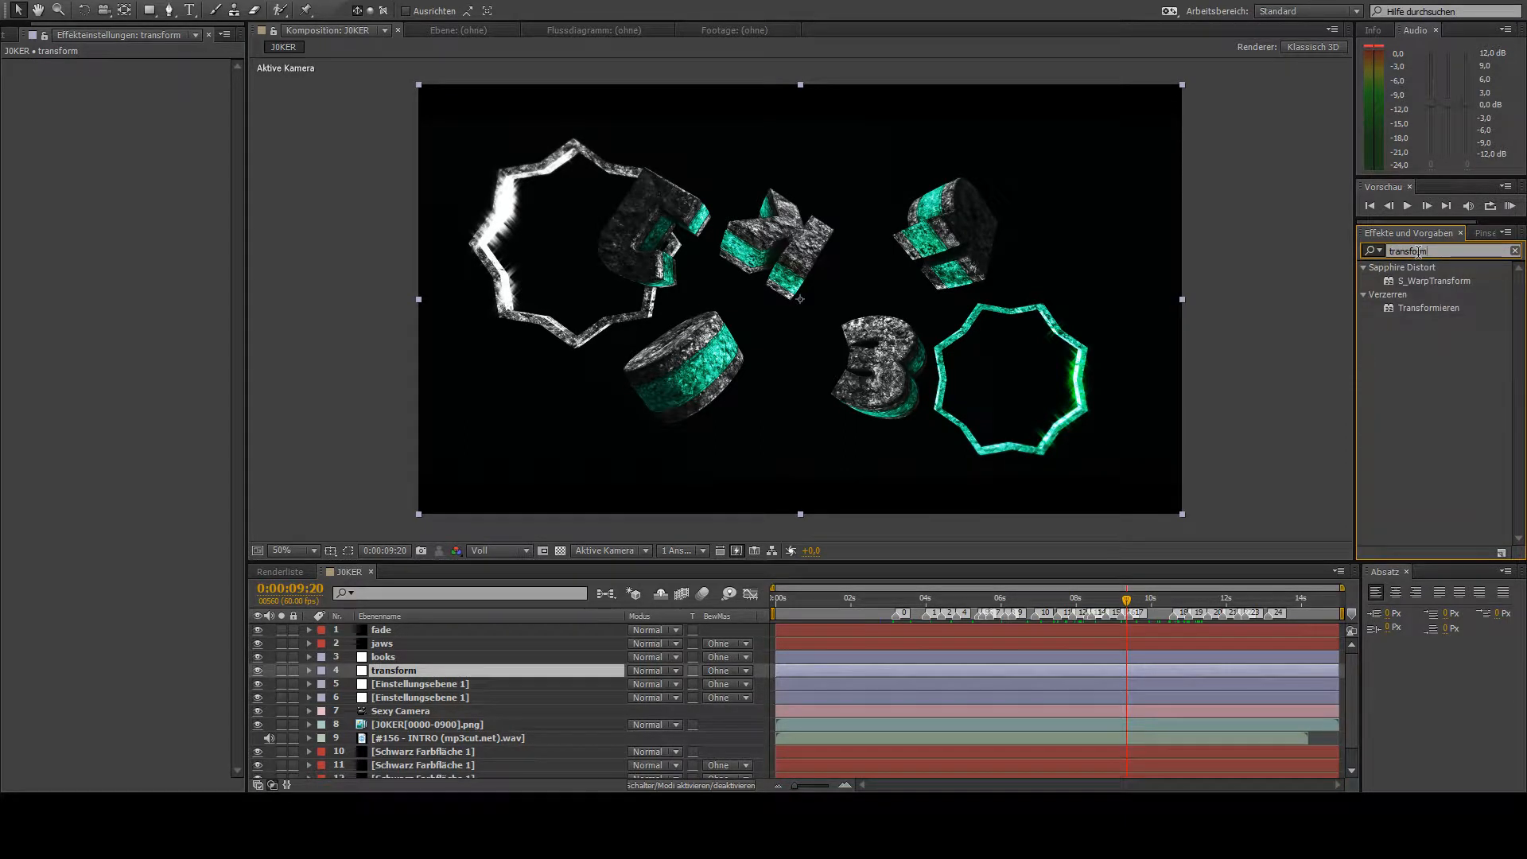
pyautogui.doubleClick(1432, 308)
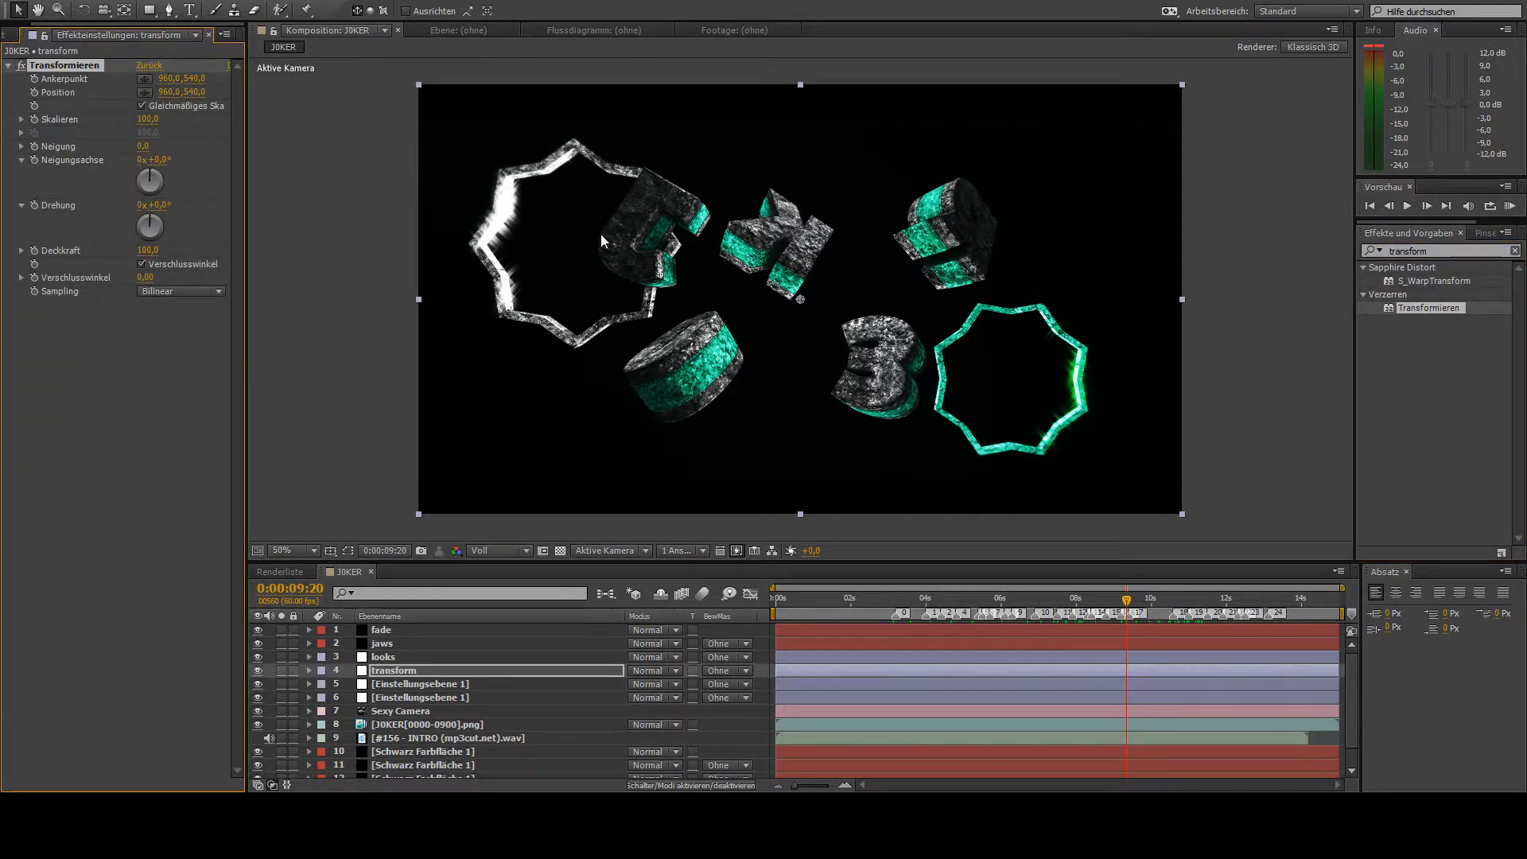
# - Keyframe the transform layer's Skalieren at 0:00:03:11, and set it to 125 one frame further at 0:00:03:12
pyautogui.moveTo(799, 599); pyautogui.dragTo(896, 659)
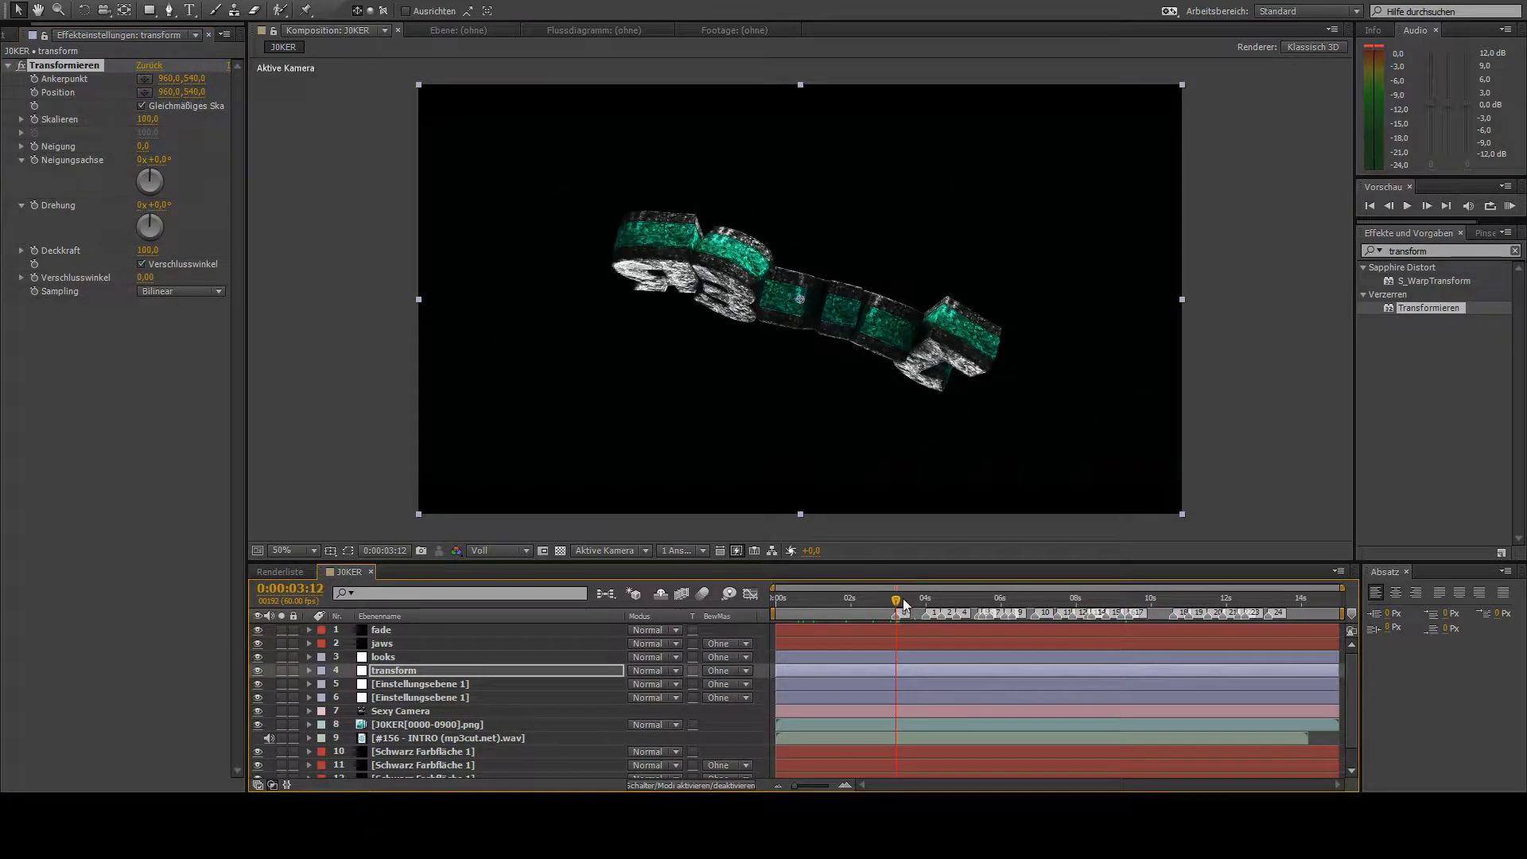
pyautogui.click(1388, 205)
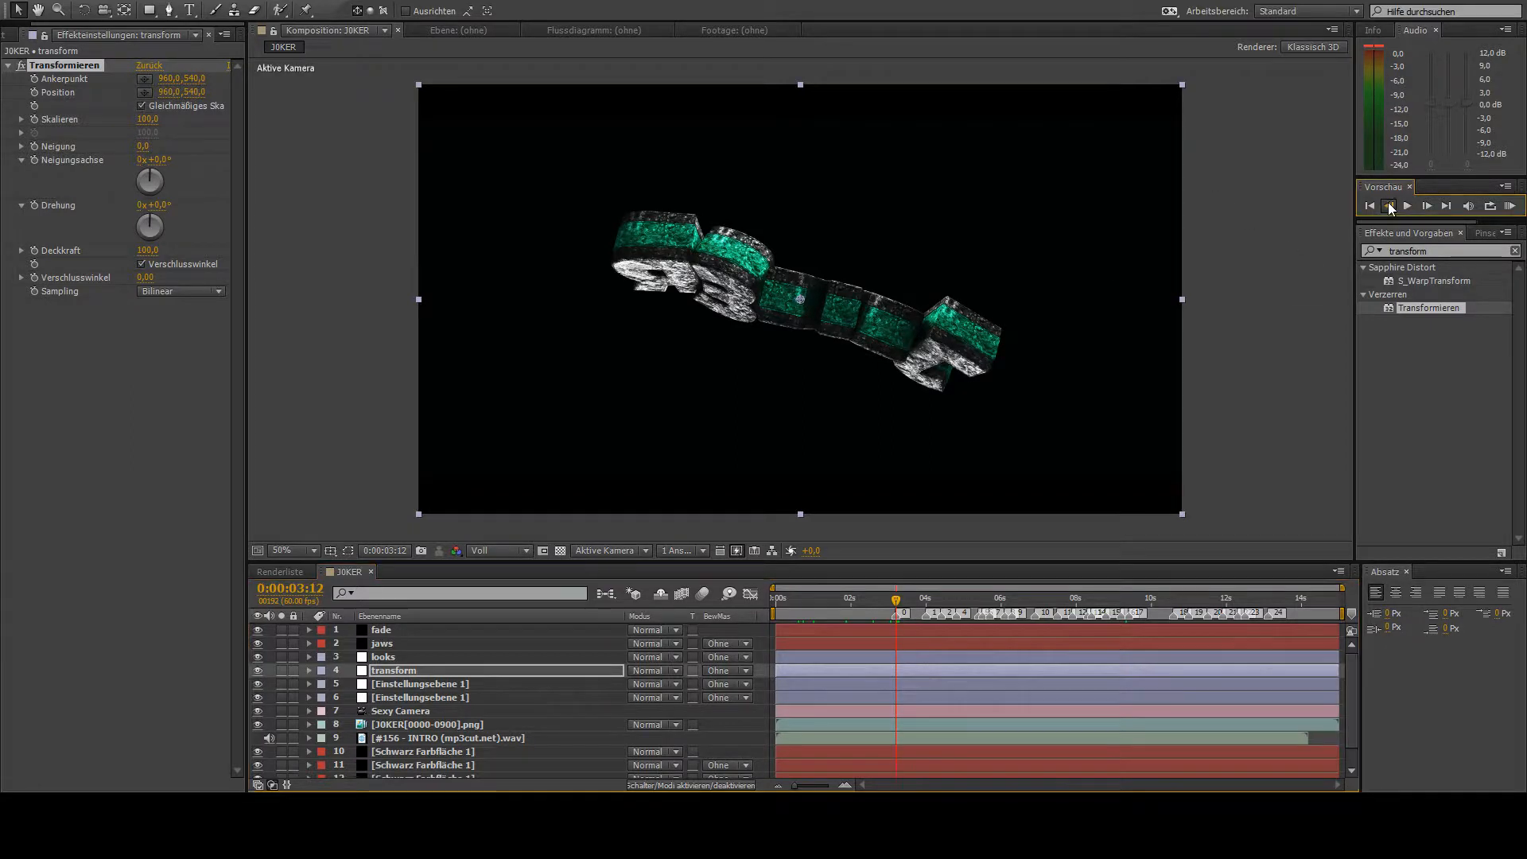
pyautogui.click(33, 120)
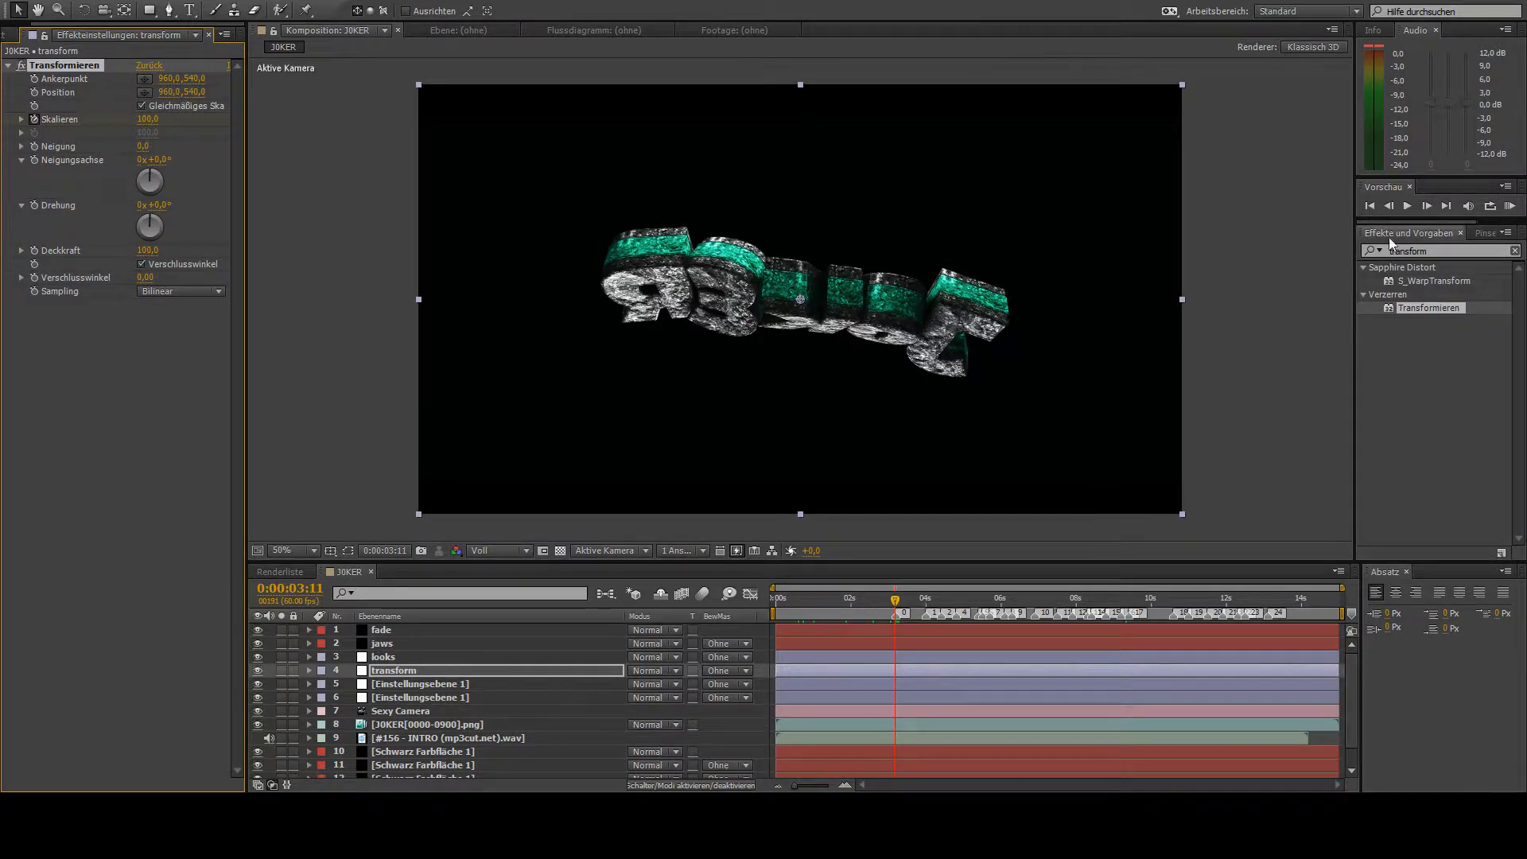
pyautogui.click(1428, 206)
pyautogui.click(147, 119)
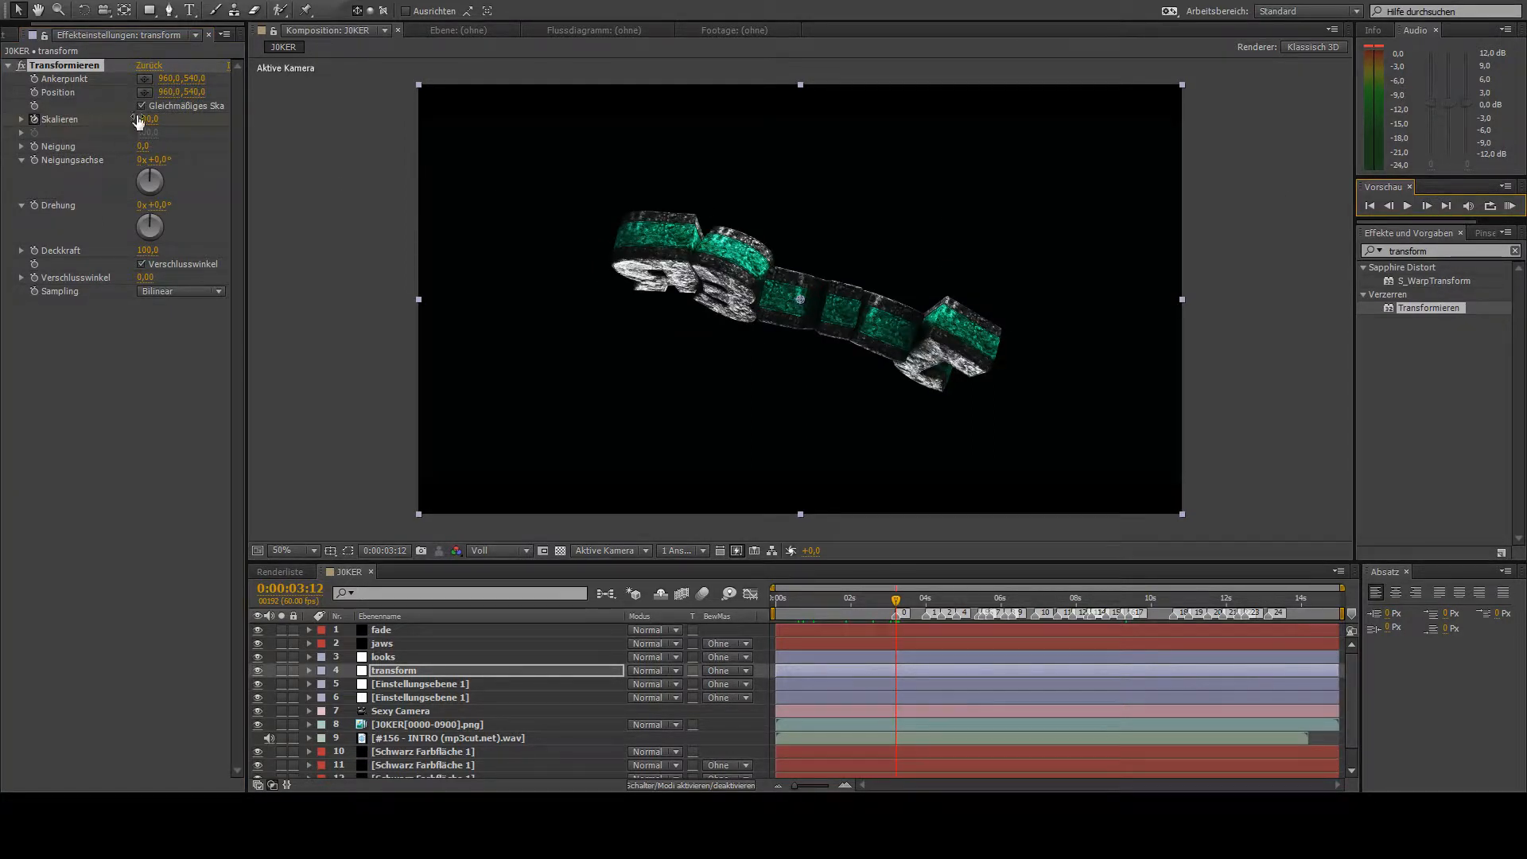
pyautogui.write('125')
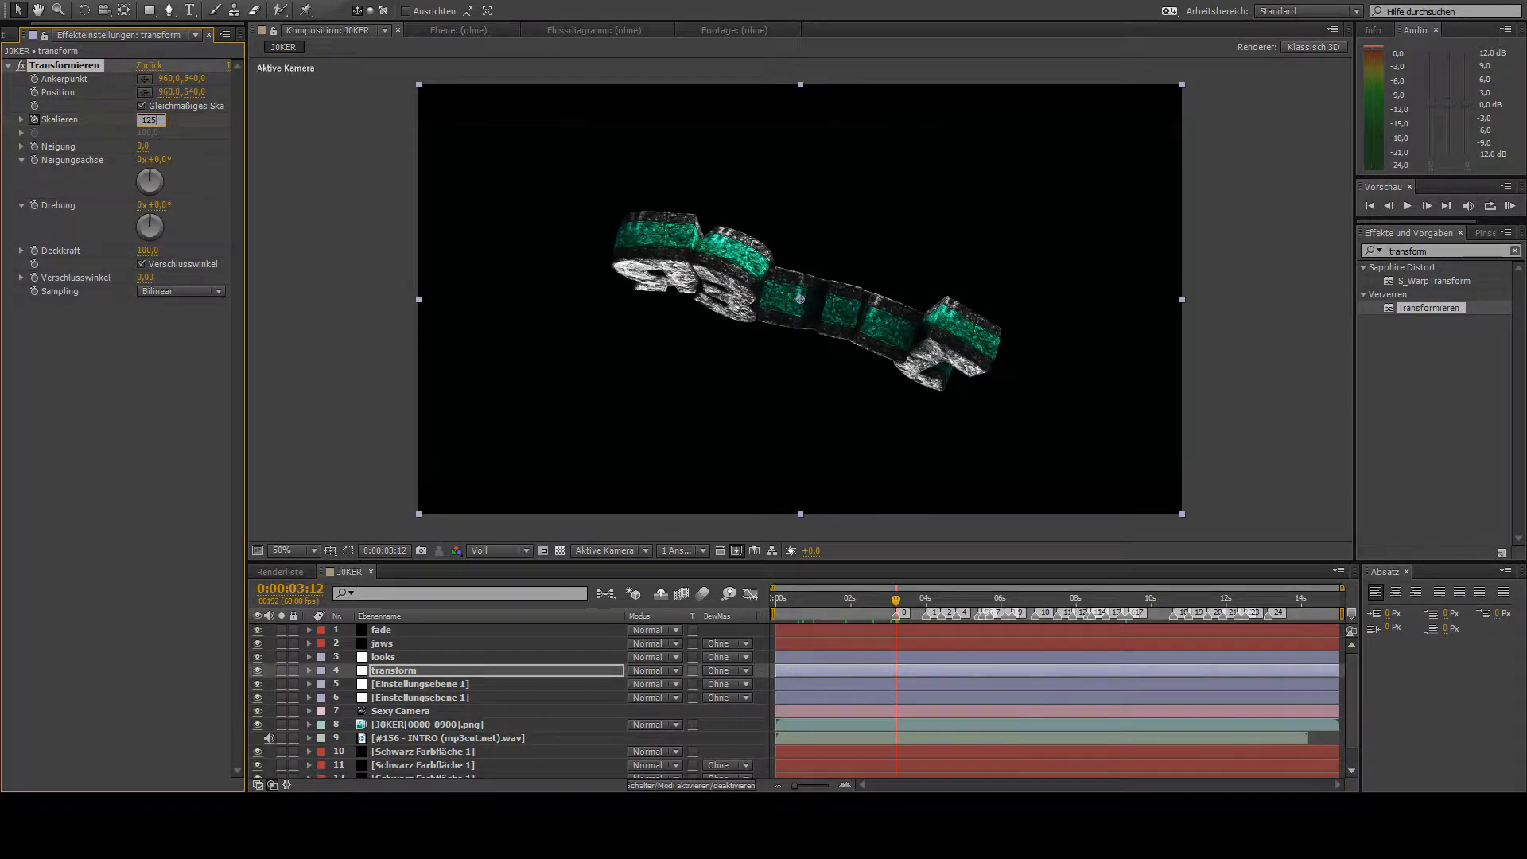
pyautogui.press('Return')
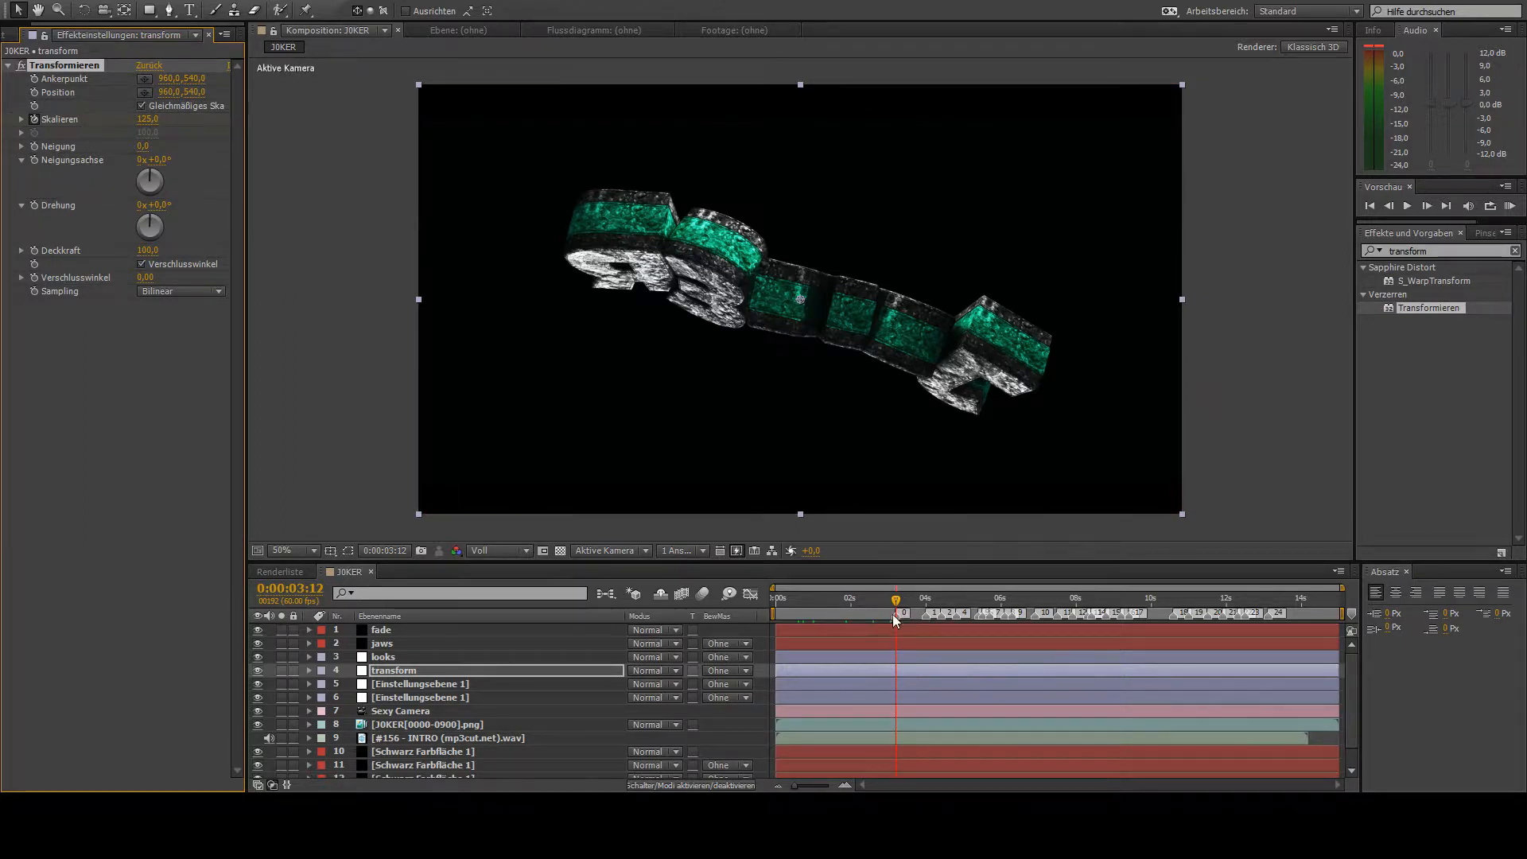
# - Repeat the 125 Skalieren keyframe at each beat marker from 0:00:04:00 to 0:00:07:54
pyautogui.moveTo(897, 602); pyautogui.dragTo(931, 637)
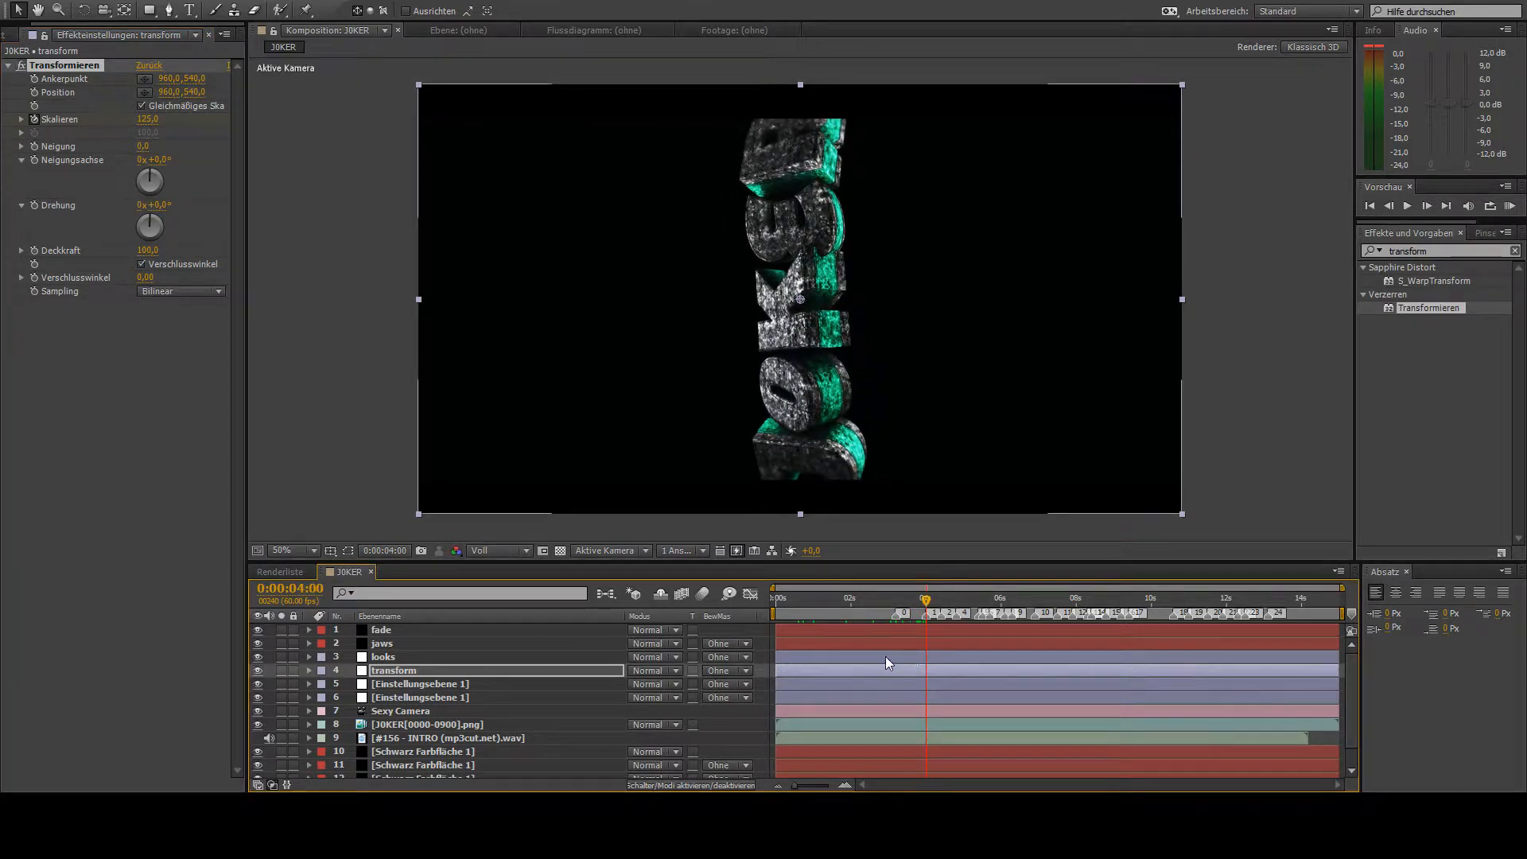
pyautogui.press('u')
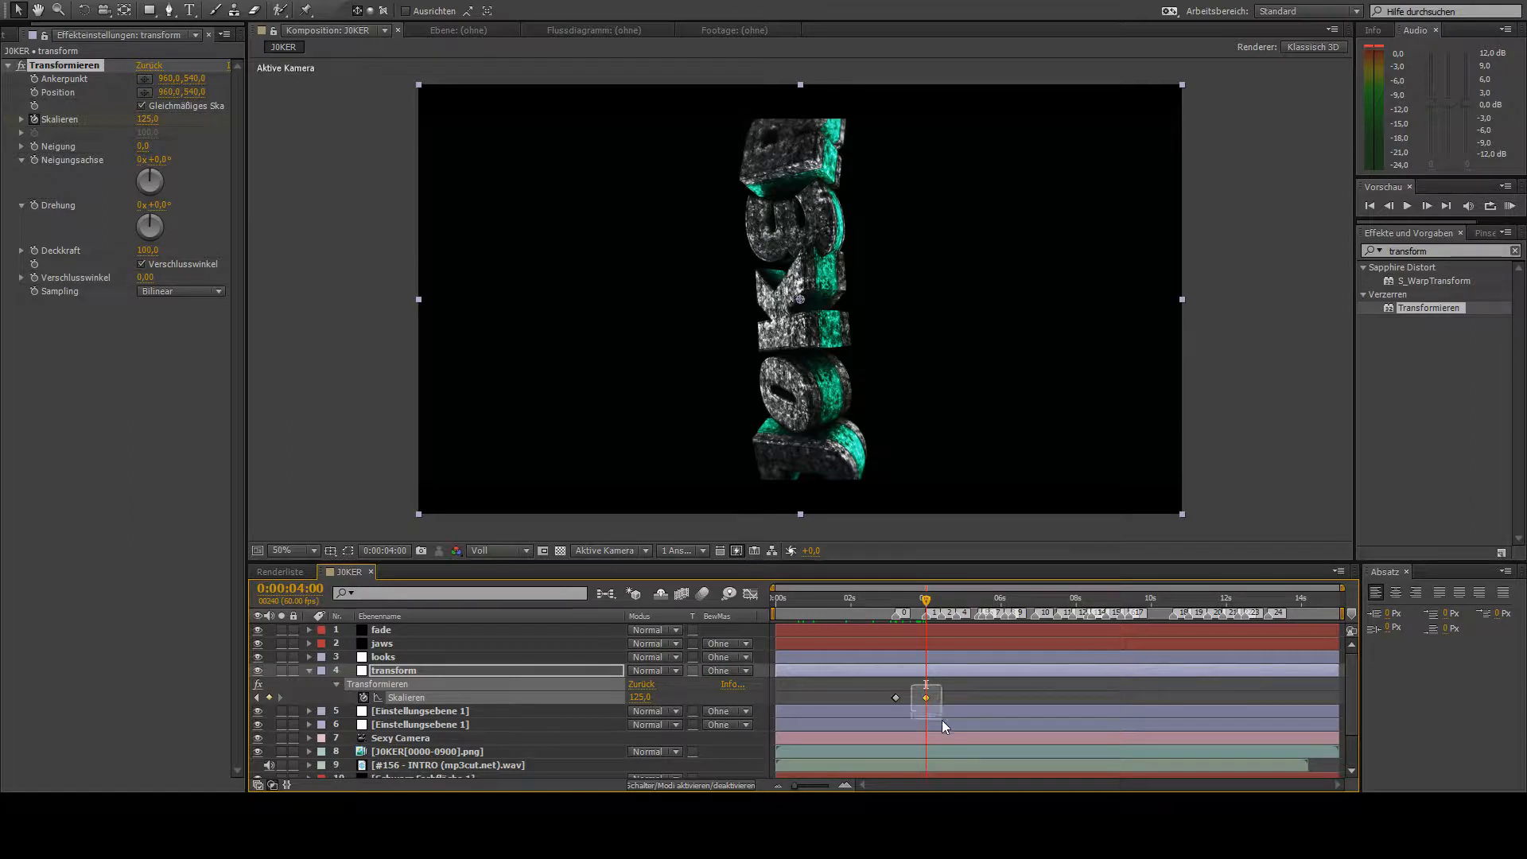
pyautogui.moveTo(926, 637); pyautogui.dragTo(1072, 622)
pyautogui.hotkey('ctrl', 'v')
pyautogui.hotkey('ctrl', 'v')
pyautogui.hotkey('ctrl', 'v')
pyautogui.hotkey('ctrl', 'v')
pyautogui.hotkey('ctrl', 'v')
pyautogui.hotkey('ctrl', 'v')
pyautogui.hotkey('ctrl', 'v')
pyautogui.hotkey('ctrl', 'v')
pyautogui.hotkey('ctrl', 'v')
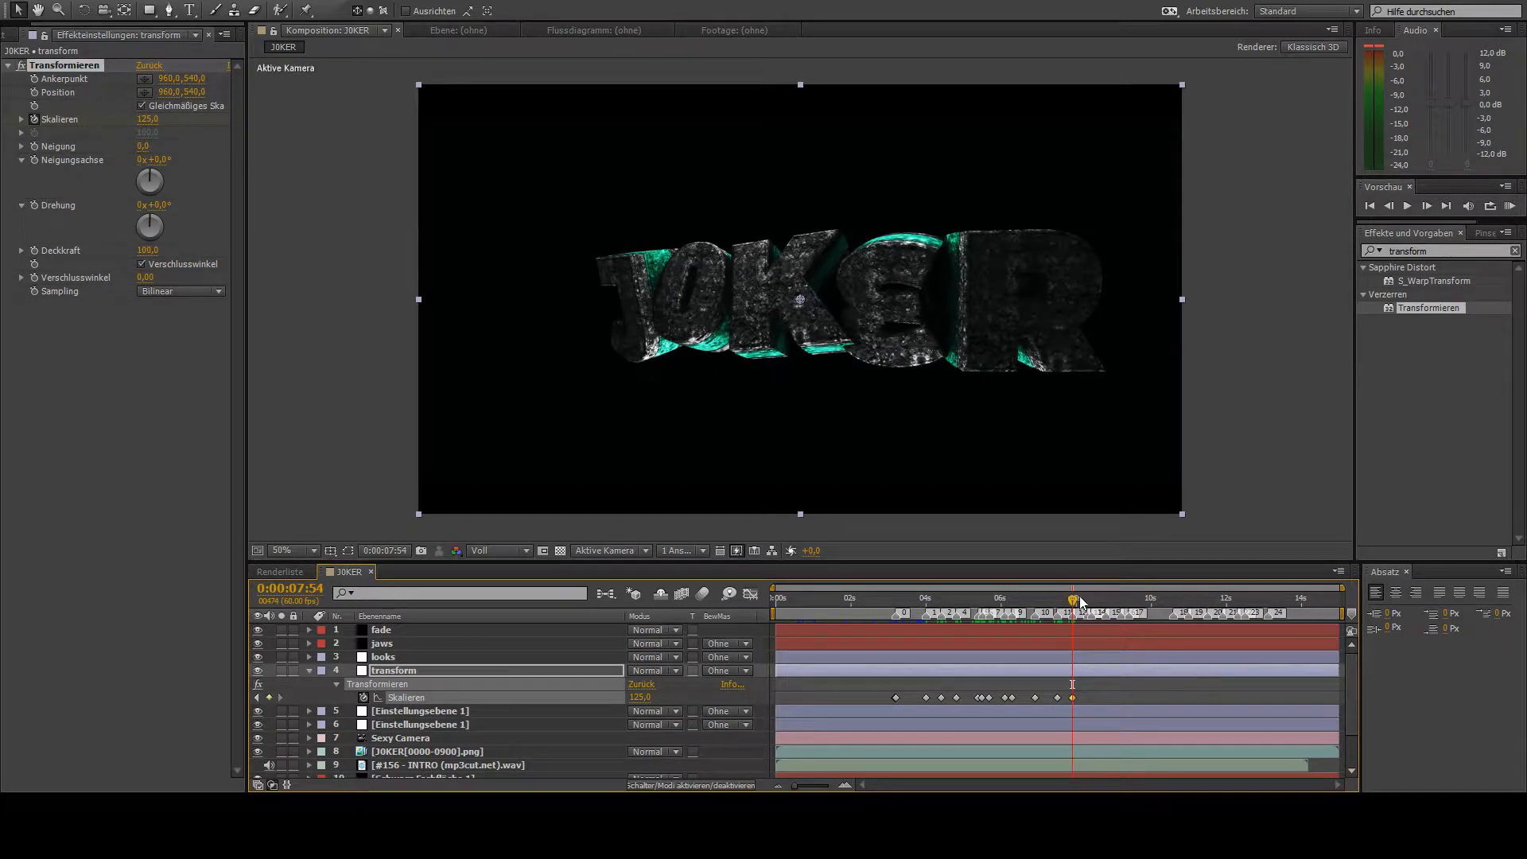
# - Paste the 125 Skalieren keyframe at all remaining beat markers, from 0:00:08:18 to about 13 seconds
pyautogui.moveTo(1080, 607); pyautogui.dragTo(1090, 625)
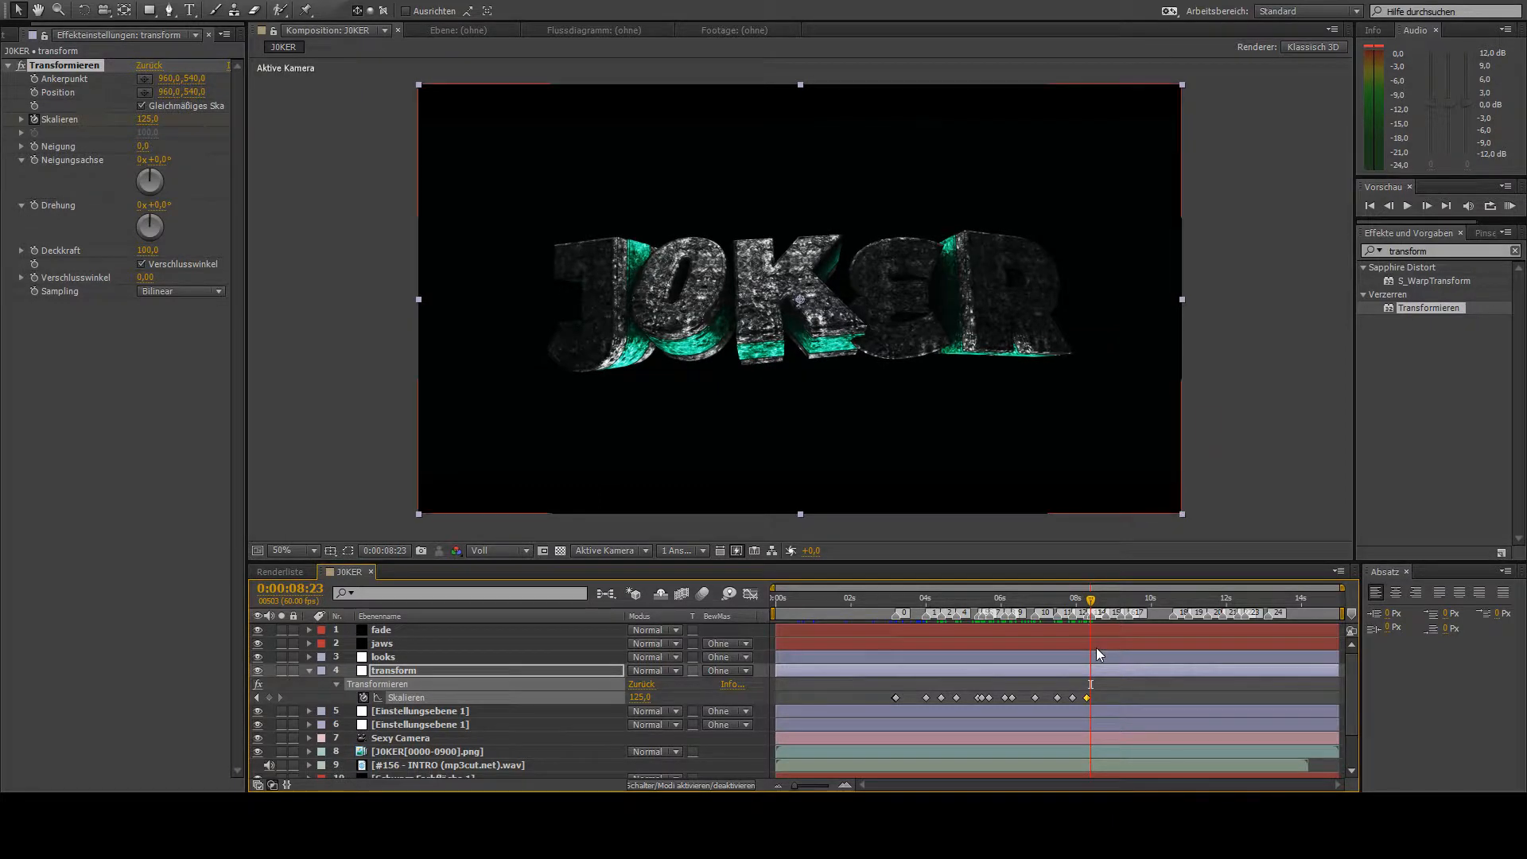
pyautogui.click(1426, 206)
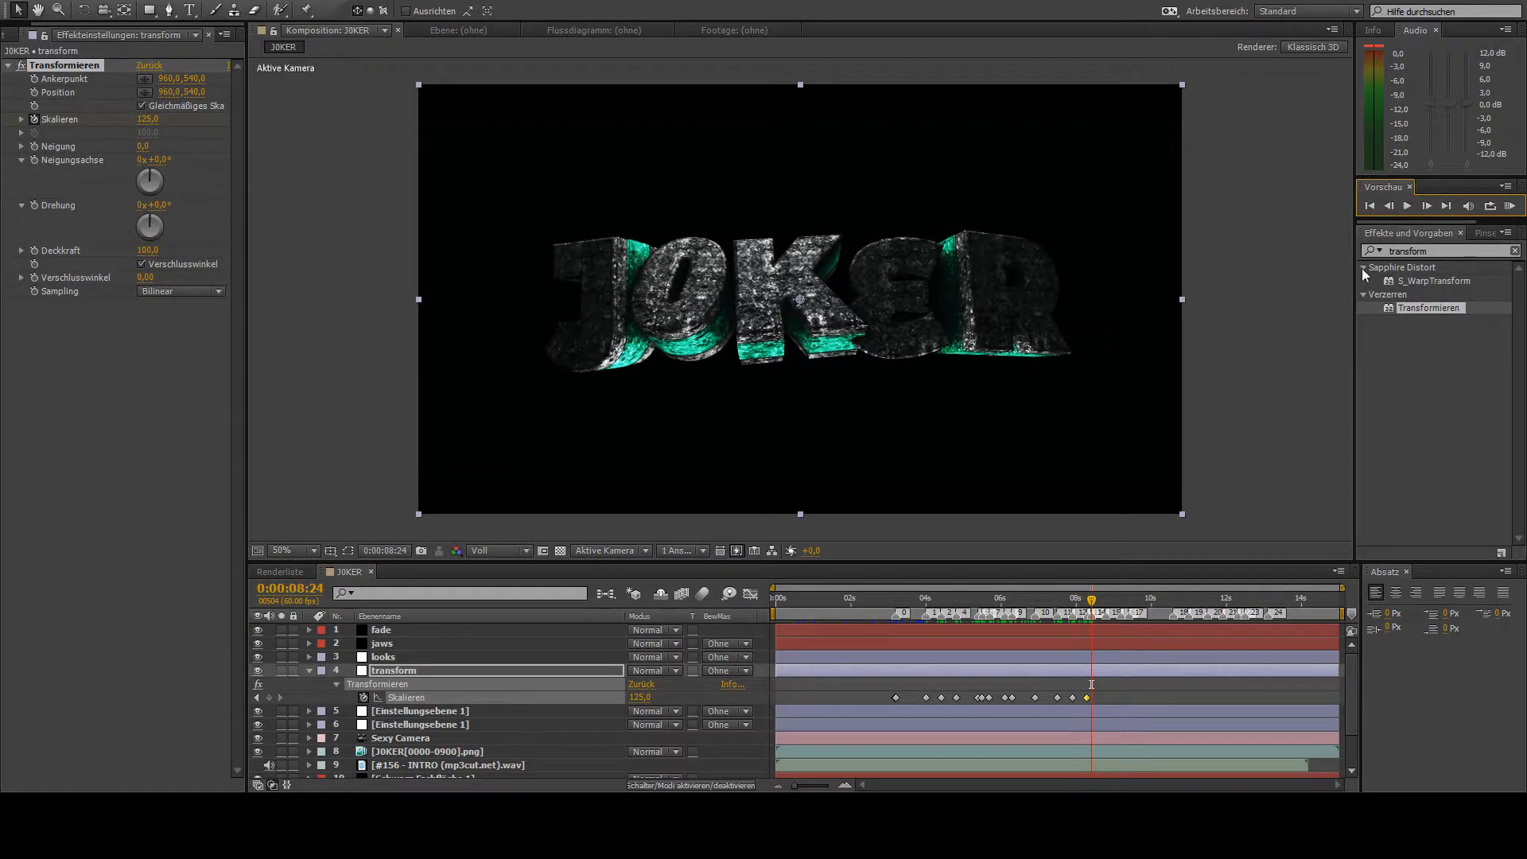
pyautogui.moveTo(1094, 609)
pyautogui.mouseDown()
pyautogui.moveTo(1110, 643)
pyautogui.moveTo(1113, 606)
pyautogui.moveTo(1132, 638)
pyautogui.moveTo(1262, 619)
pyautogui.moveTo(1271, 637)
pyautogui.moveTo(1349, 611)
pyautogui.mouseUp()
pyautogui.hotkey('ctrl', 'v')
pyautogui.hotkey('ctrl', 'v')
pyautogui.hotkey('ctrl', 'v')
pyautogui.hotkey('ctrl', 'v')
pyautogui.hotkey('ctrl', 'v')
pyautogui.hotkey('ctrl', 'v')
pyautogui.hotkey('ctrl', 'v')
pyautogui.hotkey('ctrl', 'v')
pyautogui.hotkey('ctrl', 'v')
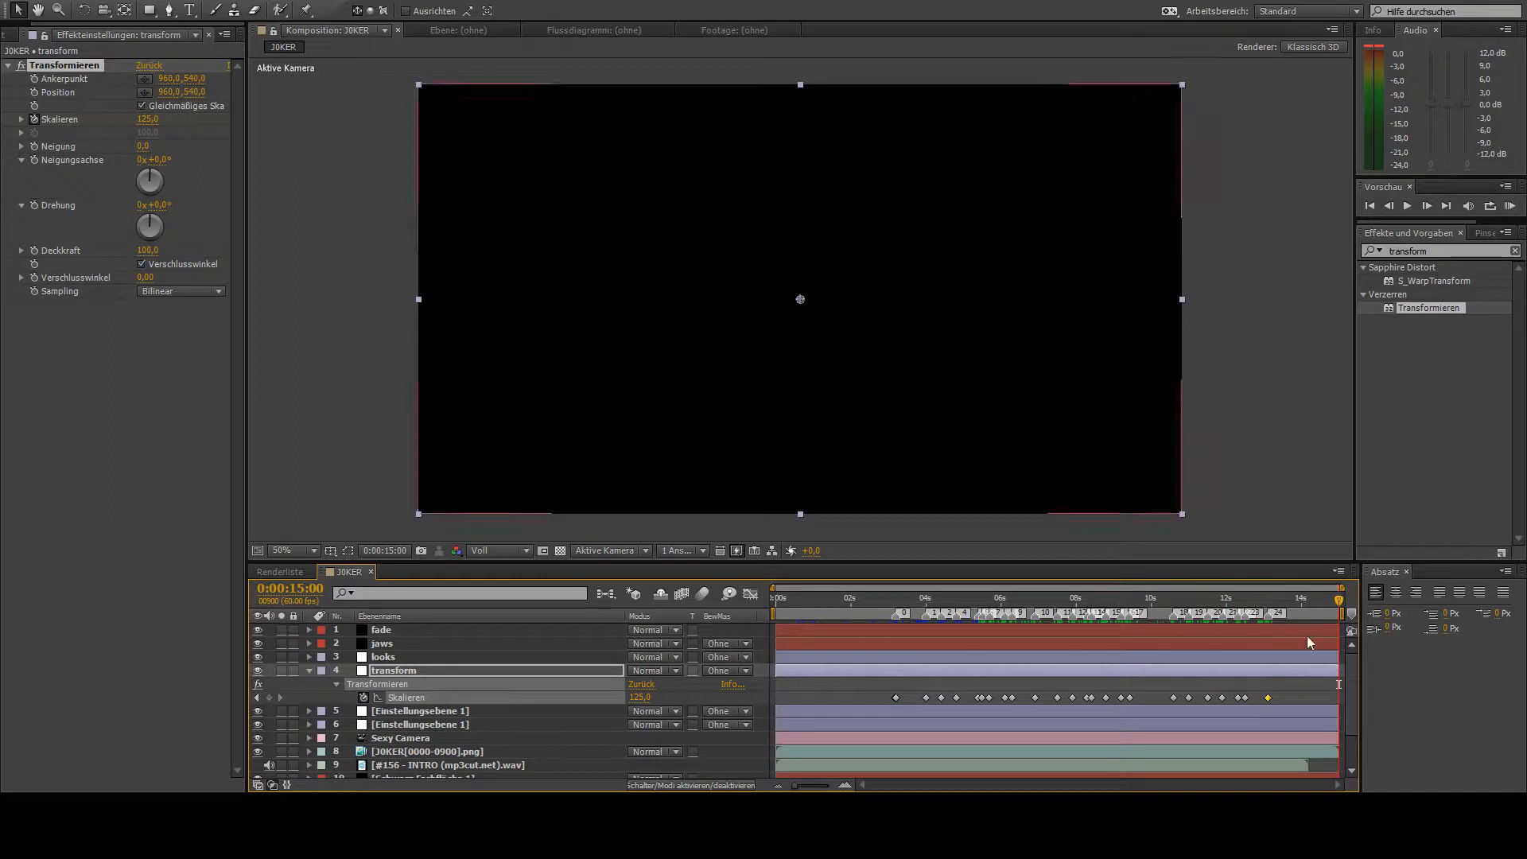
# - Set Skalieren back to 100 at the composition's end, 0:00:15:00
pyautogui.click(147, 119)
pyautogui.write('100')
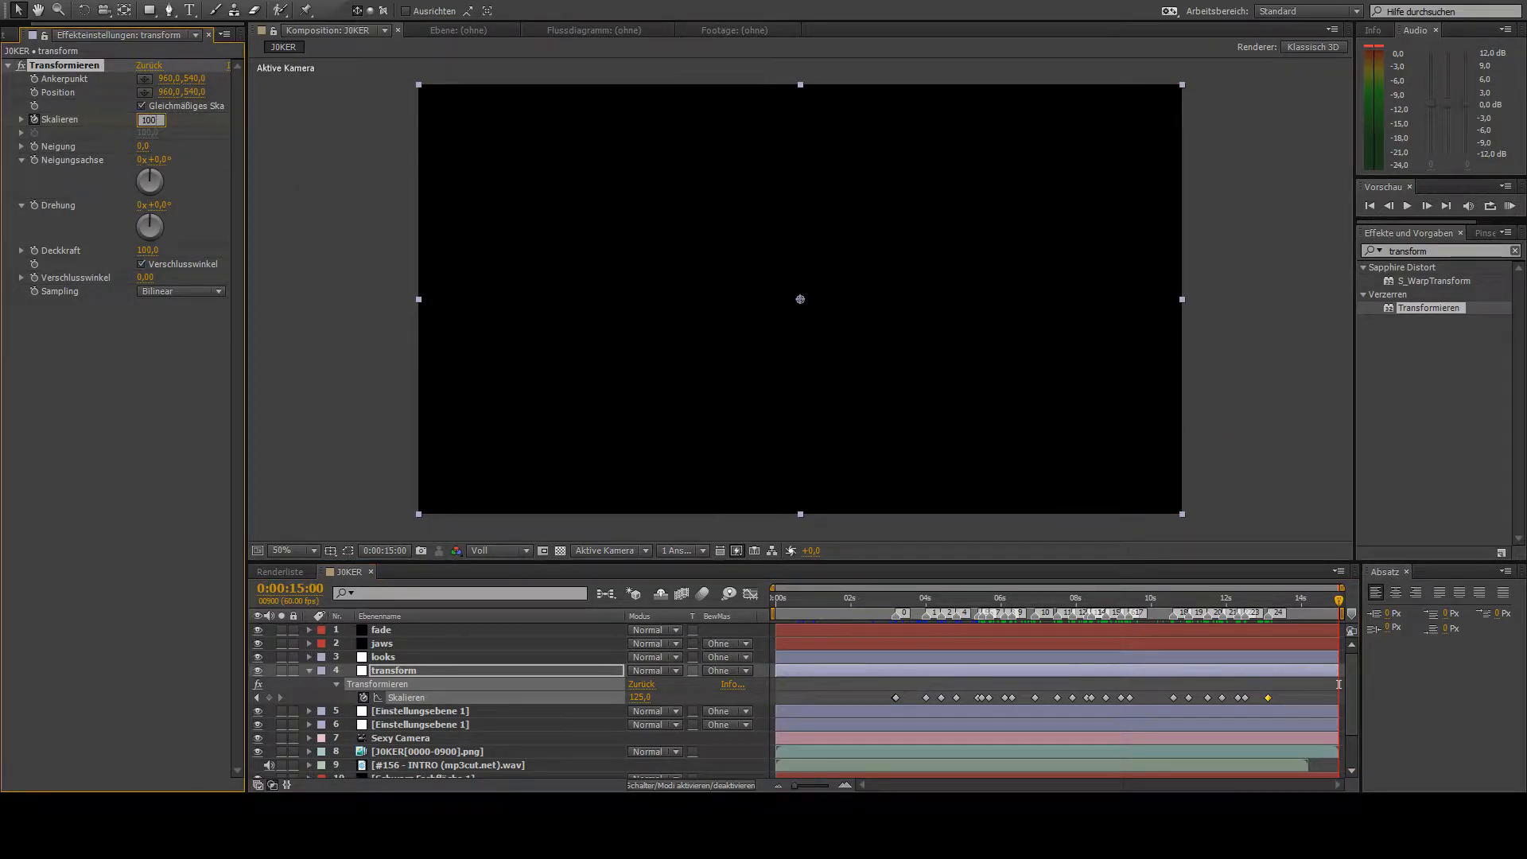
pyautogui.press('Return')
# - Apply Easy Ease to the Skalieren keyframes from the first pair near 0:00:03:12 through the last beat marker
pyautogui.moveTo(908, 693); pyautogui.dragTo(1294, 717)
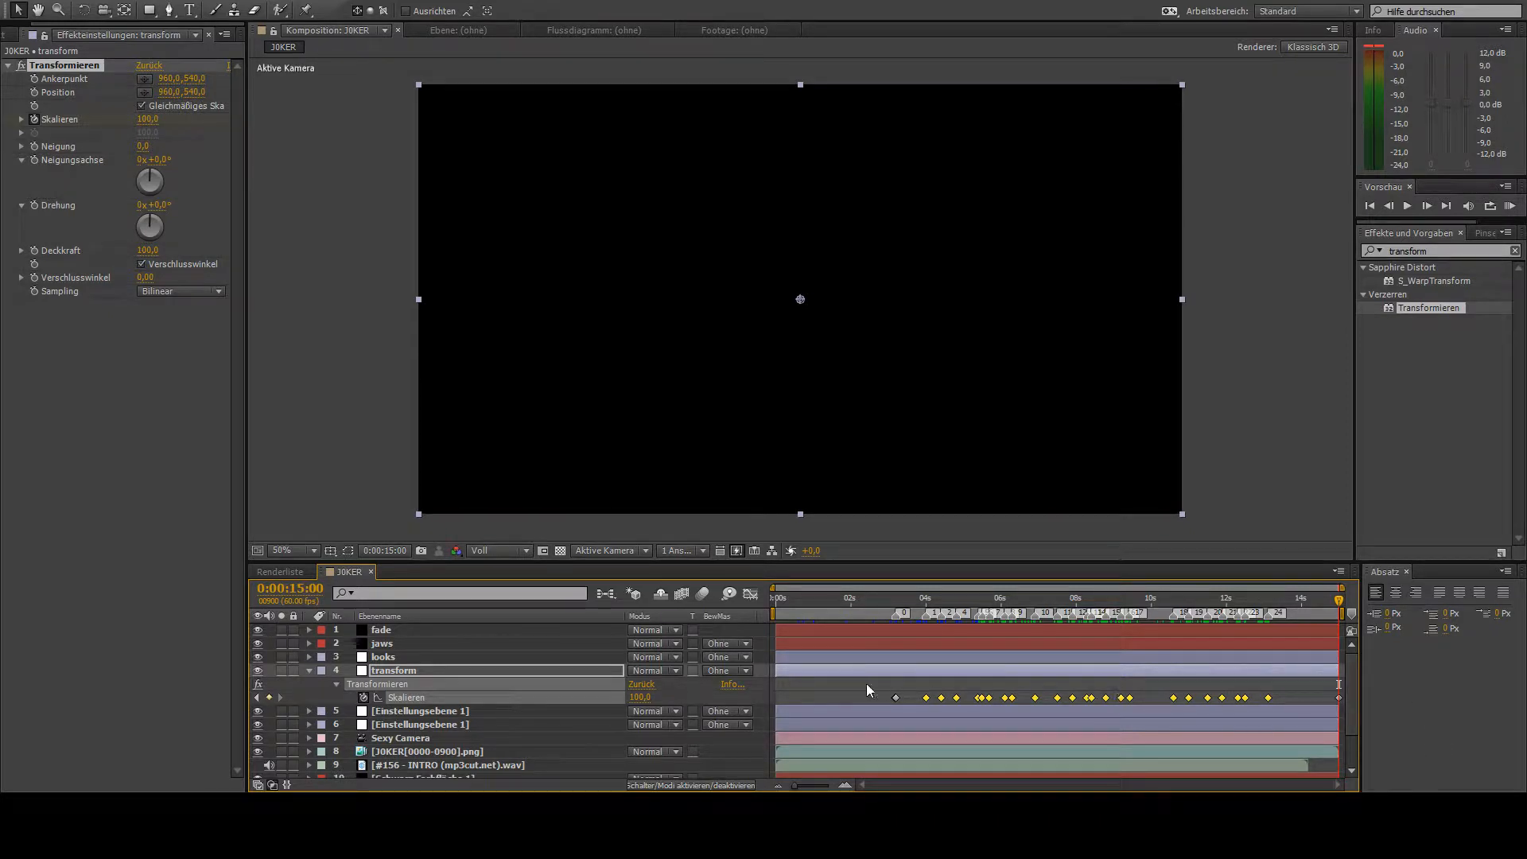
pyautogui.press('F9')
pyautogui.click(897, 697)
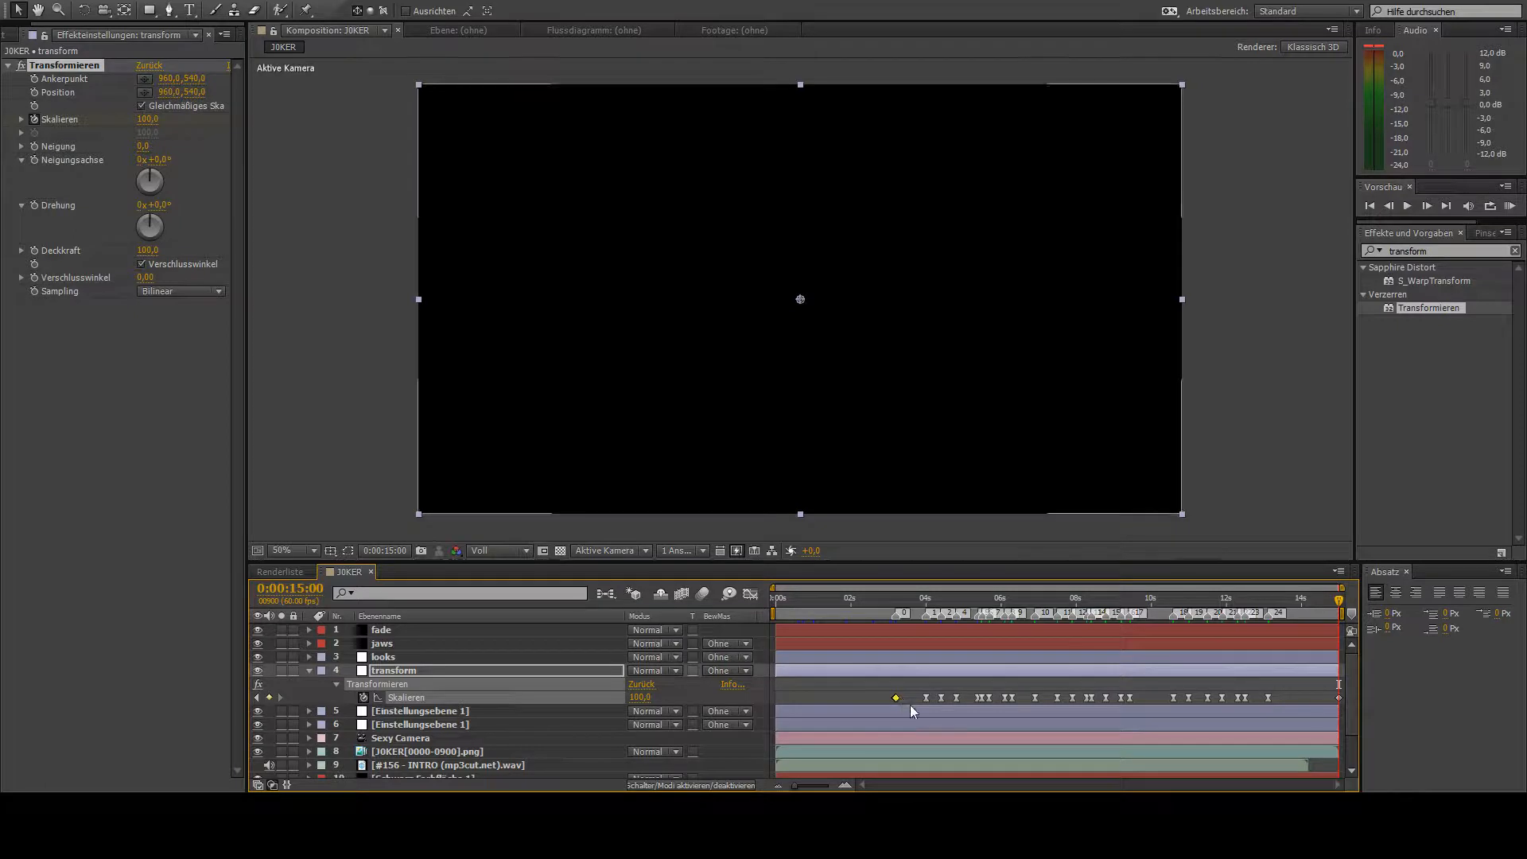
pyautogui.press('F9')
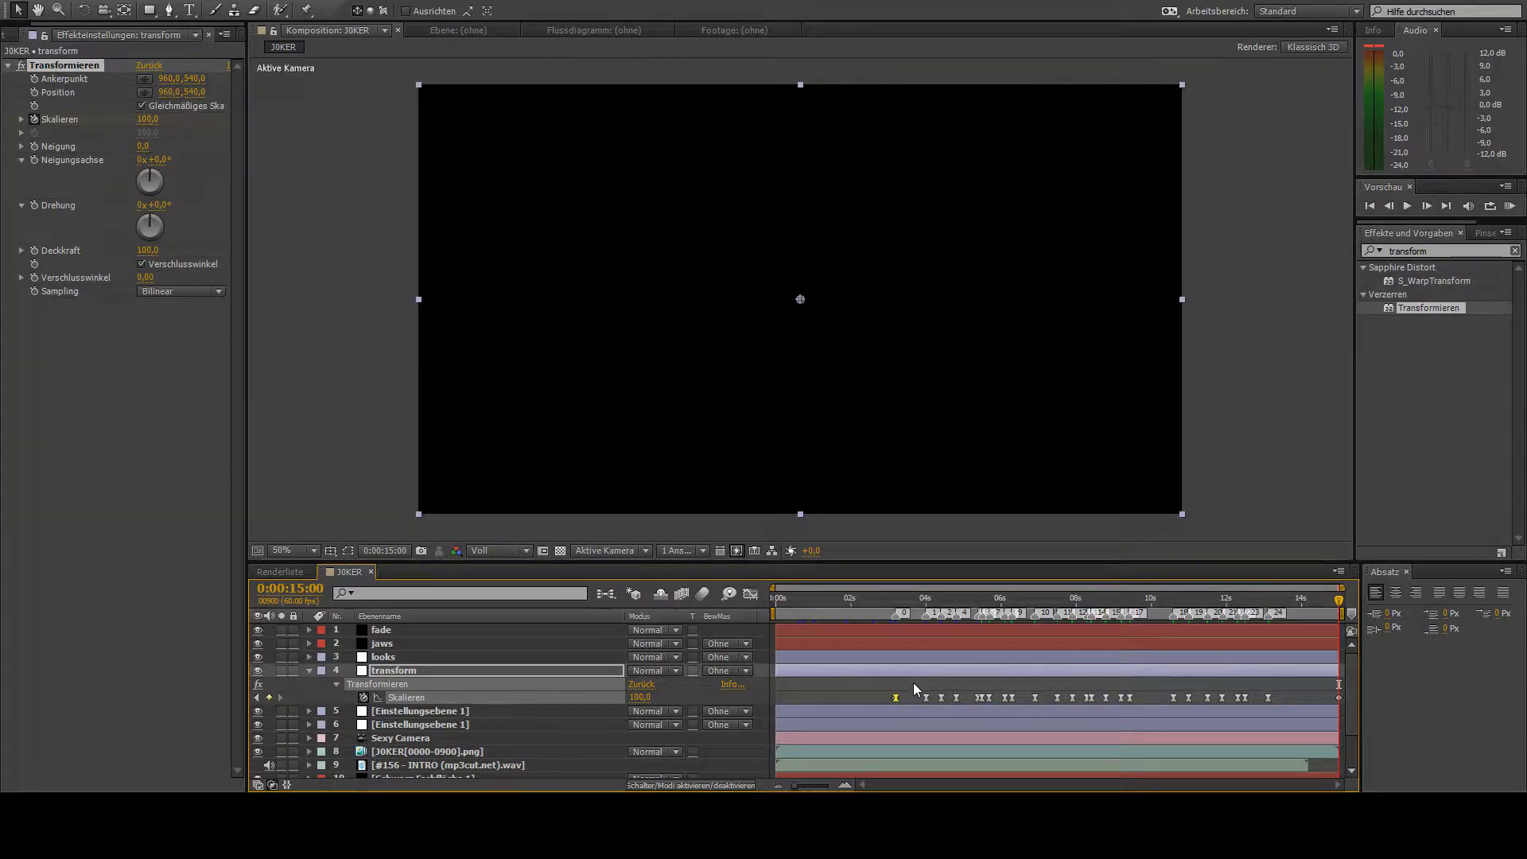
# - Show the Skalieren value curve and bend it down to about 100 between the beat keyframes from 0:00:03:12 to marker 7
pyautogui.click(749, 593)
pyautogui.click(900, 729)
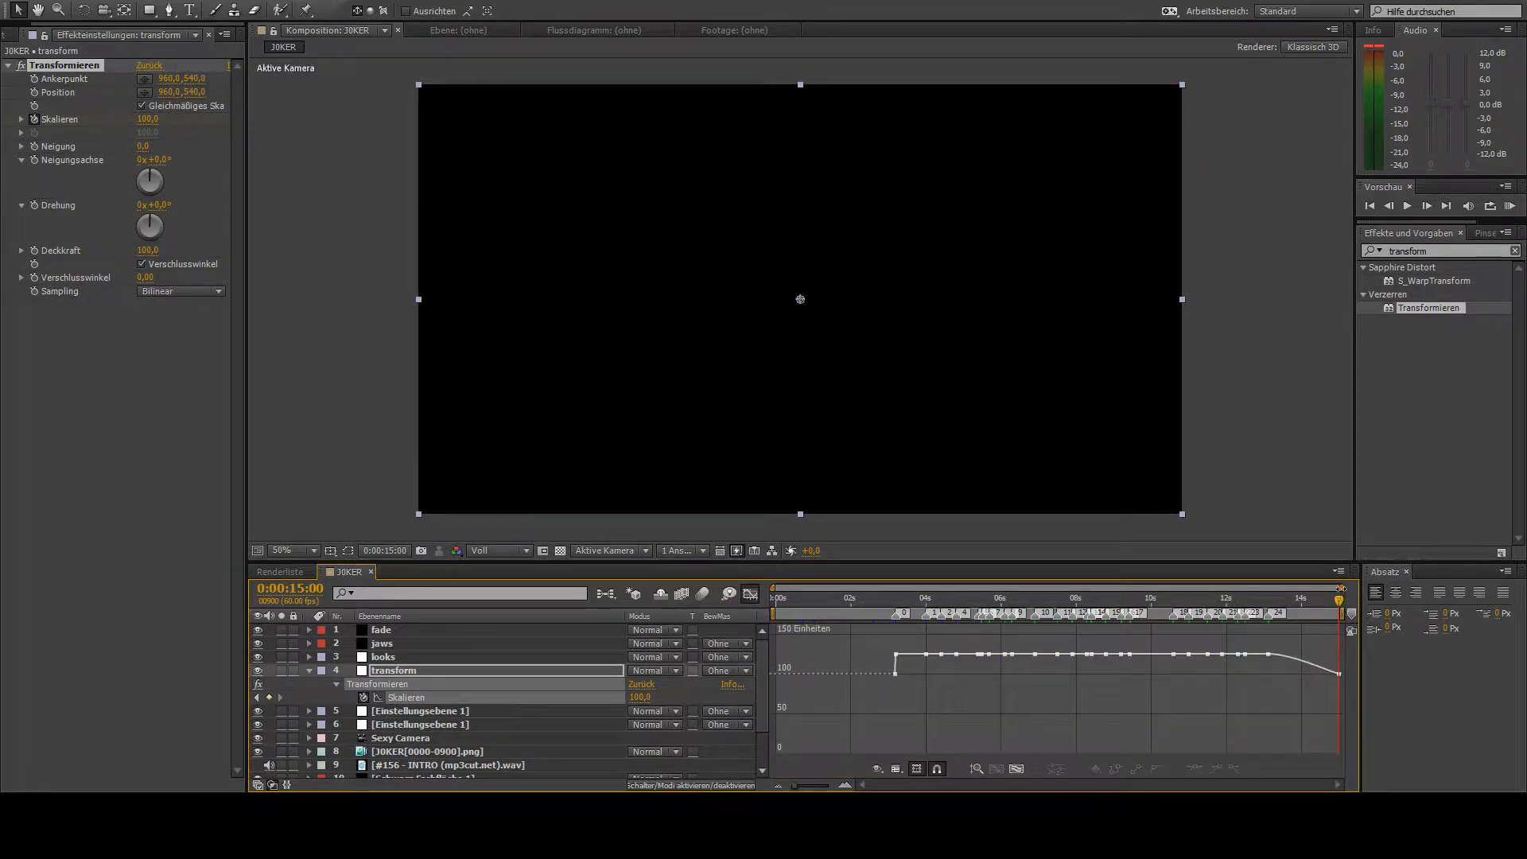
pyautogui.moveTo(1341, 588); pyautogui.dragTo(1086, 586)
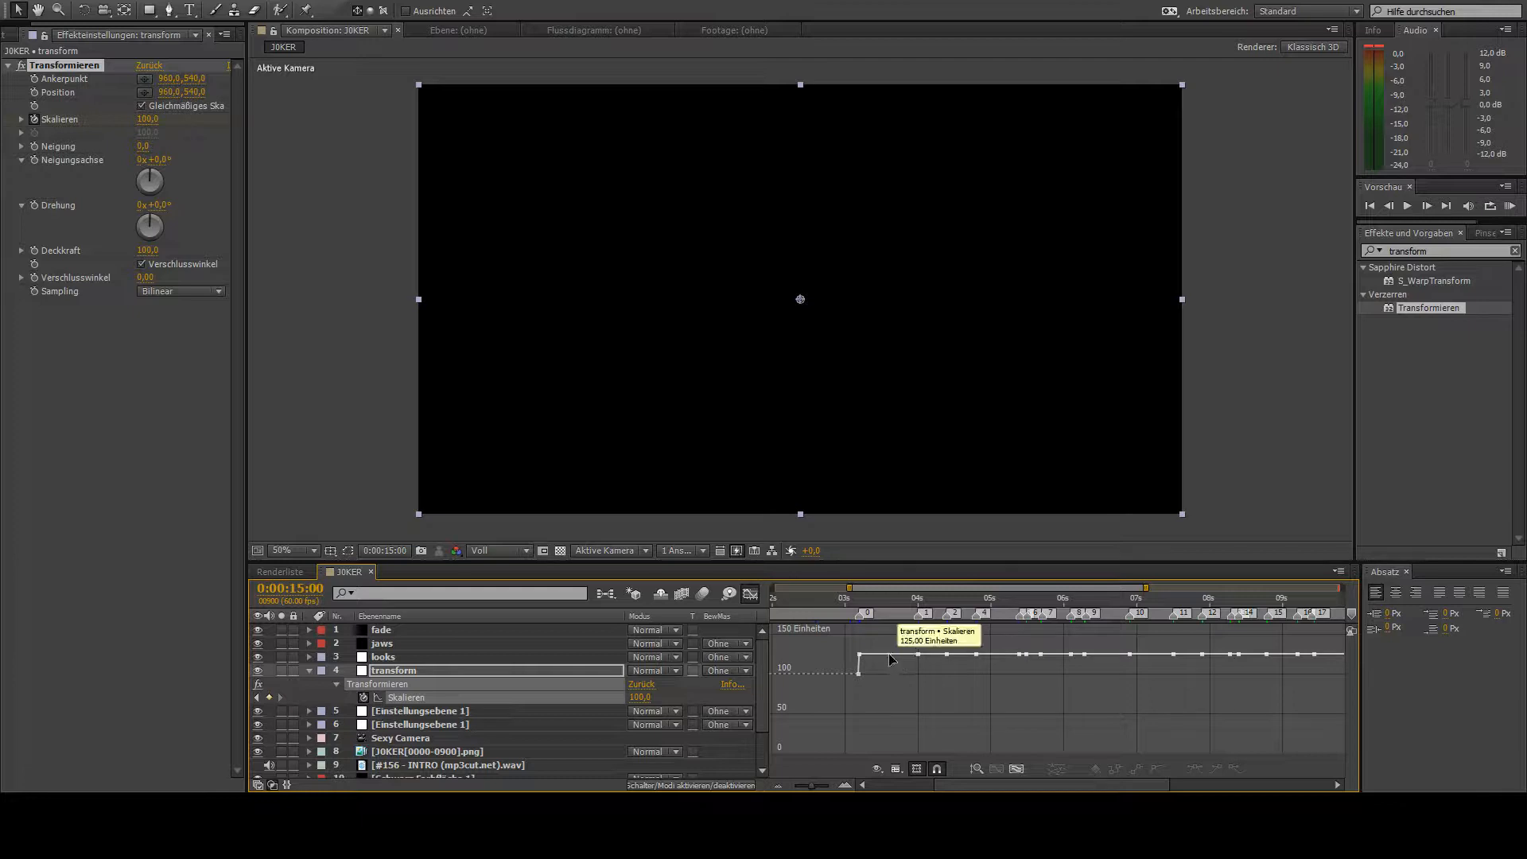
pyautogui.moveTo(891, 658); pyautogui.dragTo(894, 680)
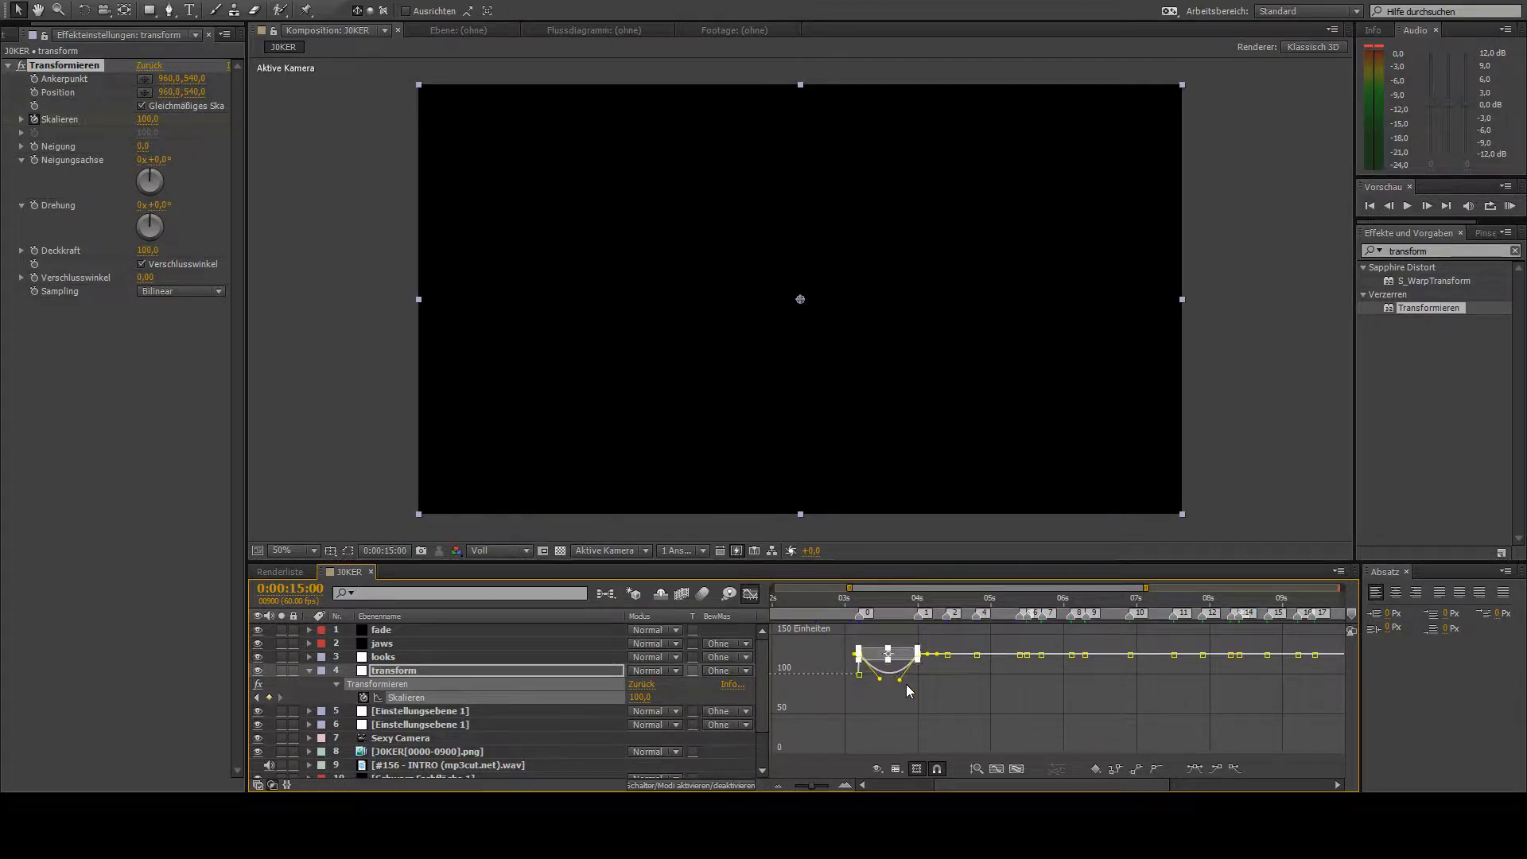
pyautogui.click(835, 690)
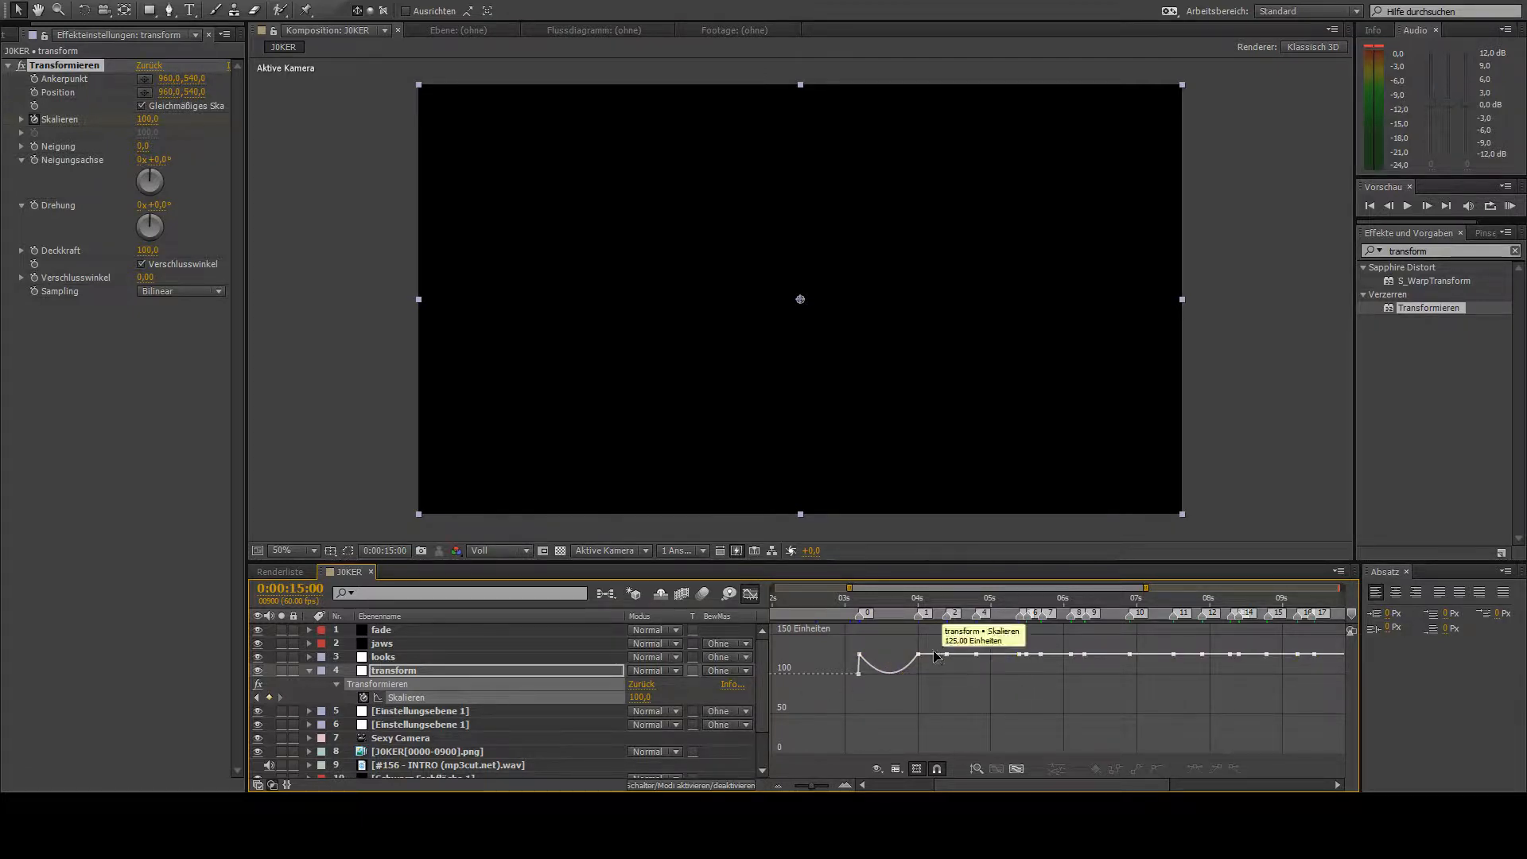
pyautogui.moveTo(933, 657); pyautogui.dragTo(939, 684)
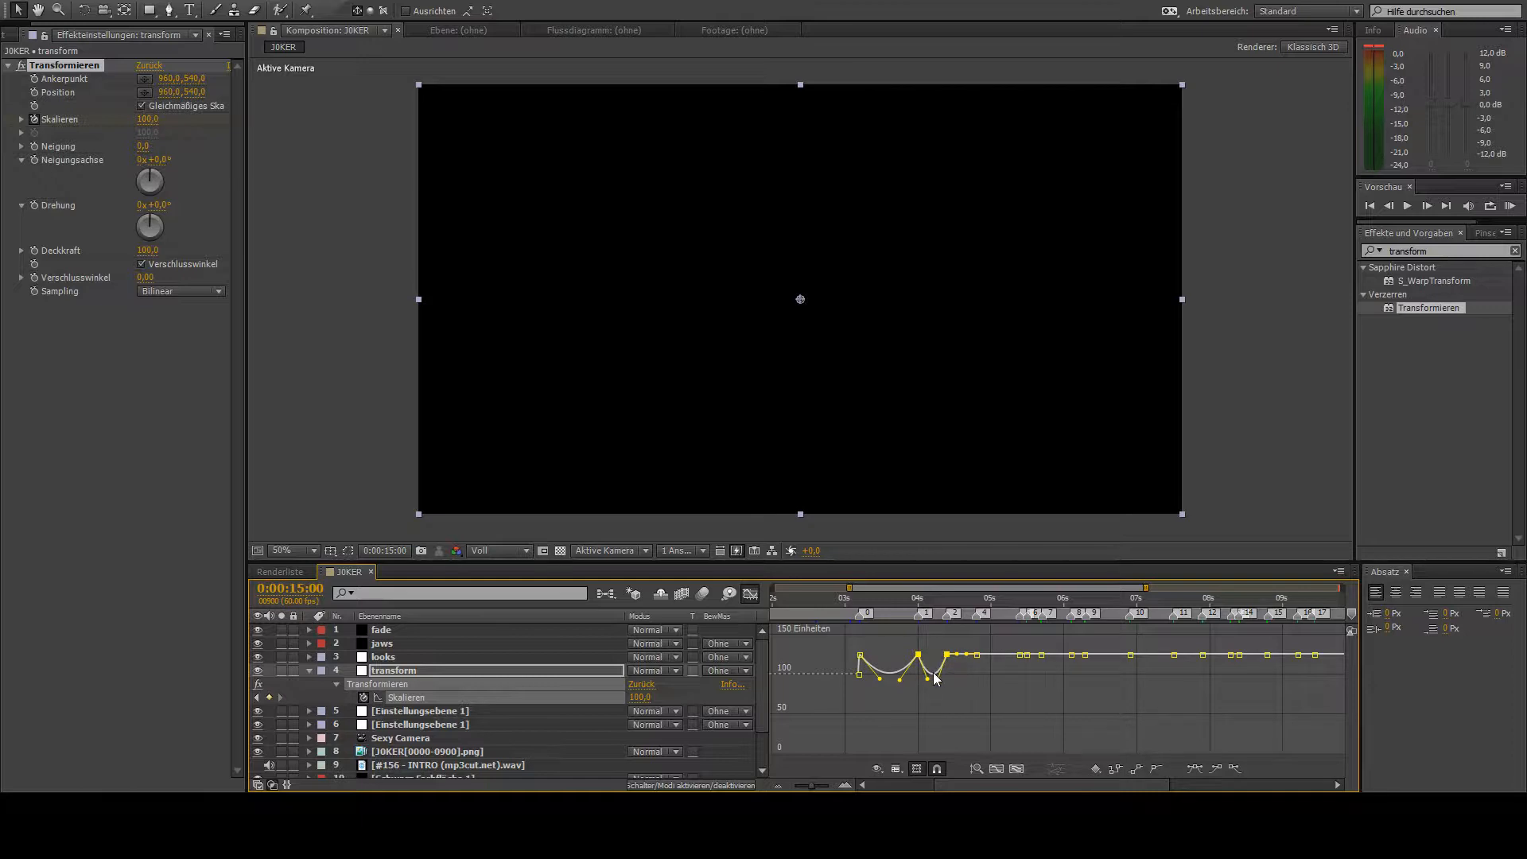
pyautogui.click(970, 666)
pyautogui.moveTo(962, 654); pyautogui.dragTo(1037, 671)
pyautogui.click(1051, 673)
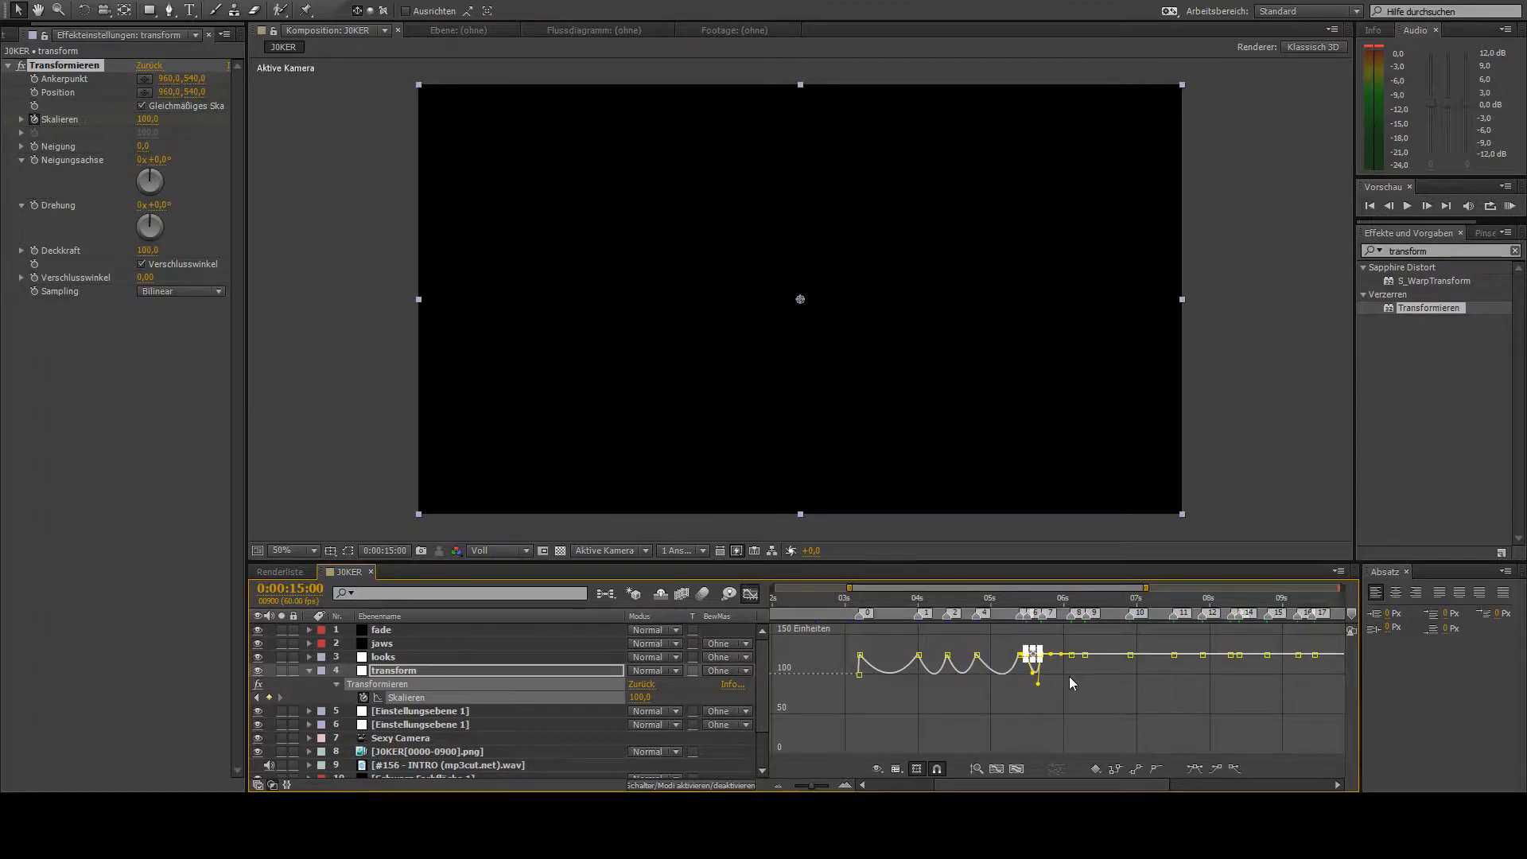
pyautogui.click(1070, 679)
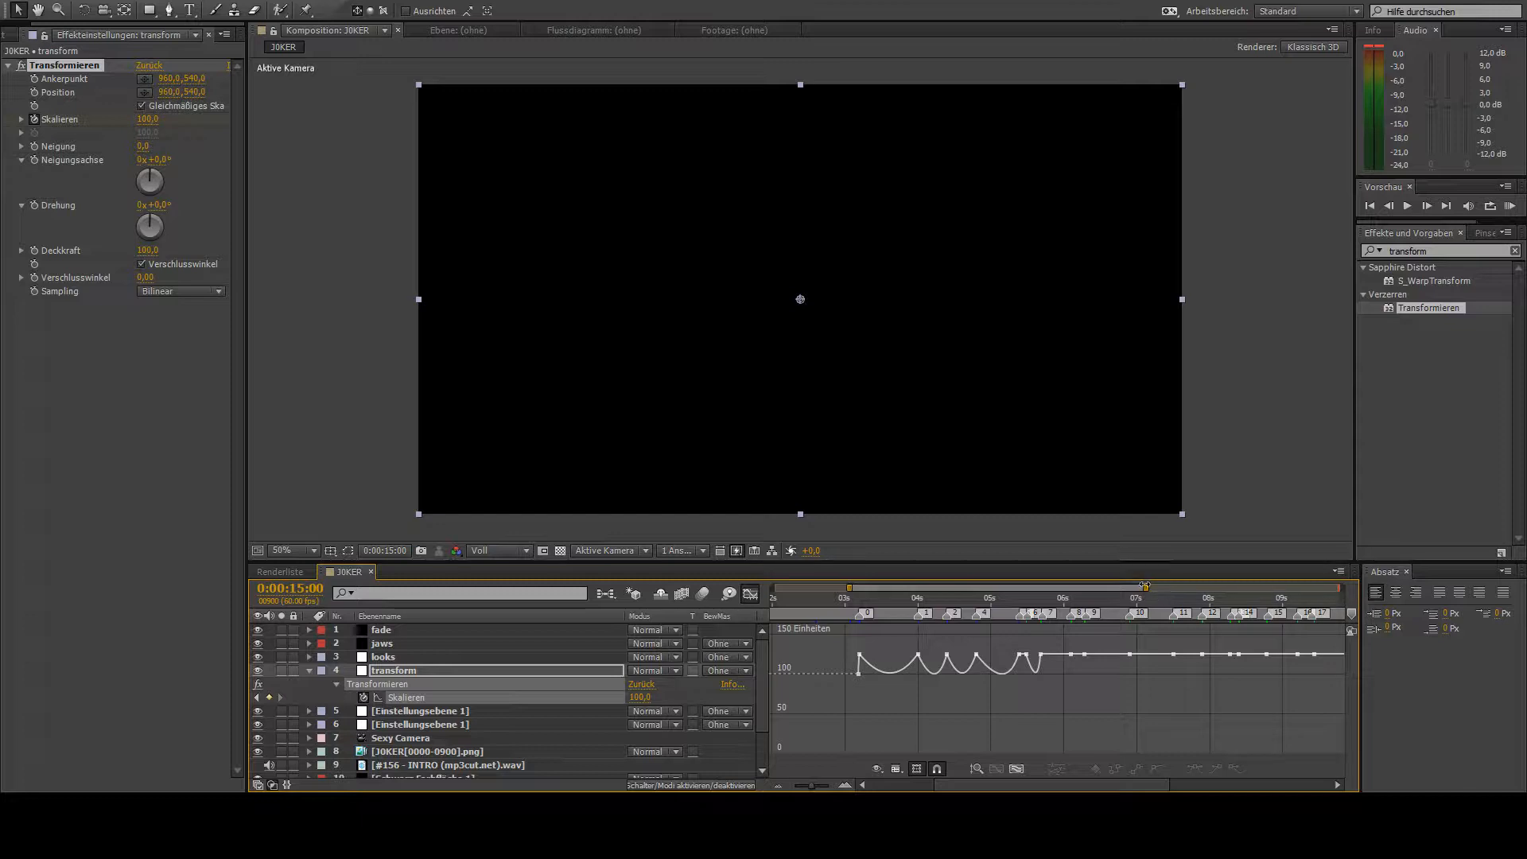
# - Bend the Skalieren curve down to about 100 in the remaining flat segments up to marker 10
pyautogui.moveTo(1144, 586); pyautogui.dragTo(990, 590)
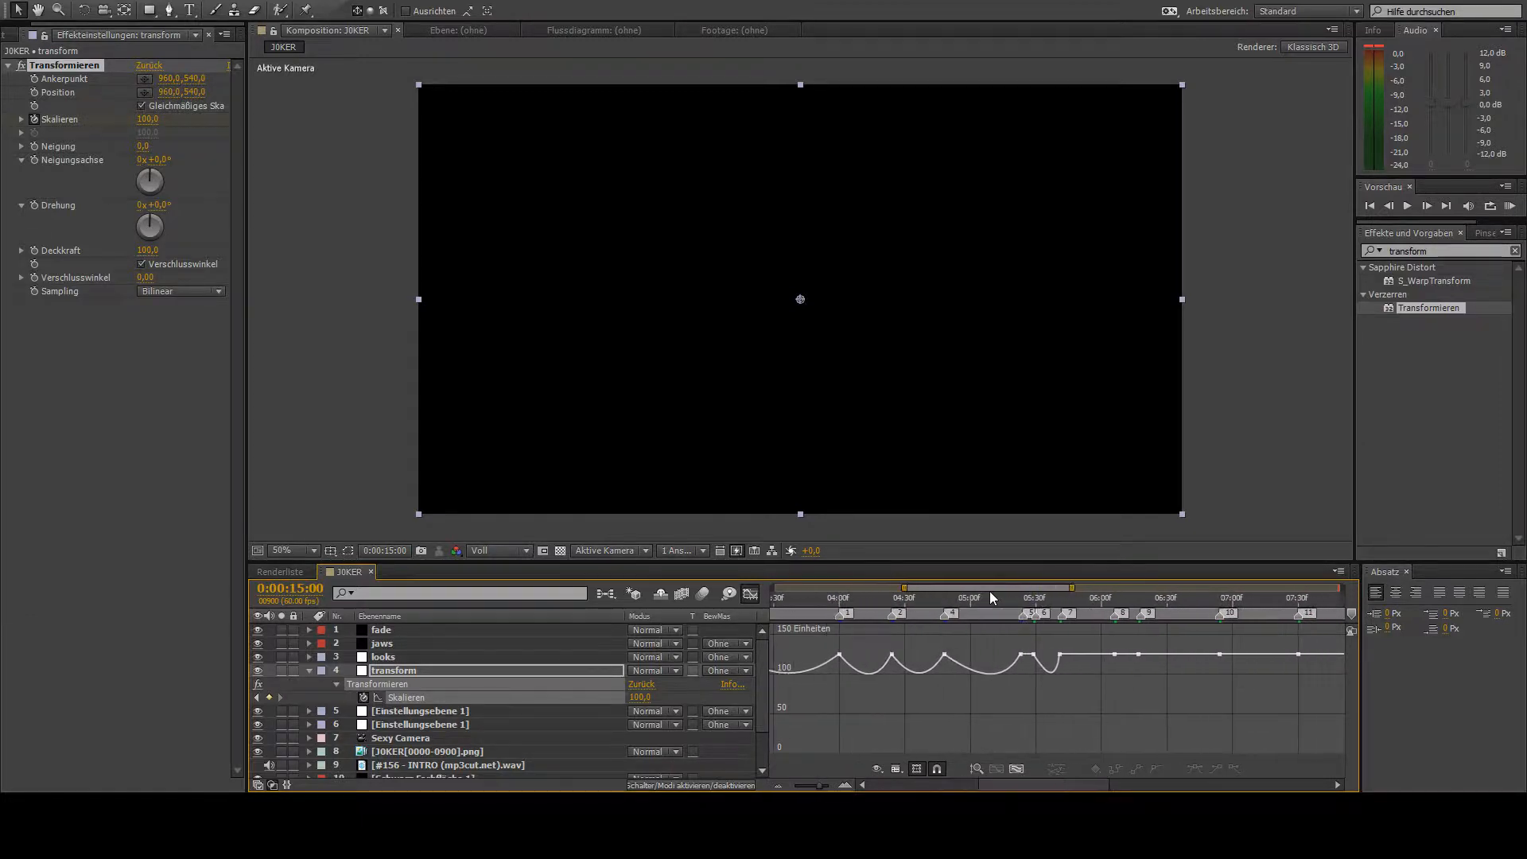
pyautogui.click(1031, 675)
pyautogui.click(1122, 675)
pyautogui.moveTo(1086, 658); pyautogui.dragTo(1187, 677)
pyautogui.click(1134, 663)
# - Shape dips to about 100 in the Skalieren curve between the keyframes from marker 10 to marker 13
pyautogui.moveTo(1004, 587); pyautogui.dragTo(1064, 586)
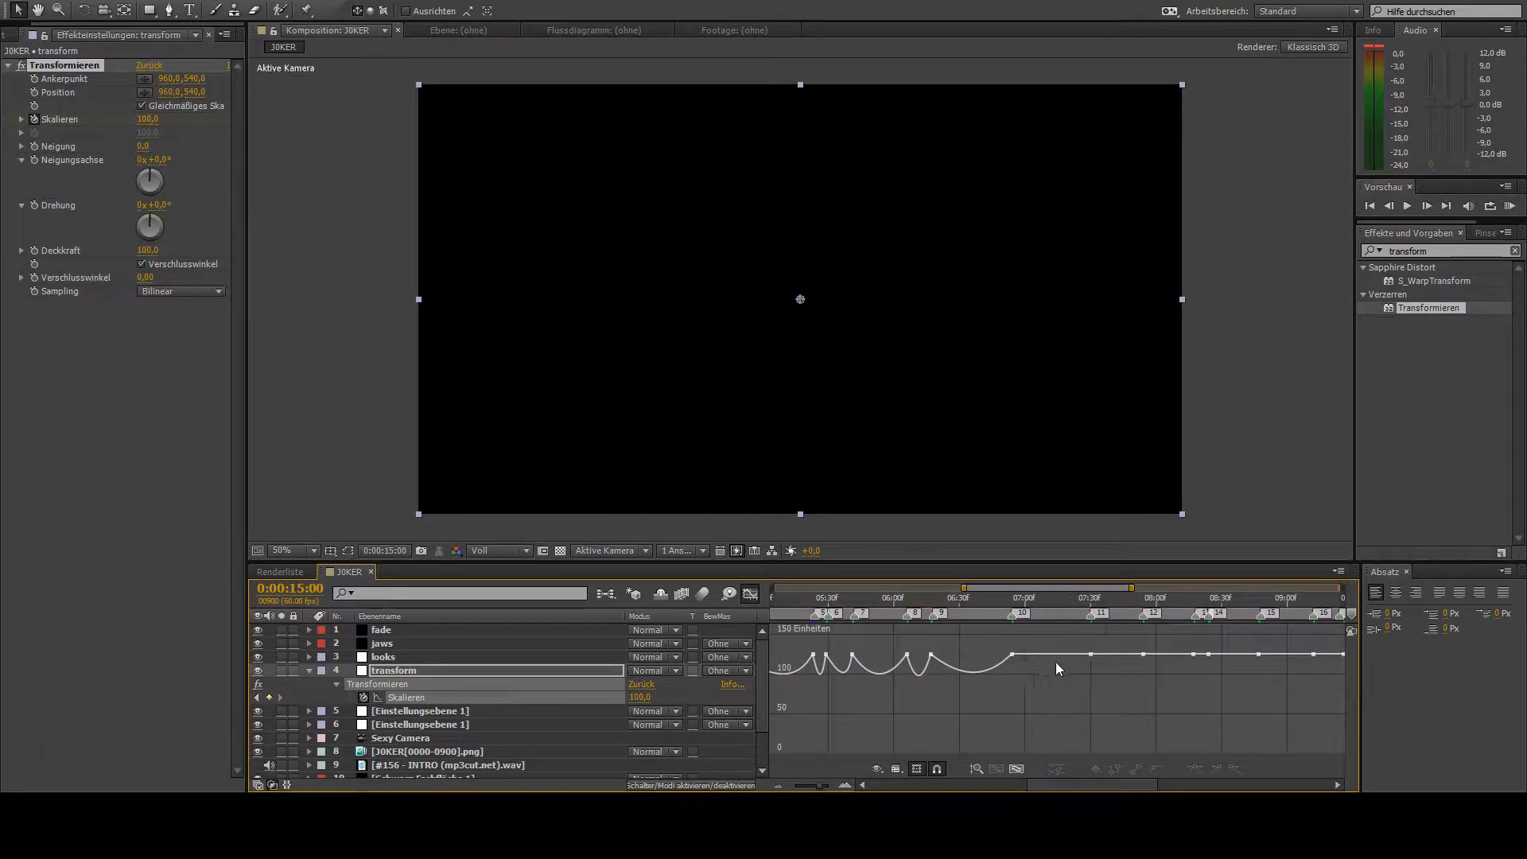
pyautogui.moveTo(1056, 657); pyautogui.dragTo(1174, 673)
pyautogui.click(1086, 685)
pyautogui.click(1193, 680)
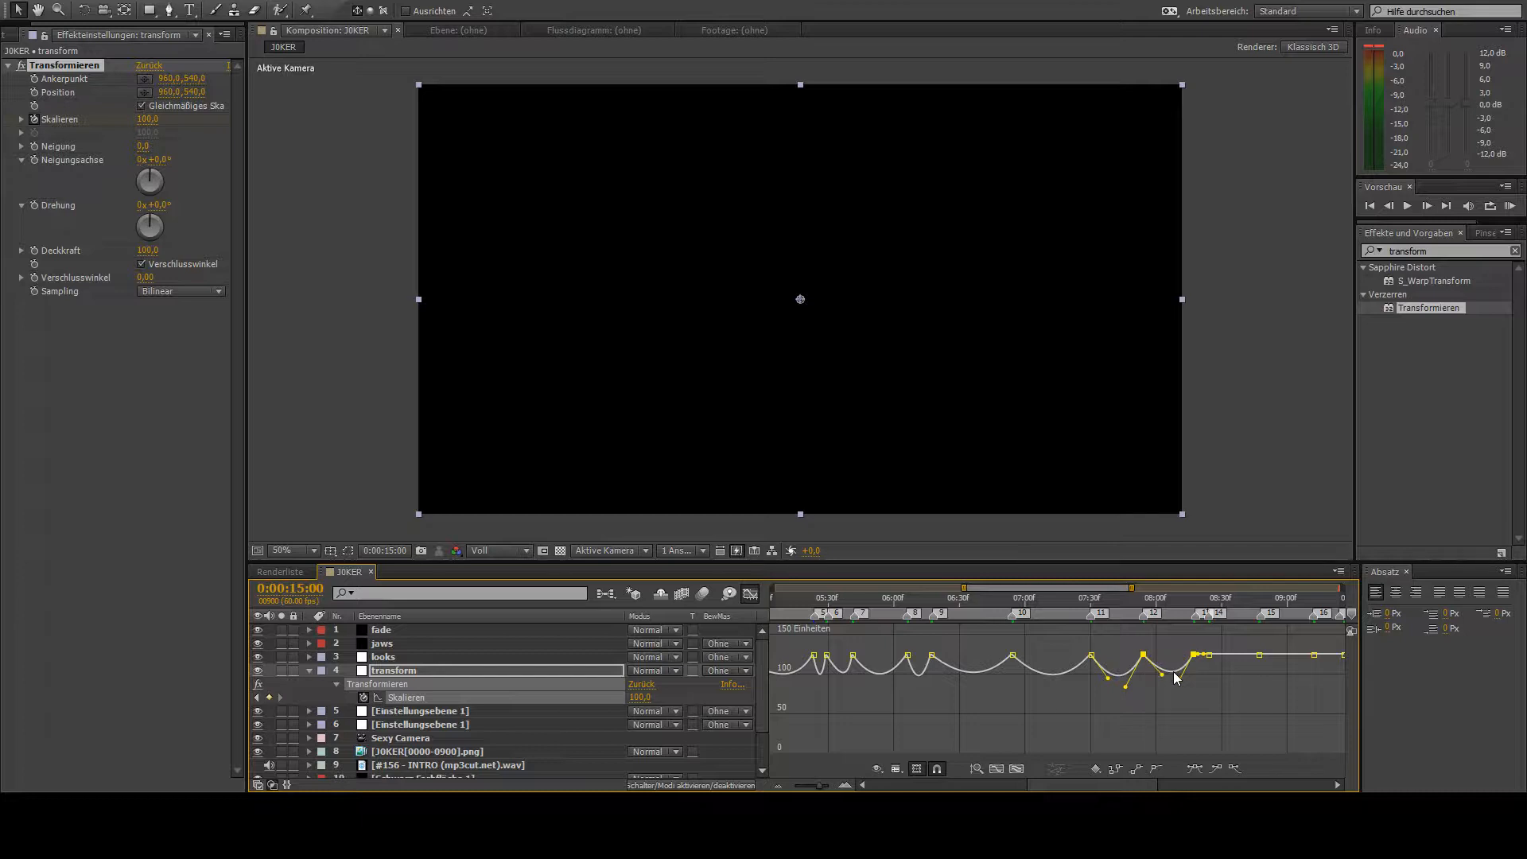
pyautogui.click(1178, 679)
pyautogui.click(1118, 677)
pyautogui.click(1264, 665)
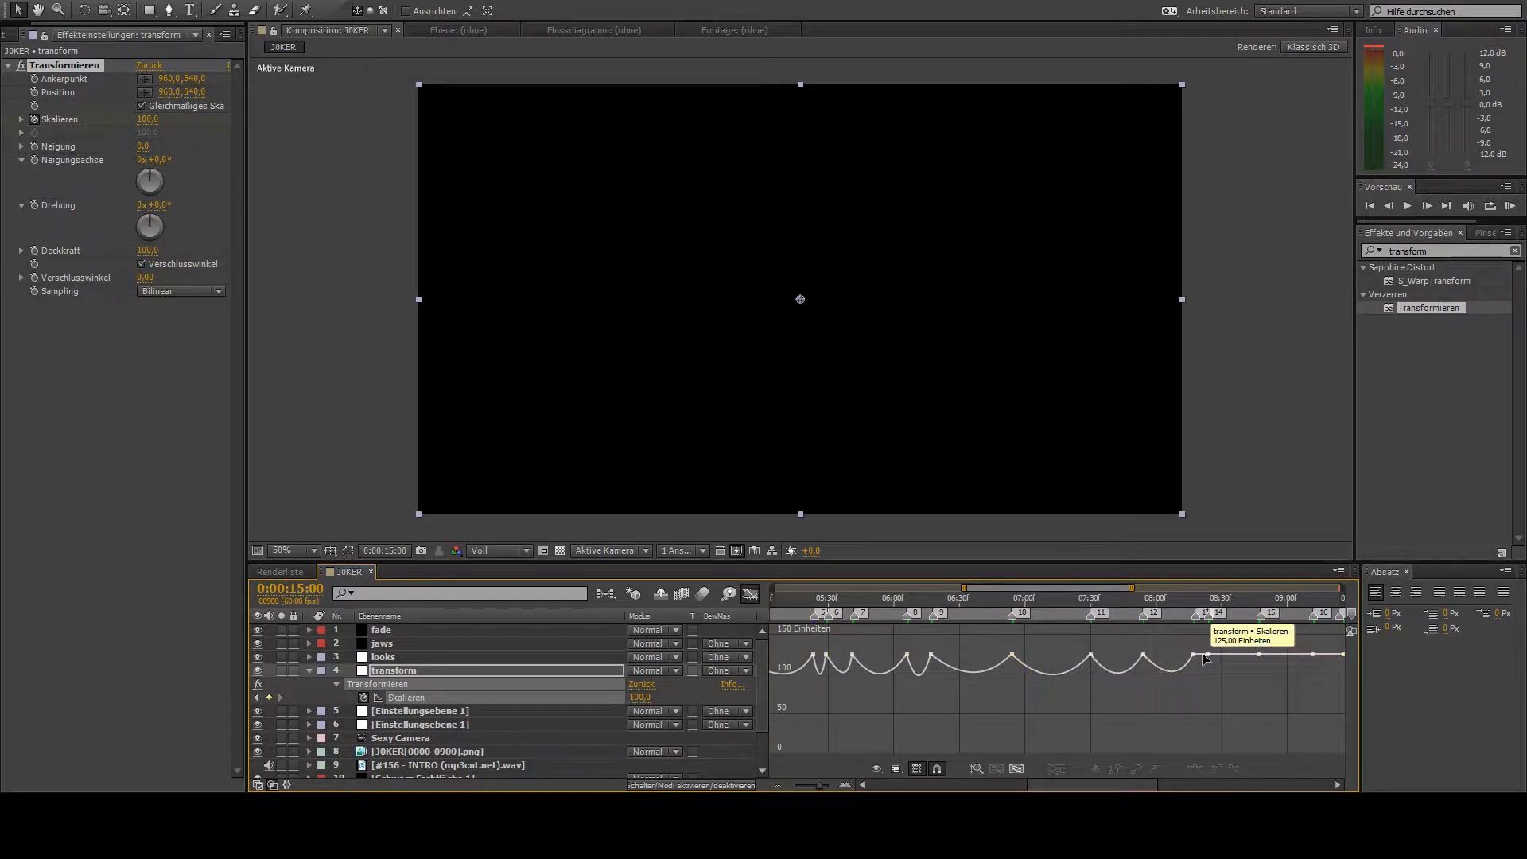
# - Pull the Skalieren curve down to about 100 between the keyframes from marker 13 to marker 16
pyautogui.moveTo(1202, 654); pyautogui.dragTo(1293, 673)
pyautogui.click(1314, 682)
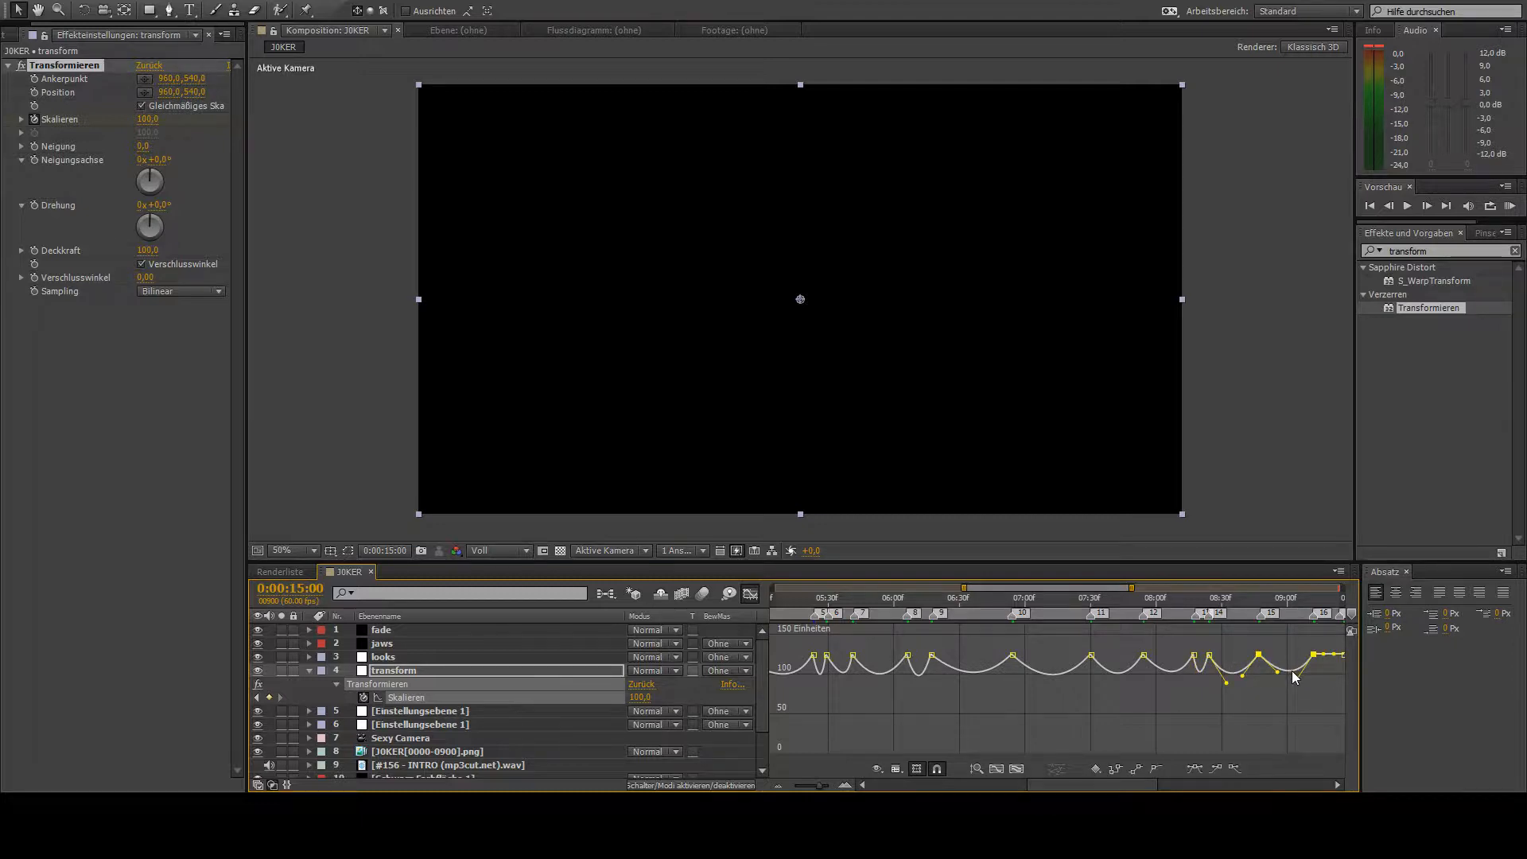
pyautogui.click(1269, 689)
pyautogui.moveTo(1070, 580); pyautogui.dragTo(1148, 589)
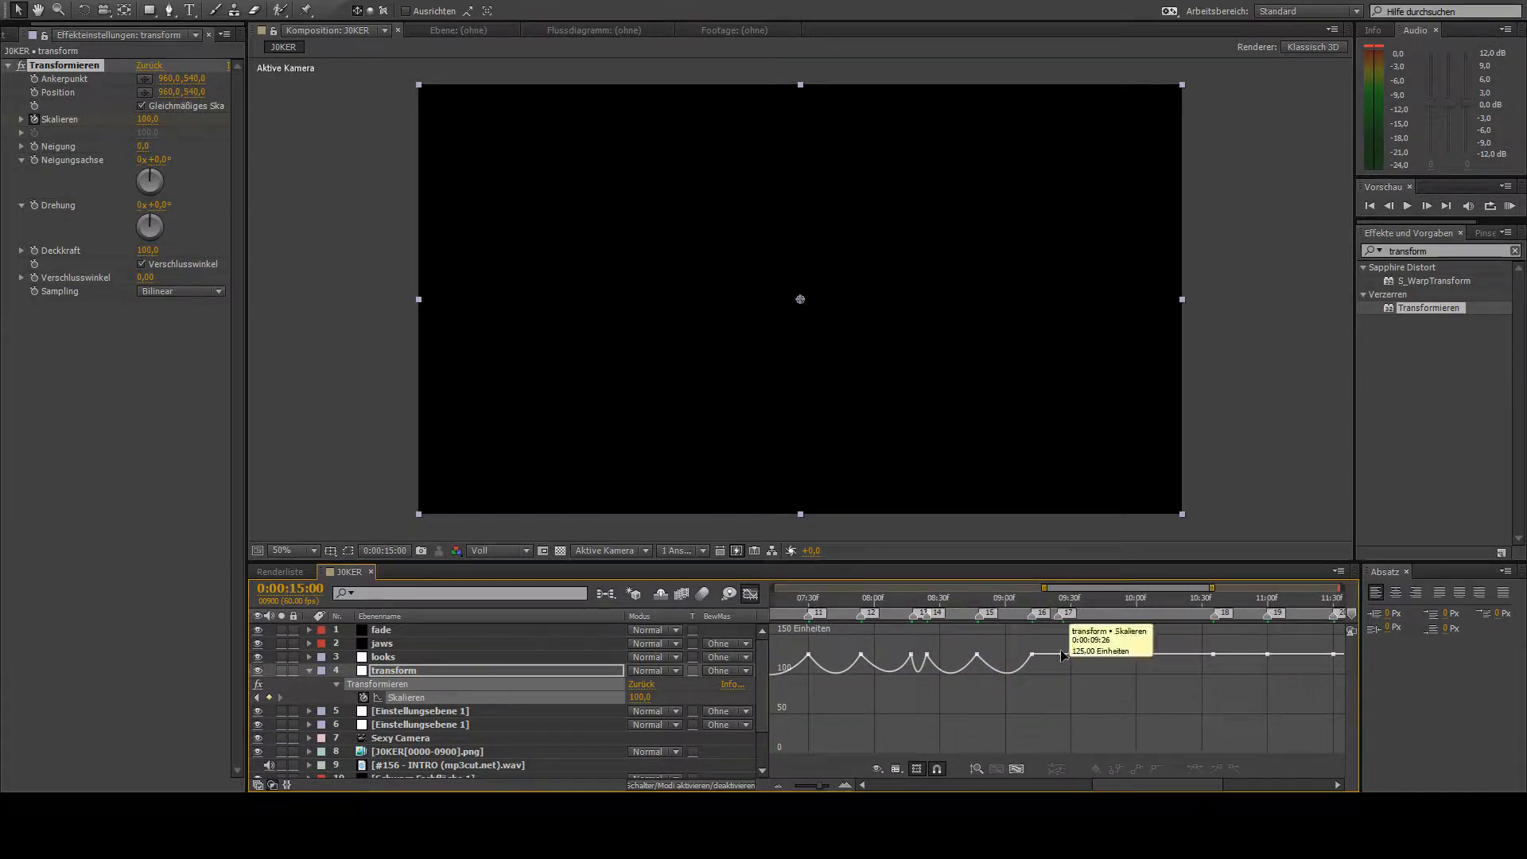
# - Pull the Skalieren curve down to about 100 between the keyframes from marker 16 to marker 19
pyautogui.moveTo(1056, 656); pyautogui.dragTo(1052, 678)
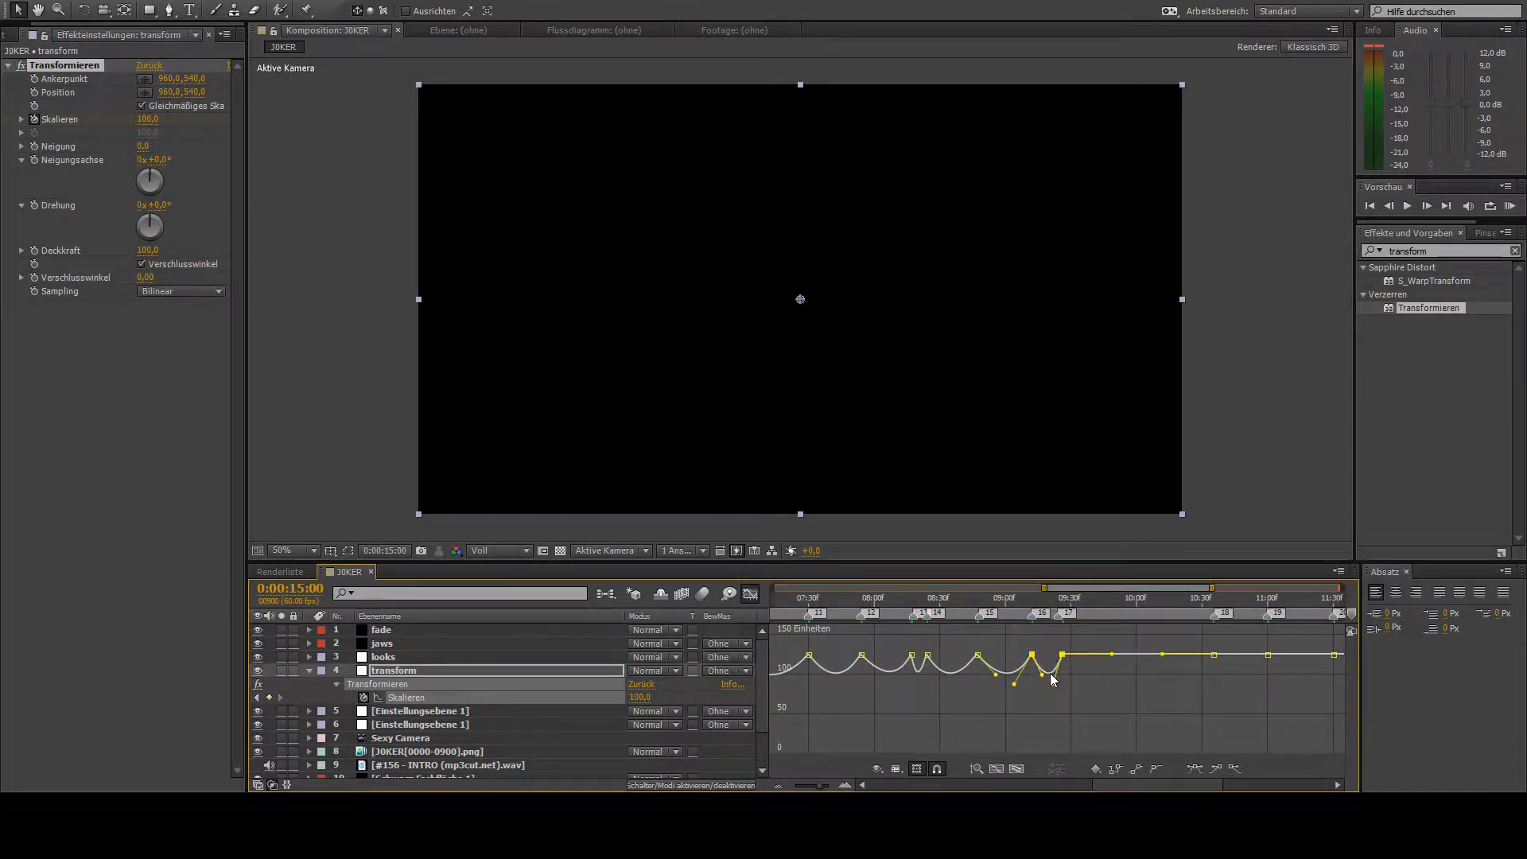
pyautogui.click(1113, 668)
pyautogui.moveTo(1135, 670); pyautogui.dragTo(1140, 678)
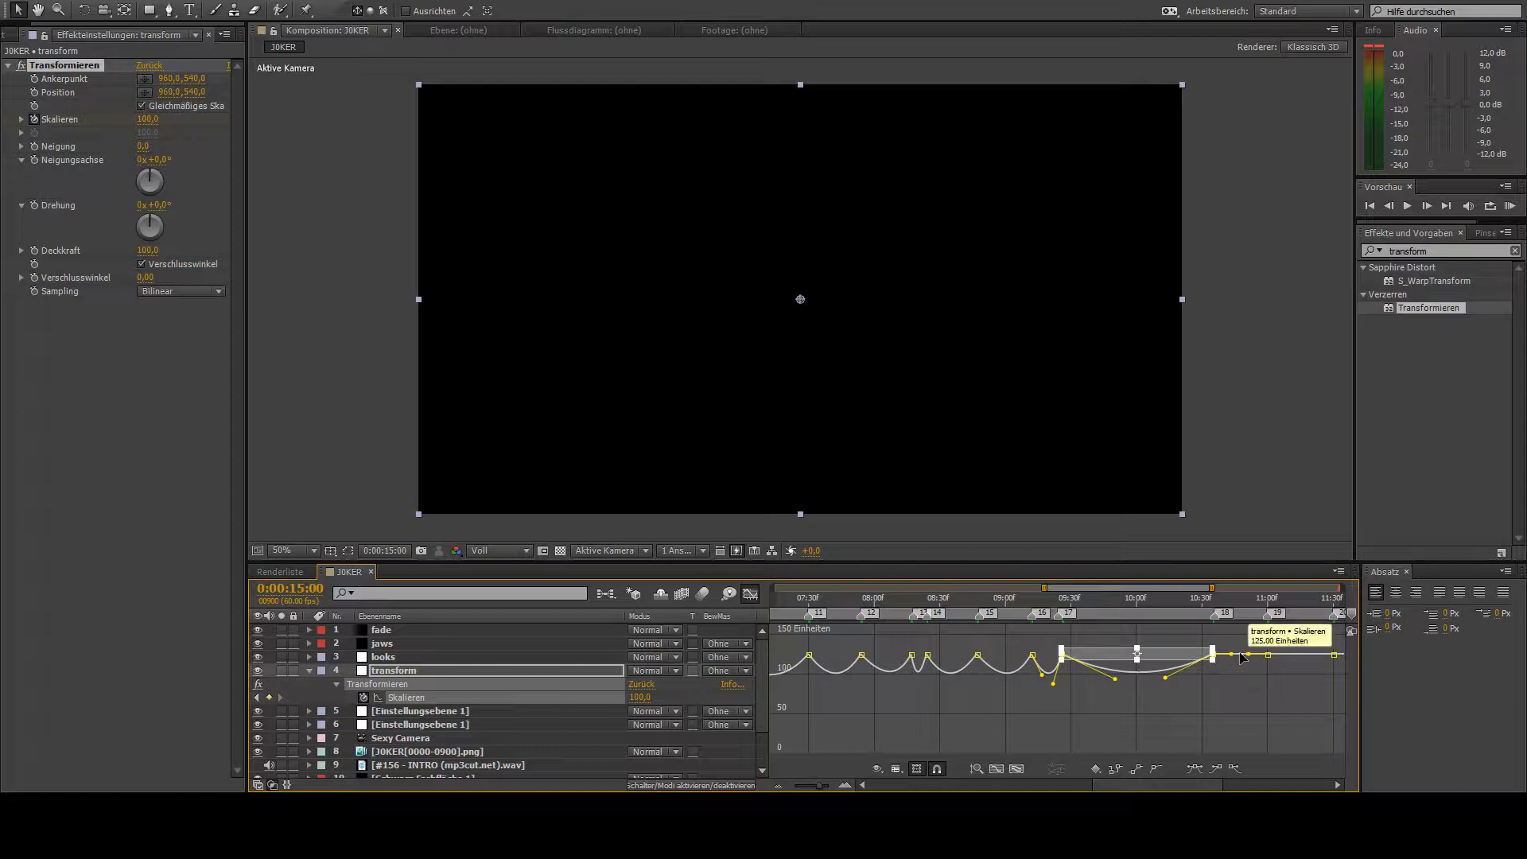
pyautogui.moveTo(1244, 655); pyautogui.dragTo(1246, 678)
pyautogui.click(1053, 641)
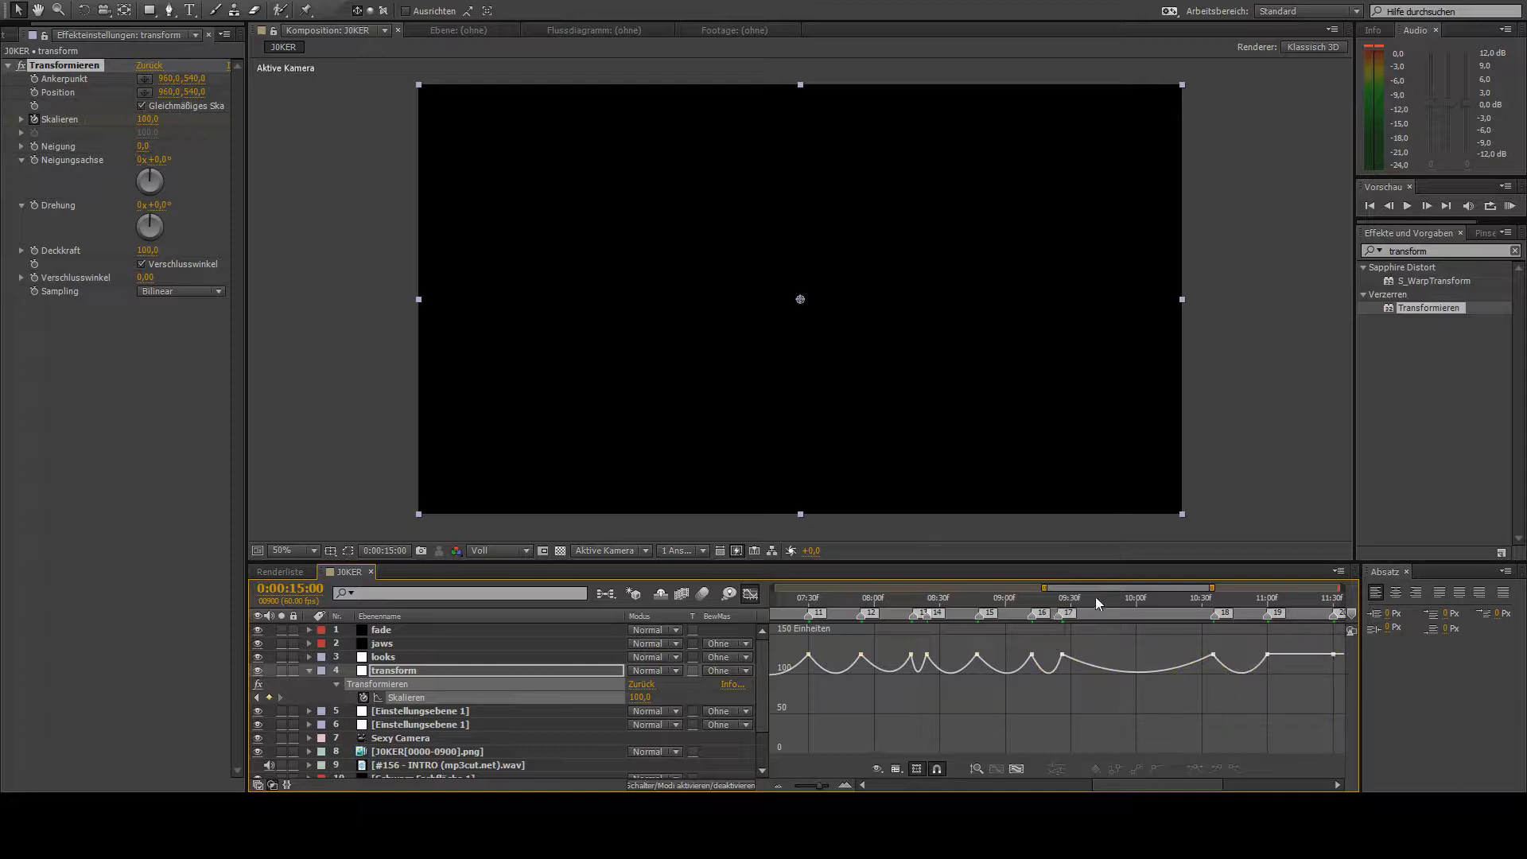
# - Bend the flat Skalieren segments between the keyframes from marker 19 to marker 24 down to about 100
pyautogui.moveTo(1105, 588); pyautogui.dragTo(1188, 576)
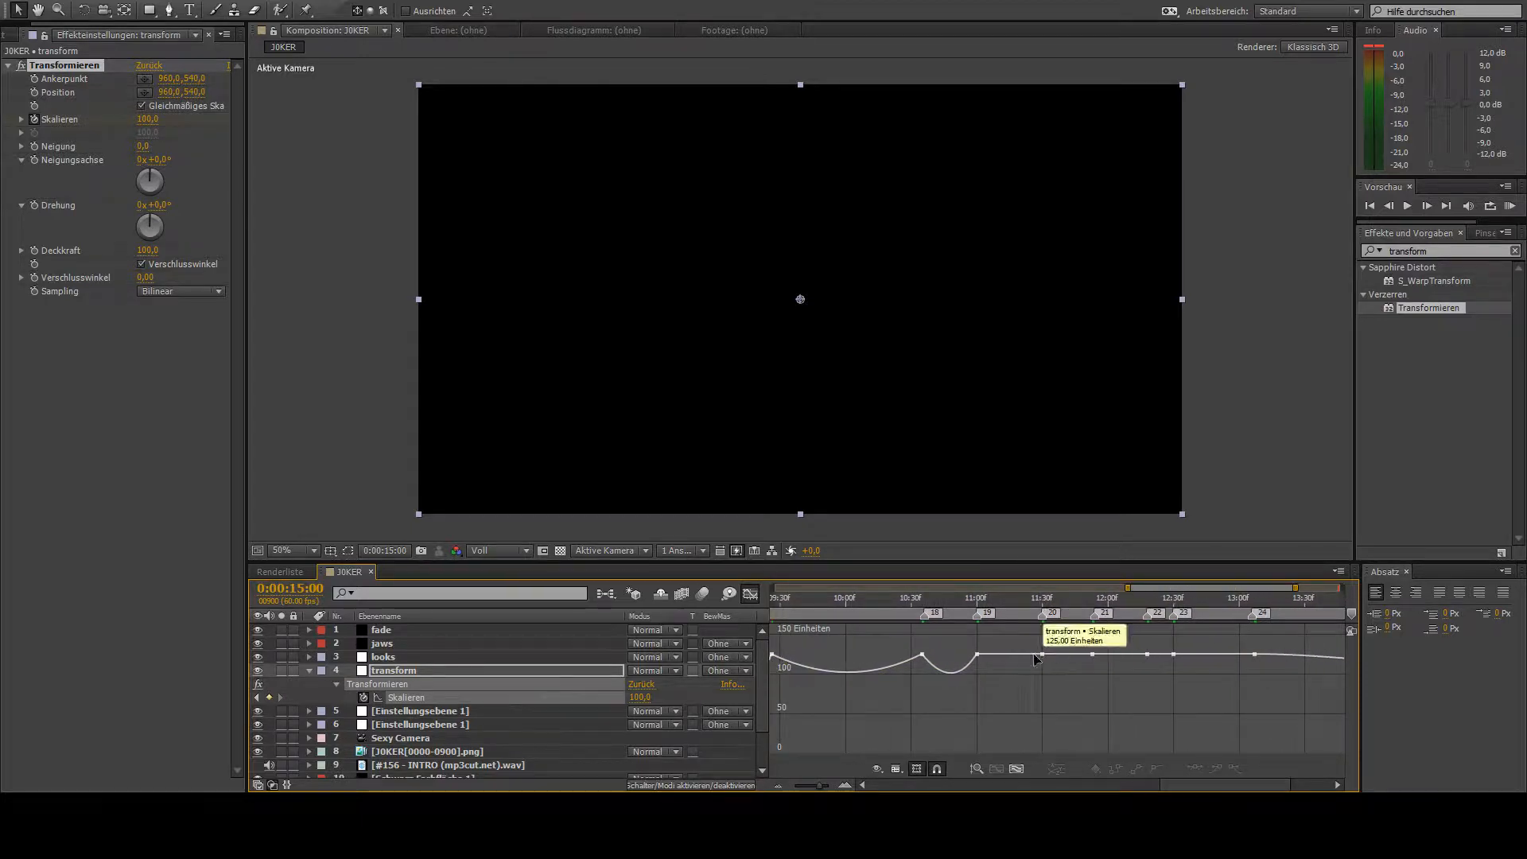
pyautogui.moveTo(1036, 659); pyautogui.dragTo(1072, 681)
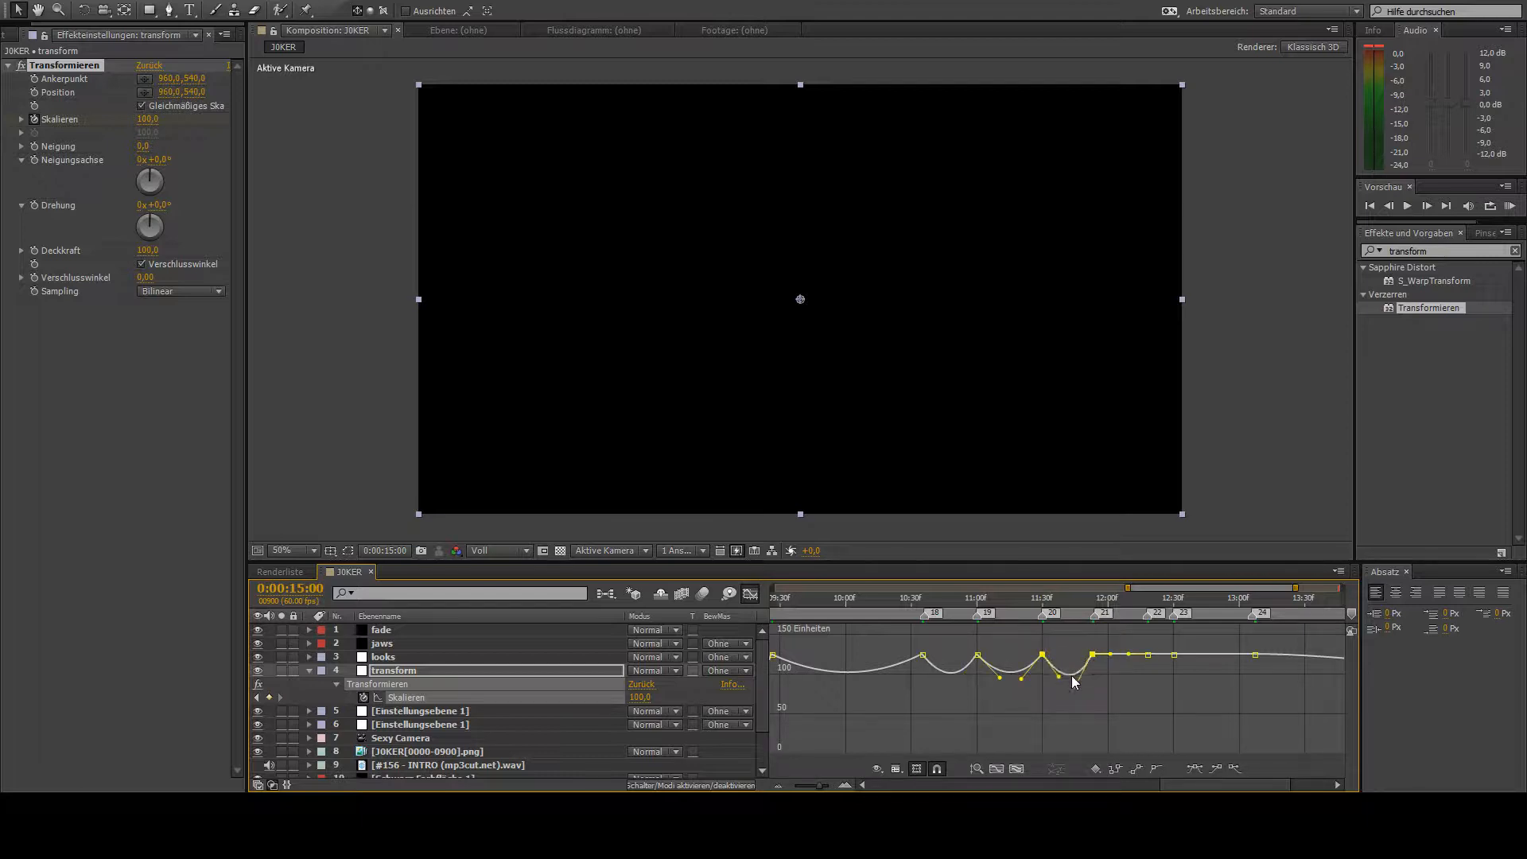
pyautogui.click(1130, 673)
pyautogui.moveTo(1125, 656); pyautogui.dragTo(1223, 682)
pyautogui.click(1181, 674)
pyautogui.click(1184, 674)
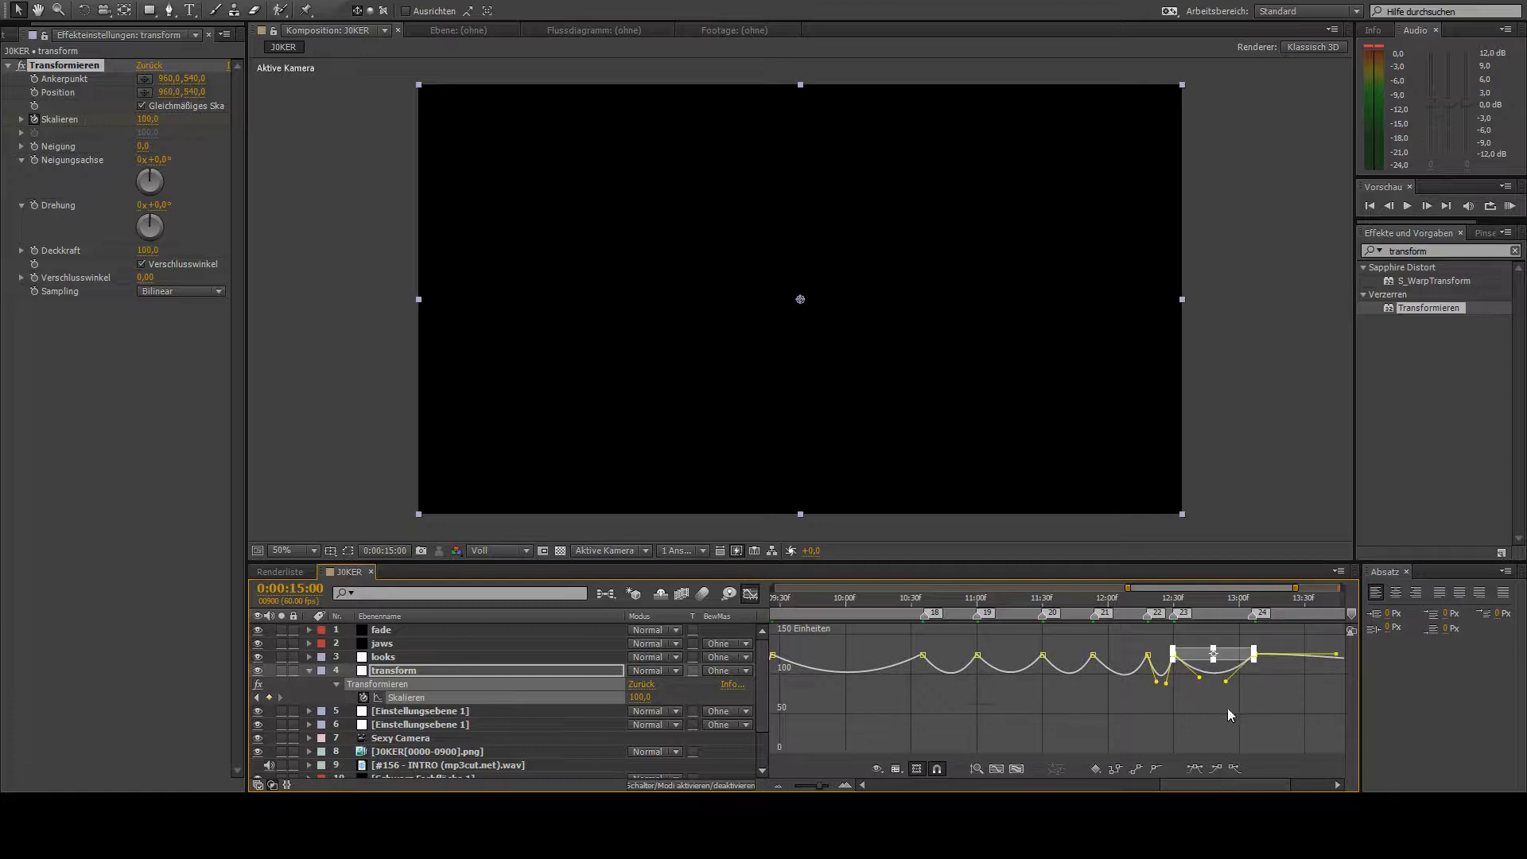
pyautogui.click(1229, 708)
# - Steepen the Bezier handles of the Skalieren keyframes from marker 24 back to marker 18 for sharper peaks
pyautogui.click(1254, 655)
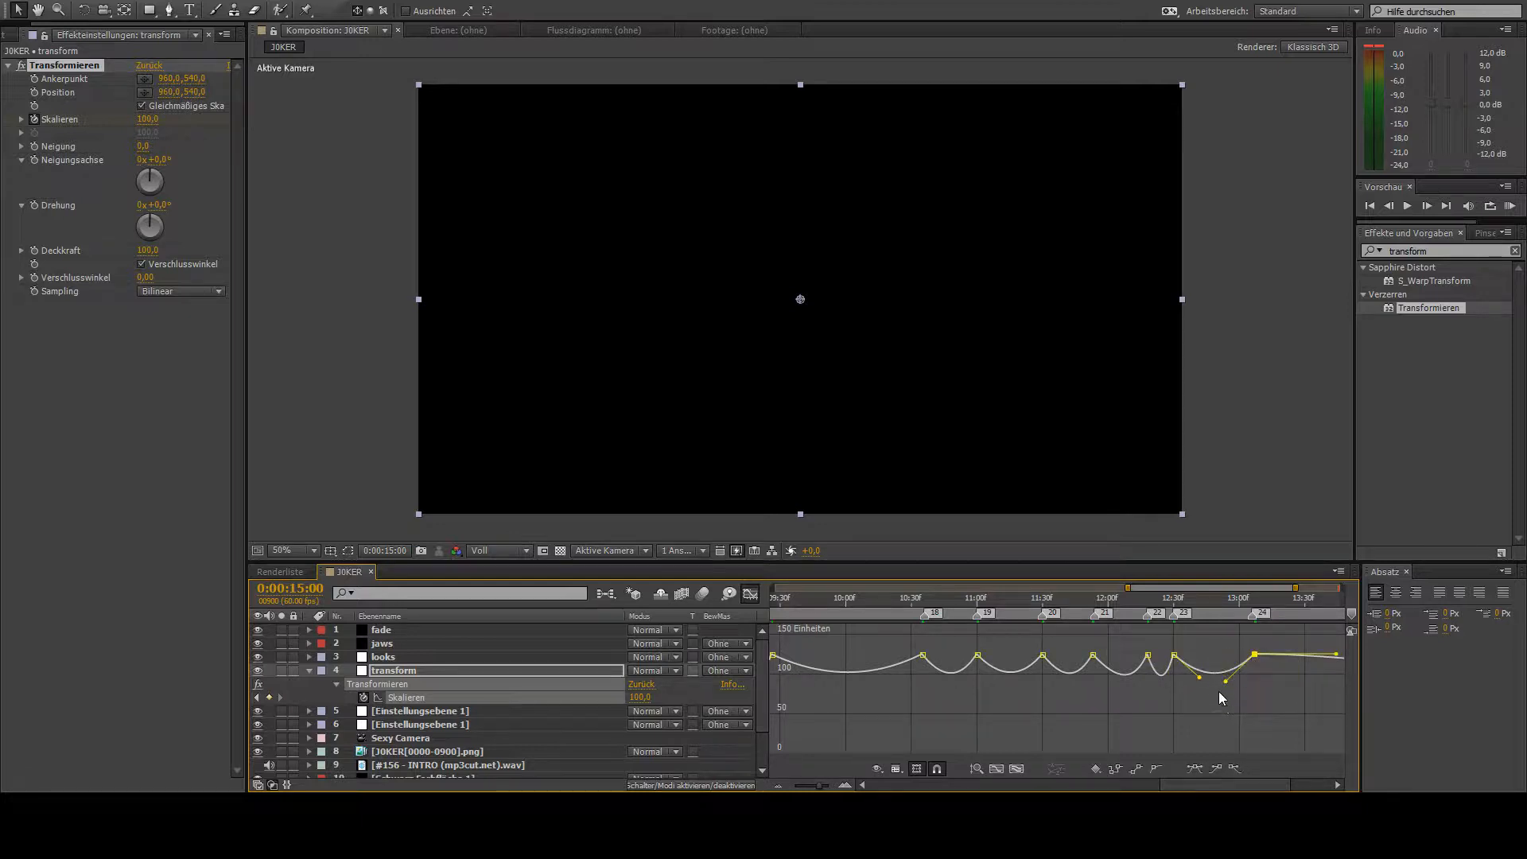
pyautogui.moveTo(1226, 682); pyautogui.dragTo(1041, 676)
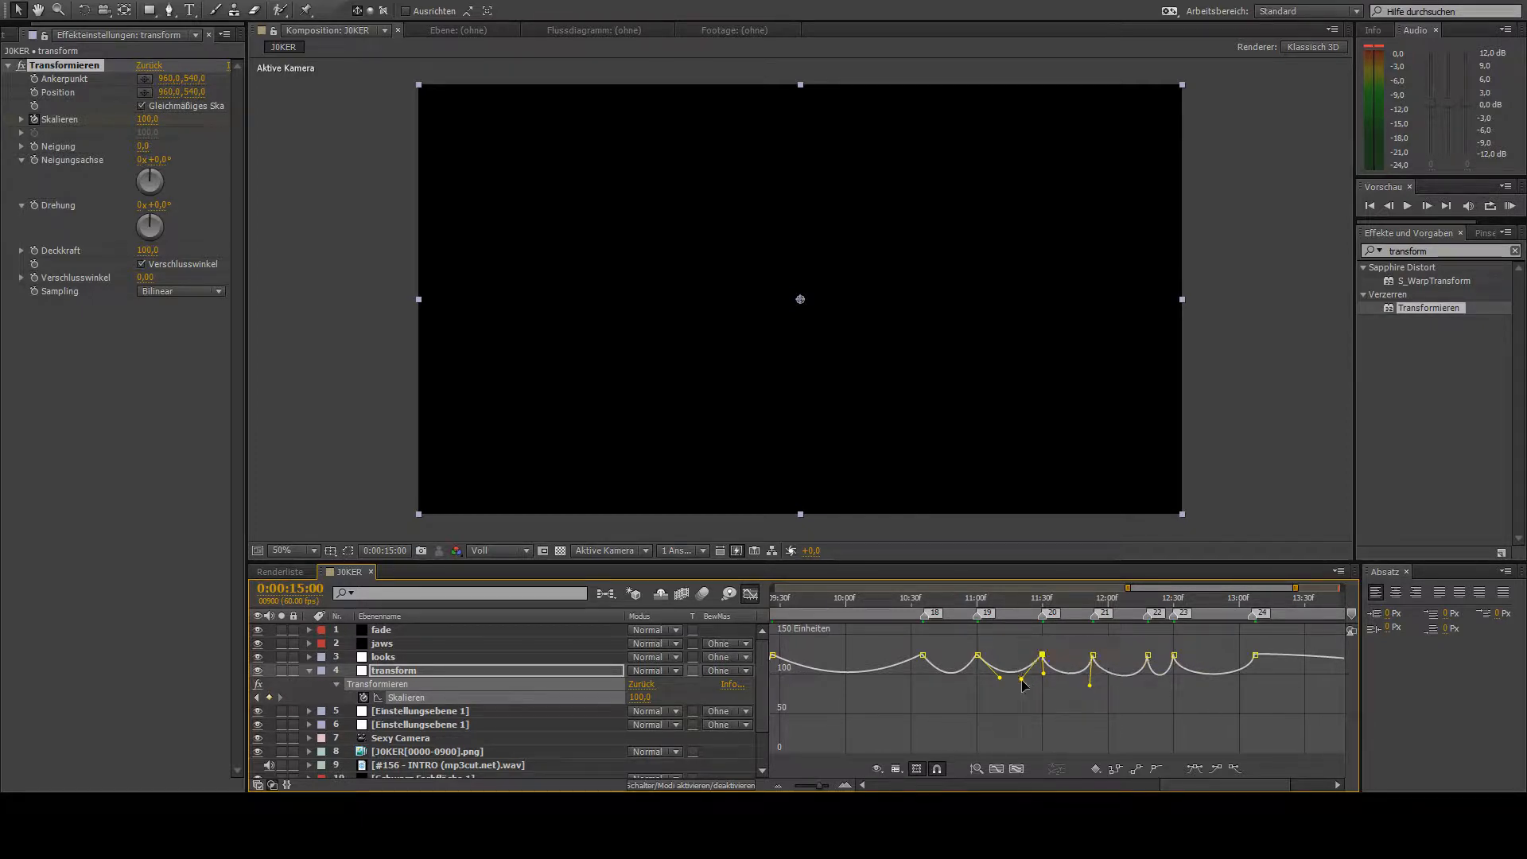
pyautogui.moveTo(1021, 680); pyautogui.dragTo(932, 681)
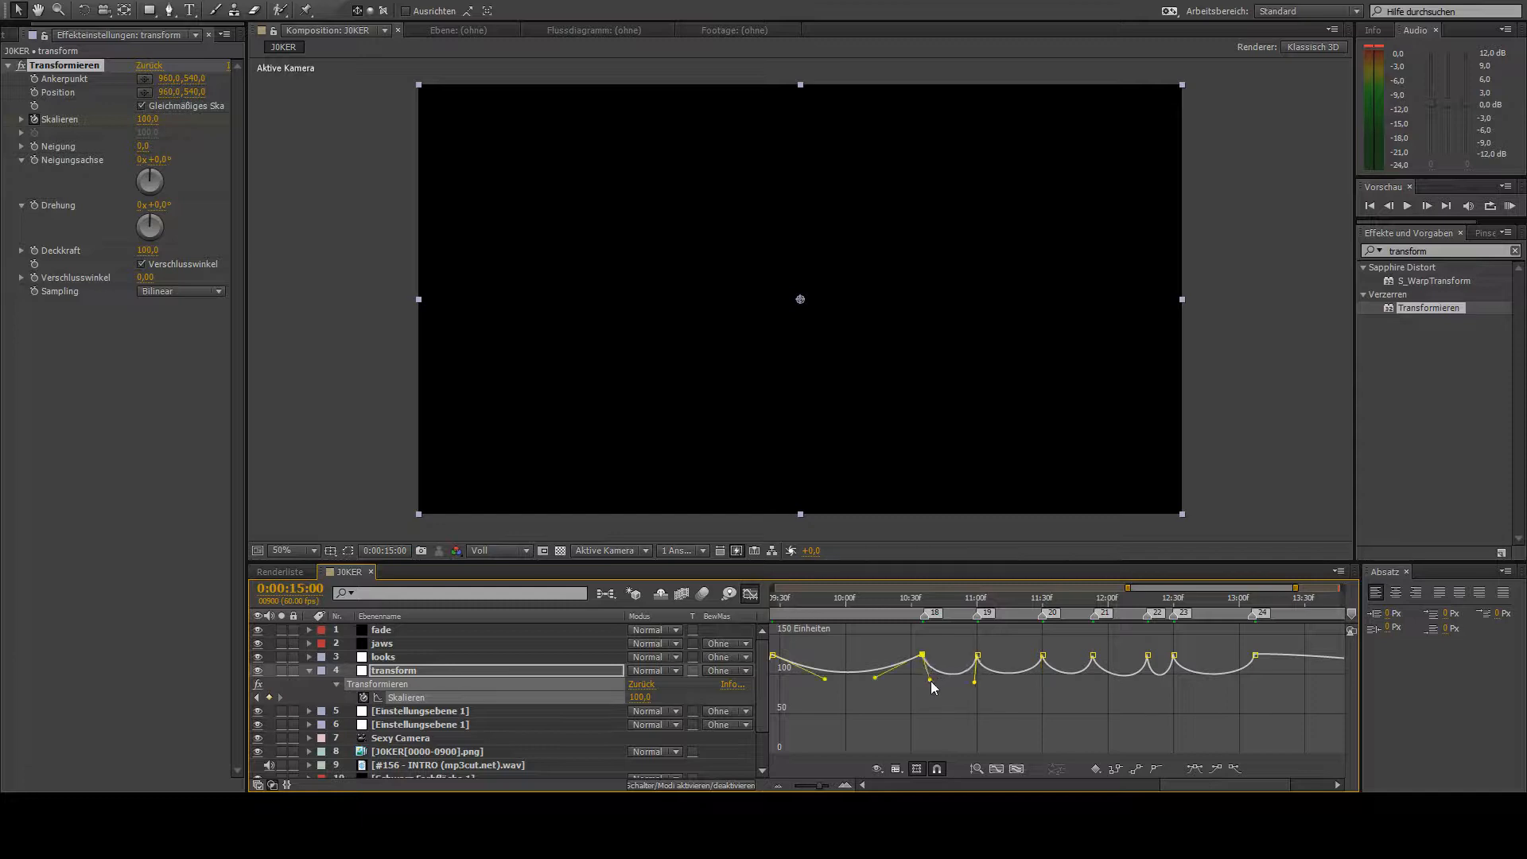
# - Pull the Skalieren handles nearly vertical at the keyframes from marker 18 back to marker 12, sharpening each peak
pyautogui.moveTo(1186, 588); pyautogui.dragTo(1102, 591)
pyautogui.click(1176, 676)
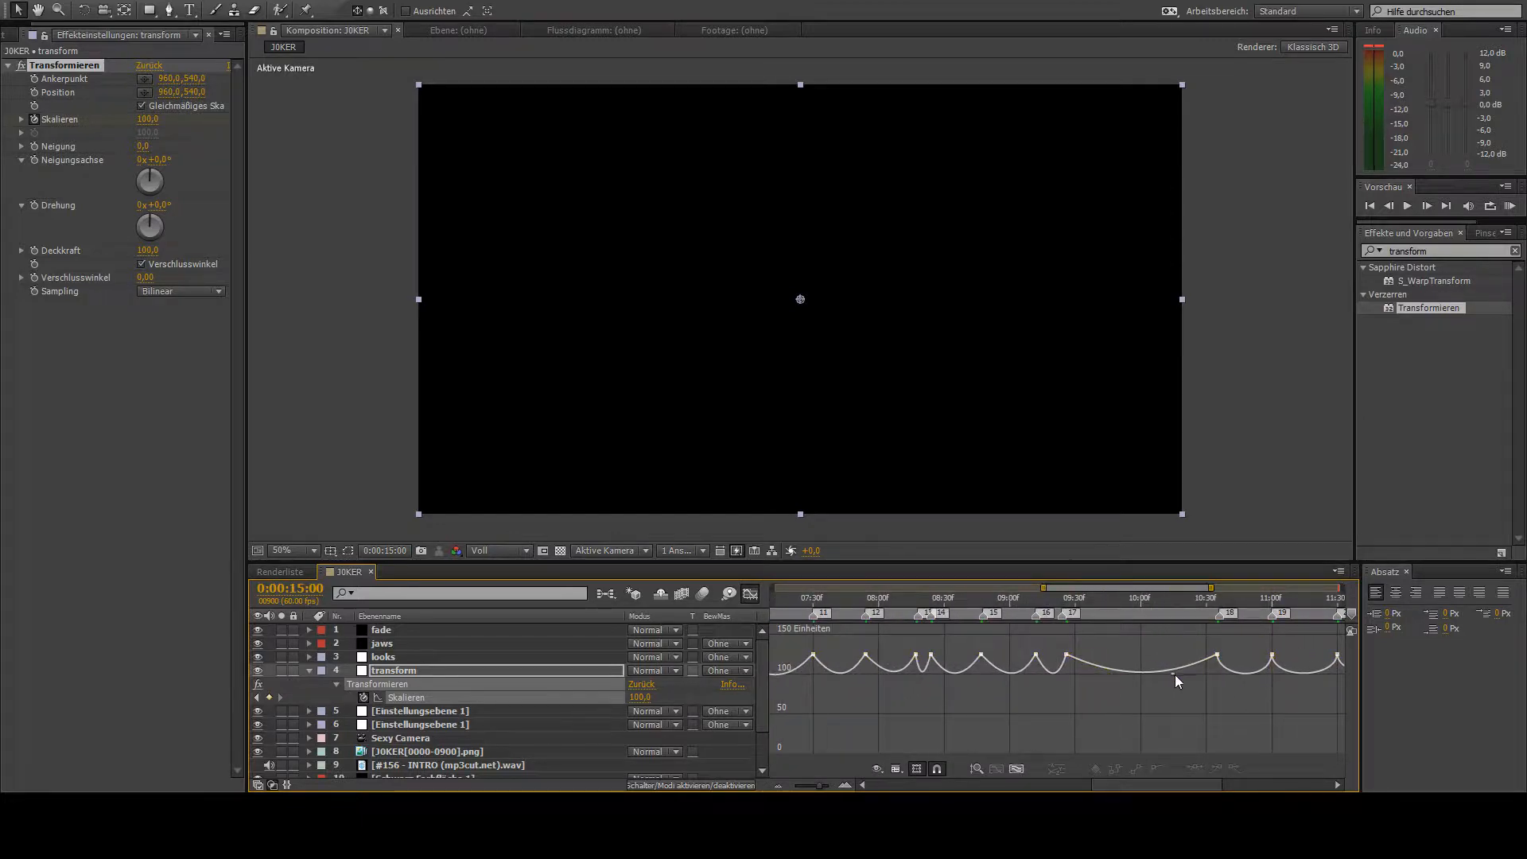
pyautogui.click(1217, 653)
pyautogui.moveTo(1169, 681); pyautogui.dragTo(1225, 686)
pyautogui.moveTo(1119, 681); pyautogui.dragTo(987, 685)
pyautogui.moveTo(952, 689); pyautogui.dragTo(926, 690)
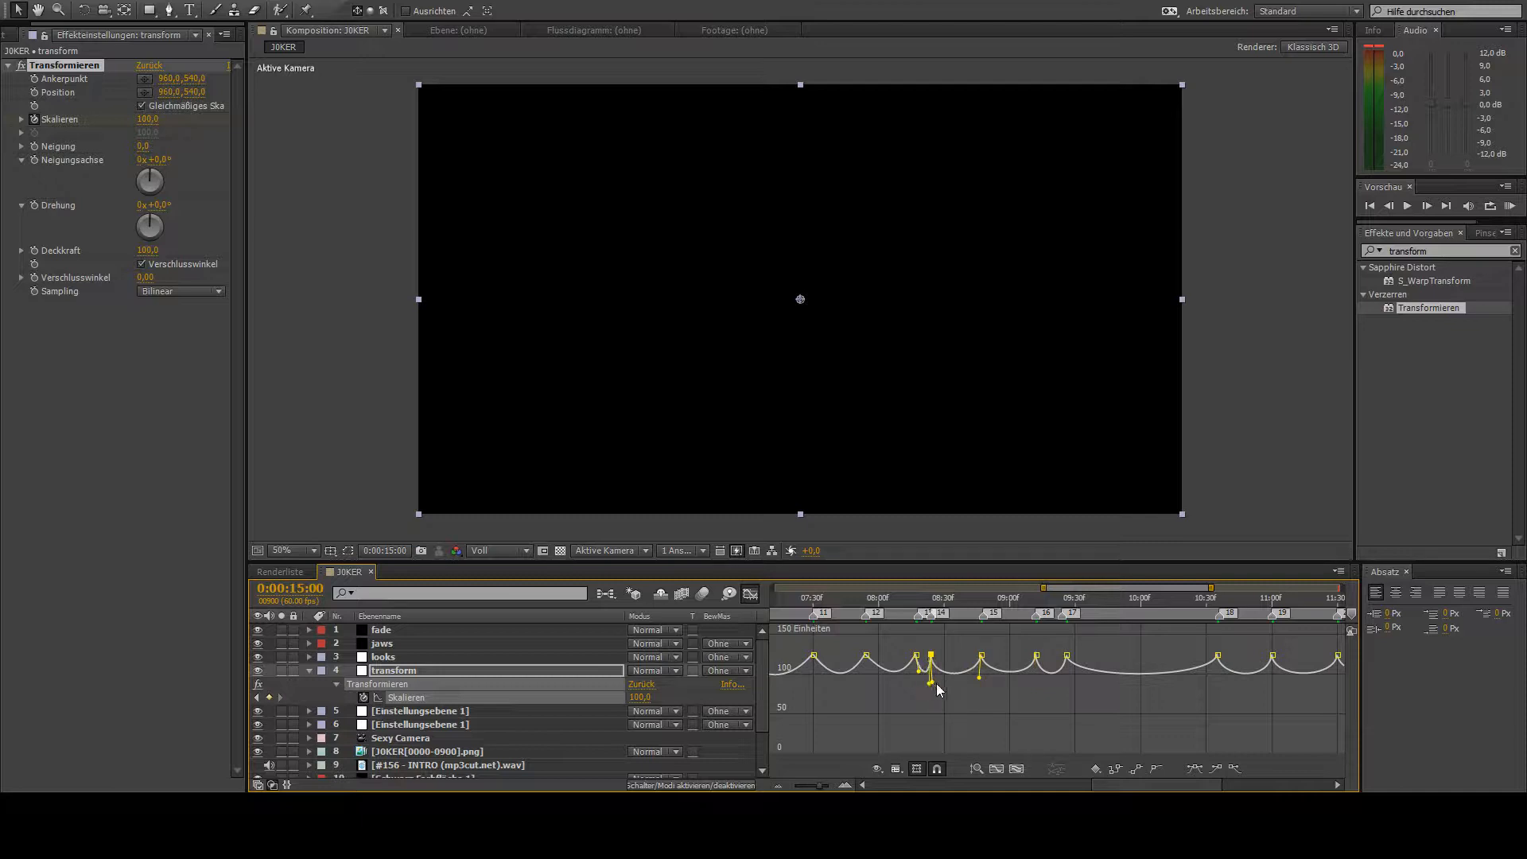
pyautogui.moveTo(932, 682); pyautogui.dragTo(924, 675)
pyautogui.moveTo(885, 680); pyautogui.dragTo(851, 682)
# - Sharpen the Skalieren peaks from marker 12 back to marker 6 by making their Bezier handles nearly vertical
pyautogui.hscroll(-5, 1120, 597)
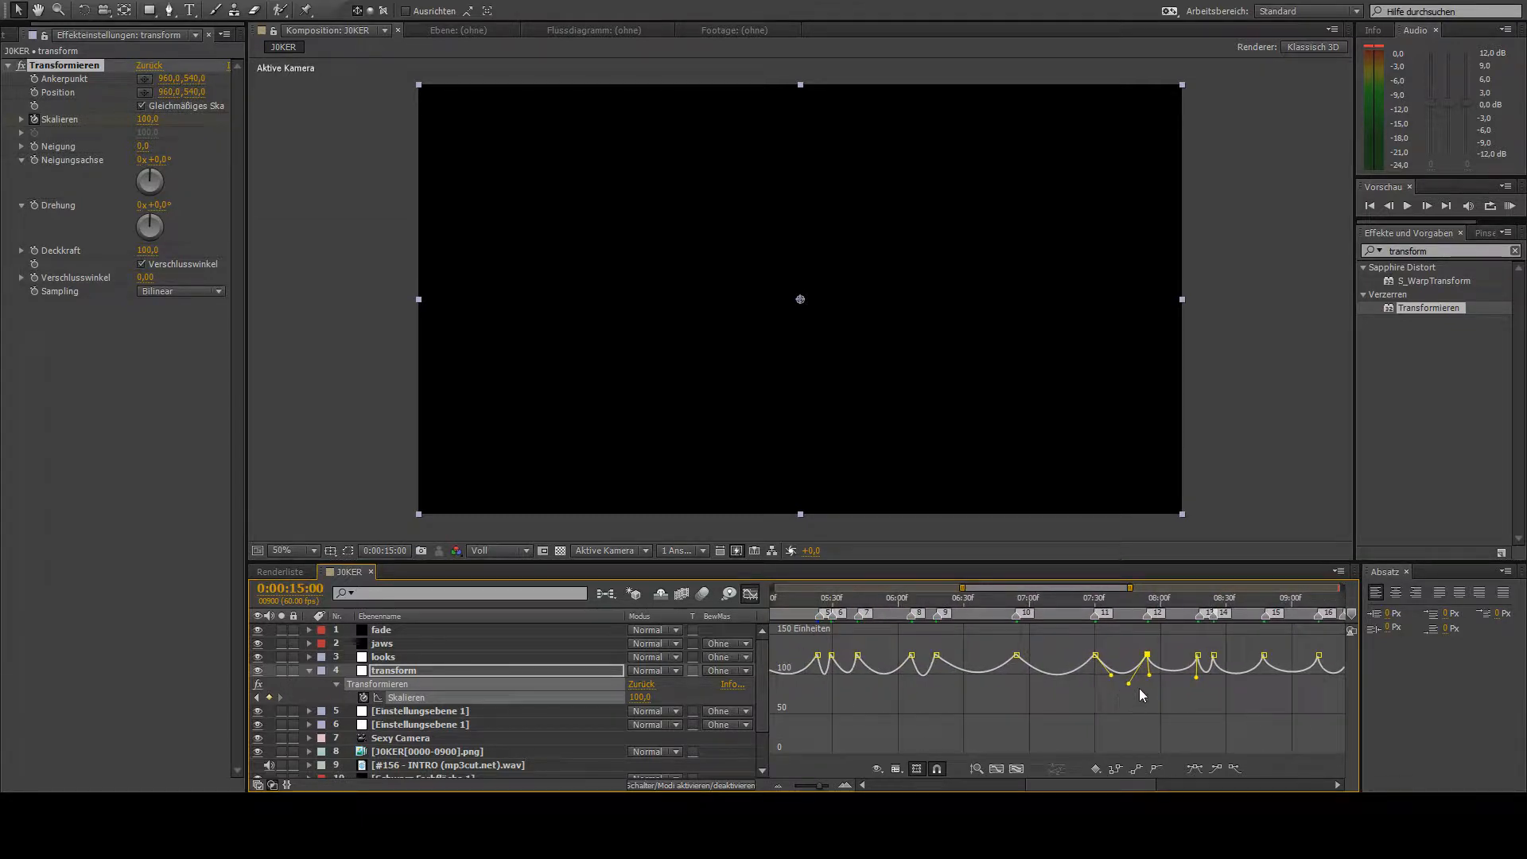
pyautogui.click(1095, 655)
pyautogui.moveTo(1077, 691); pyautogui.dragTo(1012, 682)
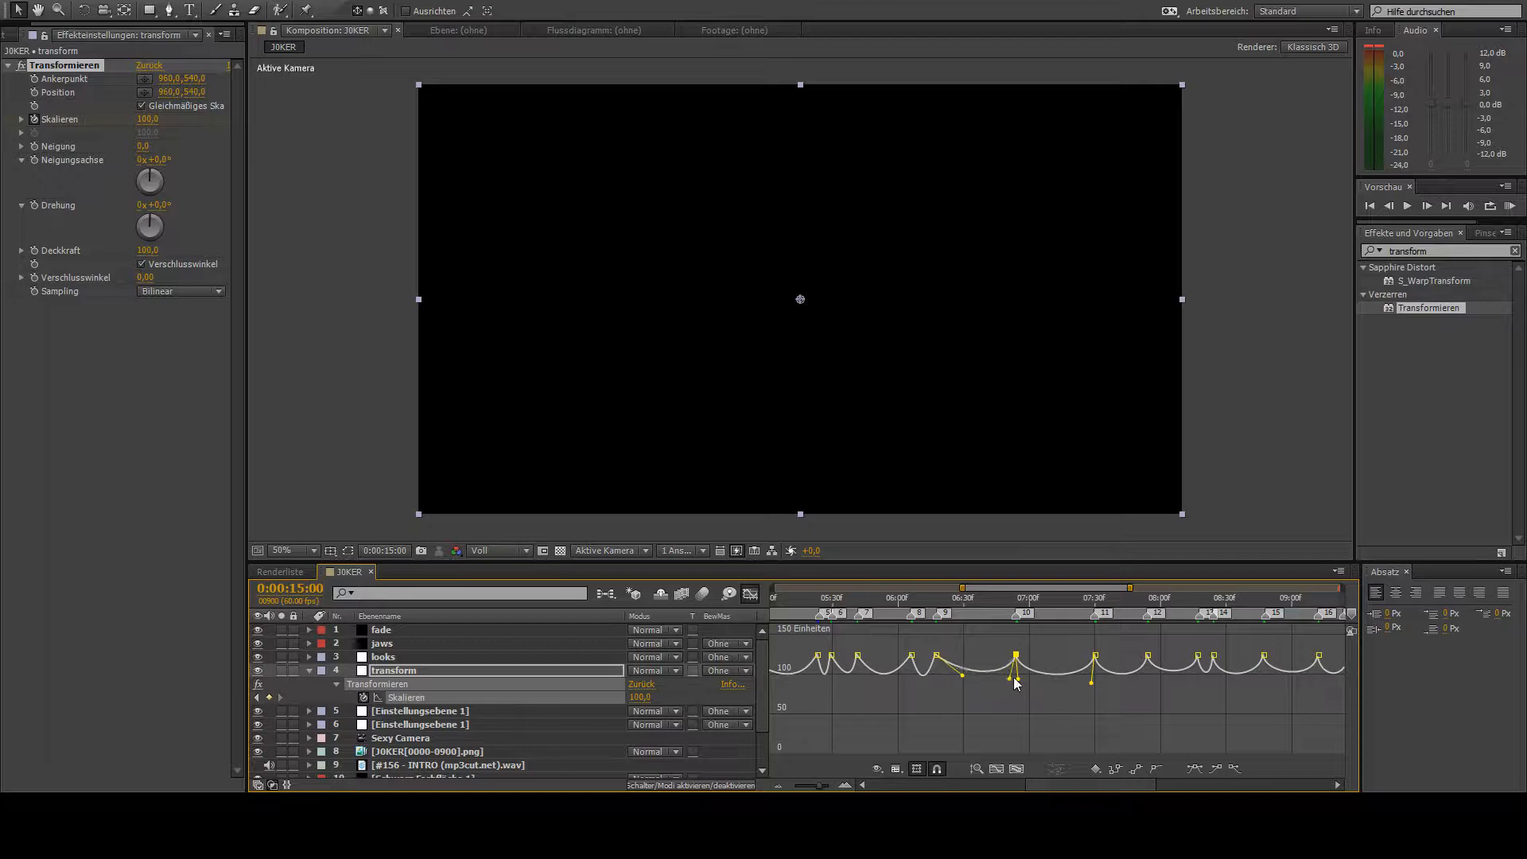
pyautogui.click(937, 656)
pyautogui.moveTo(964, 678); pyautogui.dragTo(937, 679)
pyautogui.moveTo(918, 679); pyautogui.dragTo(907, 681)
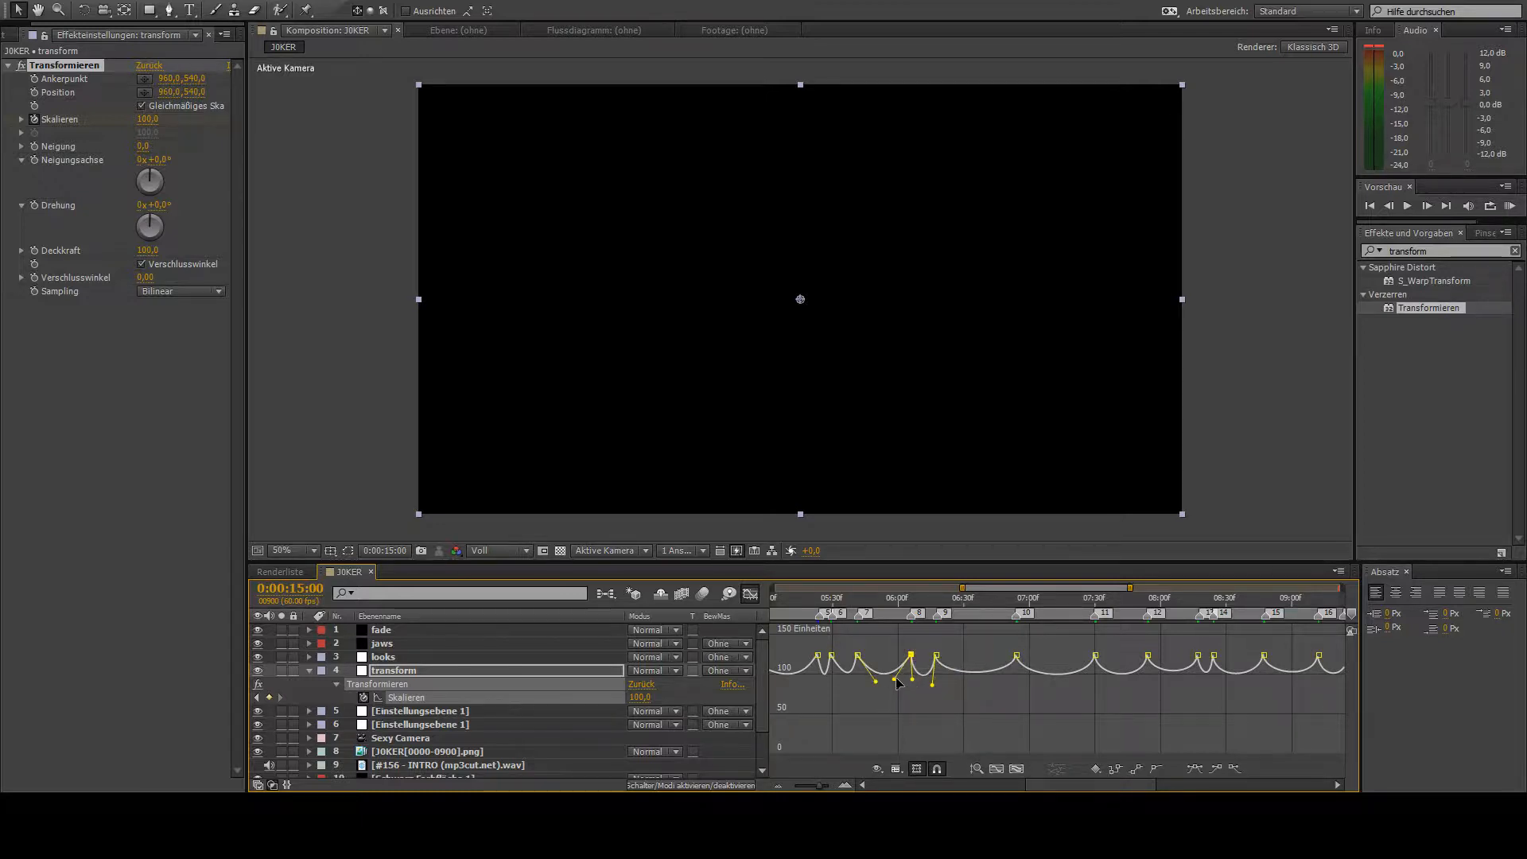
pyautogui.moveTo(876, 682); pyautogui.dragTo(860, 680)
pyautogui.moveTo(845, 678); pyautogui.dragTo(831, 680)
# - Make the Skalieren curve handles nearly vertical from marker 5 back to the first beat keyframe at 0:00:03:12
pyautogui.moveTo(1040, 590); pyautogui.dragTo(1002, 590)
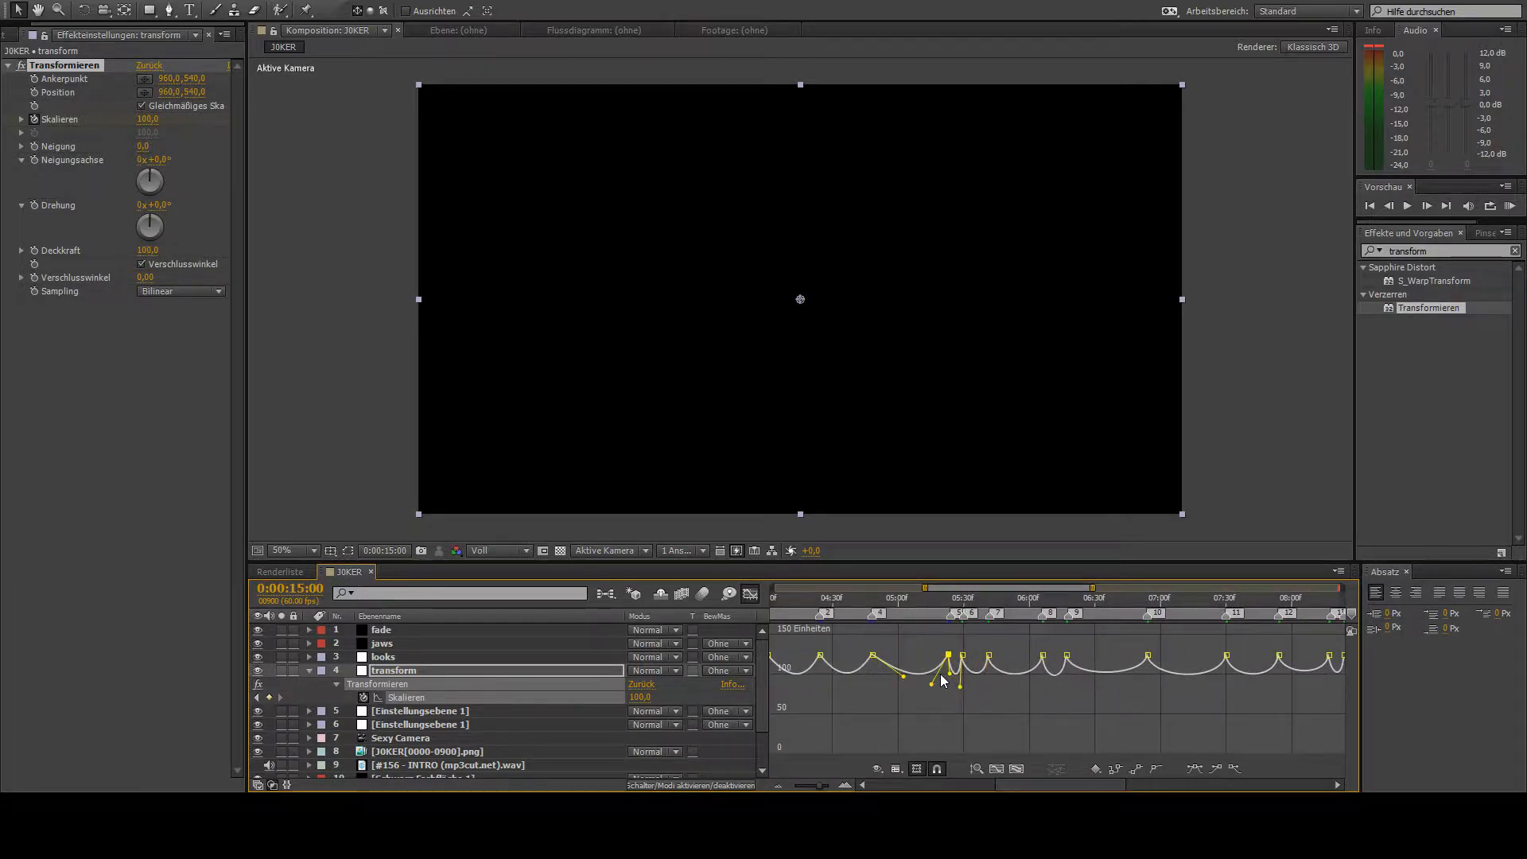
pyautogui.moveTo(934, 683); pyautogui.dragTo(864, 685)
pyautogui.moveTo(978, 593); pyautogui.dragTo(945, 593)
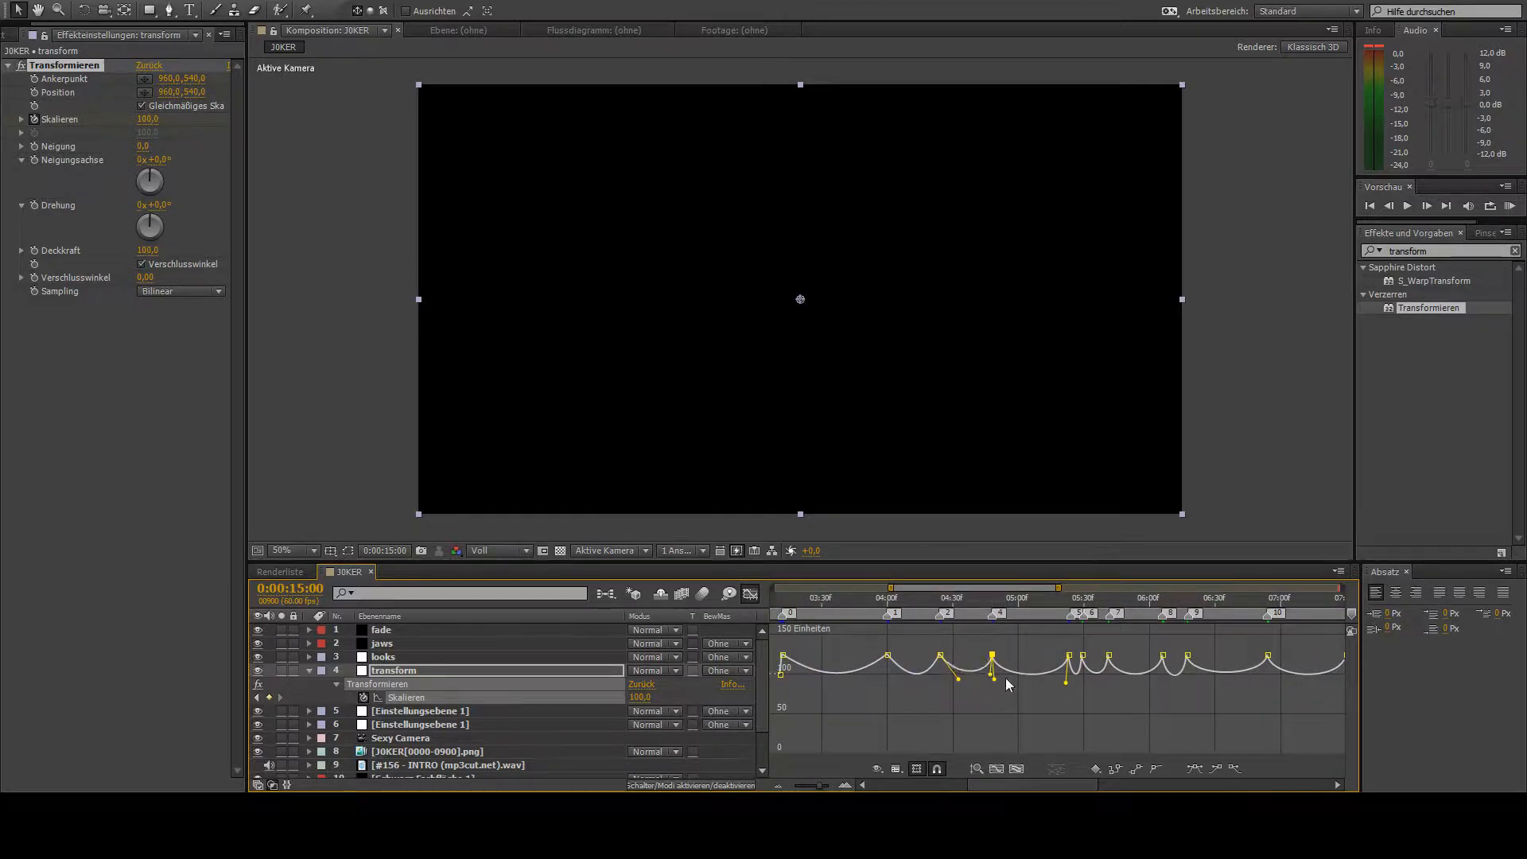
pyautogui.moveTo(969, 684); pyautogui.dragTo(952, 683)
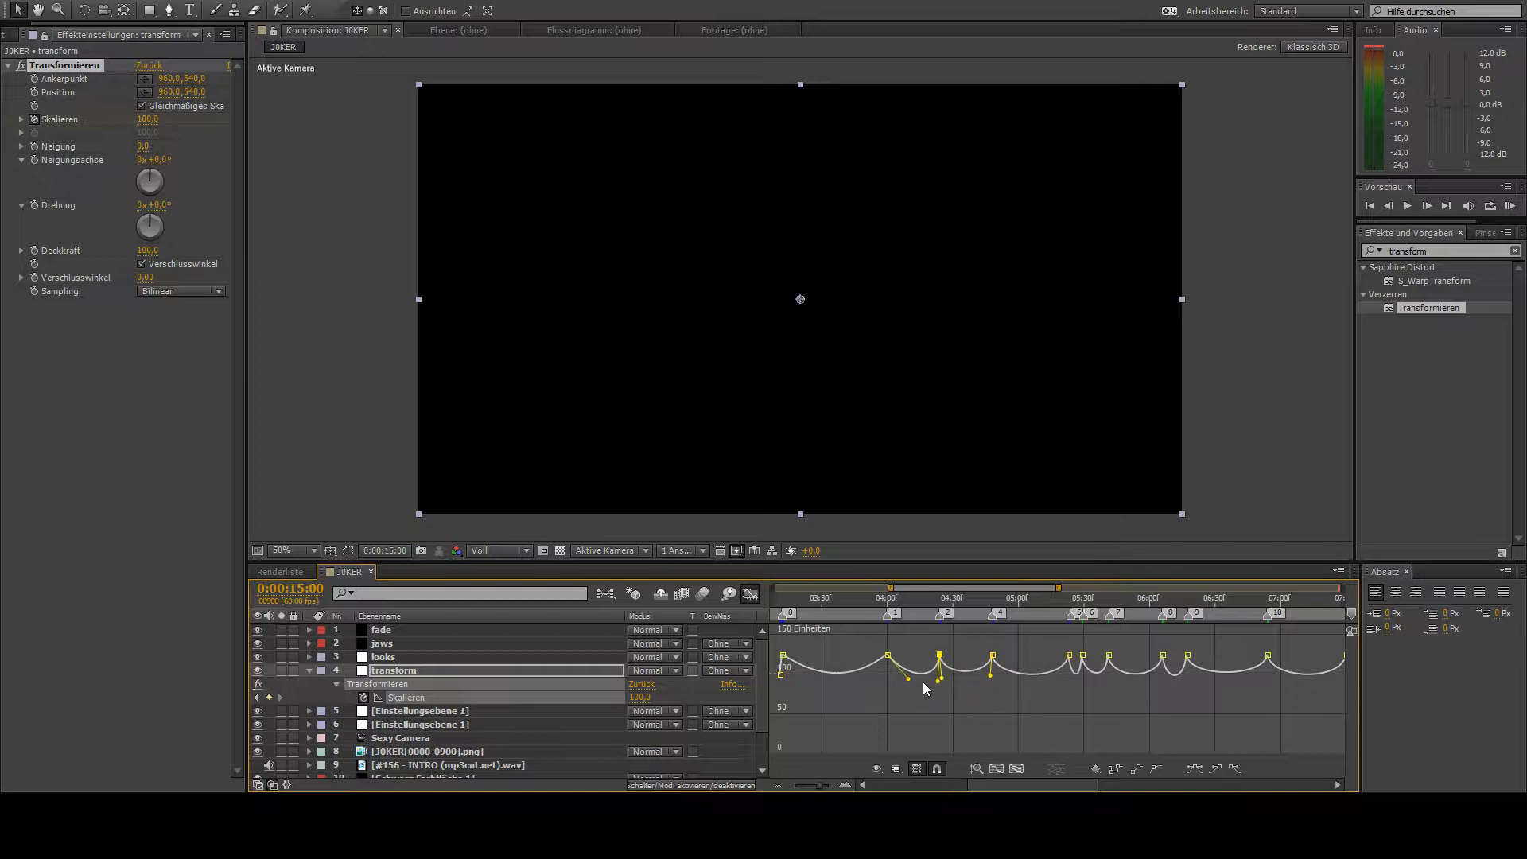
pyautogui.moveTo(909, 680); pyautogui.dragTo(891, 686)
pyautogui.moveTo(819, 680); pyautogui.dragTo(761, 678)
pyautogui.moveTo(883, 588); pyautogui.dragTo(822, 587)
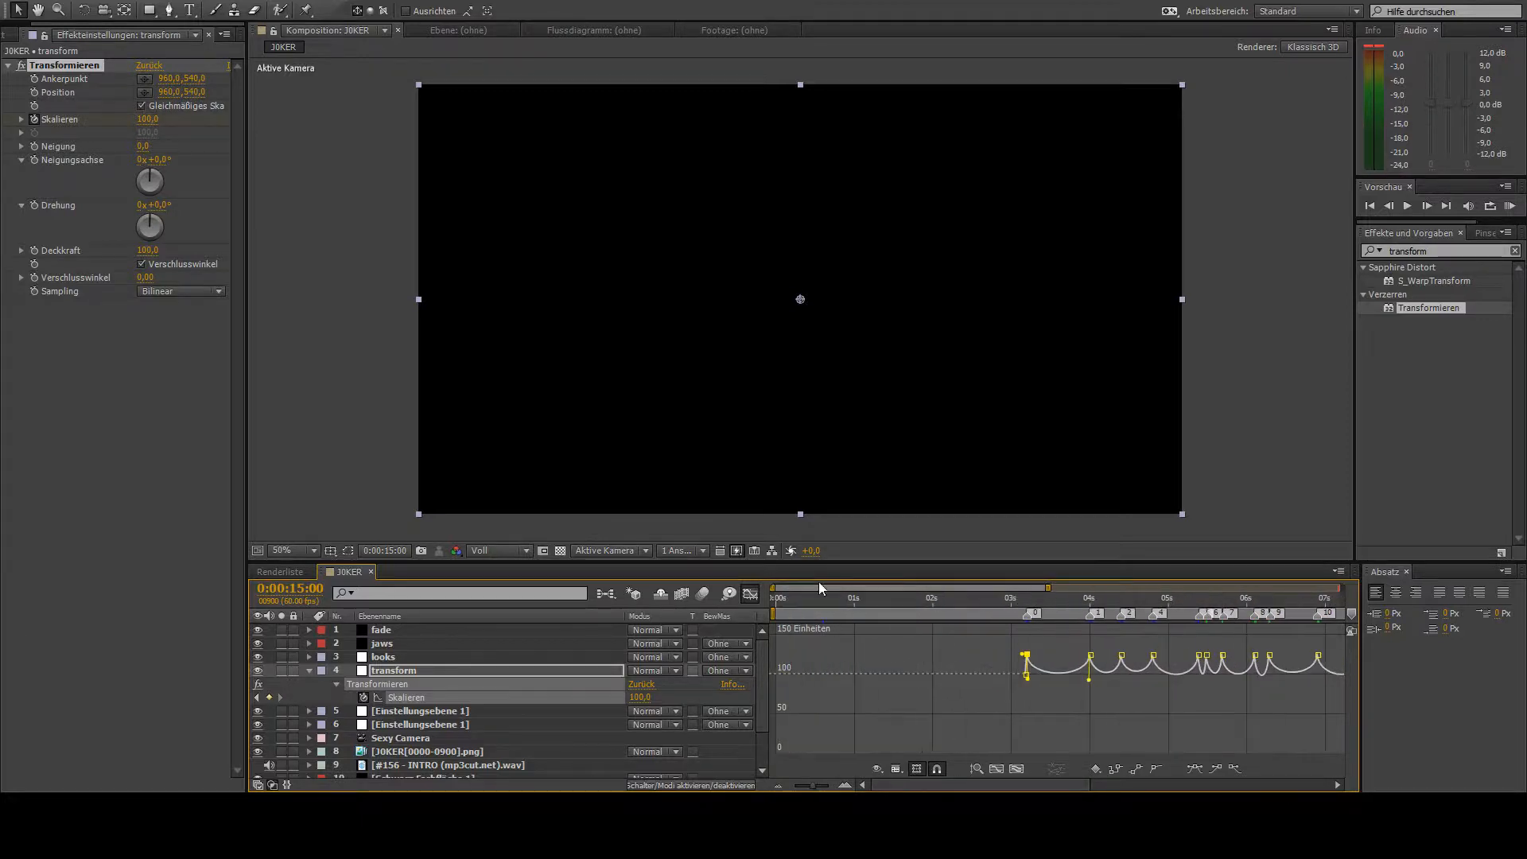
# - Show the whole timeline as layer bars instead of the value graph and preview the full intro
pyautogui.moveTo(1050, 588); pyautogui.dragTo(1341, 588)
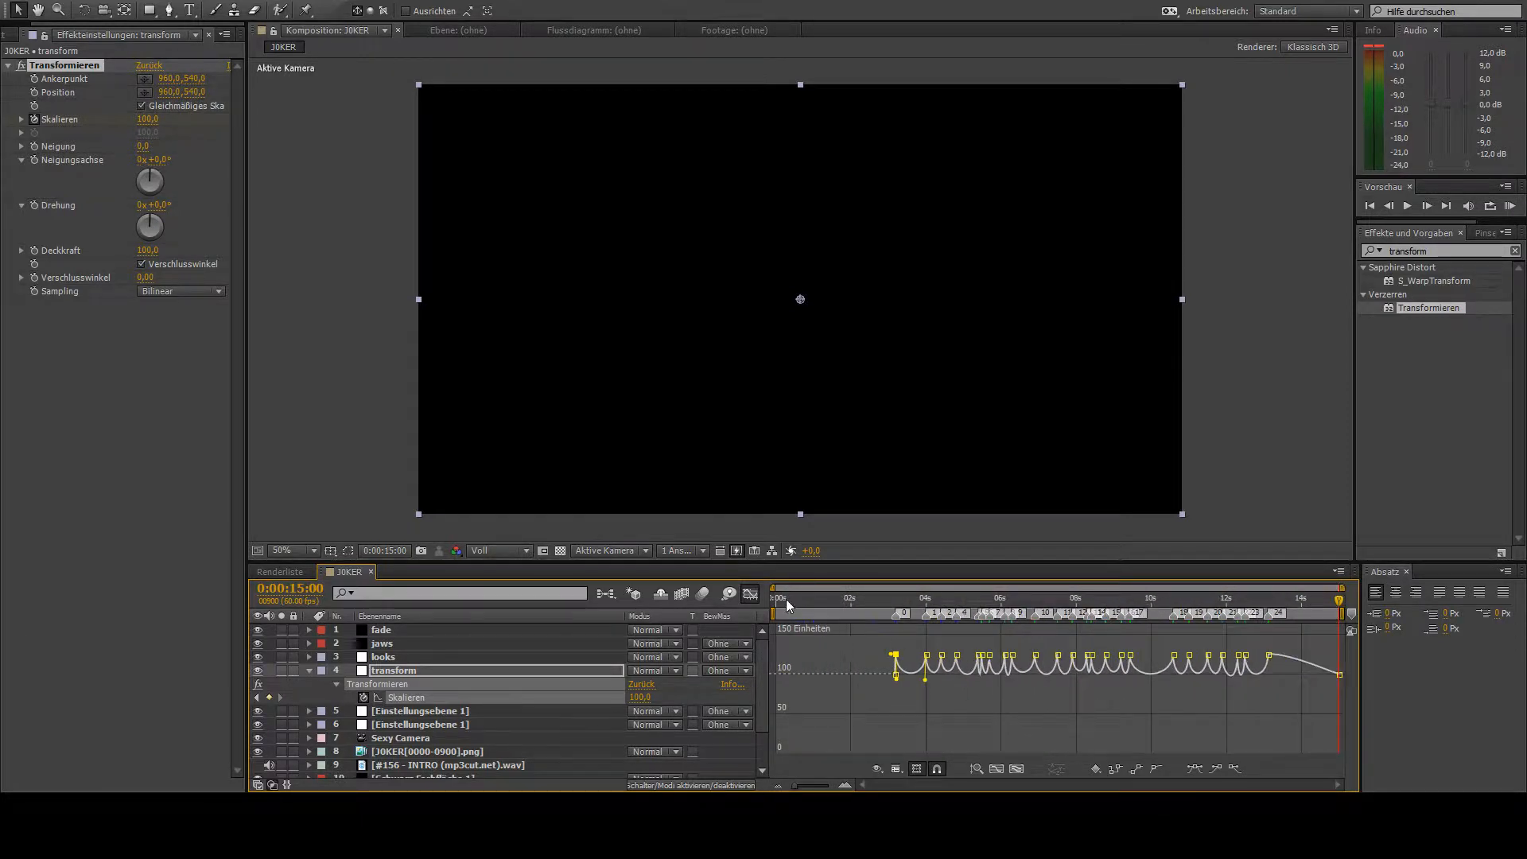
pyautogui.click(750, 593)
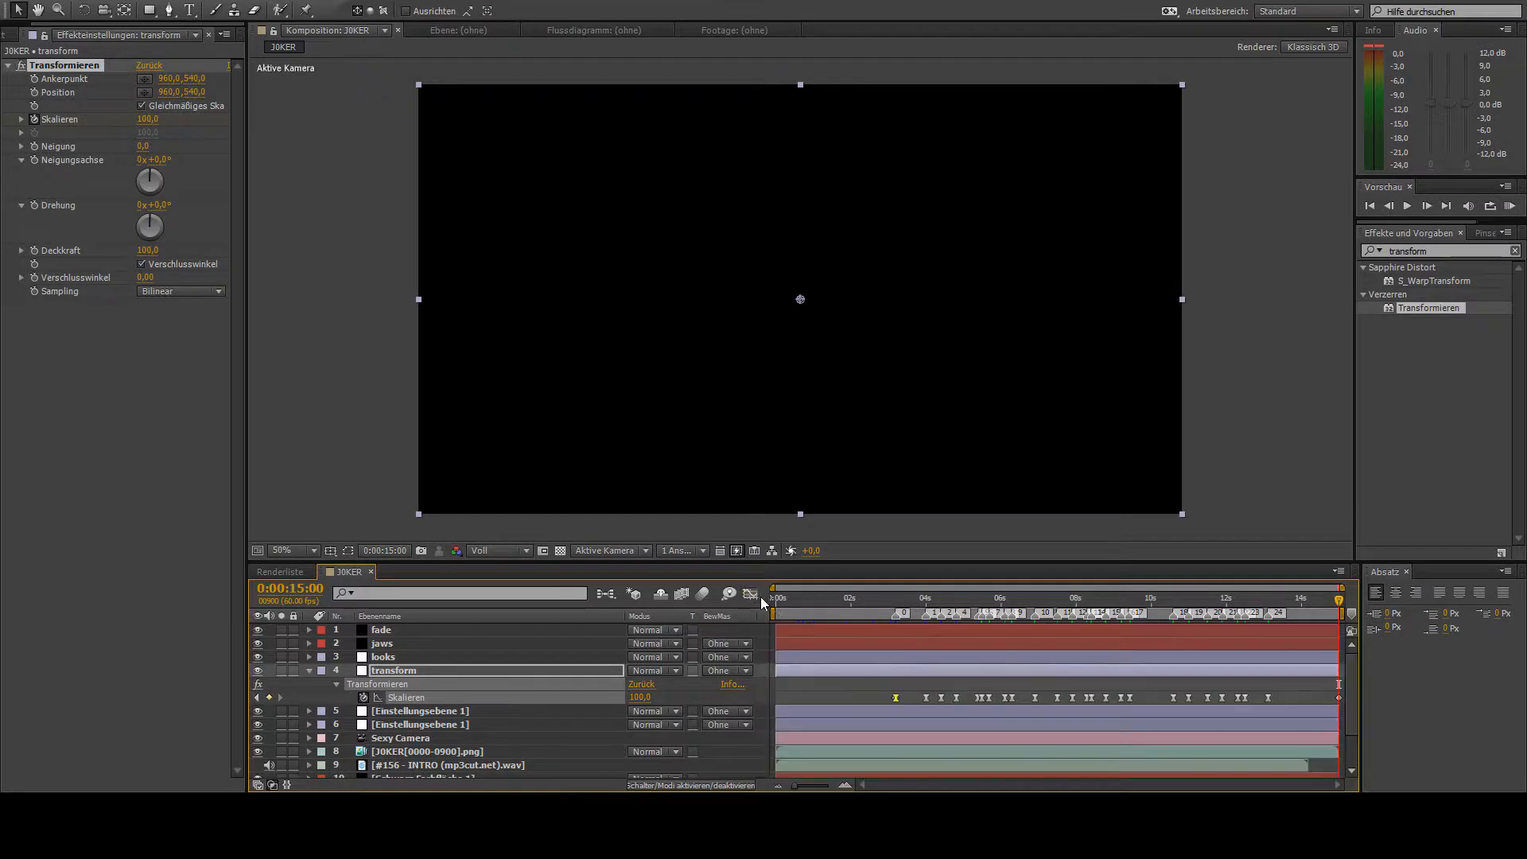
pyautogui.click(666, 695)
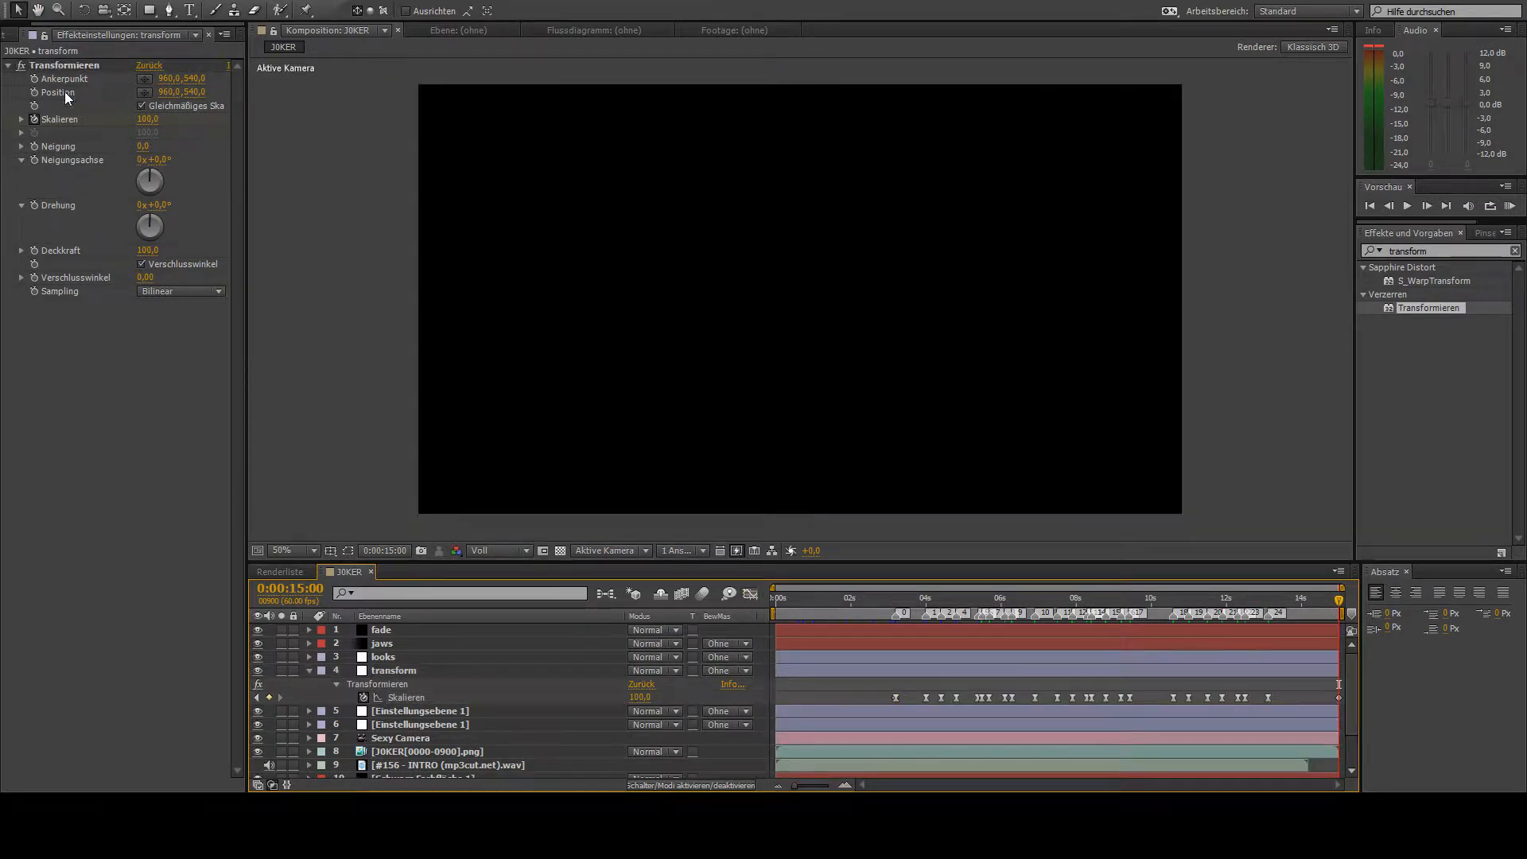
pyautogui.click(136, 202)
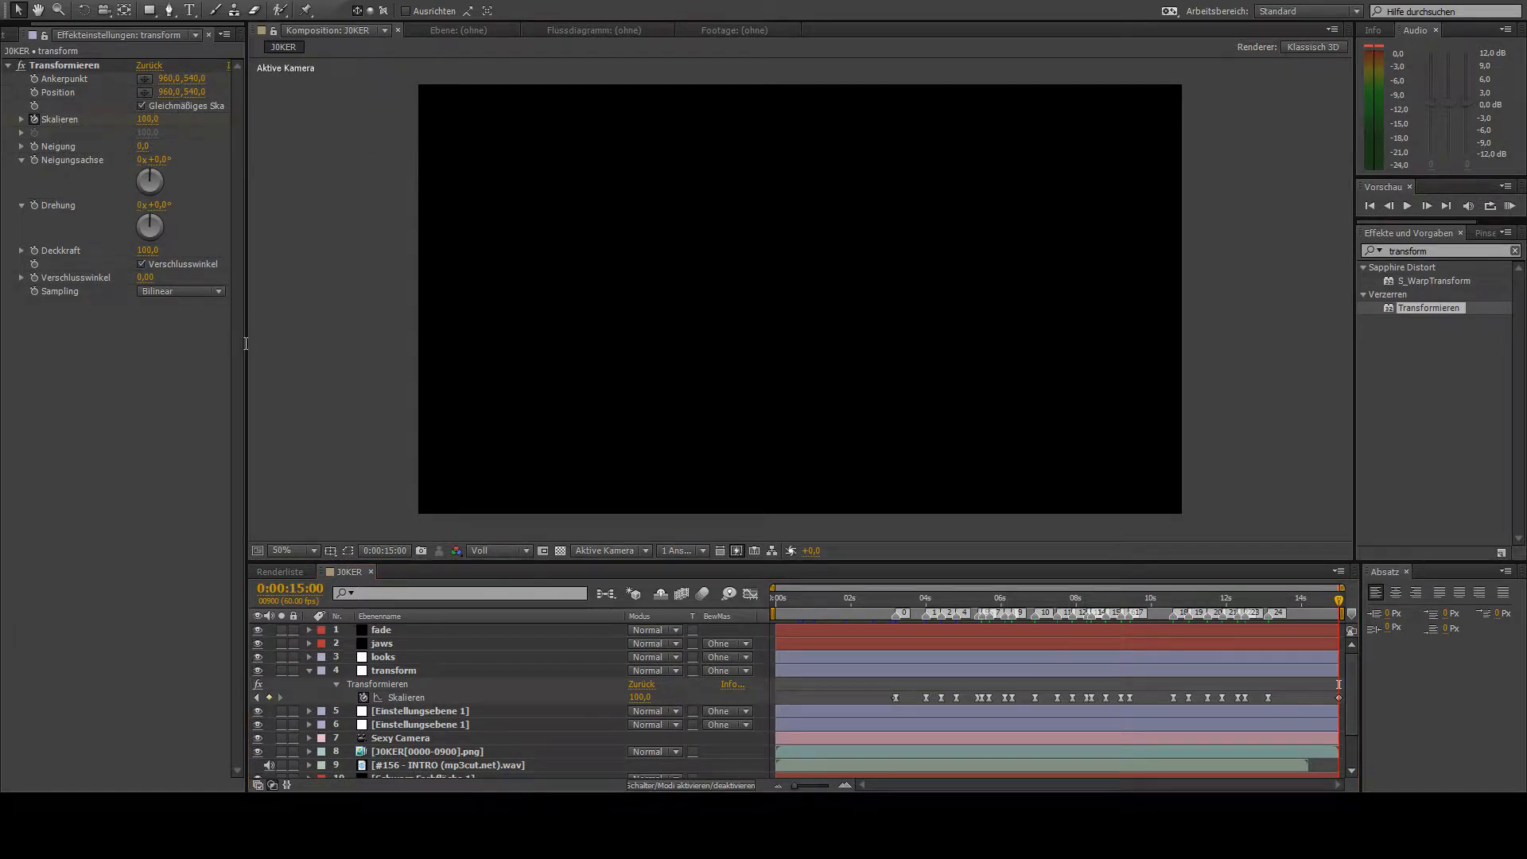
pyautogui.click(614, 403)
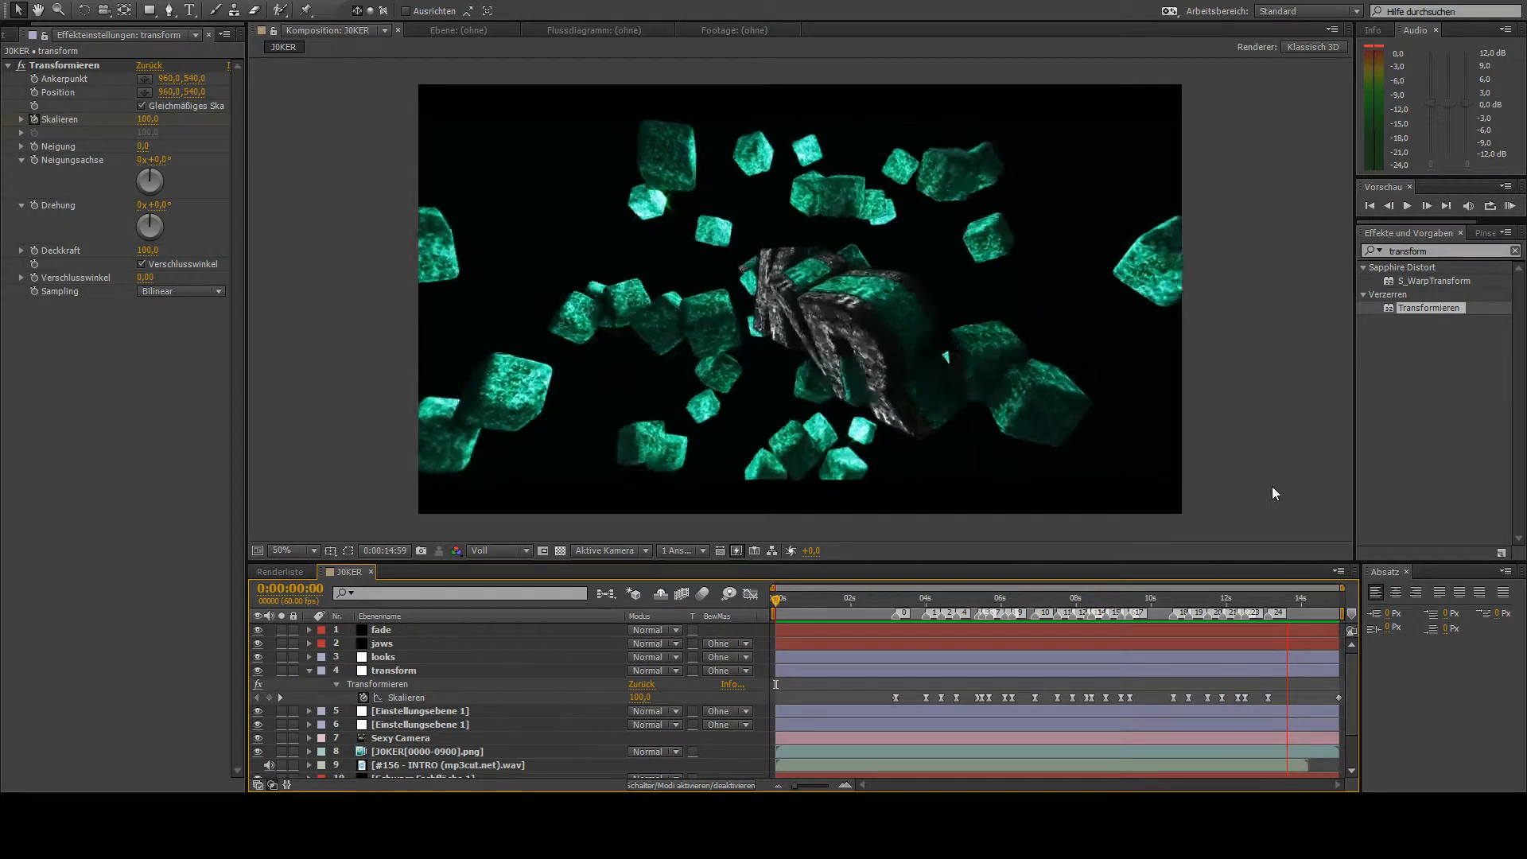
# - Rename the adjustment layer directly below the transform layer as shake
pyautogui.click(869, 599)
pyautogui.click(374, 712)
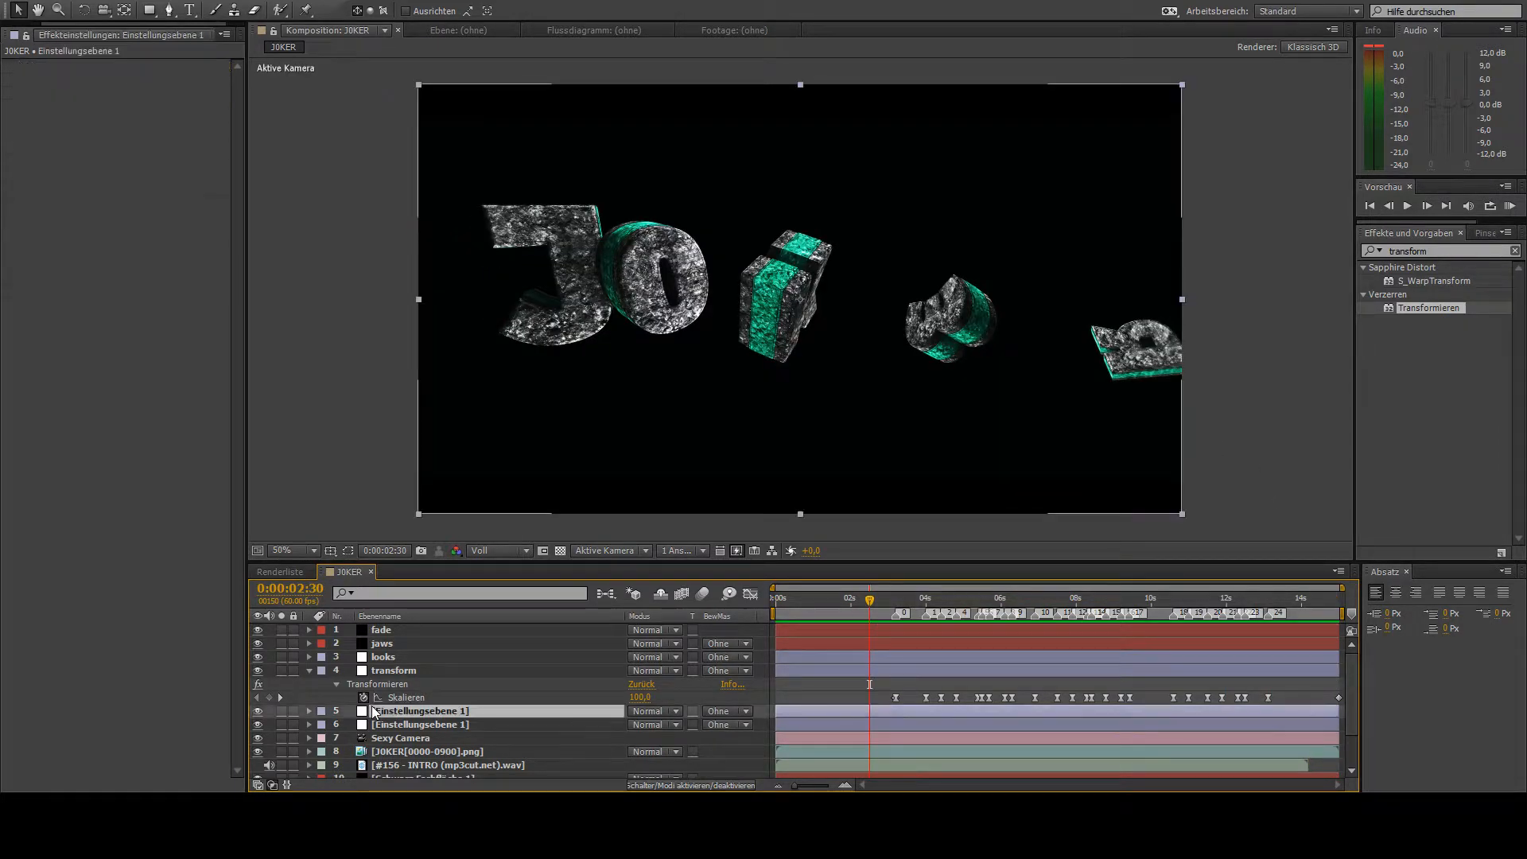
pyautogui.press('Return')
pyautogui.write('shake')
pyautogui.press('Return')
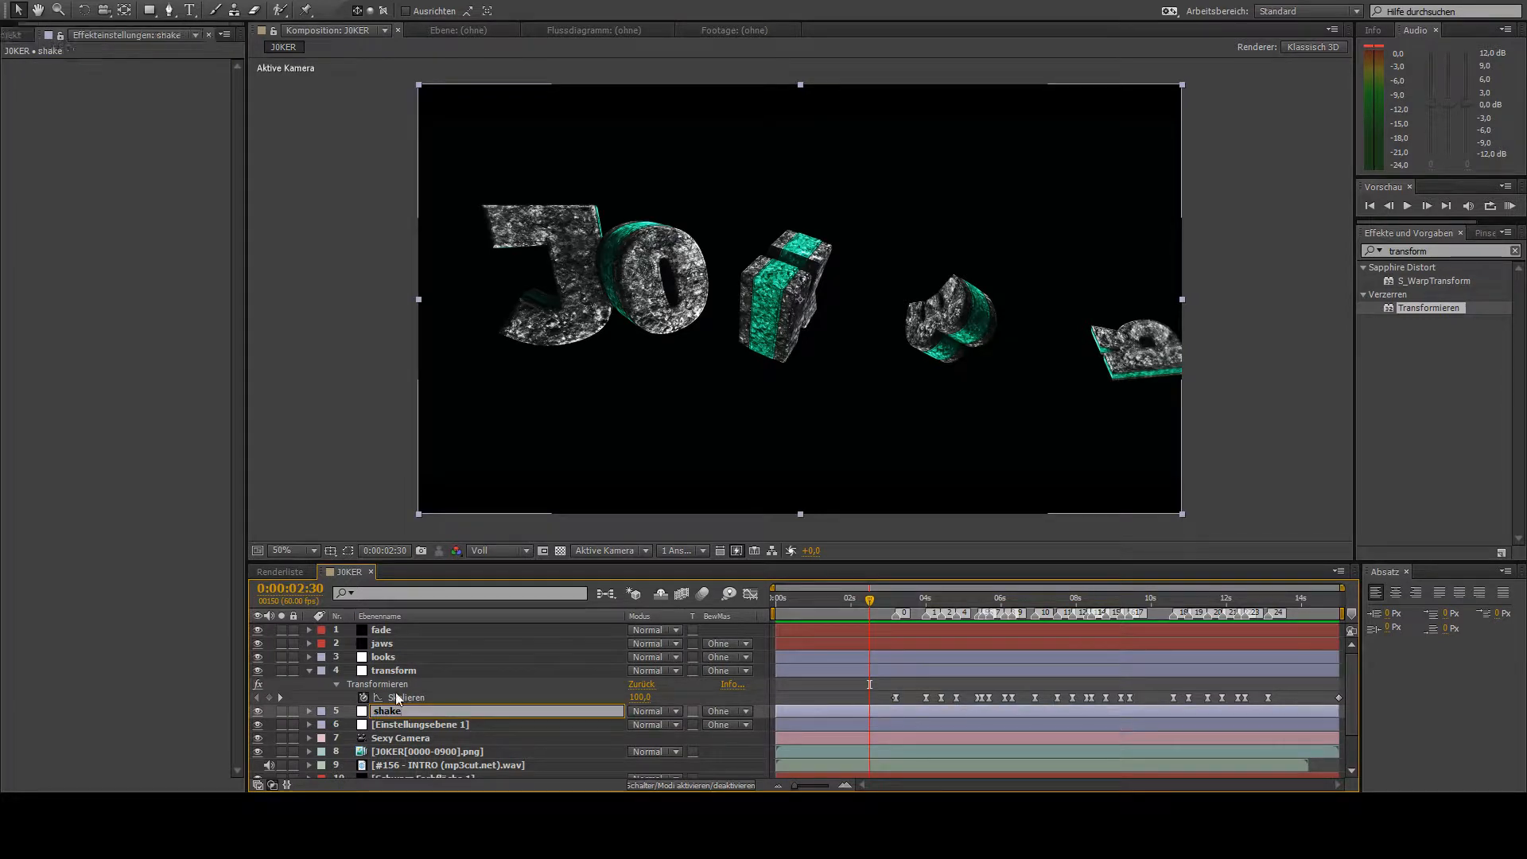
# - Search the effects for "shake" and apply S_Shake to the shake layer
pyautogui.click(1470, 251)
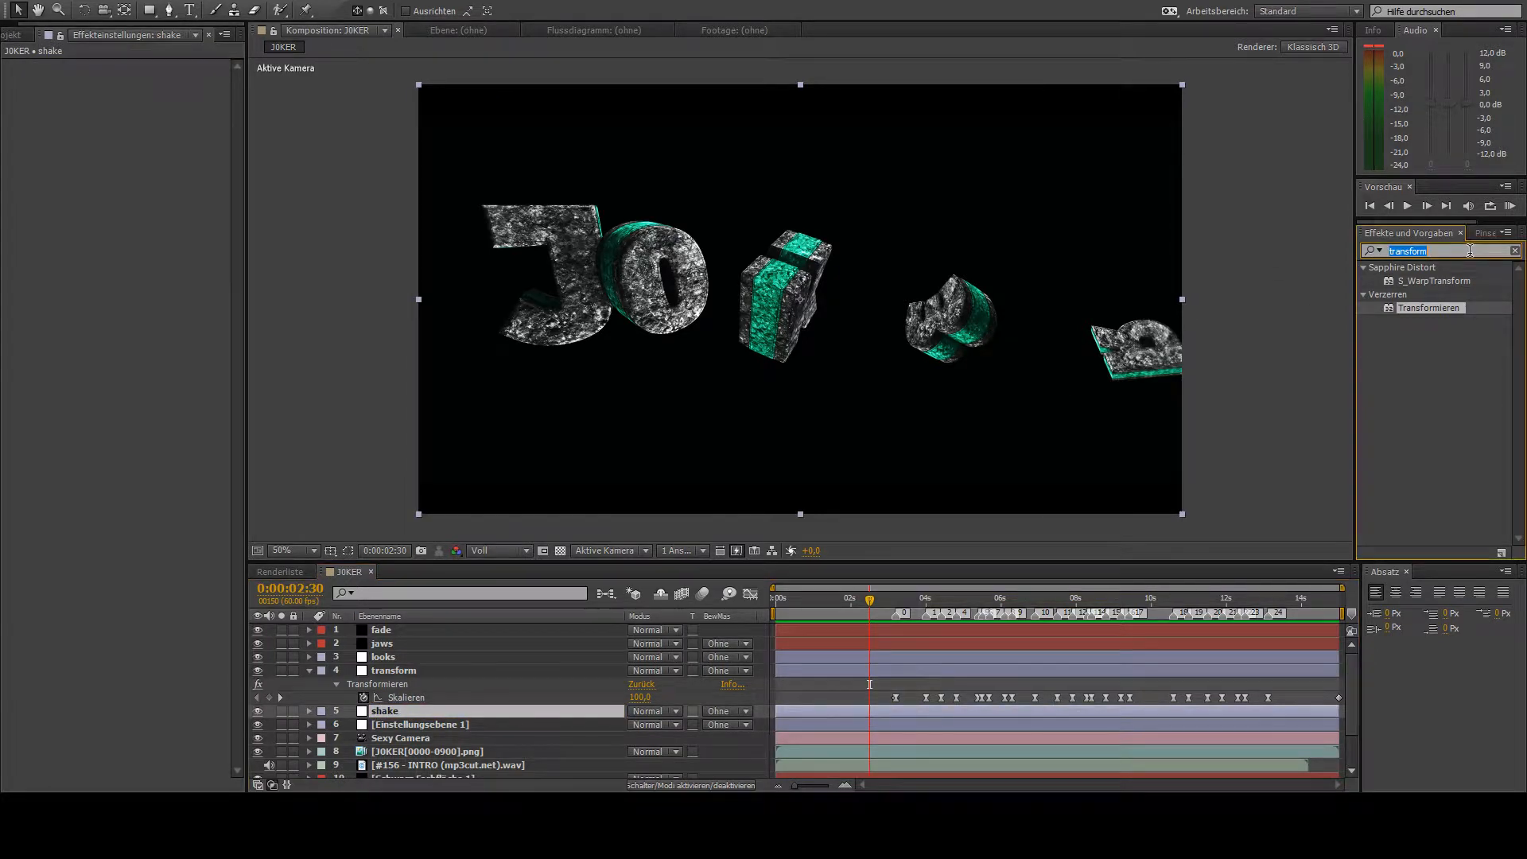
pyautogui.write('shake')
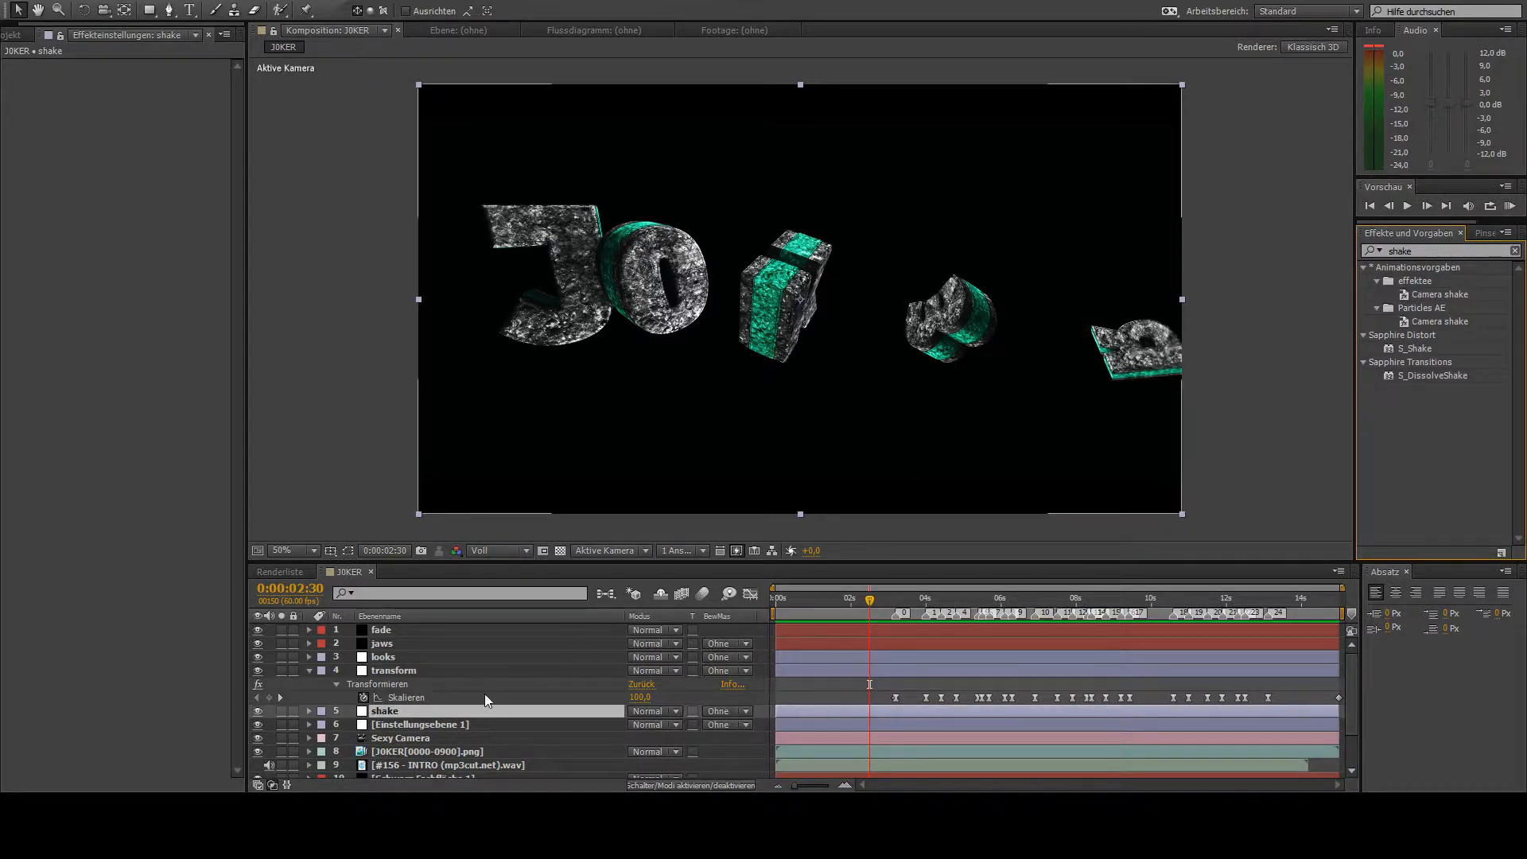
pyautogui.moveTo(1408, 349); pyautogui.dragTo(429, 712)
# - At 0:00:03:11, set S_Shake's Amplitude to 0 and Frequency to 6,50, and enable keyframing for Amplitude
pyautogui.press('k')
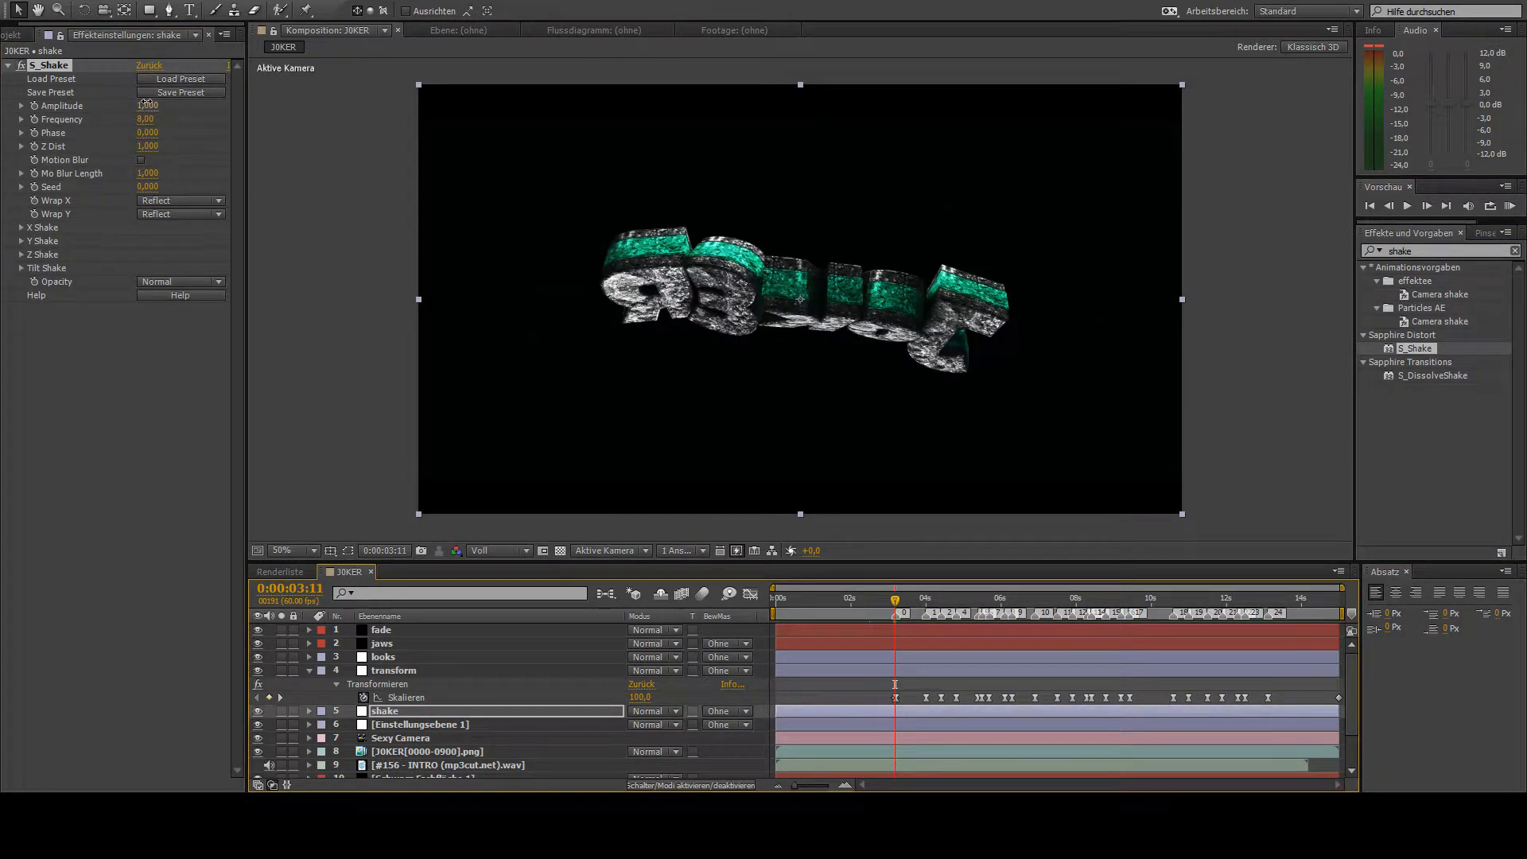
pyautogui.moveTo(147, 106); pyautogui.dragTo(61, 127)
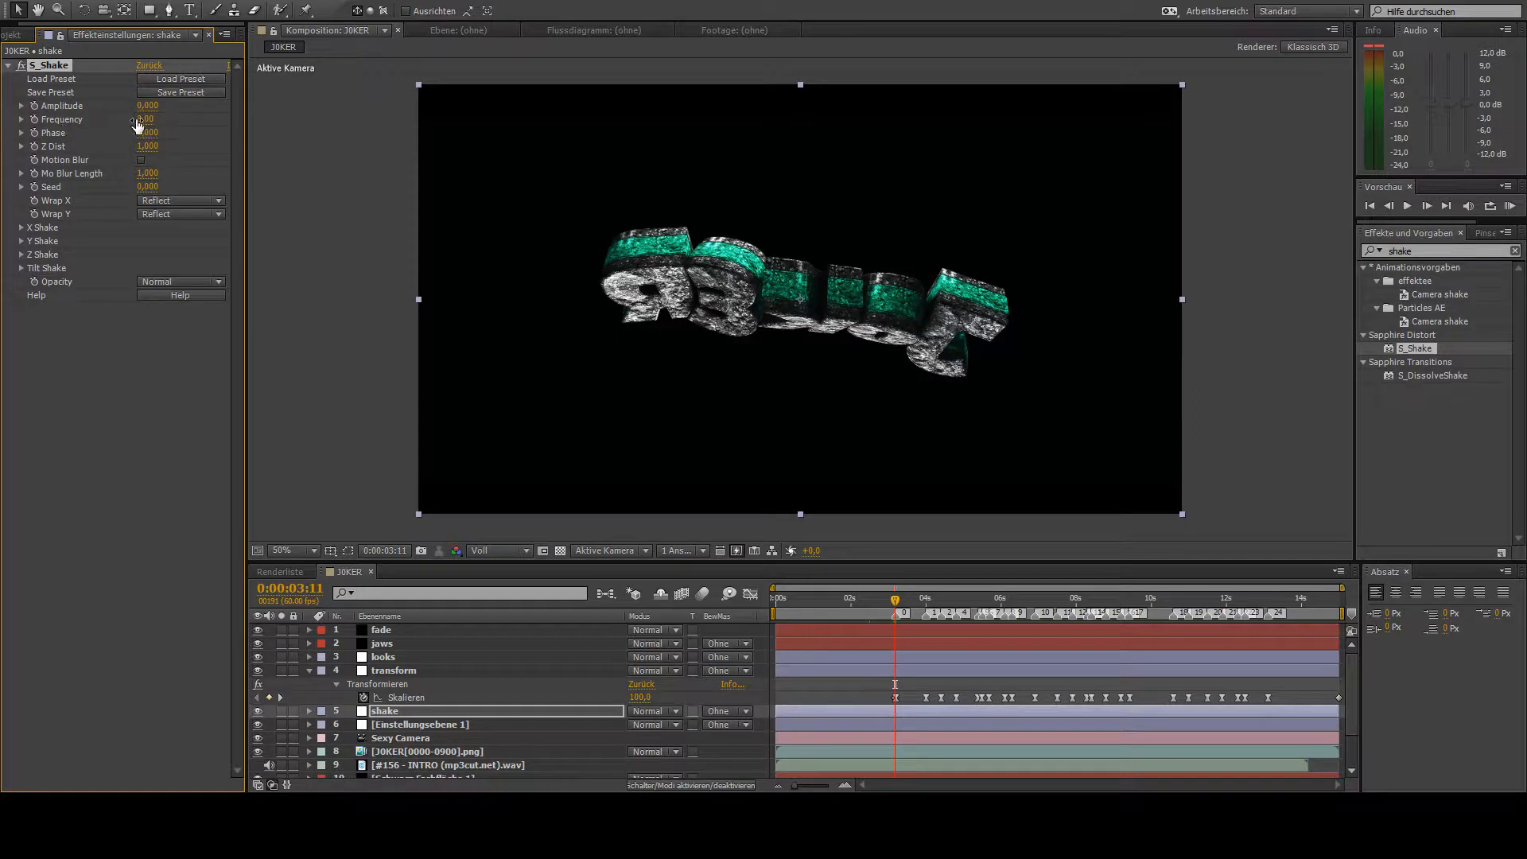
pyautogui.click(137, 123)
pyautogui.click(144, 119)
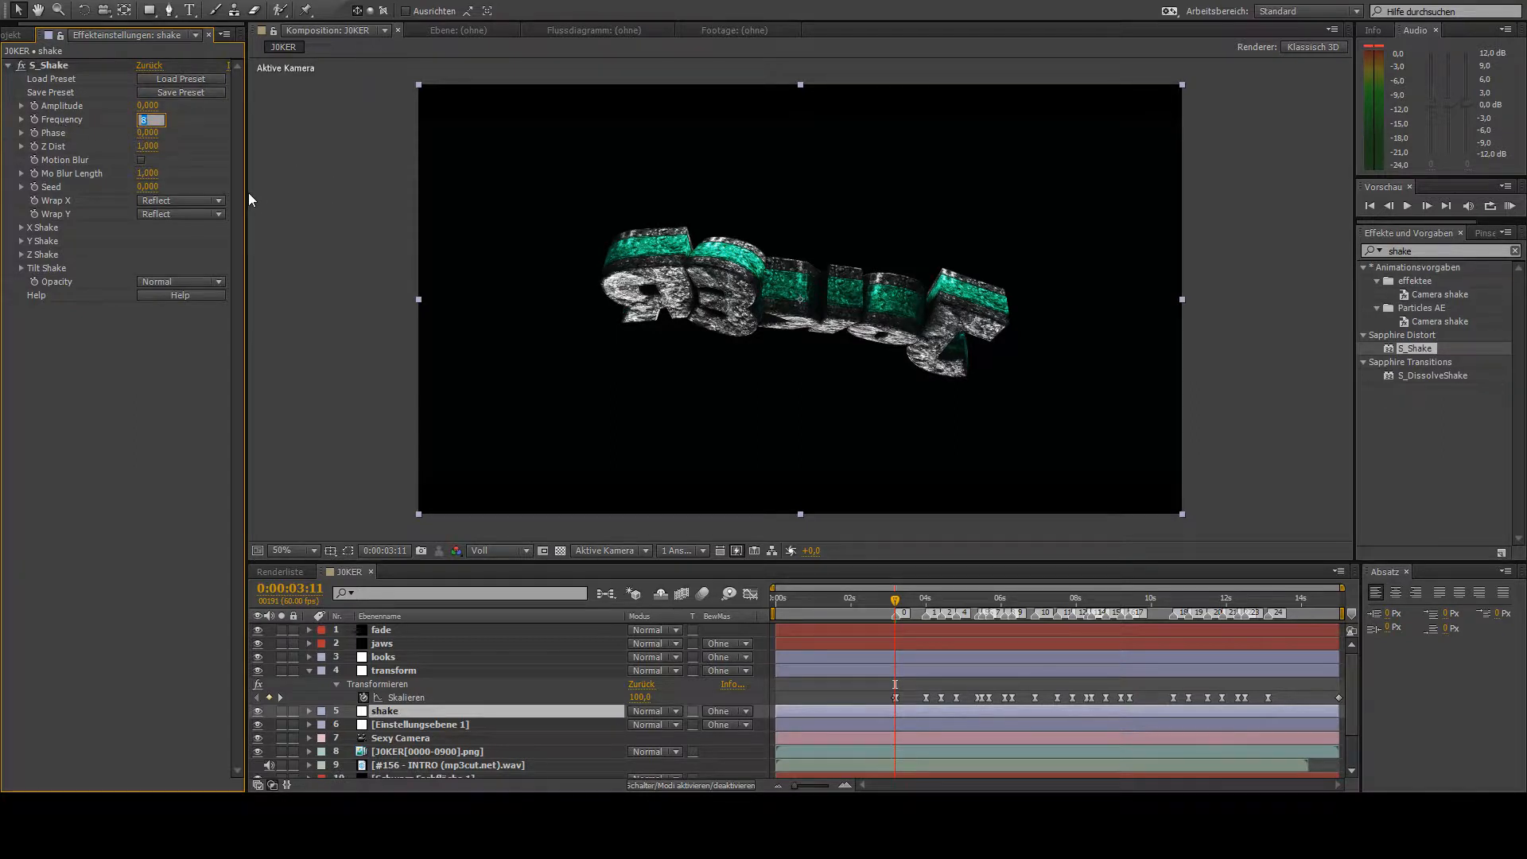
pyautogui.press('Return')
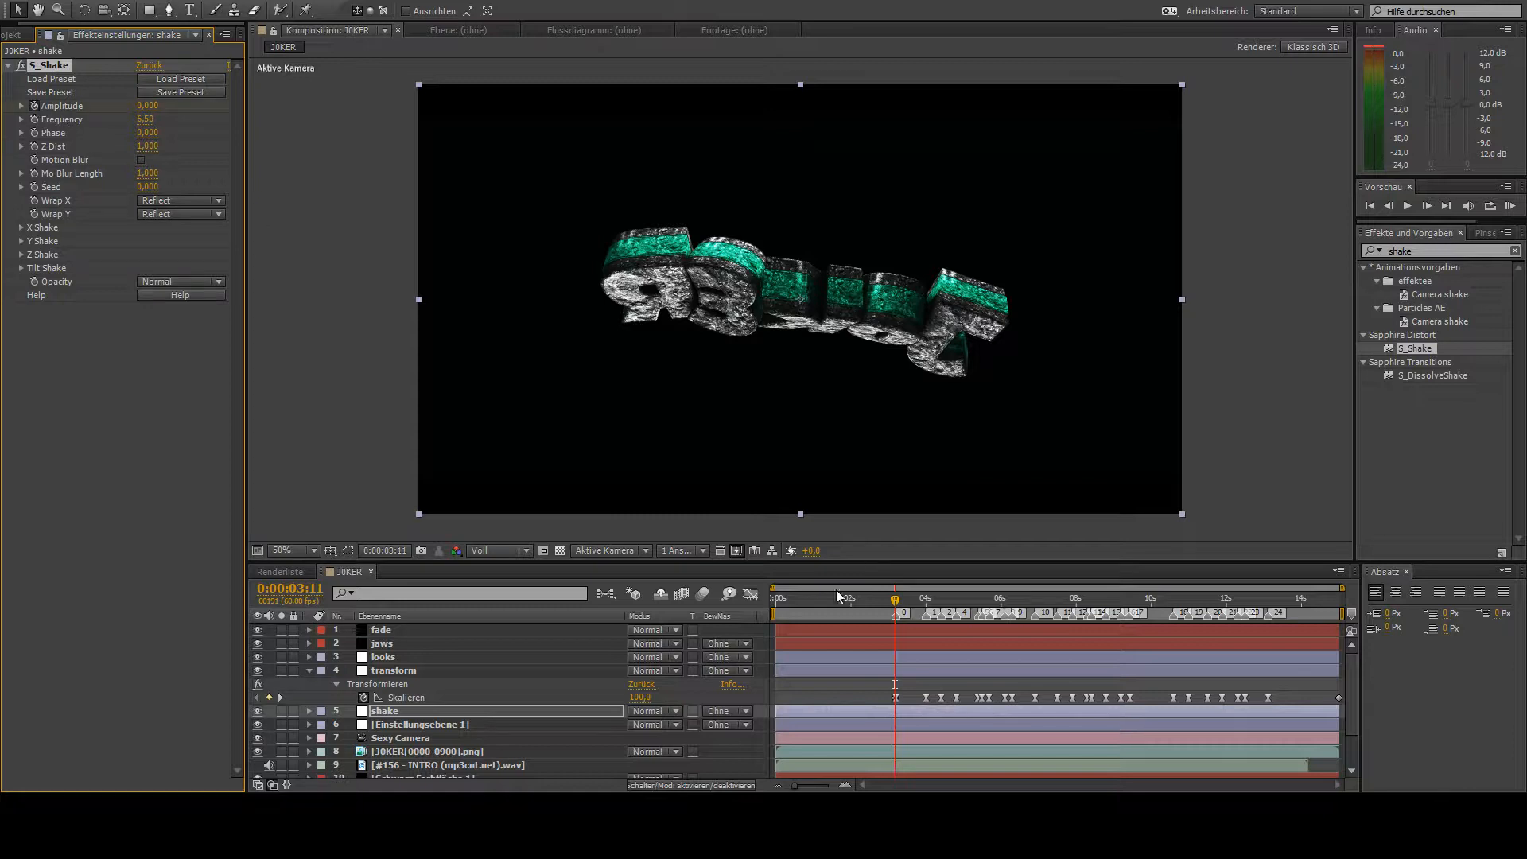
# - Keyframe the S_Shake Amplitude at 1,790 one frame further, at 0:00:03:12, and go to 0:00:03:31
pyautogui.click(1427, 206)
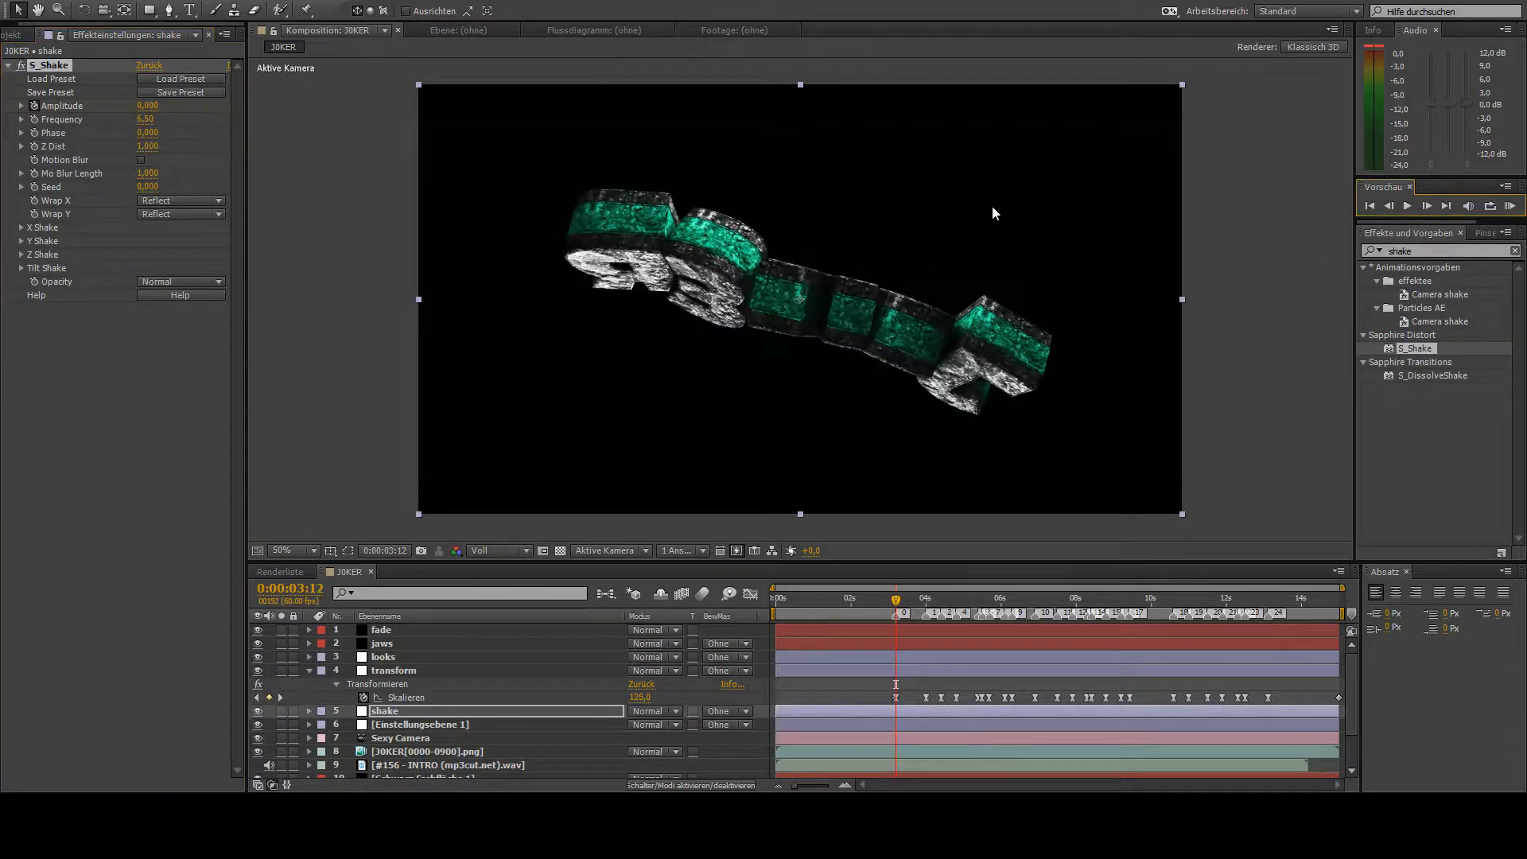
pyautogui.click(154, 108)
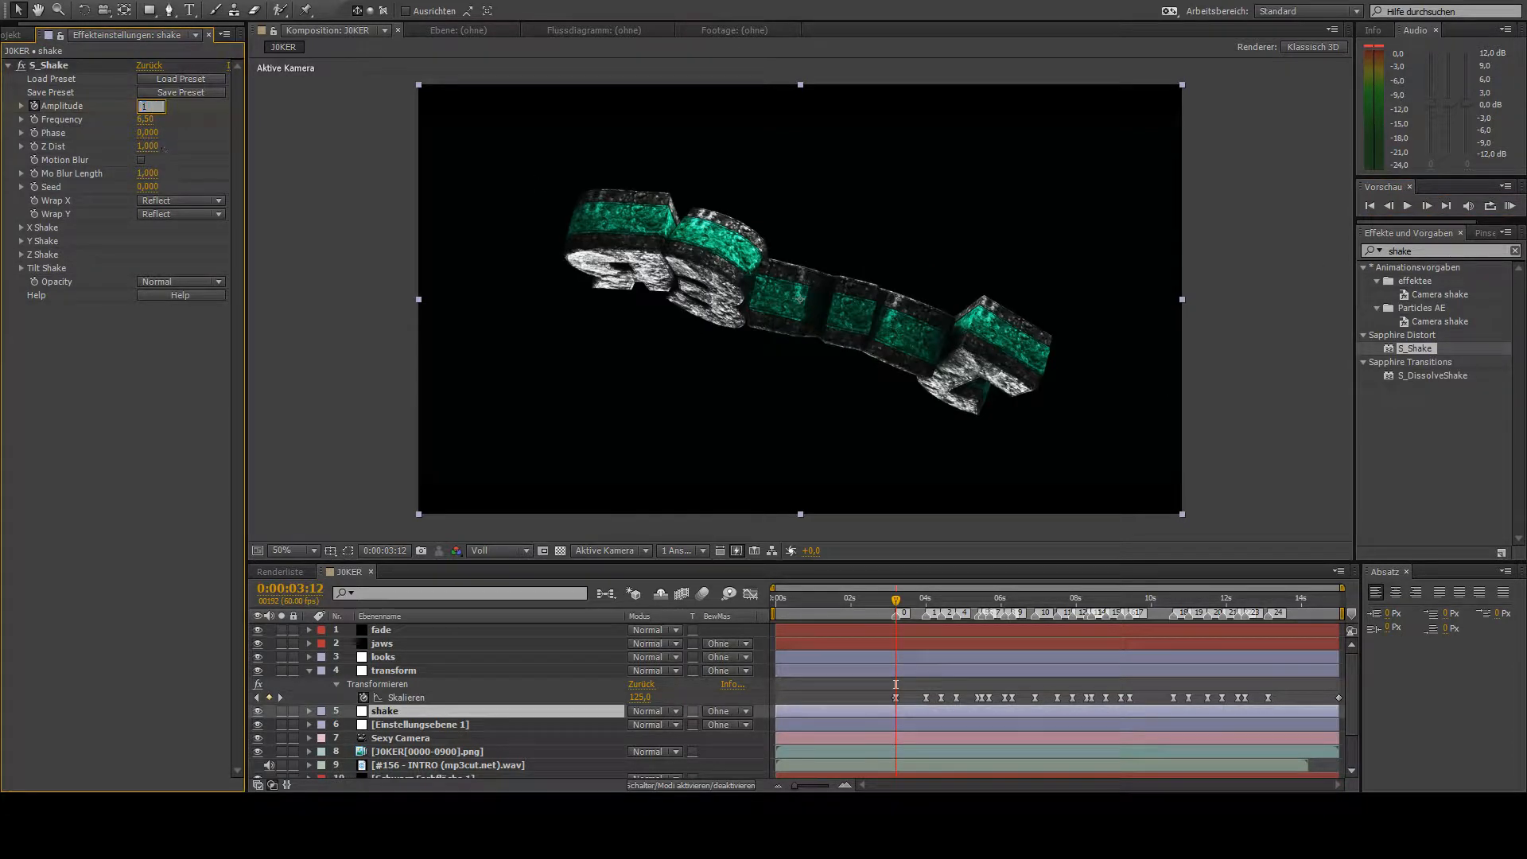
pyautogui.press('Return')
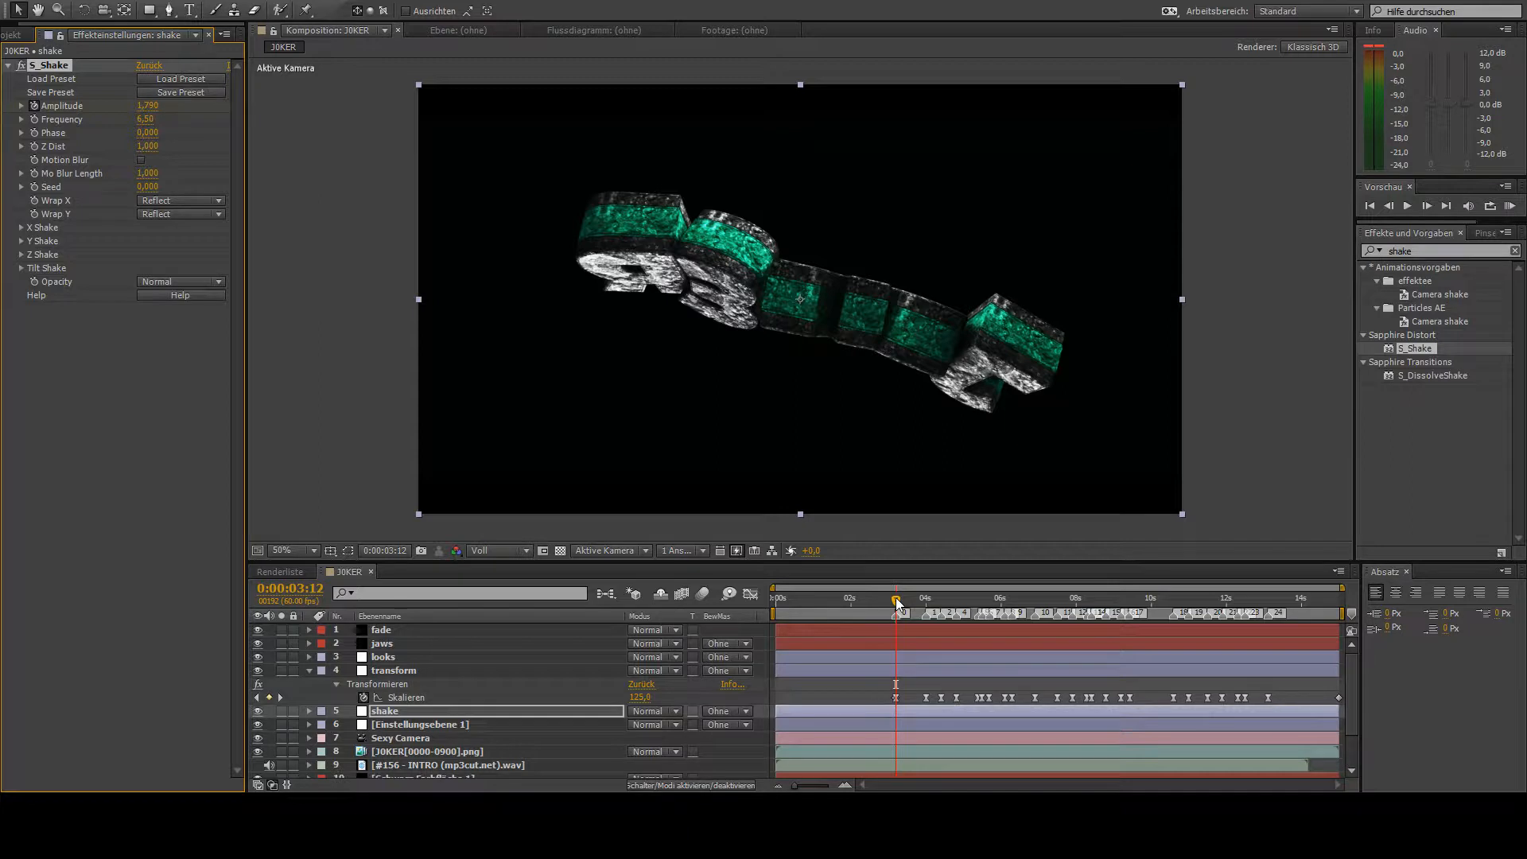
pyautogui.moveTo(896, 604); pyautogui.dragTo(908, 604)
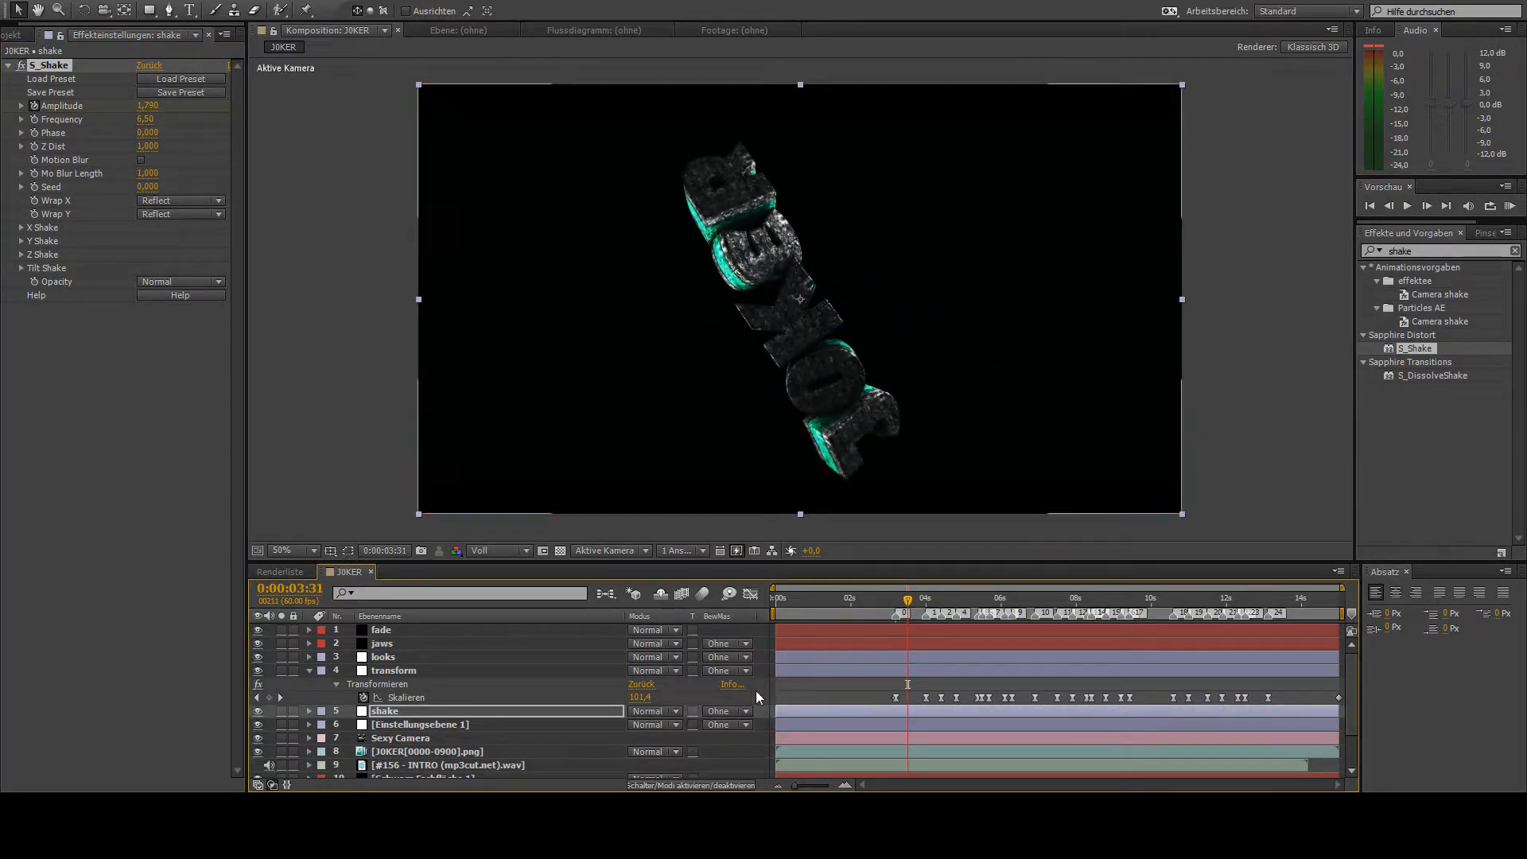
# - Keyframe the S_Shake Amplitude at 0 at 0:00:03:31 and reveal the shake layer's keyframed properties in the timeline
pyautogui.moveTo(148, 106); pyautogui.dragTo(2, 120)
pyautogui.press('u')
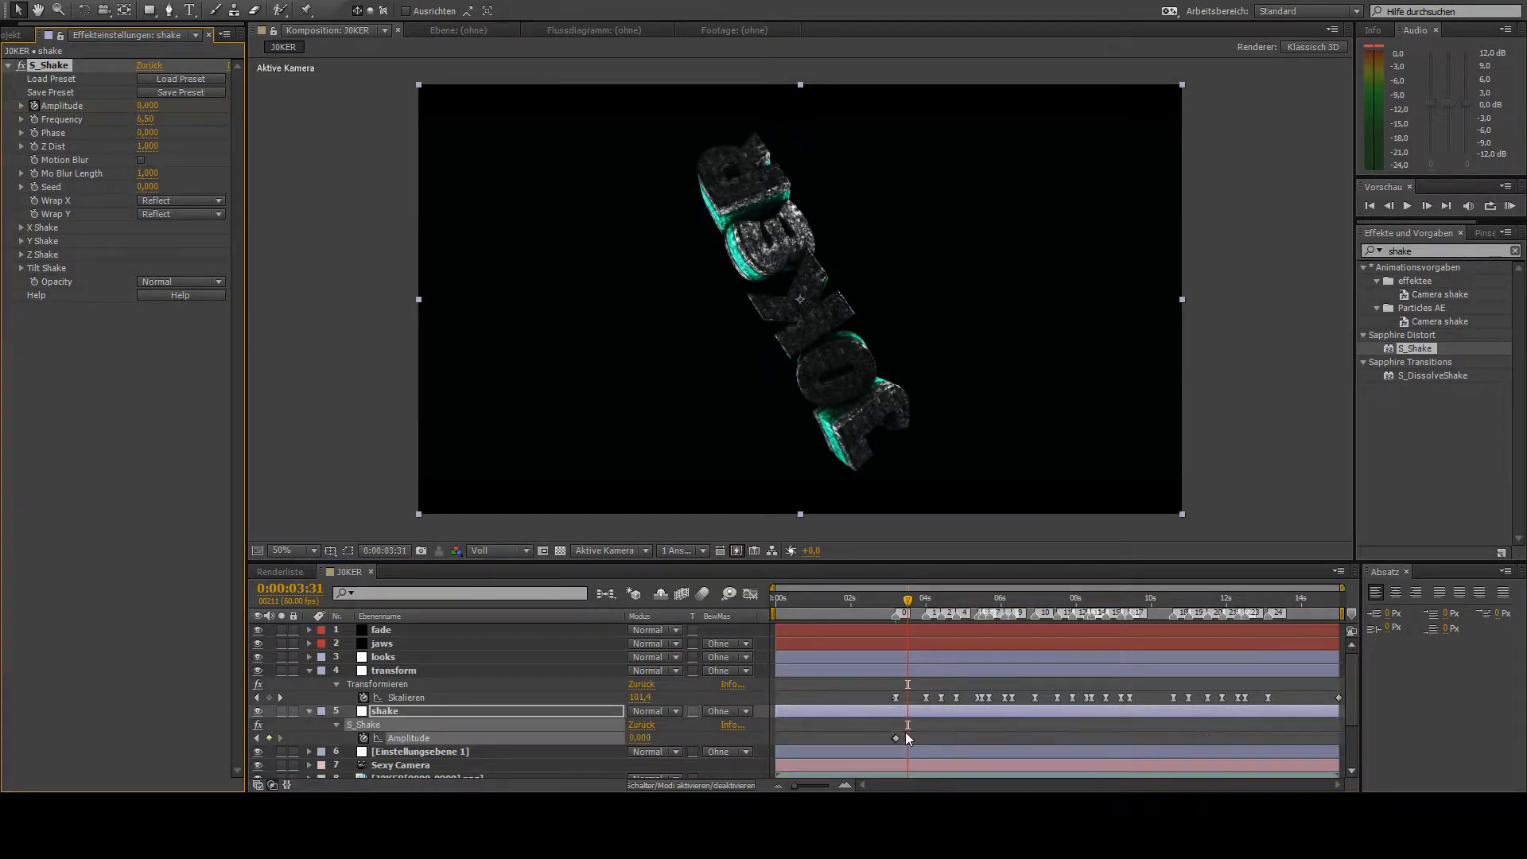
# - Copy the shake layer's Amplitude keyframes to the scale beats near 4 seconds, at 0:00:04:20 and shortly after 0:00:04:40
pyautogui.moveTo(872, 725); pyautogui.dragTo(913, 754)
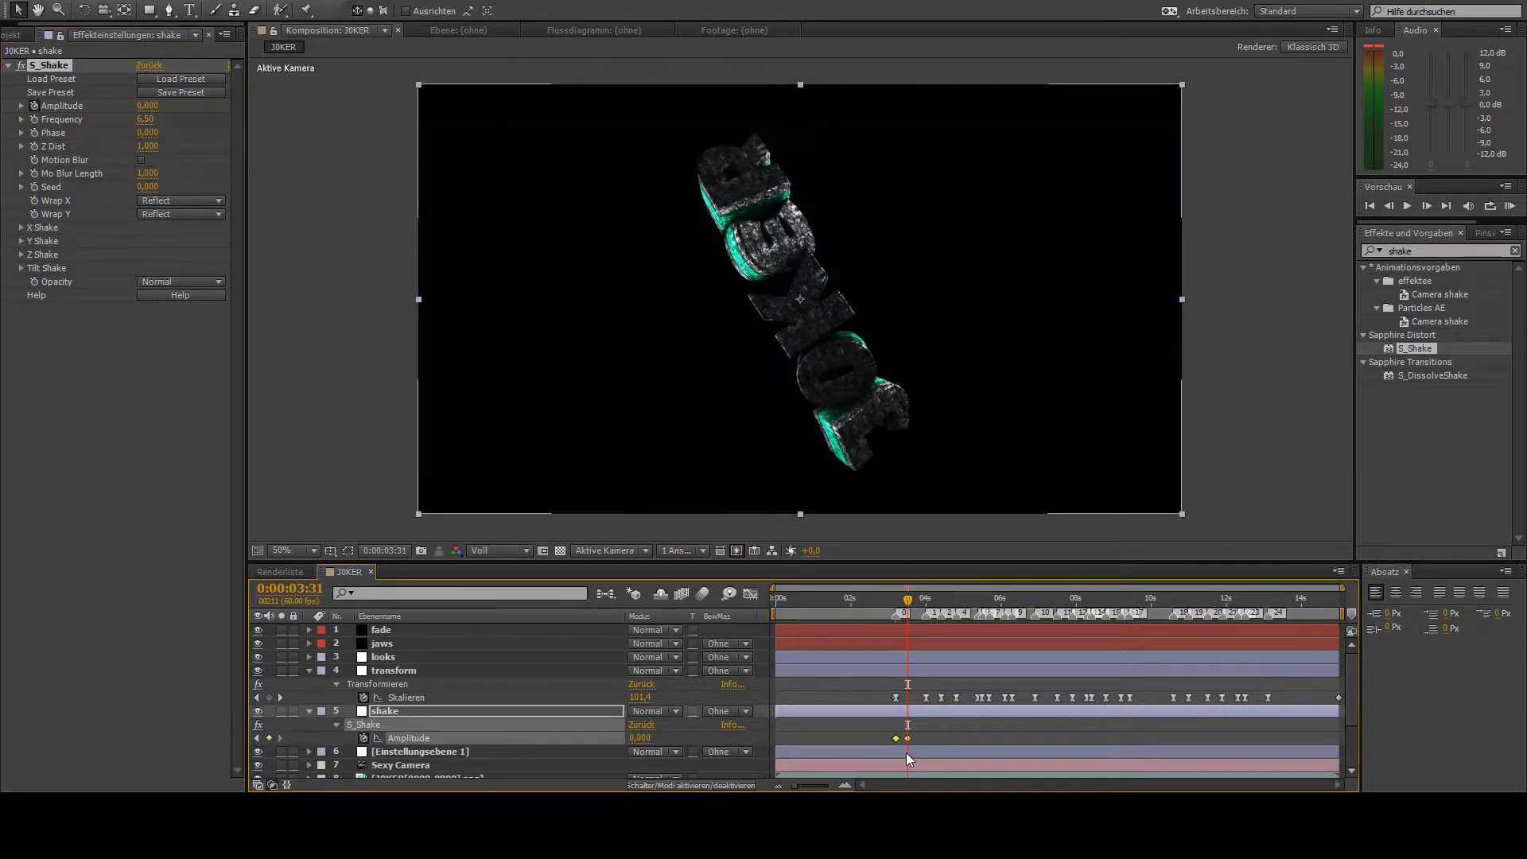
pyautogui.press('k')
pyautogui.press('k')
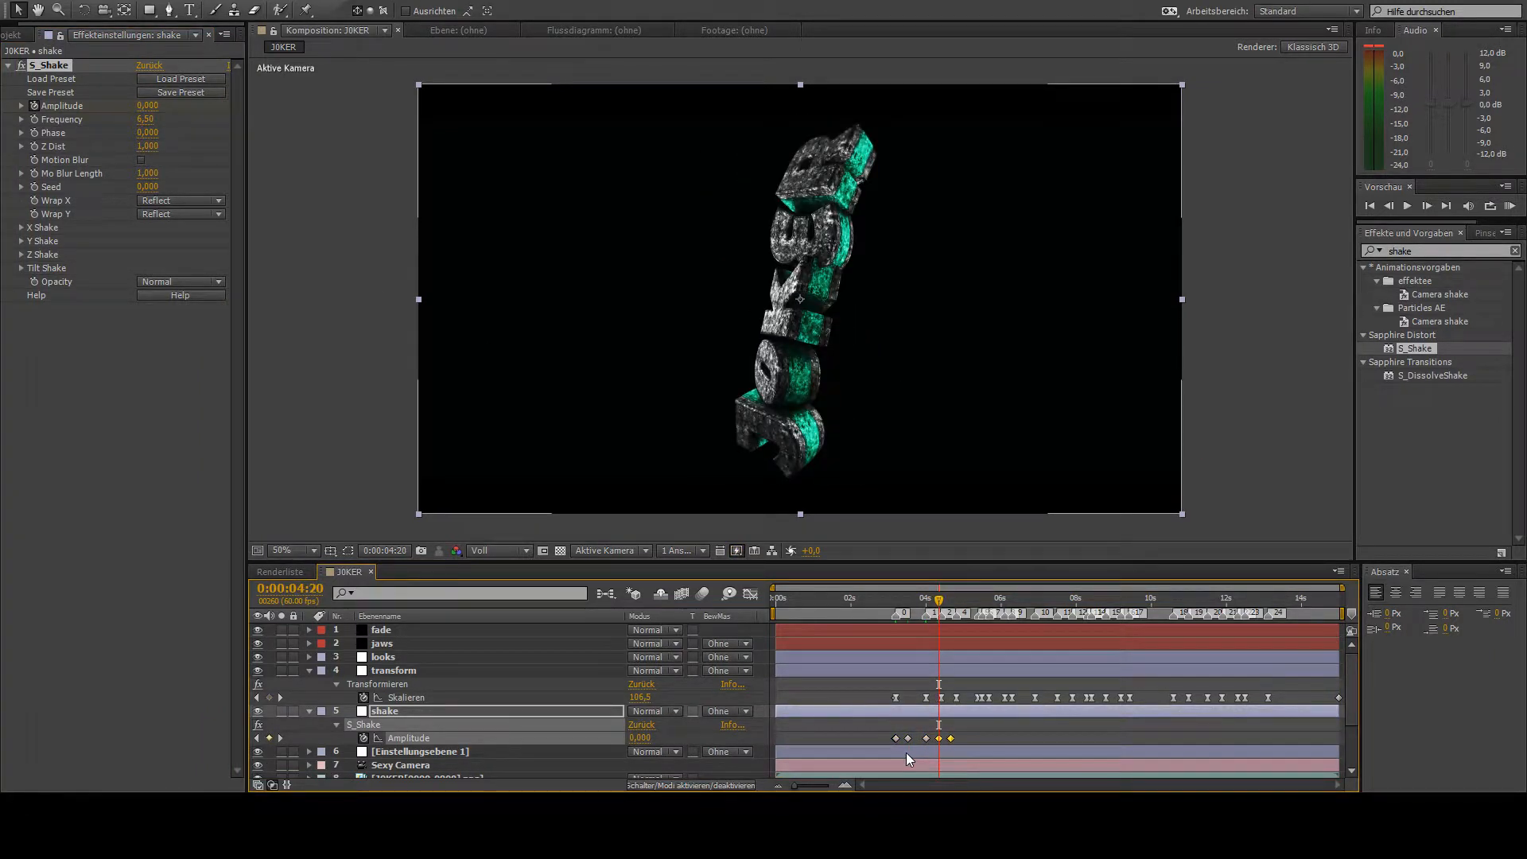
pyautogui.press('k')
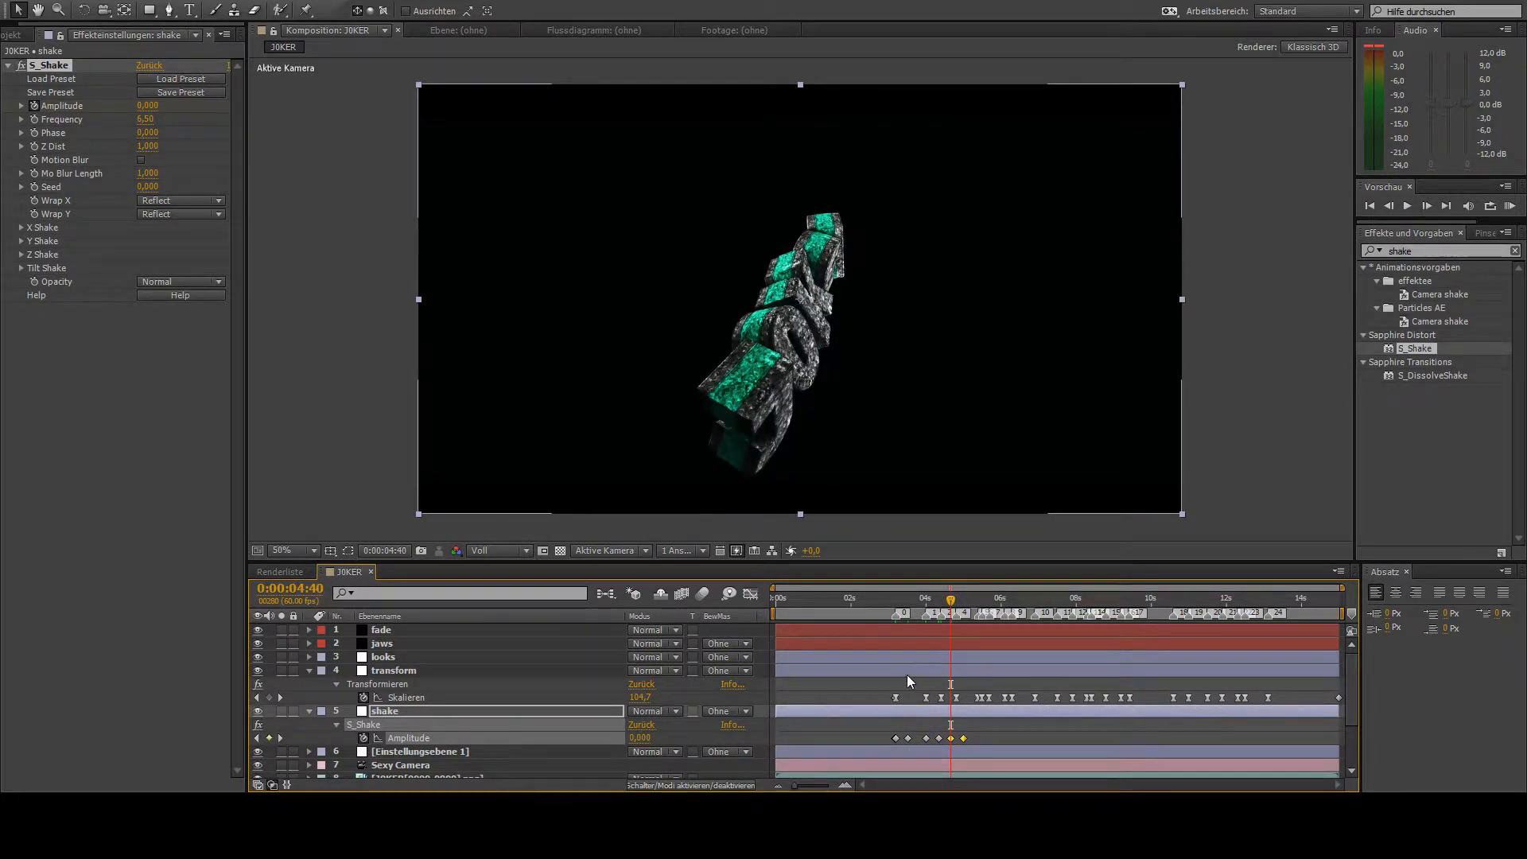
pyautogui.press('k')
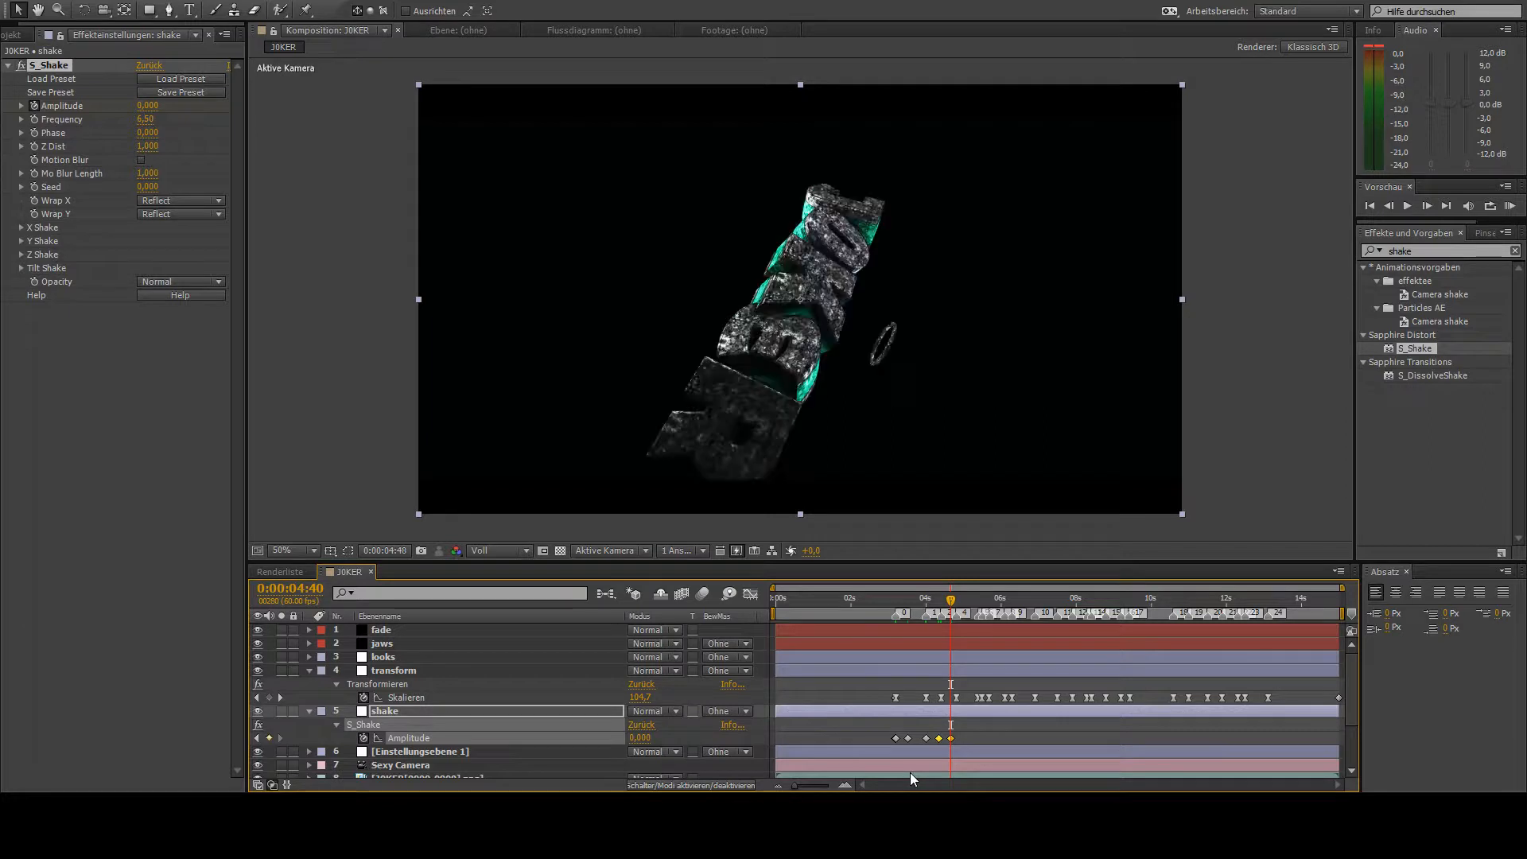
pyautogui.hotkey('ctrl', 'v')
pyautogui.press('k')
pyautogui.press('k')
pyautogui.press('k')
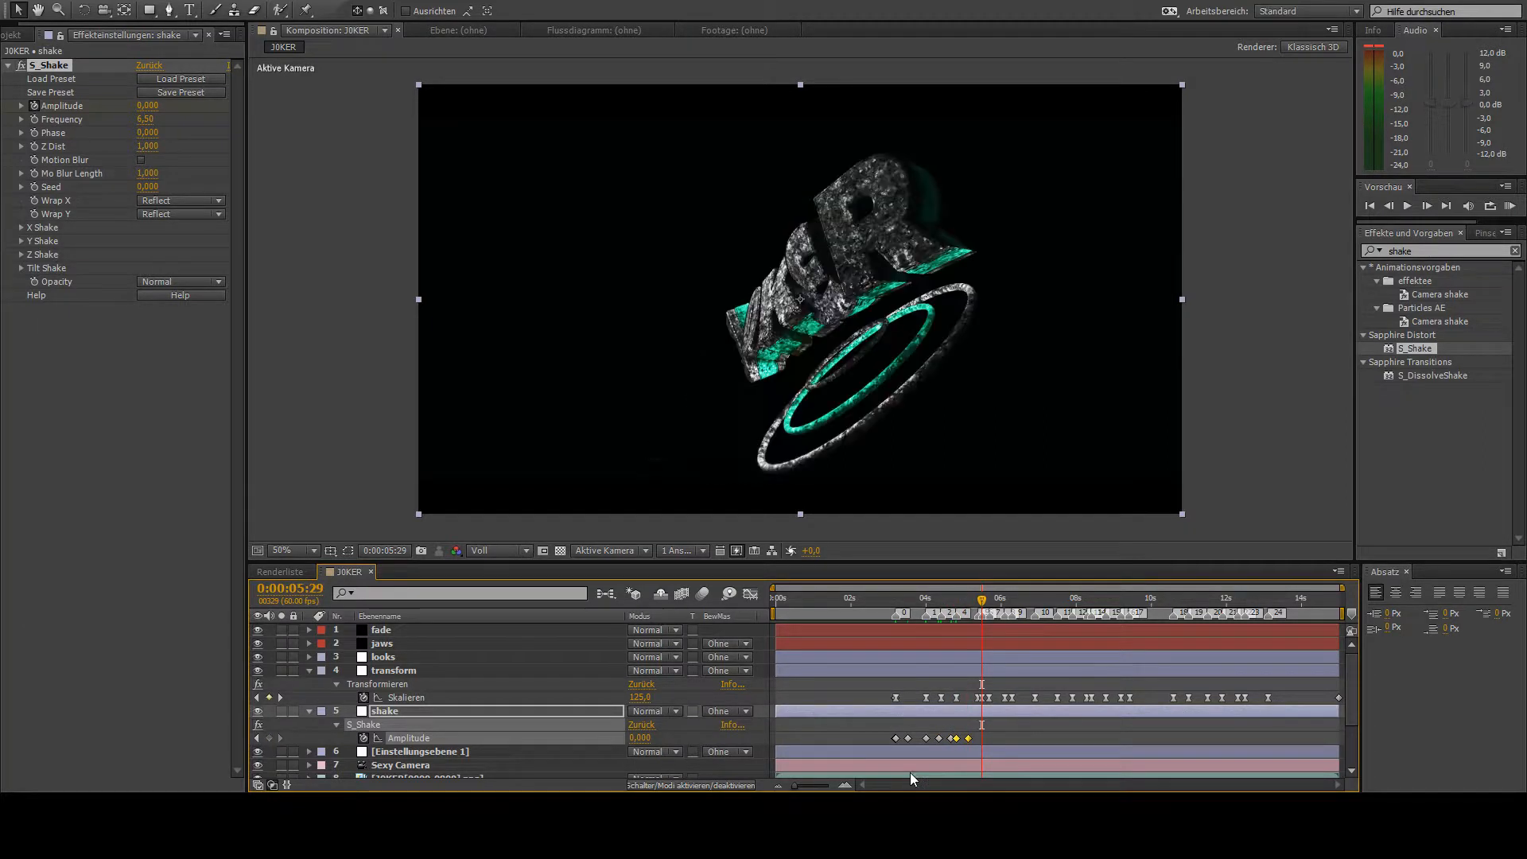
# - Paste the copied Amplitude keyframes at two scale beats between 0:00:05:29 and 0:00:06:54
pyautogui.press('k')
pyautogui.press('k')
pyautogui.press('k')
pyautogui.press('k')
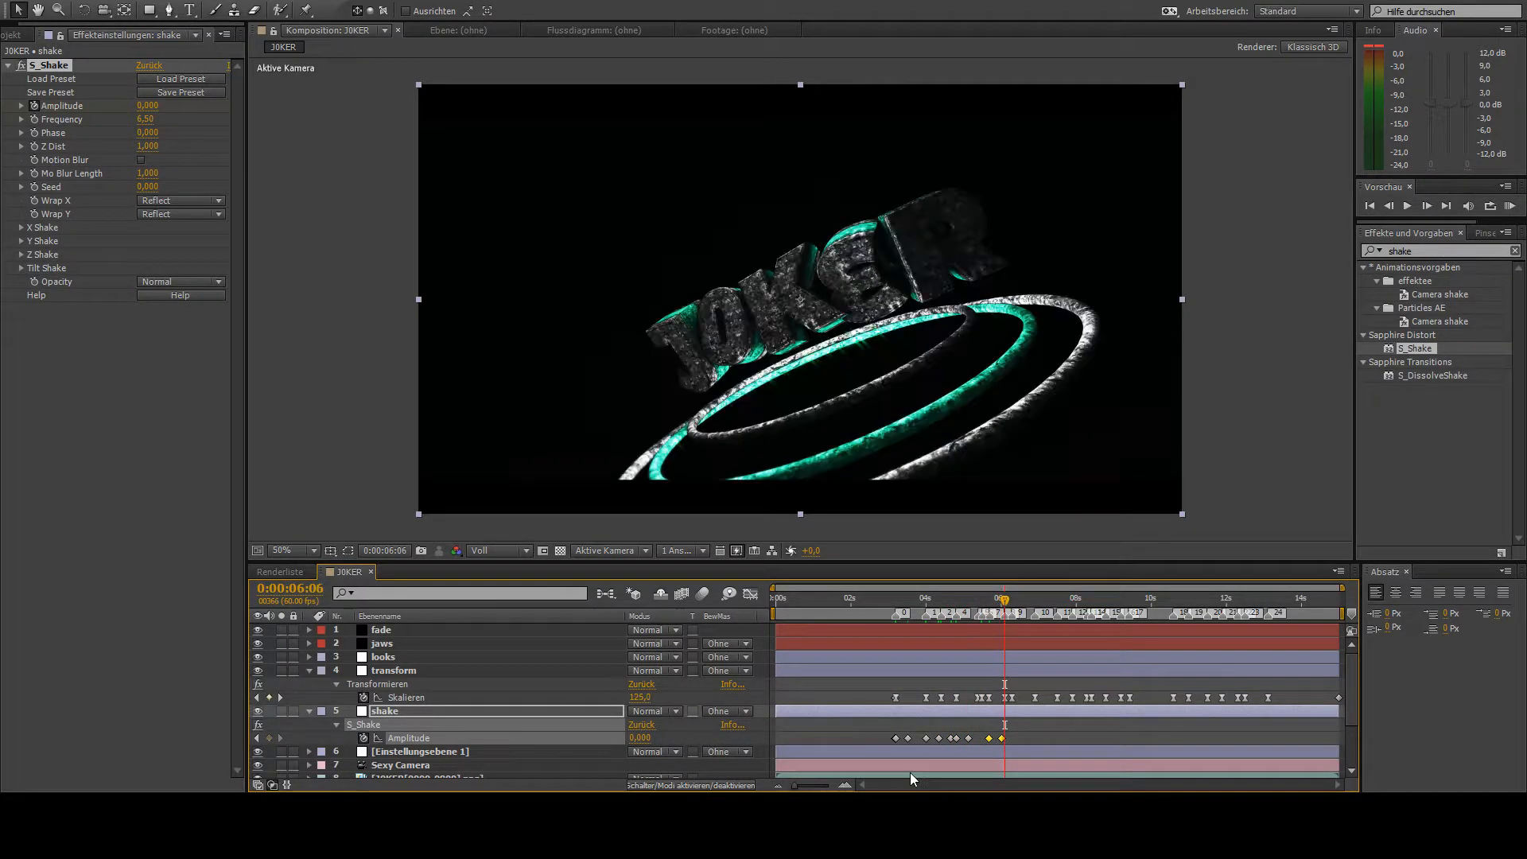
pyautogui.hotkey('ctrl', 'v')
# - Paste the copied Amplitude keyframes at the beats at 0:00:06:54 and 0:00:07:30 and at the following beat before 0:00:08:17
pyautogui.press('k')
pyautogui.press('k')
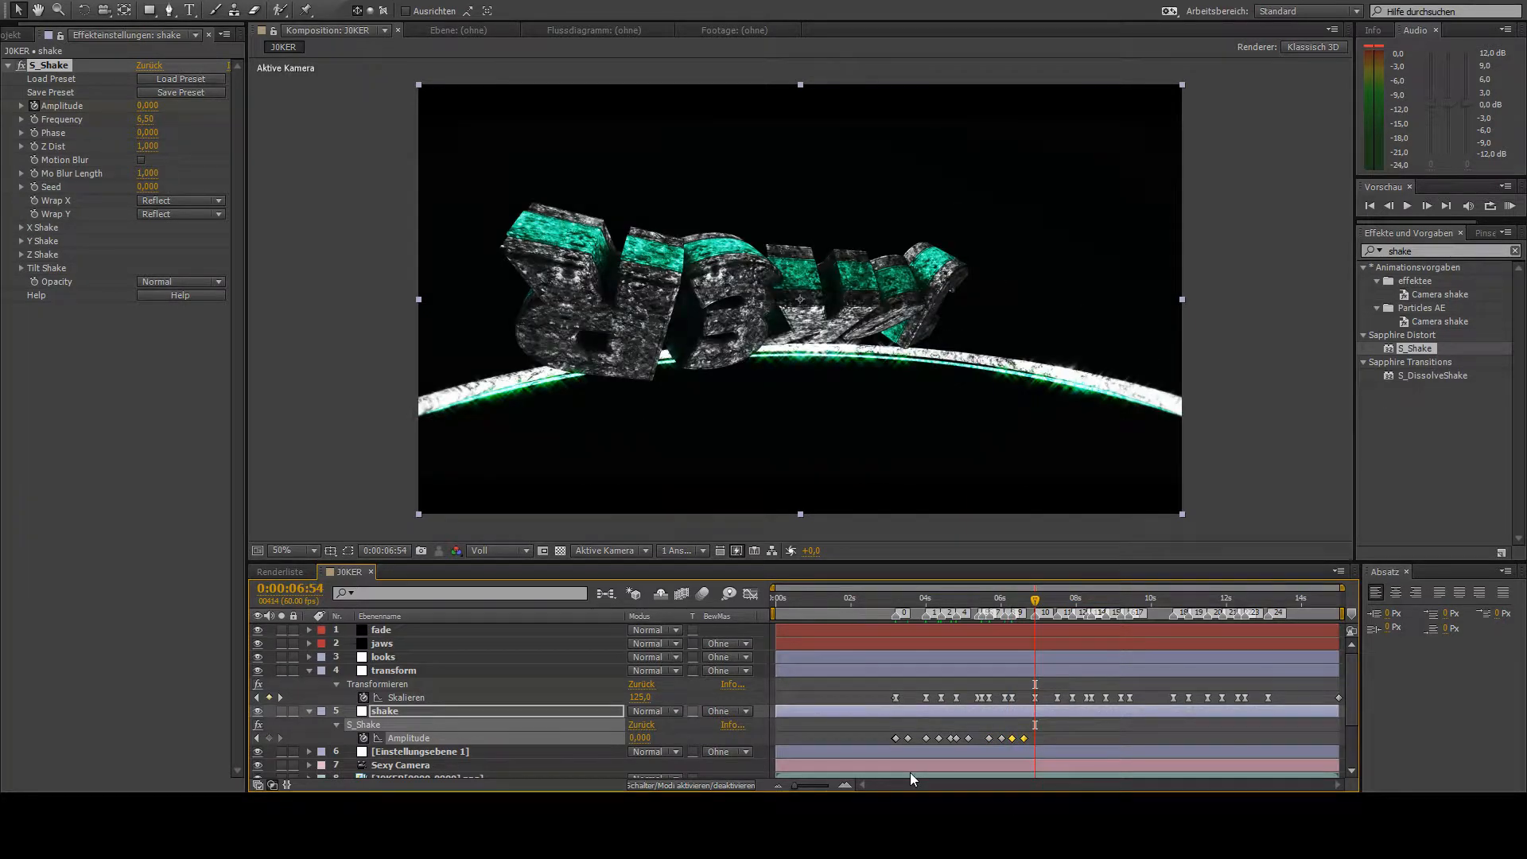
pyautogui.hotkey('ctrl', 'v')
pyautogui.press('k')
pyautogui.press('k')
pyautogui.hotkey('ctrl', 'v')
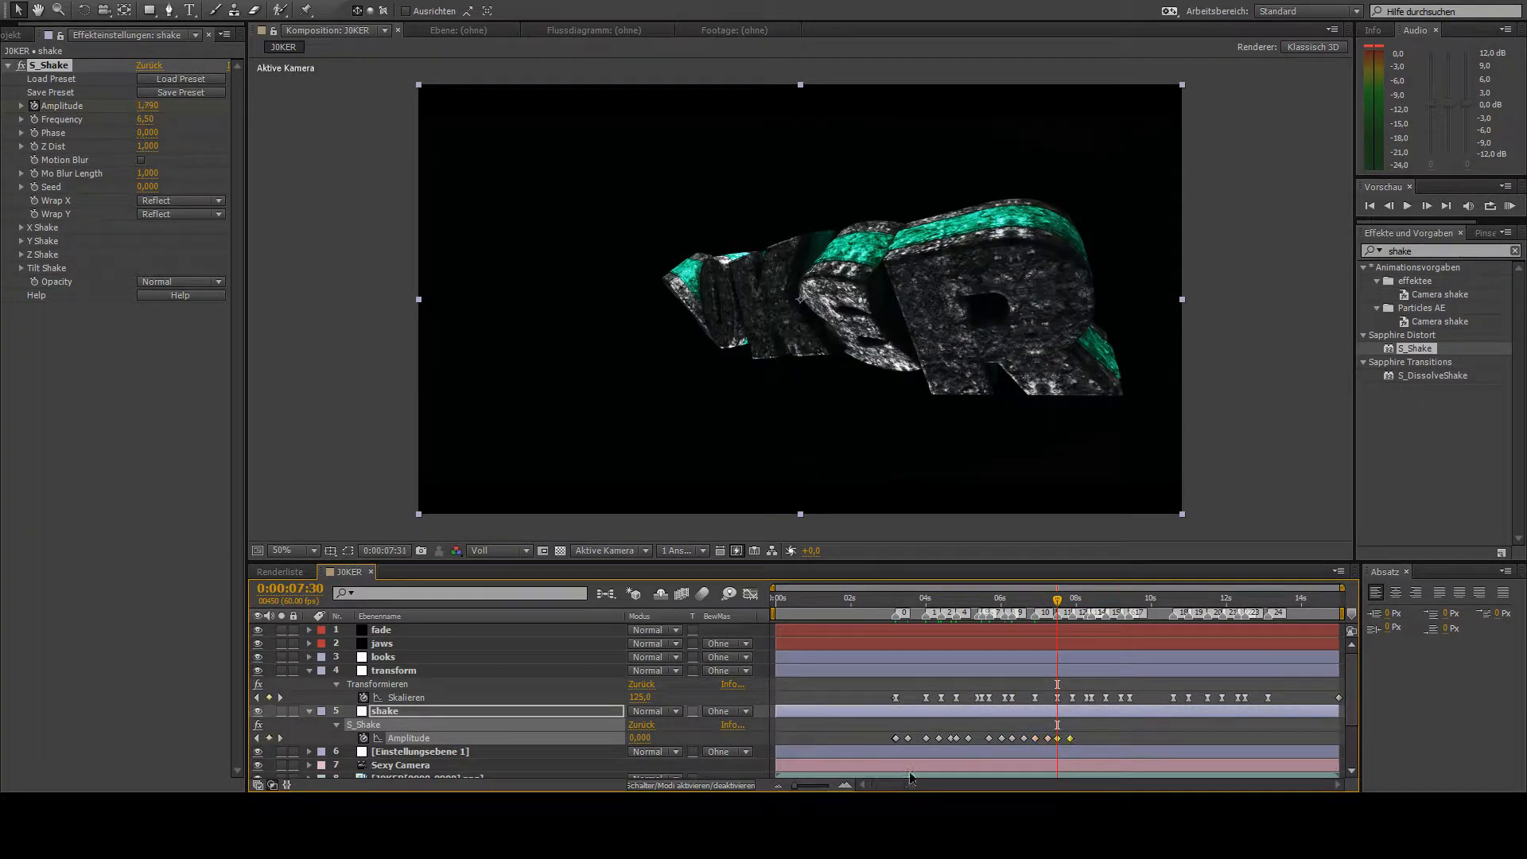
pyautogui.press('k')
pyautogui.press('k')
pyautogui.hotkey('ctrl', 'v')
# - Skip the closely spaced beats after 0:00:08:17 and paste the Amplitude keyframes at 0:00:09:26 and 0:00:10:35
pyautogui.press('k')
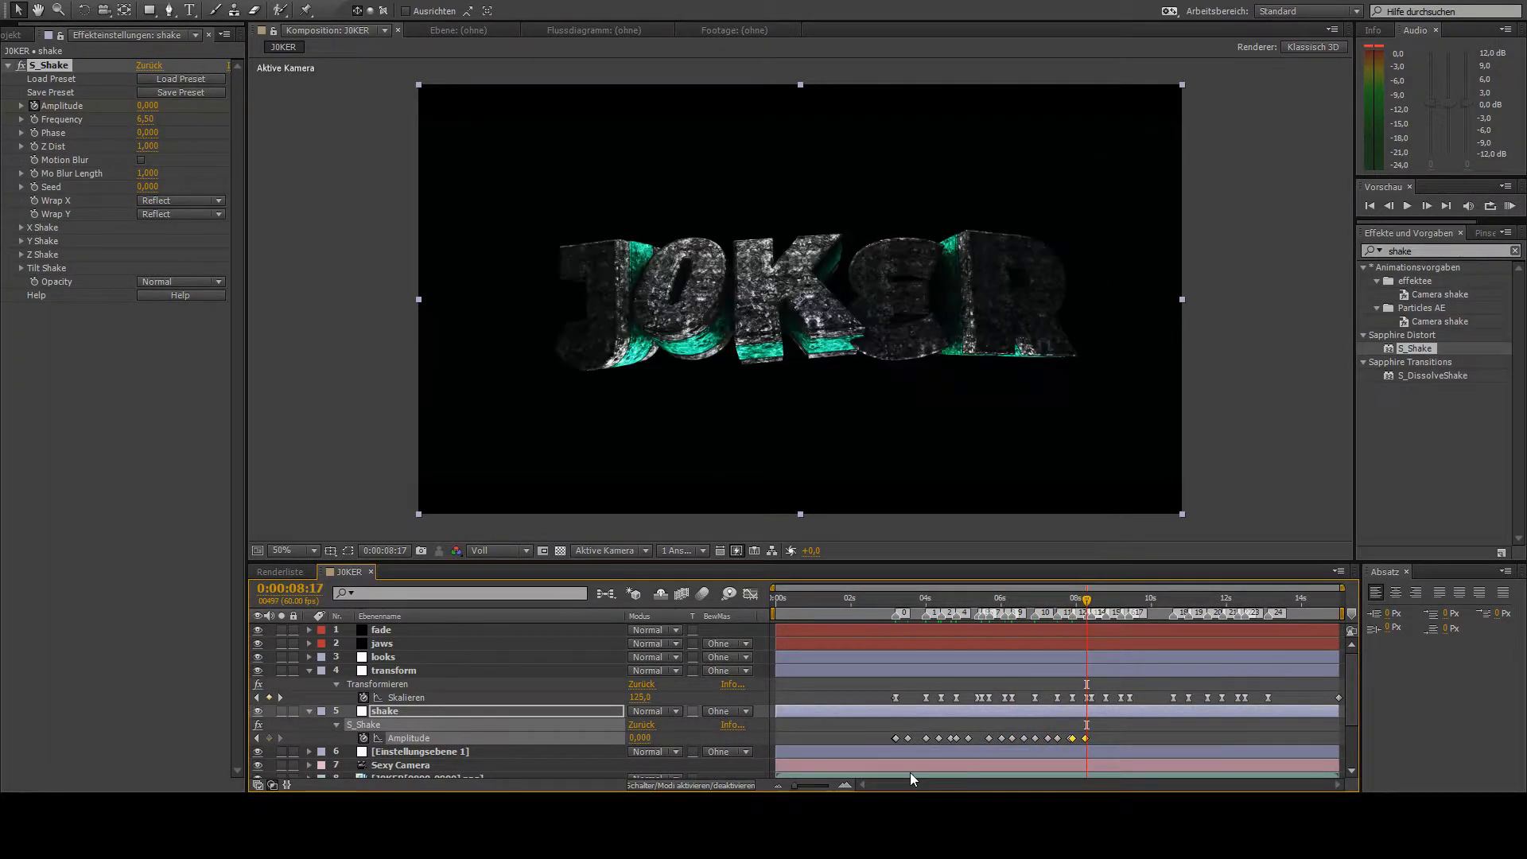
pyautogui.press('k')
pyautogui.press('k')
pyautogui.press('k')
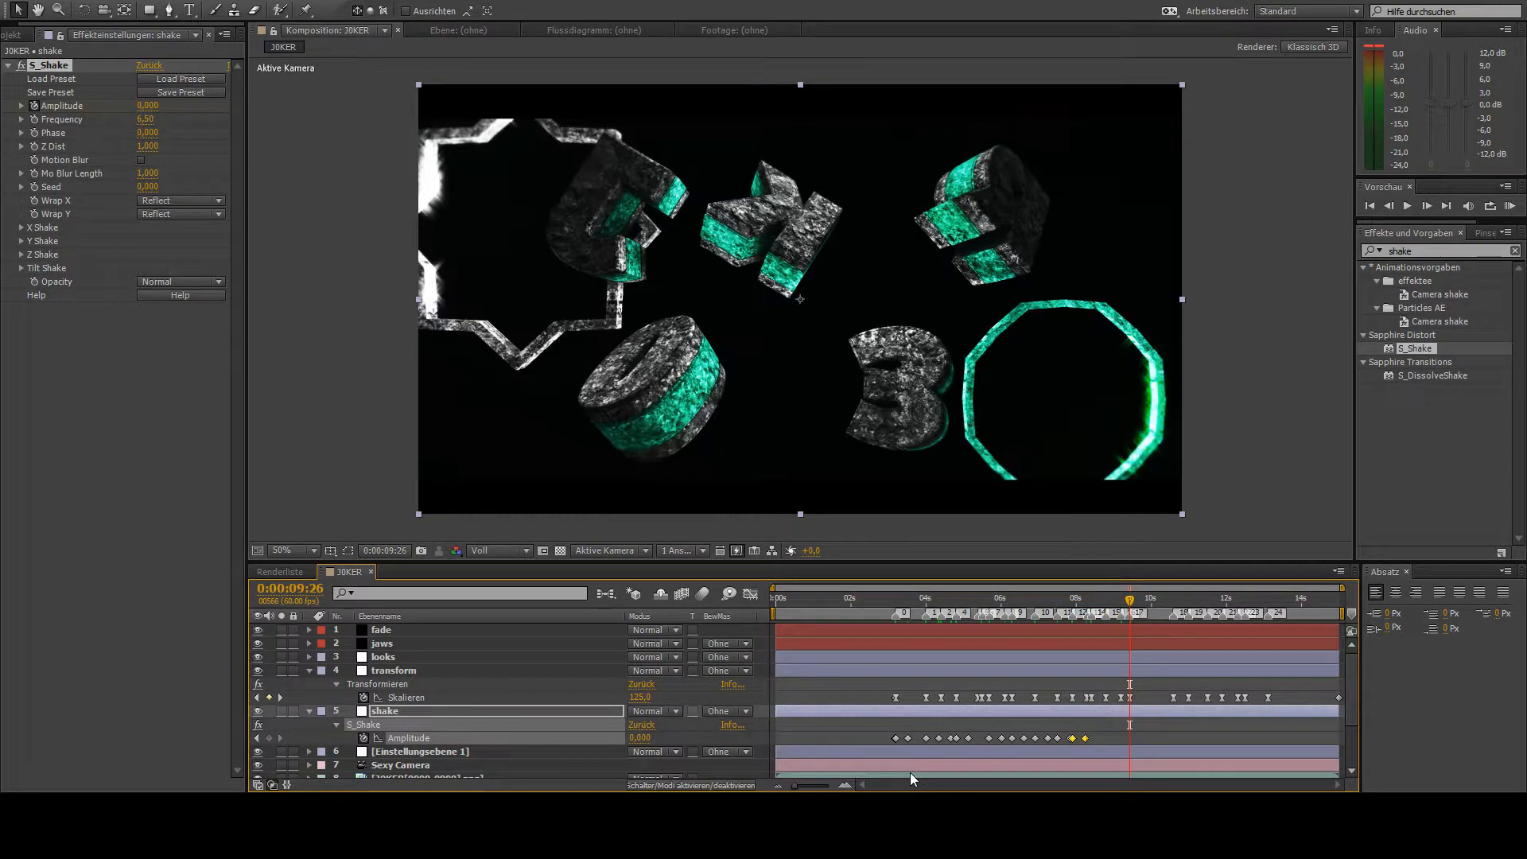
pyautogui.hotkey('ctrl', 'v')
# - Paste the Amplitude keyframes at the next beat after 0:00:10:35 and at 0:00:11:30, 0:00:11:53, 0:00:12:30 and 0:00:13:07
pyautogui.press('k')
pyautogui.press('k')
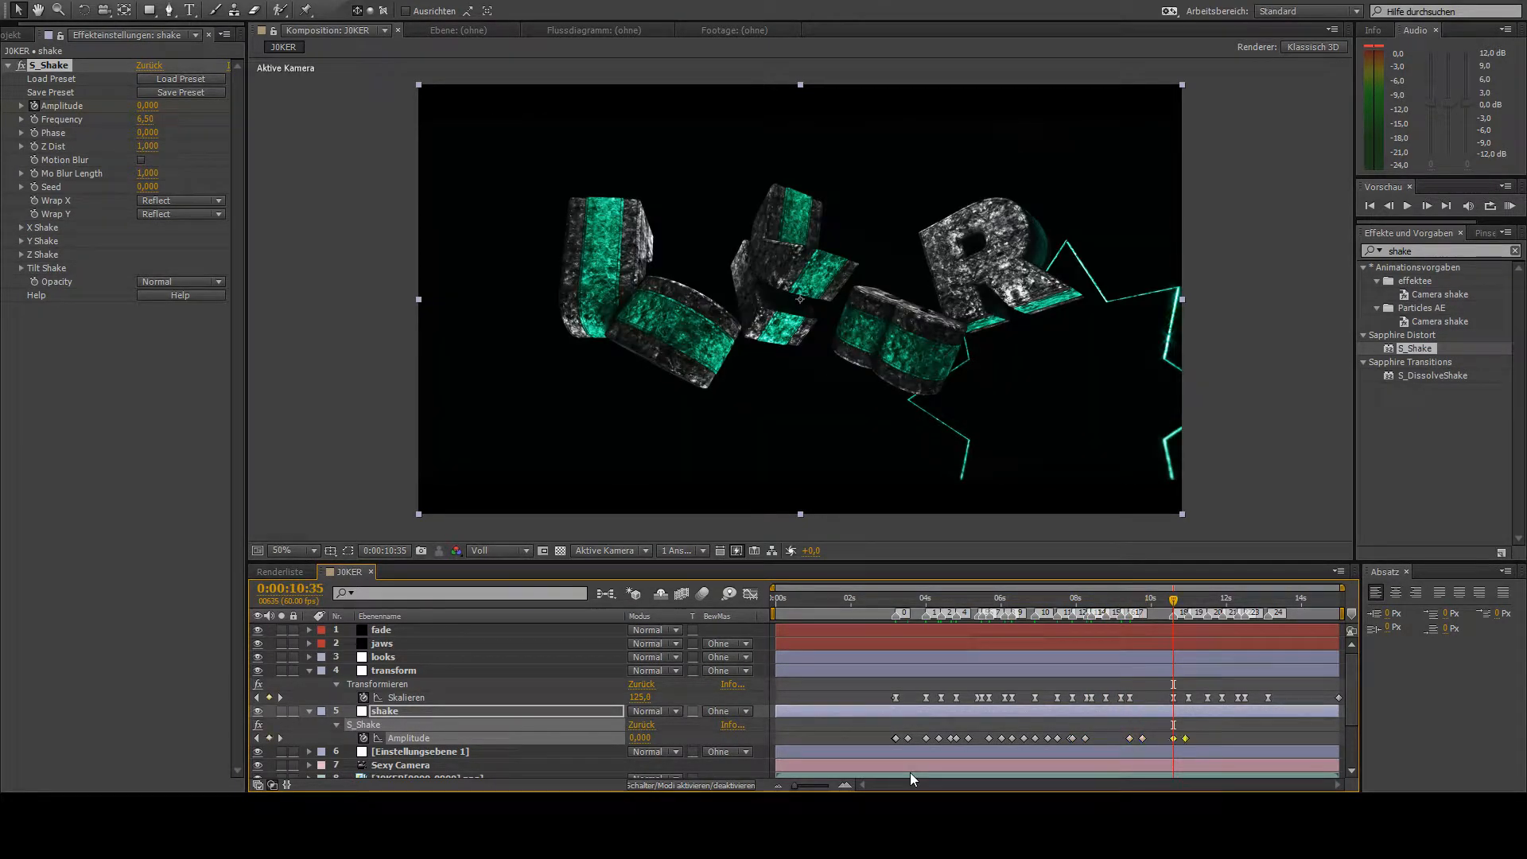
pyautogui.hotkey('ctrl', 'v')
pyautogui.press('k')
pyautogui.press('k')
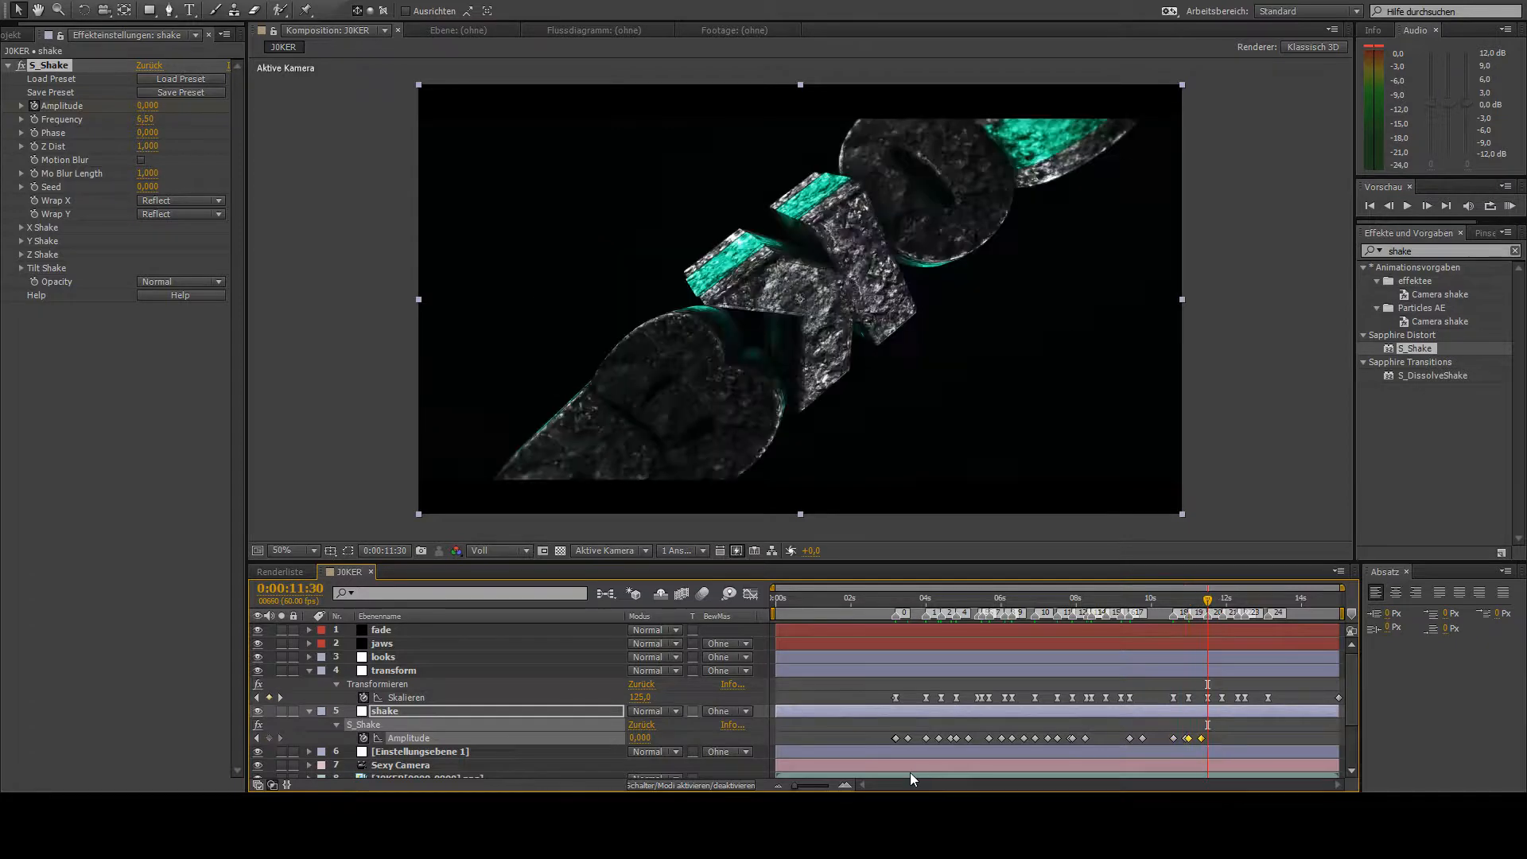
pyautogui.press('k')
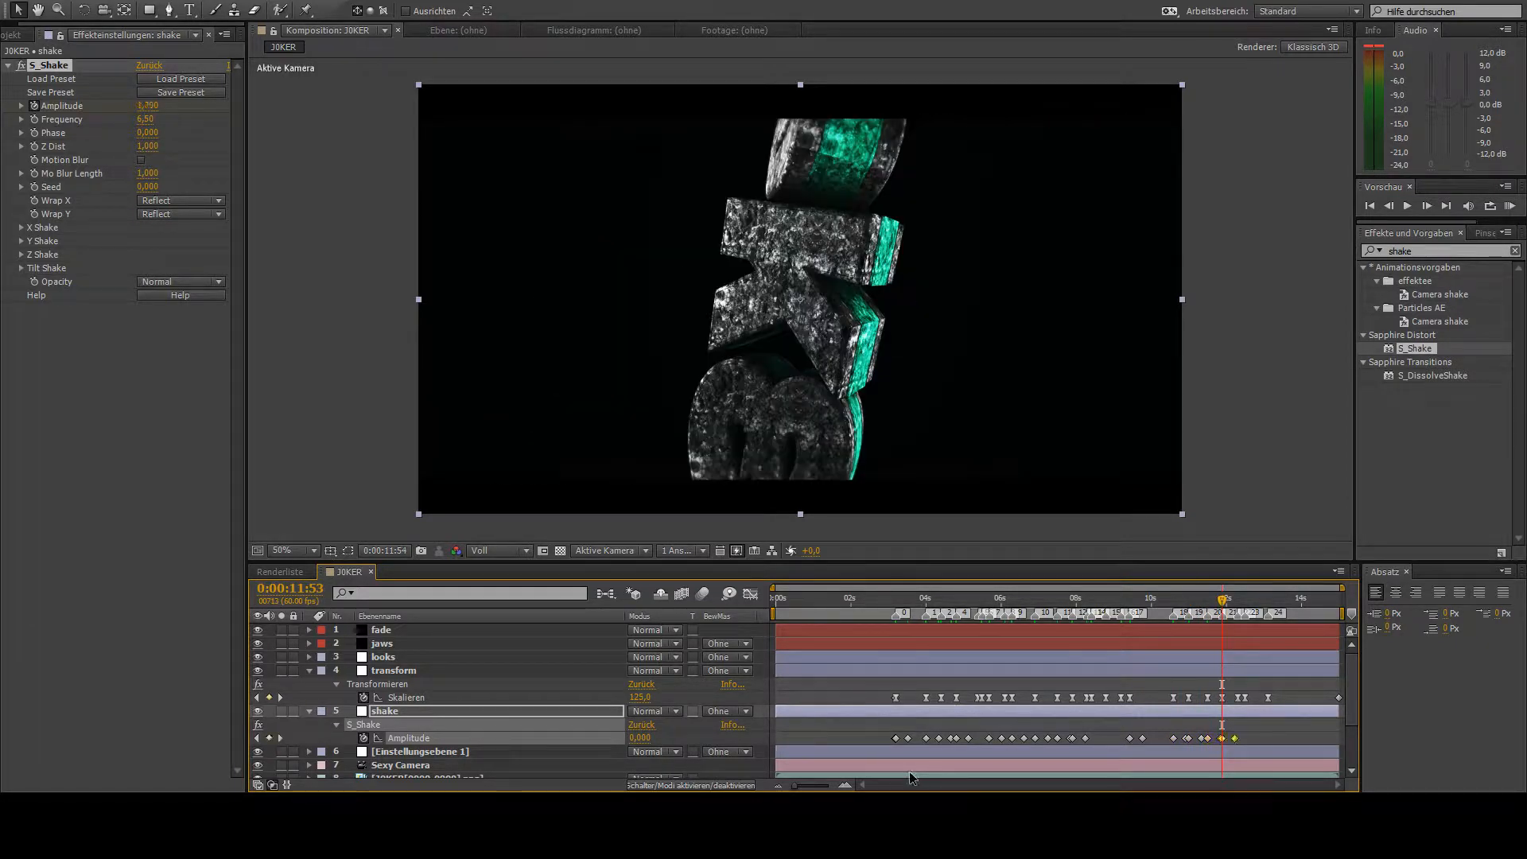
pyautogui.press('k')
pyautogui.press('k')
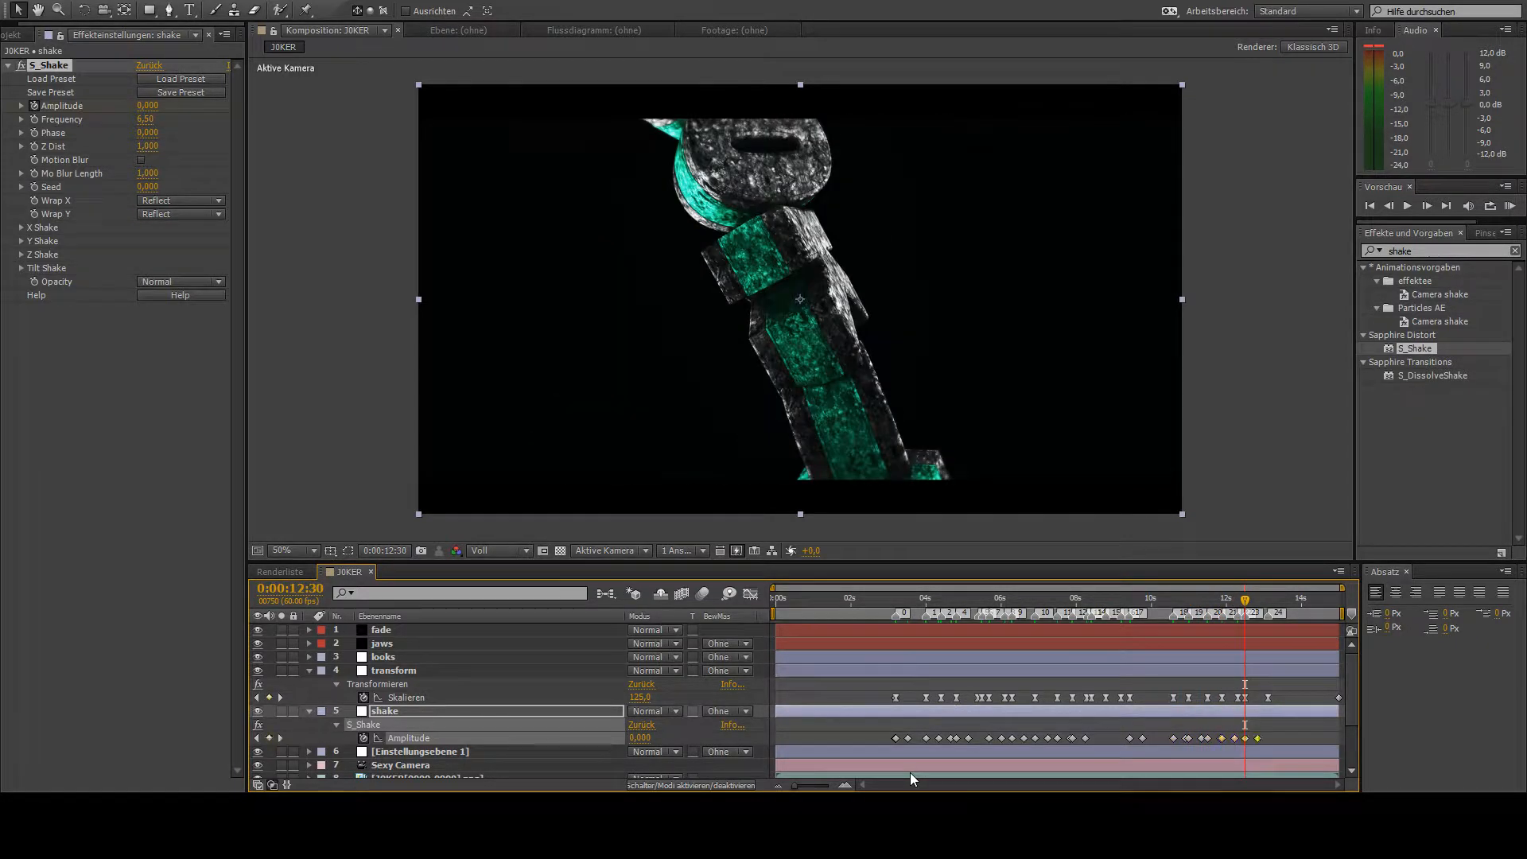
pyautogui.press('k')
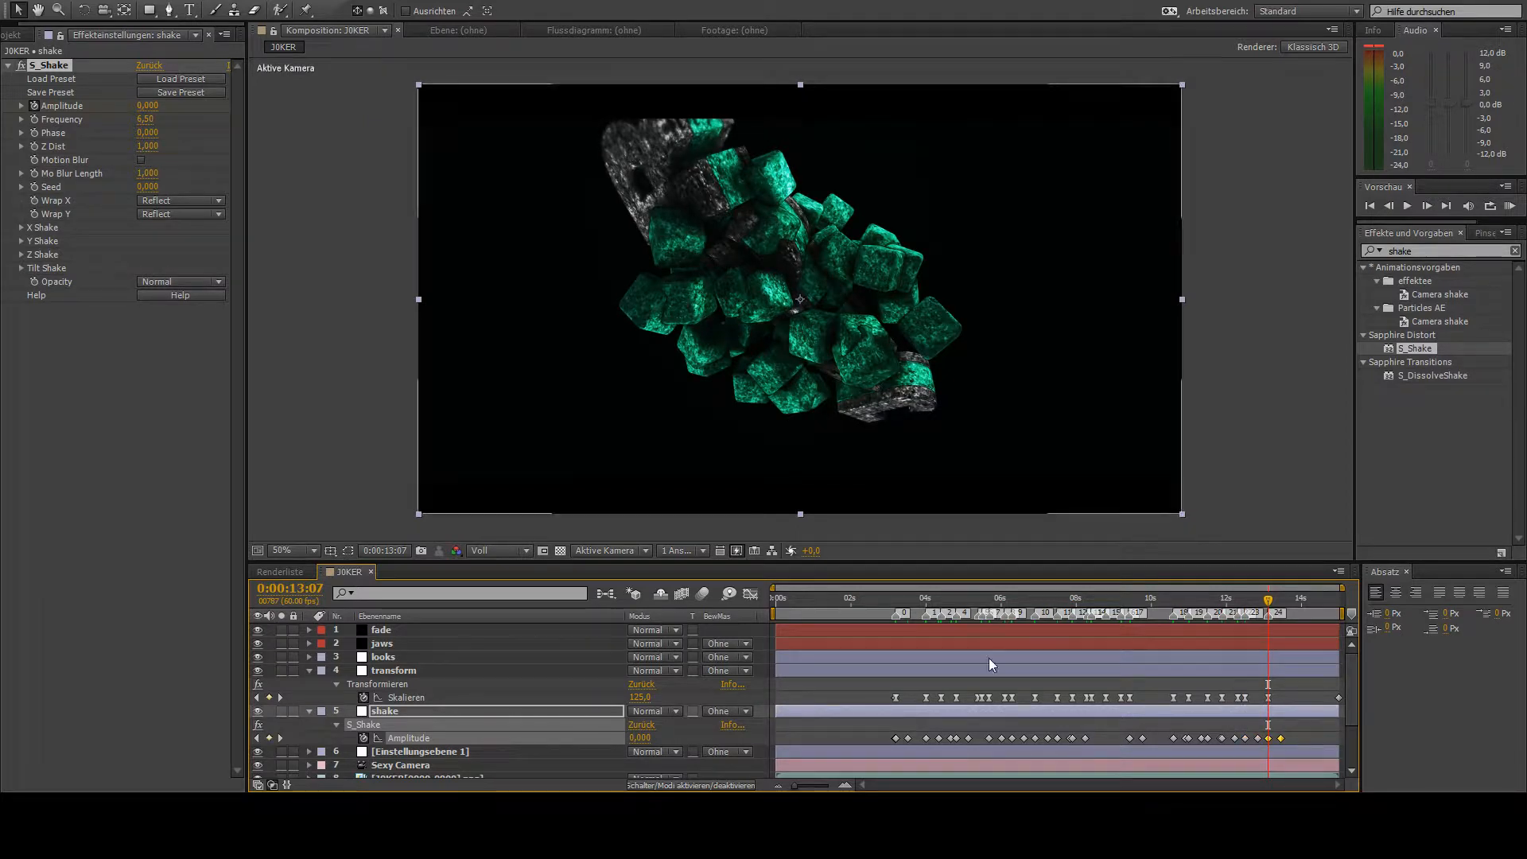
# - Keyframe a short shake with Amplitude 0 at 0:00:05:22, 1,790 at 0:00:05:23 and 0 at 0:00:05:28
pyautogui.moveTo(930, 600); pyautogui.dragTo(977, 634)
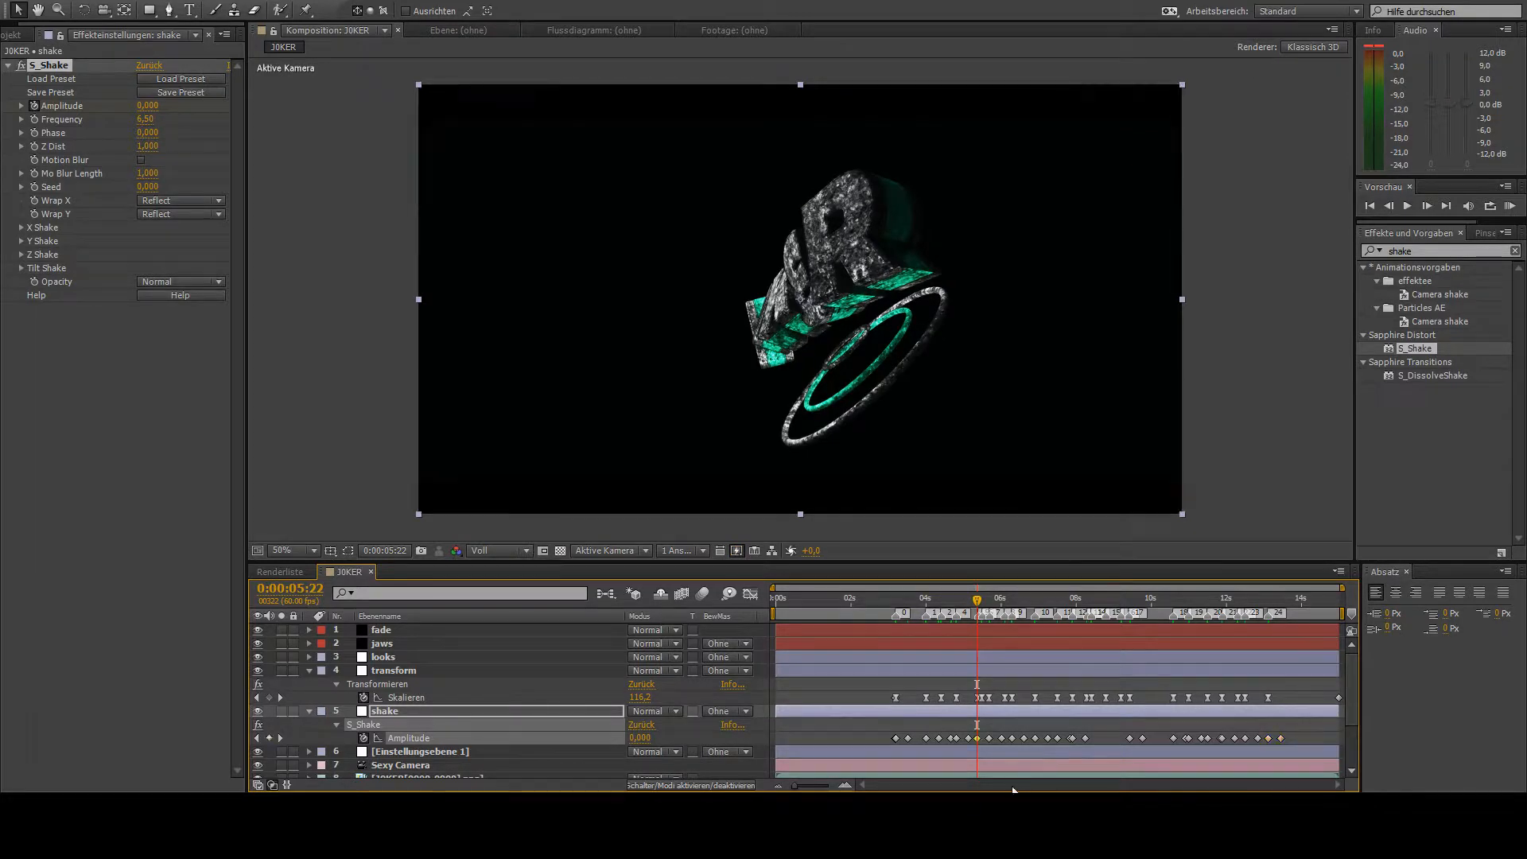
pyautogui.hotkey('ctrl', 'v')
pyautogui.click(1426, 205)
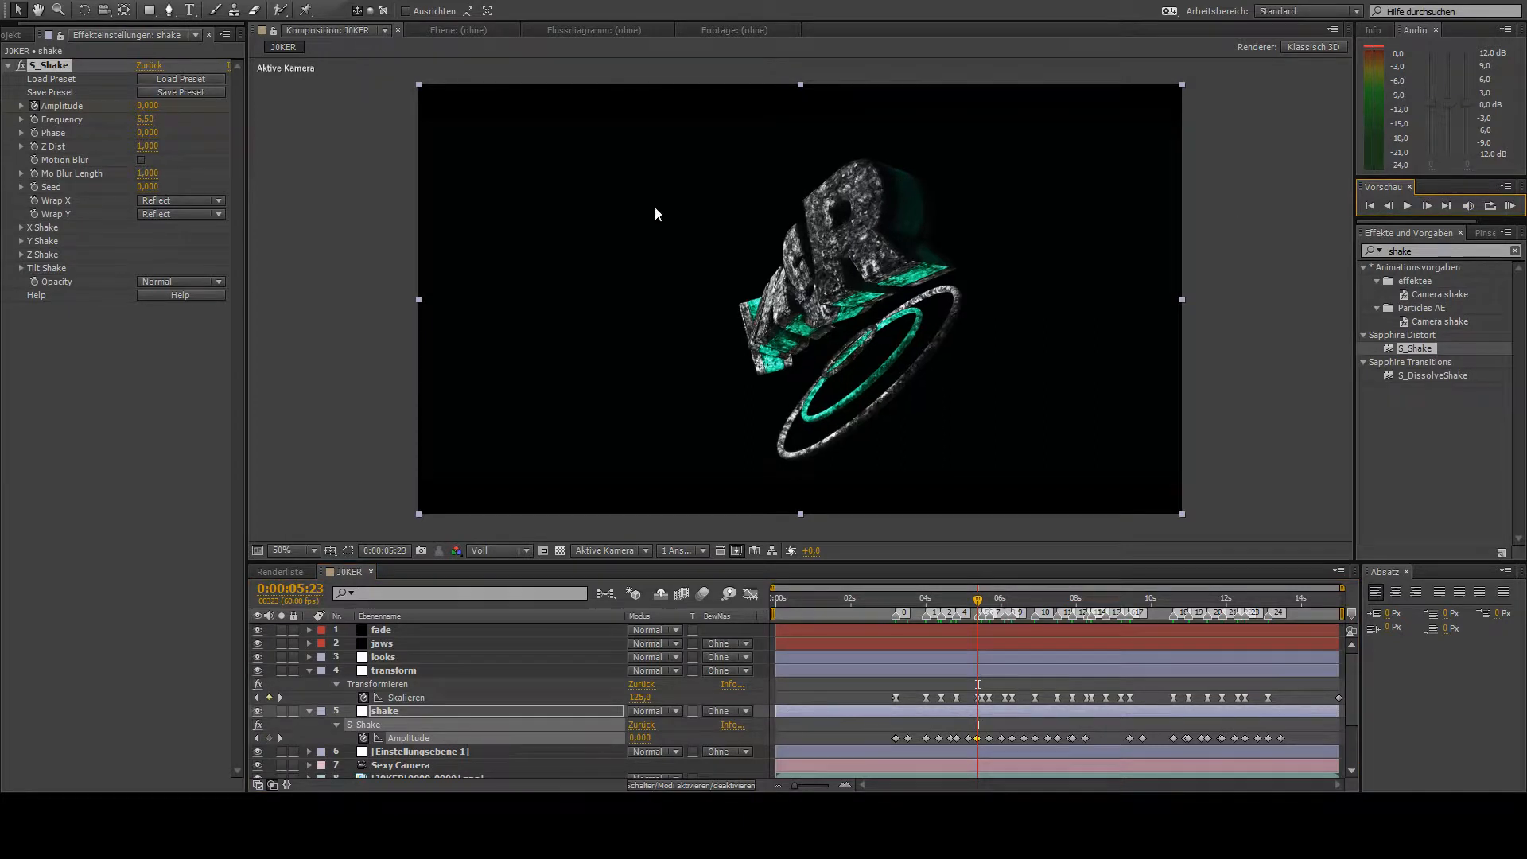
pyautogui.click(146, 106)
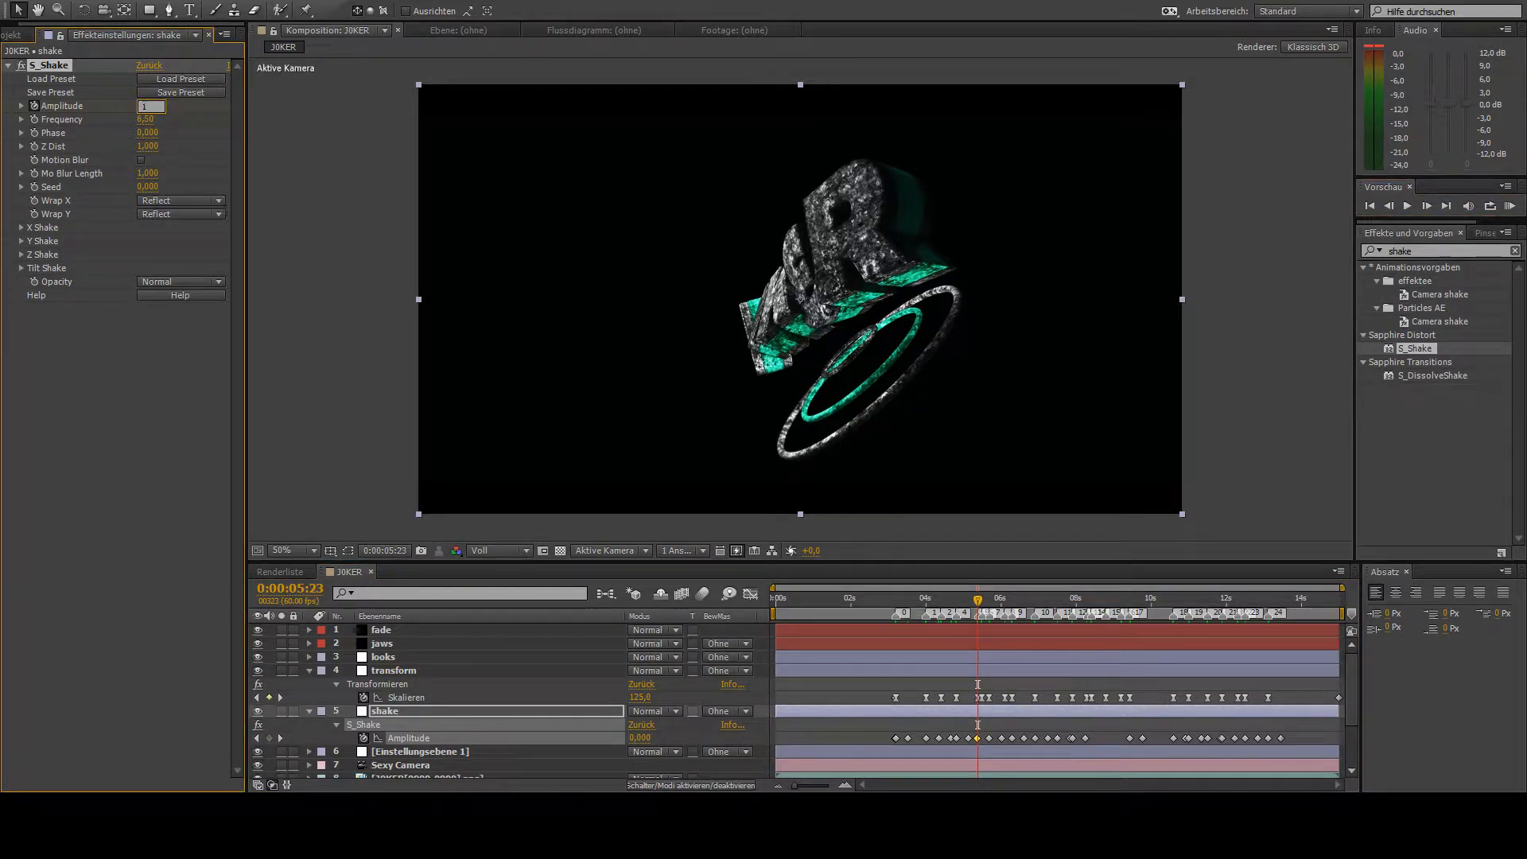
pyautogui.press('Return')
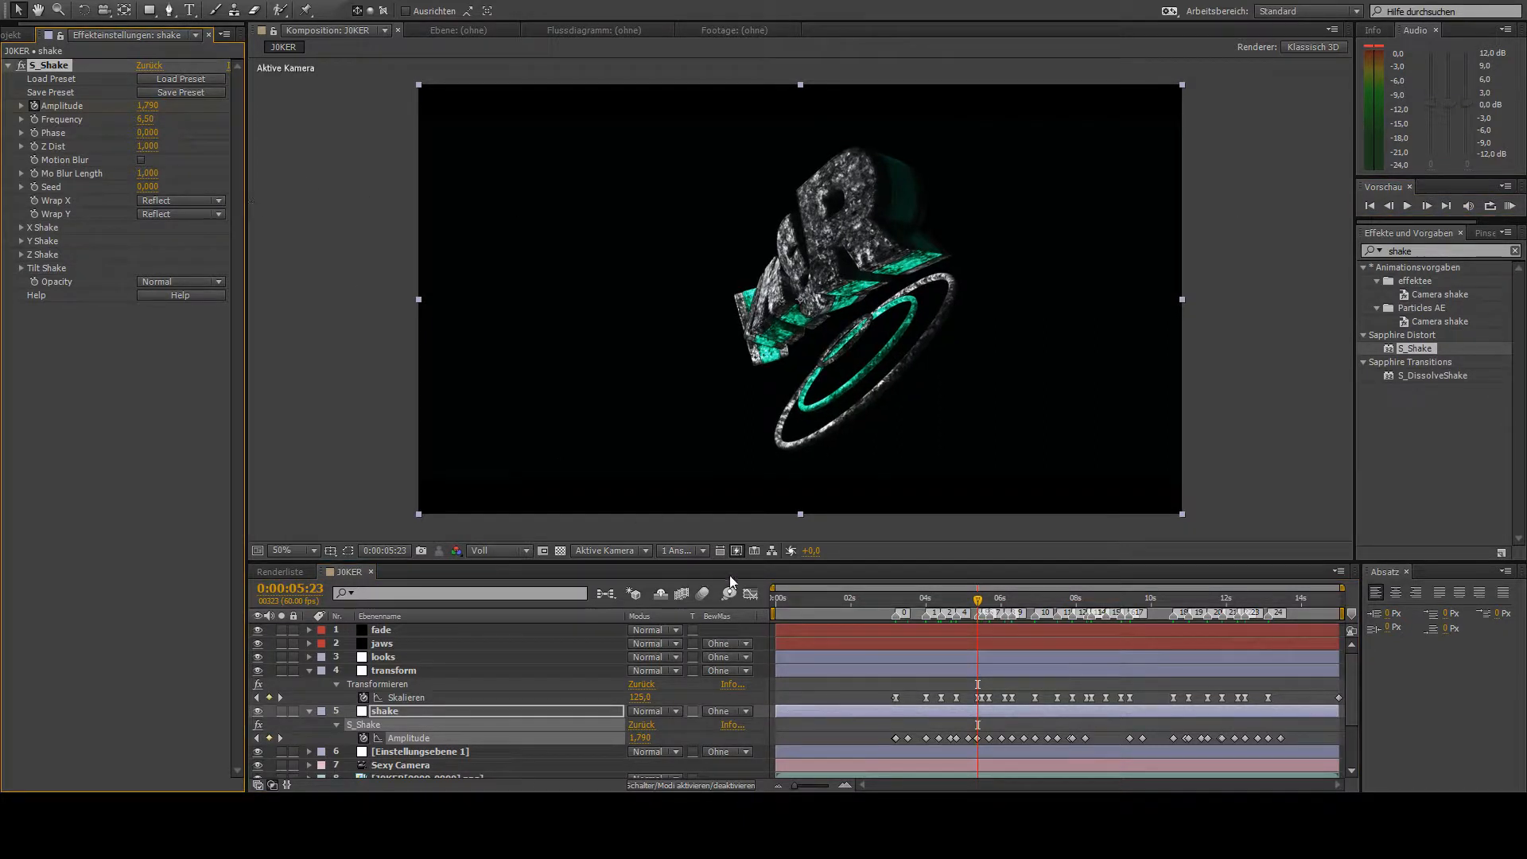
pyautogui.click(1426, 205)
pyautogui.click(1426, 206)
pyautogui.click(1426, 205)
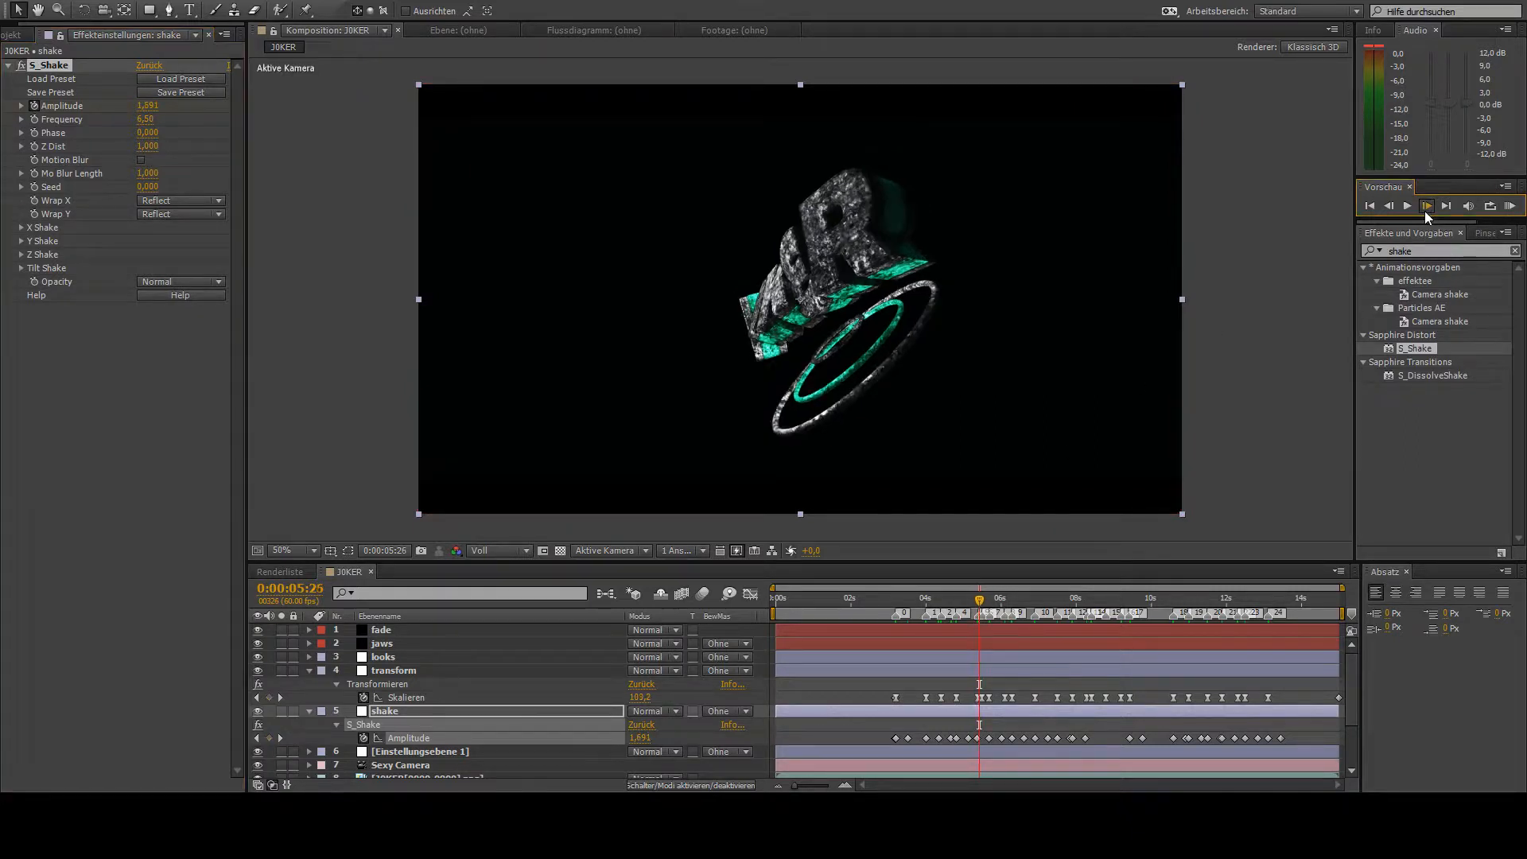
pyautogui.click(1427, 207)
pyautogui.click(1426, 207)
pyautogui.moveTo(149, 108); pyautogui.dragTo(18, 117)
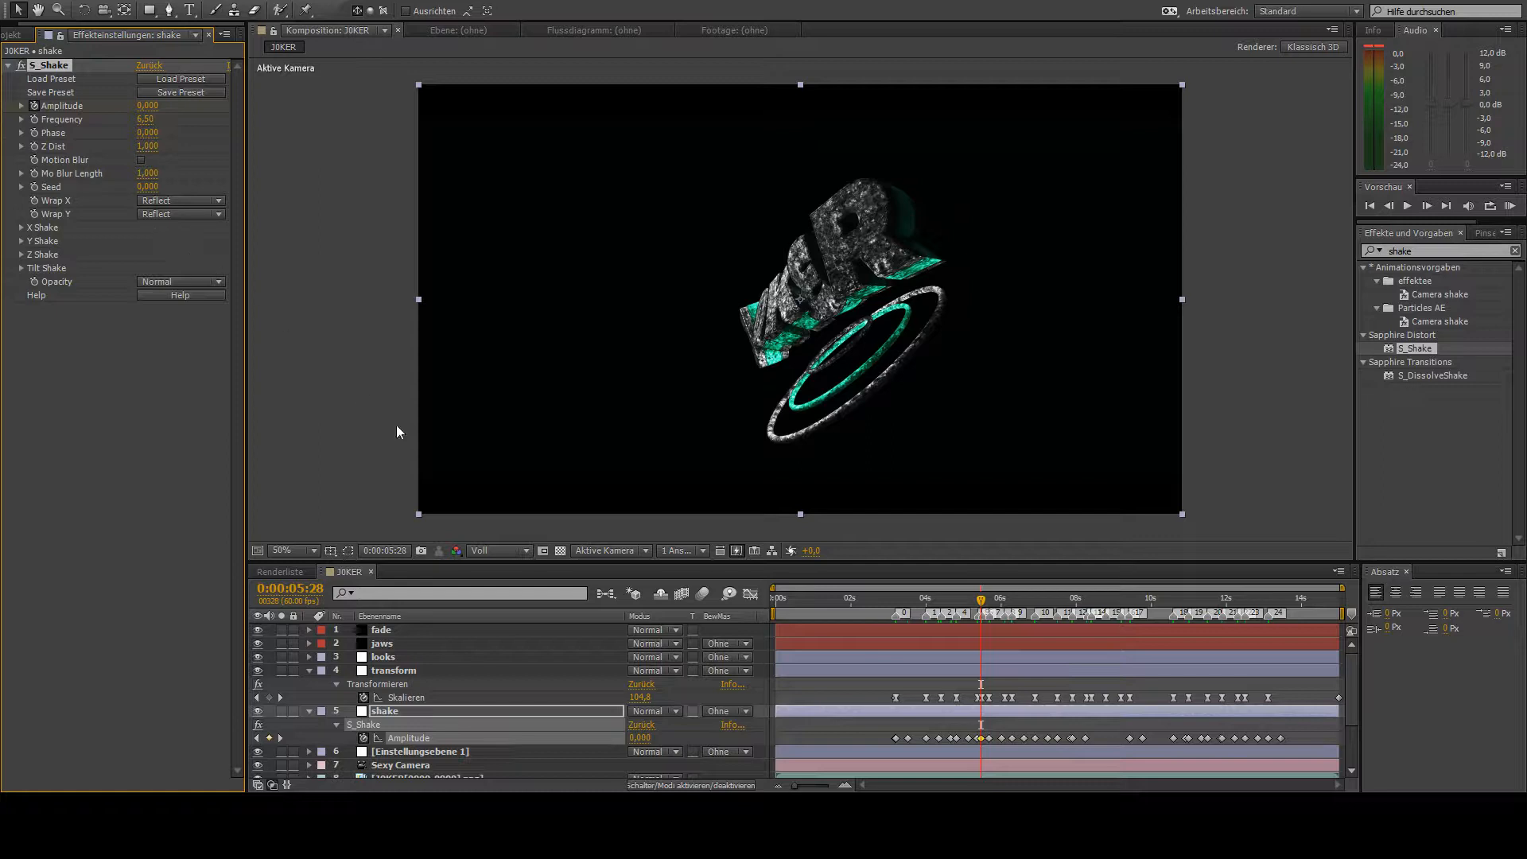
# - Copy the short Amplitude keyframe group from 0:00:05:22 to the pair of close scale beats starting at 0:00:08:17
pyautogui.click(981, 739)
pyautogui.moveTo(982, 740); pyautogui.dragTo(984, 742)
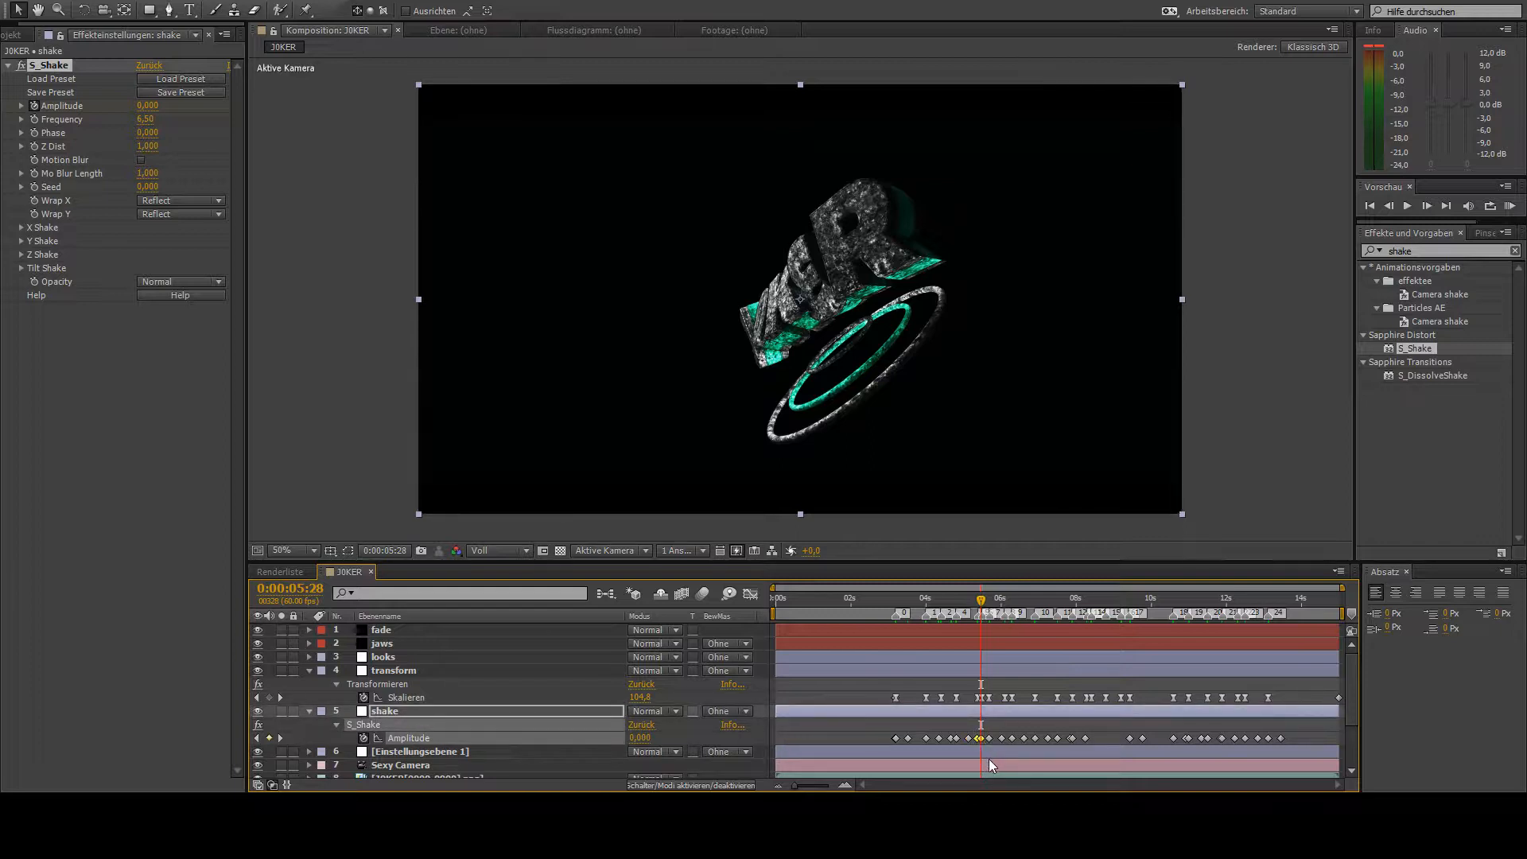
pyautogui.moveTo(995, 611); pyautogui.dragTo(1086, 647)
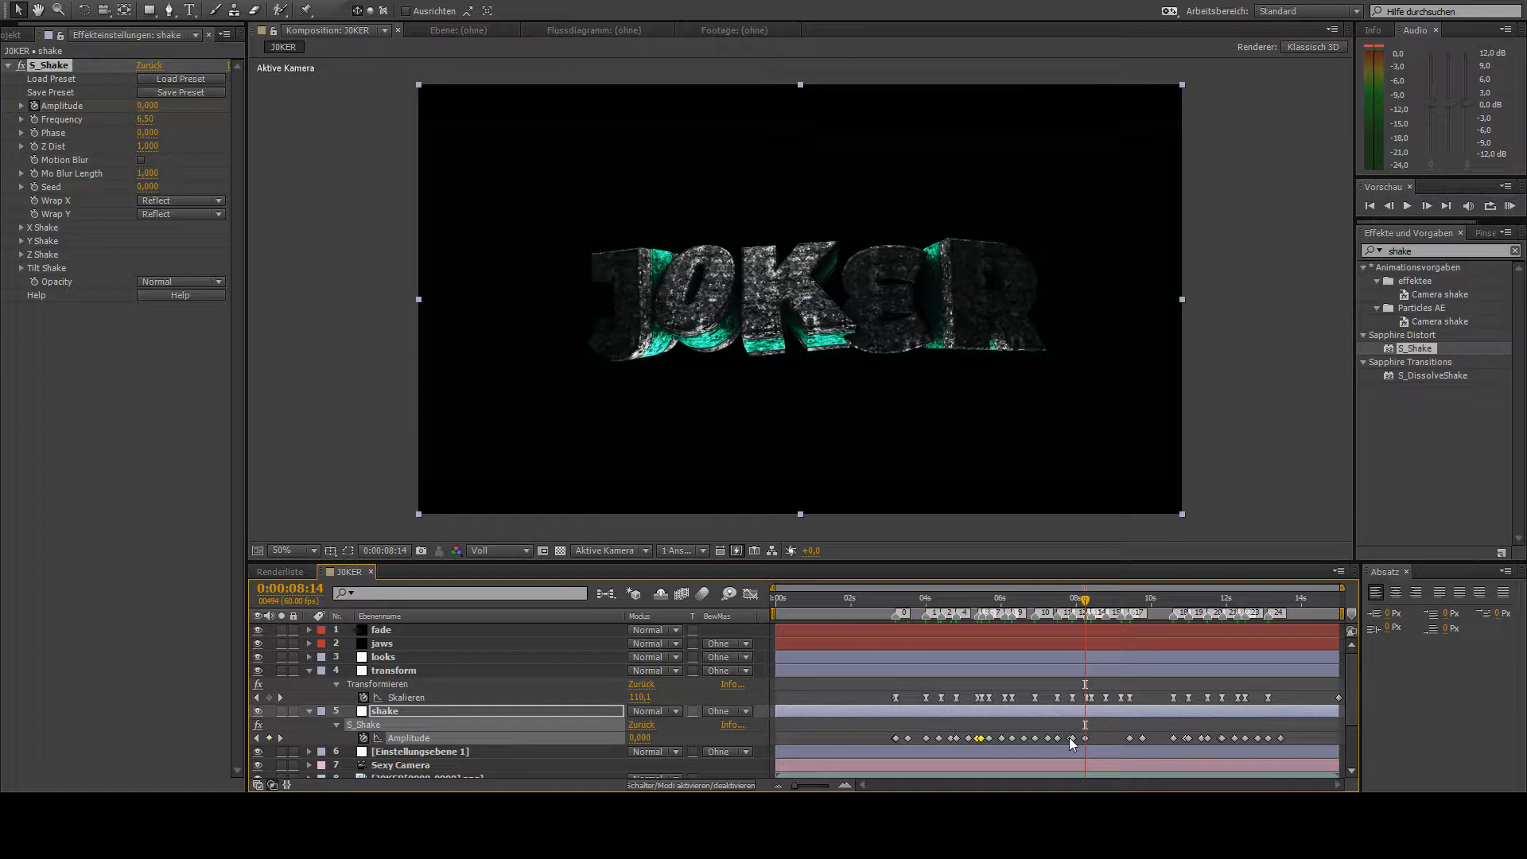
pyautogui.hotkey('ctrl', 'v')
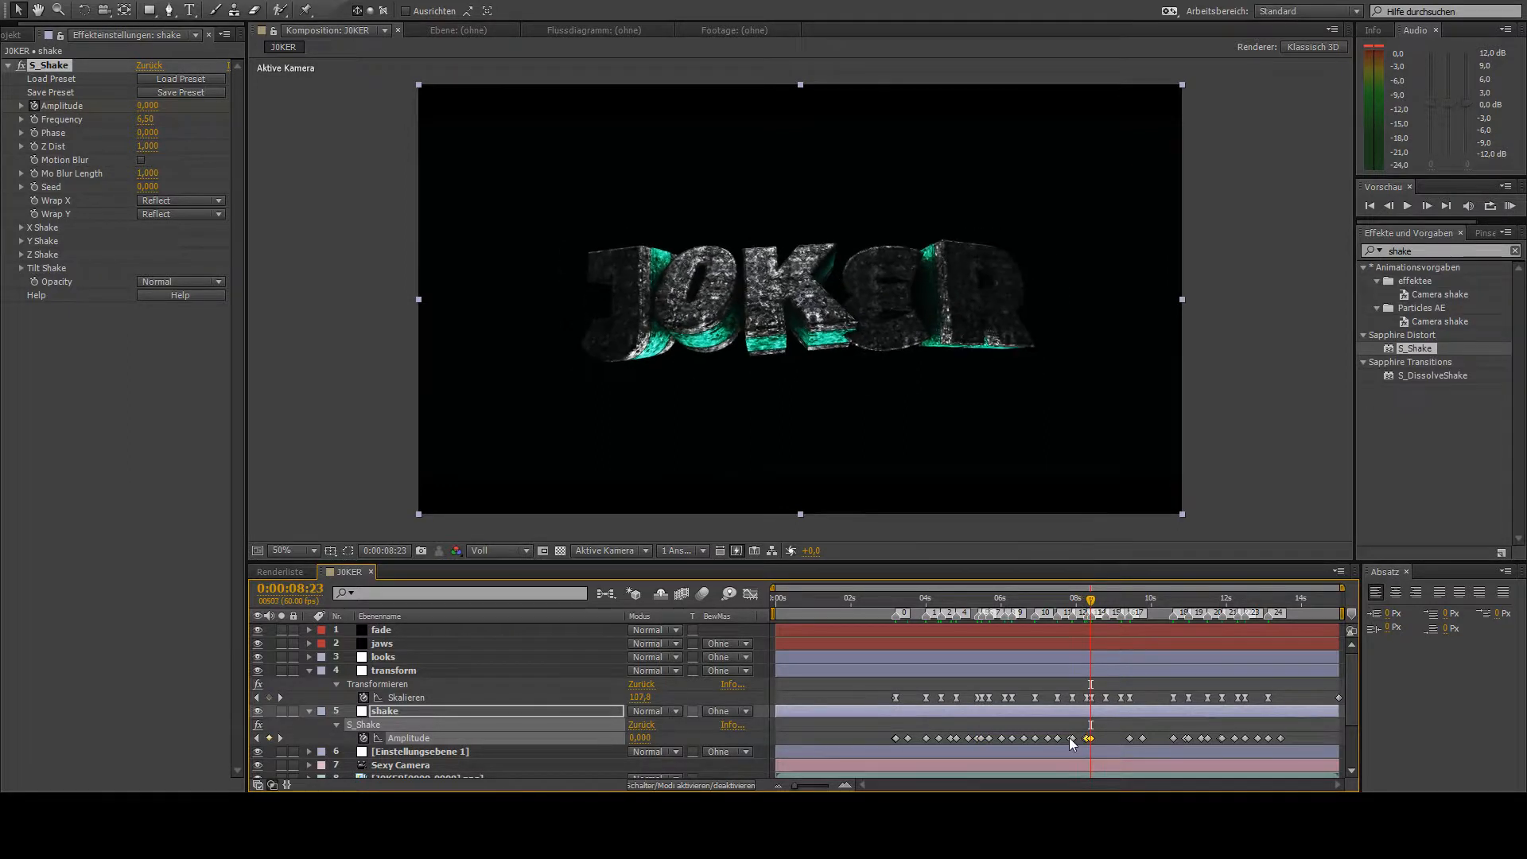
pyautogui.hotkey('ctrl', 'v')
# - Paste the short Amplitude keyframe group at the beats at 0:00:08:47 and 0:00:09:12
pyautogui.press('k')
pyautogui.press('k')
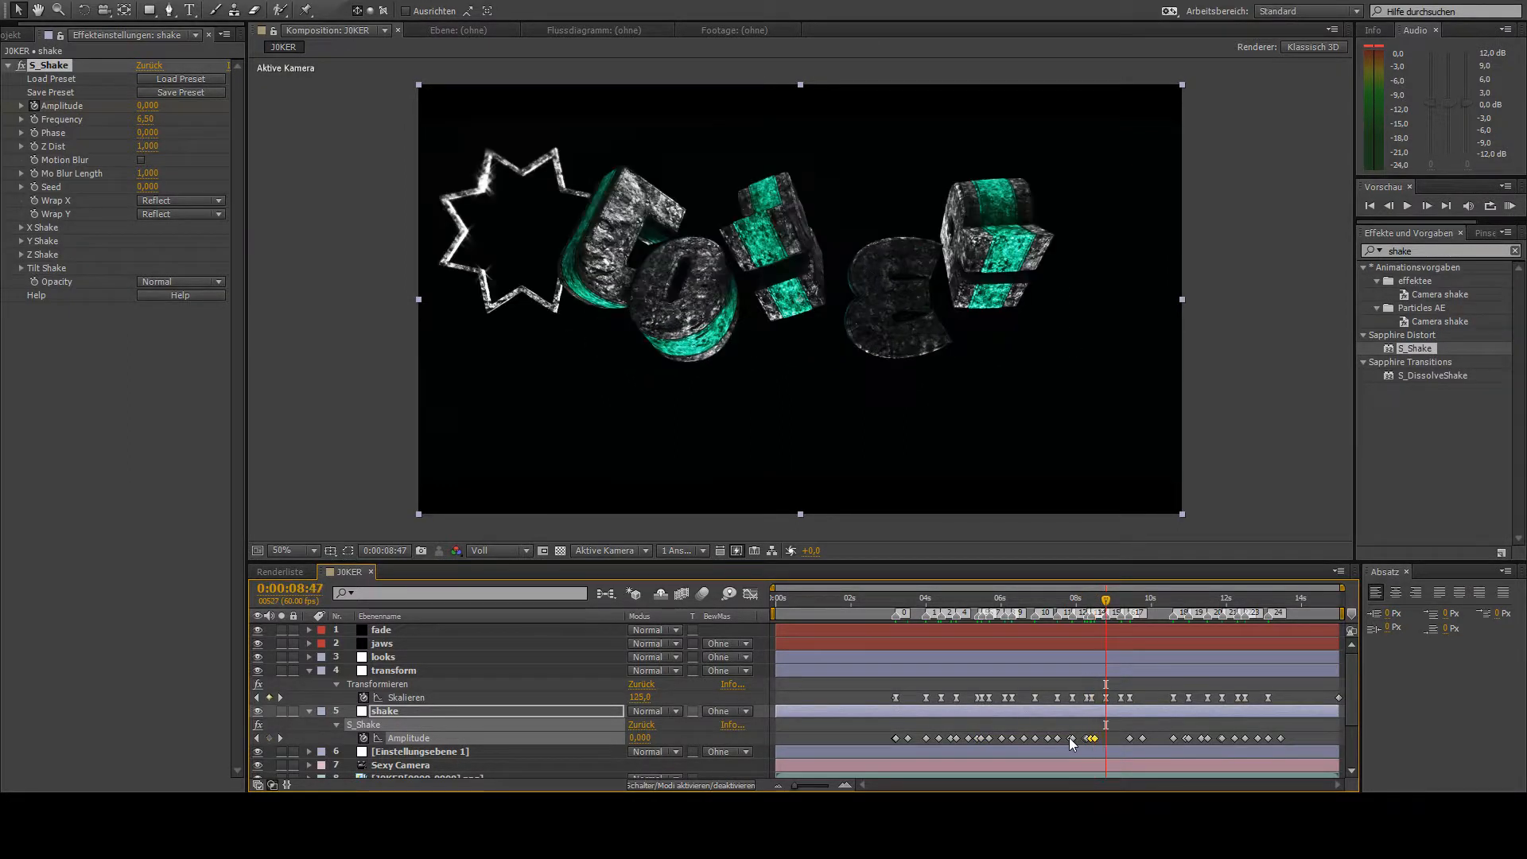
pyautogui.hotkey('ctrl', 'v')
pyautogui.press('k')
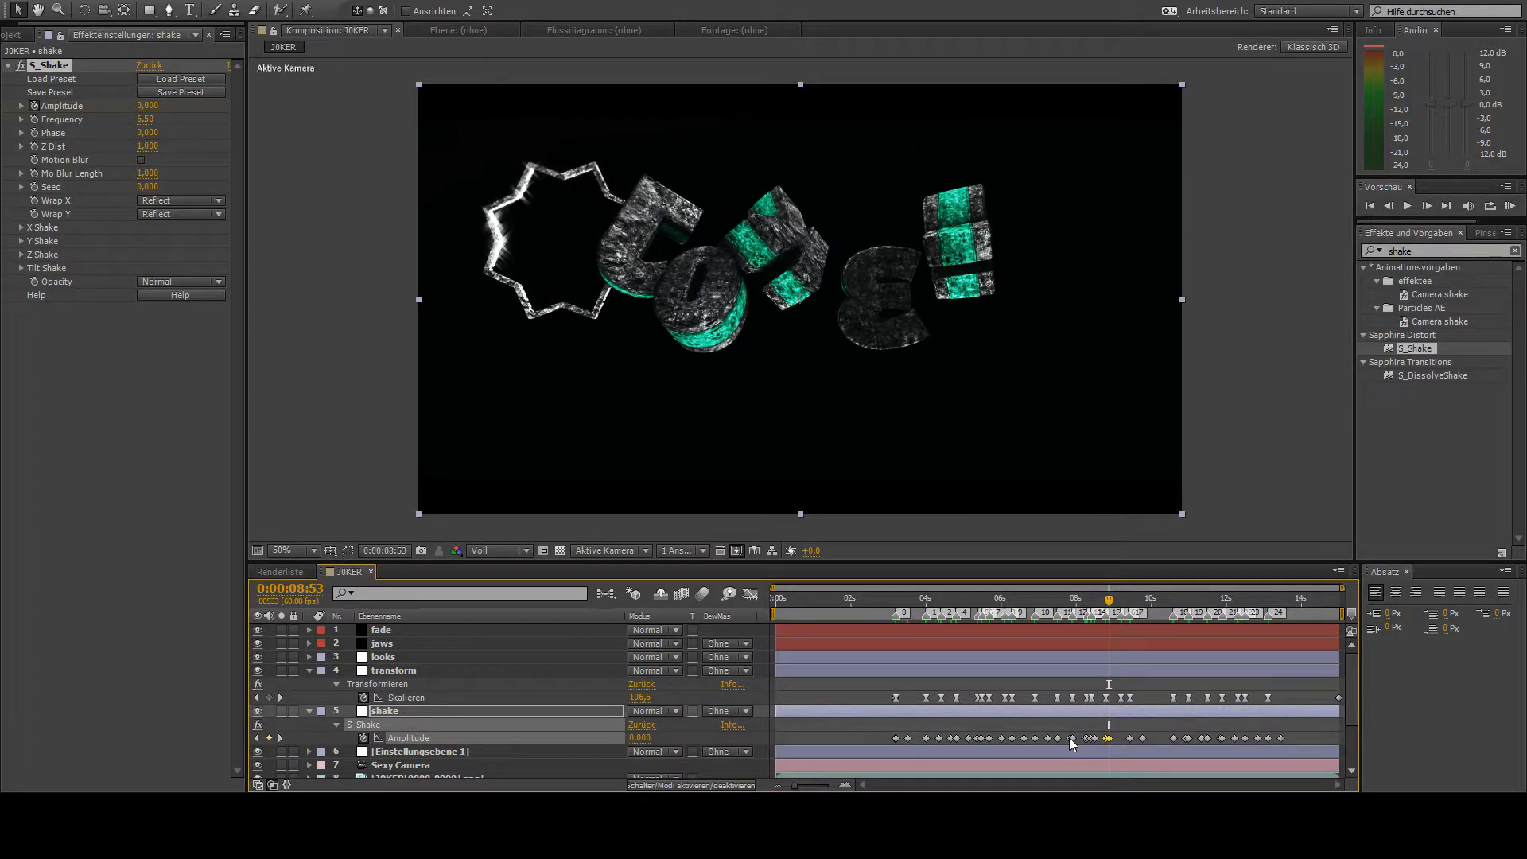
pyautogui.hotkey('ctrl', 'v')
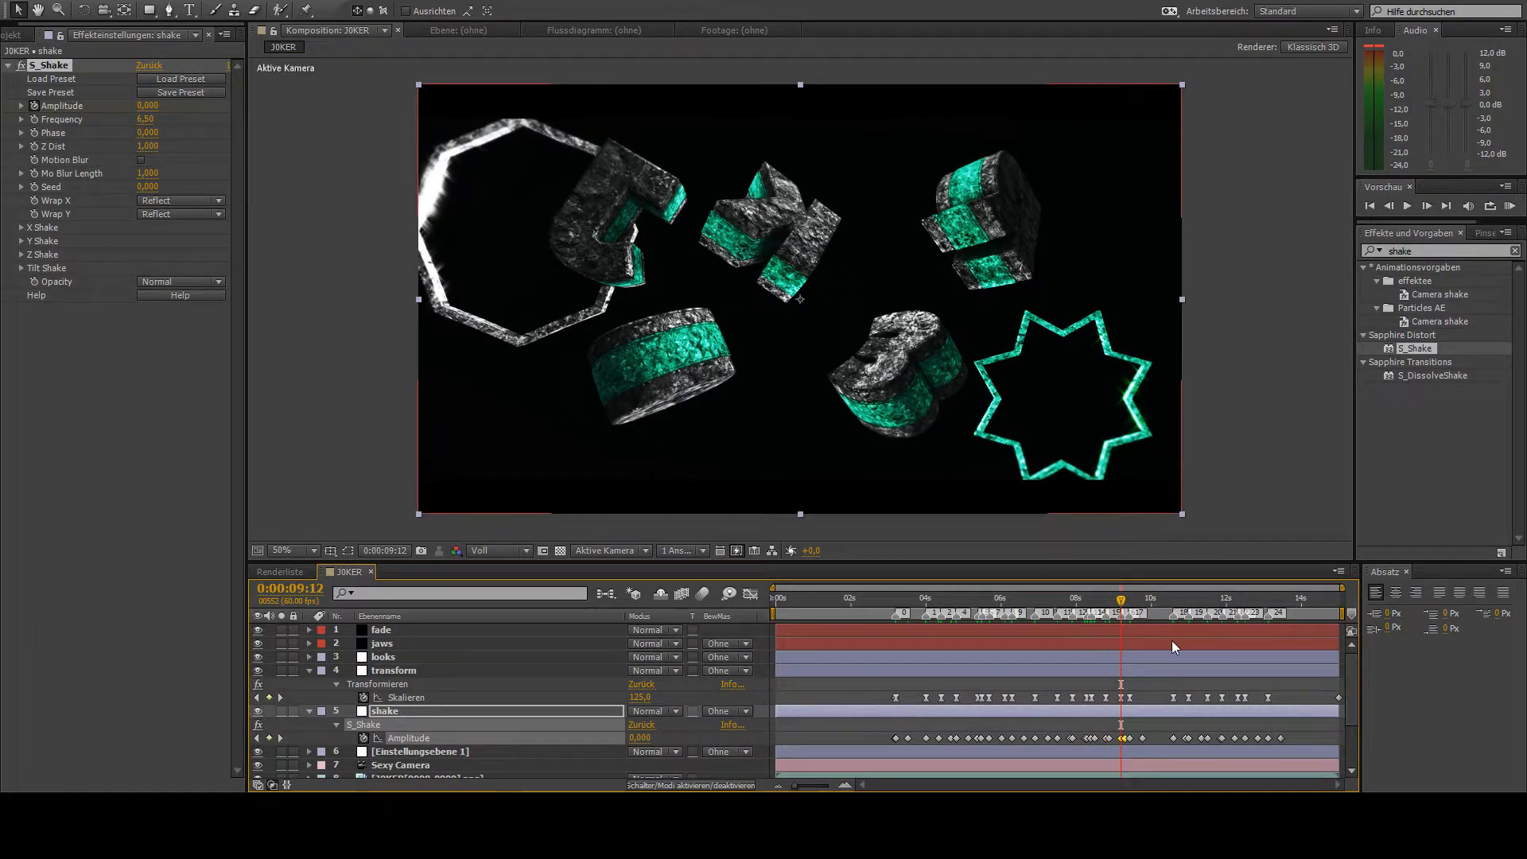
# - Move an Amplitude keyframe of the short shake at 0:00:08:47 slightly further along the timeline, redoing the first attempt
pyautogui.press('j')
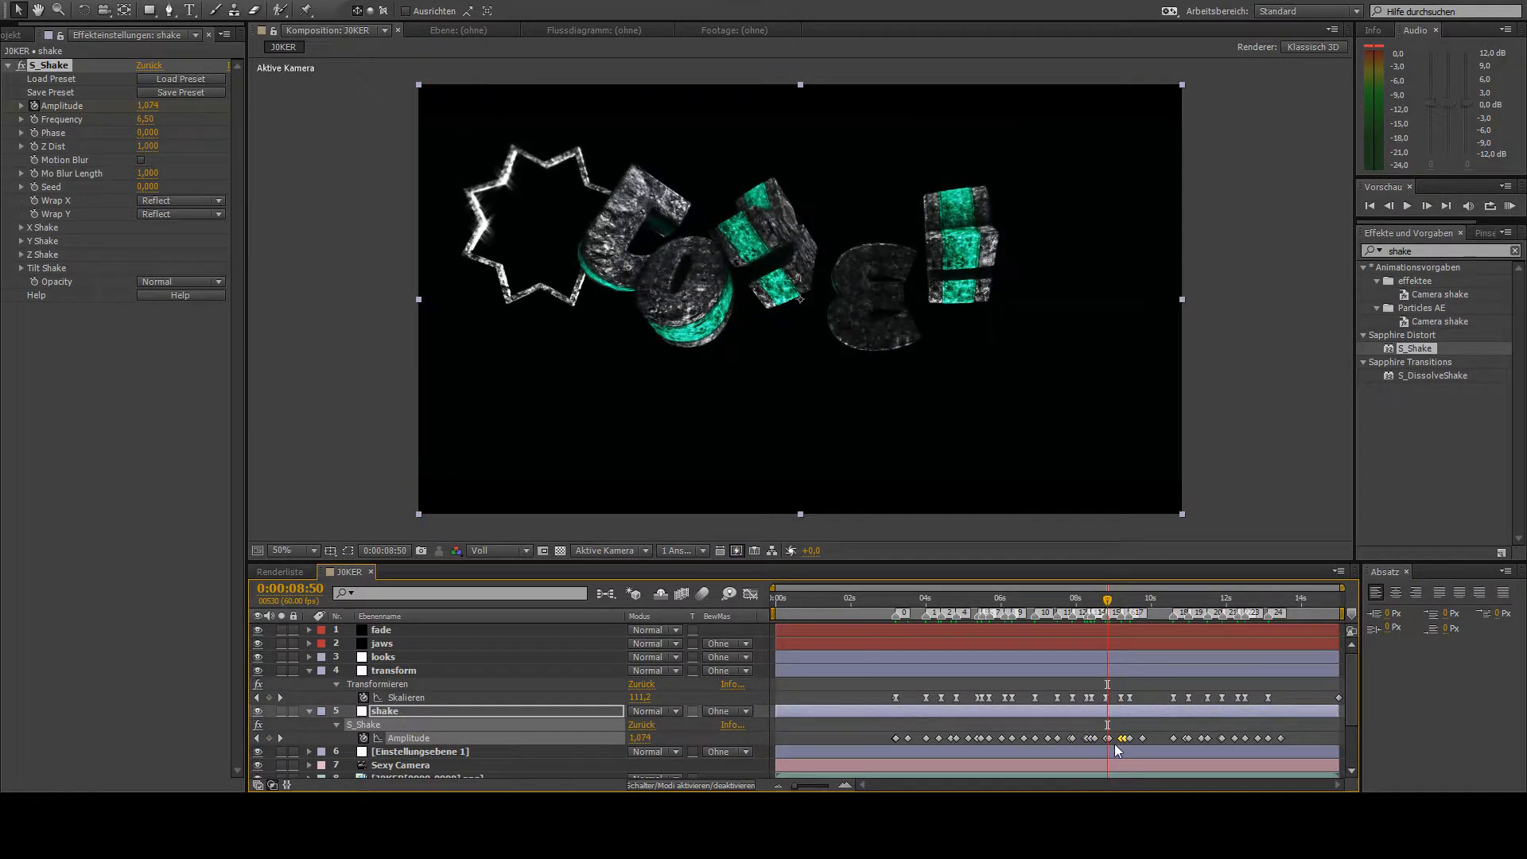
pyautogui.moveTo(1109, 738); pyautogui.dragTo(1112, 739)
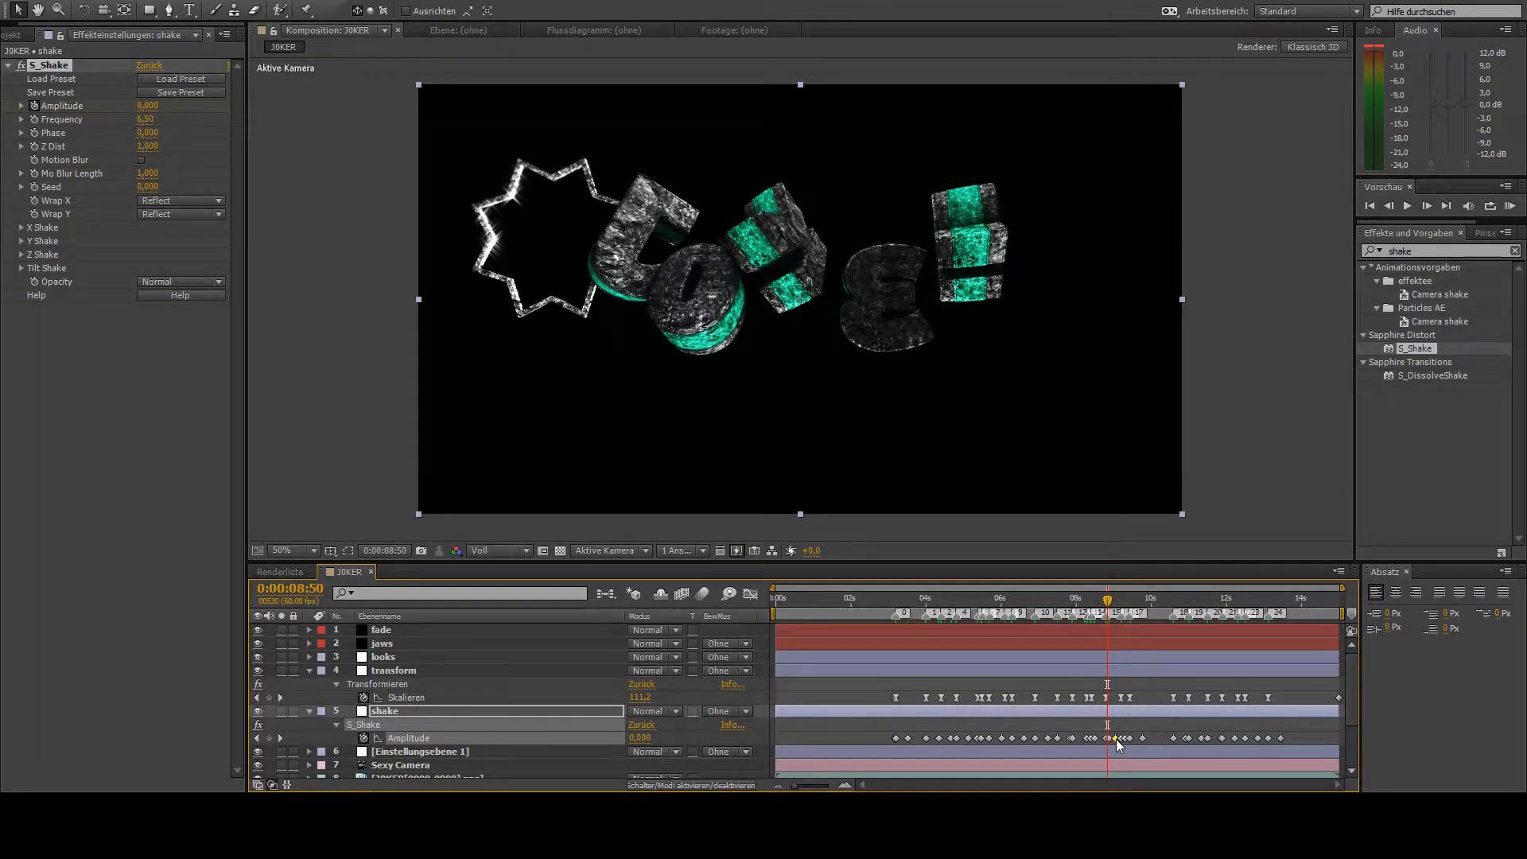
pyautogui.hotkey('ctrl', 'z')
pyautogui.moveTo(1112, 738); pyautogui.dragTo(1115, 740)
# - Return to 0:00:00:00, collapse the shake layer and enable Motion Blur for its S_Shake effect
pyautogui.moveTo(1107, 601); pyautogui.dragTo(764, 585)
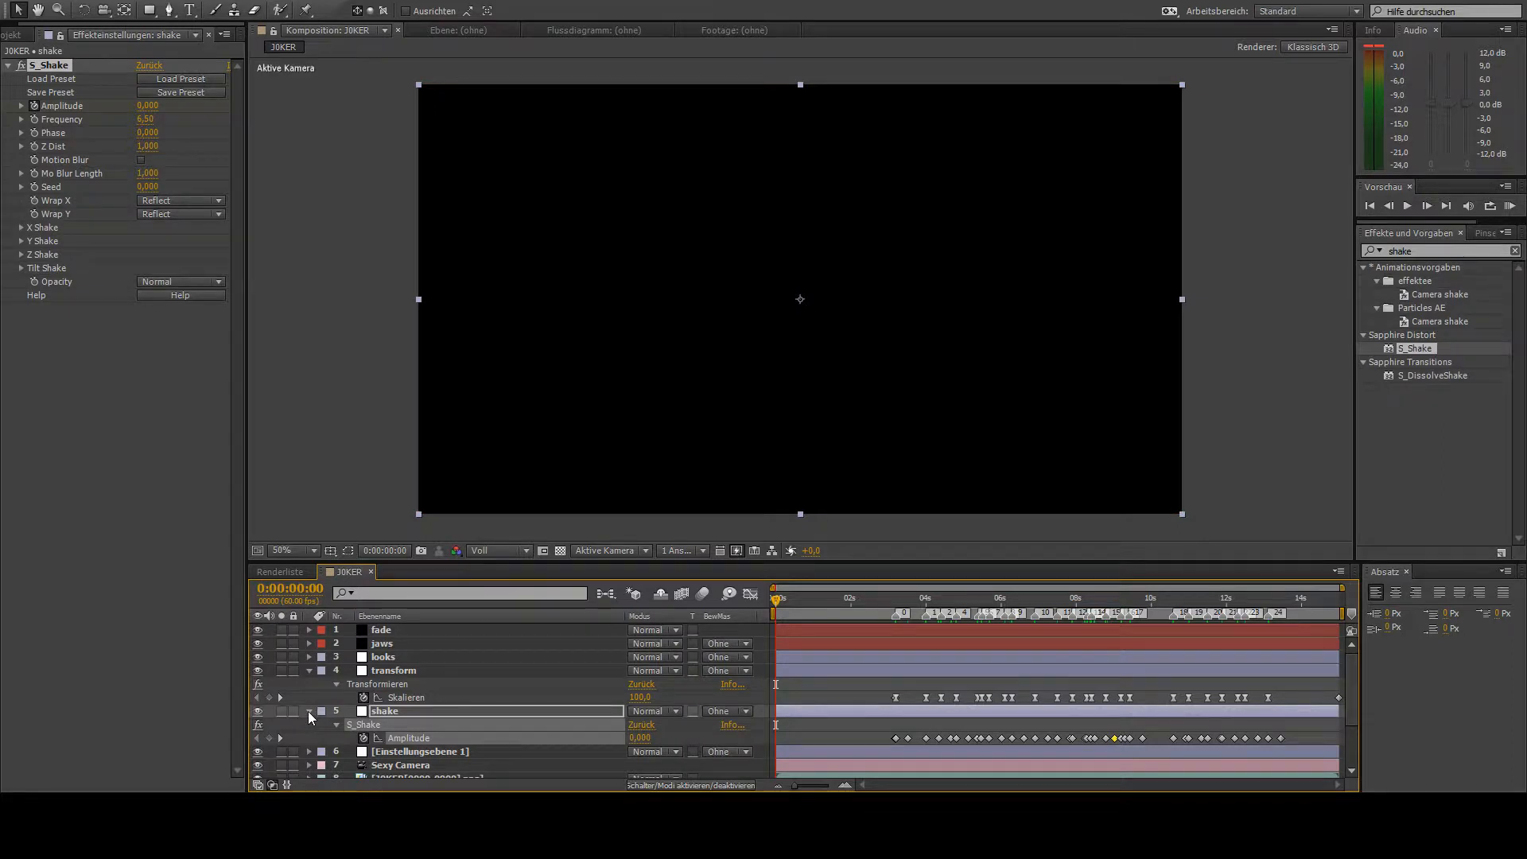
pyautogui.click(309, 712)
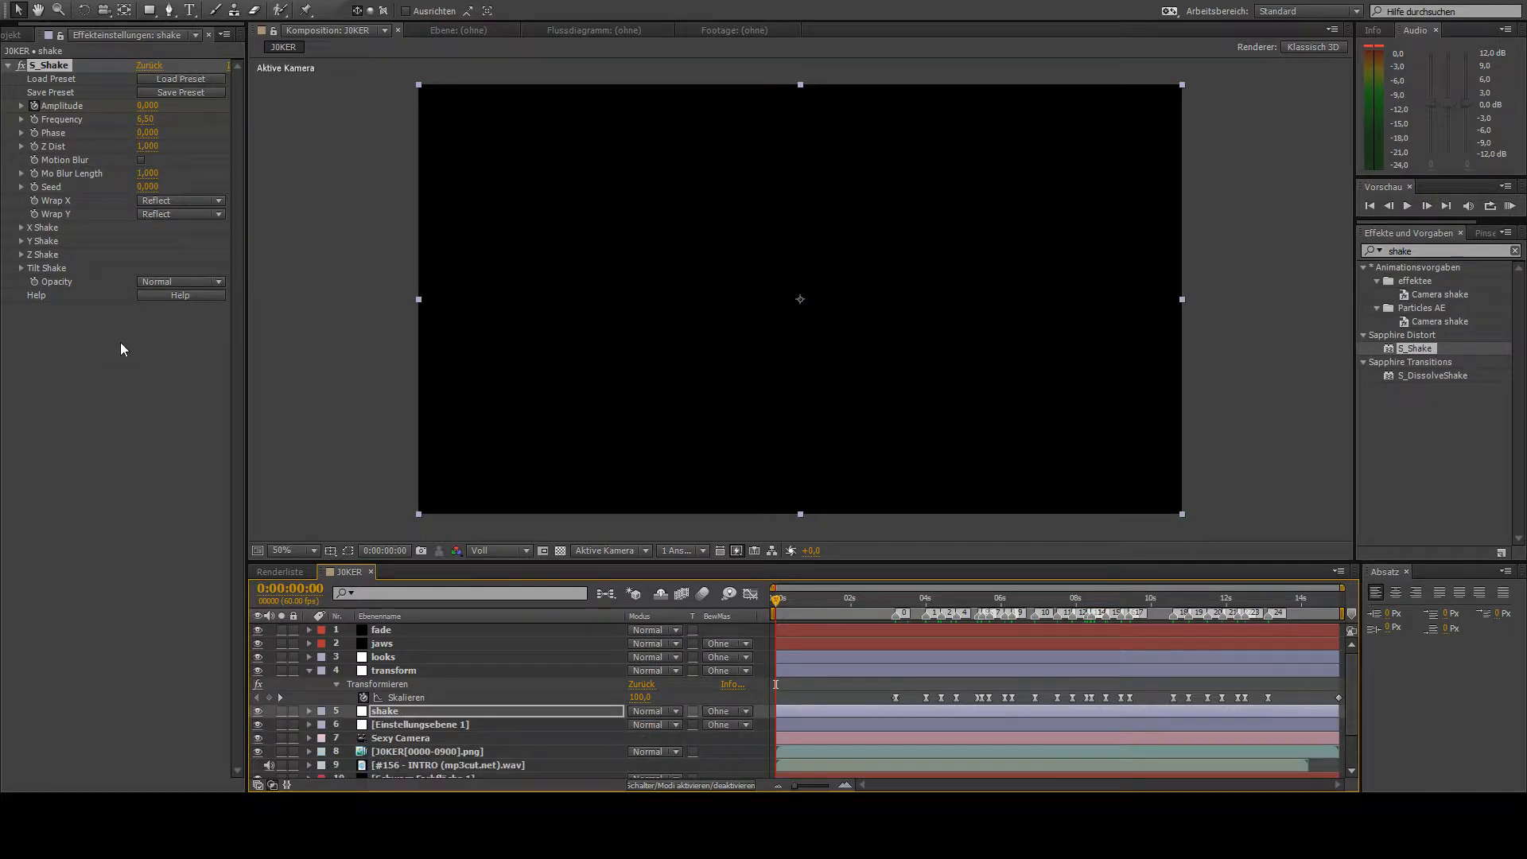
pyautogui.click(144, 160)
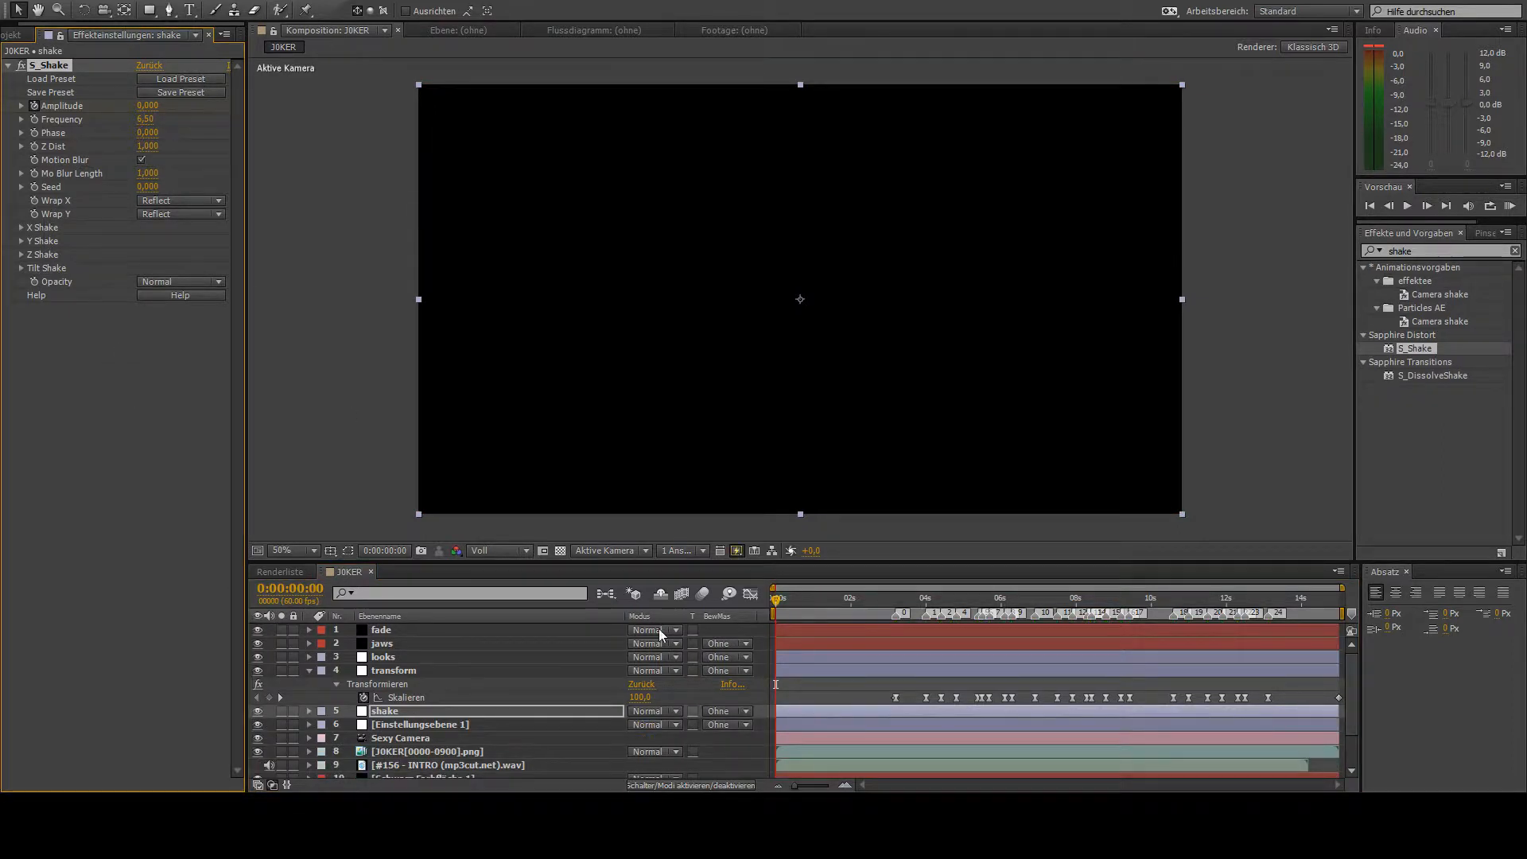
# - Deselect the shake layer and run a RAM preview of the composition from the start
pyautogui.click(690, 695)
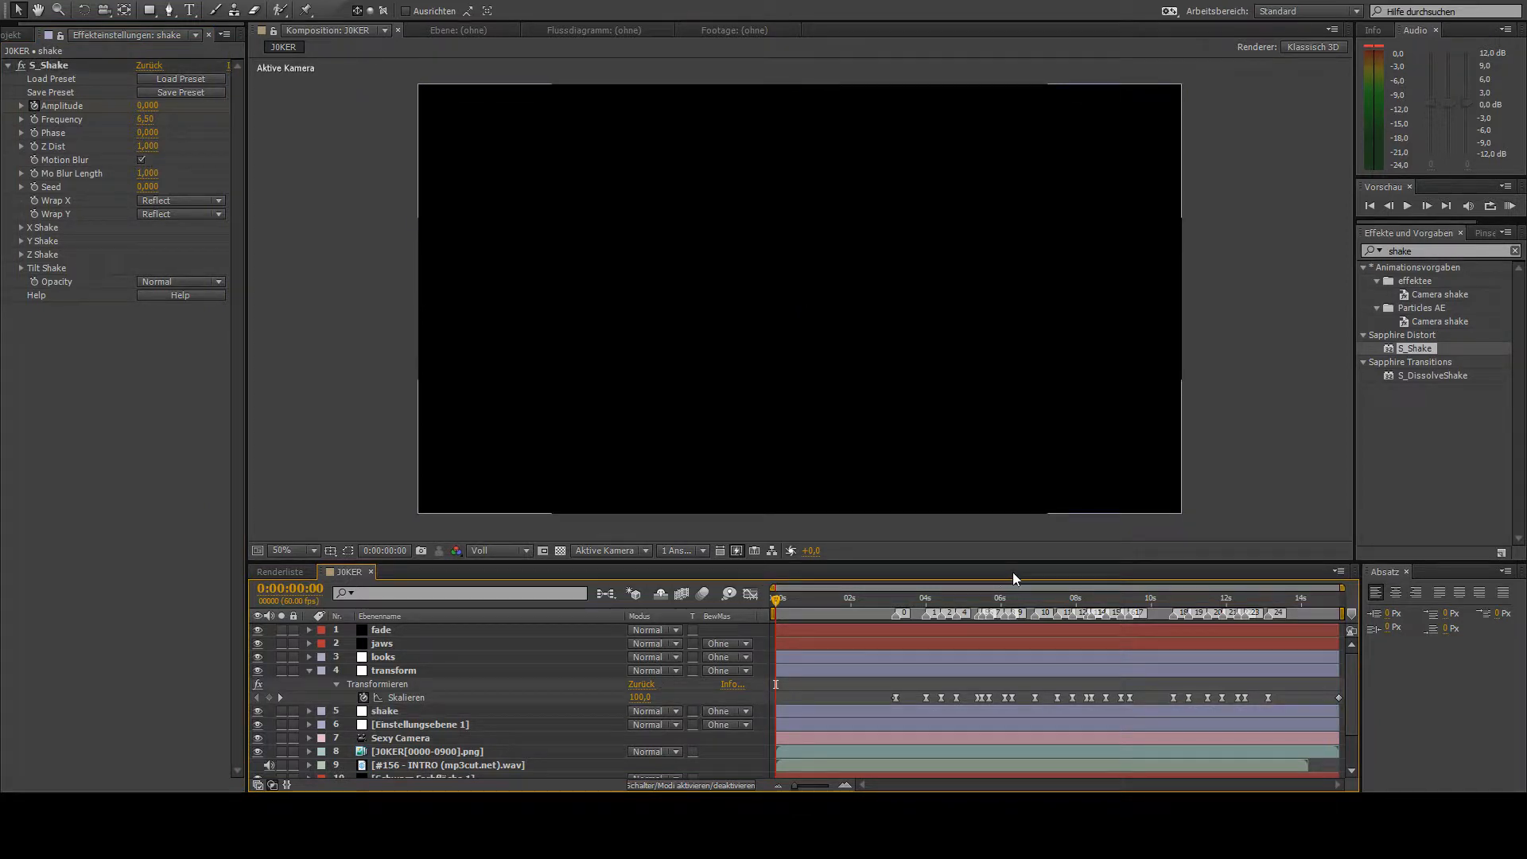
pyautogui.press('KP_0')
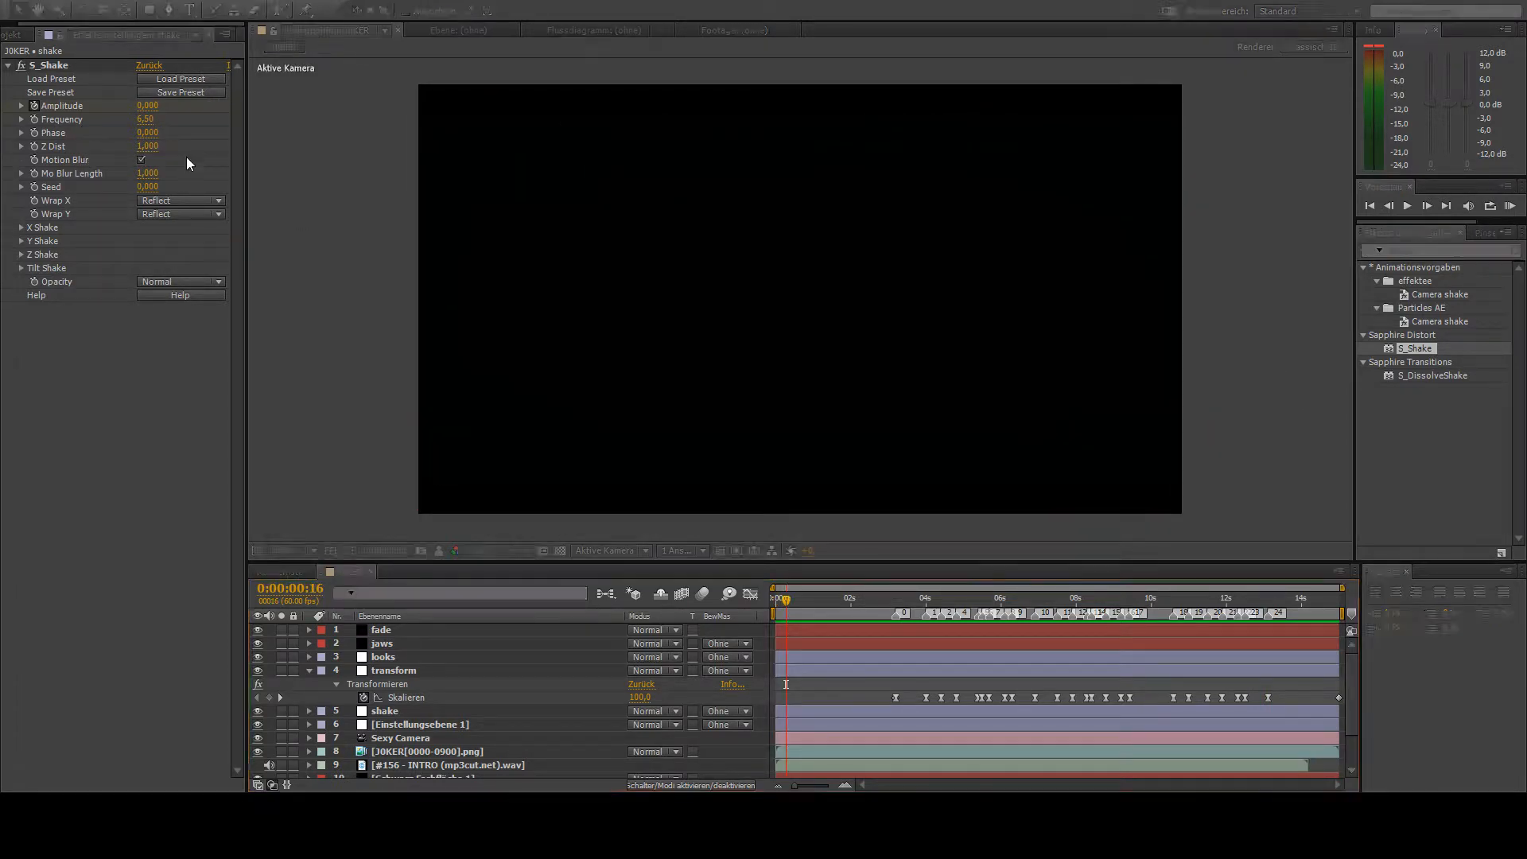
# - Duplicate the Einstellungsebene 1 adjustment layer and name the copy turbulence
pyautogui.moveTo(805, 600); pyautogui.dragTo(905, 633)
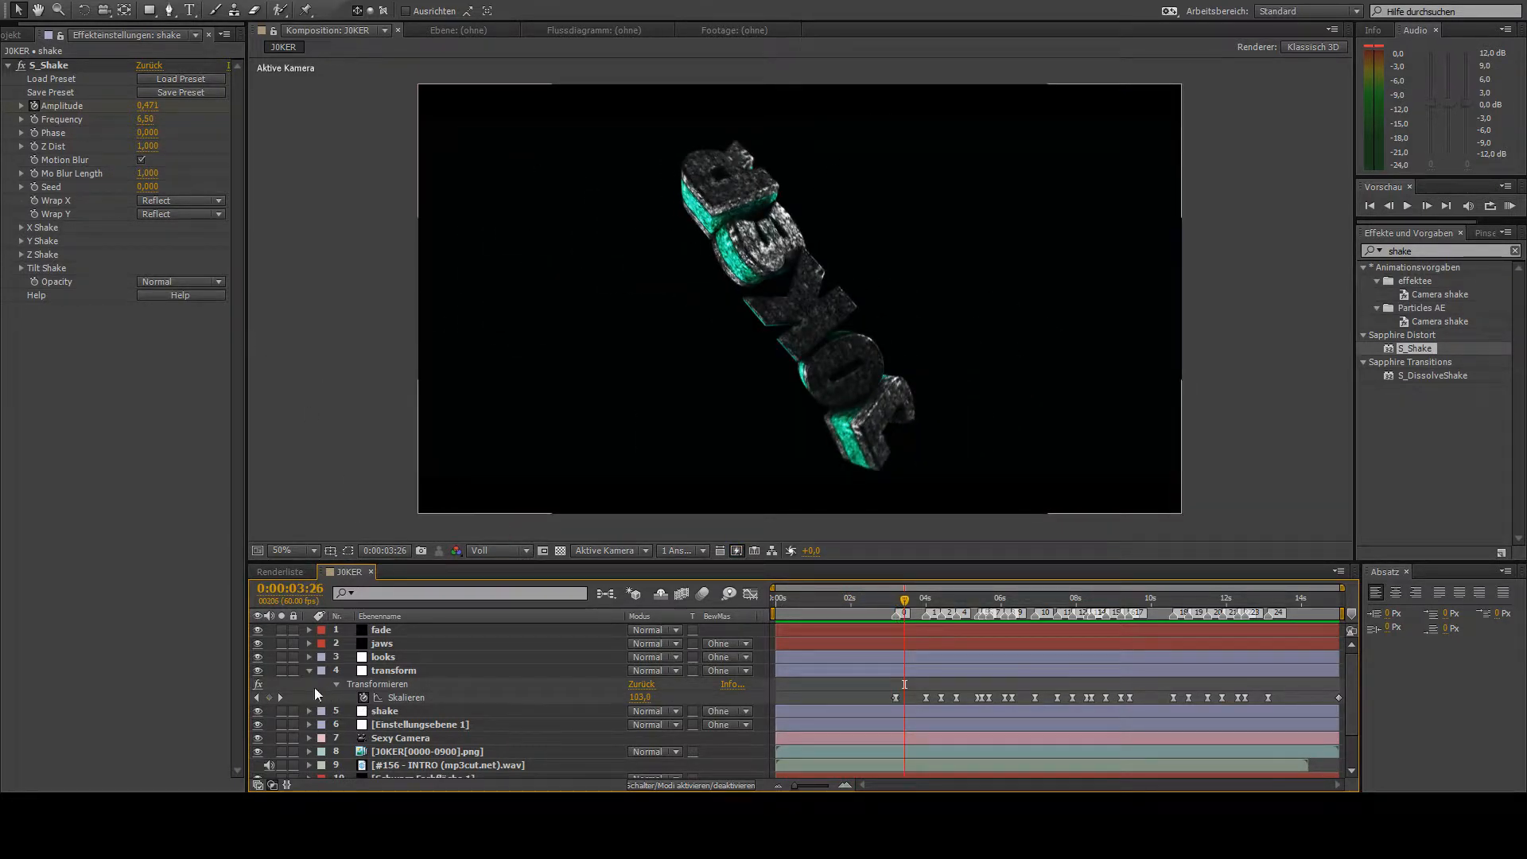
pyautogui.click(395, 726)
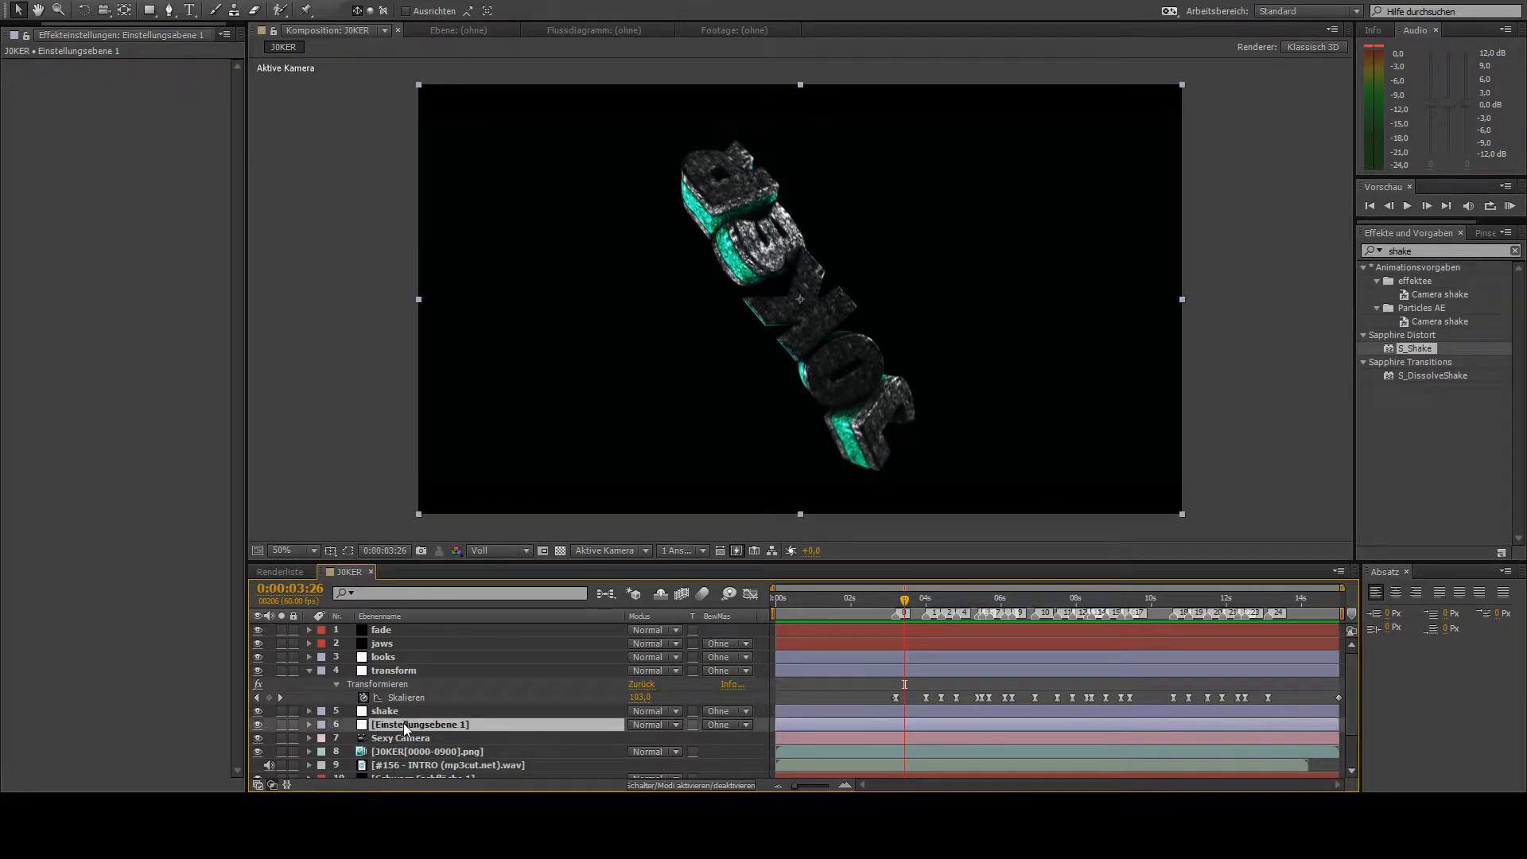
pyautogui.hotkey('ctrl', 'd')
pyautogui.press('Return')
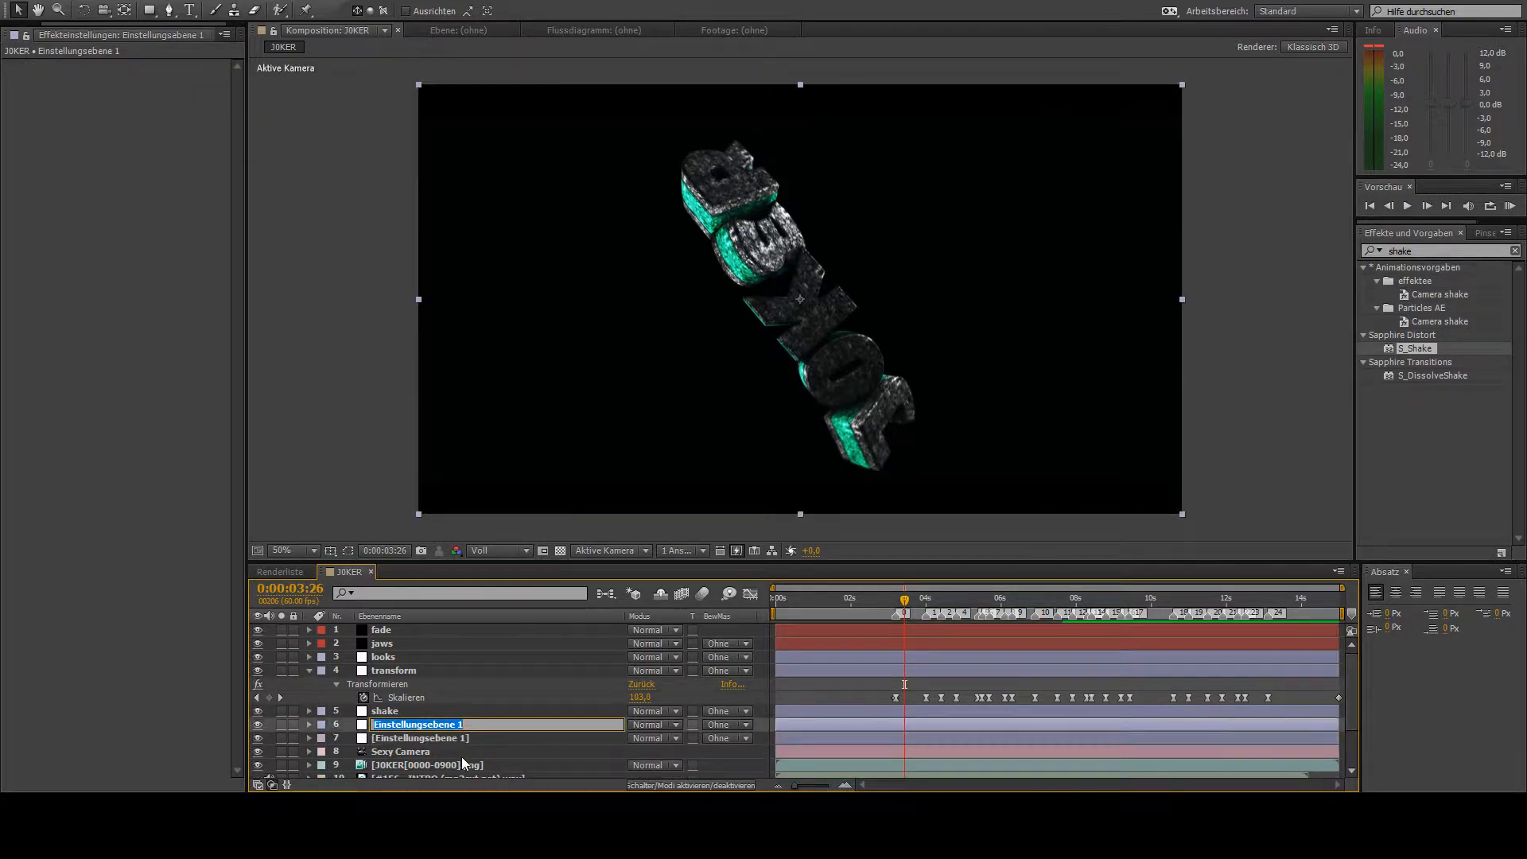
pyautogui.press('Return')
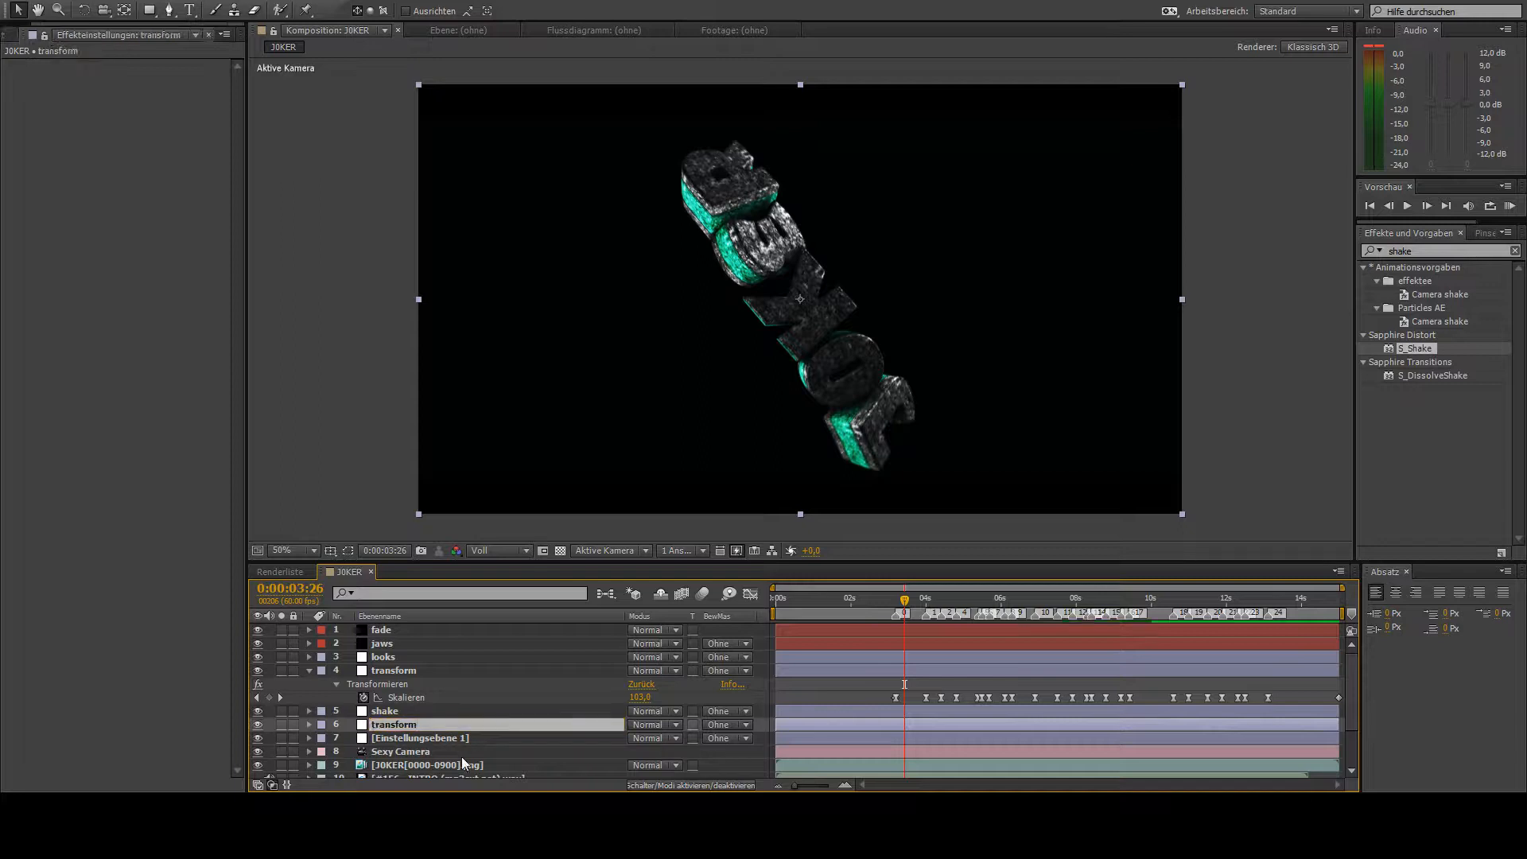
pyautogui.click(1487, 253)
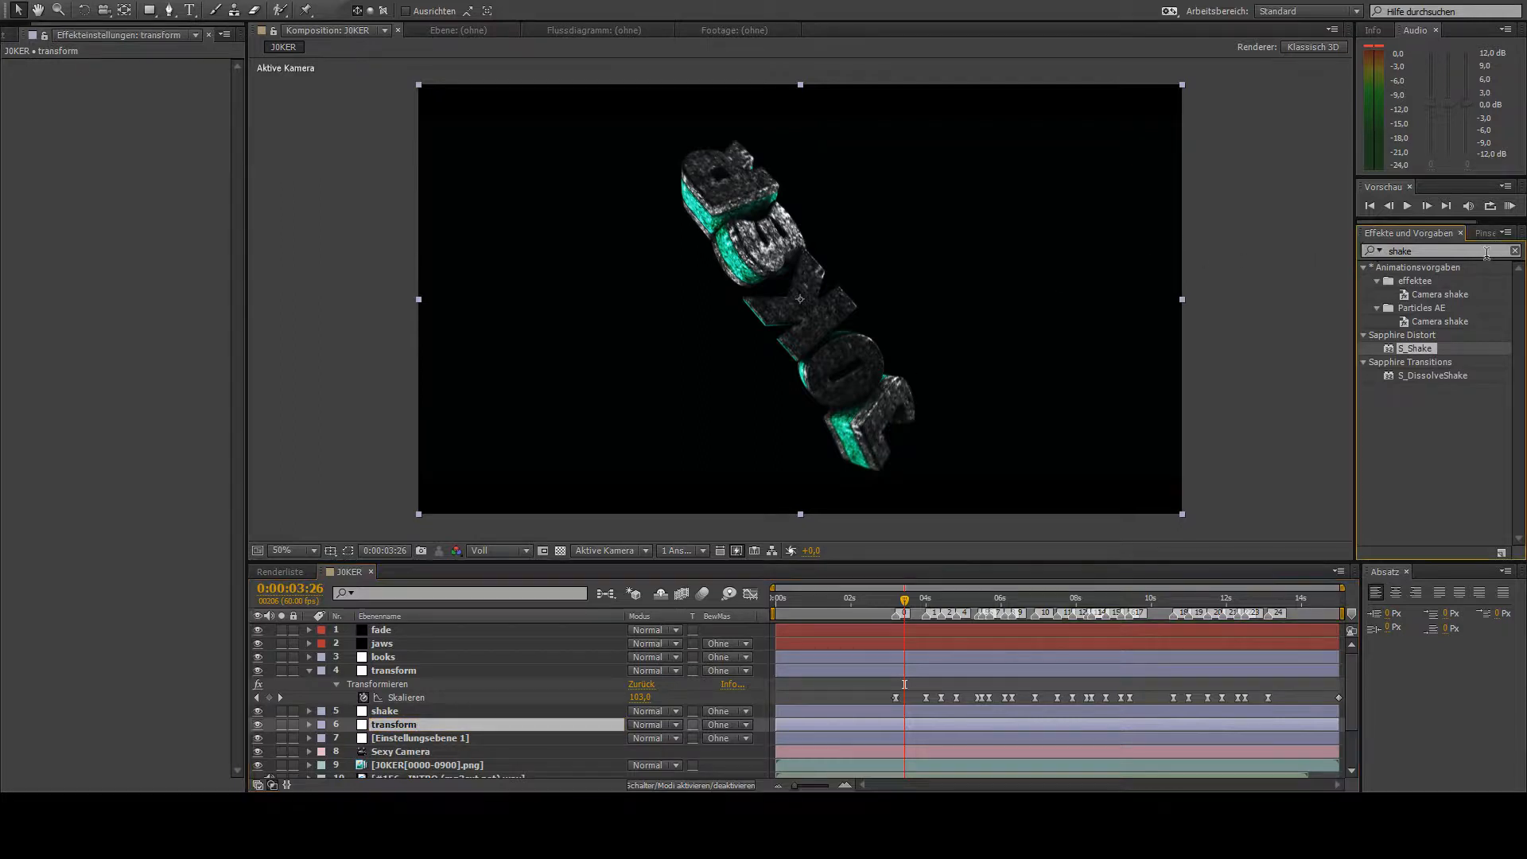
pyautogui.click(418, 723)
pyautogui.press('Return')
pyautogui.write('turbn')
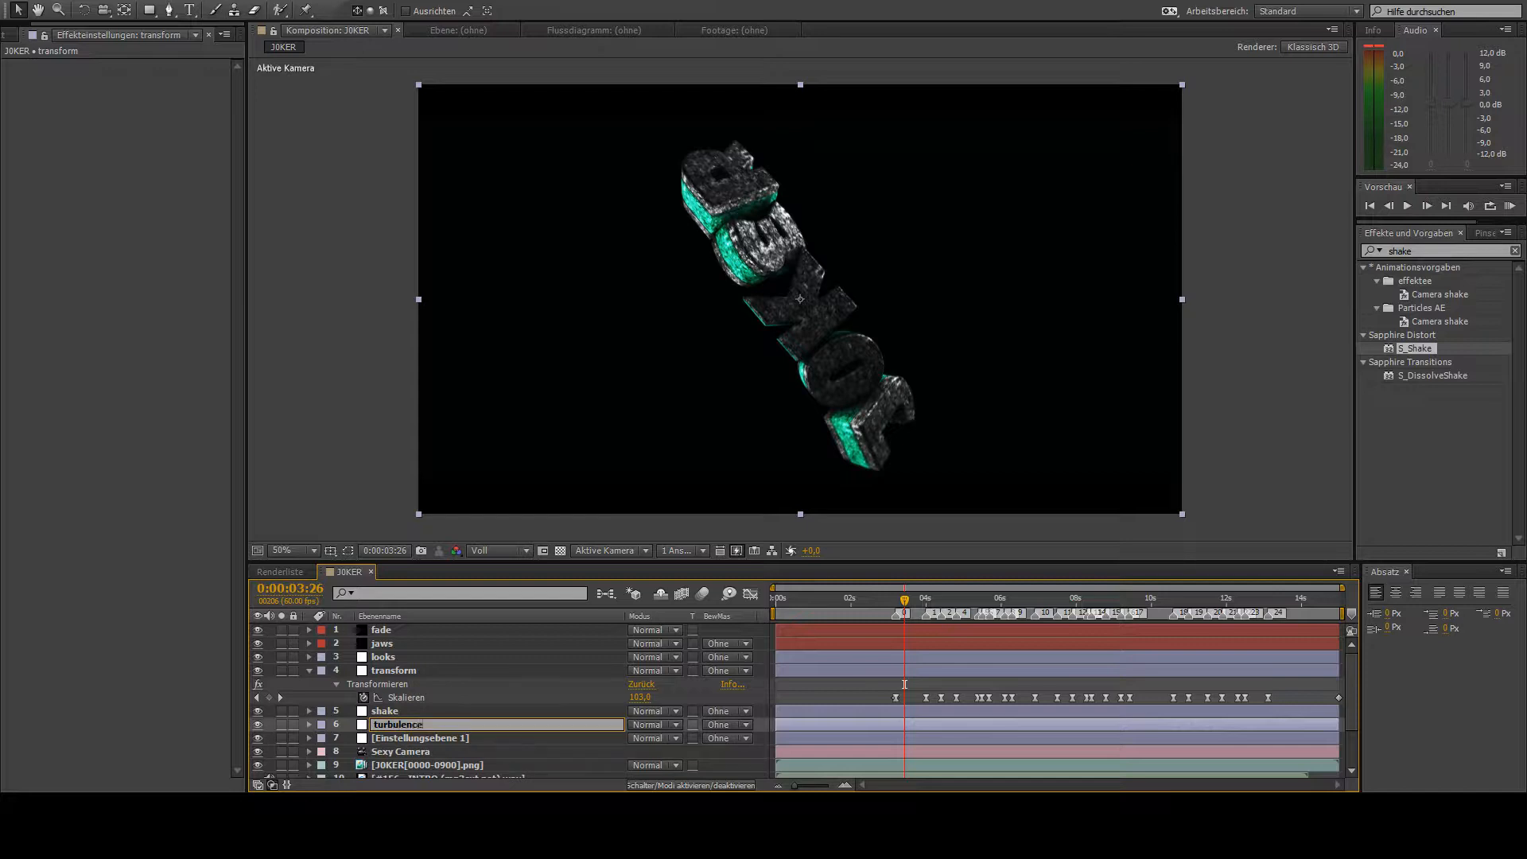
pyautogui.write('lence')
pyautogui.press('Return')
# - Apply the Turbulentes Versetzen effect to the turbulence layer and set Stärke to 0 and Größe to 2
pyautogui.click(1424, 250)
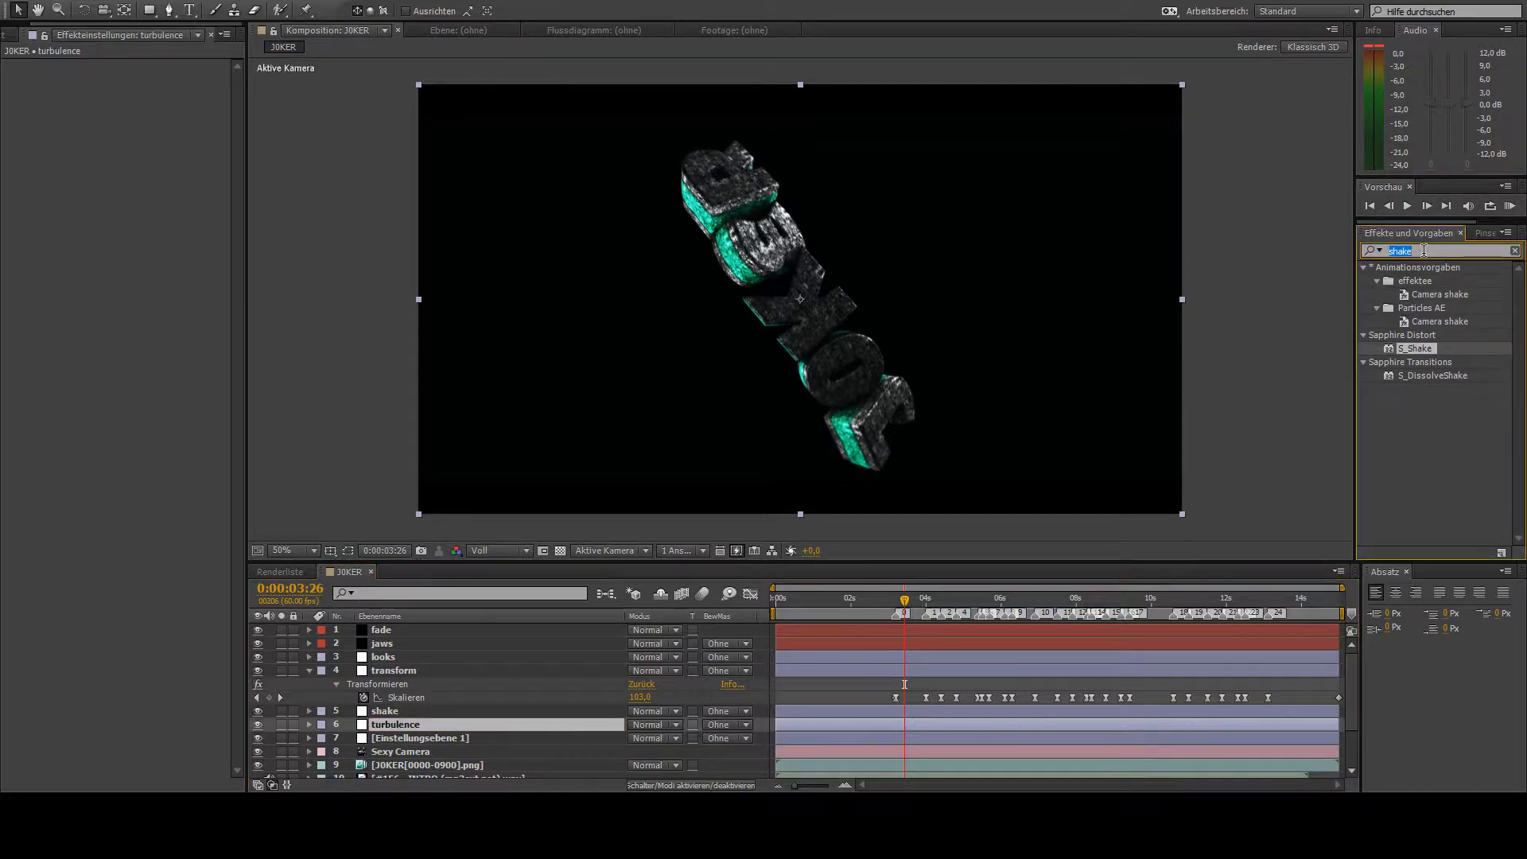
pyautogui.write('turbu')
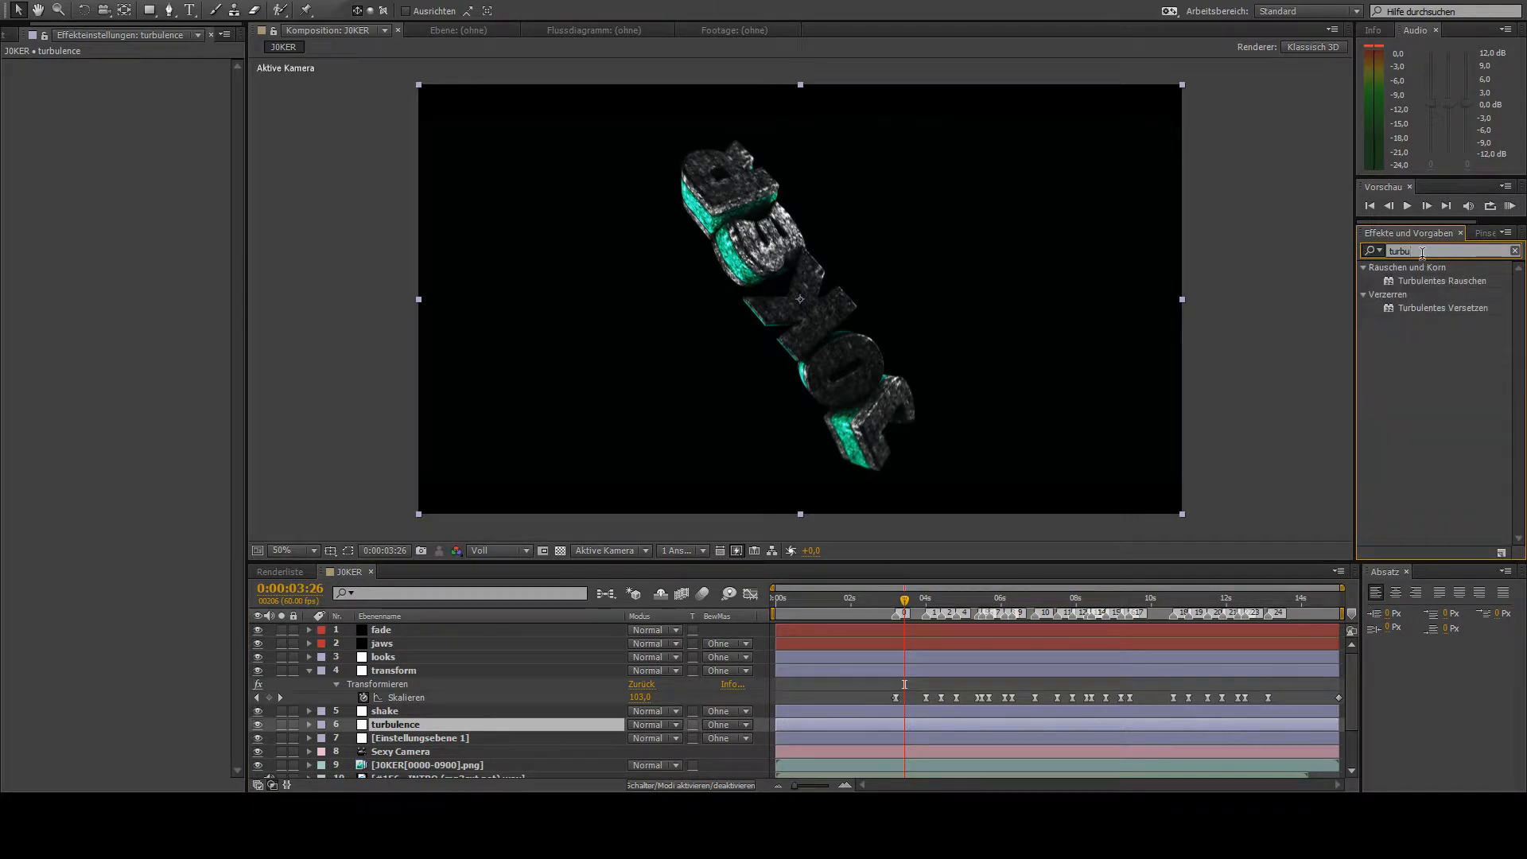
pyautogui.doubleClick(1444, 309)
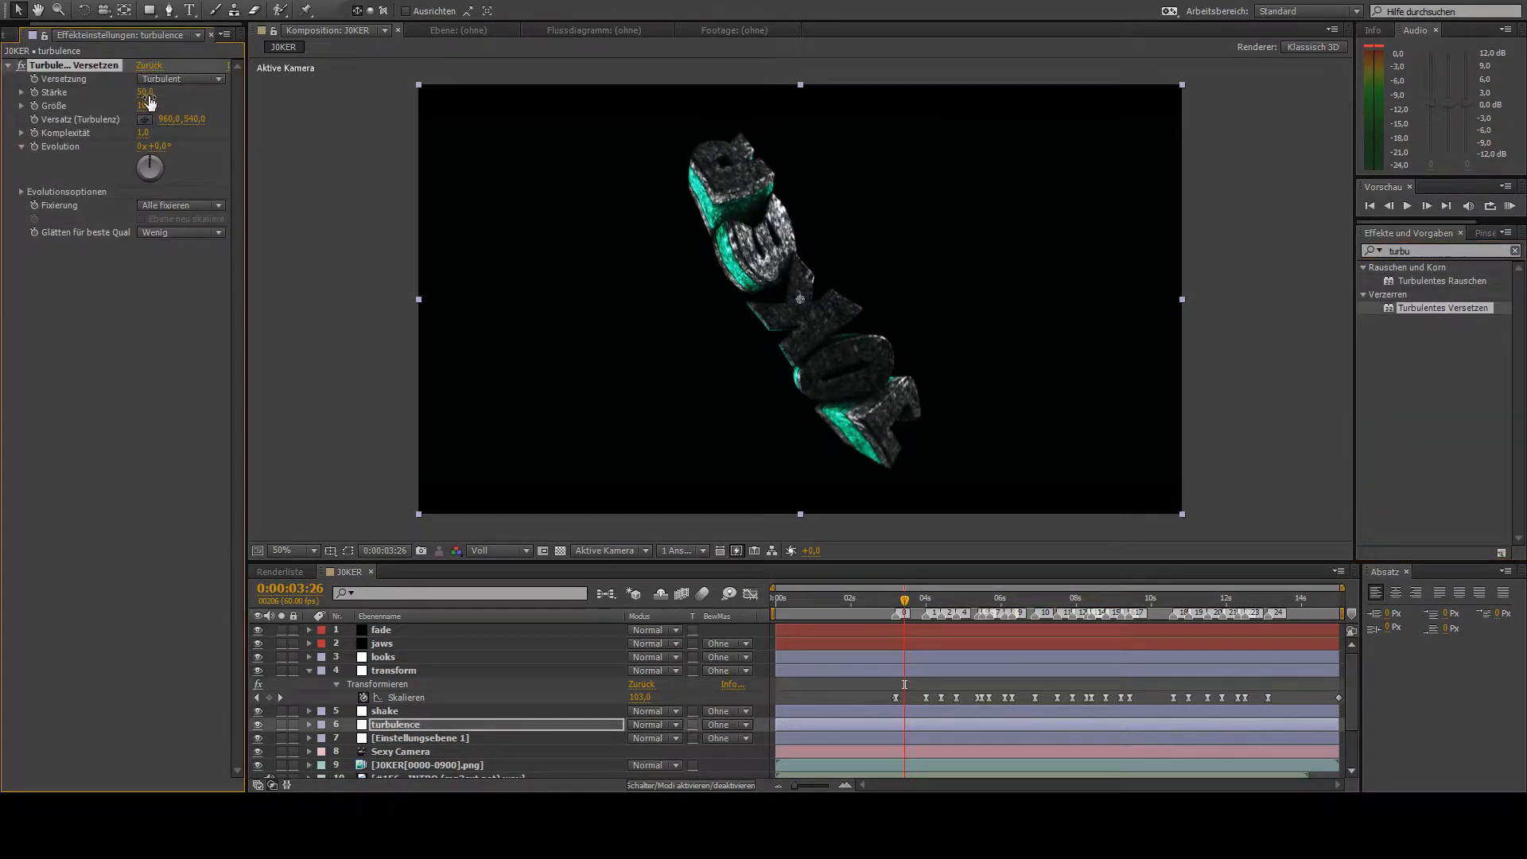
pyautogui.write('0')
pyautogui.press('Tab')
pyautogui.write('2')
pyautogui.press('Return')
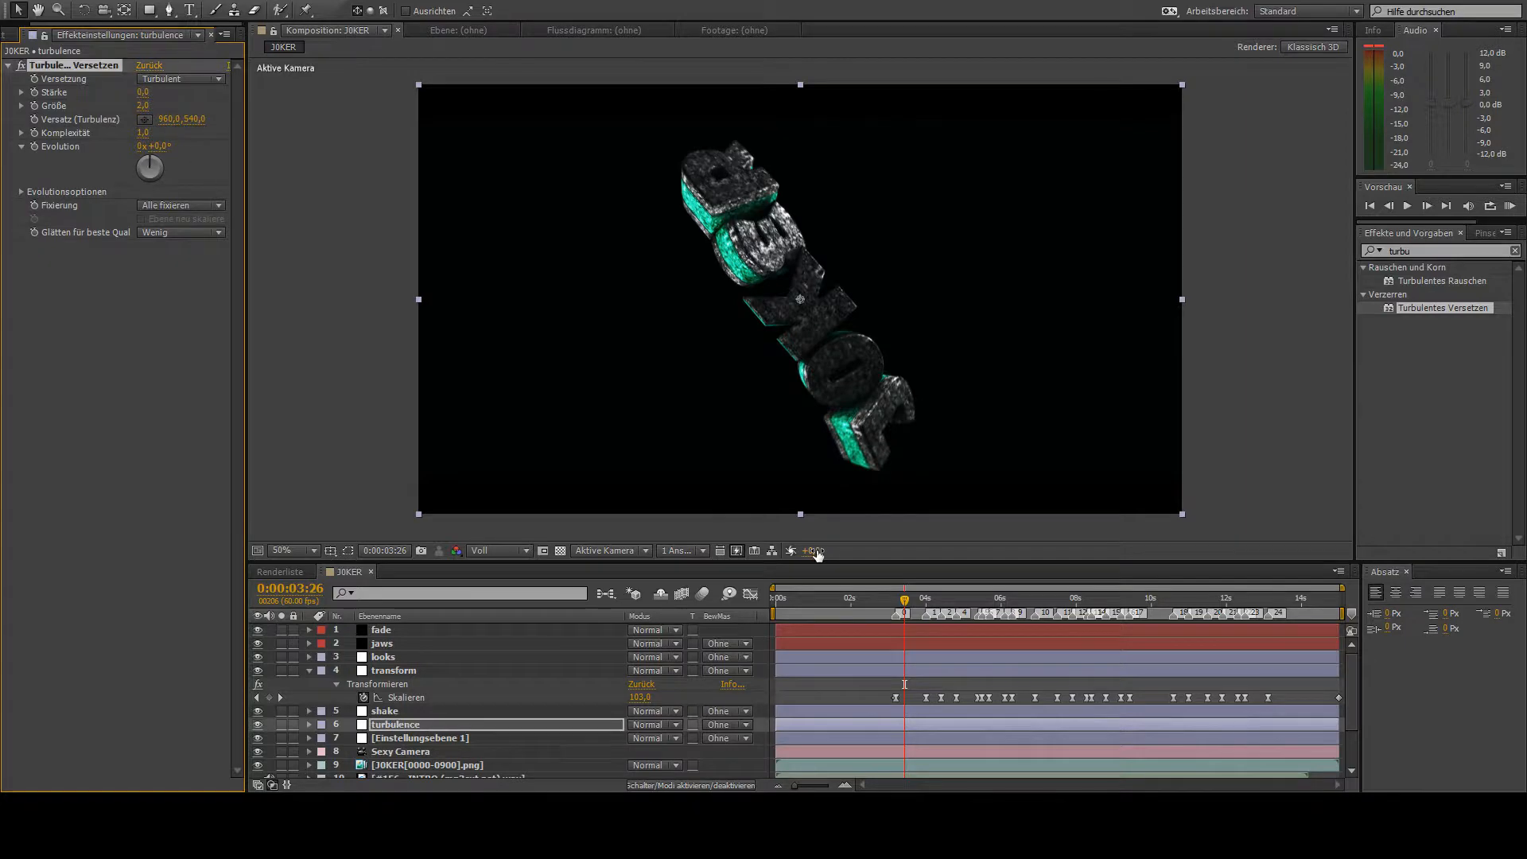
# - Start Stärke and Größe keyframes at 0:00:03:11, then set Stärke to 150 and Größe to 30 at 0:00:03:12
pyautogui.moveTo(902, 615); pyautogui.dragTo(895, 626)
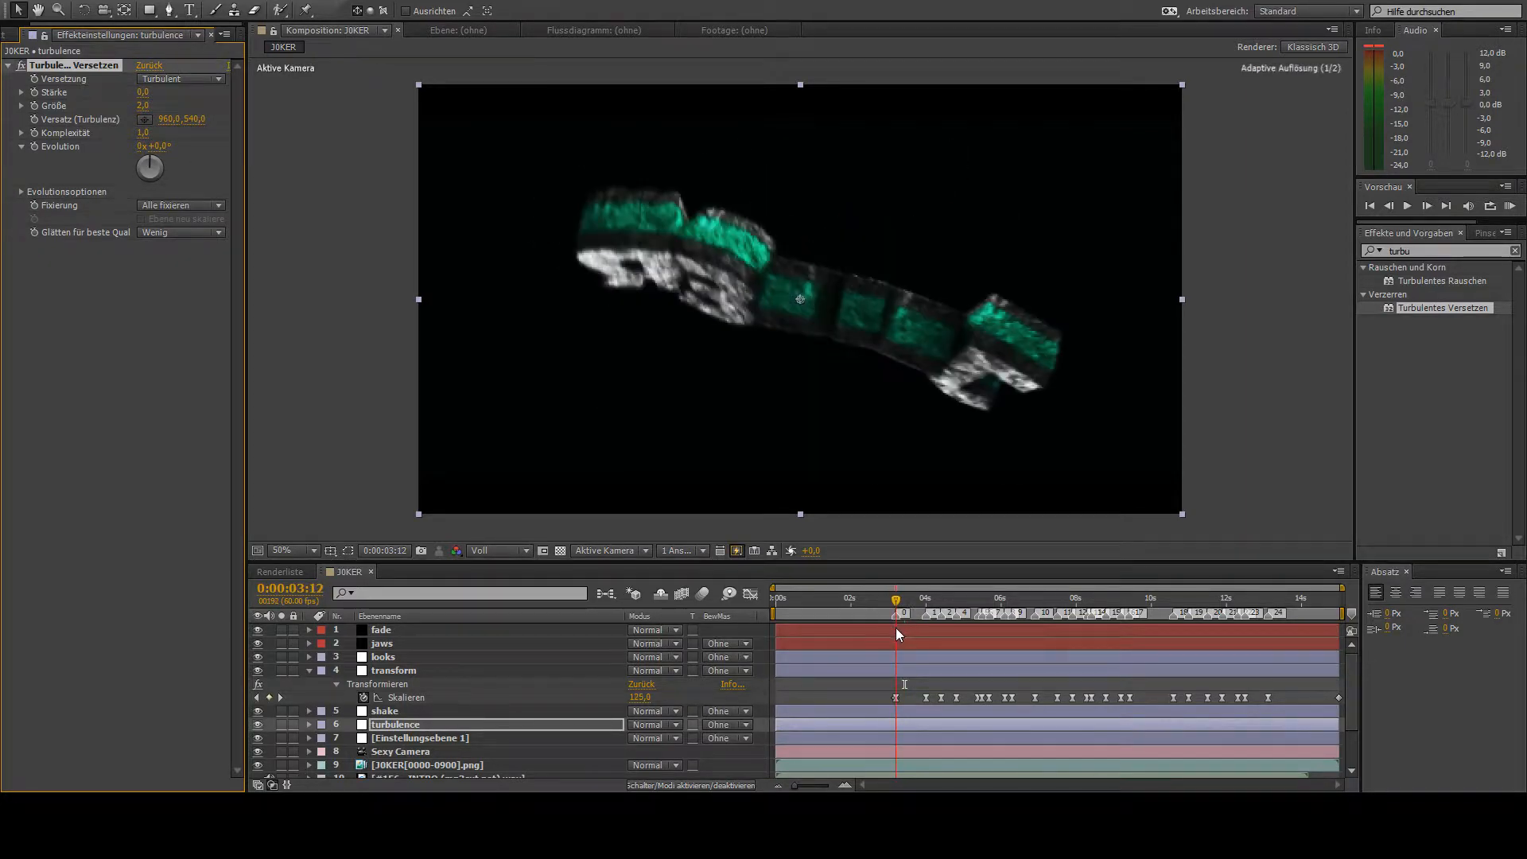
pyautogui.click(35, 92)
pyautogui.click(1427, 205)
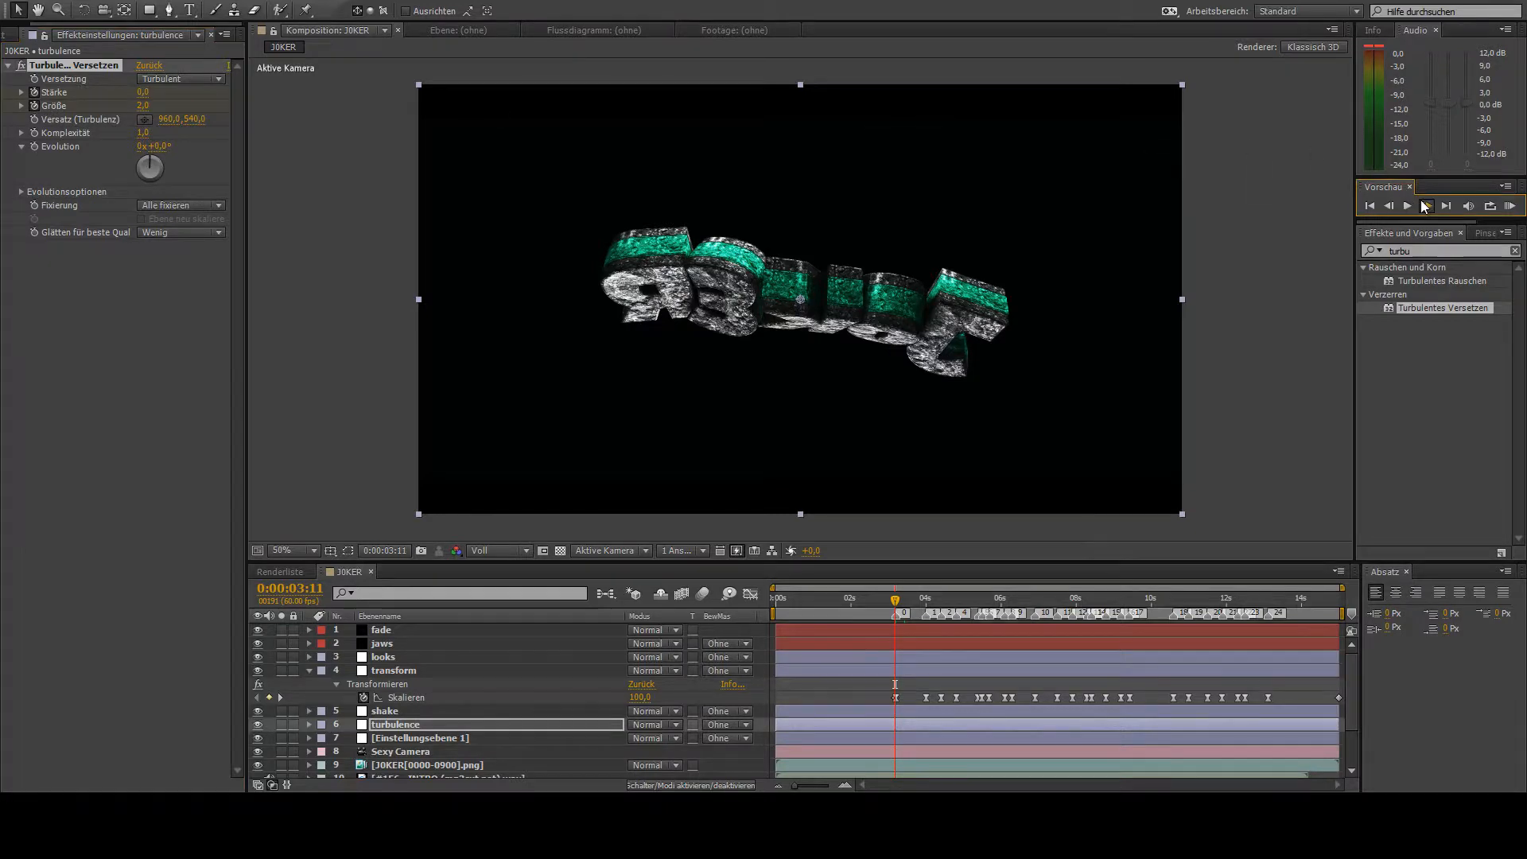
pyautogui.click(143, 93)
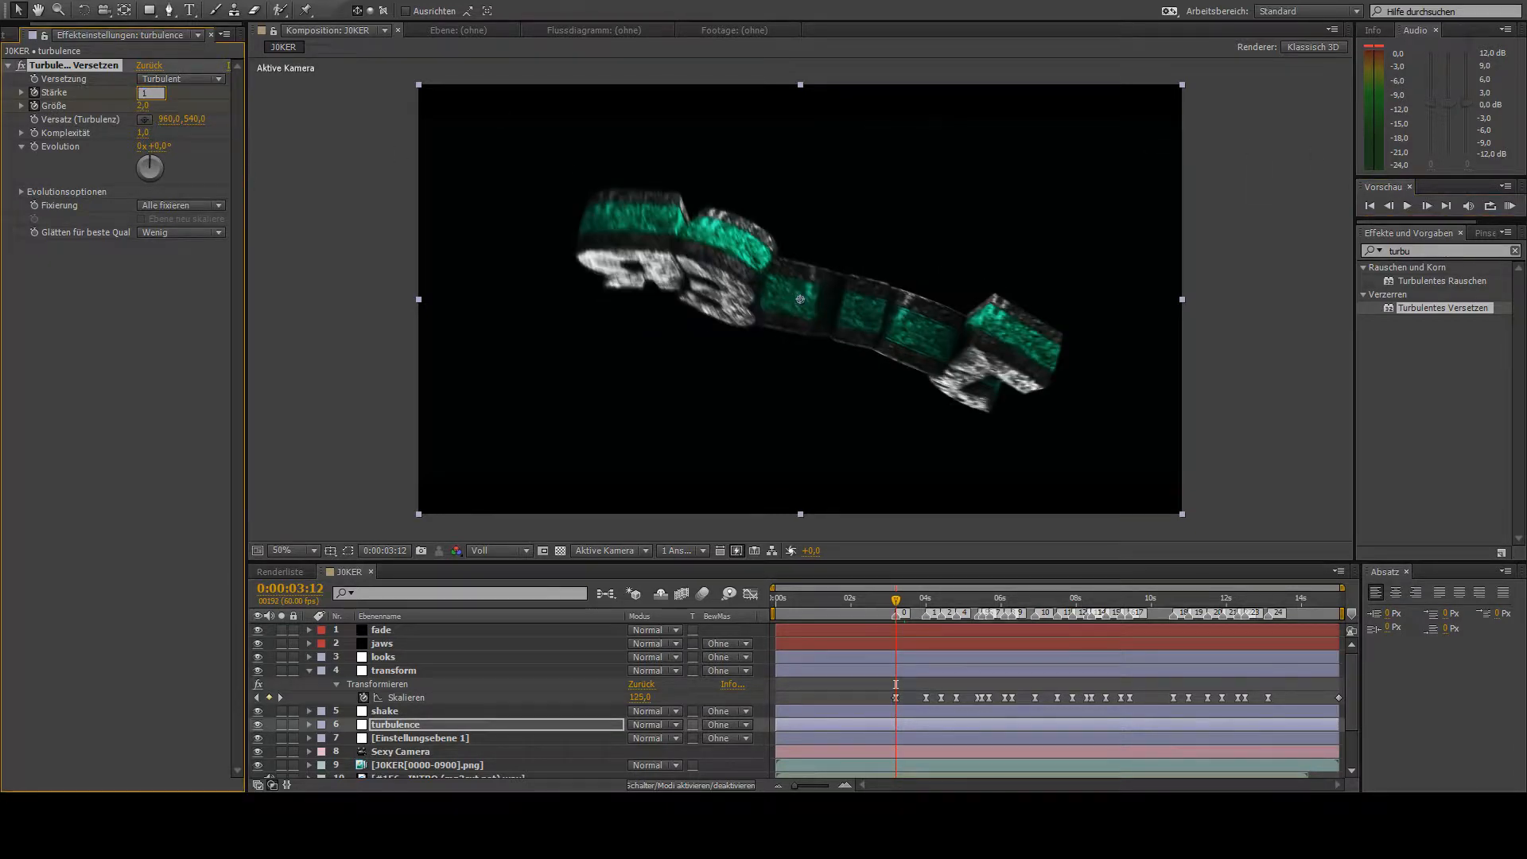
pyautogui.press('Return')
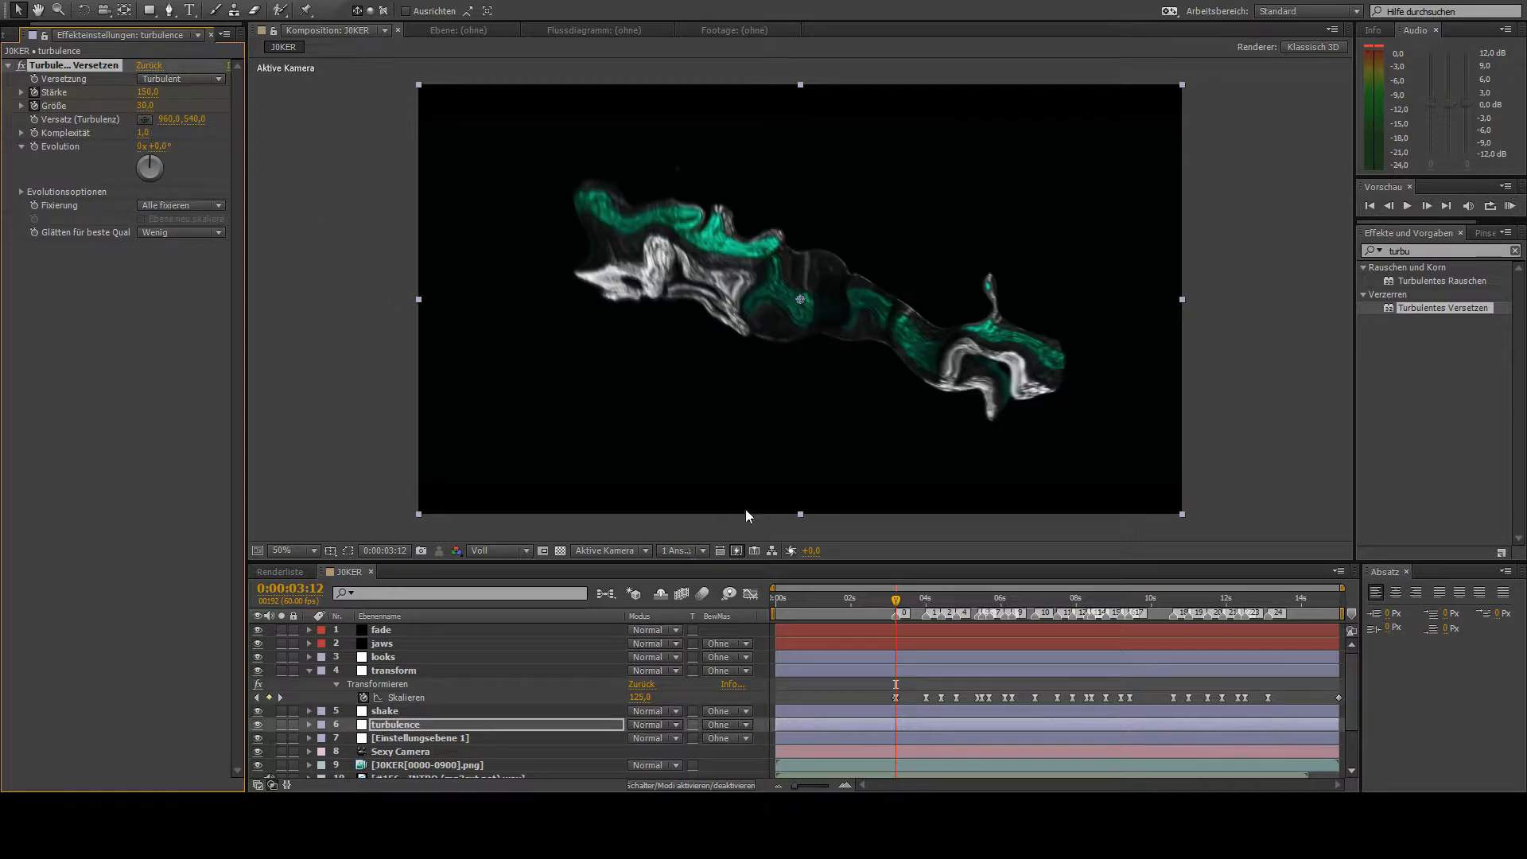
# - Set Stärke to 0 and Größe to 120 at 0:00:04:22, then check the distortion at 0:00:03:47
pyautogui.moveTo(914, 606); pyautogui.dragTo(939, 643)
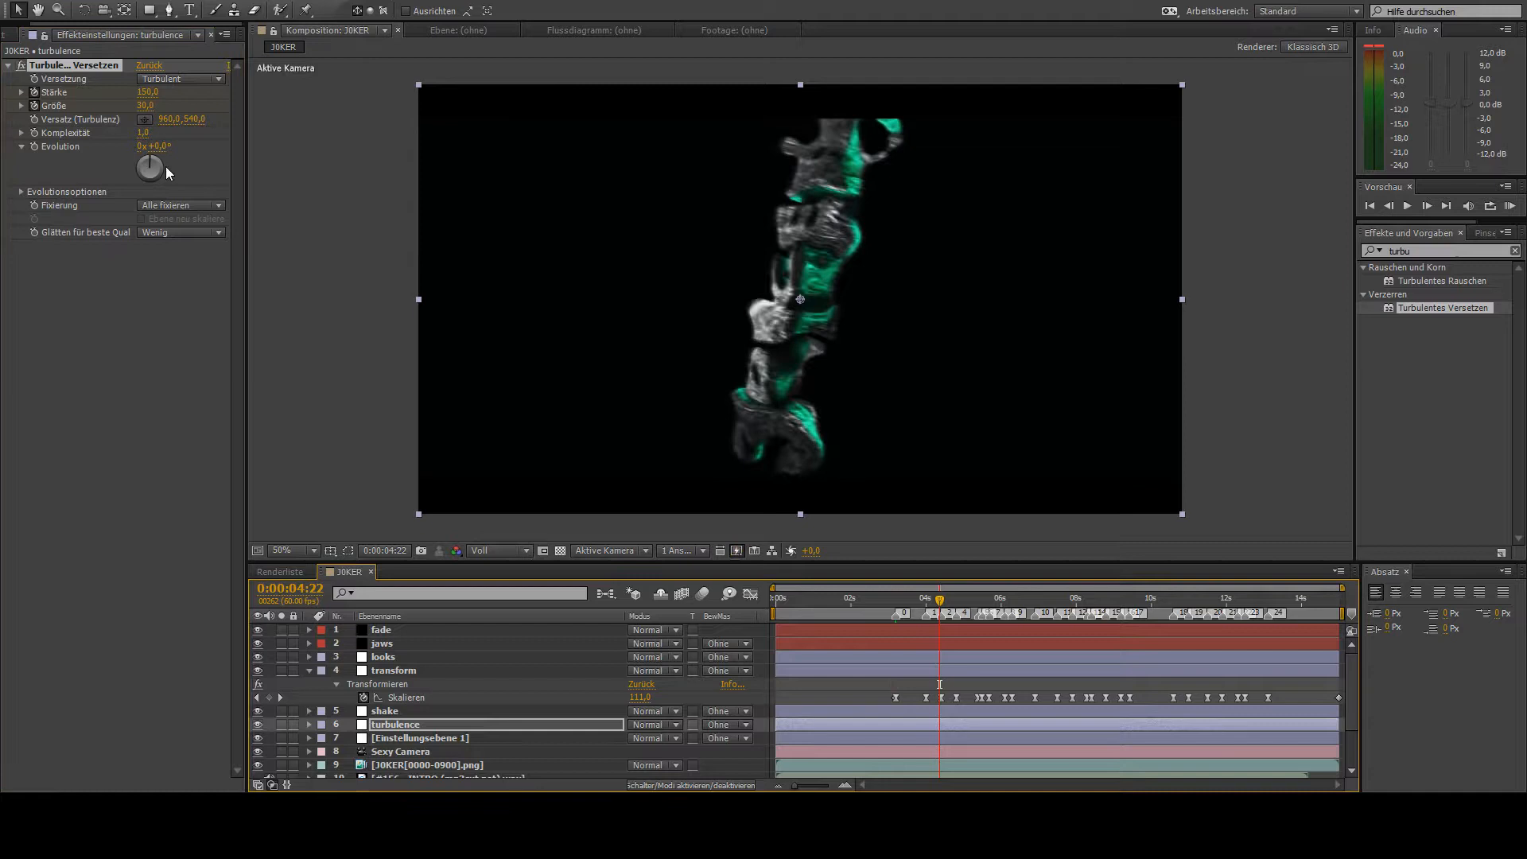
pyautogui.click(145, 94)
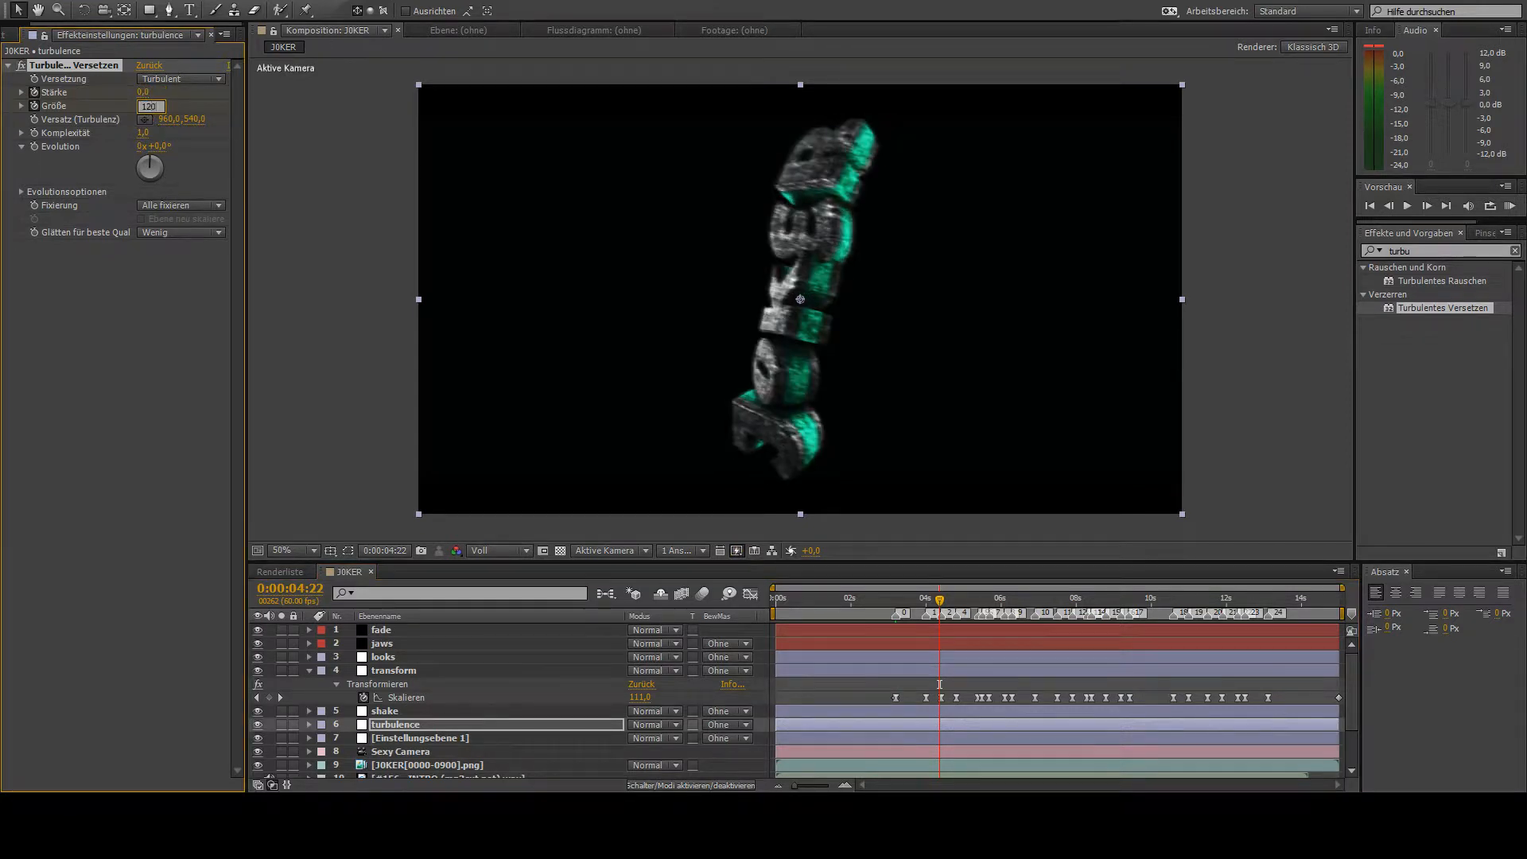
pyautogui.moveTo(886, 594); pyautogui.dragTo(918, 642)
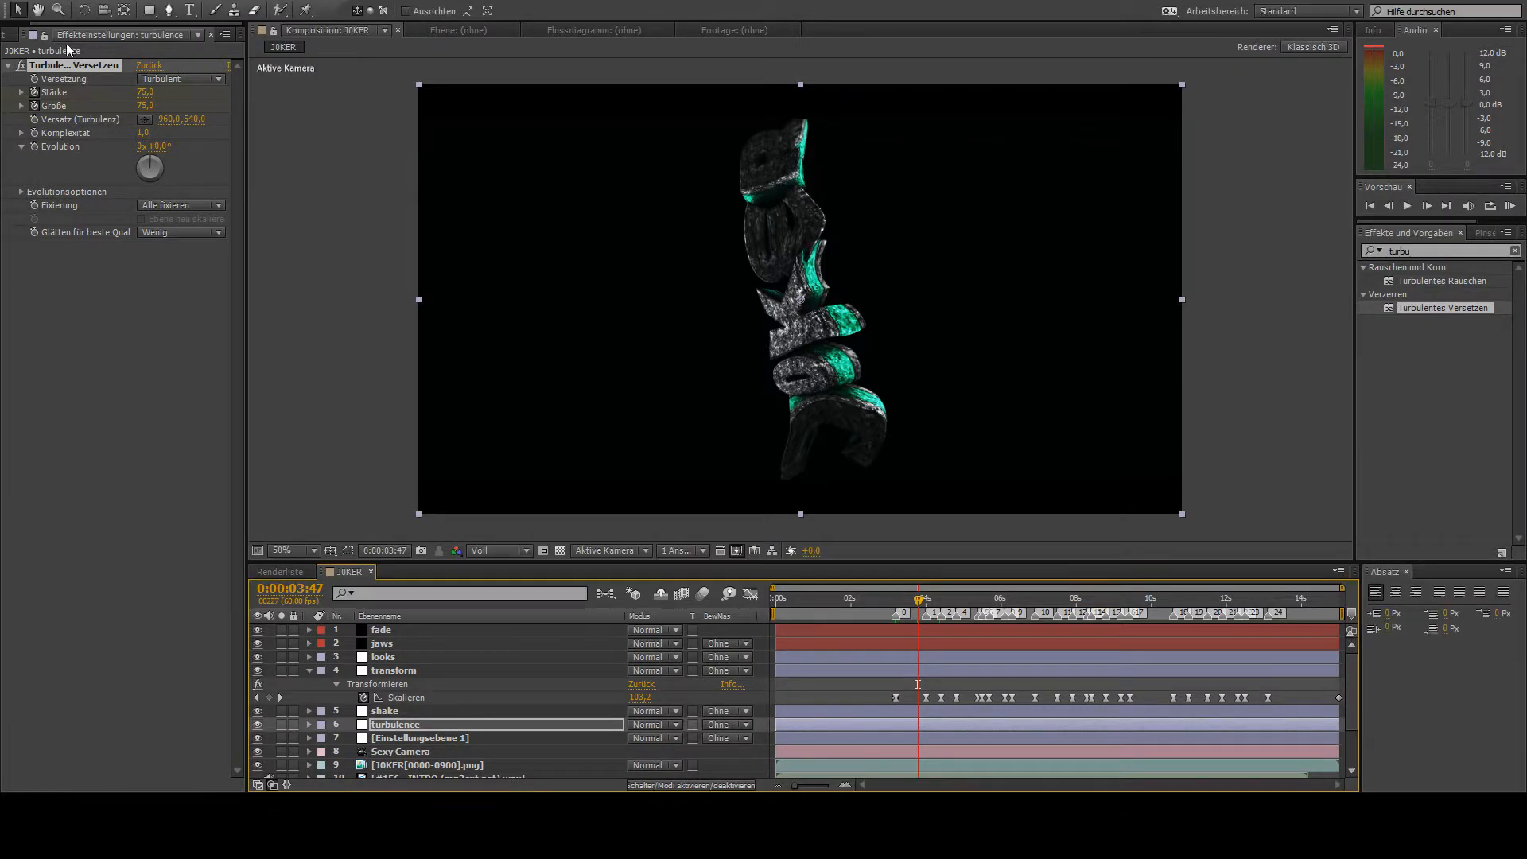
pyautogui.moveTo(75, 24); pyautogui.dragTo(11, 24)
# - Copy the turbulence layer's Stärke and Größe keyframes, paste them at 0:00:09:23 and collapse the layer
pyautogui.moveTo(920, 603); pyautogui.dragTo(1133, 642)
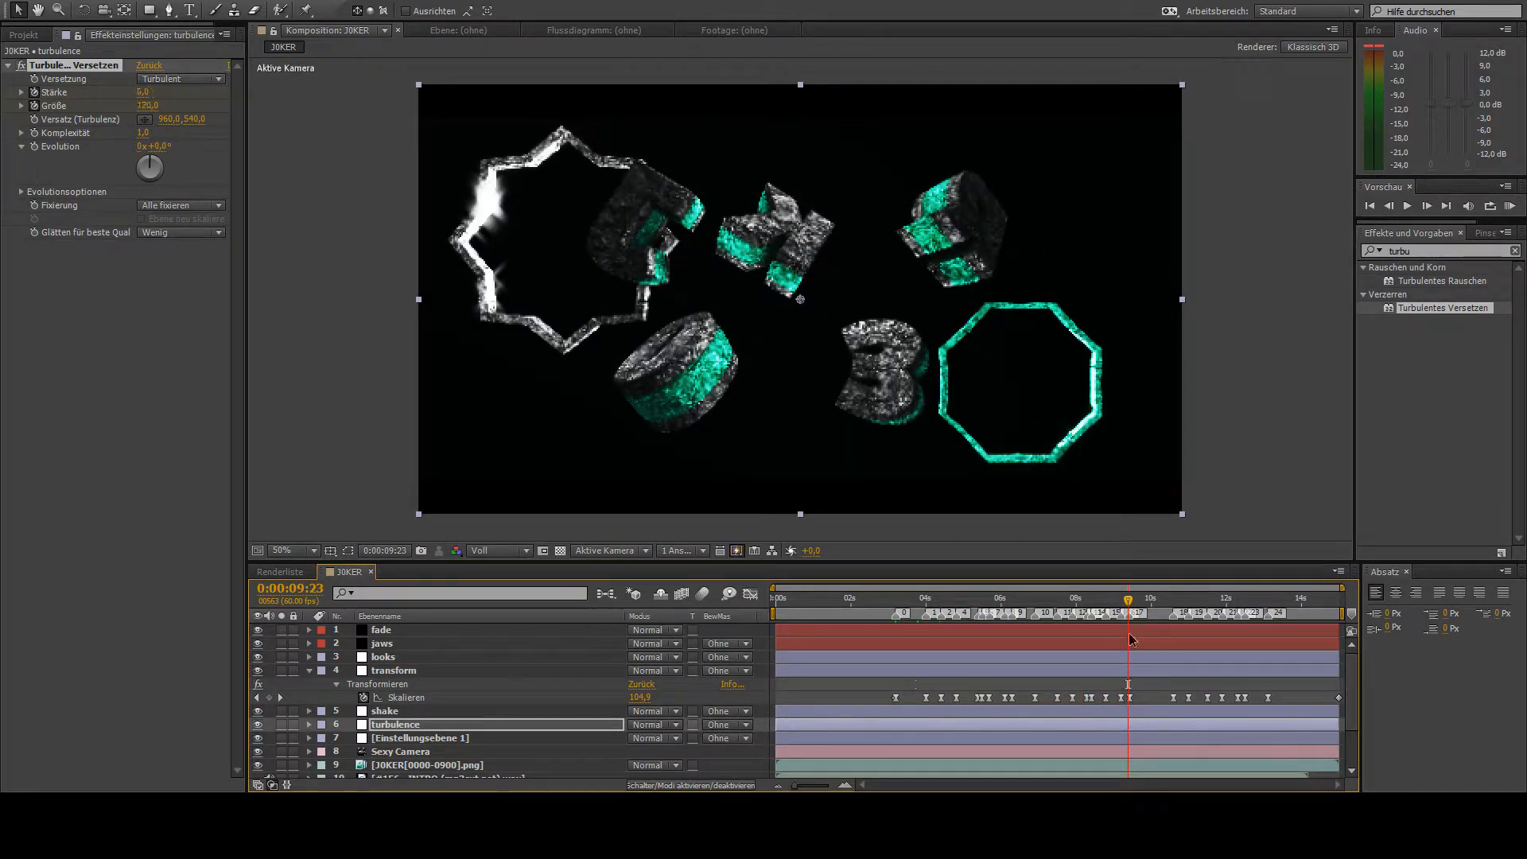
pyautogui.press('u')
pyautogui.moveTo(961, 746); pyautogui.dragTo(860, 775)
pyautogui.hotkey('ctrl', 'c')
pyautogui.hotkey('ctrl', 'v')
pyautogui.moveTo(1142, 630); pyautogui.dragTo(1274, 652)
pyautogui.click(304, 725)
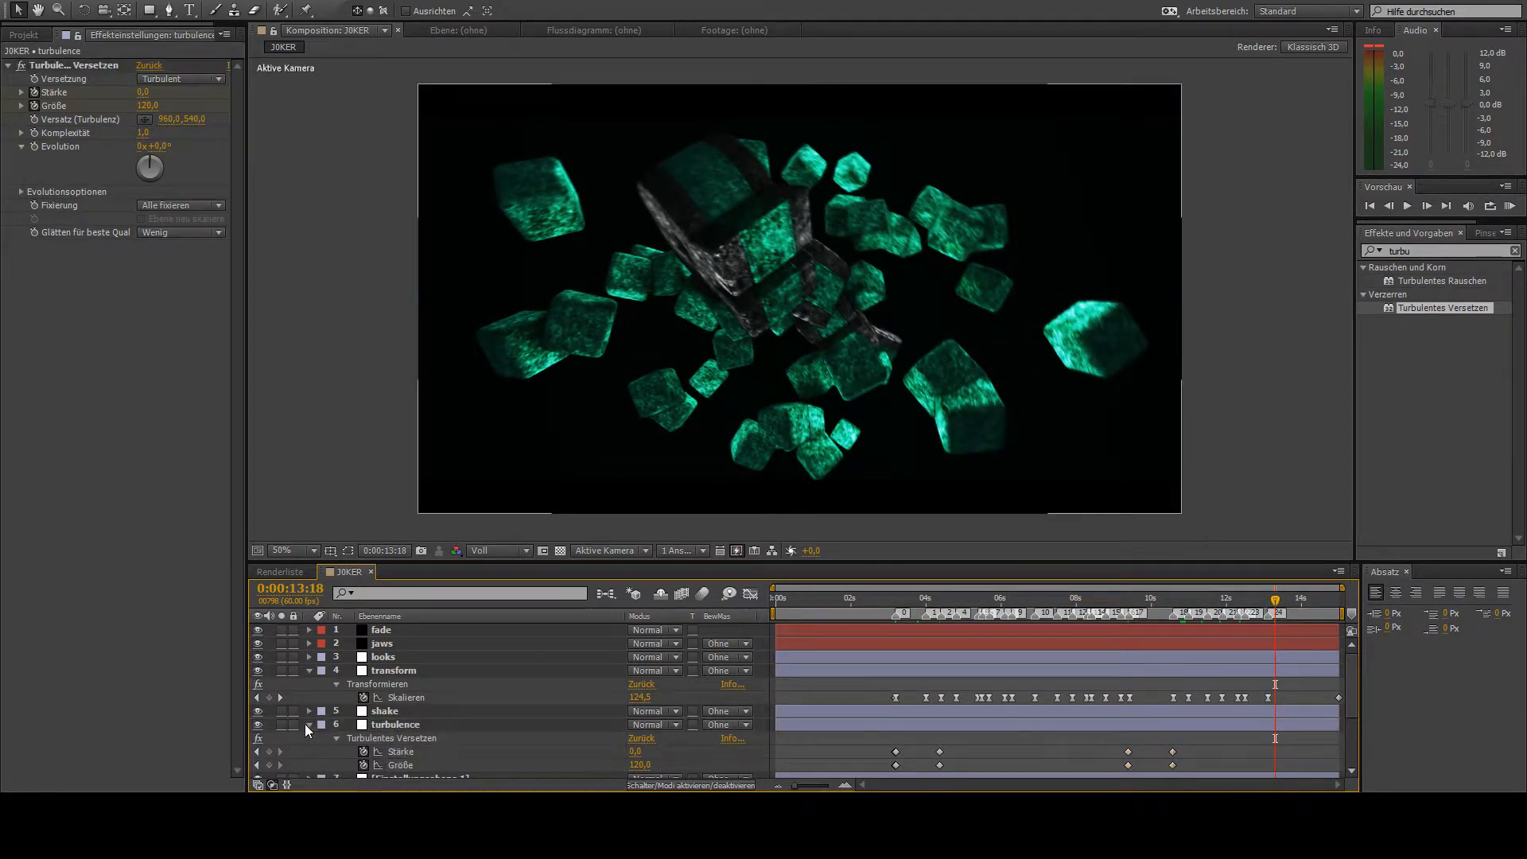
pyautogui.click(309, 725)
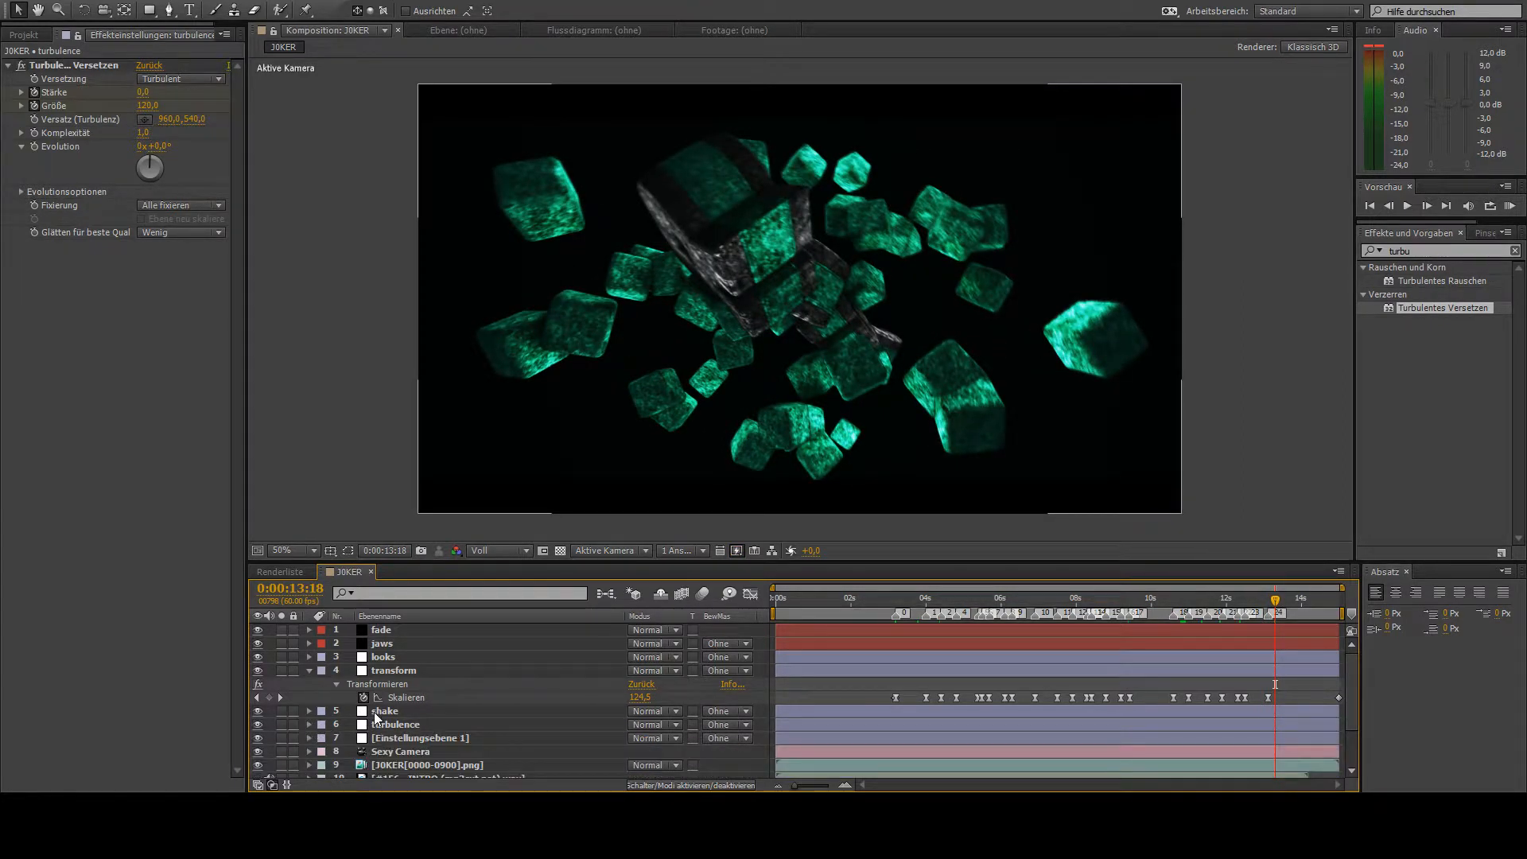
# - Duplicate the remaining Einstellungsebene 1 adjustment layer and name the copy konturen
pyautogui.click(389, 738)
pyautogui.hotkey('ctrl', 'd')
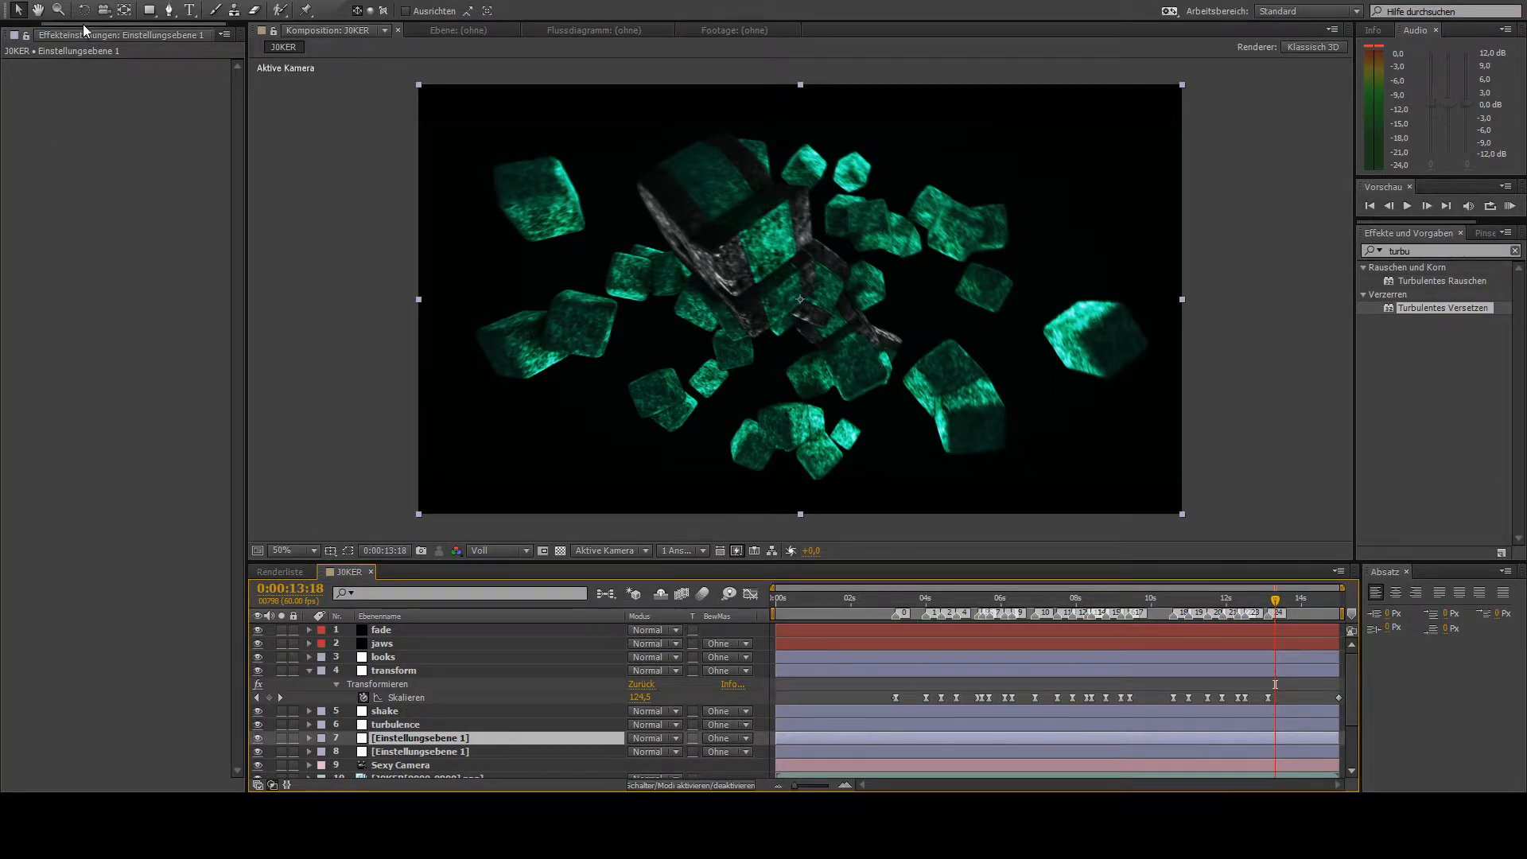
pyautogui.moveTo(83, 24); pyautogui.dragTo(8, 29)
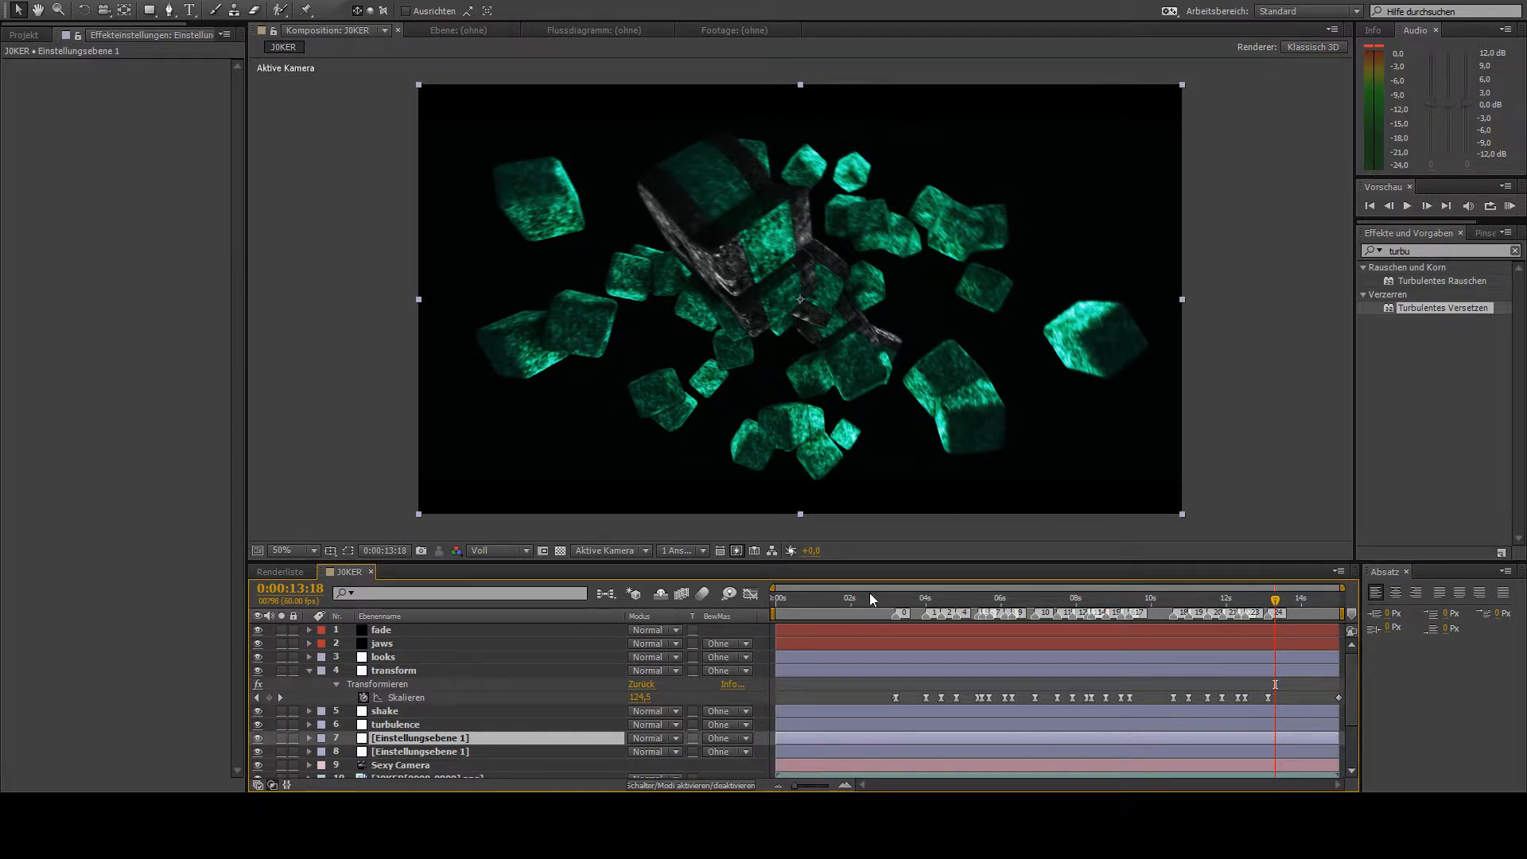
pyautogui.press('Return')
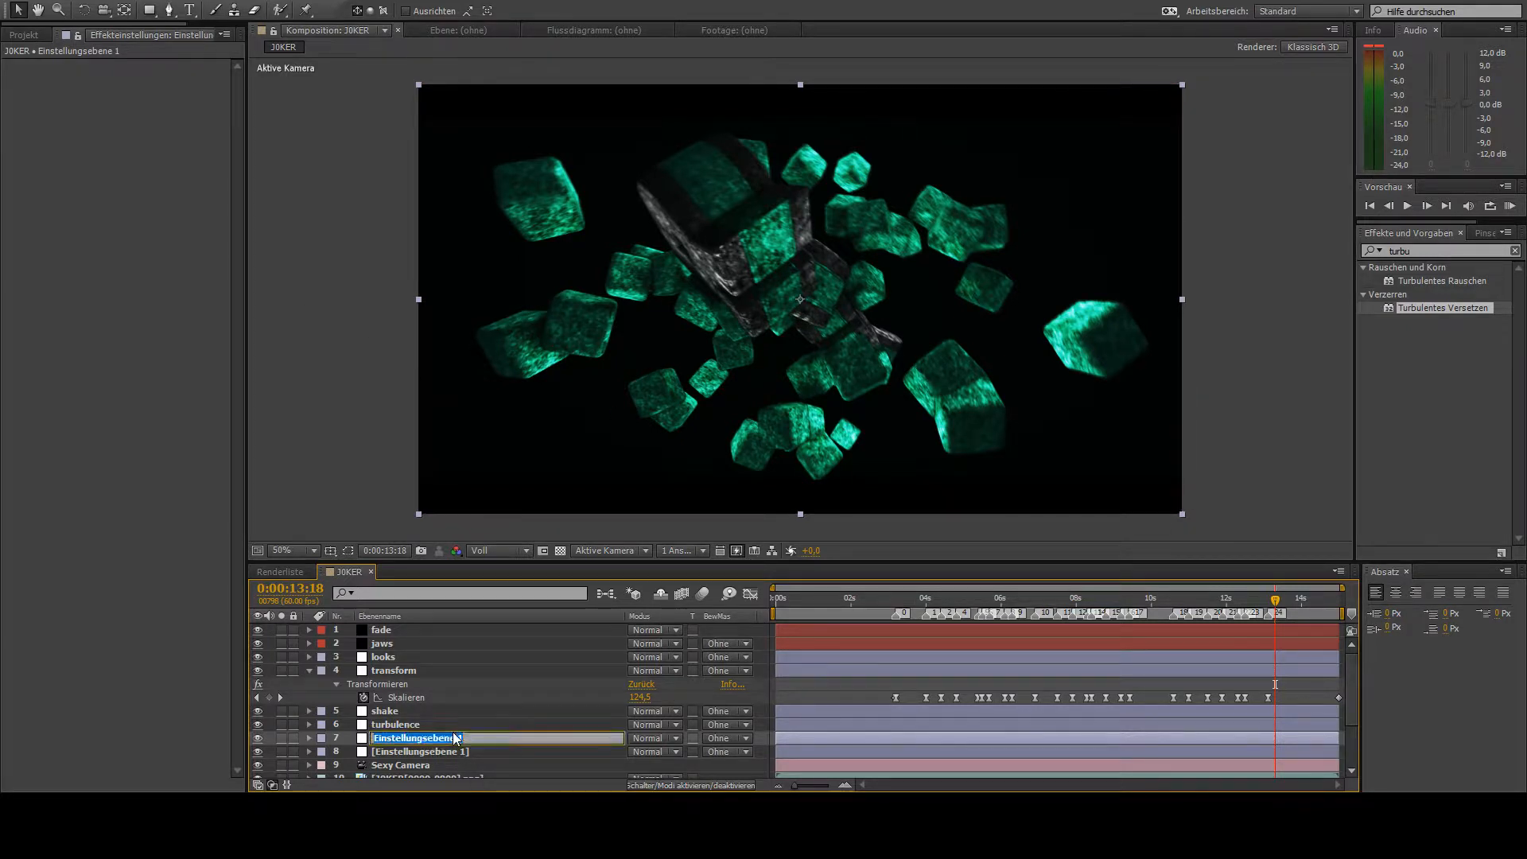
pyautogui.write('konturen')
pyautogui.press('Return')
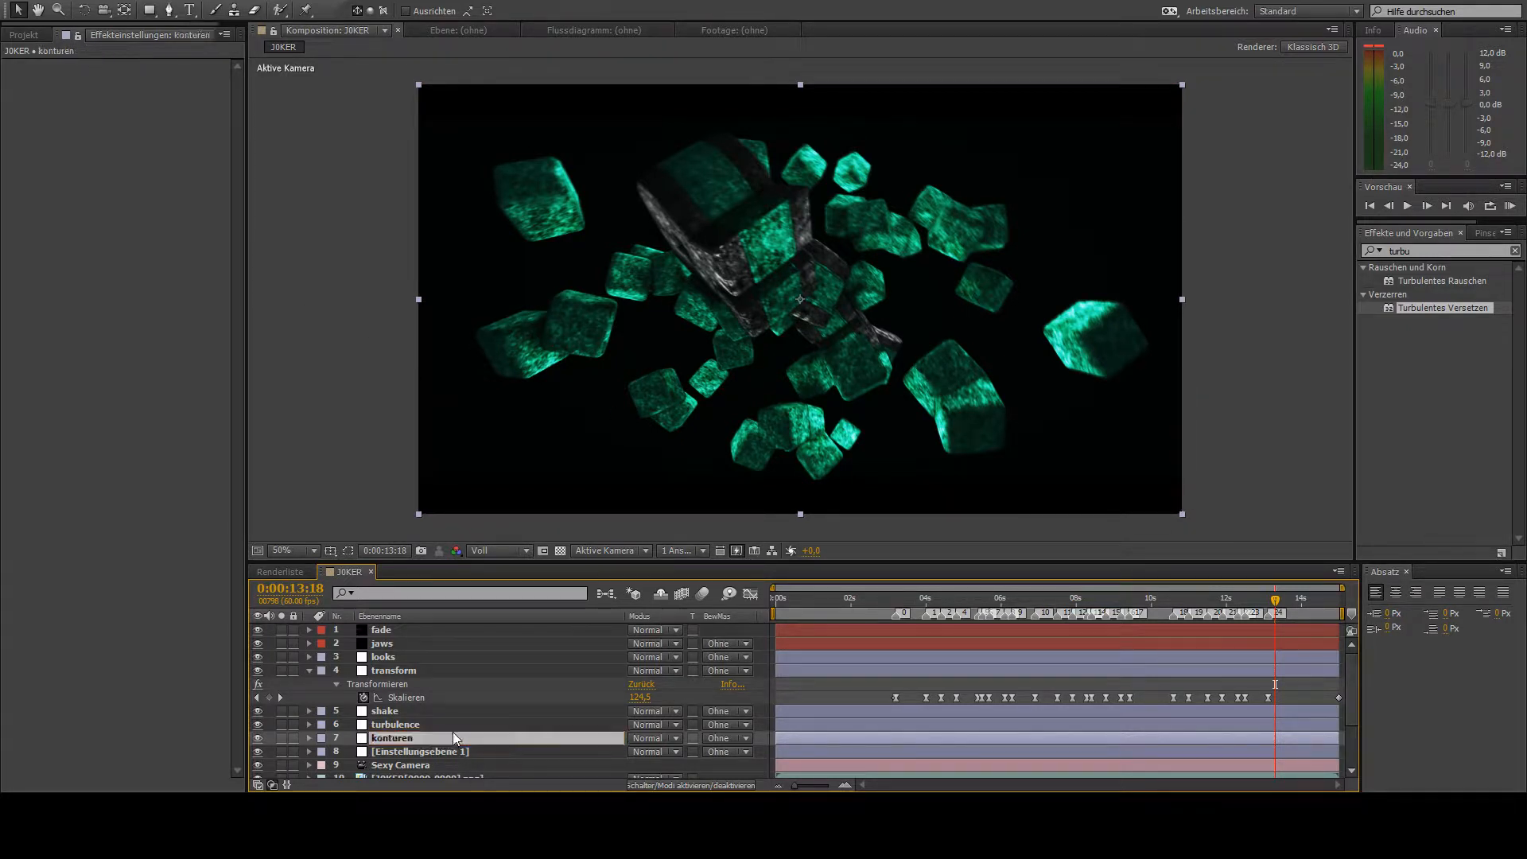
# - Apply the Konturen finden effect to the konturen layer, enable Umkehren and set Mit Original mischen to 100 %
pyautogui.click(1440, 241)
pyautogui.click(1438, 246)
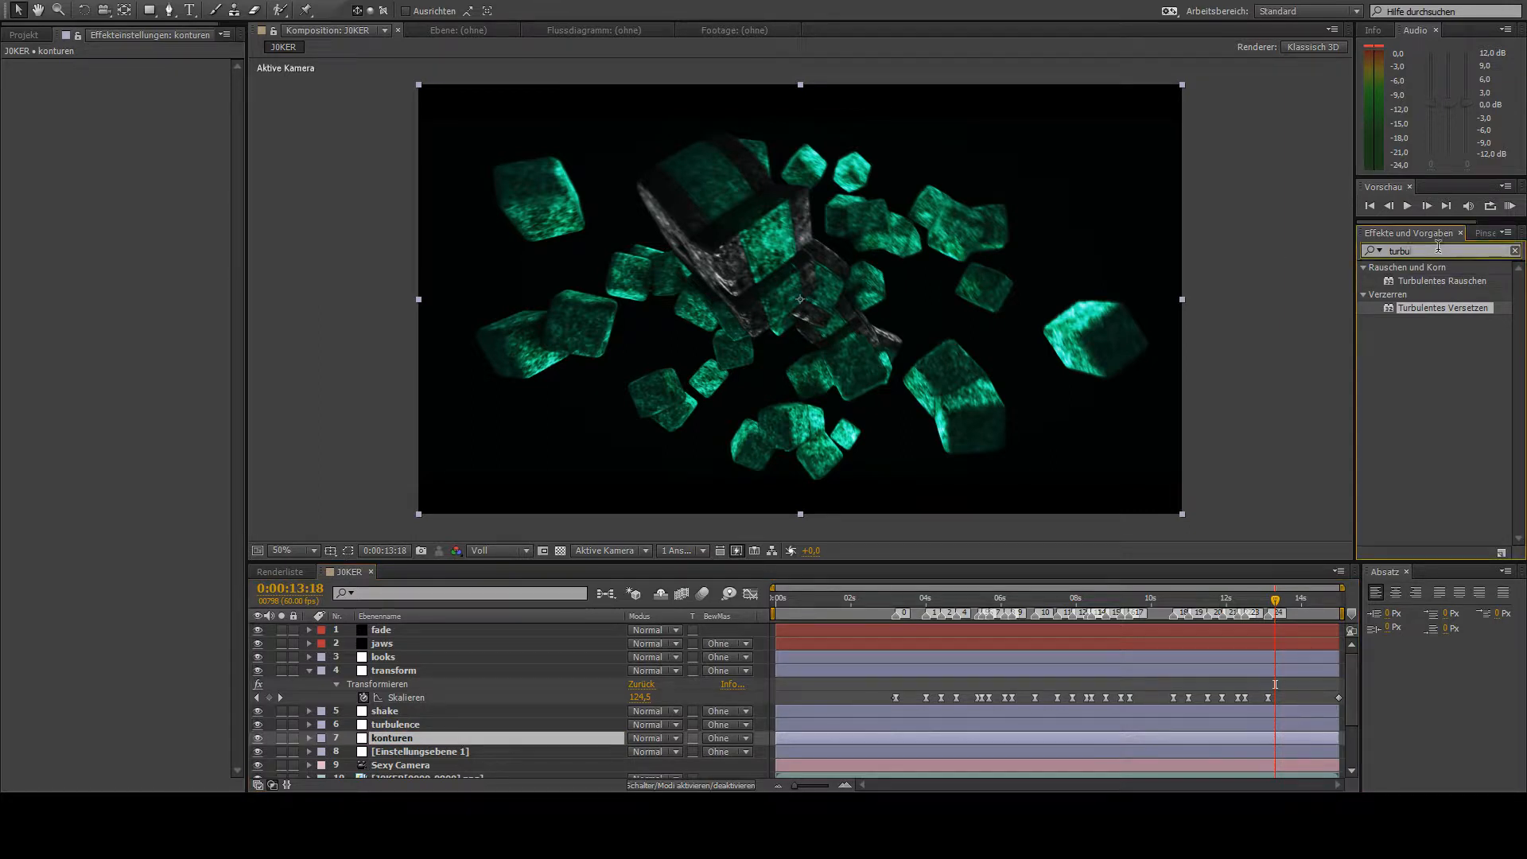
pyautogui.write('konturen')
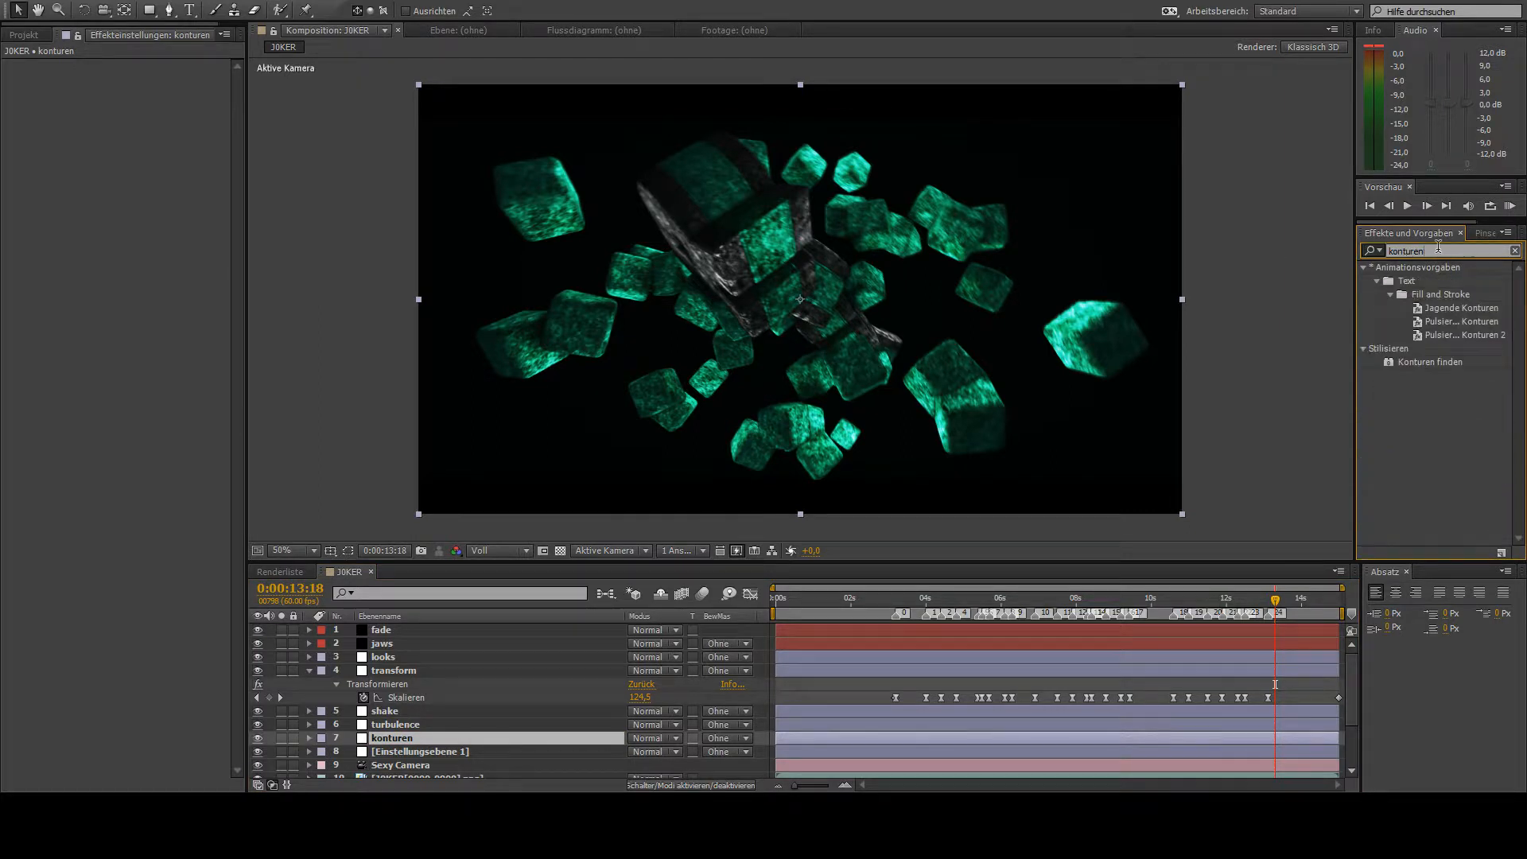
pyautogui.doubleClick(1430, 362)
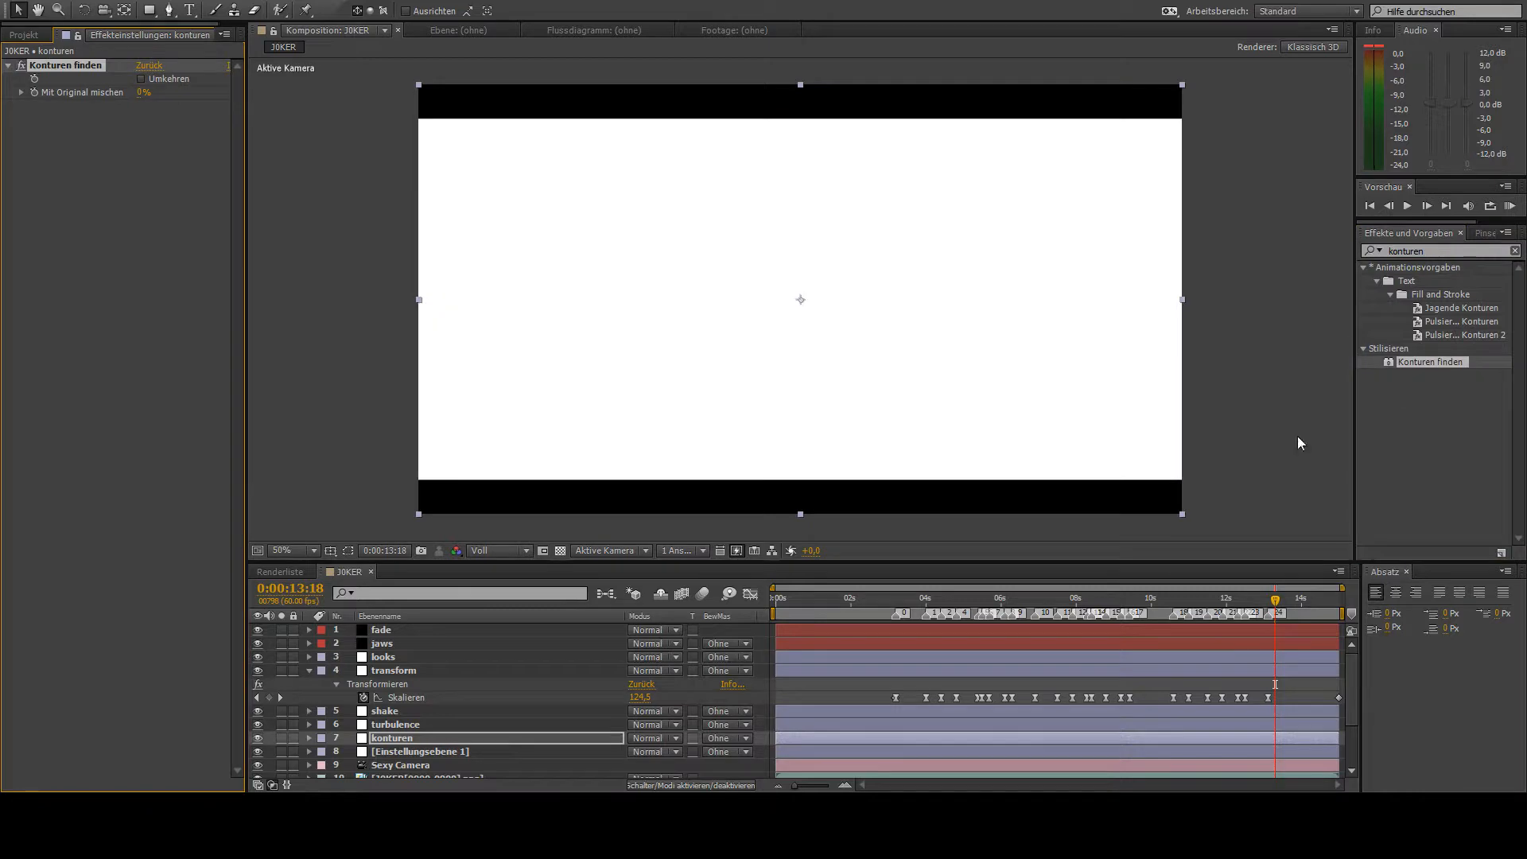
pyautogui.click(142, 79)
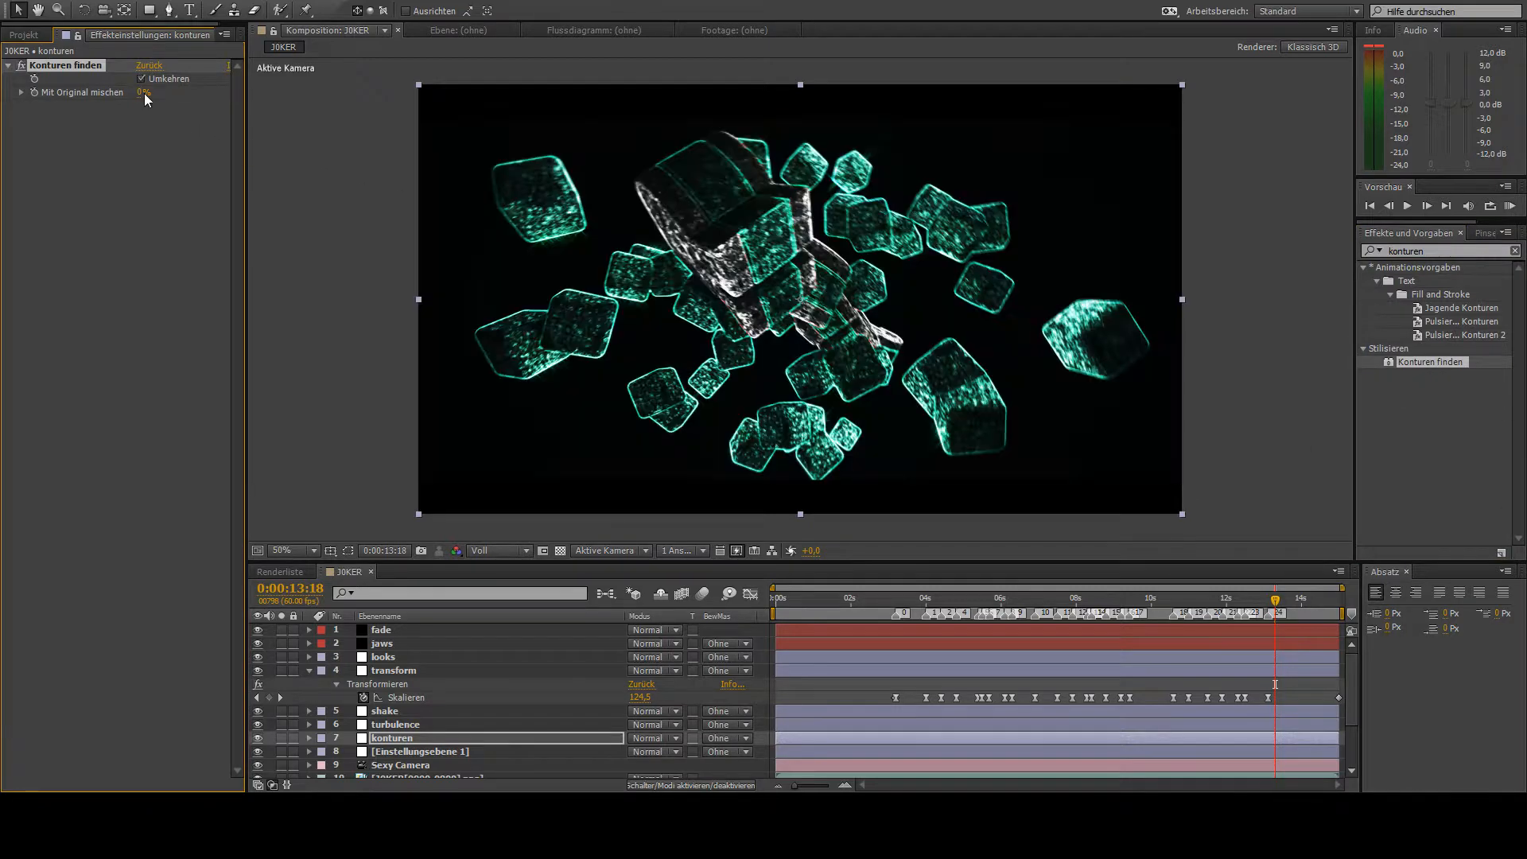
pyautogui.moveTo(142, 93); pyautogui.dragTo(493, 132)
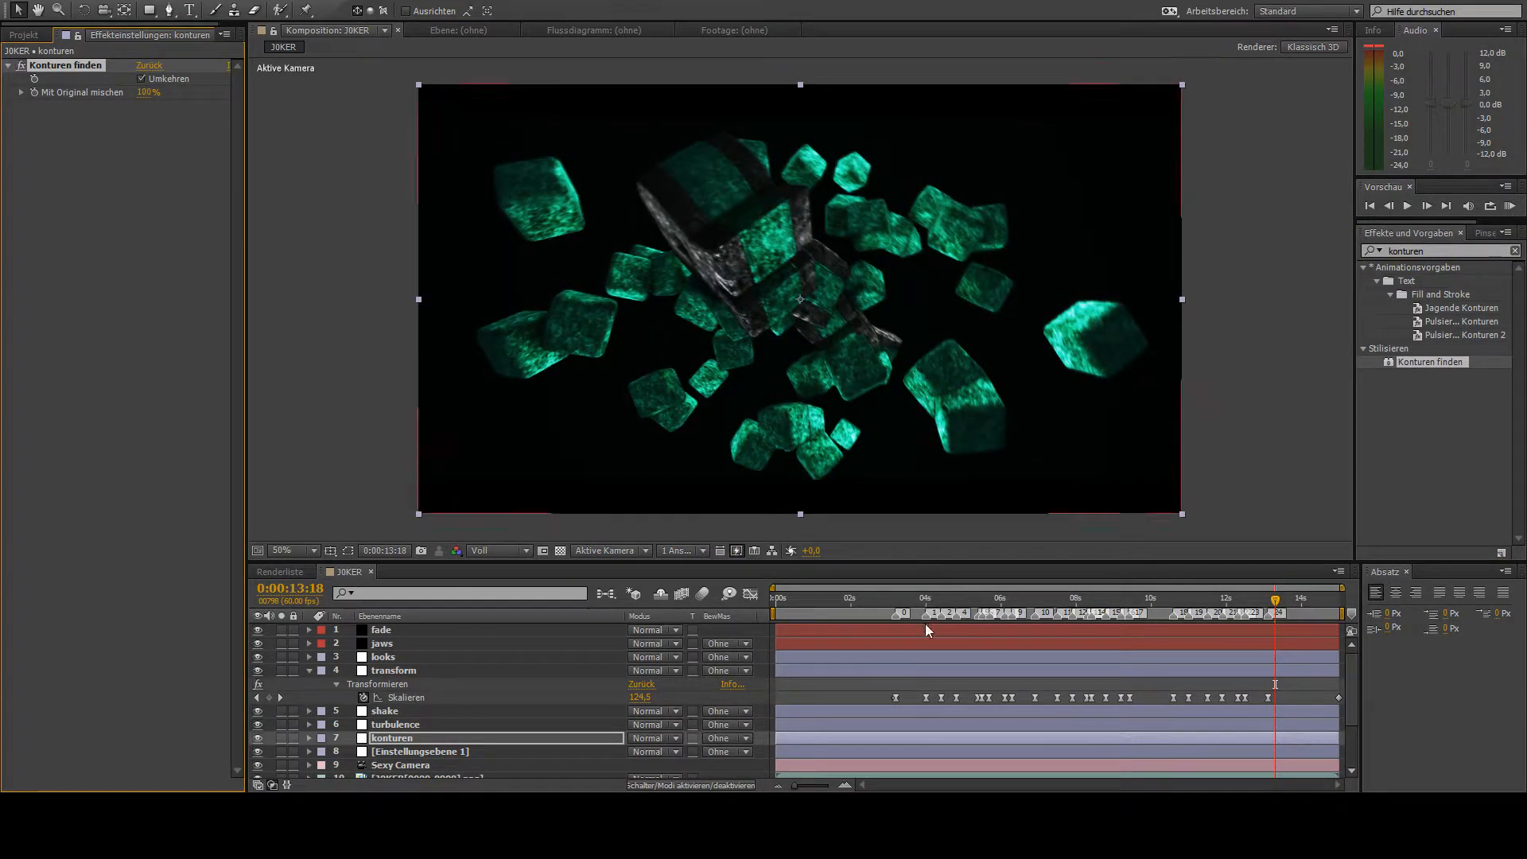
# - Start a Mit Original mischen keyframe at 0:00:03:11 and lower the value to 46 % at 0:00:03:12
pyautogui.click(894, 627)
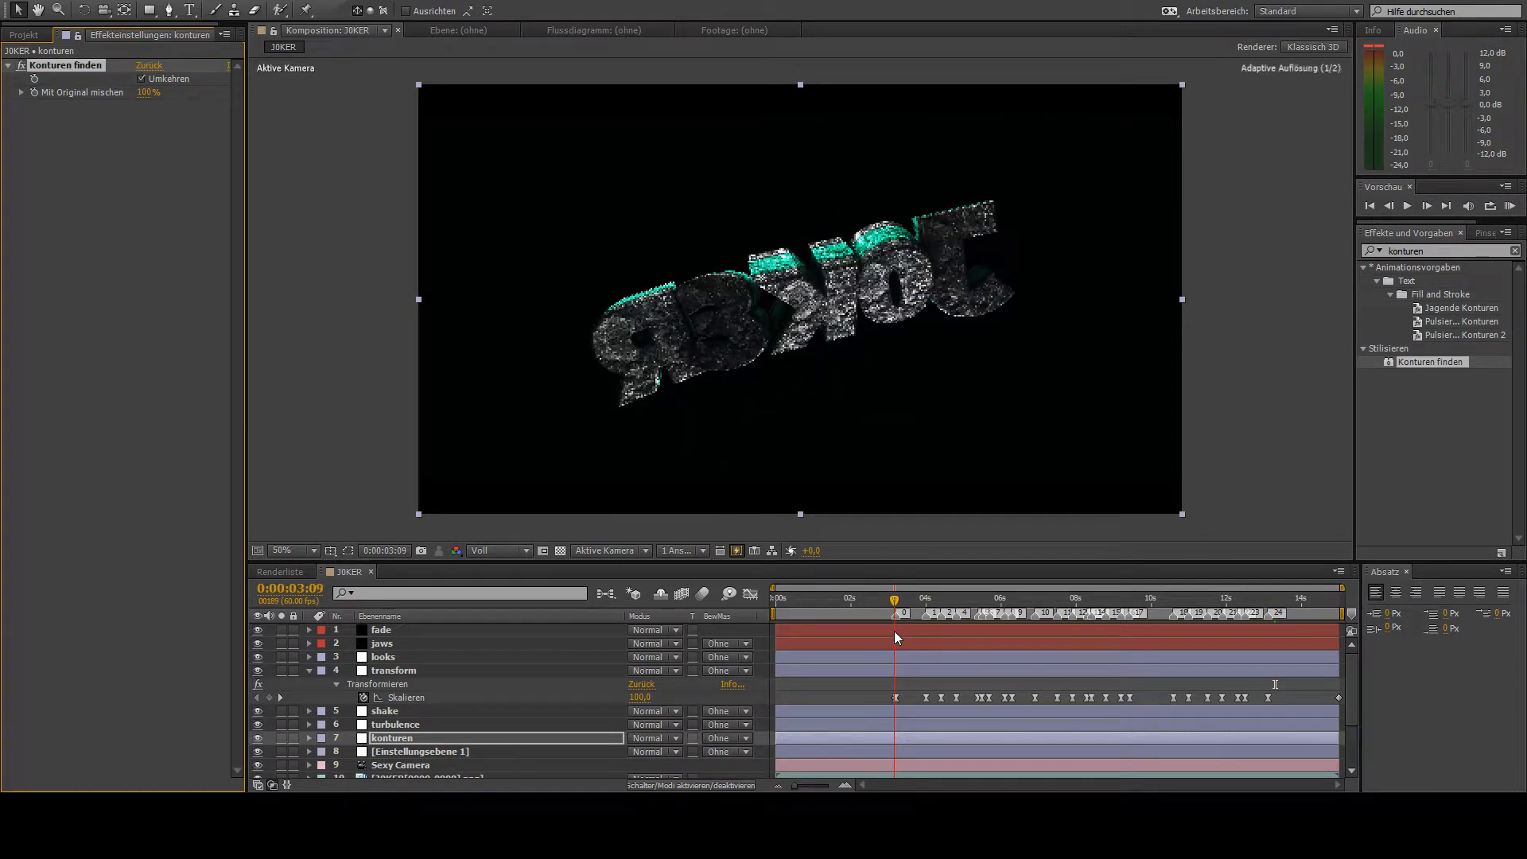
pyautogui.moveTo(894, 636); pyautogui.dragTo(895, 637)
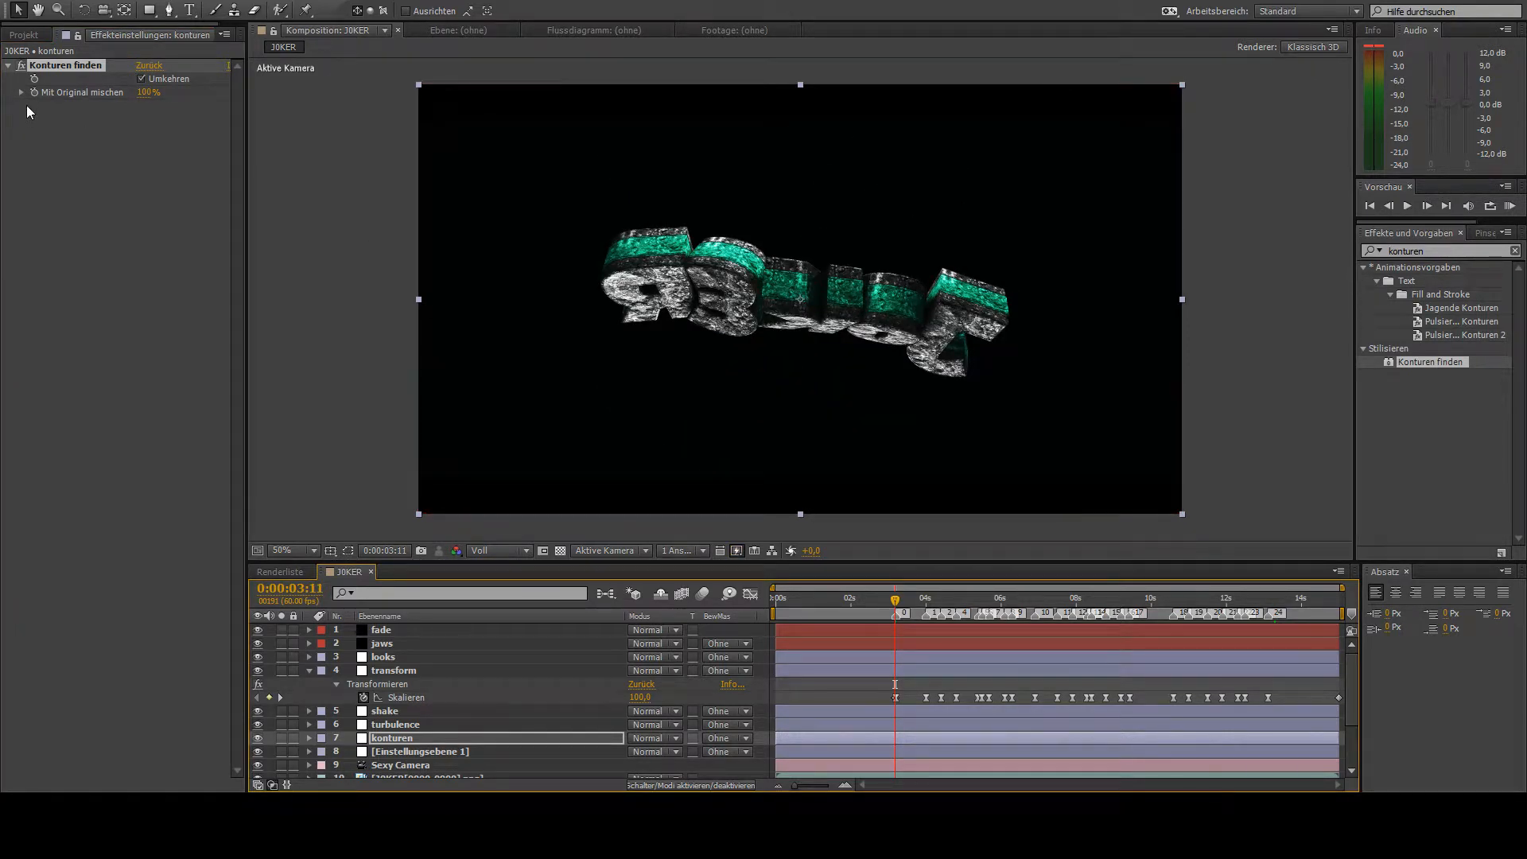
pyautogui.click(1427, 205)
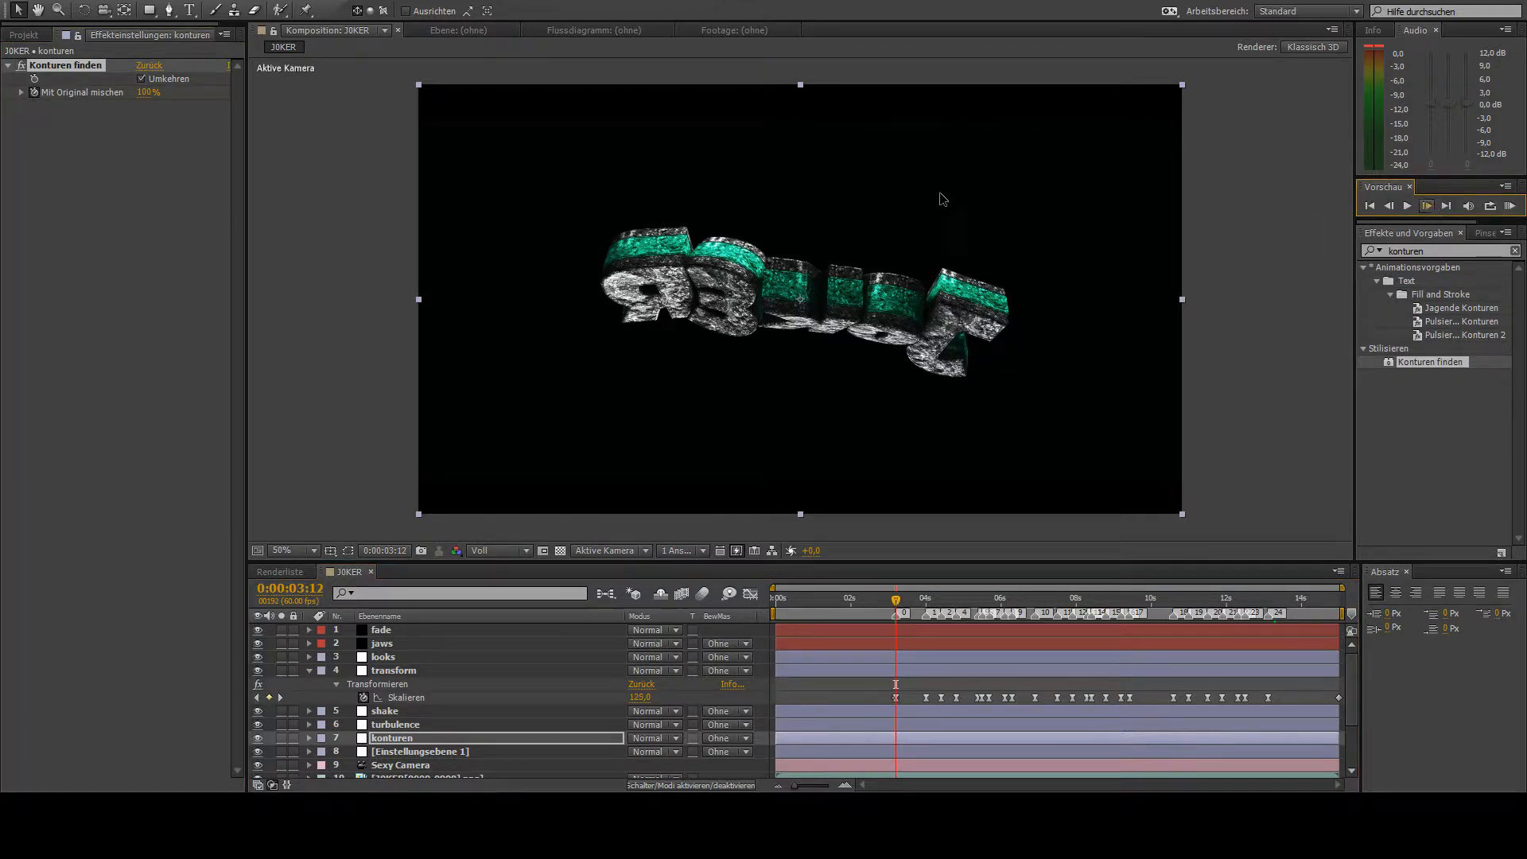
pyautogui.moveTo(147, 93); pyautogui.dragTo(184, 119)
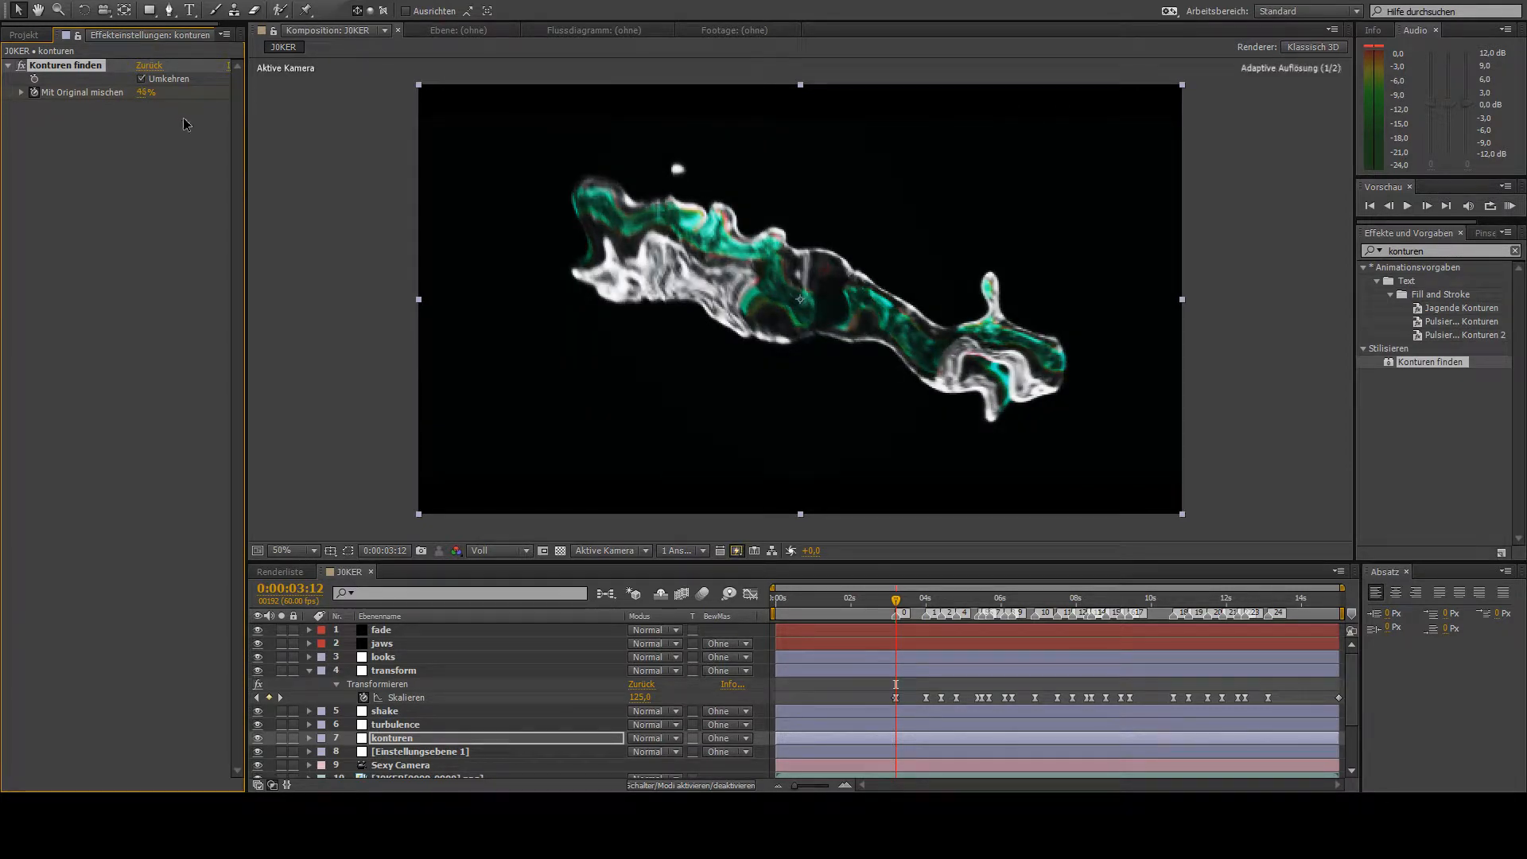
# - Add a Mit Original mischen keyframe of 46 % at 0:00:03:59 and reveal the konturen layer's keyframes
pyautogui.moveTo(896, 606); pyautogui.dragTo(933, 643)
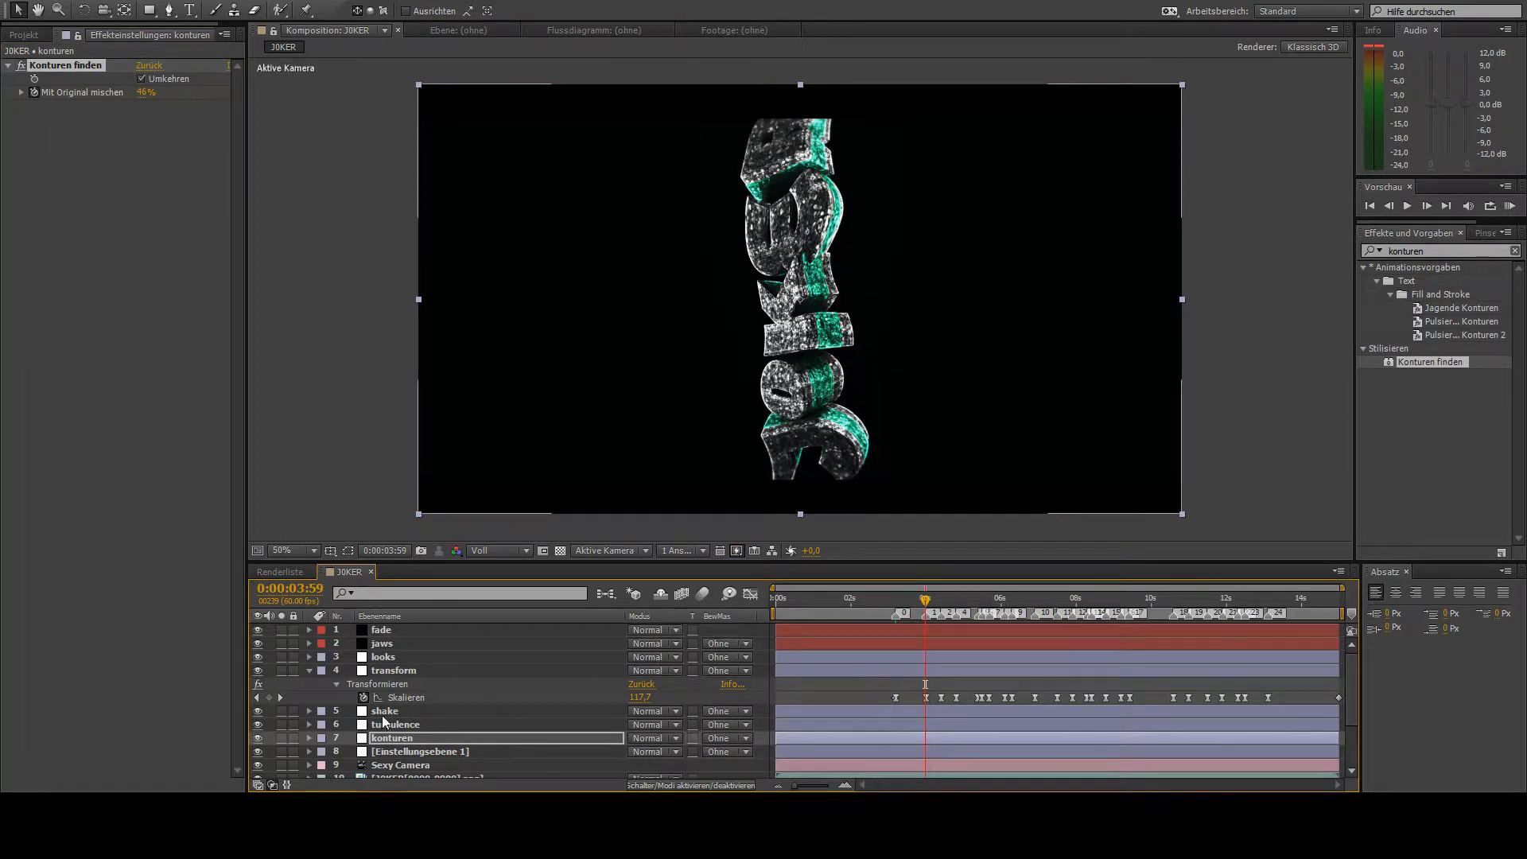
pyautogui.press('u')
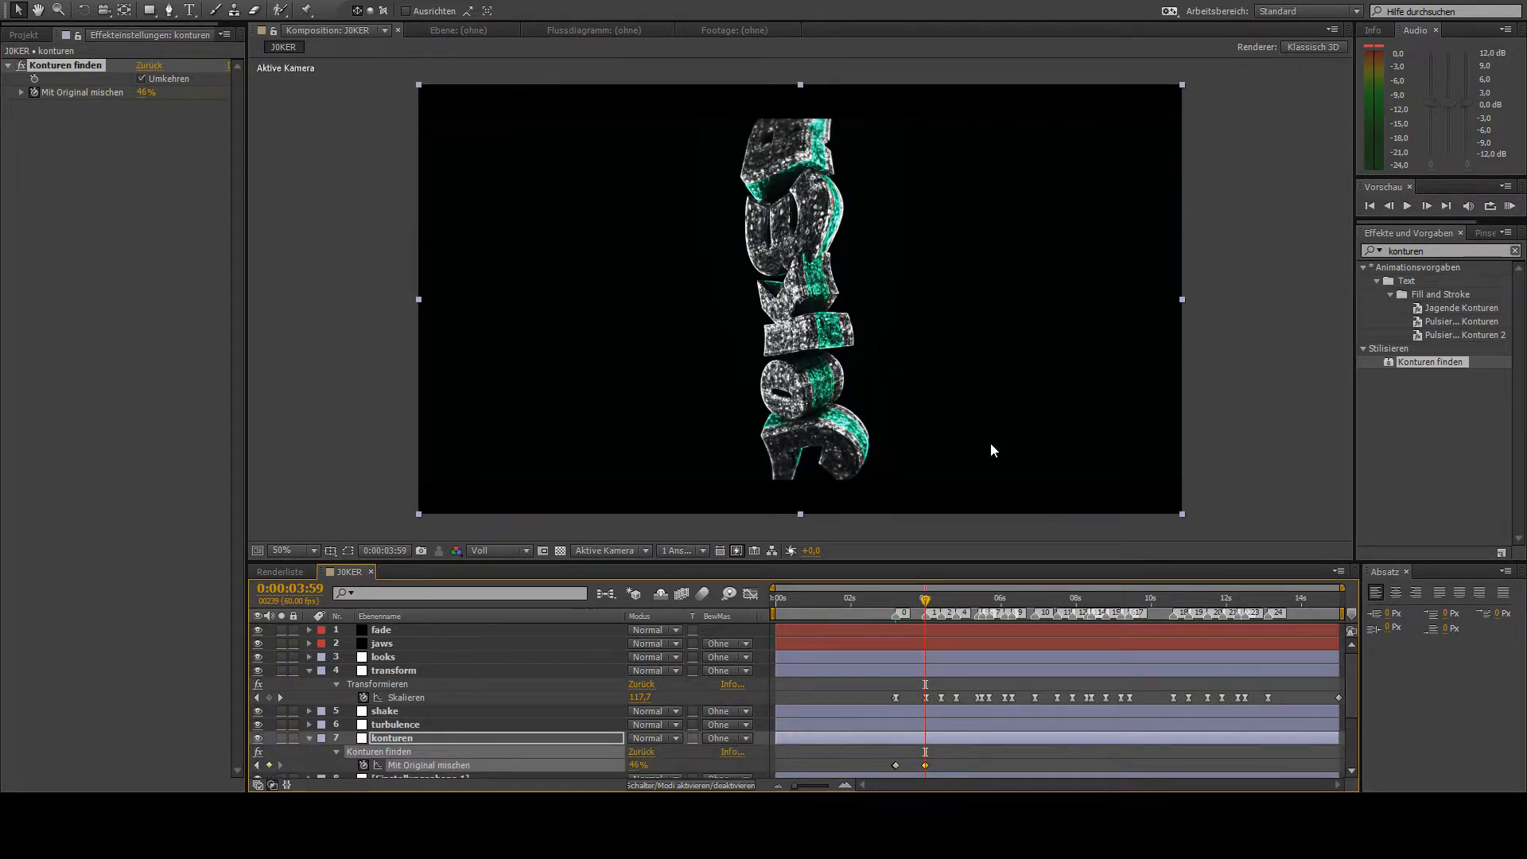
# - On the konturen layer, key Mit Original mischen at 100 % on 0:00:04:00 and 0:00:06:53, then 37 % on 0:00:06:54
pyautogui.click(1427, 205)
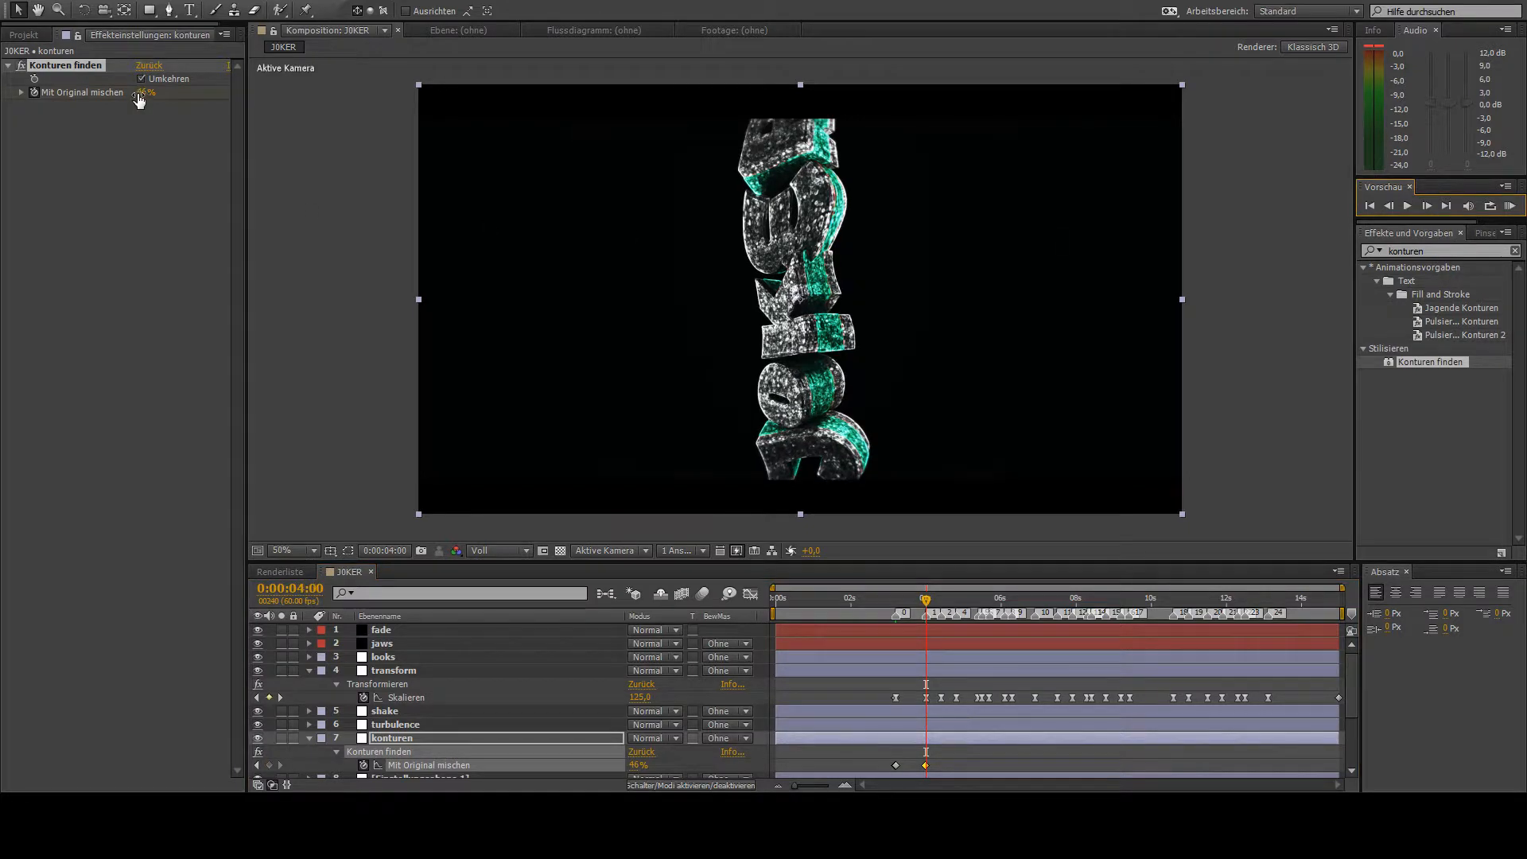
pyautogui.moveTo(139, 95); pyautogui.dragTo(191, 97)
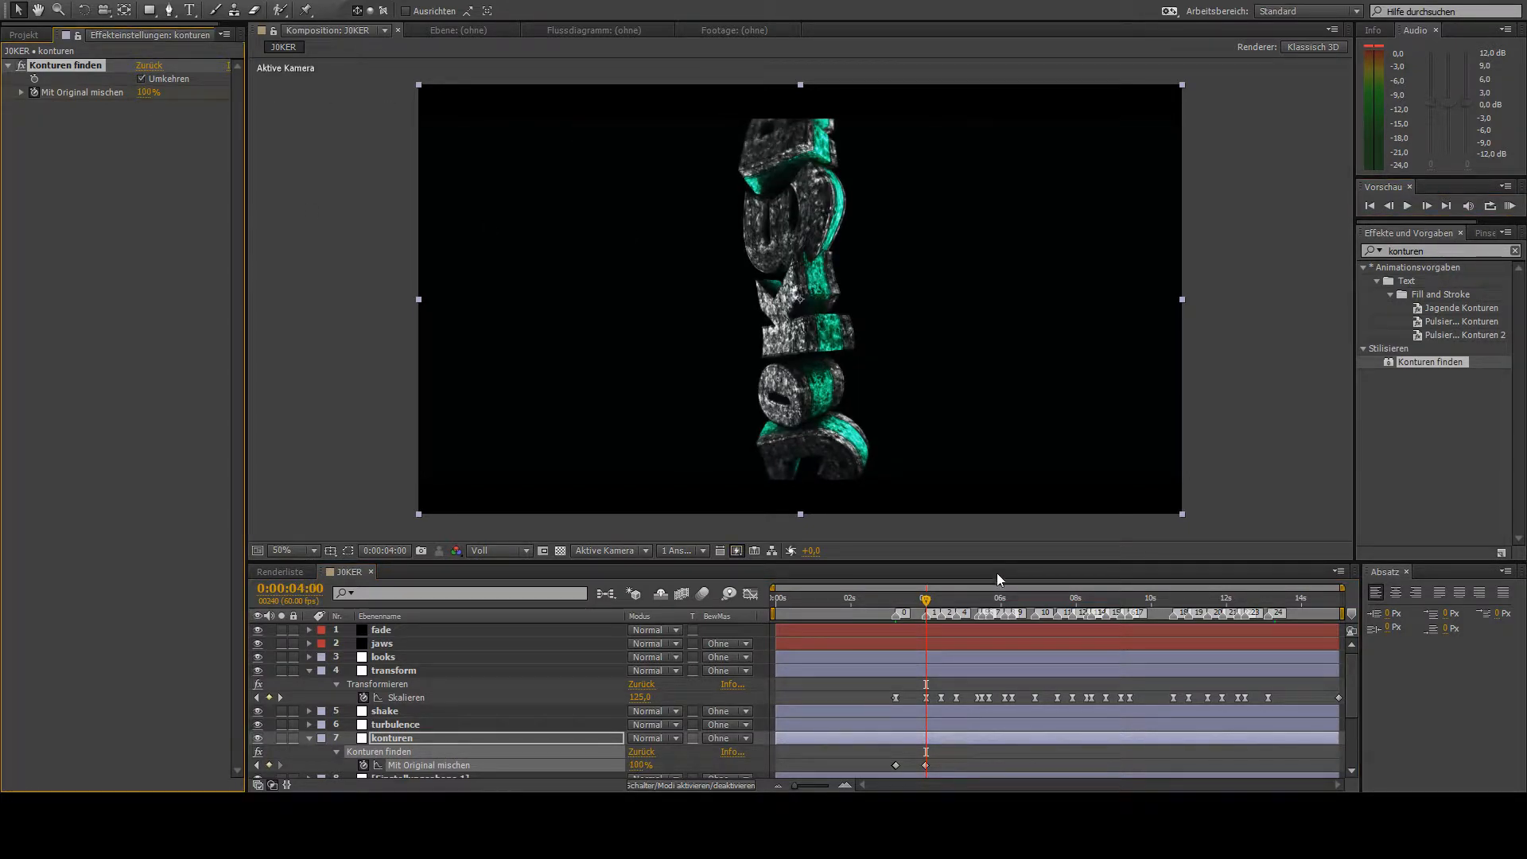
pyautogui.moveTo(942, 602); pyautogui.dragTo(1035, 643)
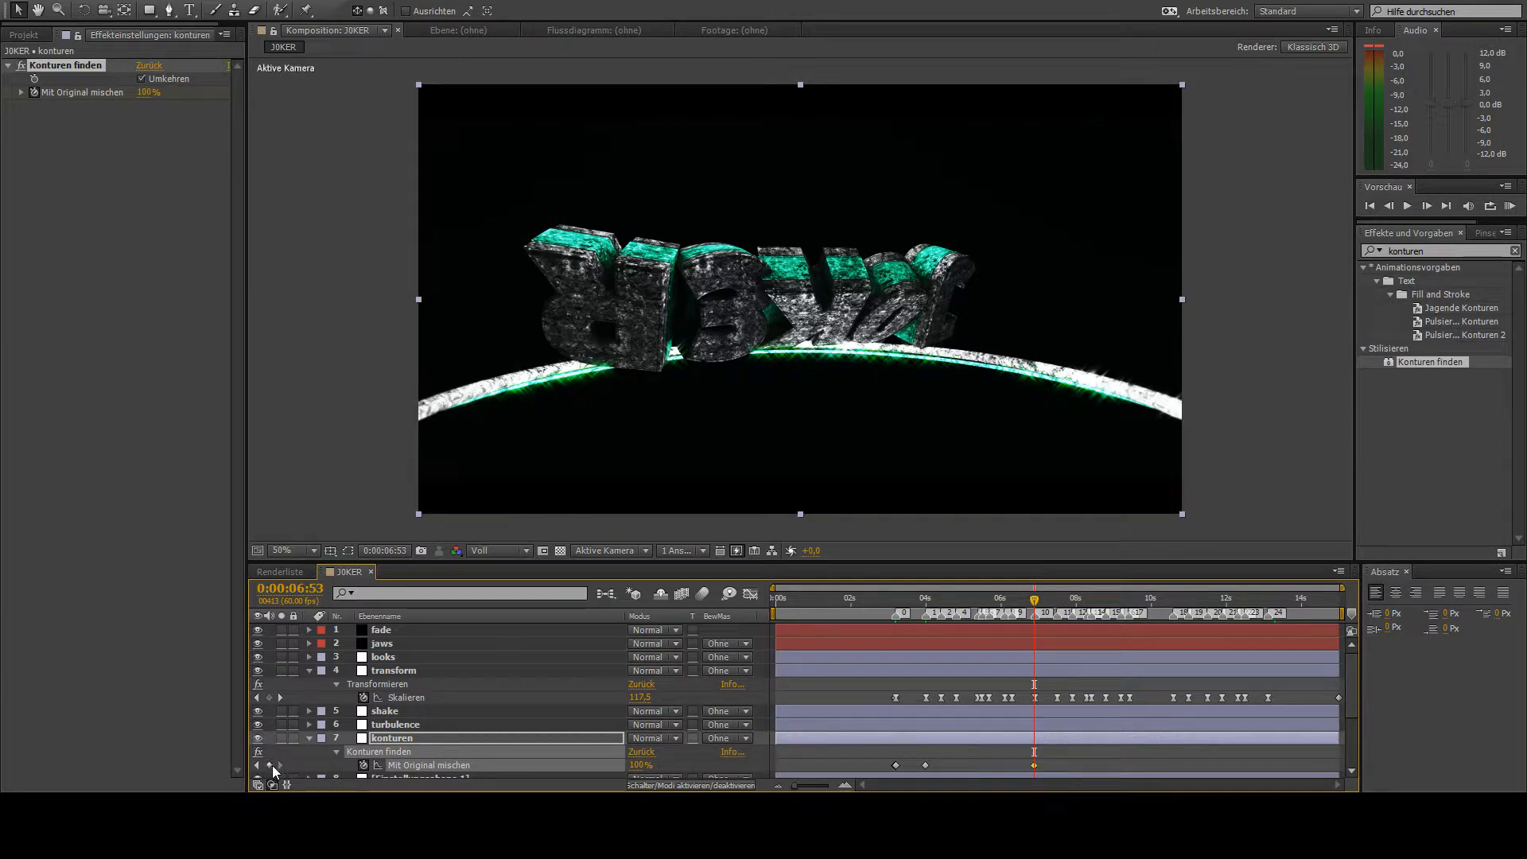
pyautogui.click(1427, 206)
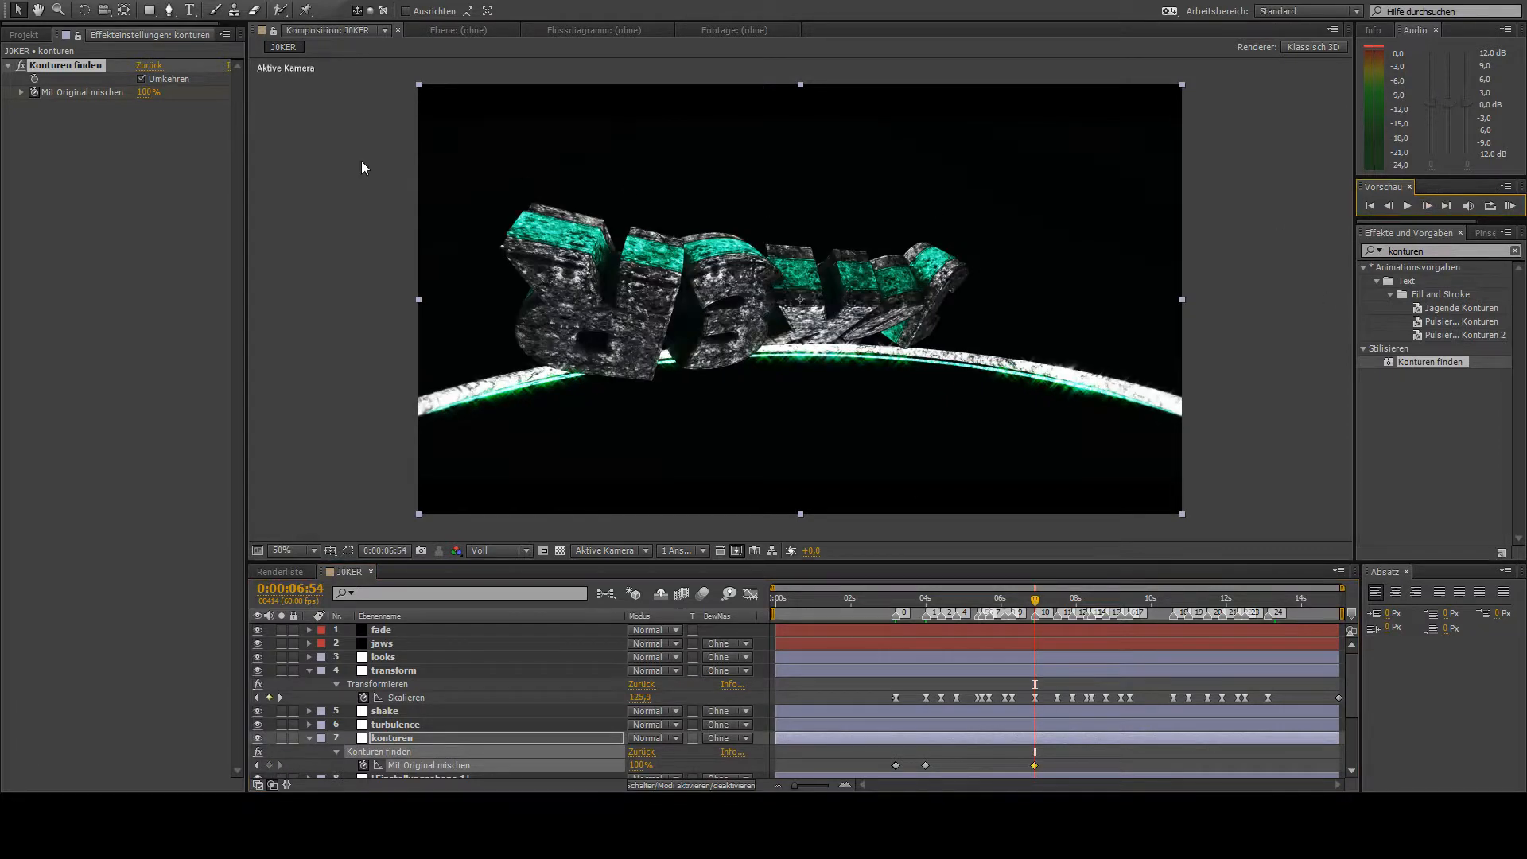
pyautogui.write('37')
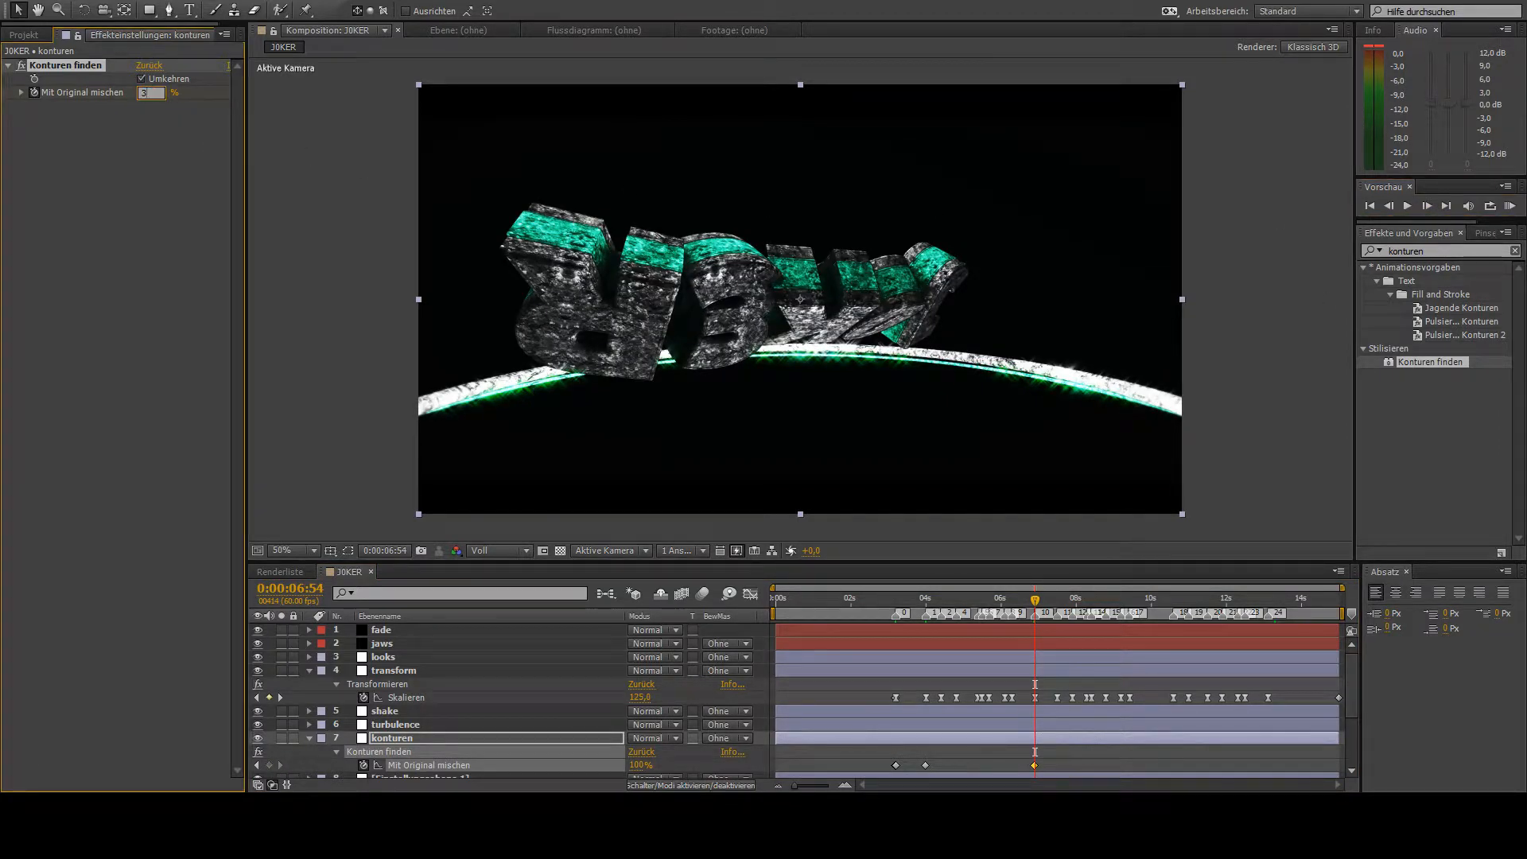
pyautogui.press('Return')
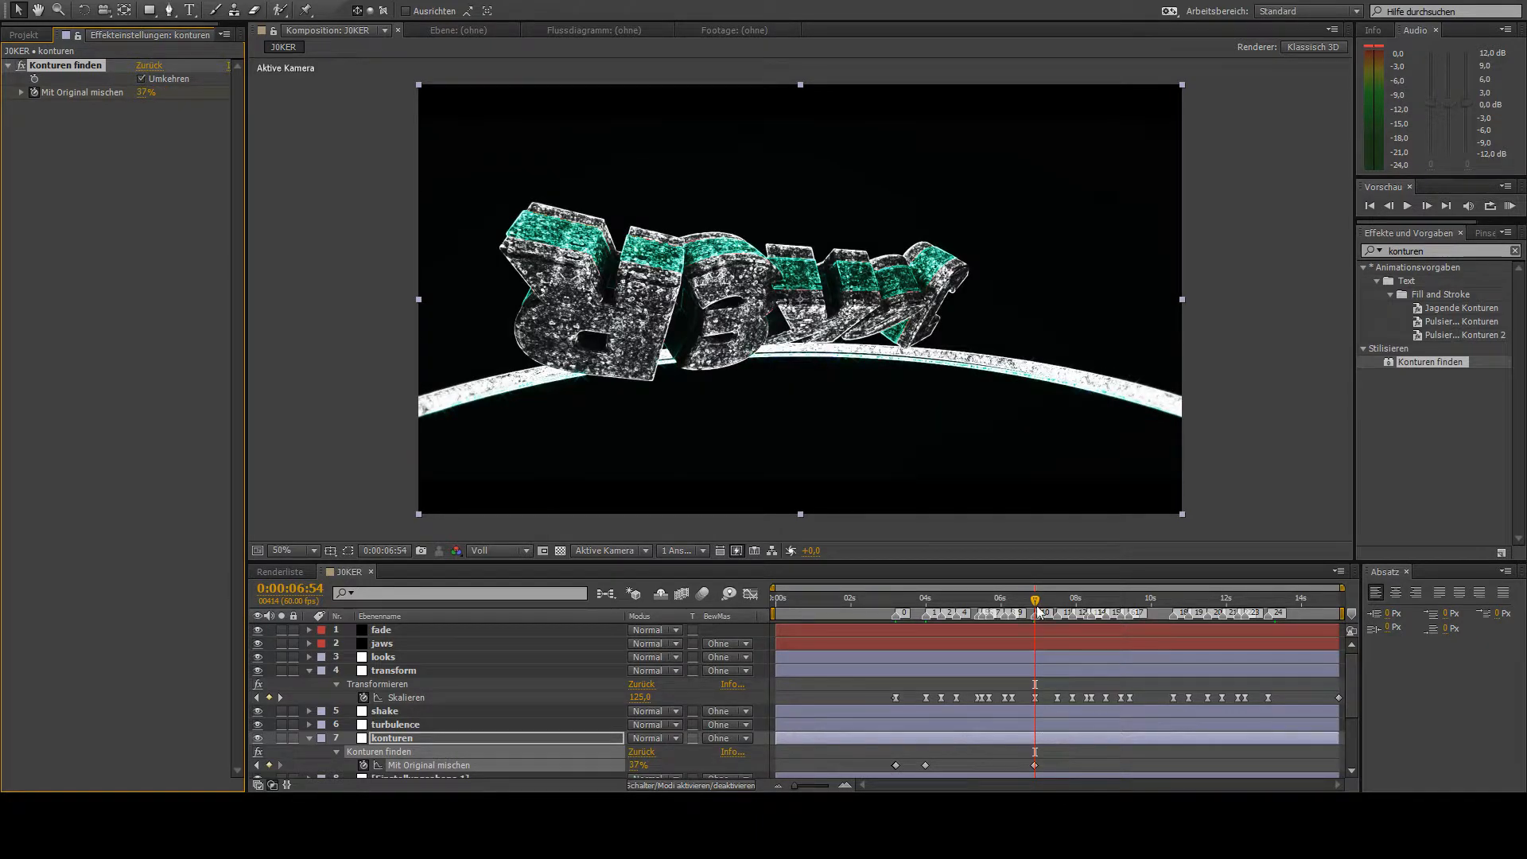
# - Add a 37 % Mit Original mischen keyframe at 0:00:07:29 and raise the value to 100 % at 0:00:07:30
pyautogui.moveTo(1026, 609); pyautogui.dragTo(1056, 636)
pyautogui.click(269, 765)
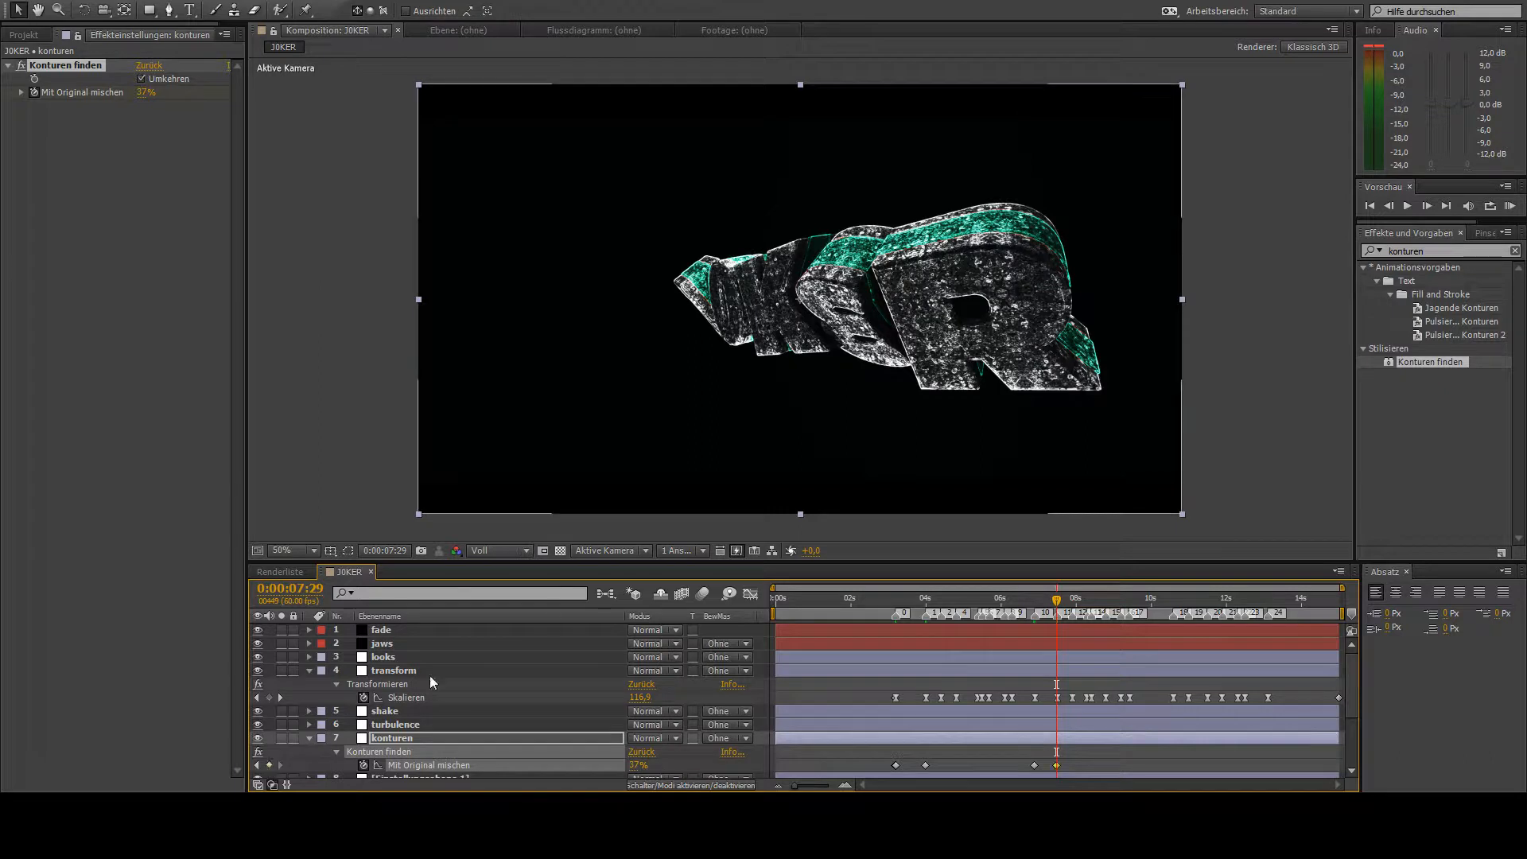
pyautogui.click(1428, 206)
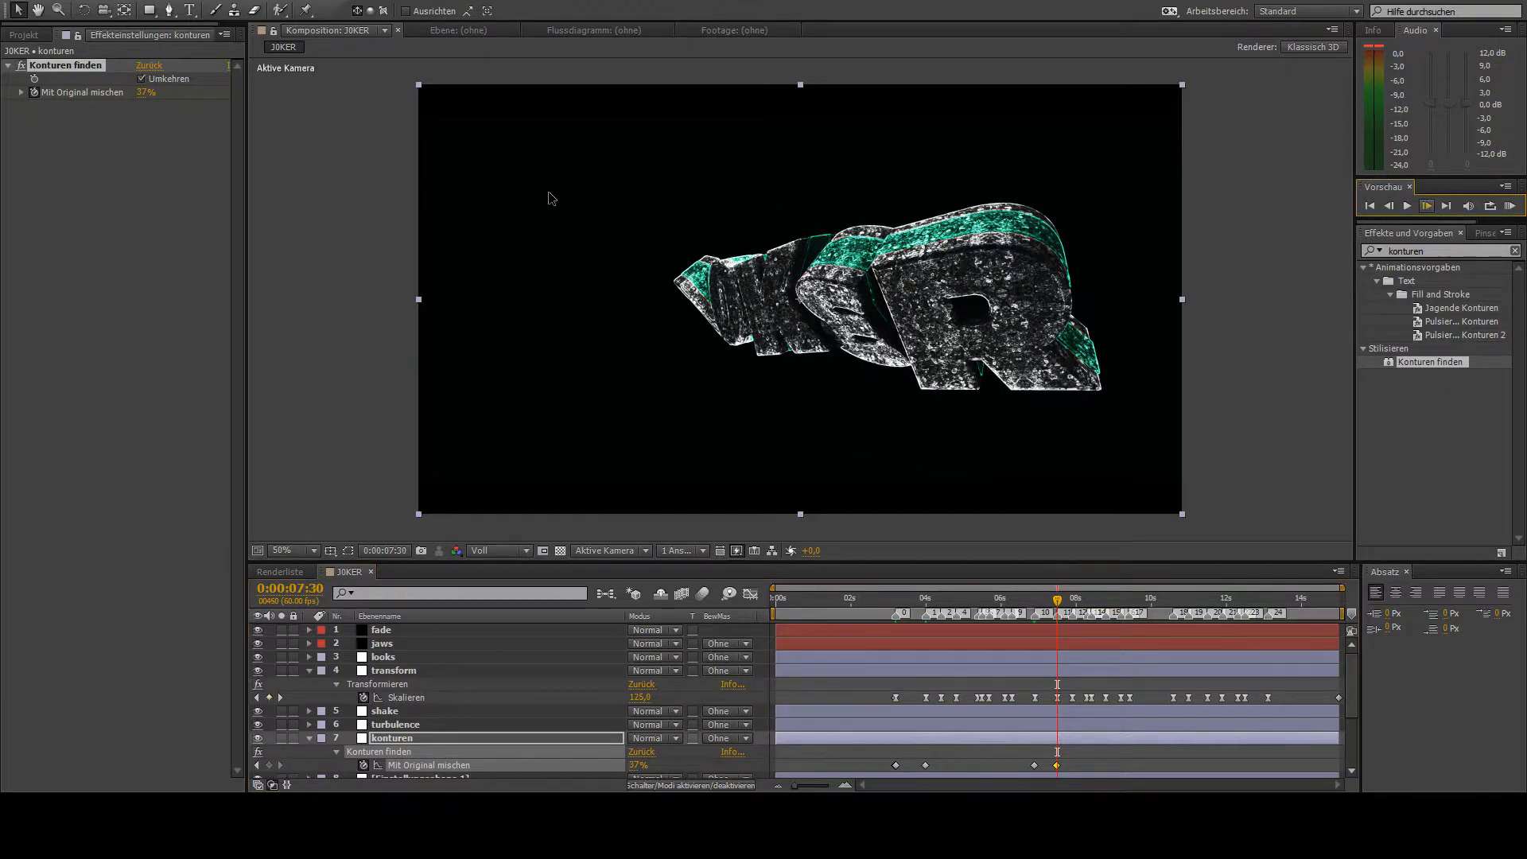
pyautogui.click(142, 97)
pyautogui.write('100')
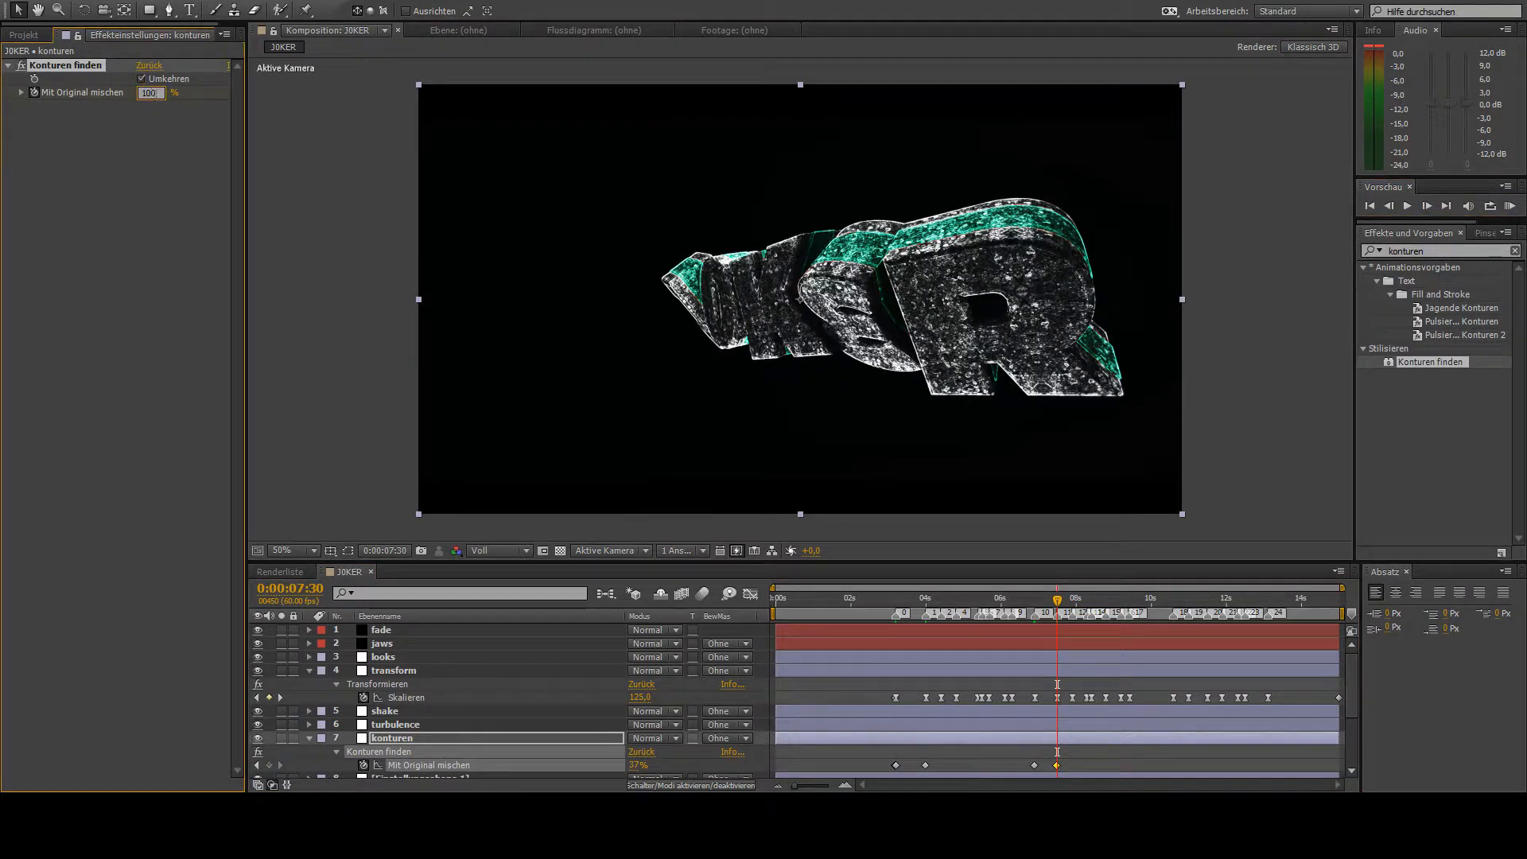
pyautogui.press('Return')
# - Hold Mit Original mischen at 100 % with a keyframe at 0:00:10:34 and lower it to 37 % at 0:00:10:35
pyautogui.moveTo(1073, 603); pyautogui.dragTo(1173, 633)
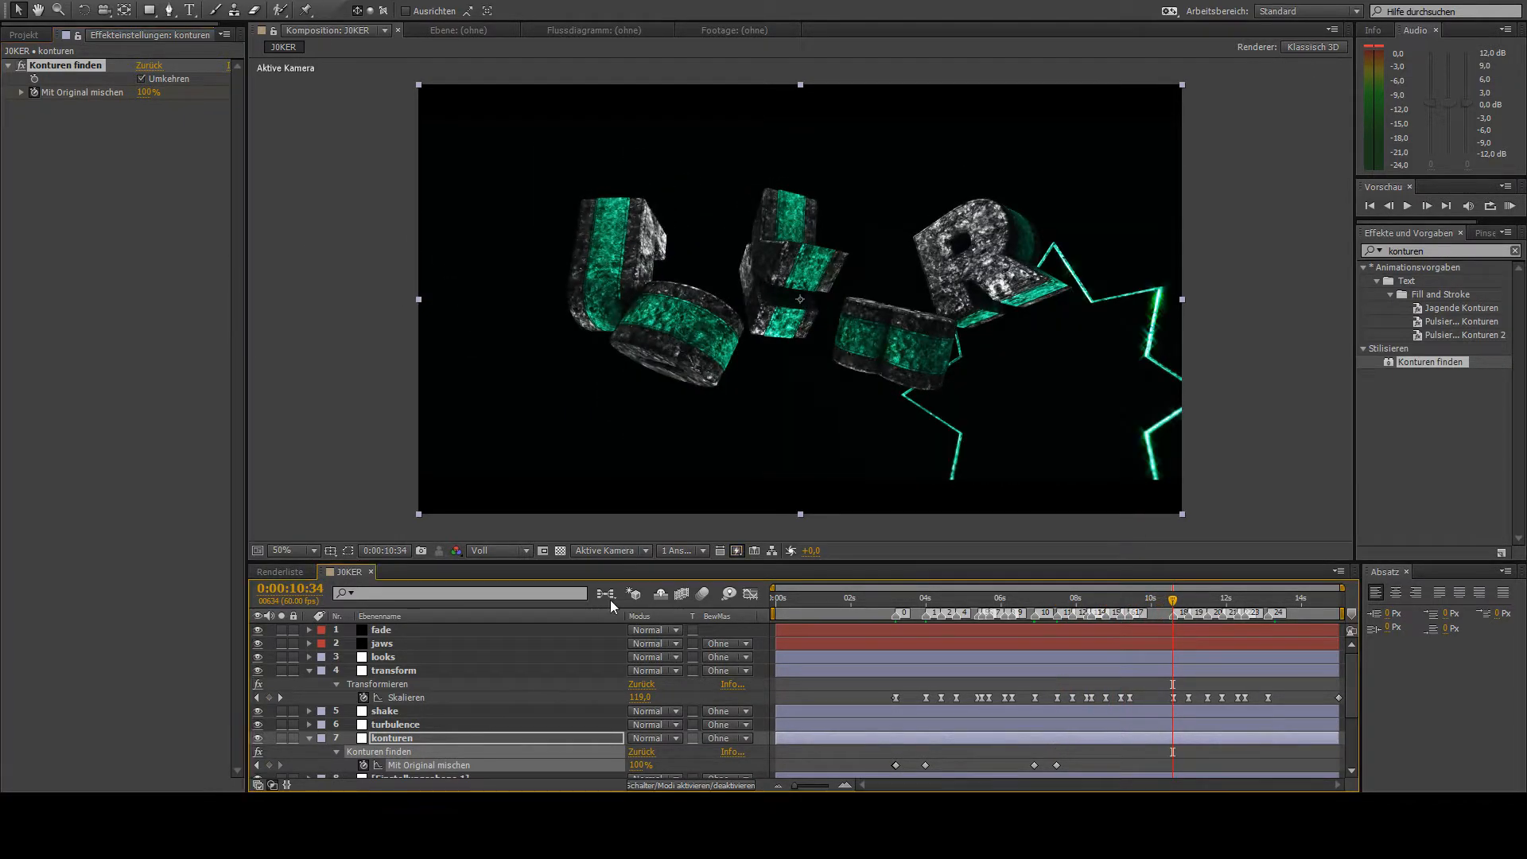
pyautogui.click(269, 765)
pyautogui.click(1428, 206)
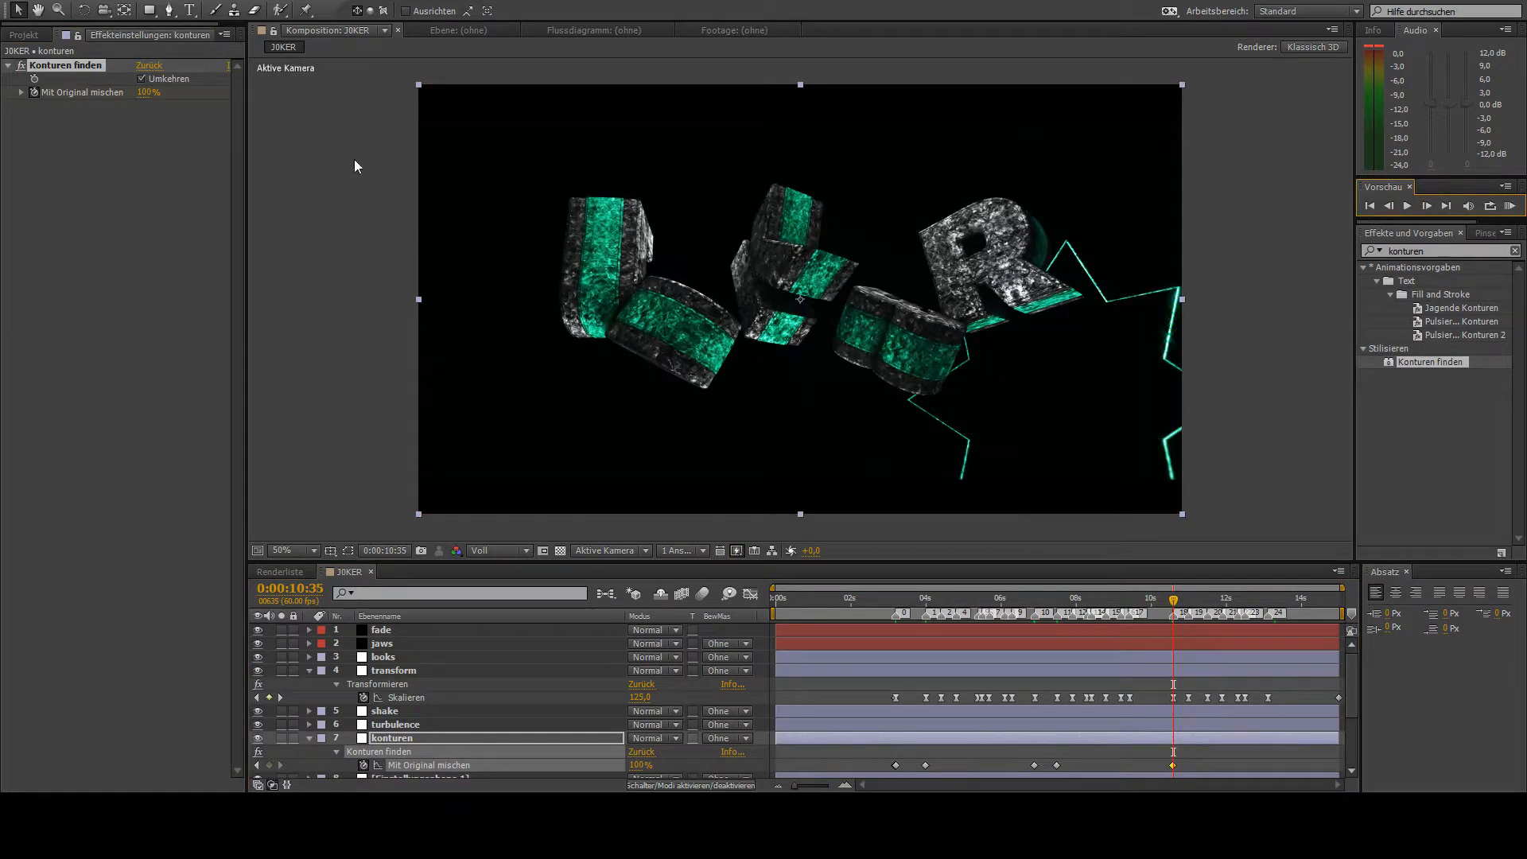
pyautogui.click(148, 92)
pyautogui.write('37')
pyautogui.press('Return')
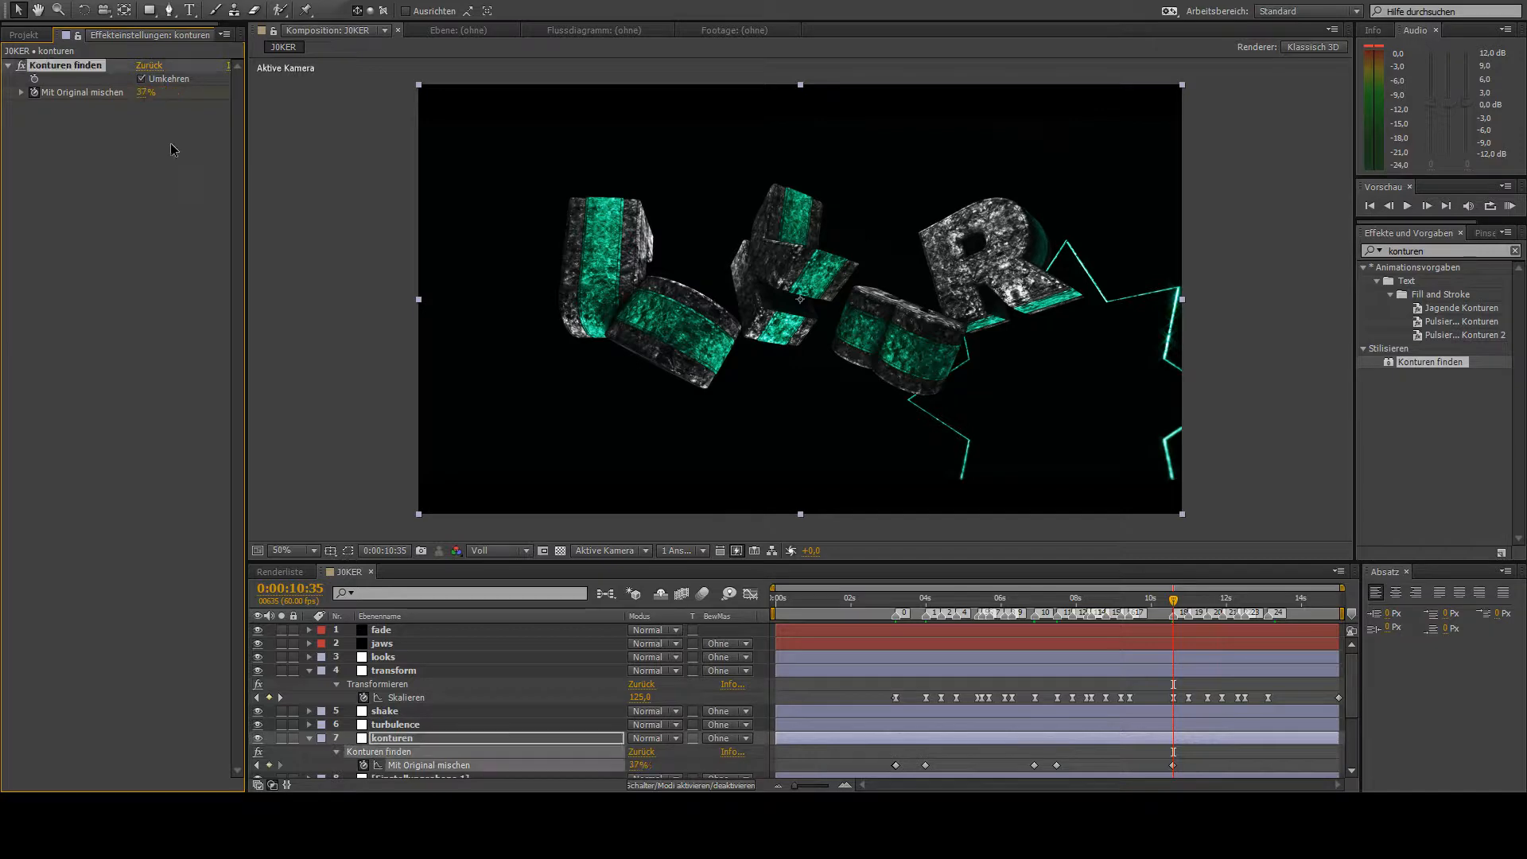
# - Add a 37 % Mit Original mischen keyframe at 0:00:10:58 and return the value to 100 % at 0:00:10:59
pyautogui.moveTo(1182, 610); pyautogui.dragTo(1187, 636)
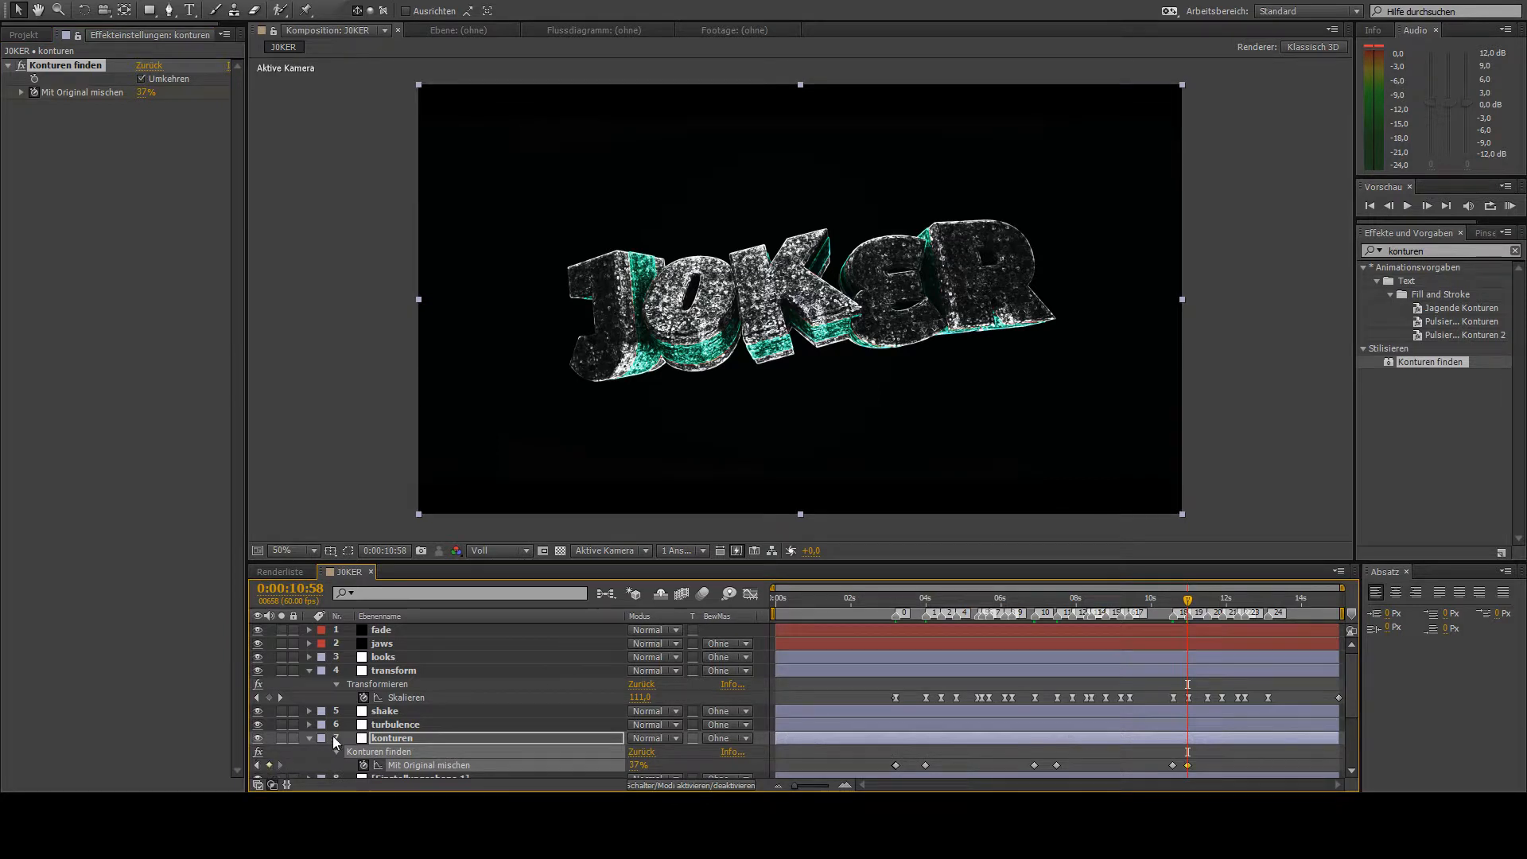
pyautogui.click(1440, 206)
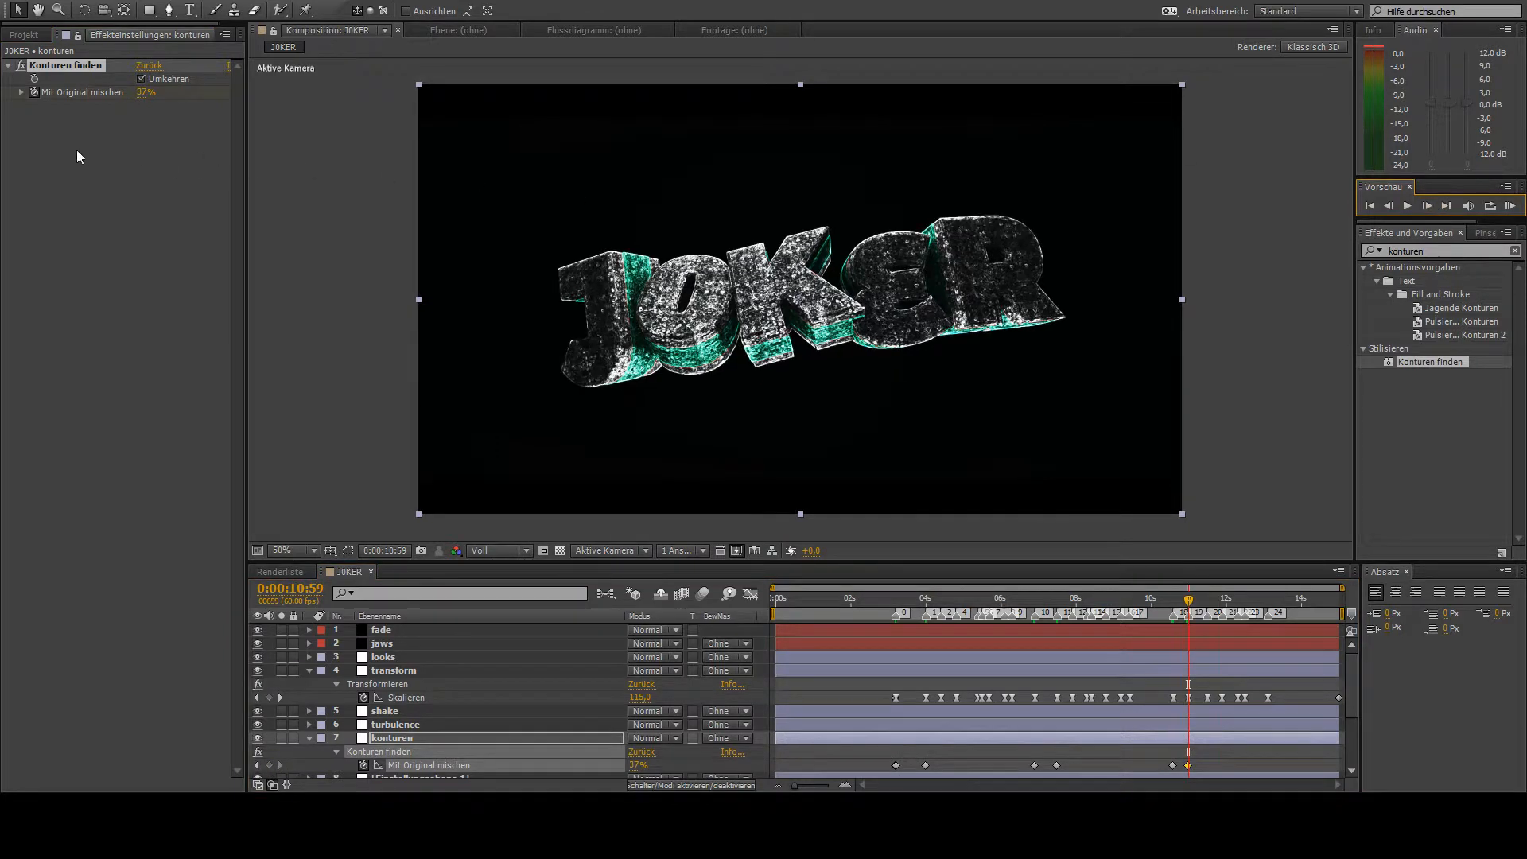
pyautogui.moveTo(143, 93); pyautogui.dragTo(337, 95)
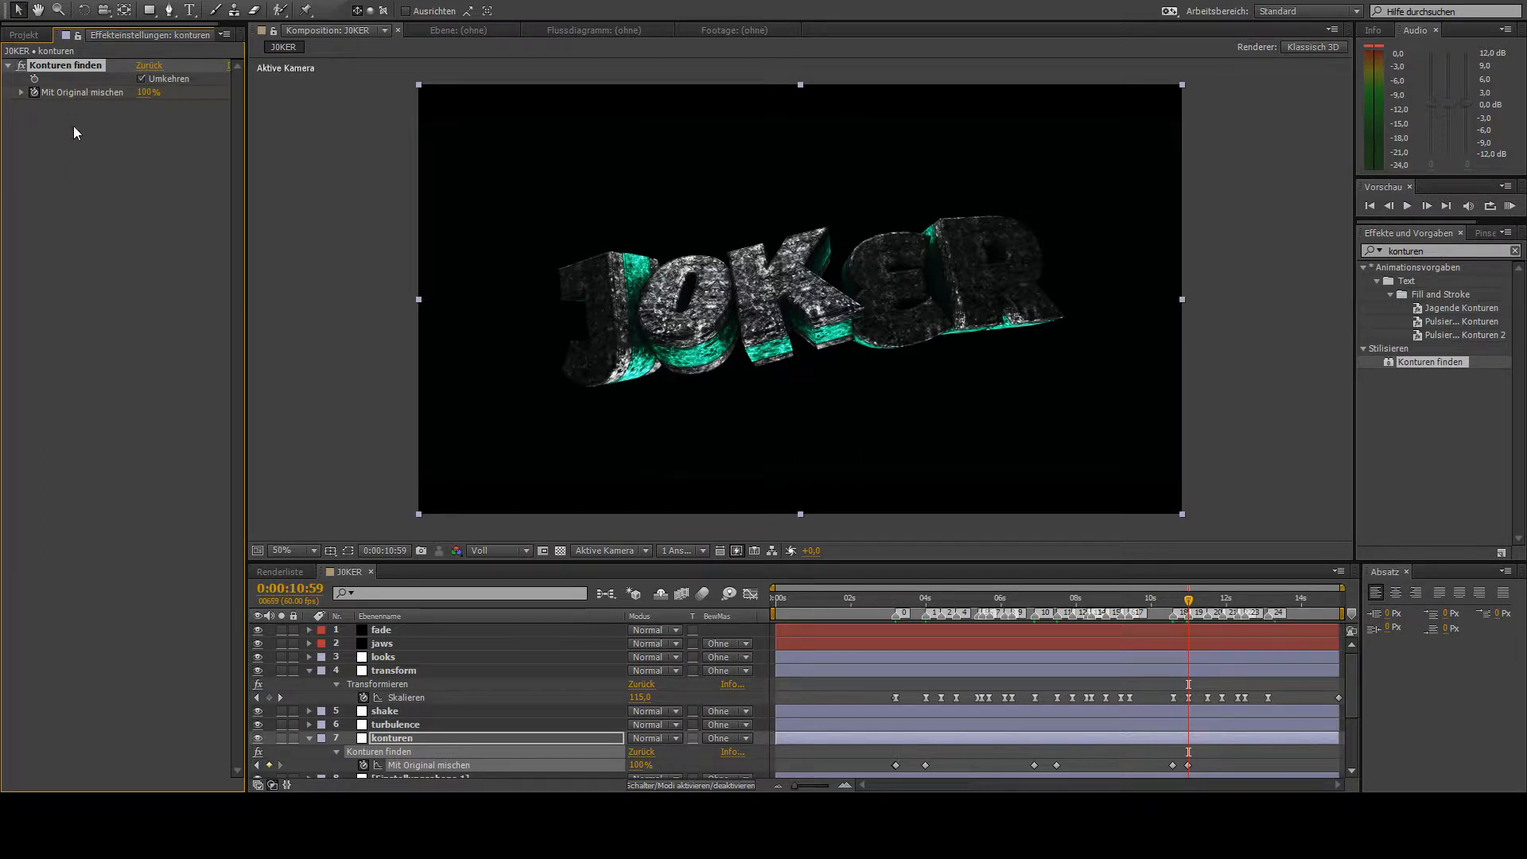
# - Collapse the konturen layer, duplicate Einstellungsebene 1, and clear the effects search to browse all effect categories
pyautogui.click(307, 740)
pyautogui.click(398, 753)
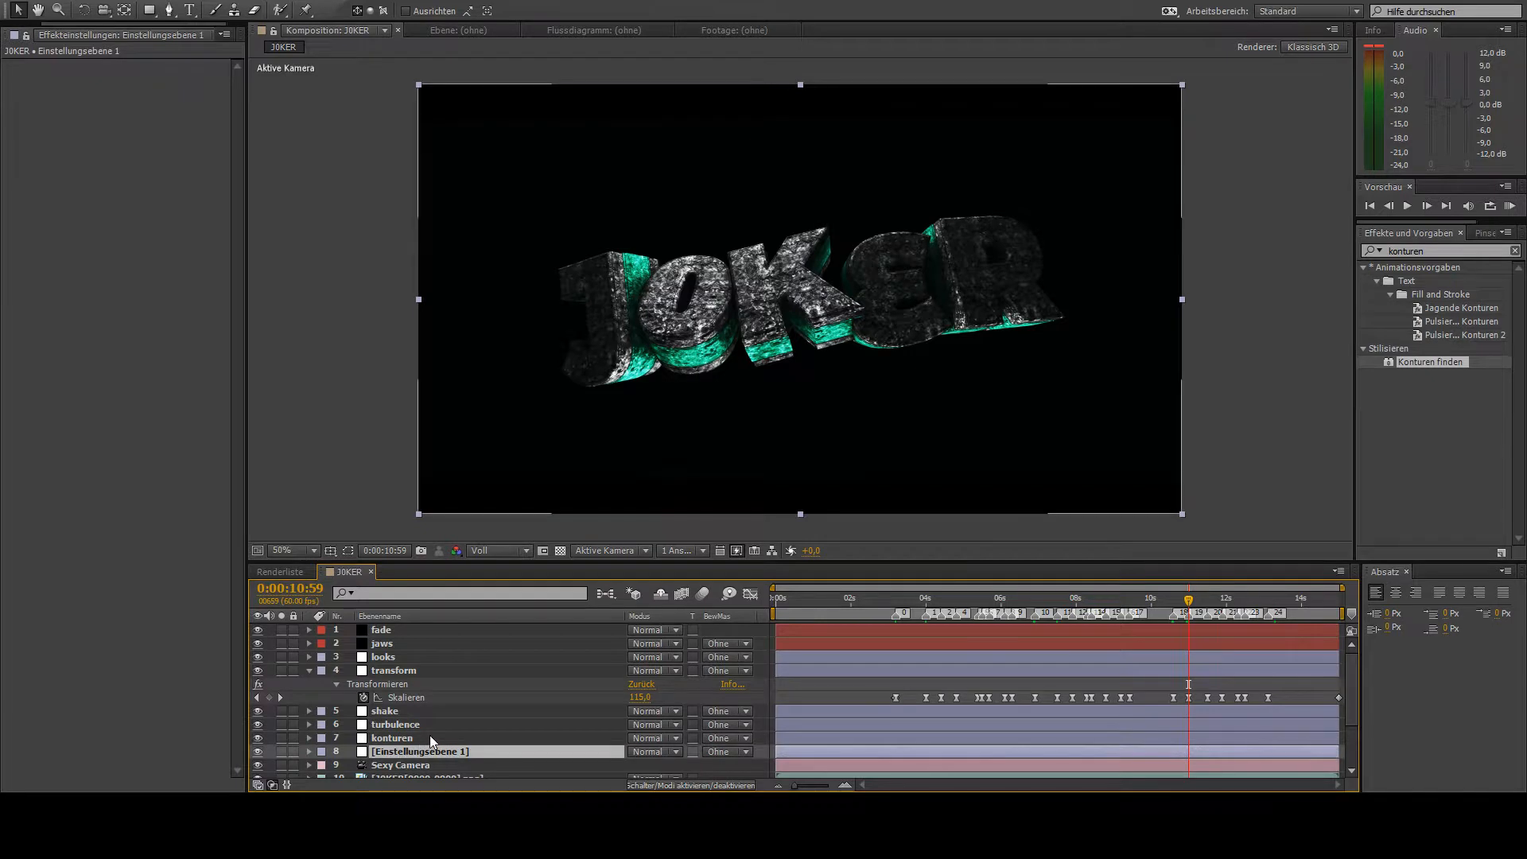
pyautogui.hotkey('ctrl', 'd')
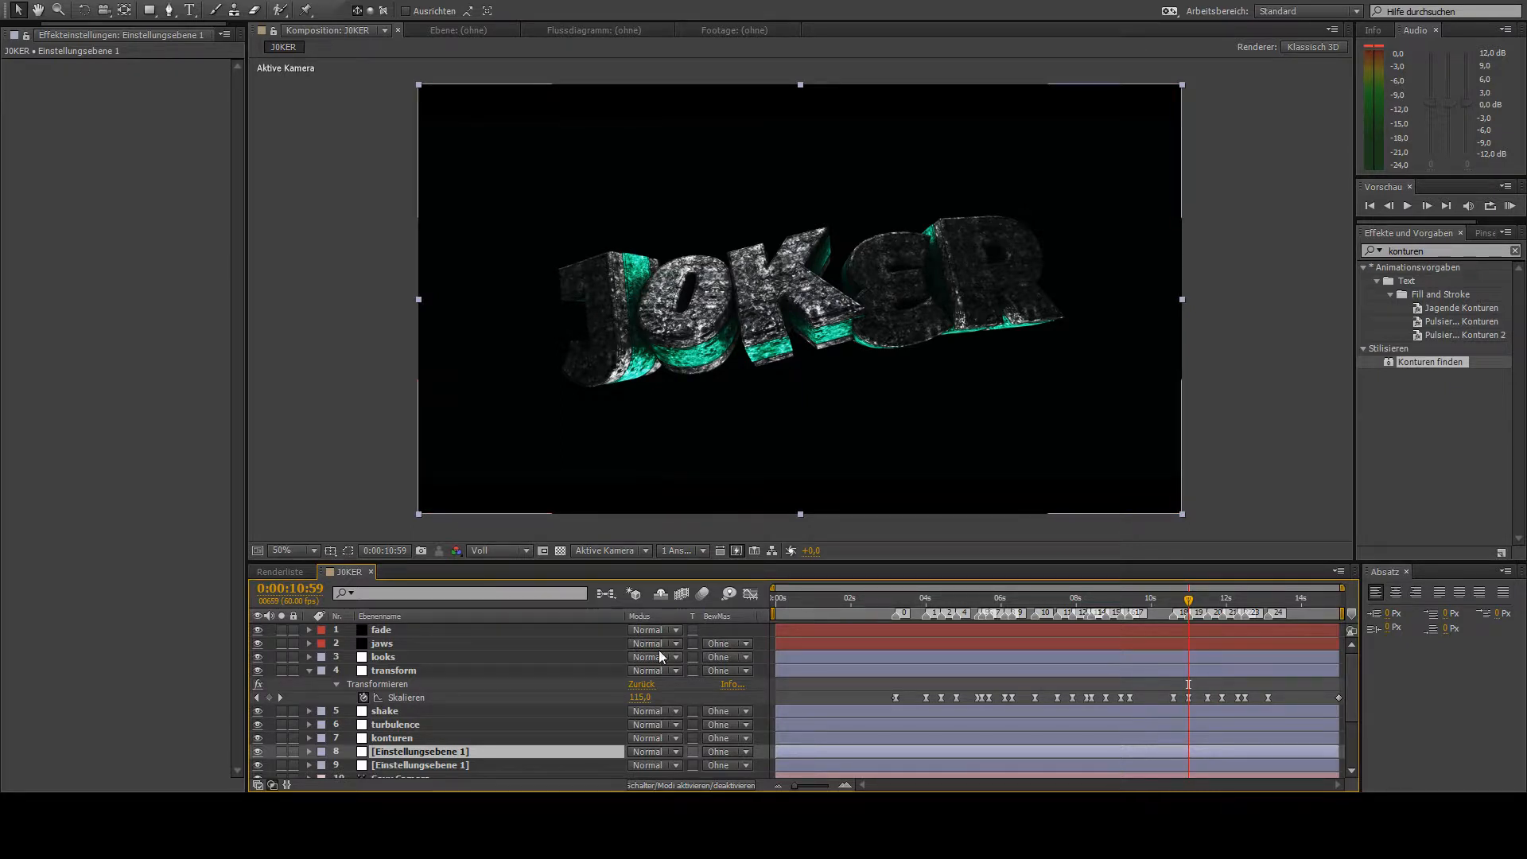
pyautogui.click(1428, 246)
pyautogui.press('BackSpace')
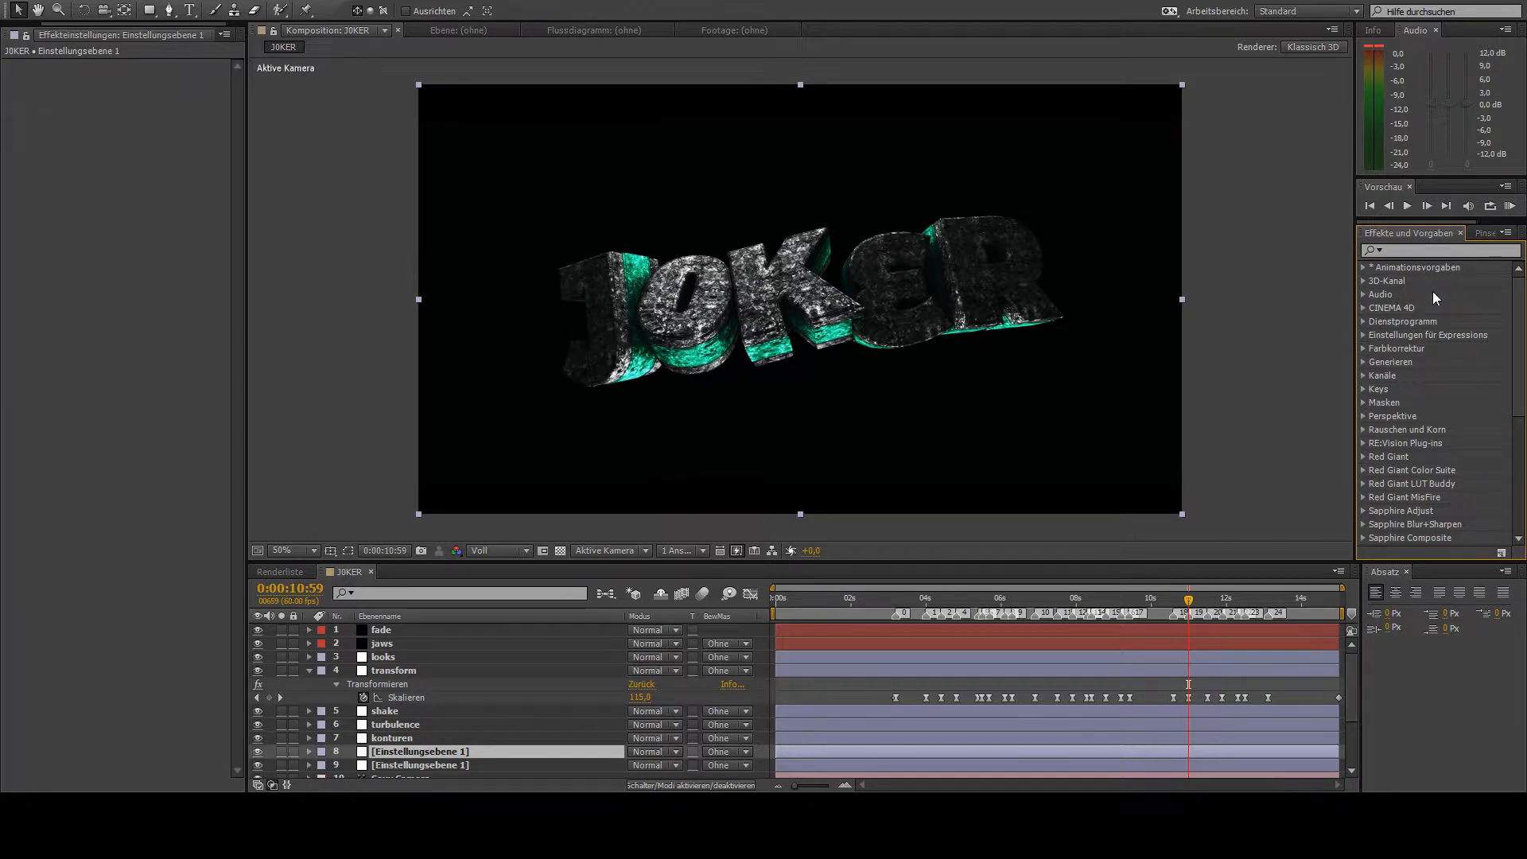
pyautogui.scroll(-6, 1450, 331)
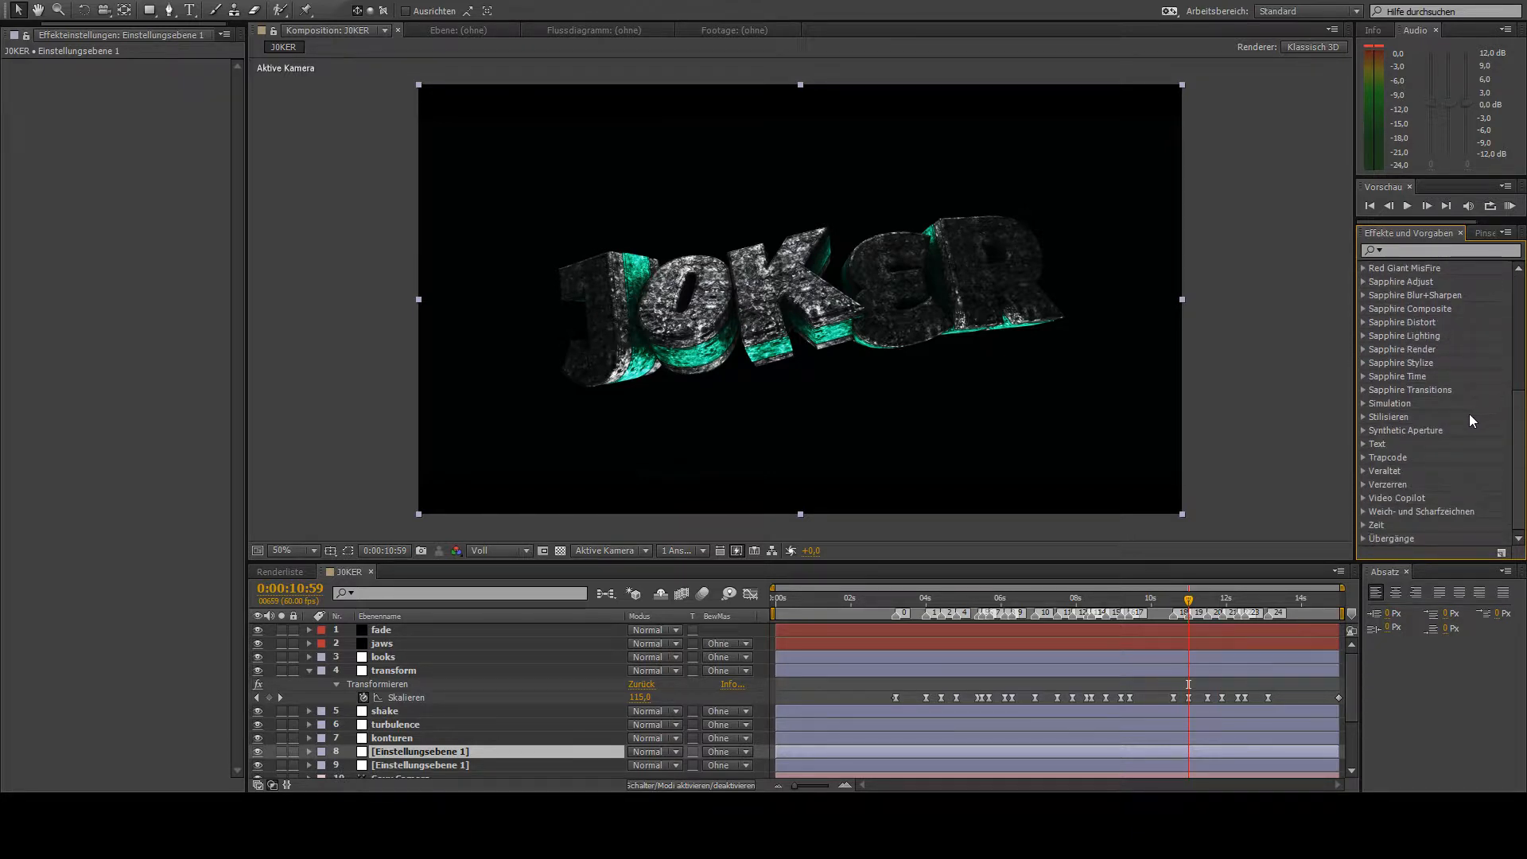
pyautogui.scroll(6, 1439, 417)
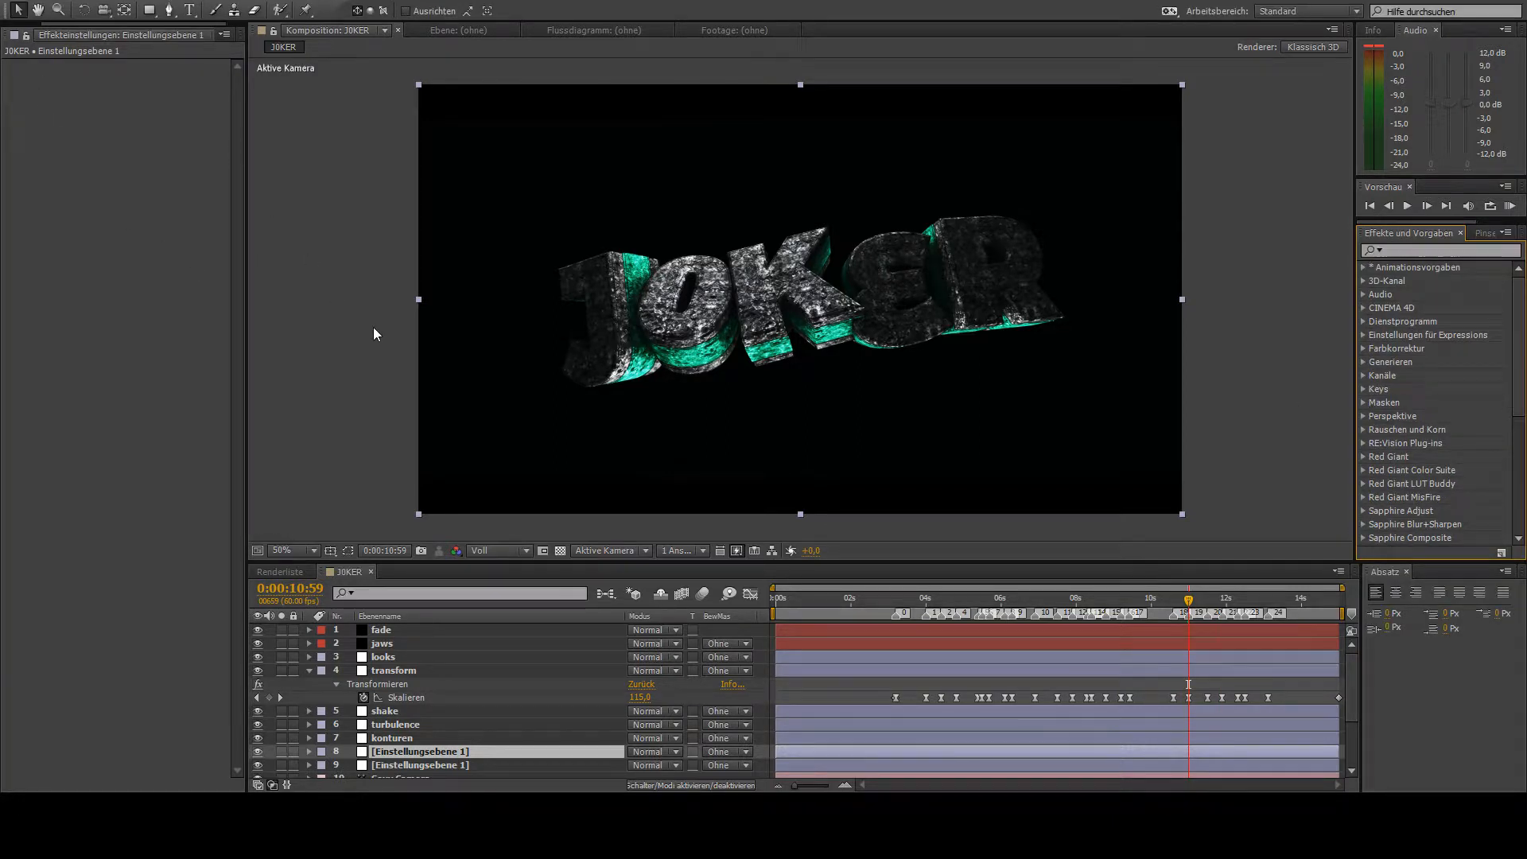
# - On the shake layer, start an S_Shake Z Dist keyframe at 0:00:10:34 and raise the value to 3,940 at 0:00:10:35
pyautogui.click(394, 716)
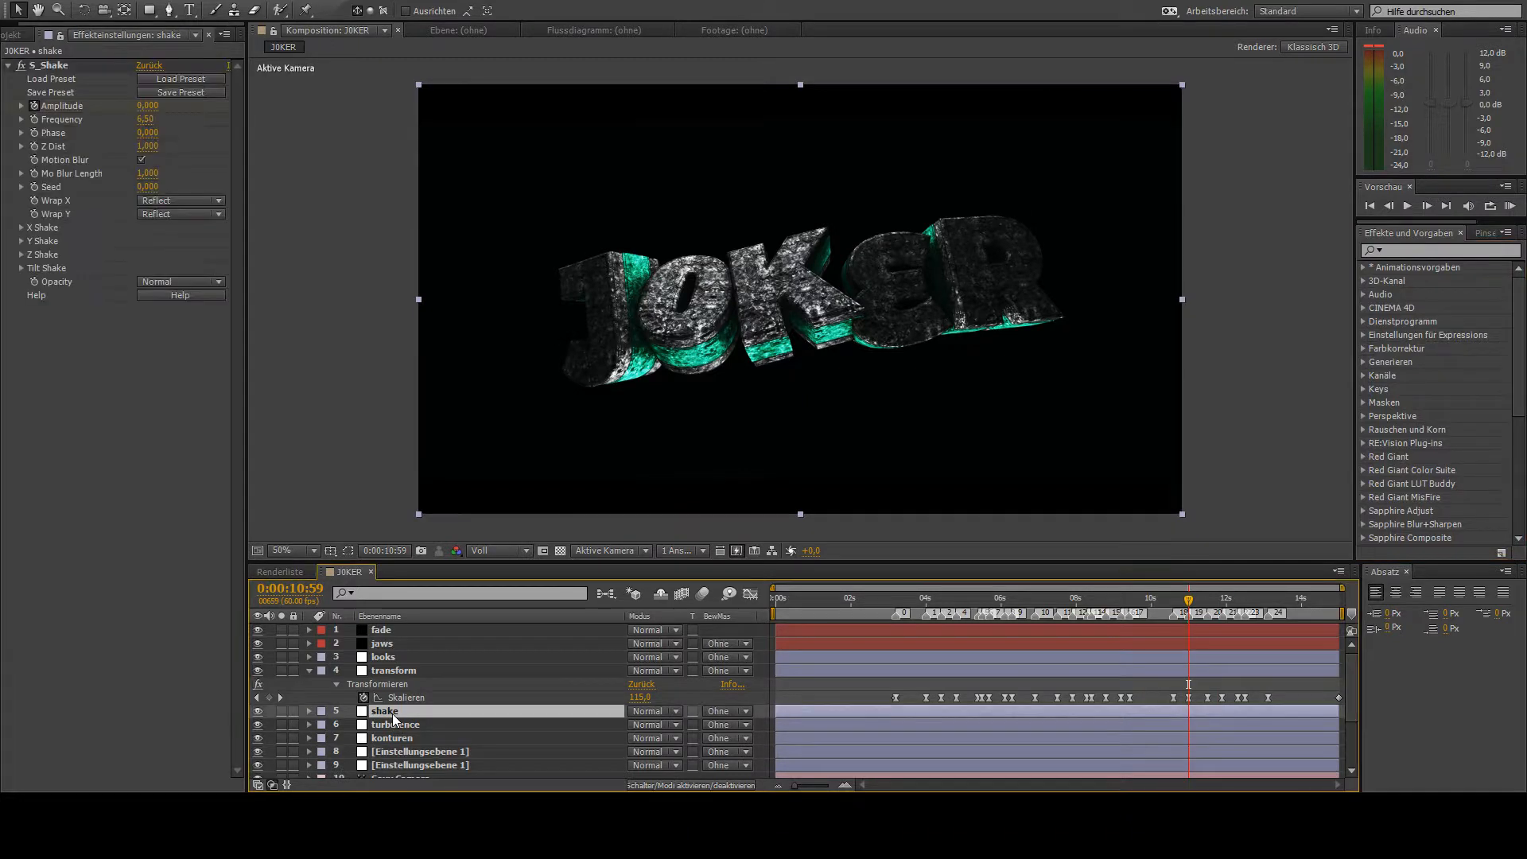
pyautogui.click(921, 614)
pyautogui.moveTo(928, 613); pyautogui.dragTo(1173, 652)
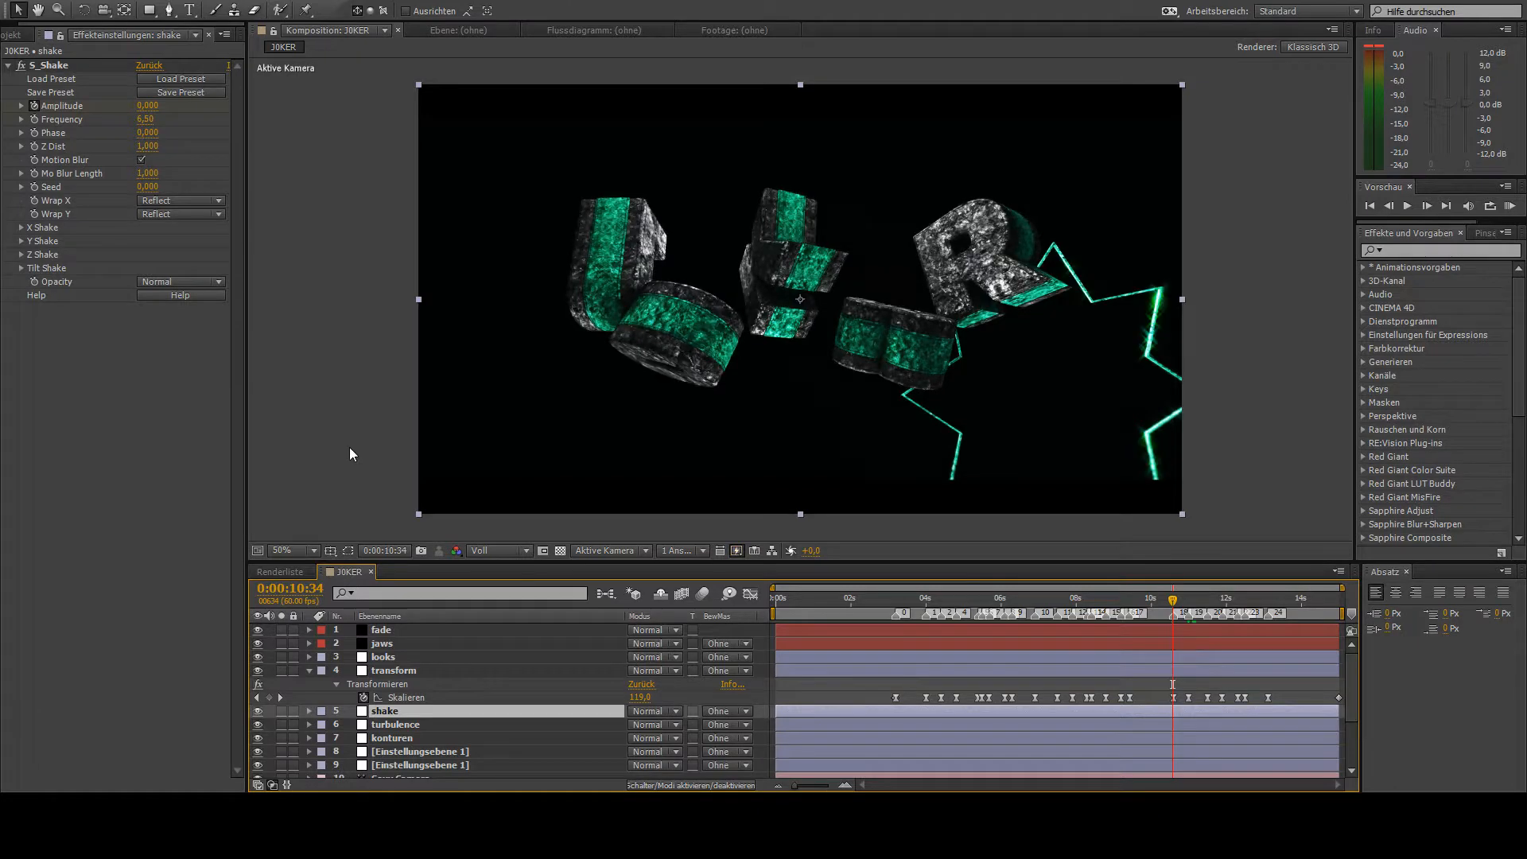
pyautogui.click(35, 154)
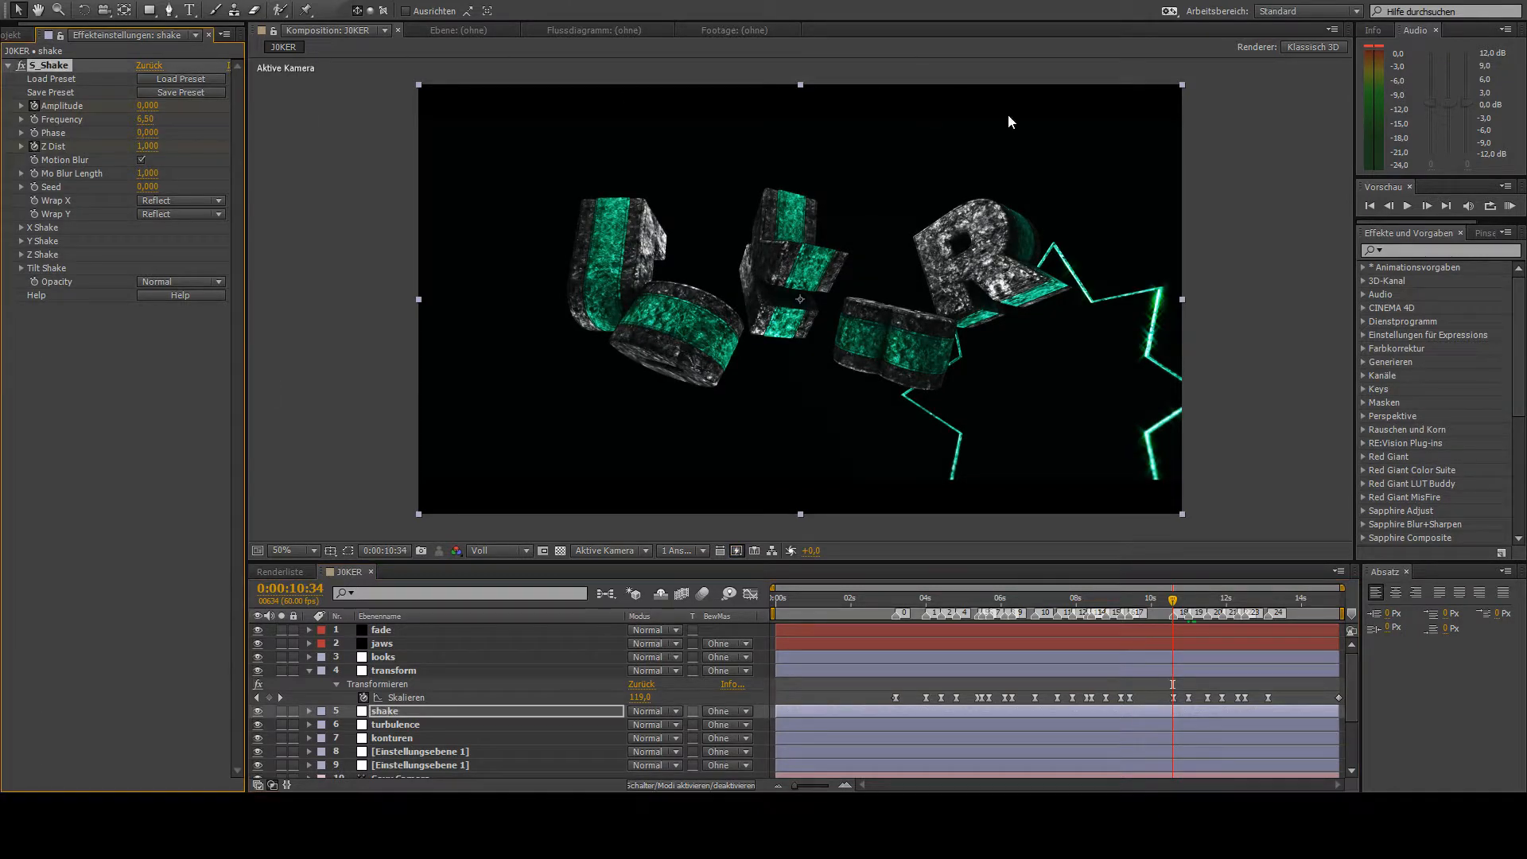
pyautogui.click(1426, 206)
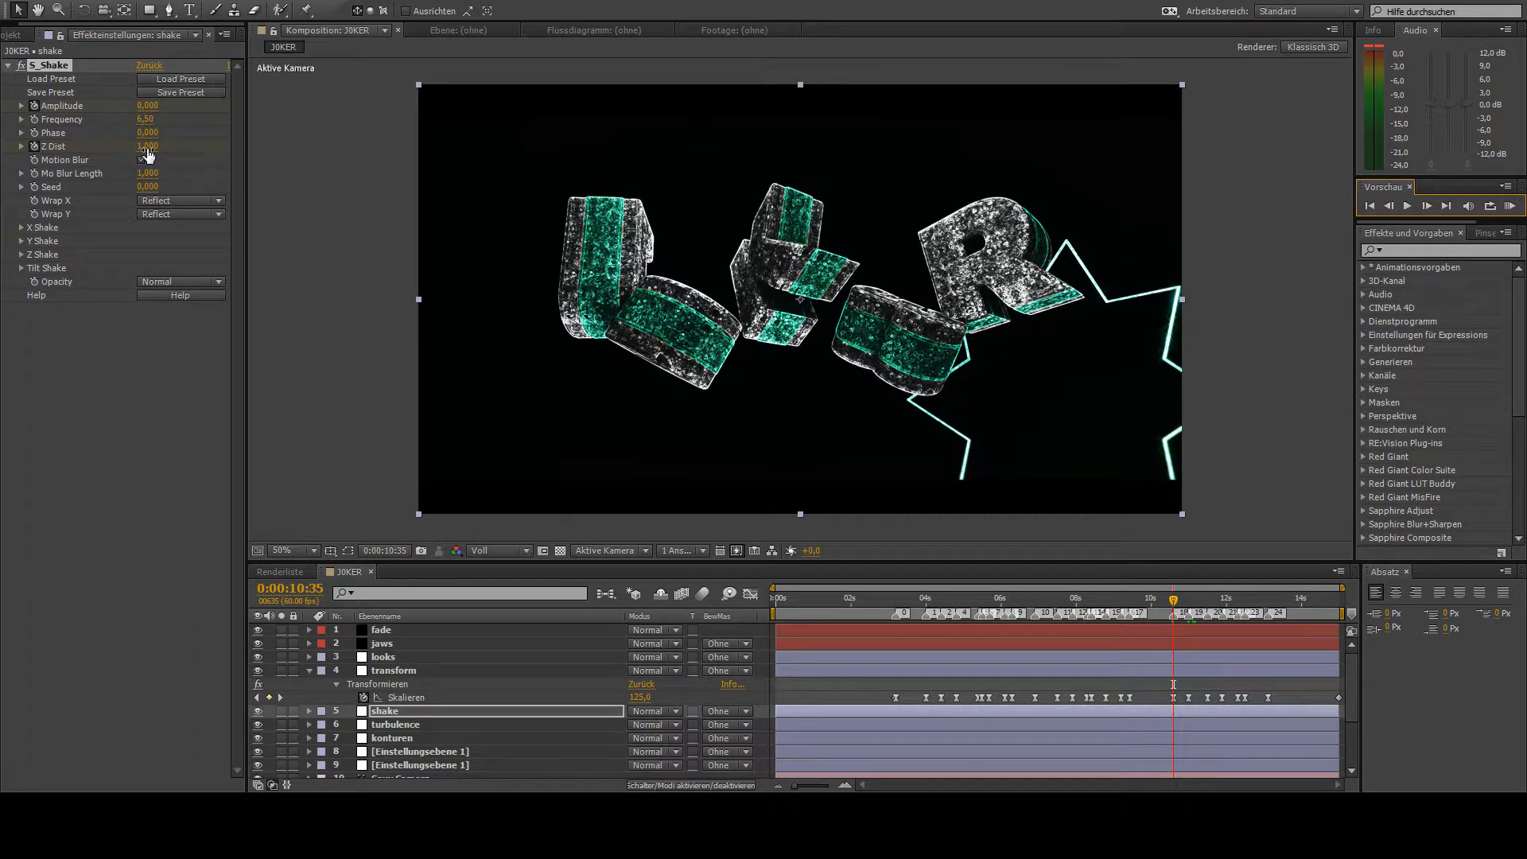
pyautogui.moveTo(148, 146); pyautogui.dragTo(384, 142)
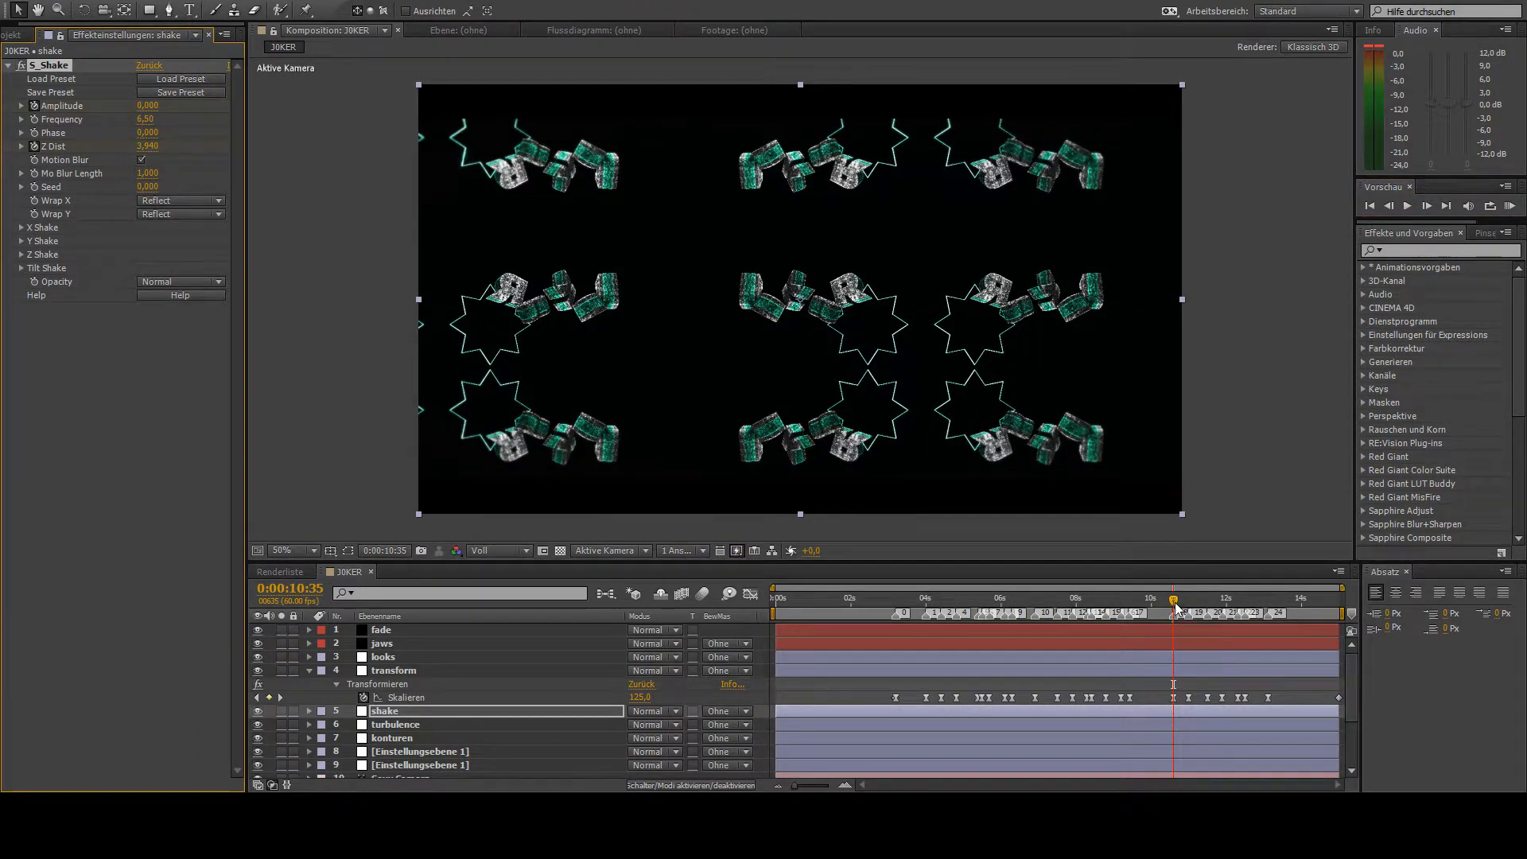
# - Set the shake layer's Z Dist back to 1 at 0:00:10:58 and review the zoom-out animation
pyautogui.moveTo(1176, 607); pyautogui.dragTo(1190, 637)
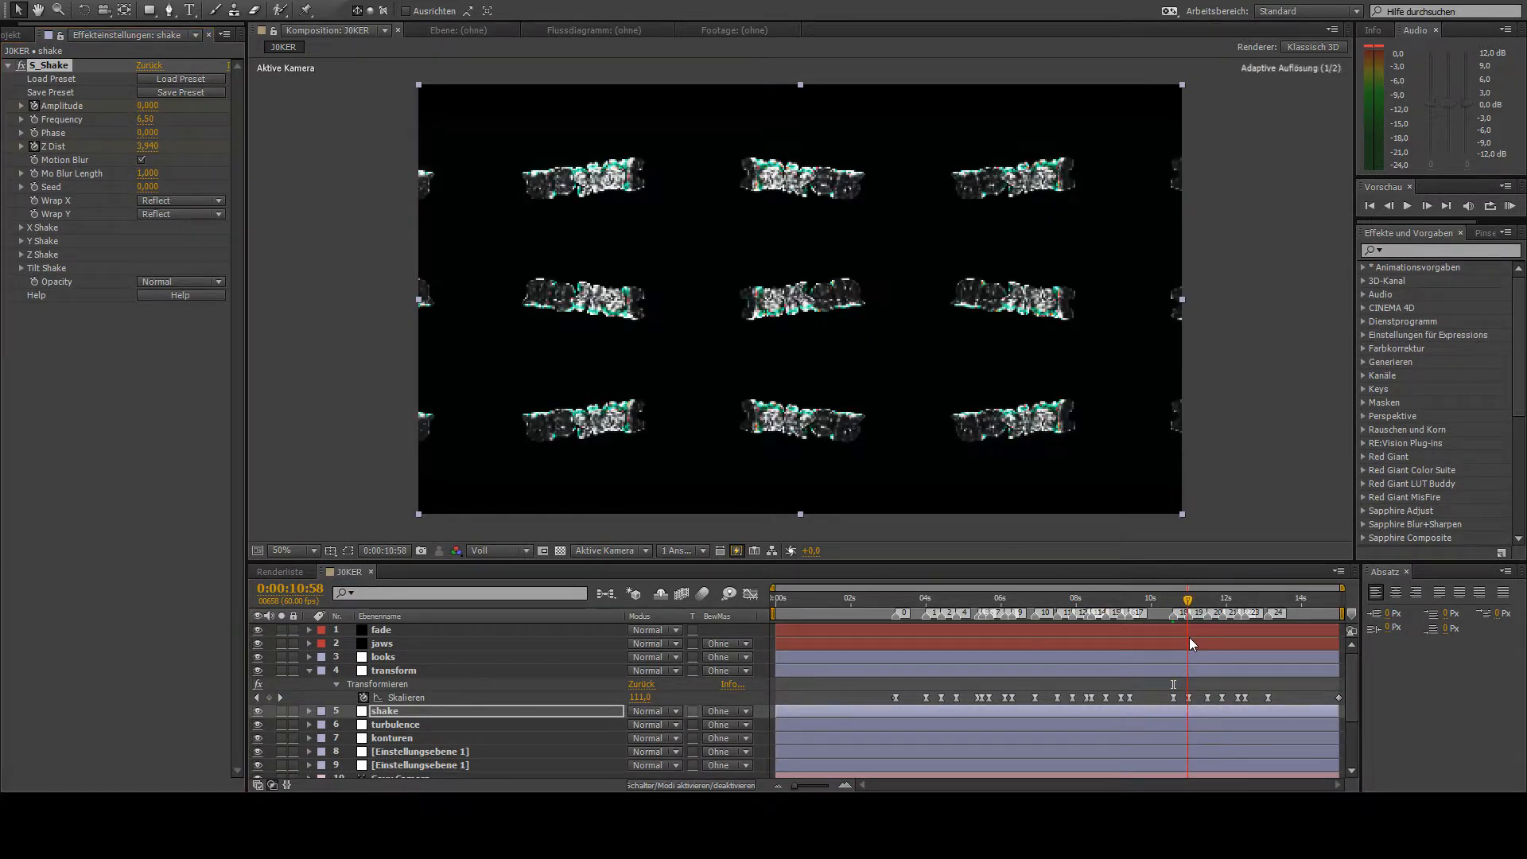
pyautogui.click(148, 145)
pyautogui.write('1')
pyautogui.press('Return')
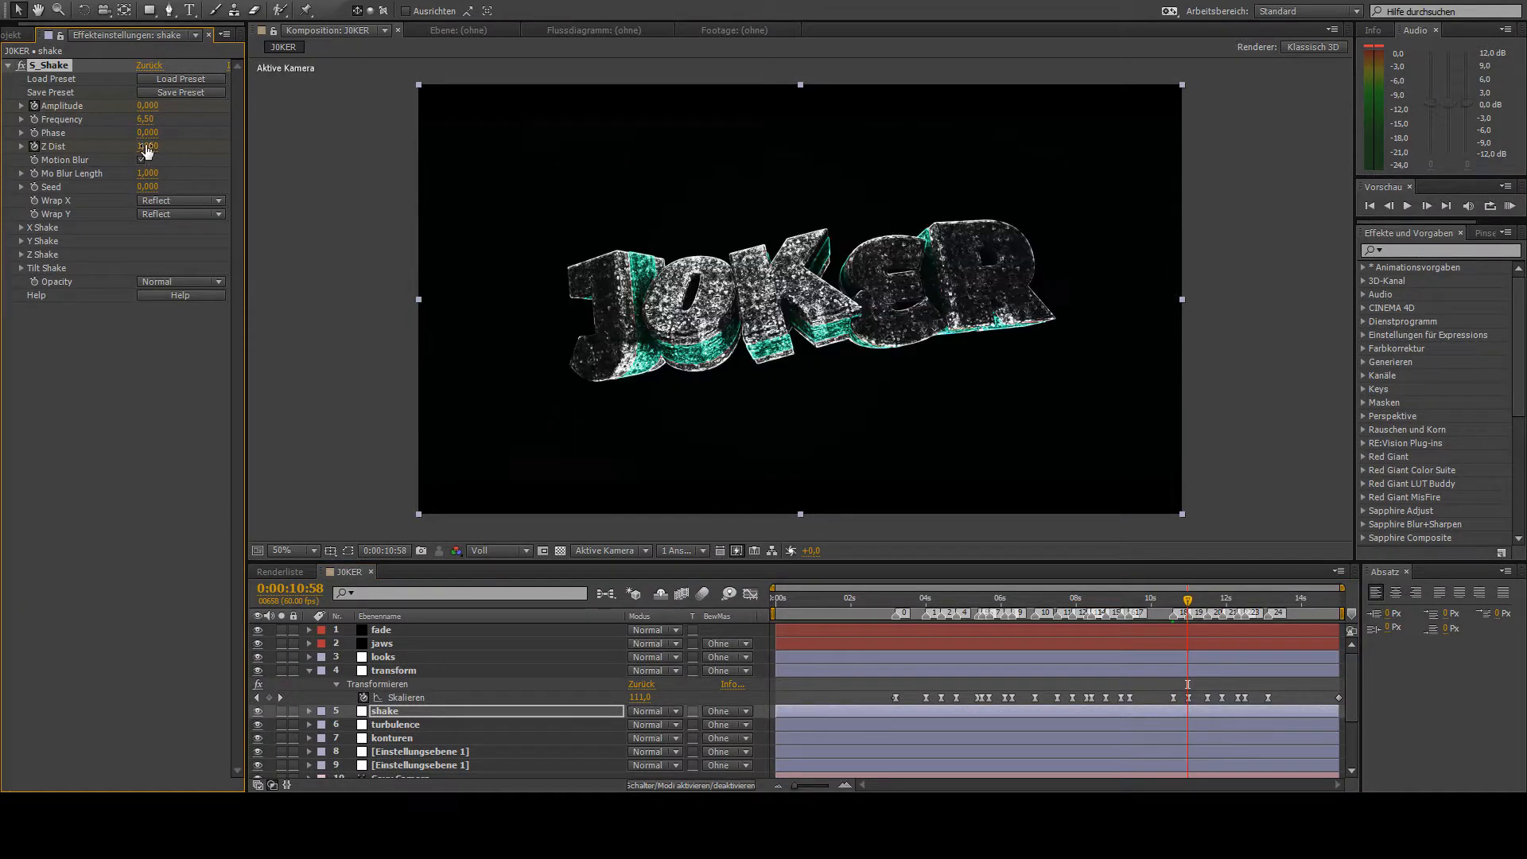
pyautogui.moveTo(1168, 609); pyautogui.dragTo(1191, 633)
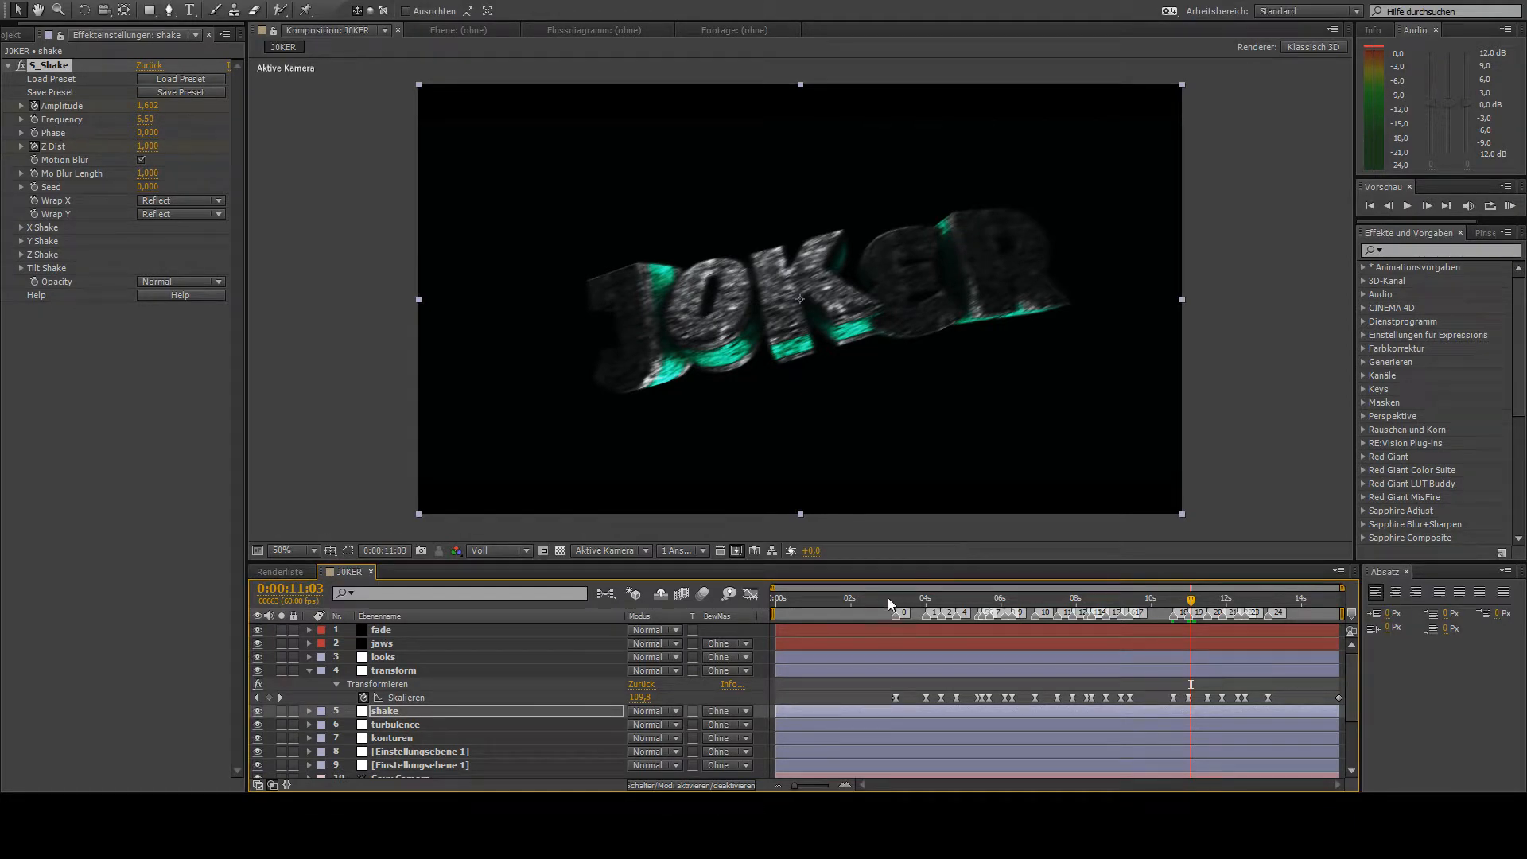
# - Go to 0:00:06:53, duplicate the J0KER[0000-0900].png layer and select the lower of the two copies
pyautogui.moveTo(888, 598); pyautogui.dragTo(1035, 639)
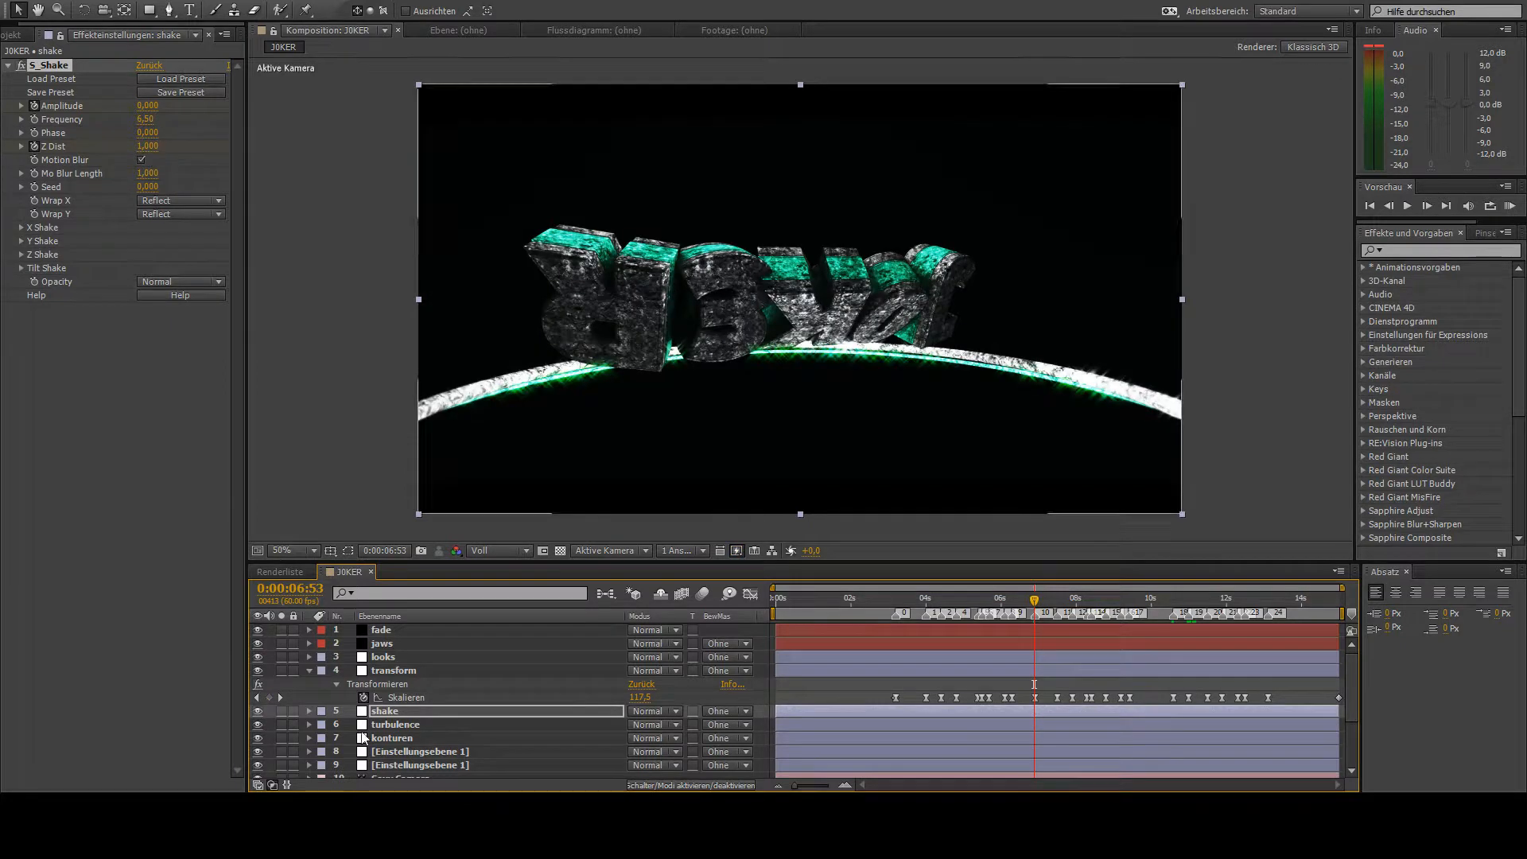
pyautogui.scroll(-2, 389, 719)
pyautogui.click(395, 710)
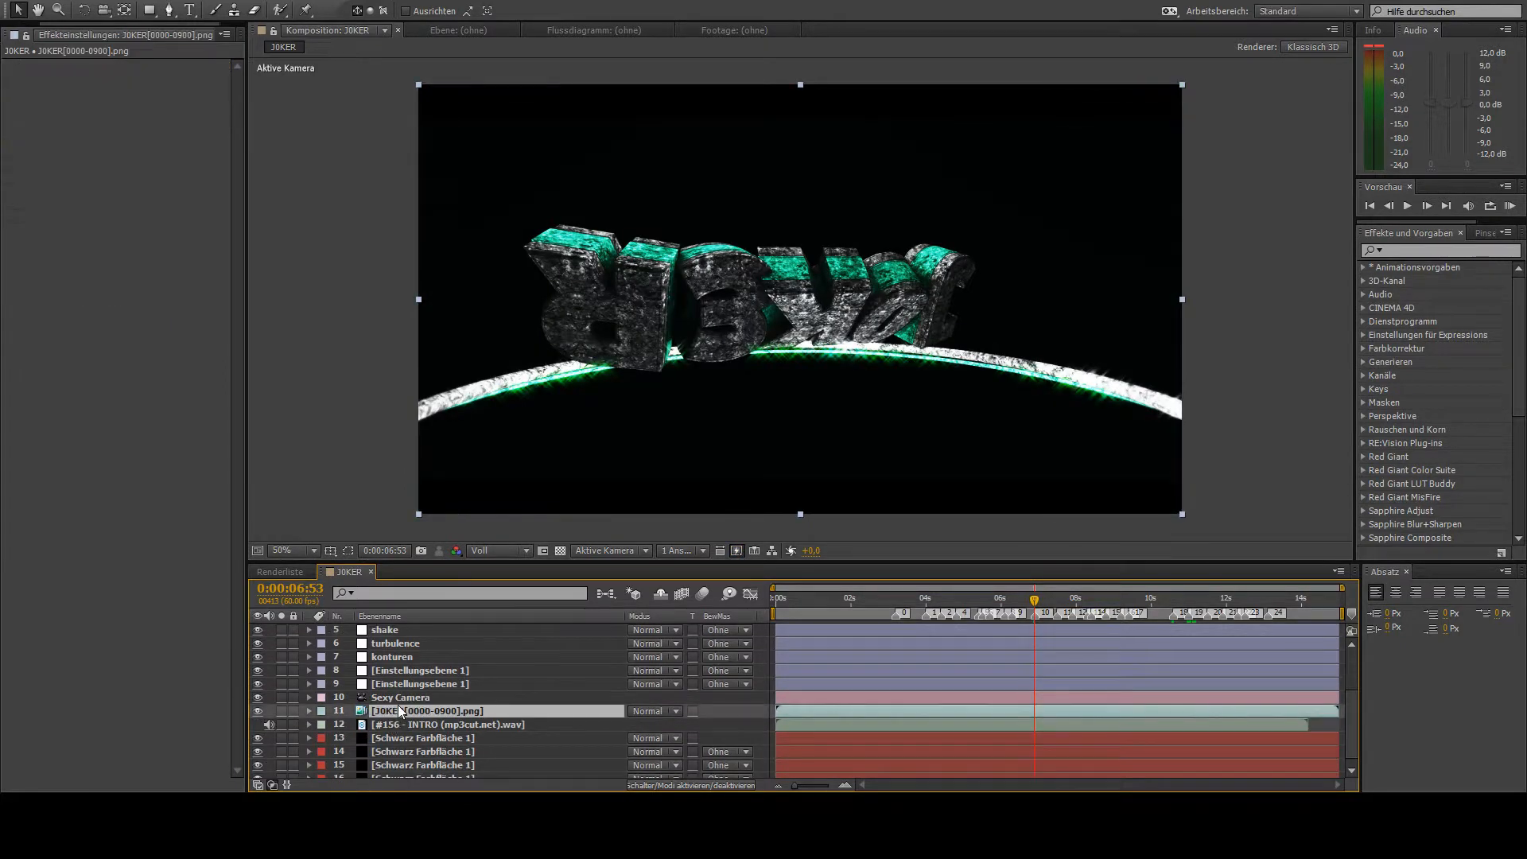
pyautogui.hotkey('ctrl', 'd')
pyautogui.click(400, 722)
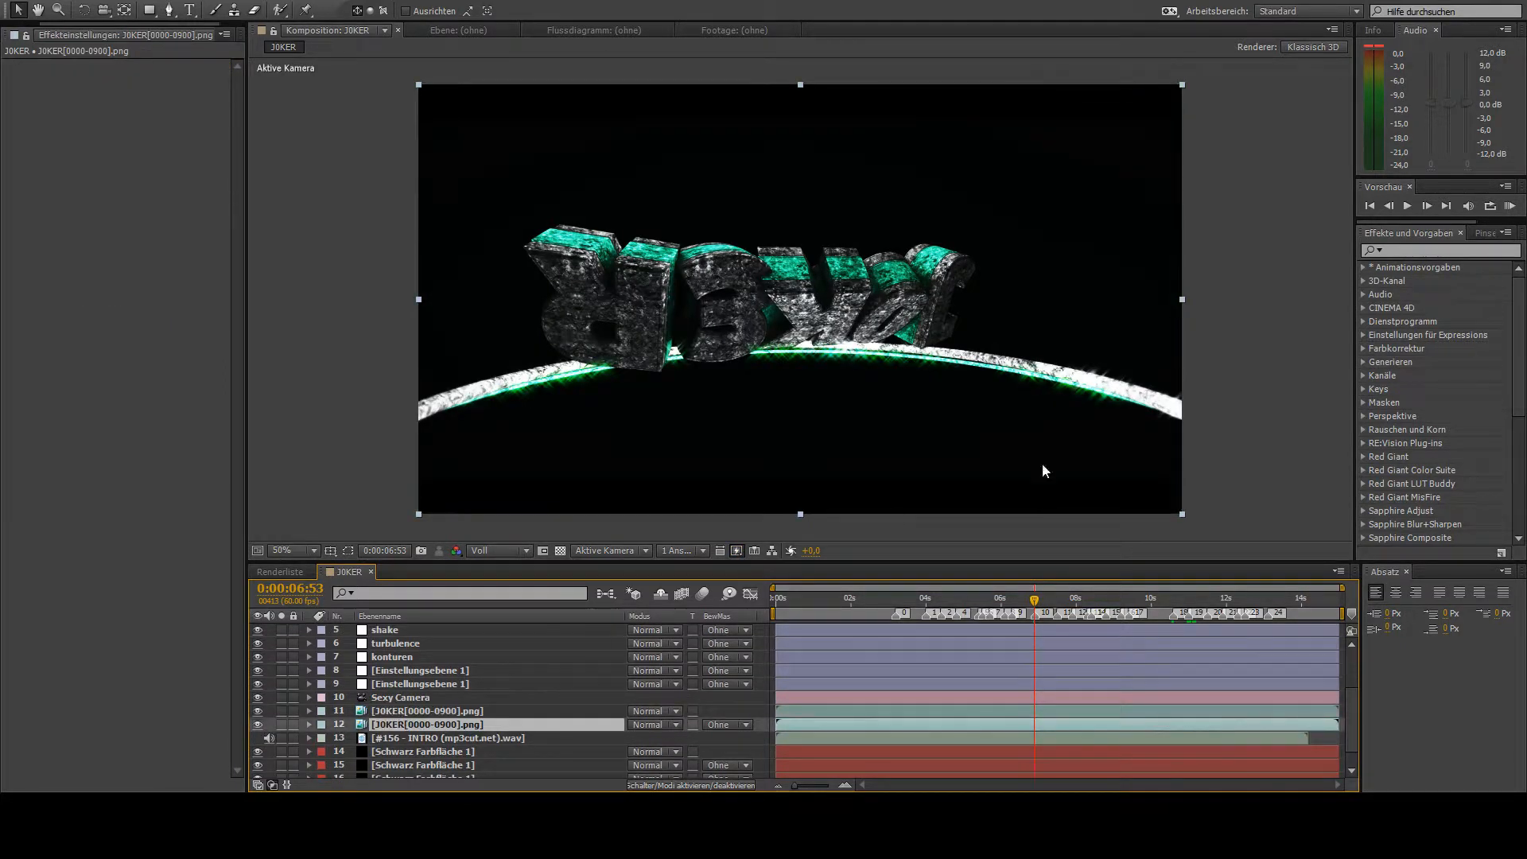
# - Apply the Transformieren effect to the lower J0KER[0000-0900].png copy and start a Skalieren keyframe at 0:00:06:53
pyautogui.click(1408, 248)
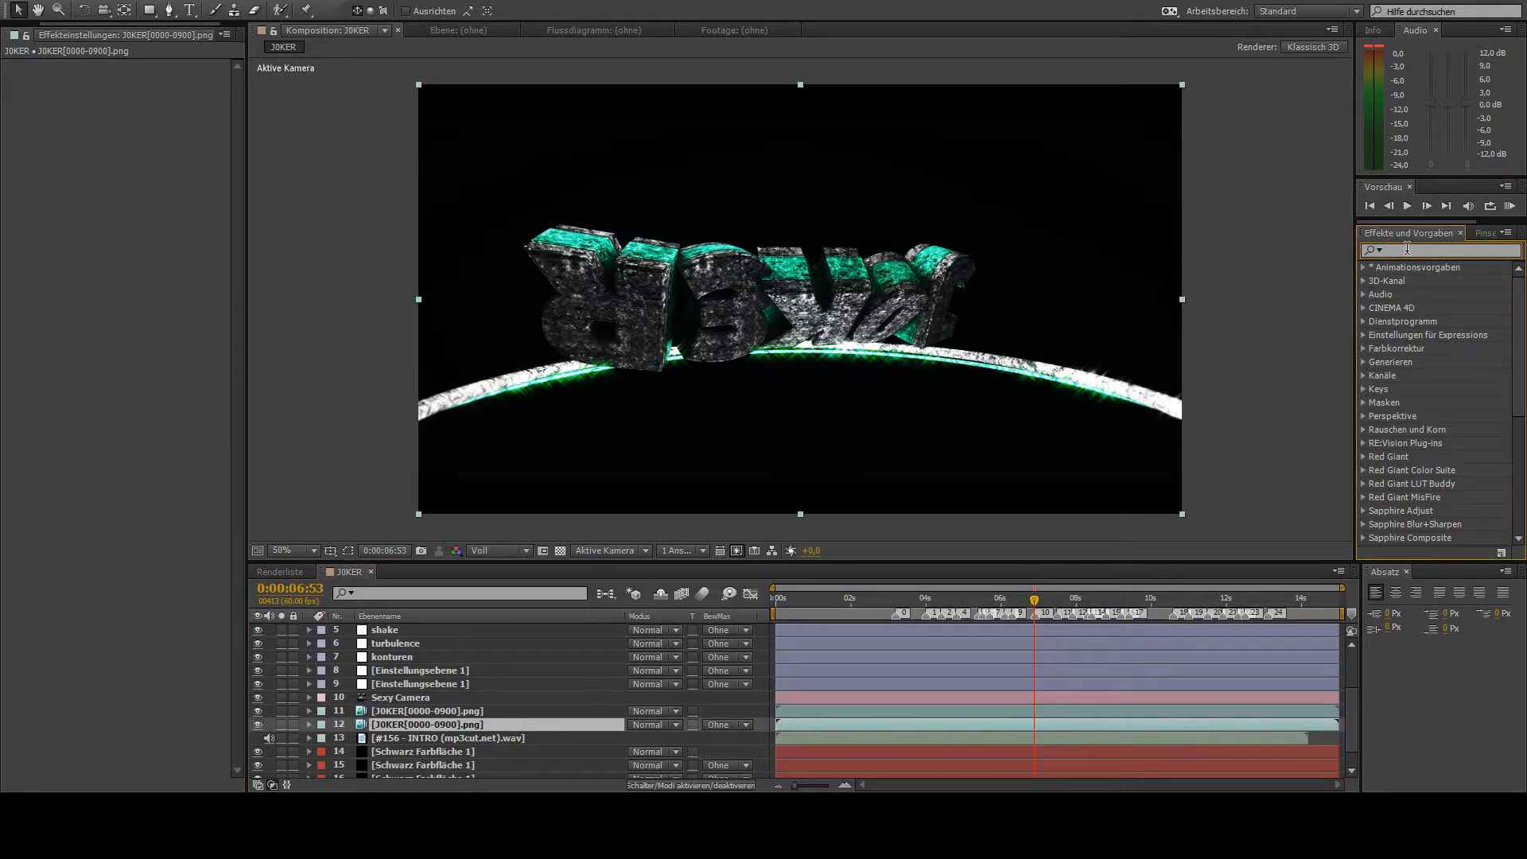
pyautogui.write('transform')
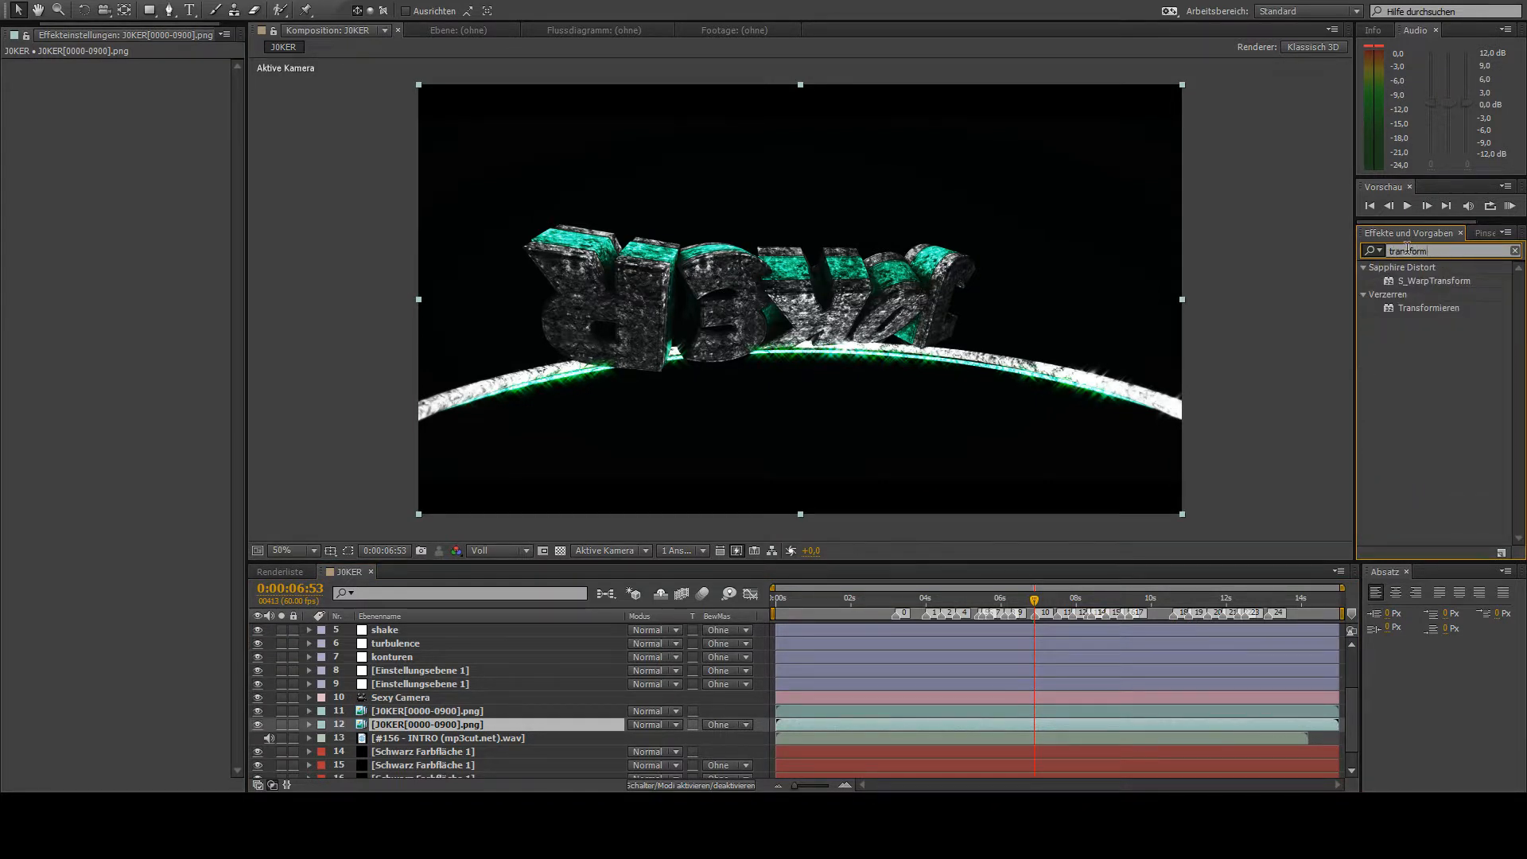
pyautogui.doubleClick(1430, 308)
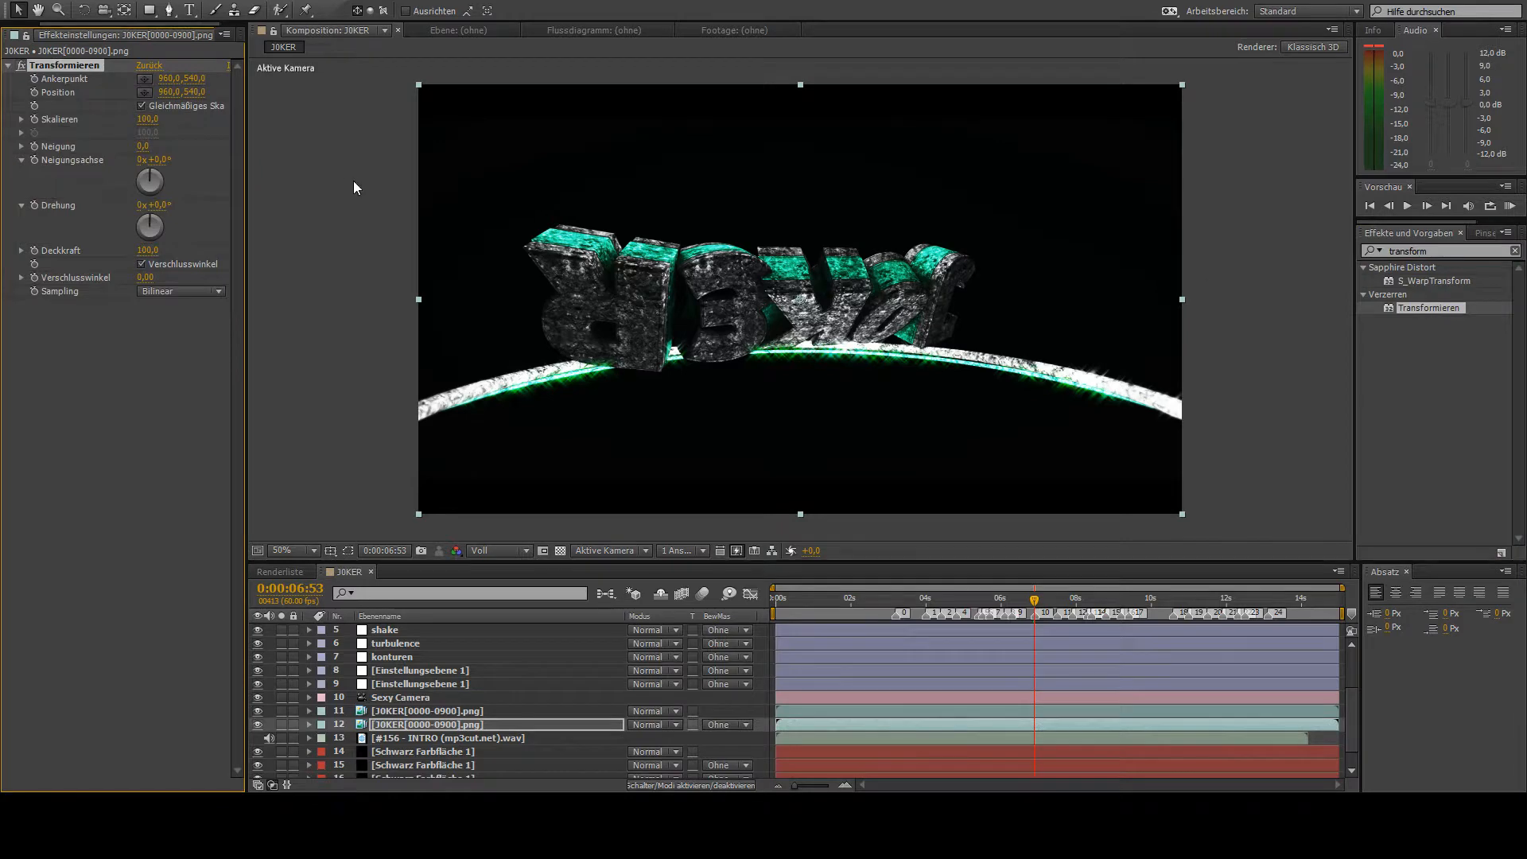
pyautogui.click(34, 120)
# - At 0:00:07:54, raise the copy's Skalieren to 158 and start a Deckkraft keyframe at 38
pyautogui.moveTo(1044, 611); pyautogui.dragTo(1073, 622)
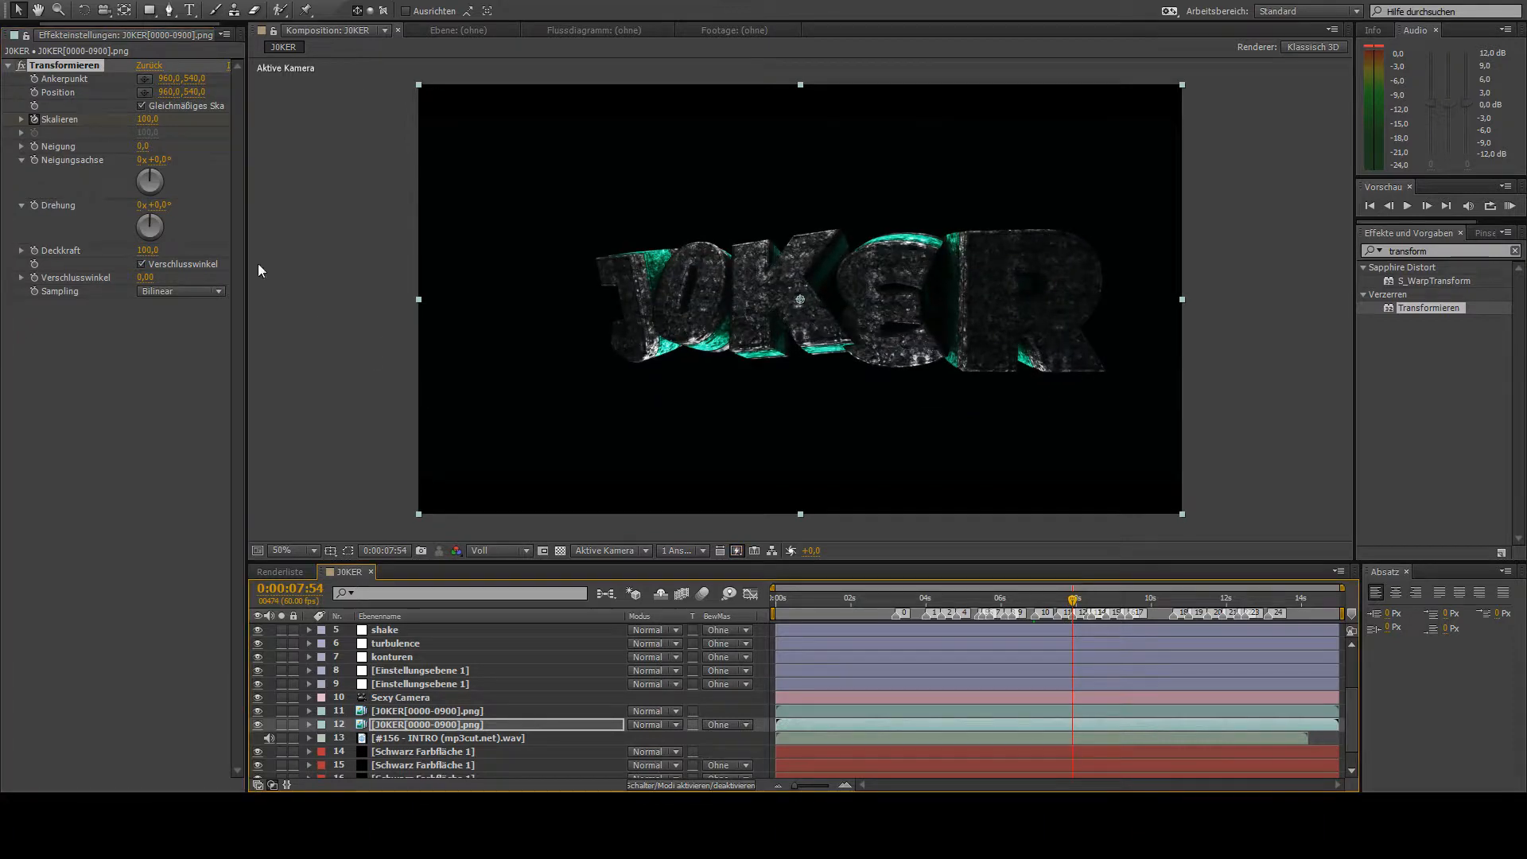
pyautogui.moveTo(148, 126); pyautogui.dragTo(310, 340)
pyautogui.click(147, 249)
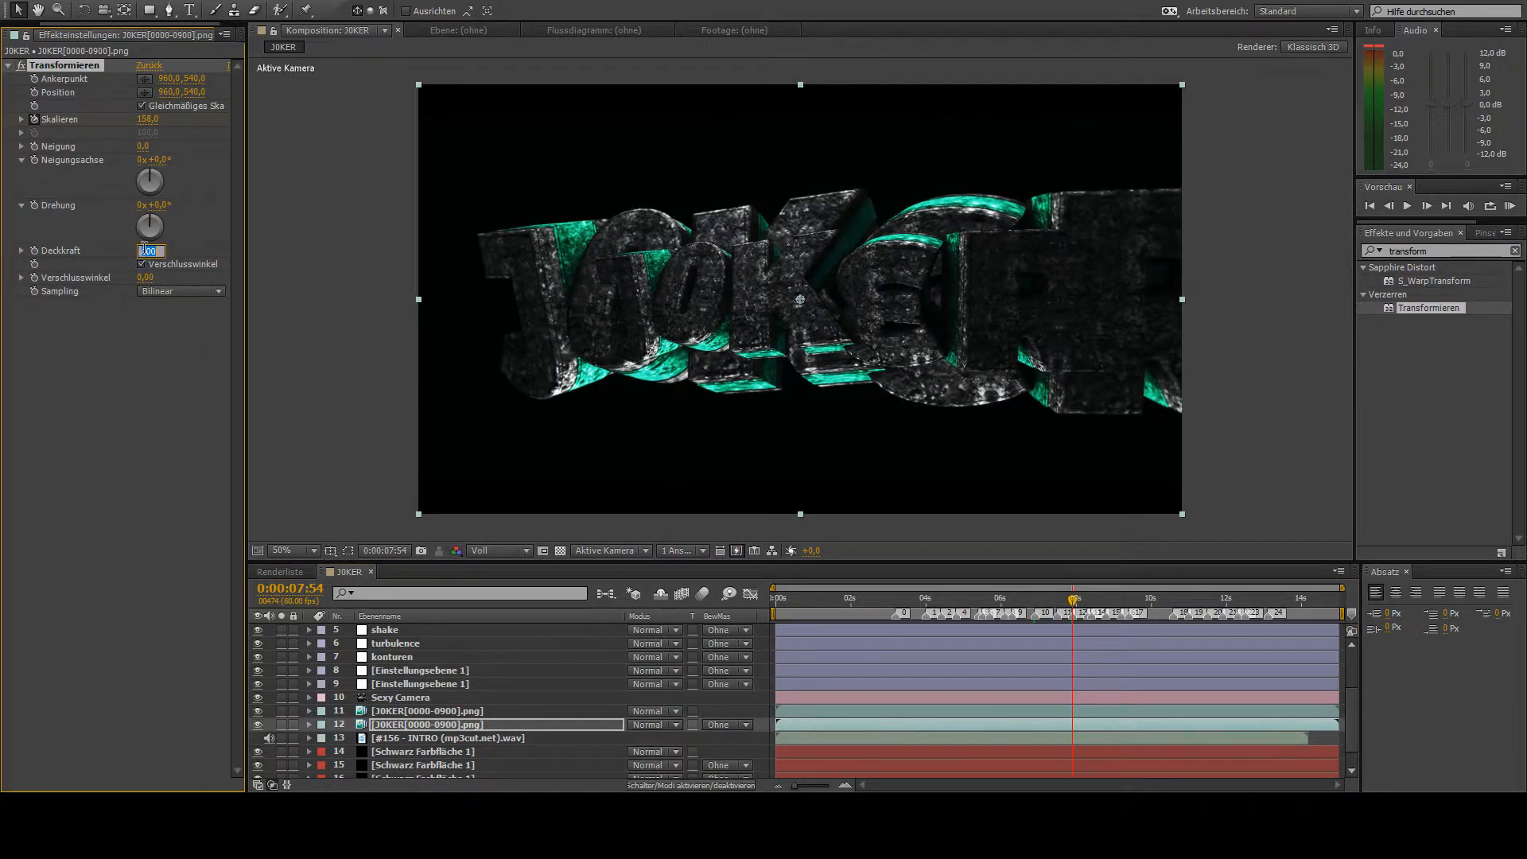
pyautogui.write('20')
pyautogui.press('Return')
pyautogui.moveTo(145, 254); pyautogui.dragTo(160, 260)
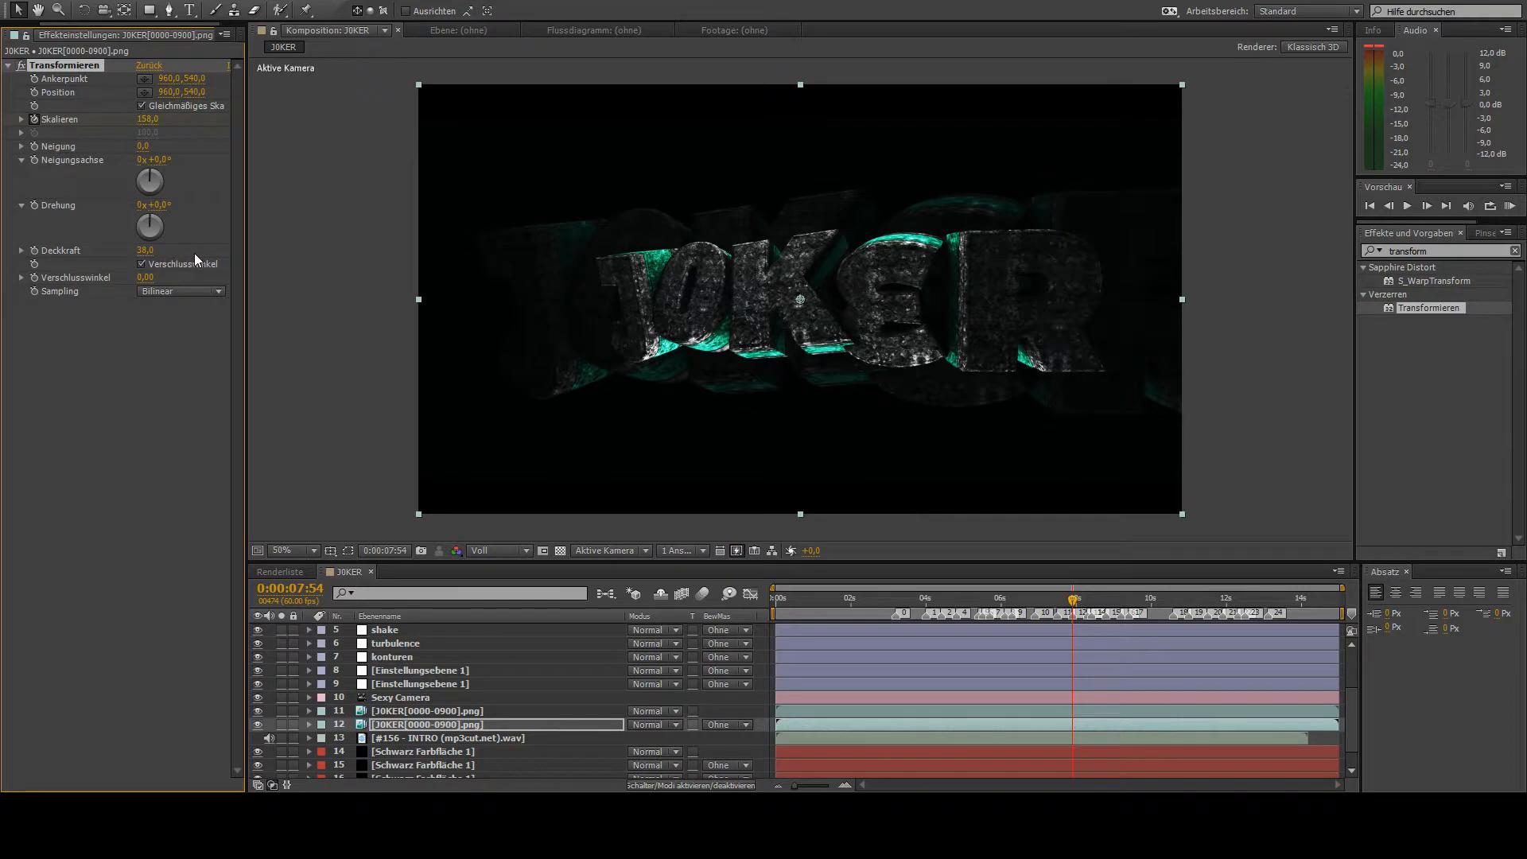
pyautogui.click(34, 251)
# - At 0:00:08:16, keyframe the copy's Skalieren at 222 and fade its Deckkraft to 0
pyautogui.moveTo(1085, 599); pyautogui.dragTo(1087, 599)
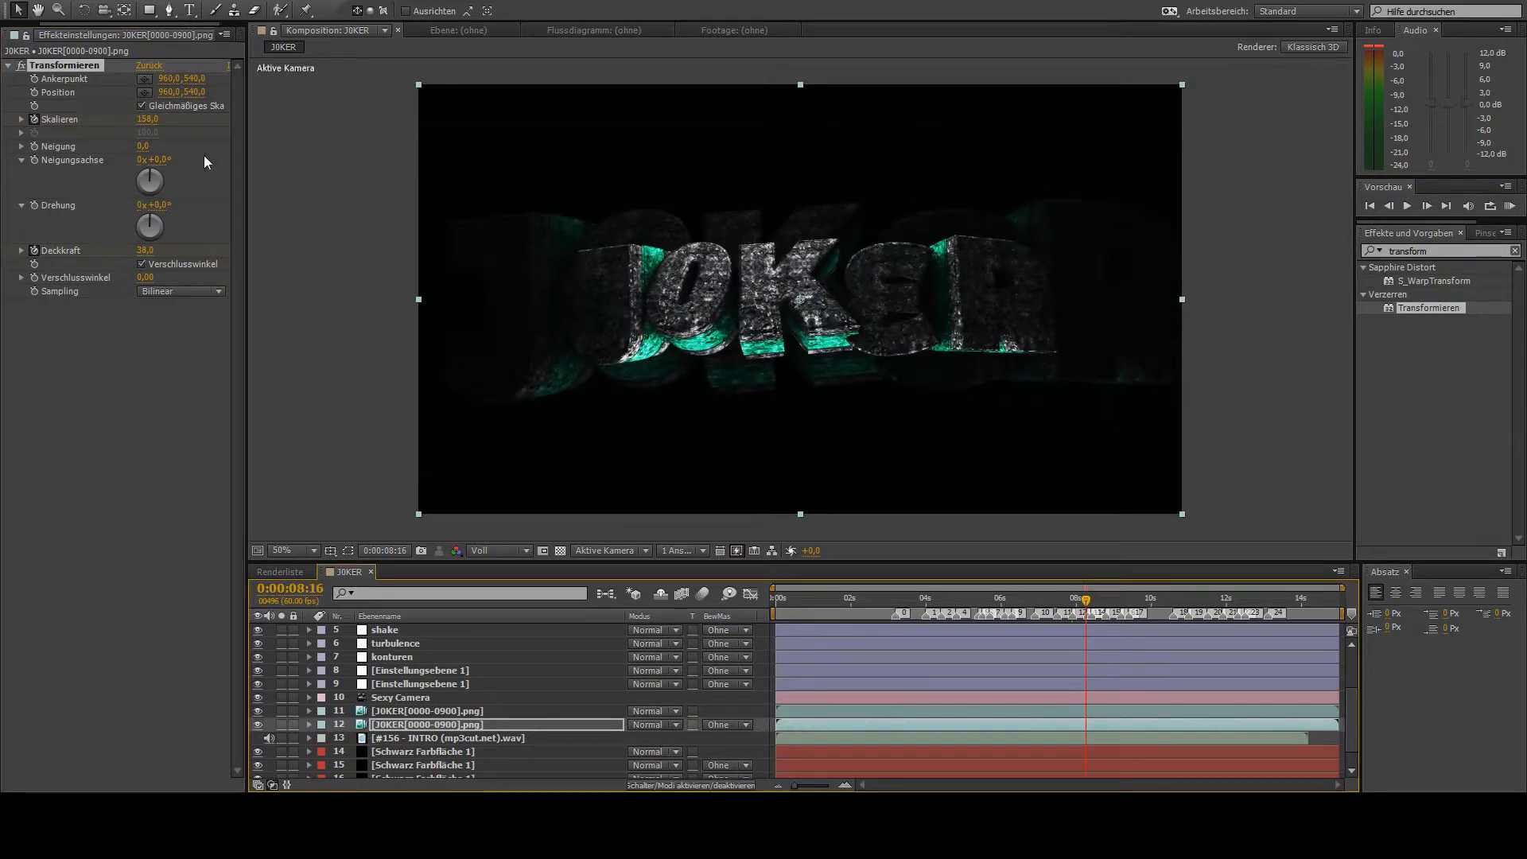
pyautogui.moveTo(153, 123); pyautogui.dragTo(205, 125)
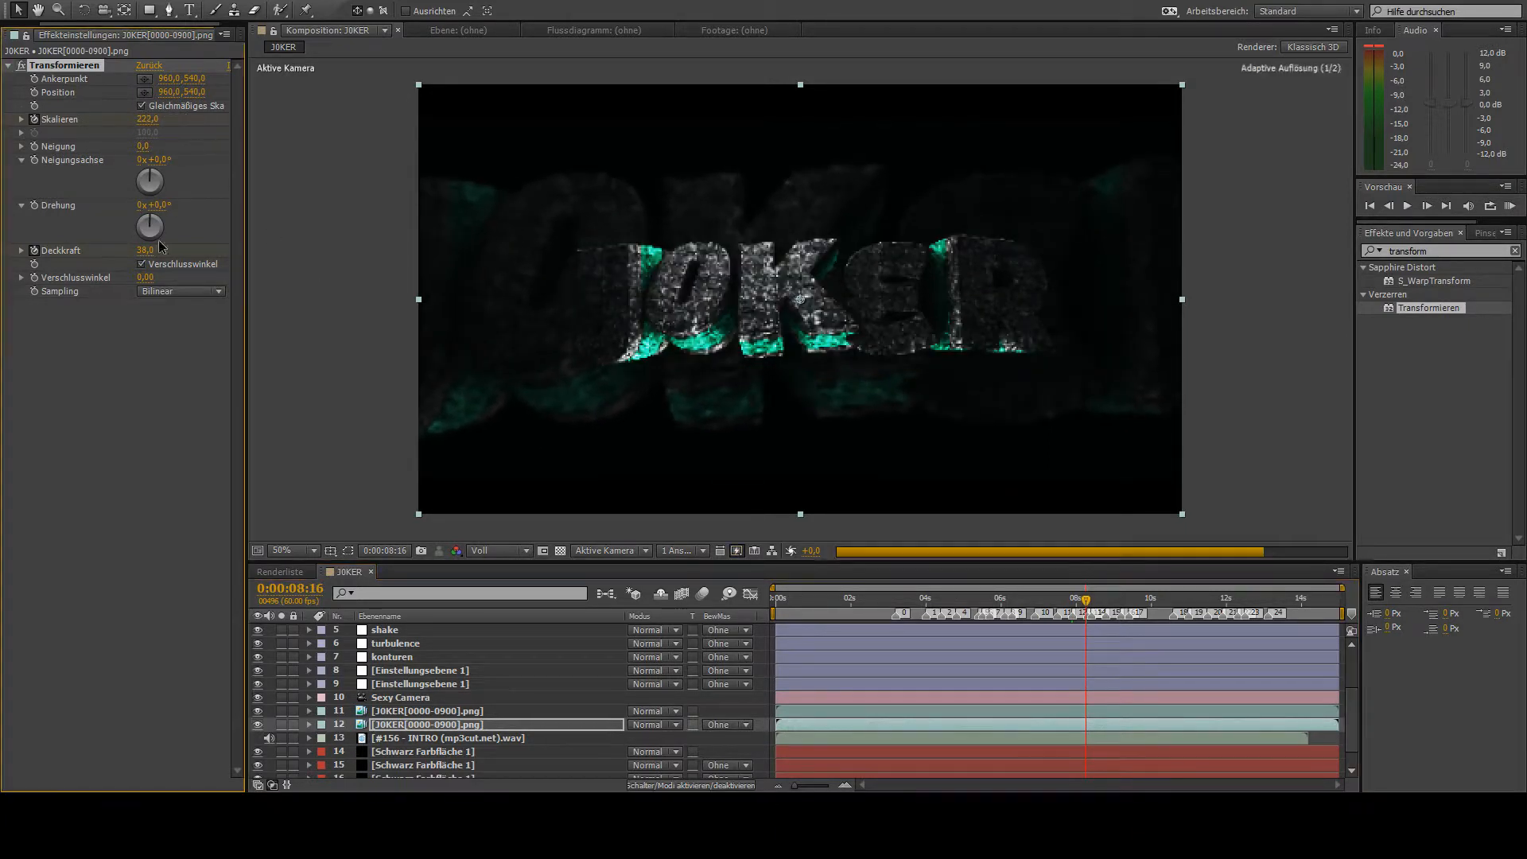
pyautogui.moveTo(148, 250); pyautogui.dragTo(74, 251)
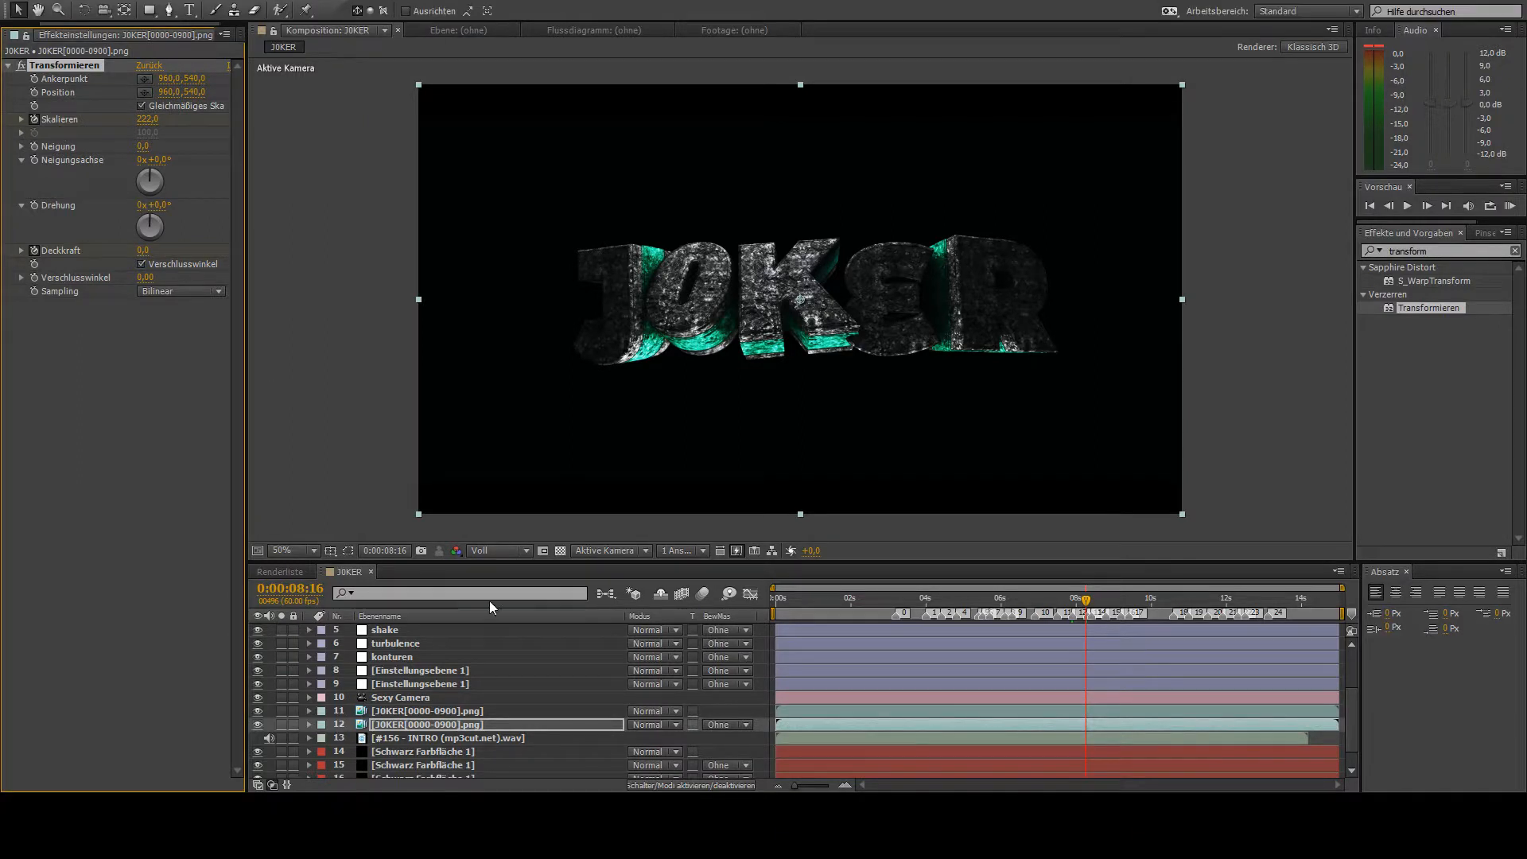
# - Return to the start of the composition and lower the preview resolution to Halb
pyautogui.scroll(3, 462, 728)
pyautogui.press('Home')
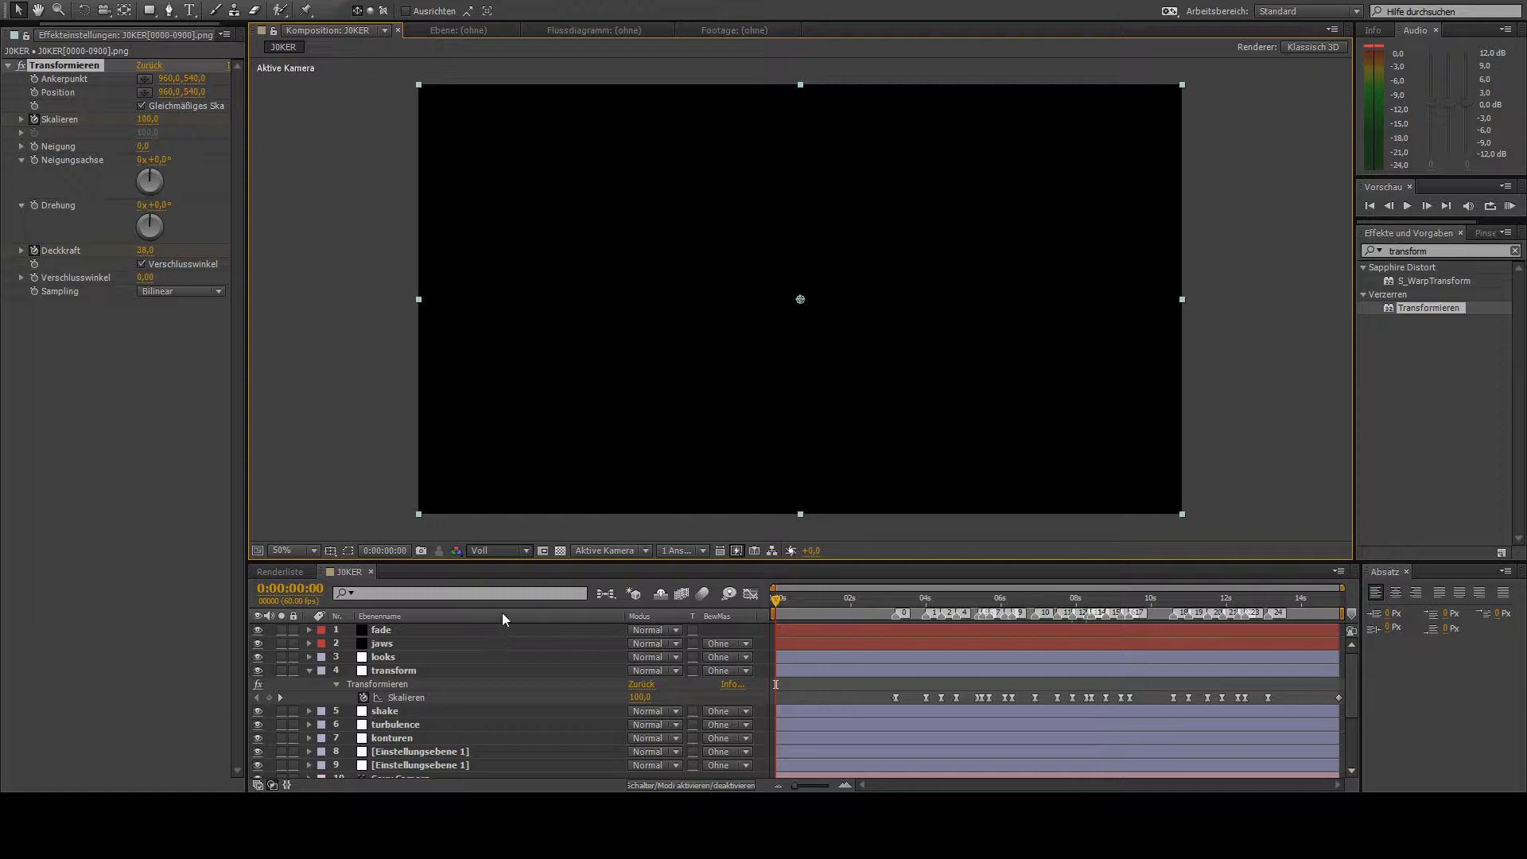
pyautogui.hotkey('ctrl', 'shift', 'j')
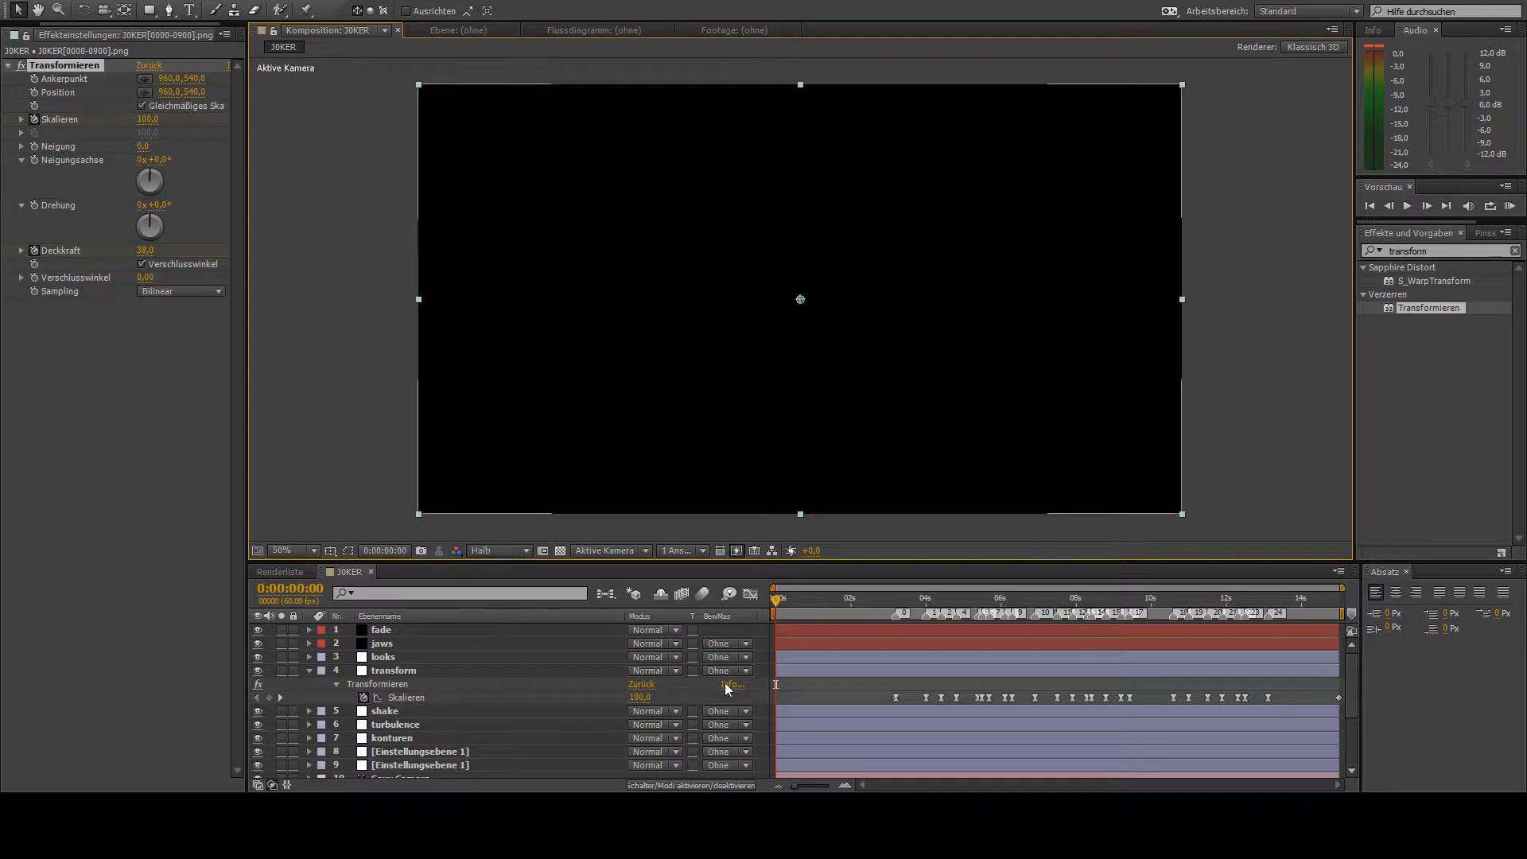
pyautogui.click(756, 689)
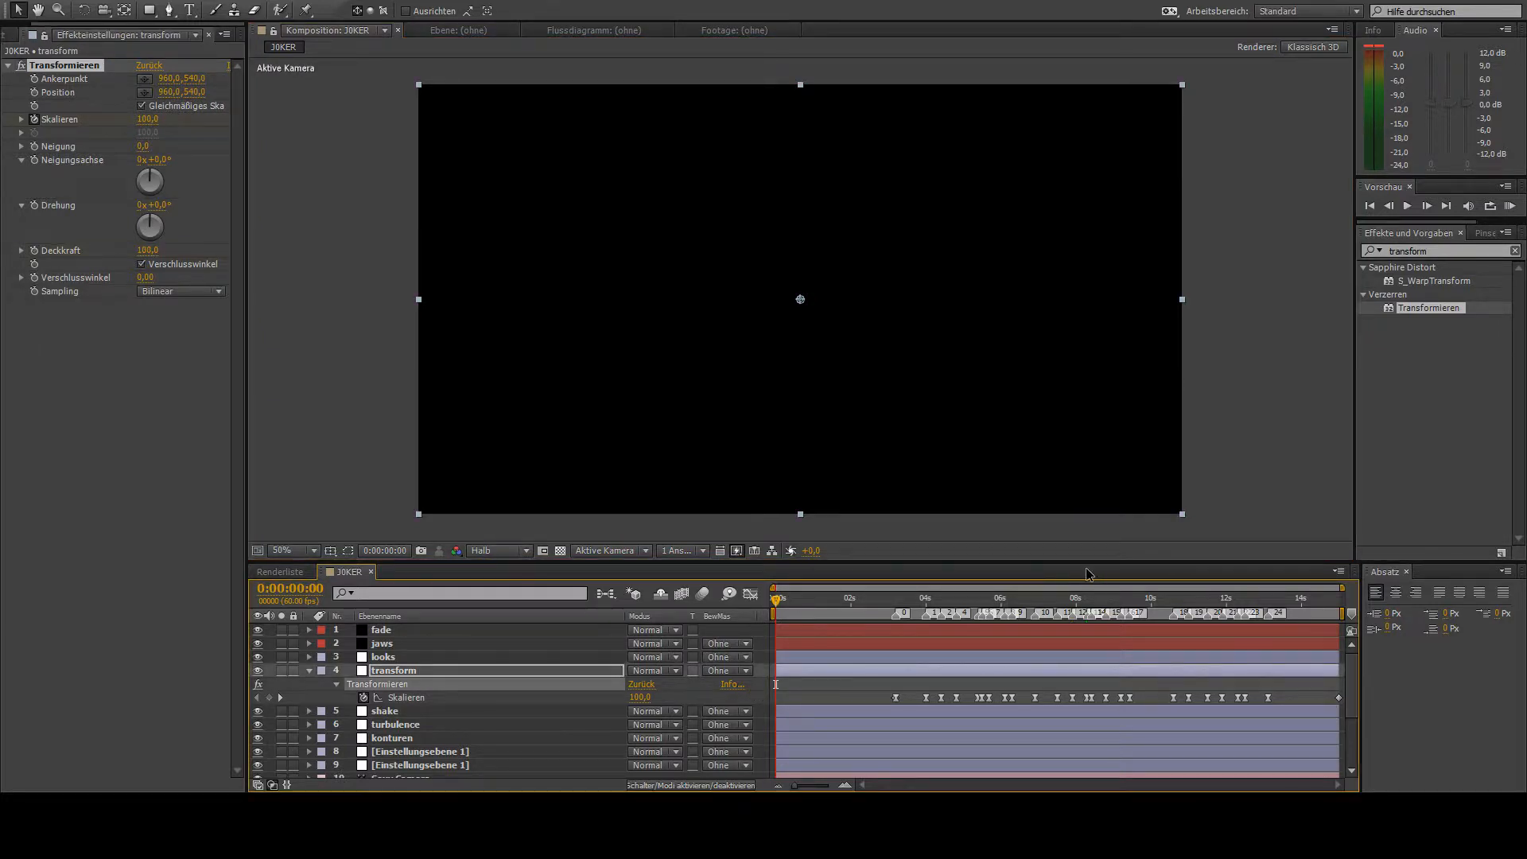
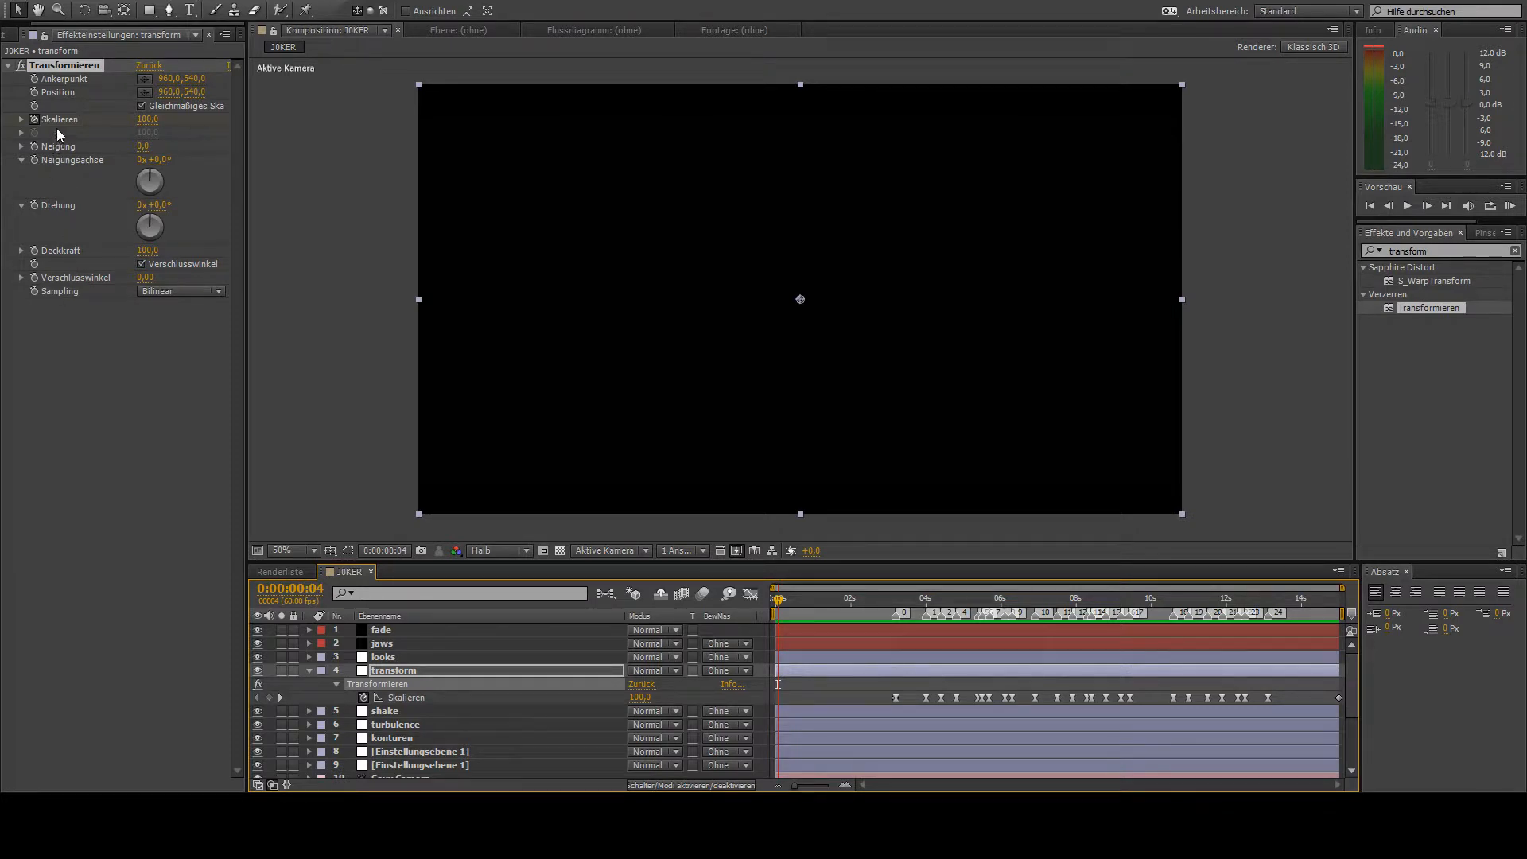
# - Rename the first Schwarz Farbfläche 1 layer, directly below the INTRO audio layer, as smoke
pyautogui.scroll(-3, 429, 675)
pyautogui.click(402, 735)
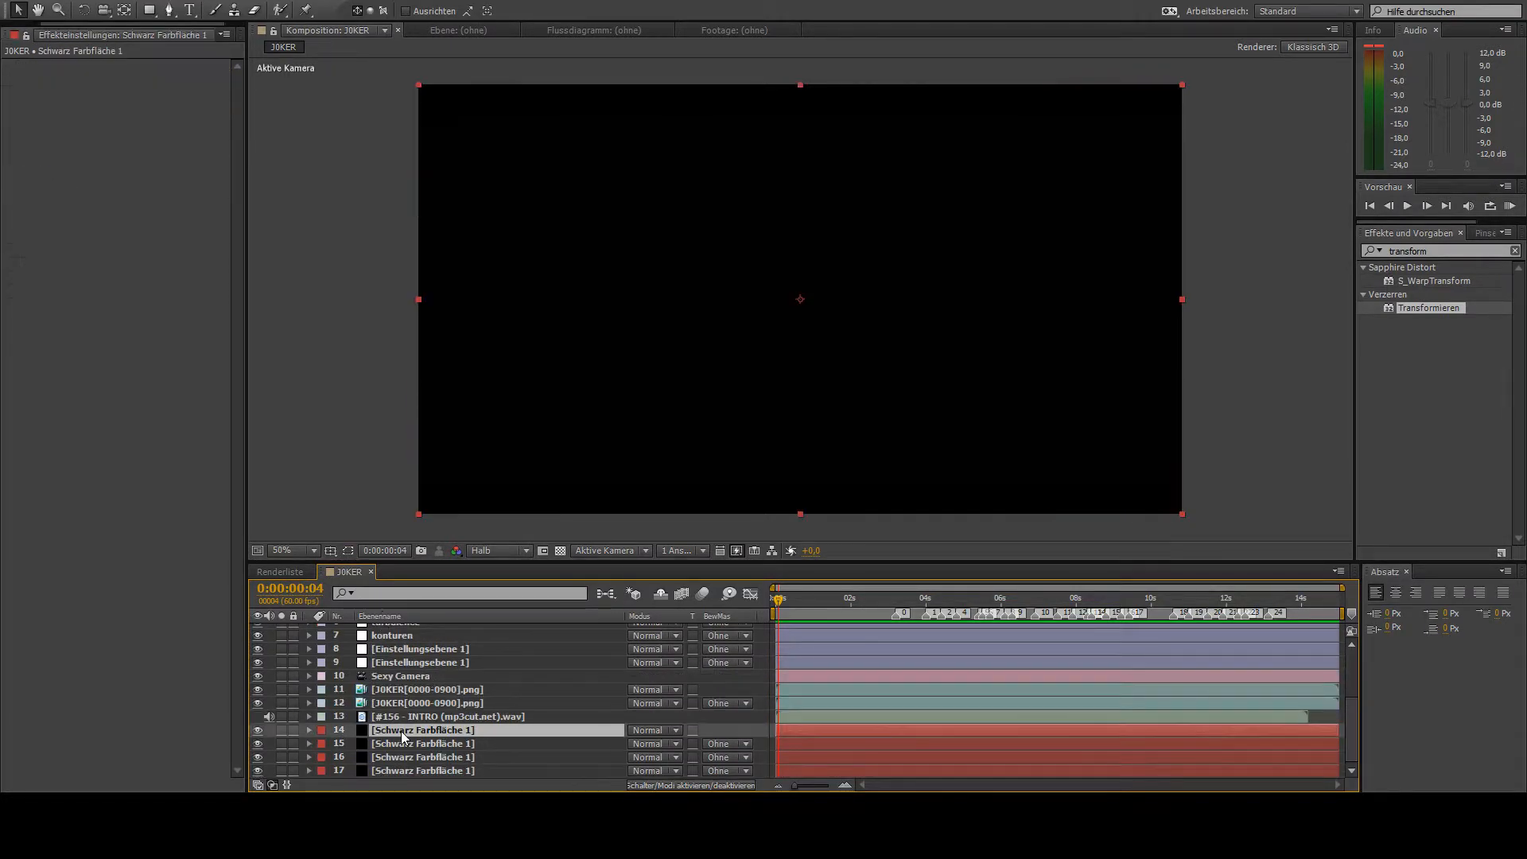
pyautogui.press('Return')
pyautogui.write('smoke')
pyautogui.press('Return')
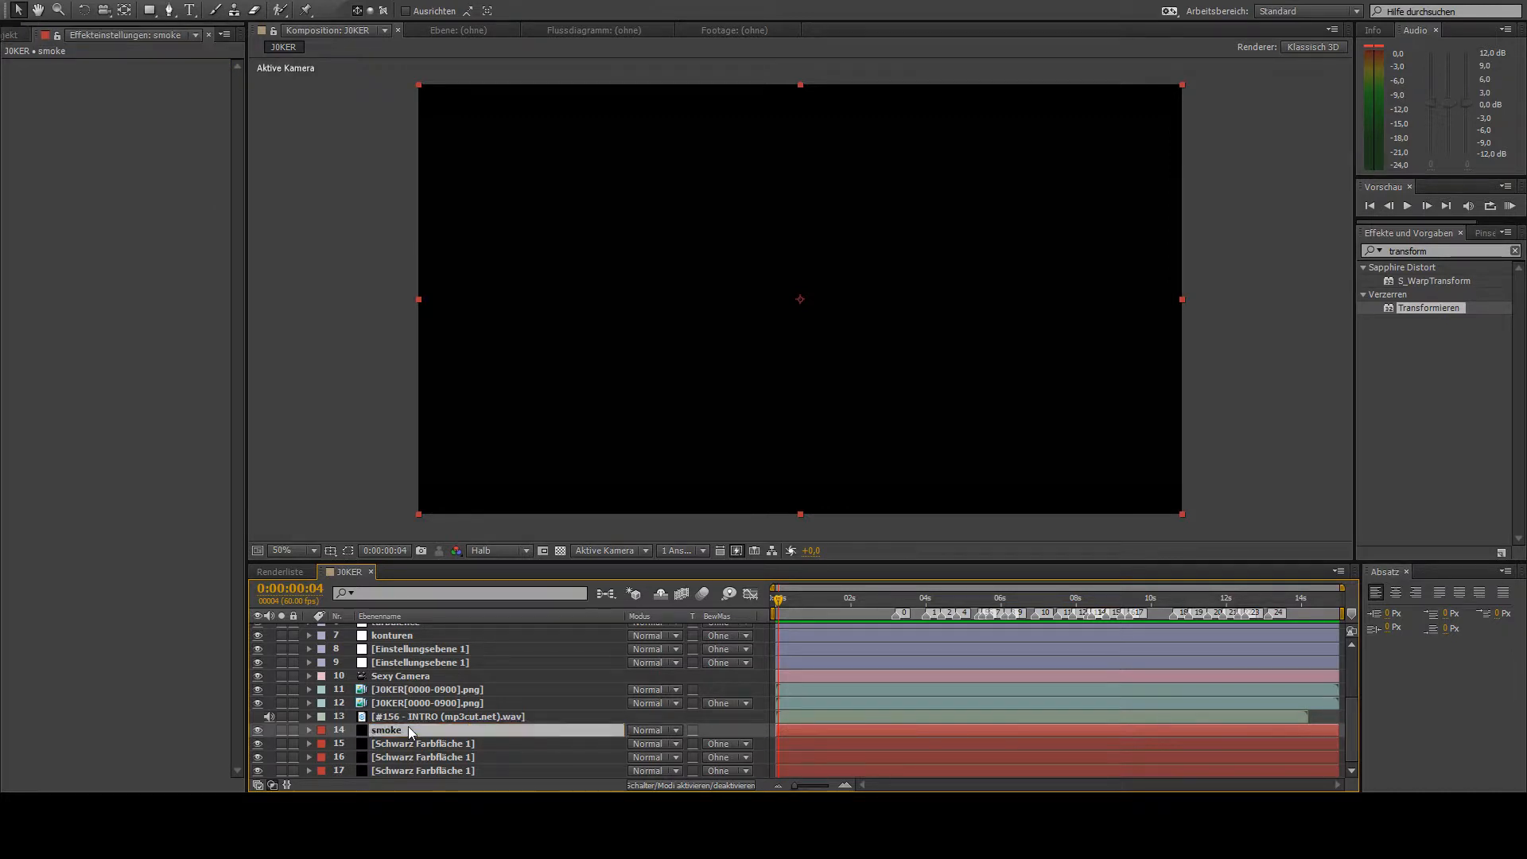
# - Find the smoke animation presets and apply Nice Smoke to the smoke layer
pyautogui.click(1427, 239)
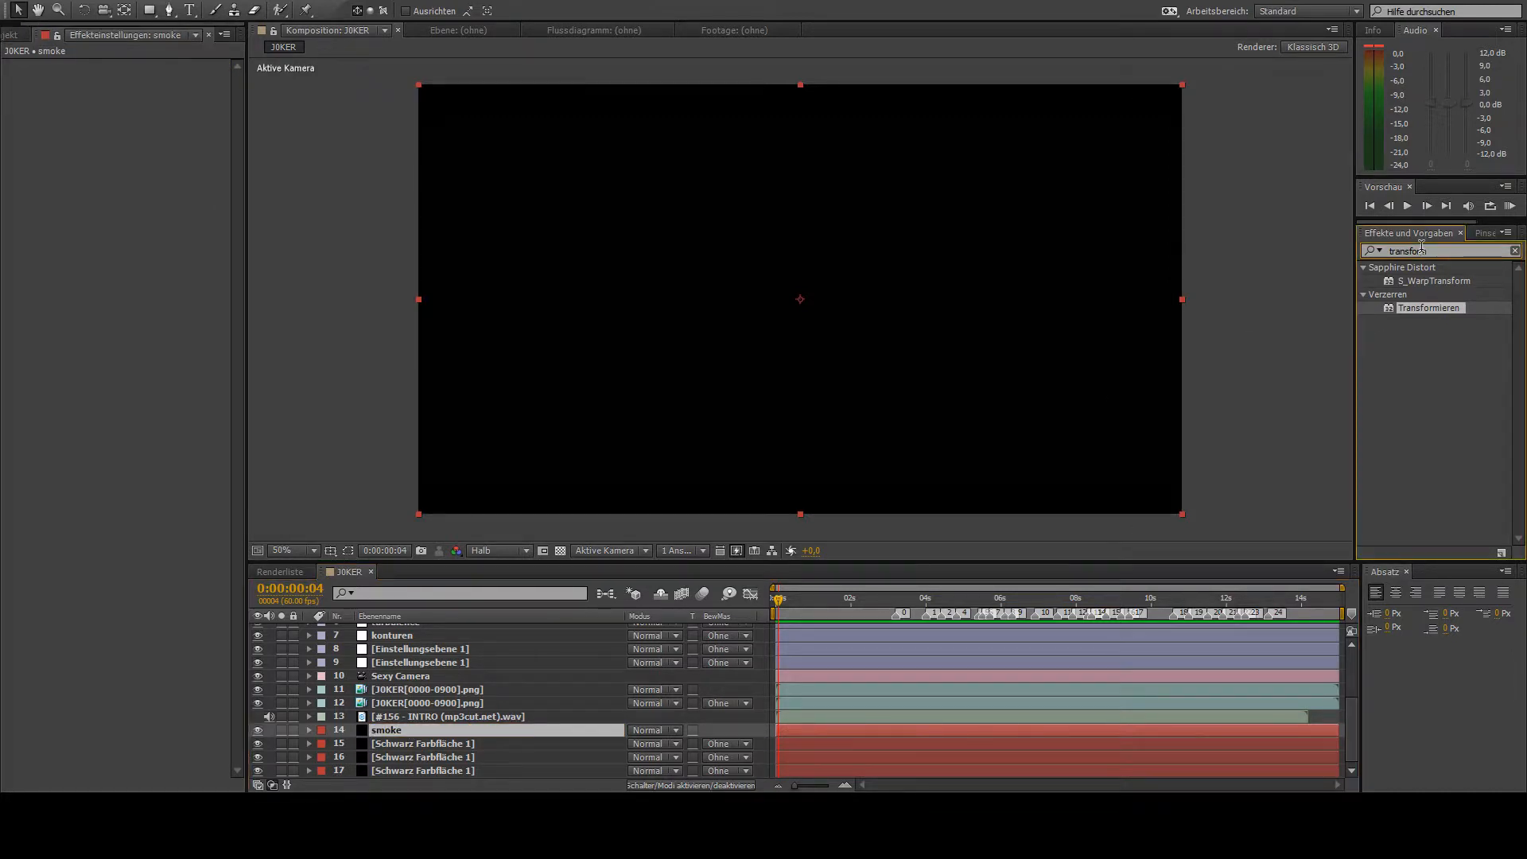
pyautogui.write('smoke')
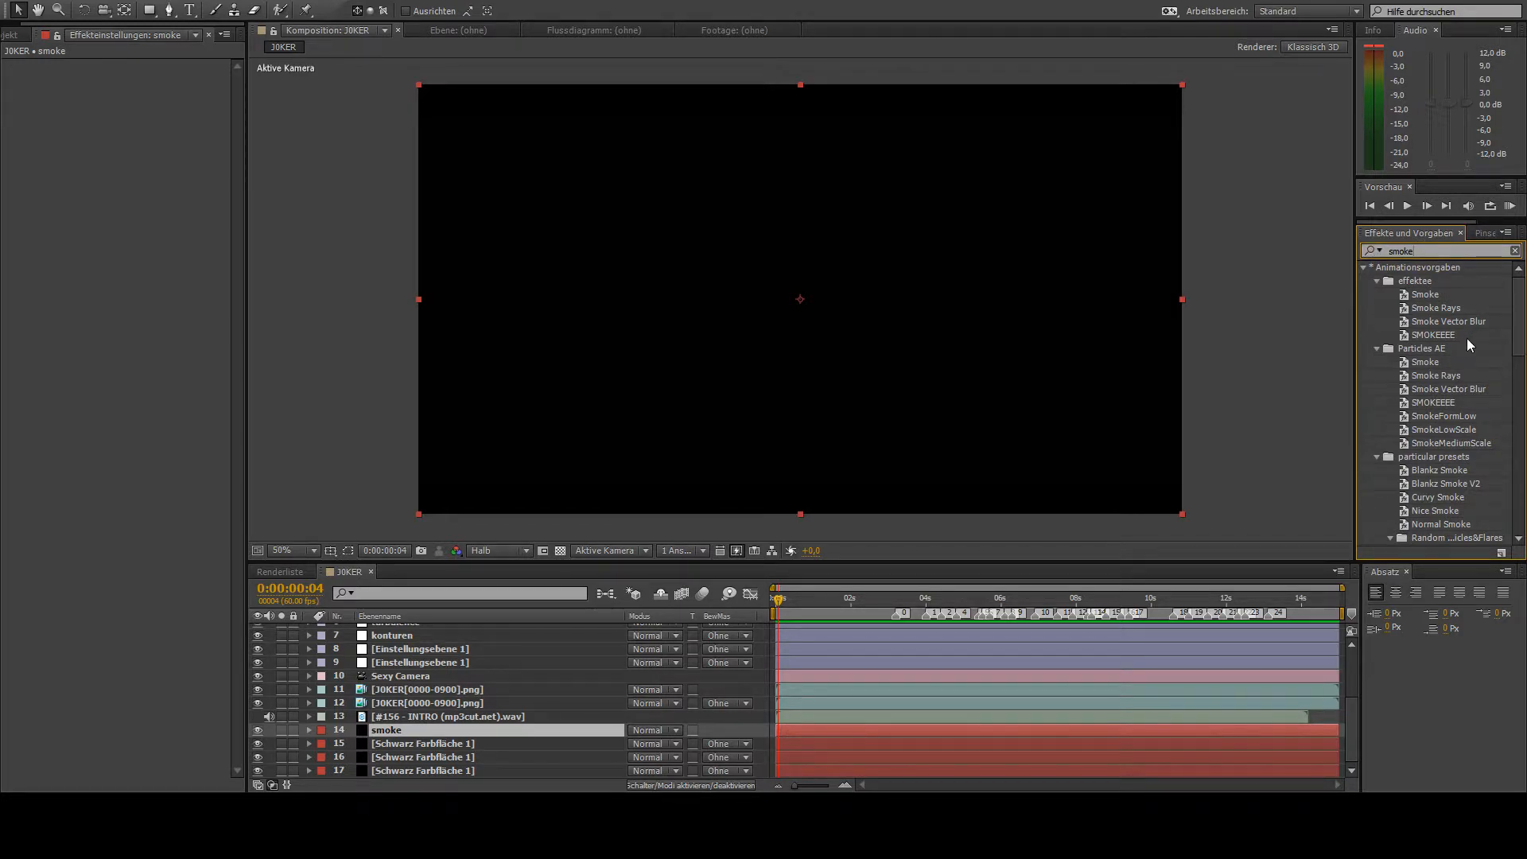
pyautogui.doubleClick(1435, 514)
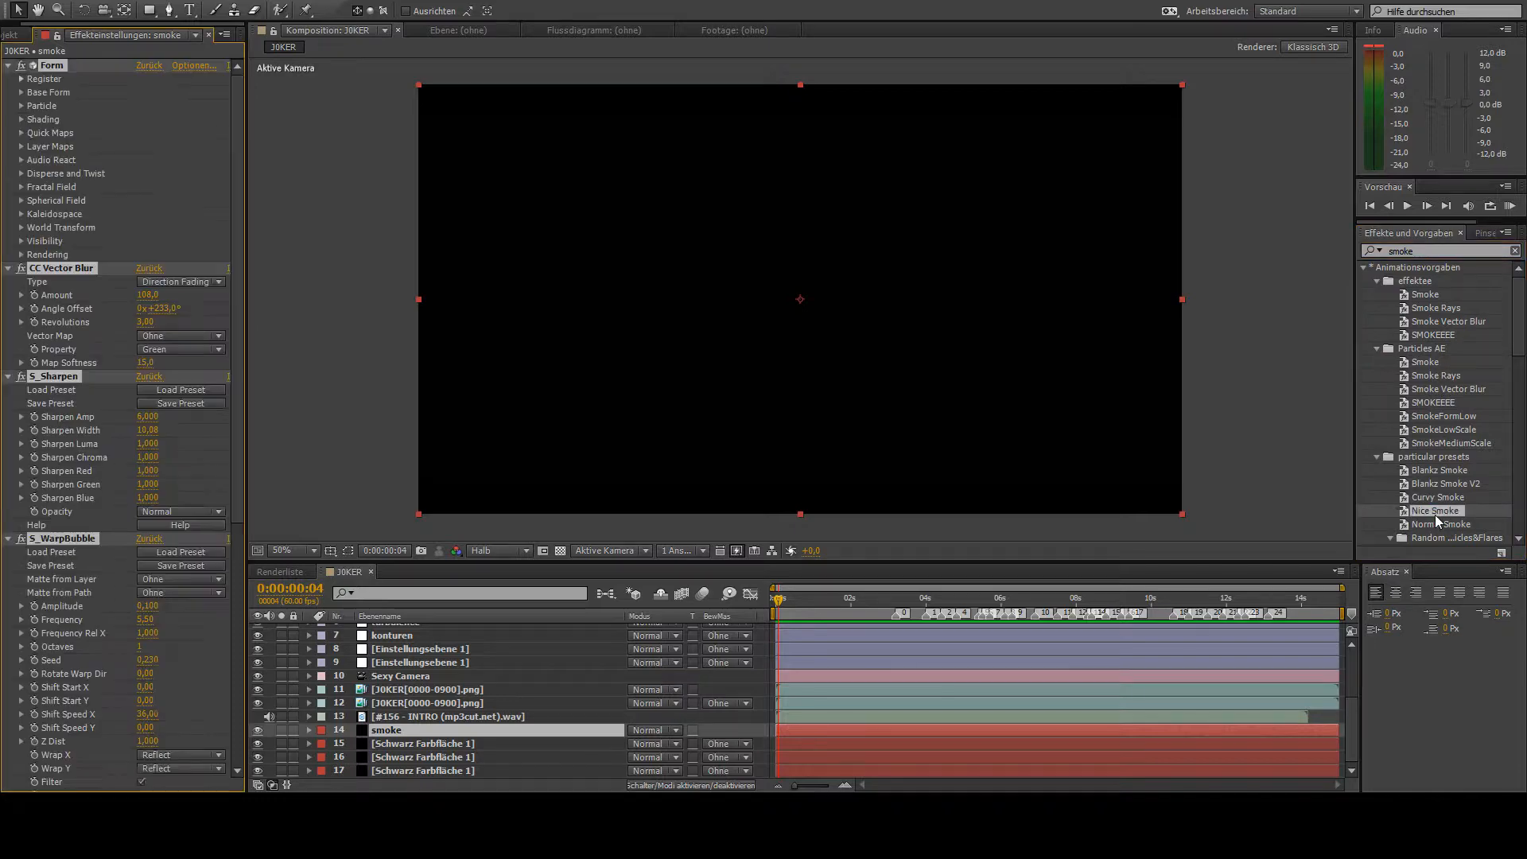
# - At 0:00:06:47, set Form's particle Color on the smoke layer to a green sampled from the render
pyautogui.moveTo(803, 596); pyautogui.dragTo(1031, 611)
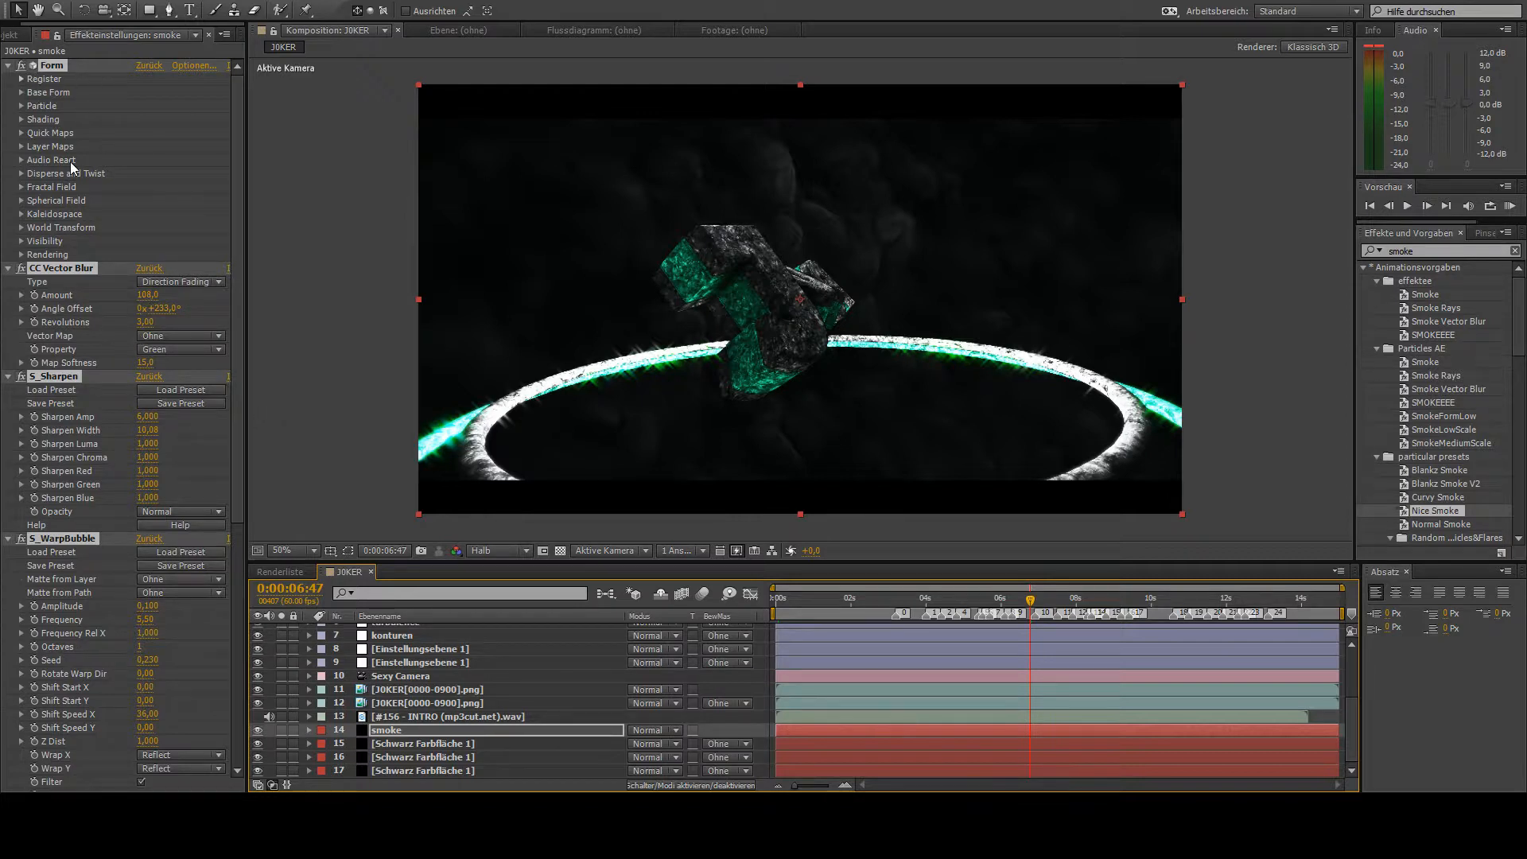
pyautogui.click(22, 93)
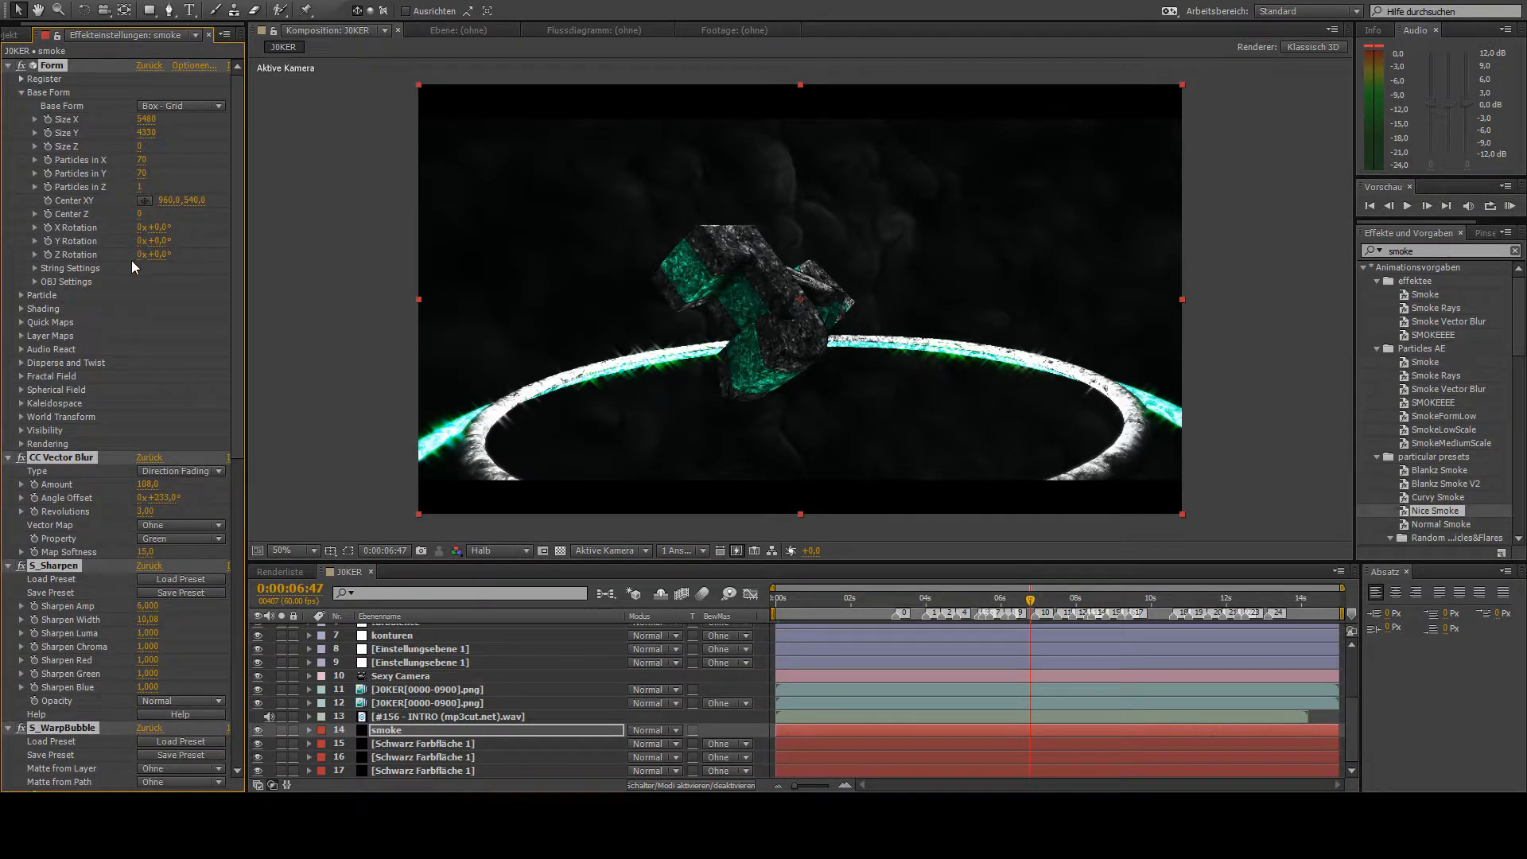
pyautogui.click(20, 295)
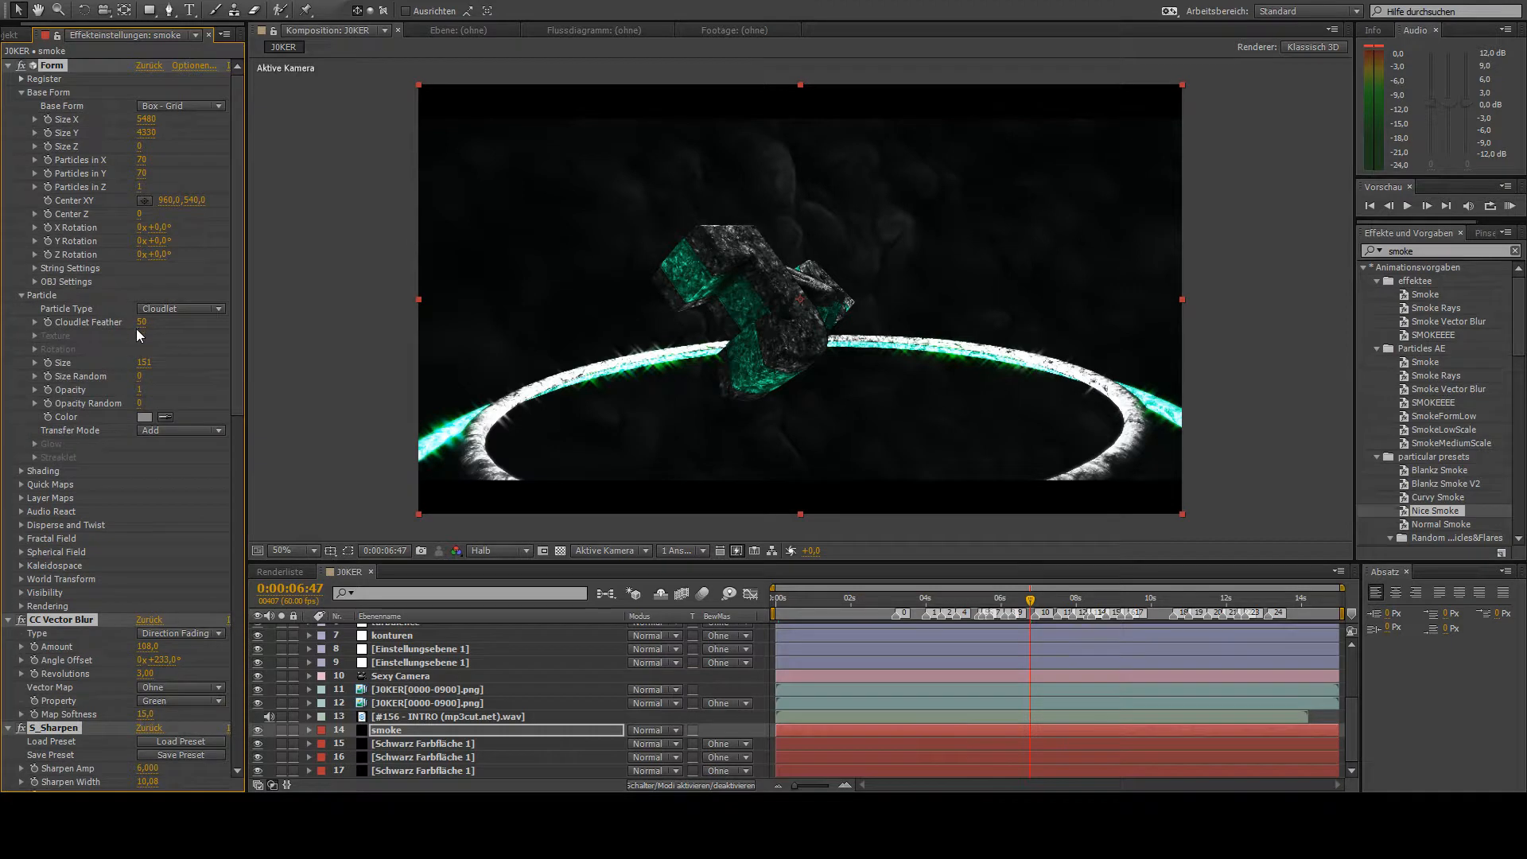
pyautogui.click(141, 416)
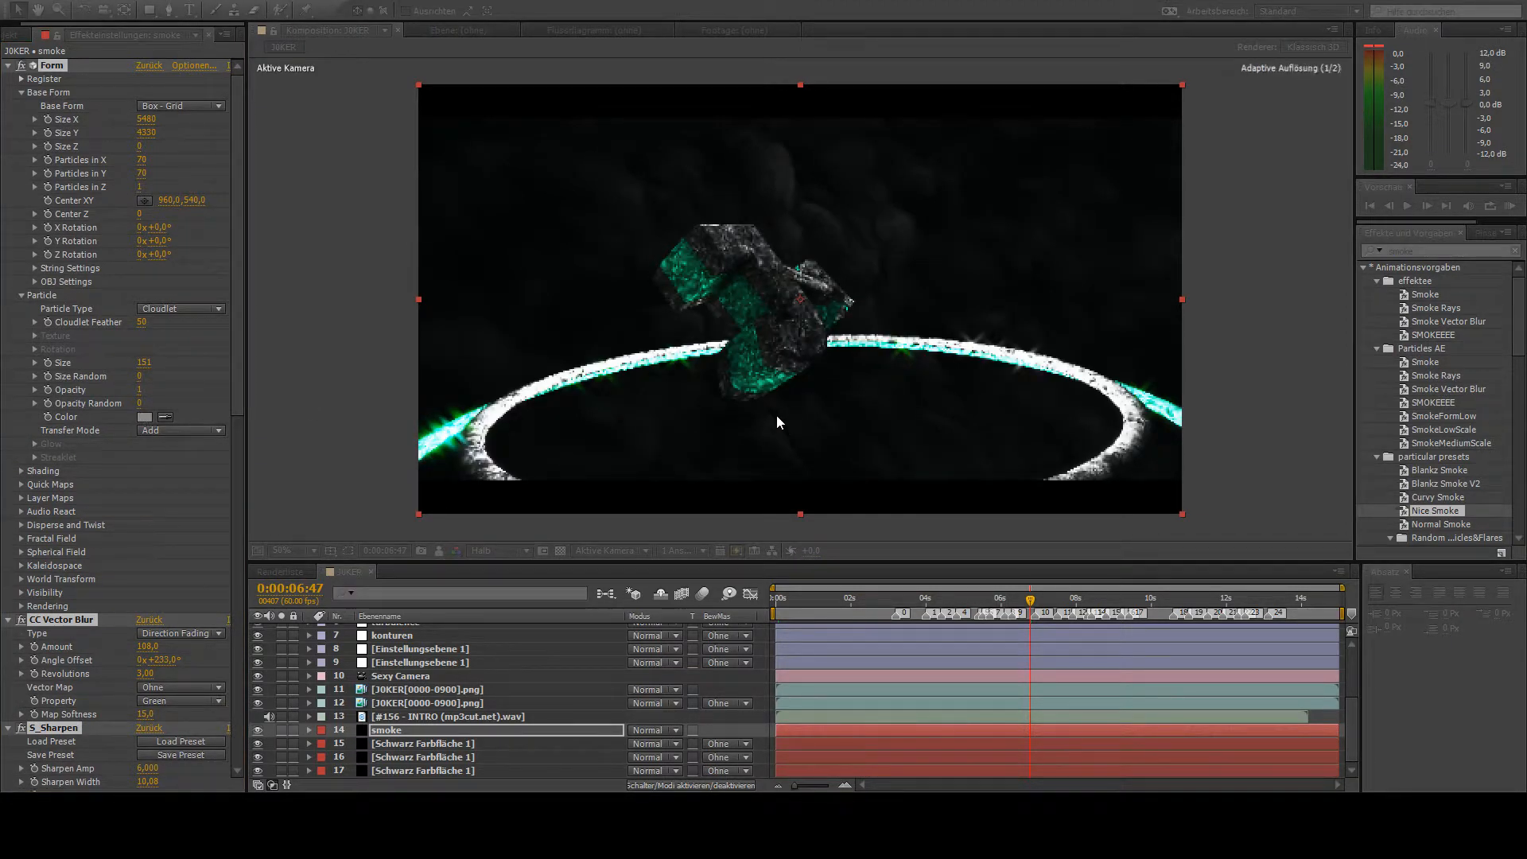
pyautogui.click(750, 359)
pyautogui.click(894, 322)
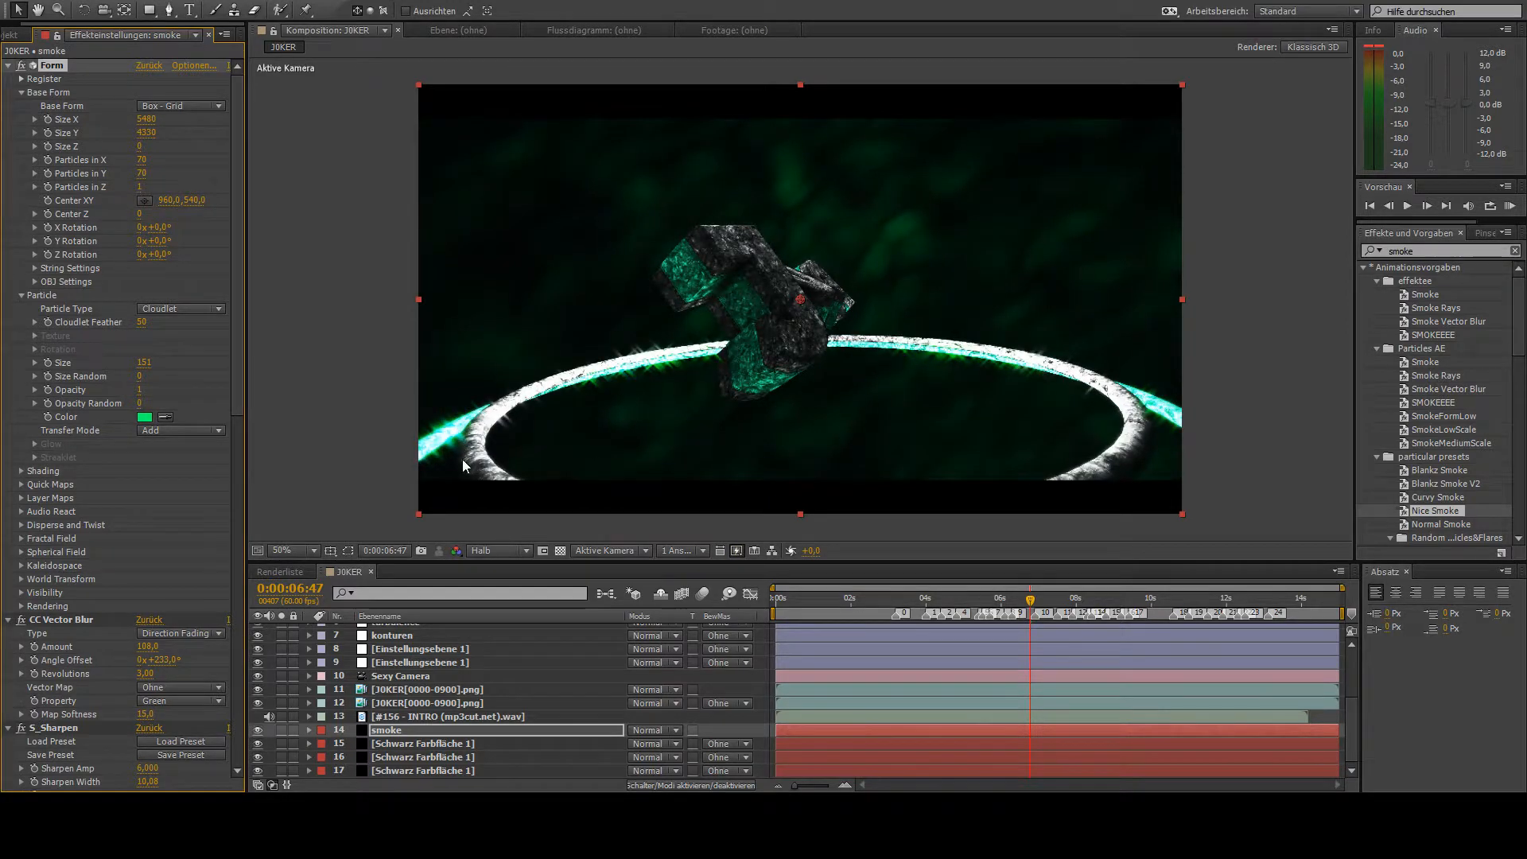
# - Examine the smoke preset's remaining effect settings, check the smoke at 0:00:10:09 and return to the composition's start
pyautogui.scroll(-6, 179, 499)
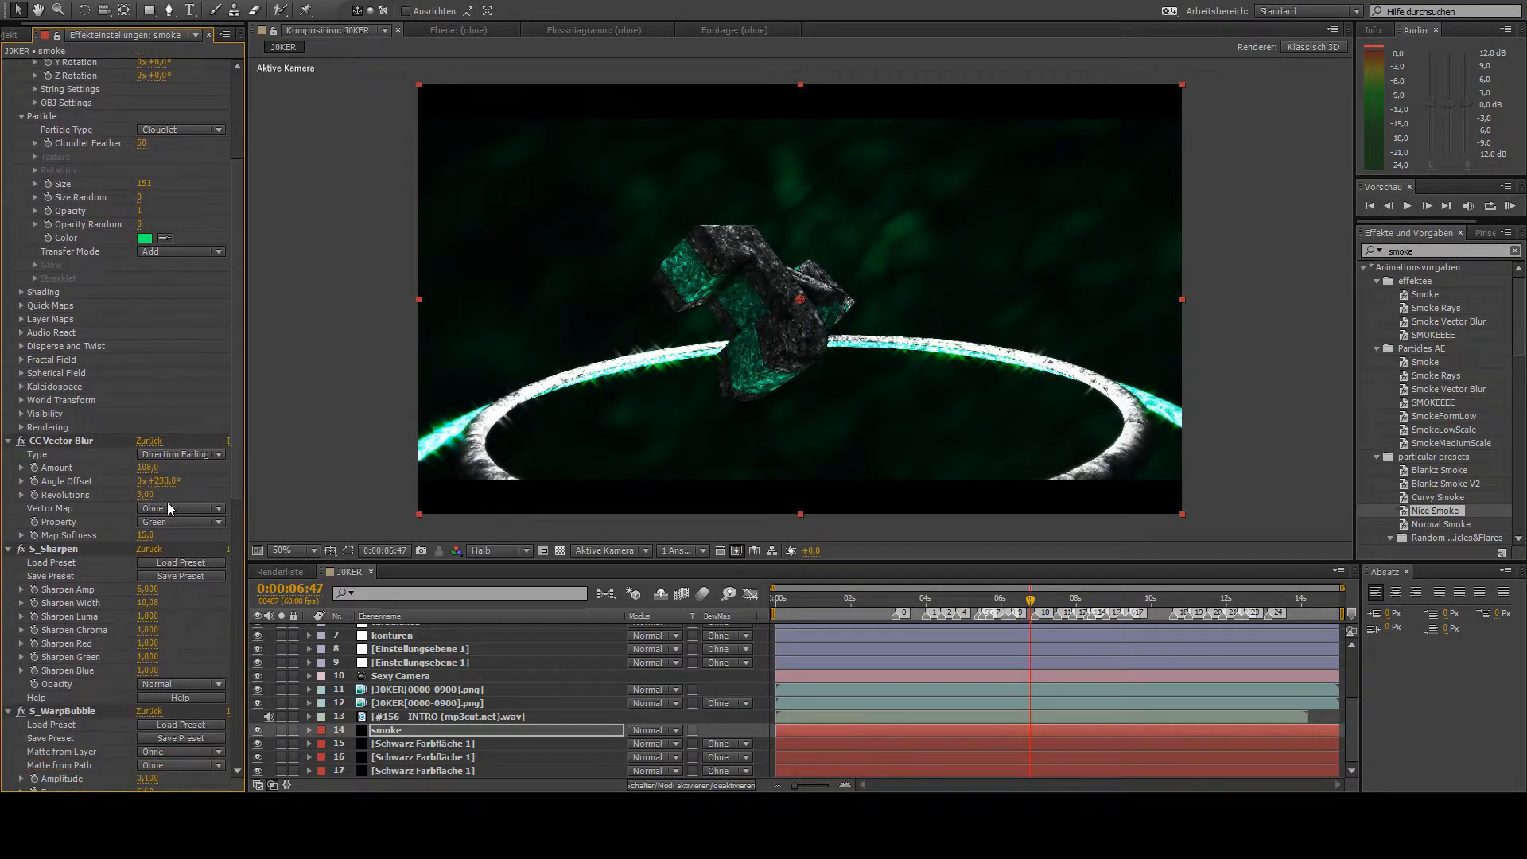
pyautogui.scroll(-5, 62, 445)
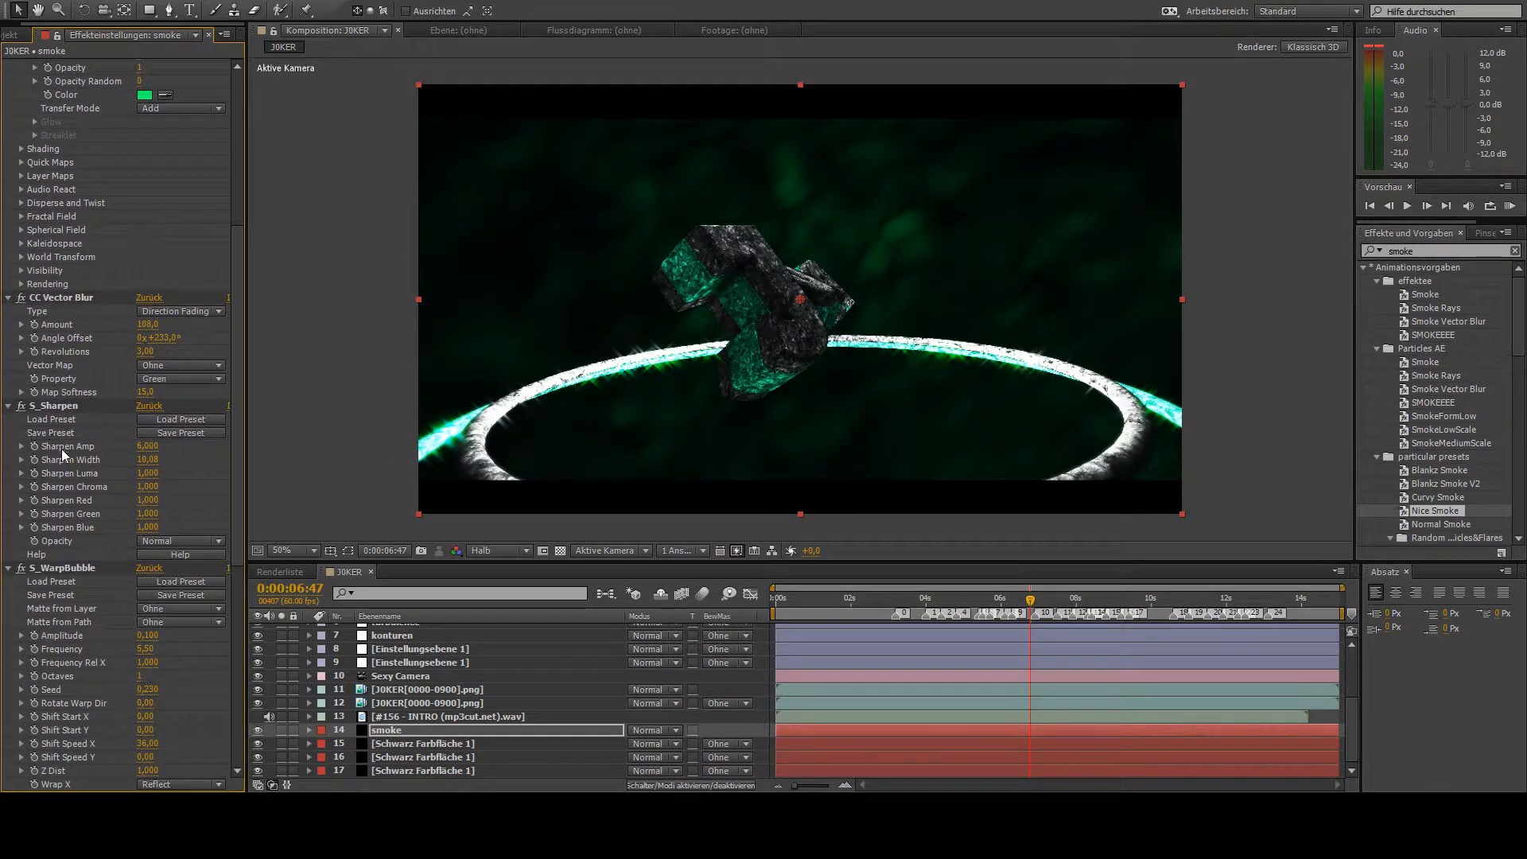
pyautogui.scroll(-6, 59, 462)
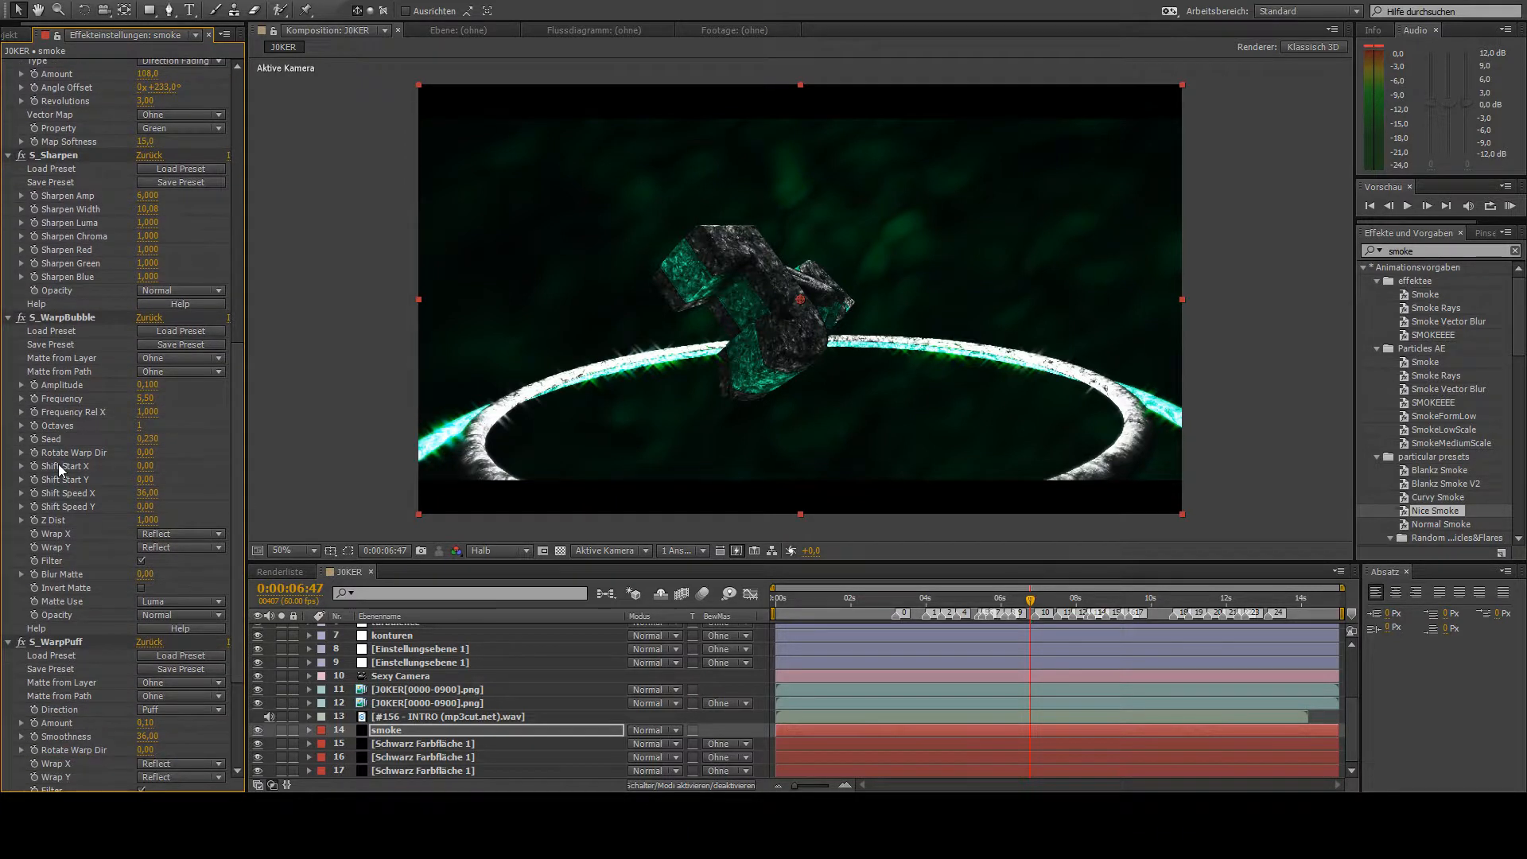
pyautogui.scroll(-4, 59, 470)
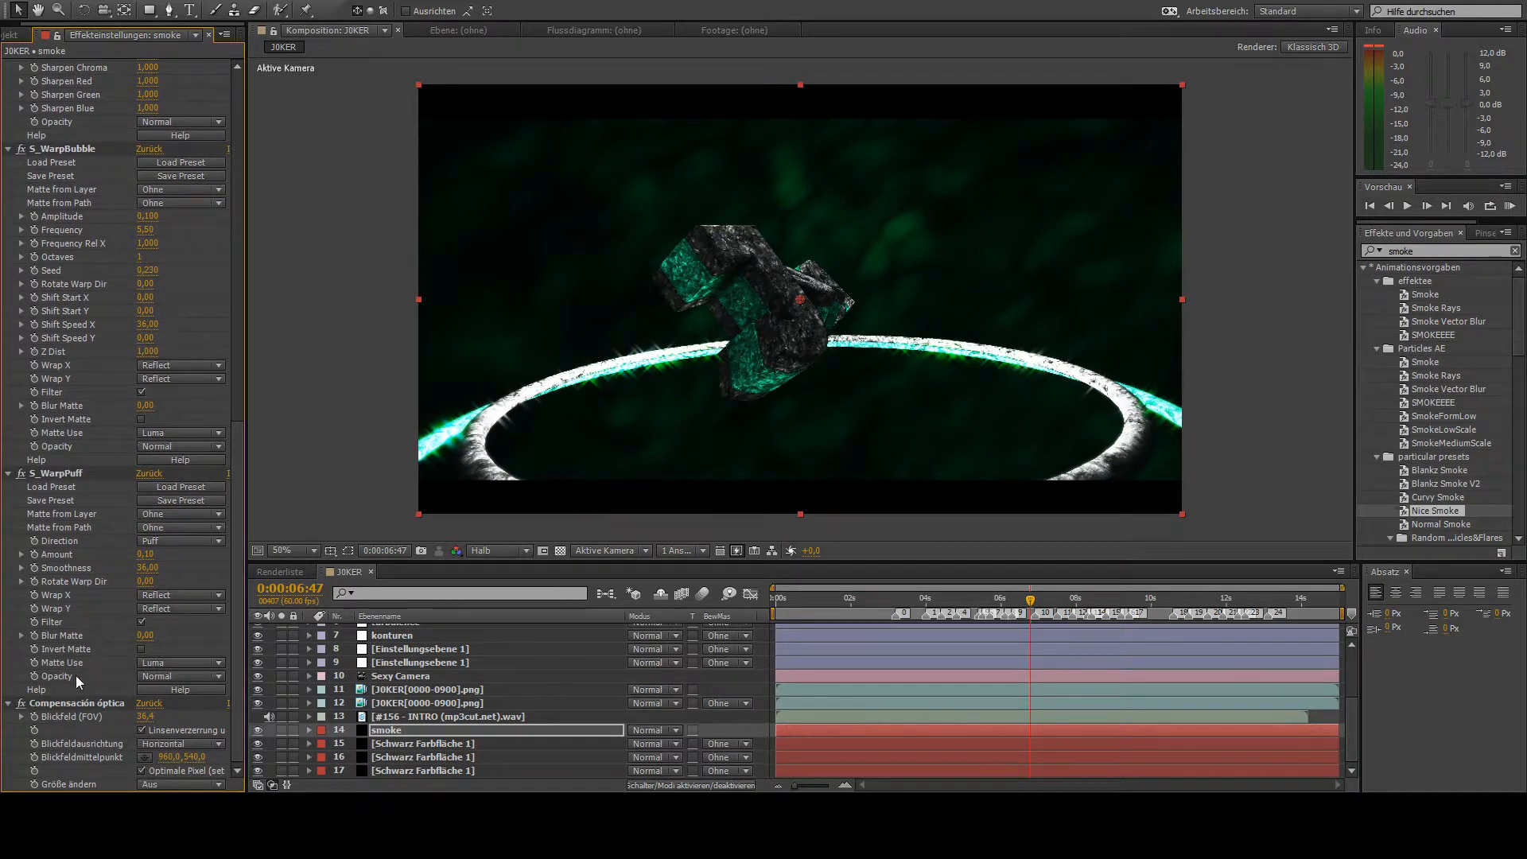
pyautogui.scroll(16, 117, 708)
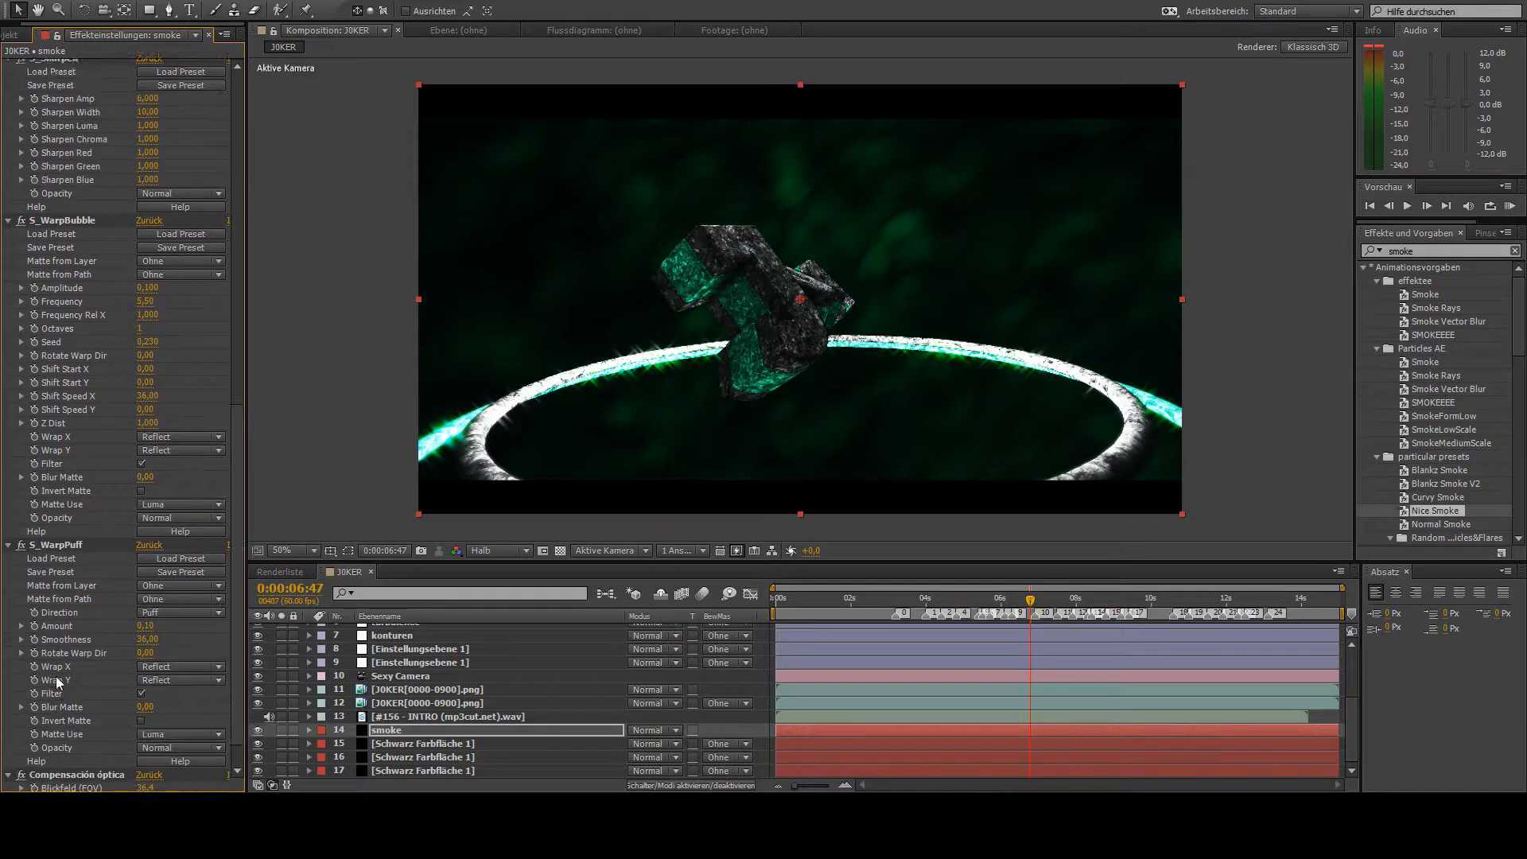
pyautogui.scroll(5, 49, 674)
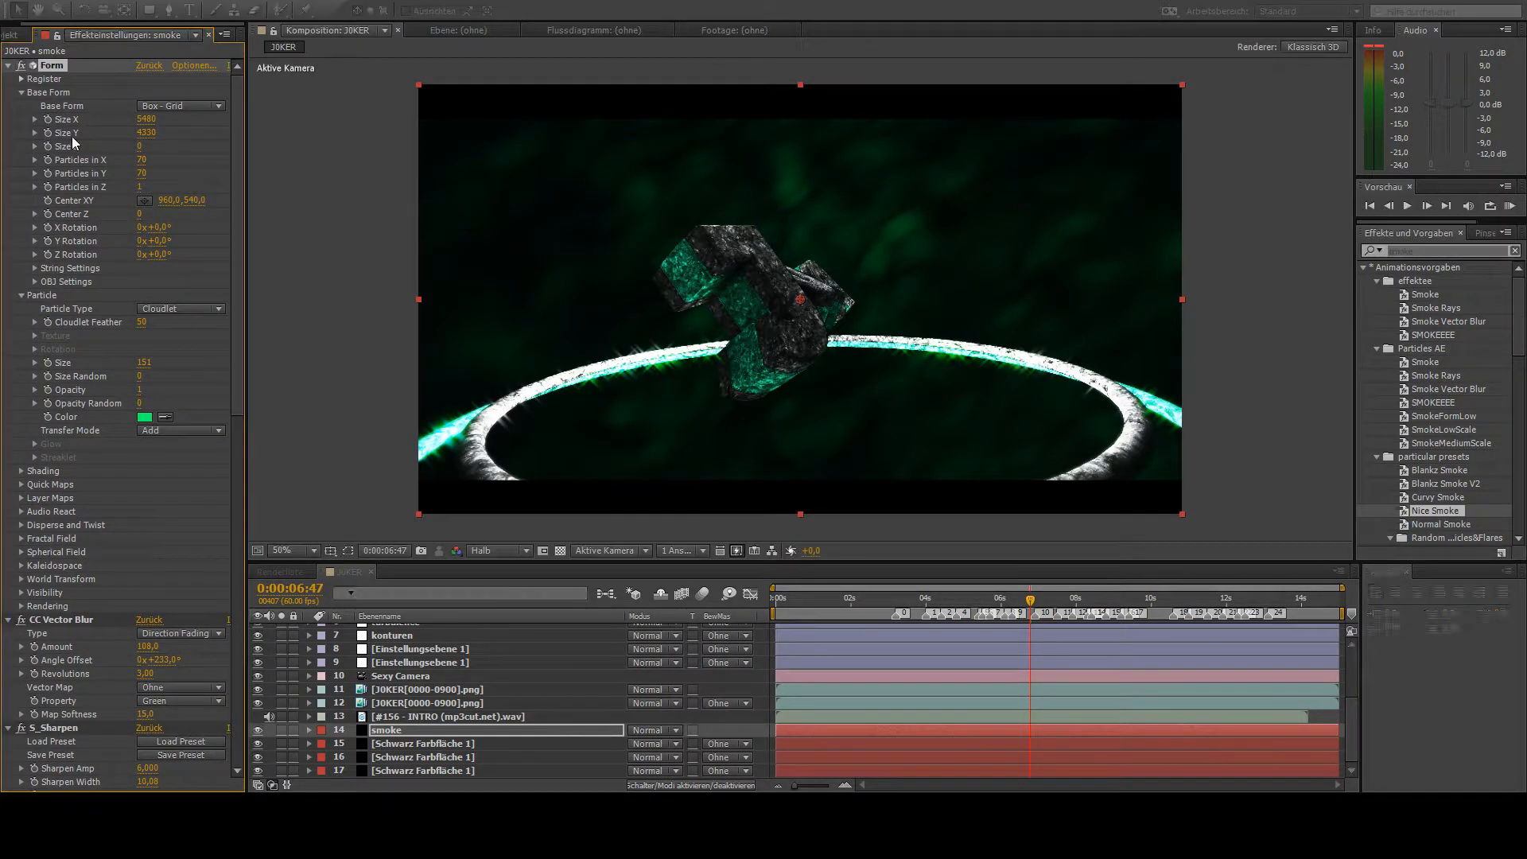
pyautogui.moveTo(1087, 601); pyautogui.dragTo(1158, 606)
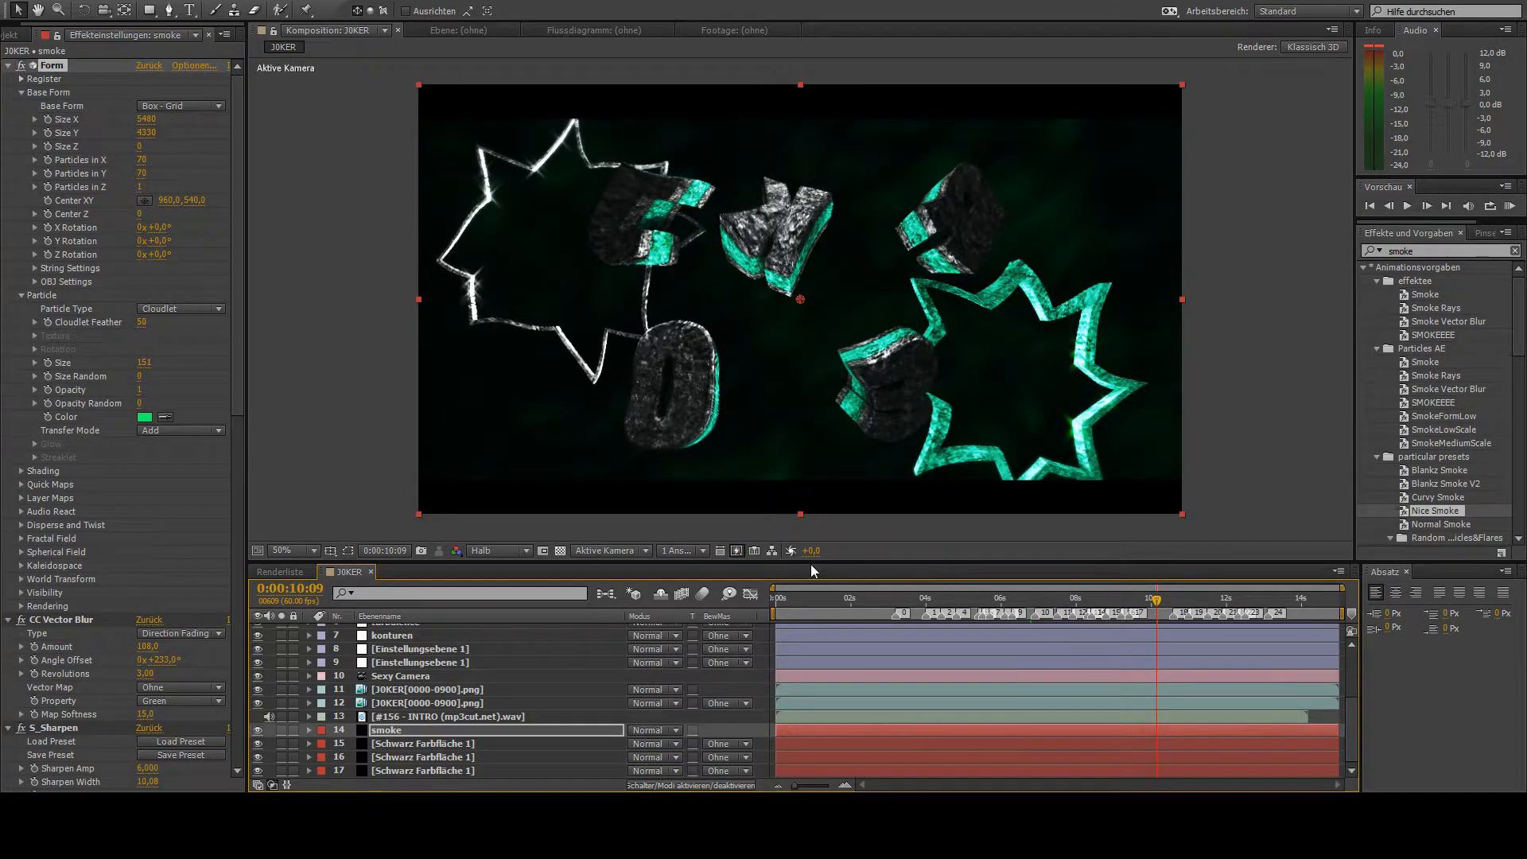
pyautogui.moveTo(830, 602); pyautogui.dragTo(463, 690)
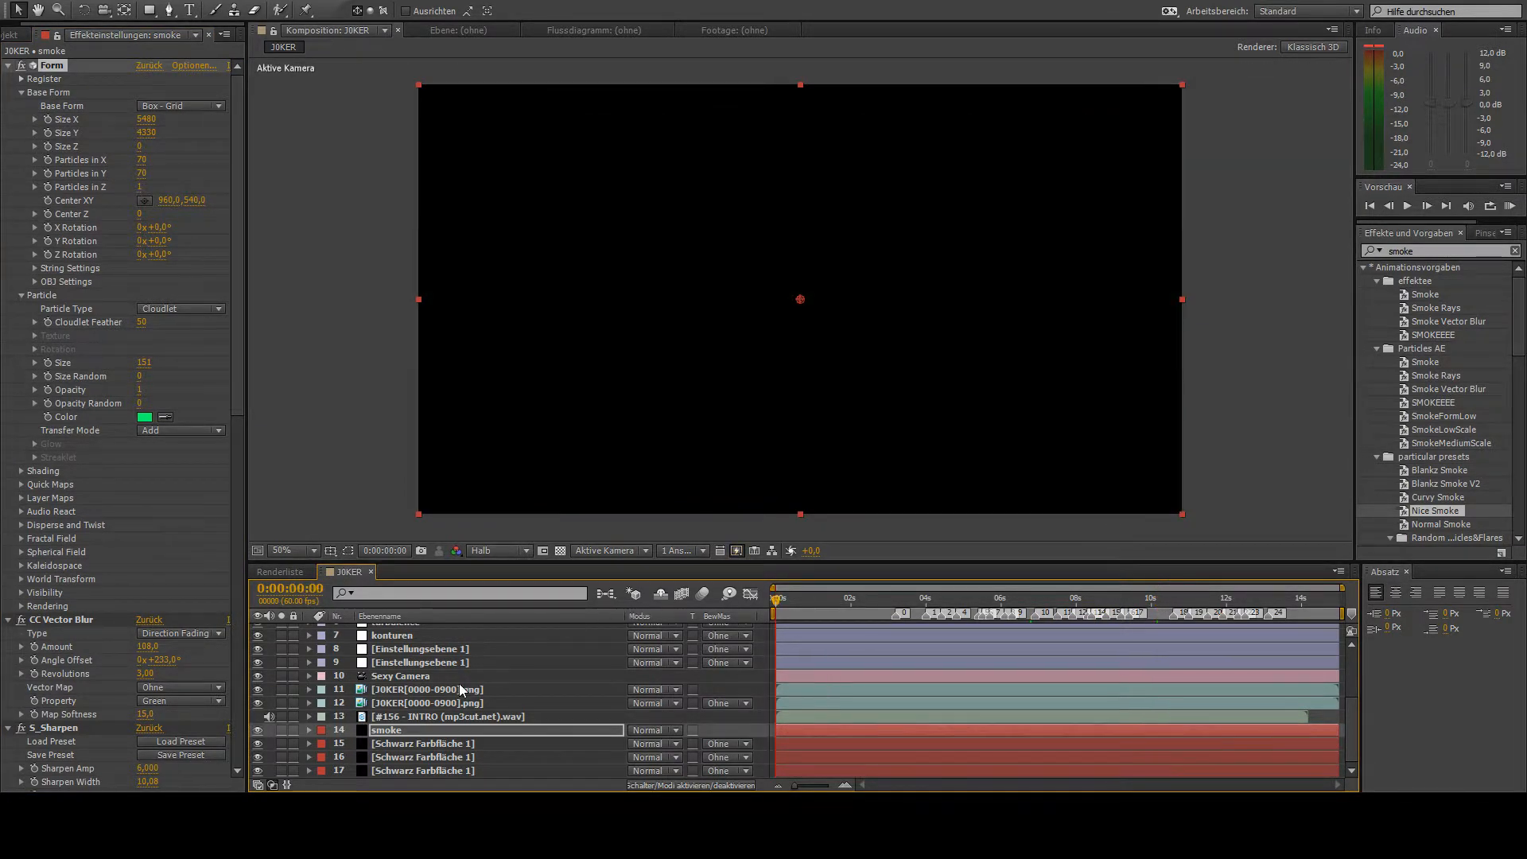
# - Clear the effects search and rename the Schwarz Farbfläche 1 layer directly below smoke as particle
pyautogui.click(407, 744)
pyautogui.press('Return')
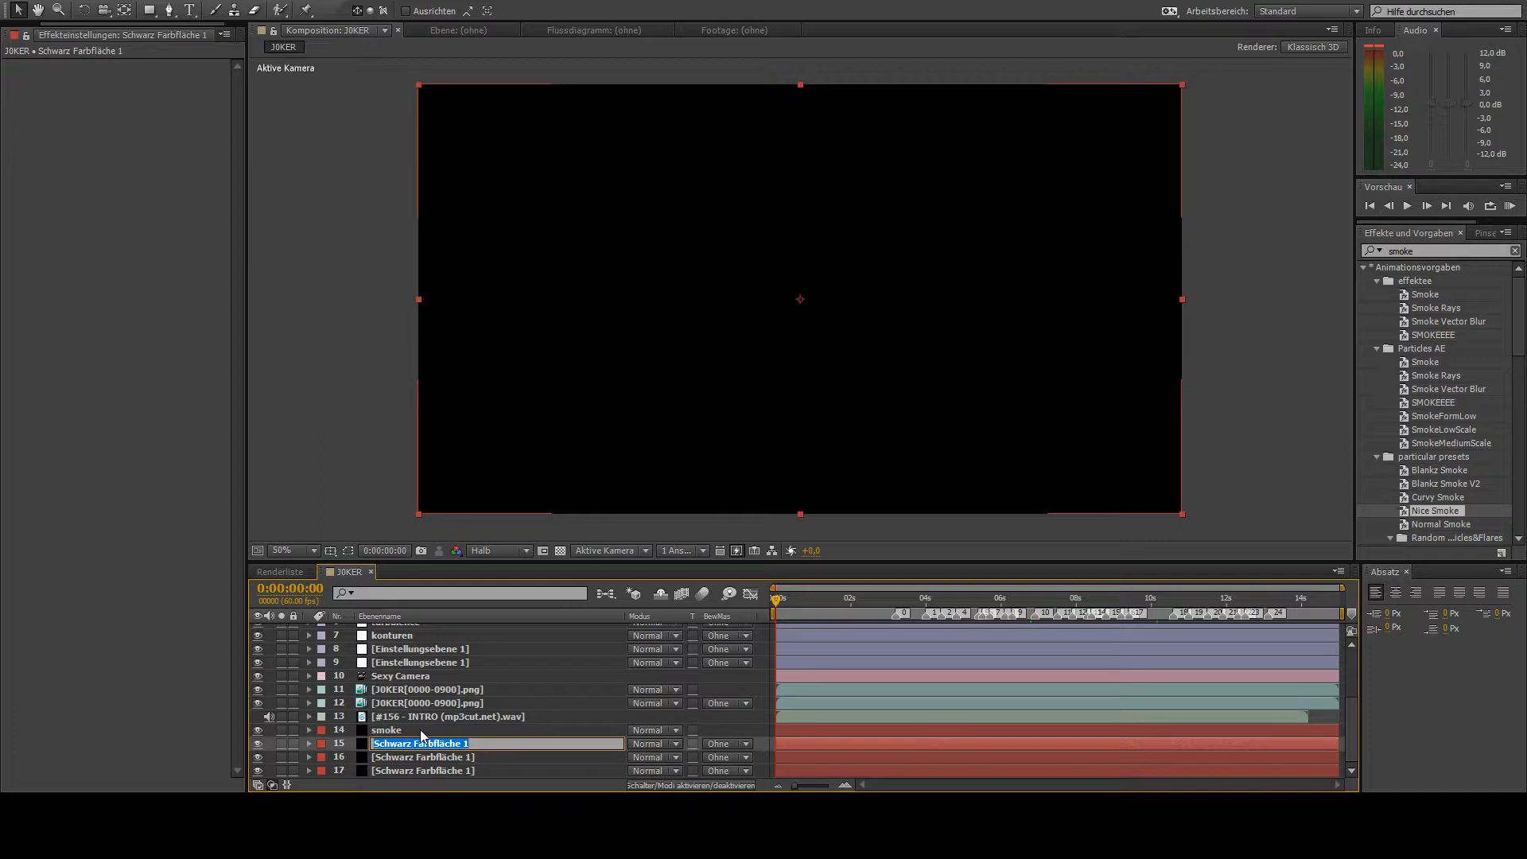
pyautogui.click(1408, 251)
pyautogui.doubleClick(1409, 252)
pyautogui.press('BackSpace')
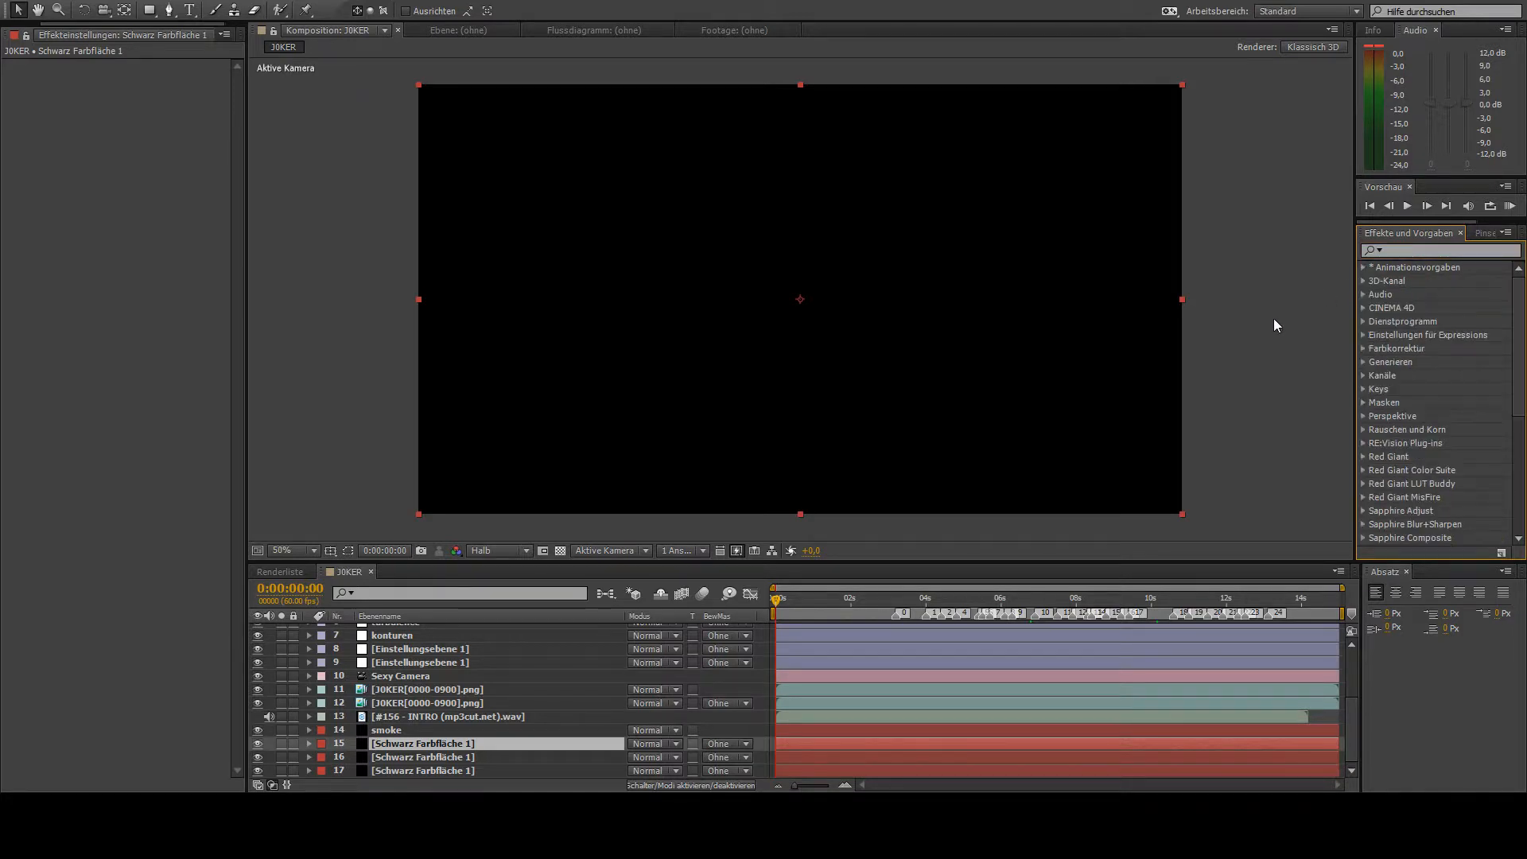
pyautogui.click(390, 743)
pyautogui.press('Return')
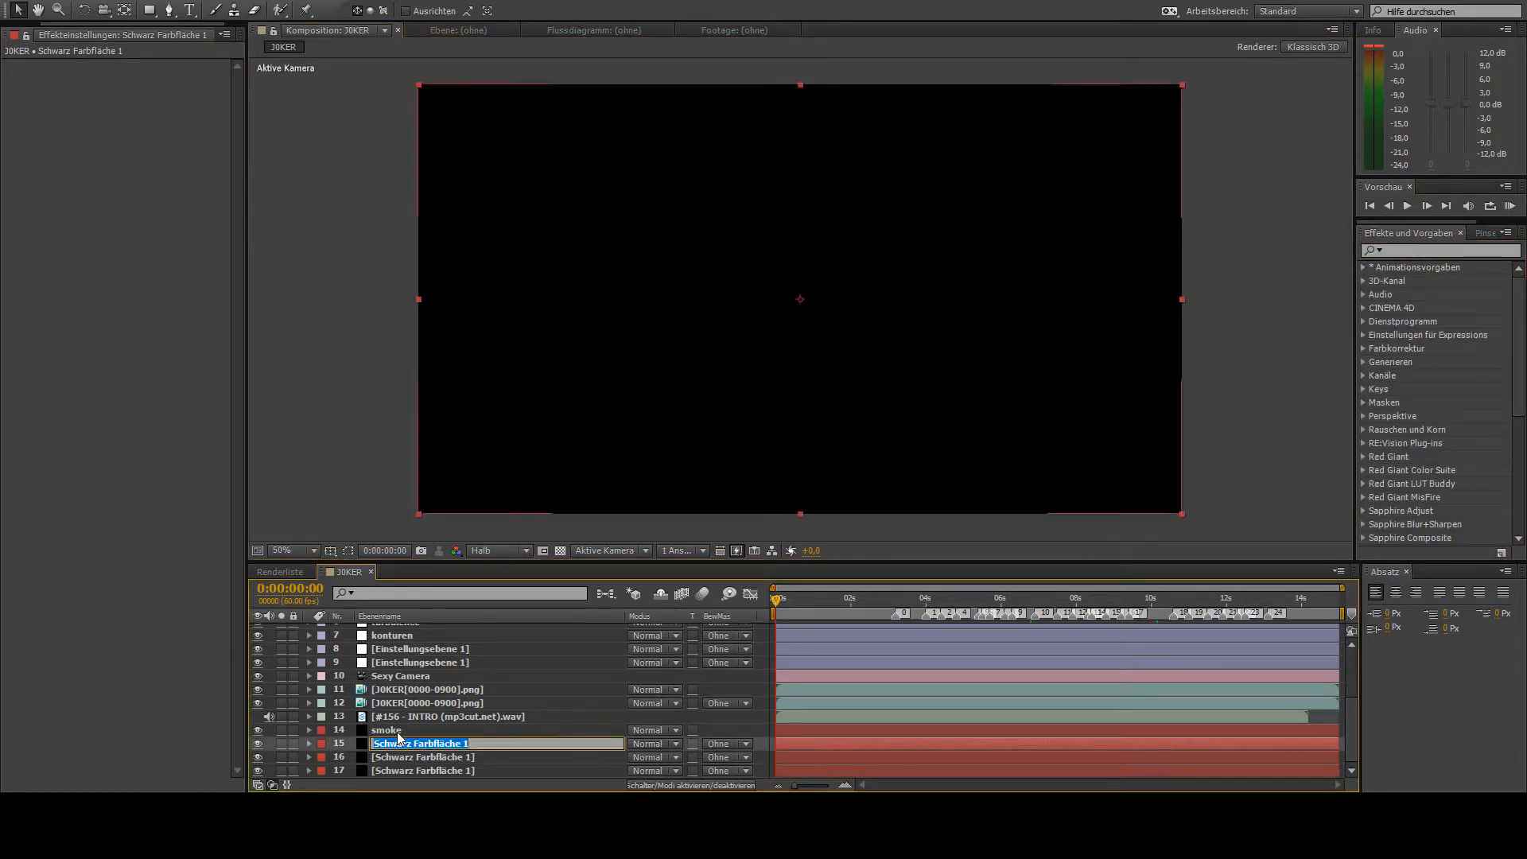
pyautogui.write('particle')
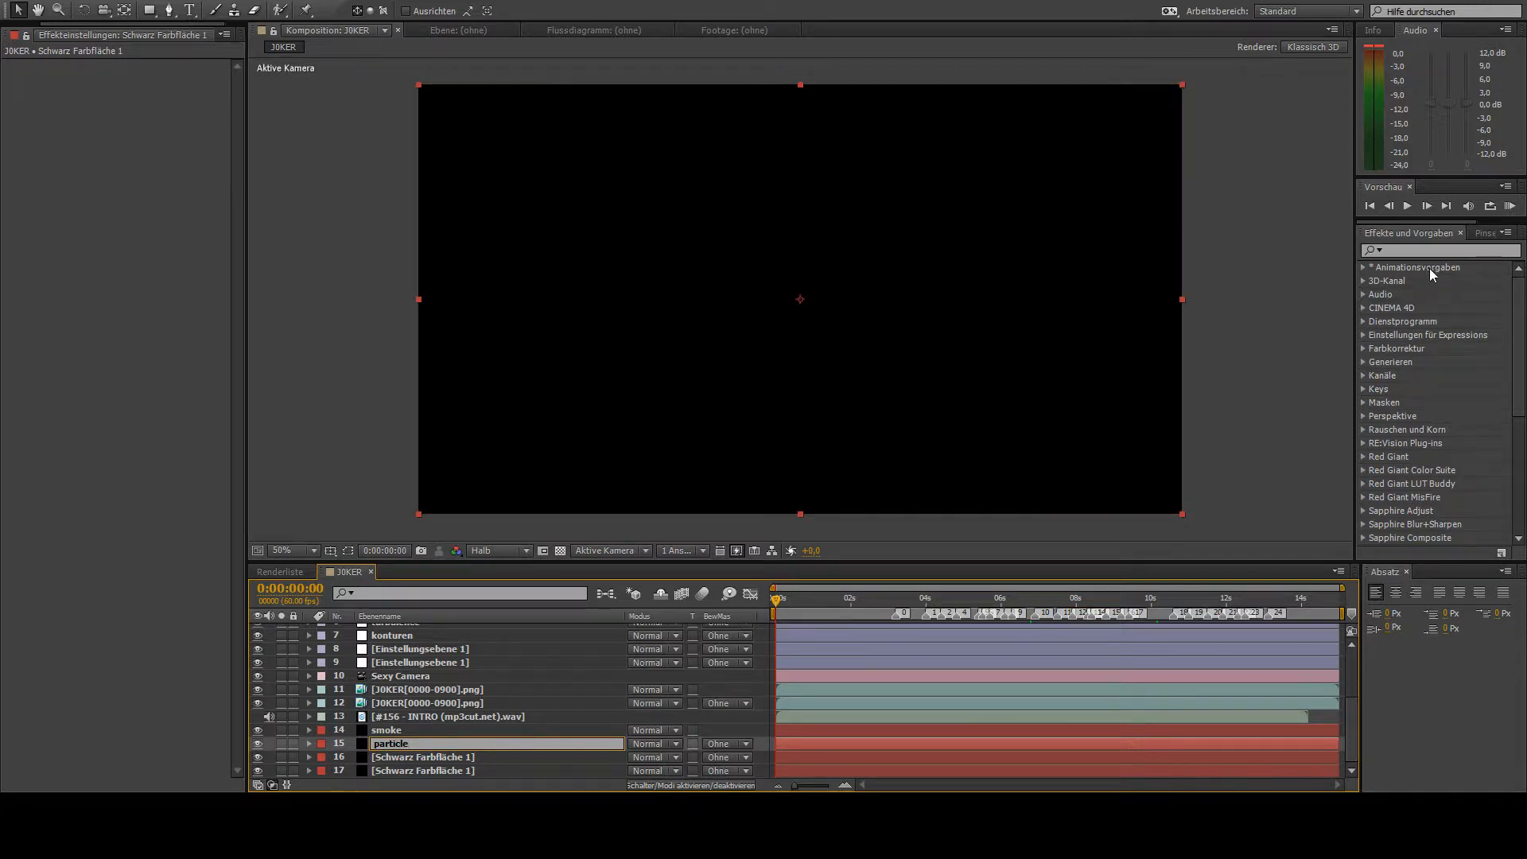
pyautogui.press('Return')
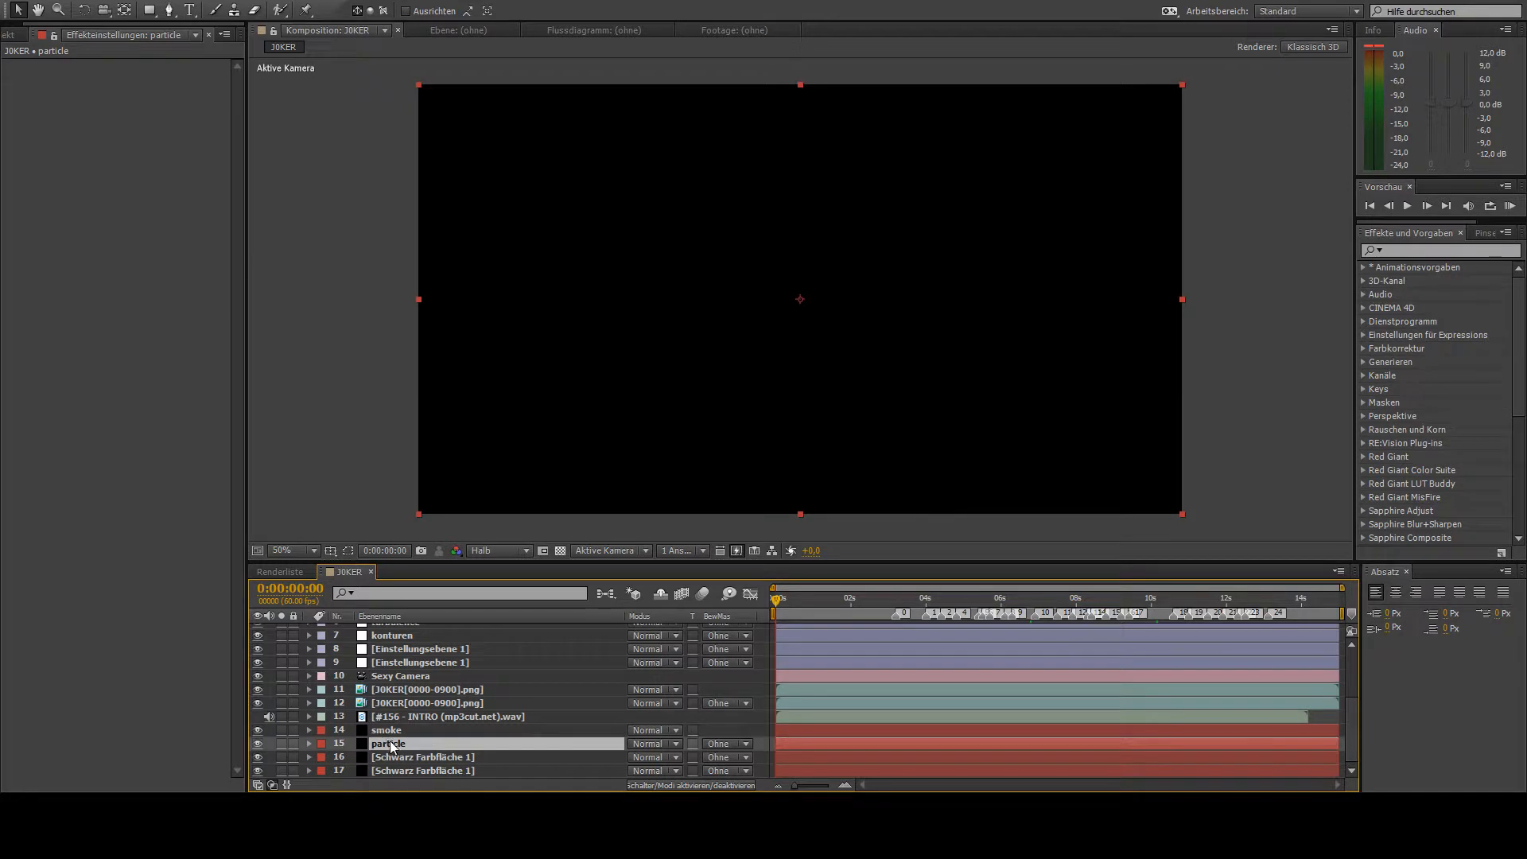
# - Apply Particular to the particle layer, place its emitter at the frame's upper-left edge and start a Position XY keyframe at 0:00:00:00
pyautogui.click(148, 685)
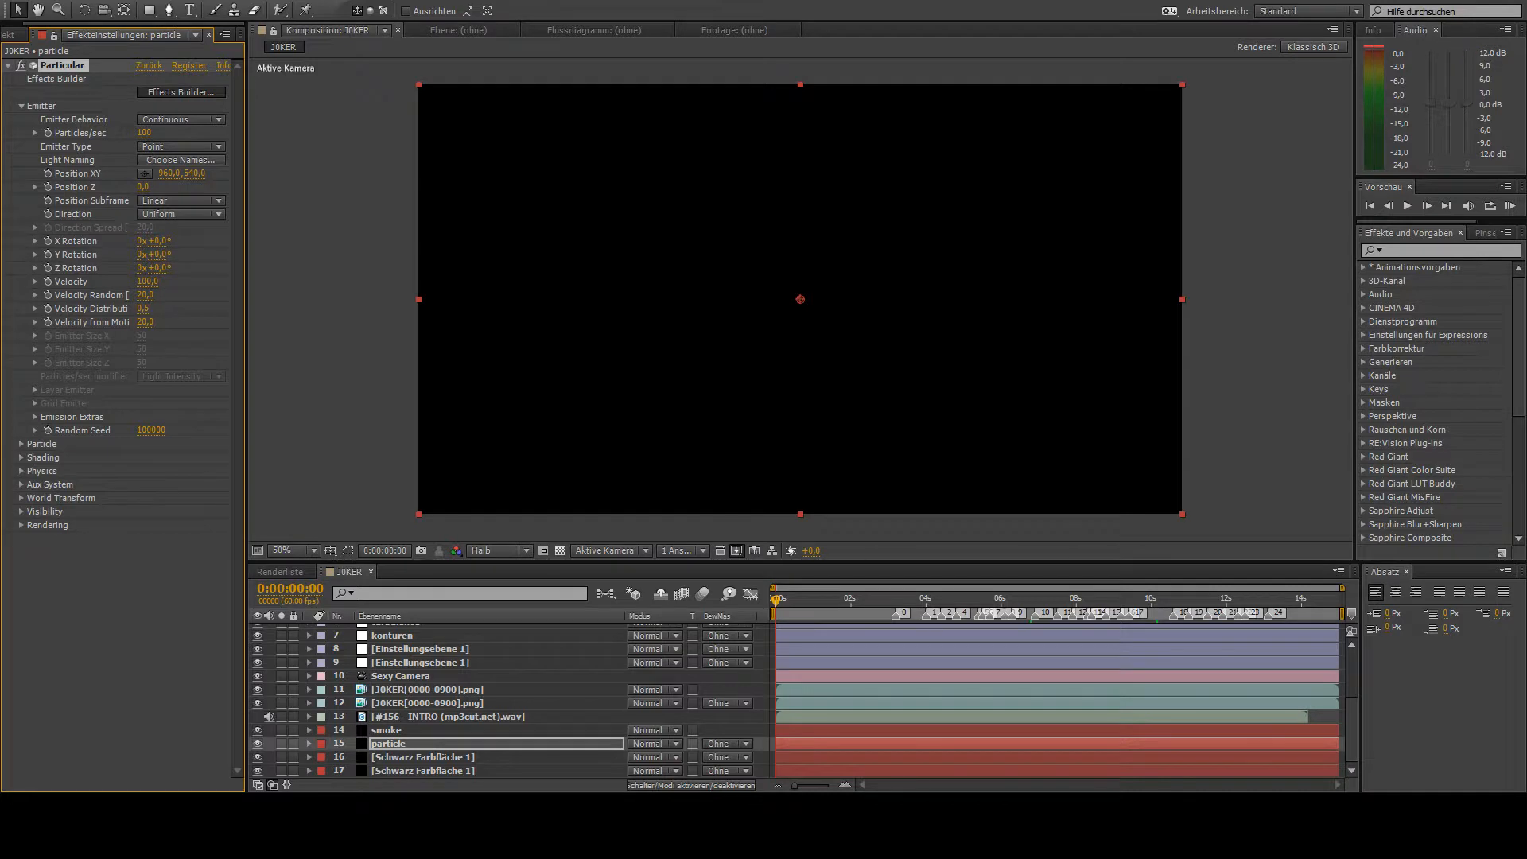
pyautogui.click(1478, 770)
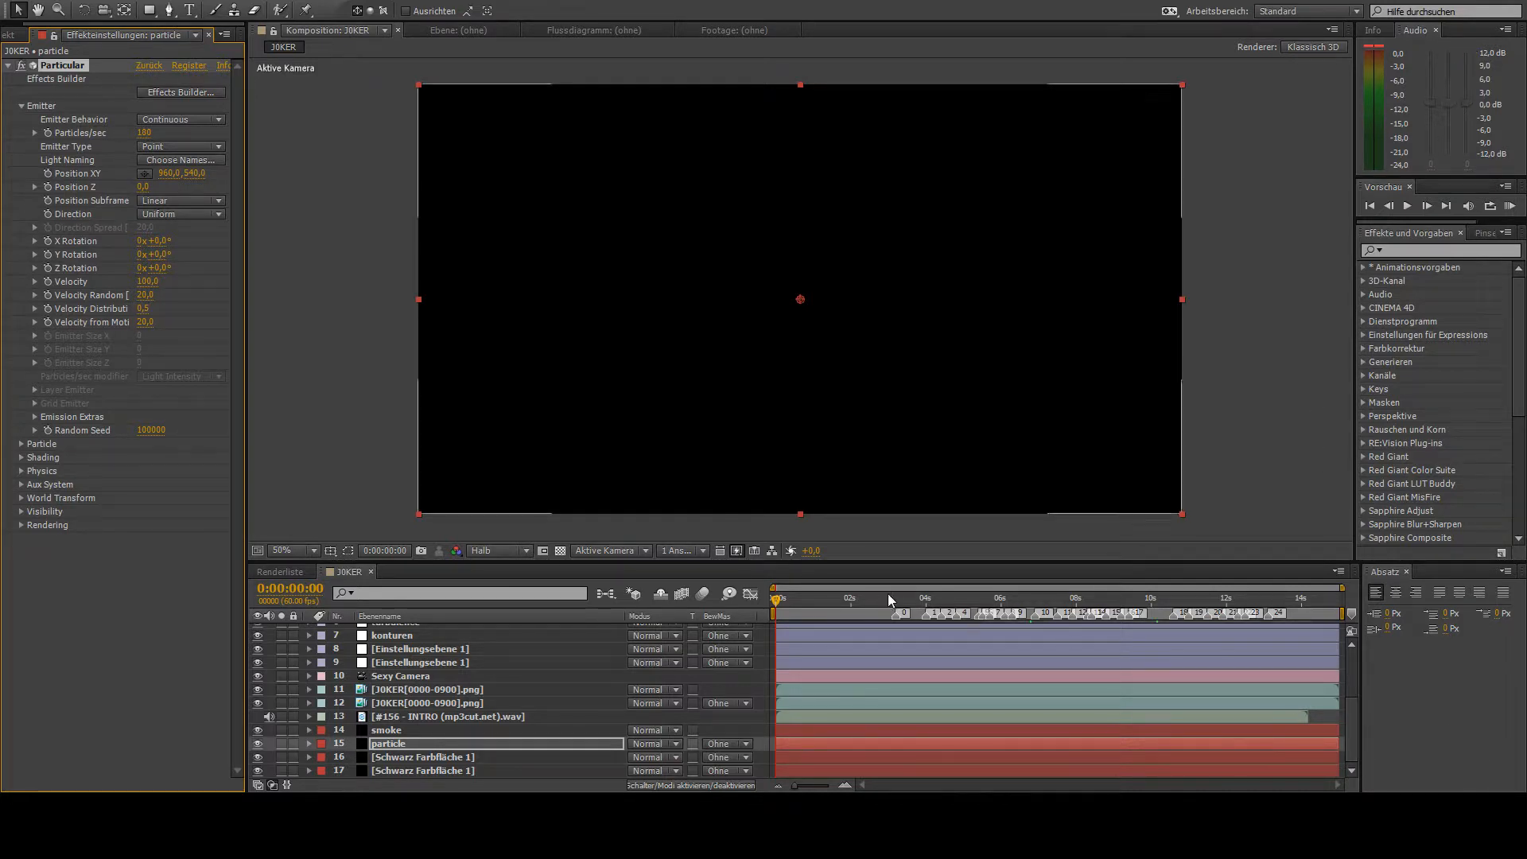
pyautogui.click(144, 174)
pyautogui.click(417, 120)
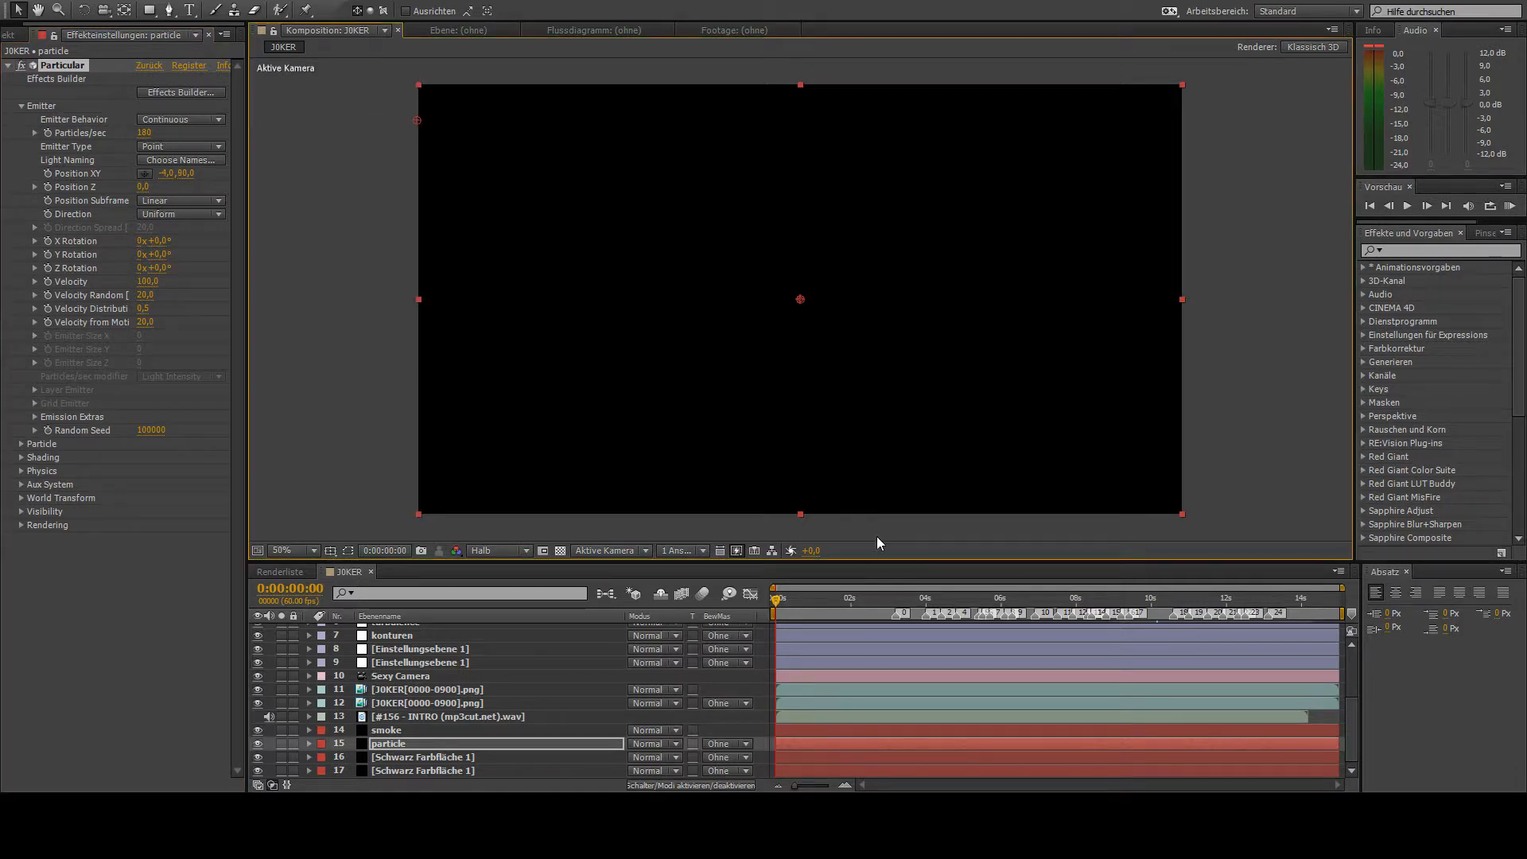
pyautogui.click(48, 173)
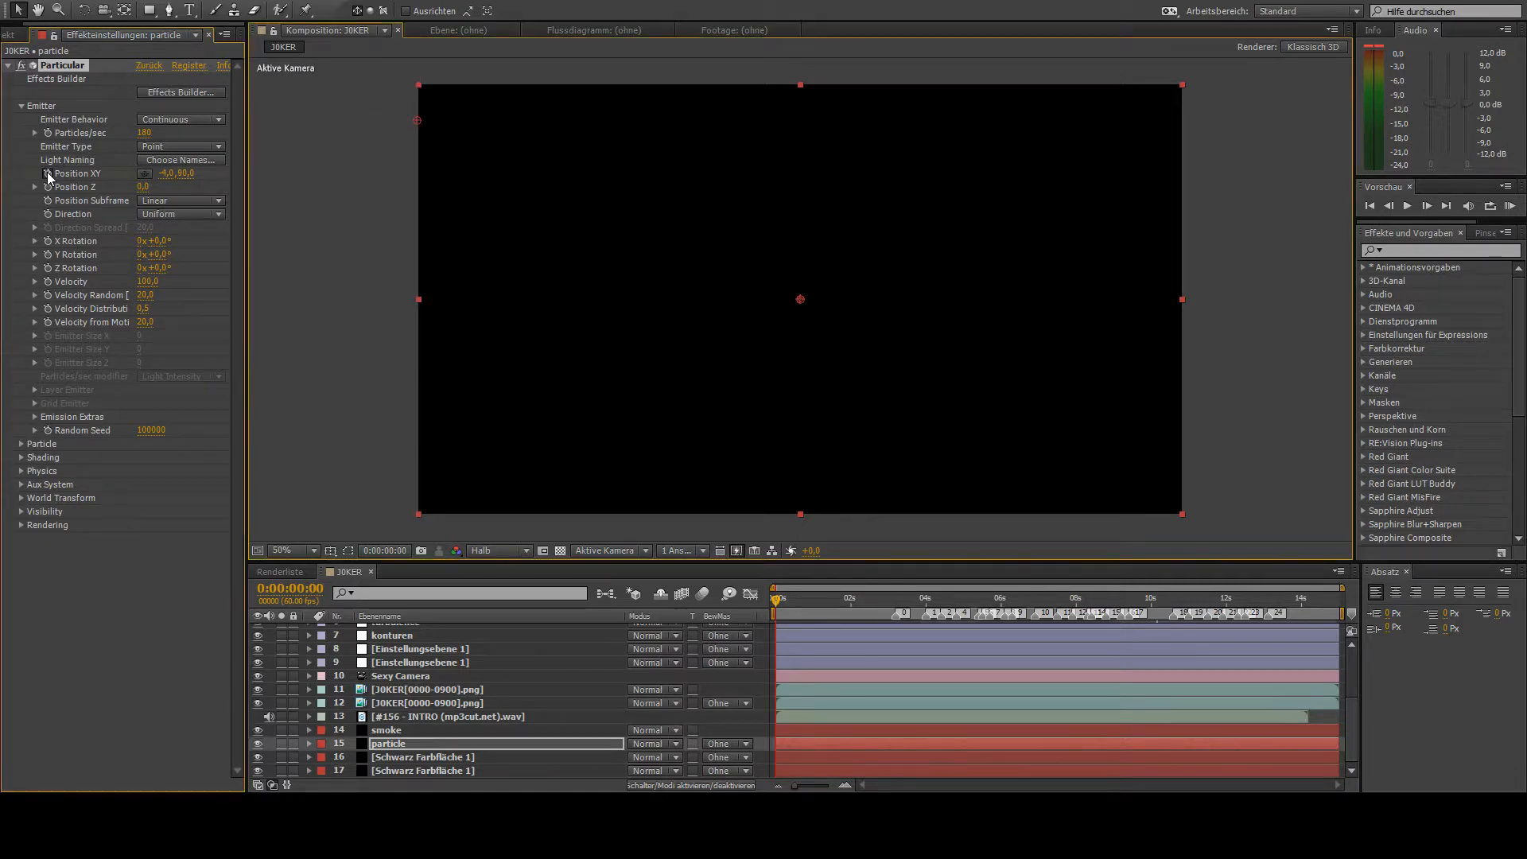
# - At 0:00:01:34, keyframe the emitter's Position XY at 1924, 896, by the frame's lower-right edge
pyautogui.click(834, 599)
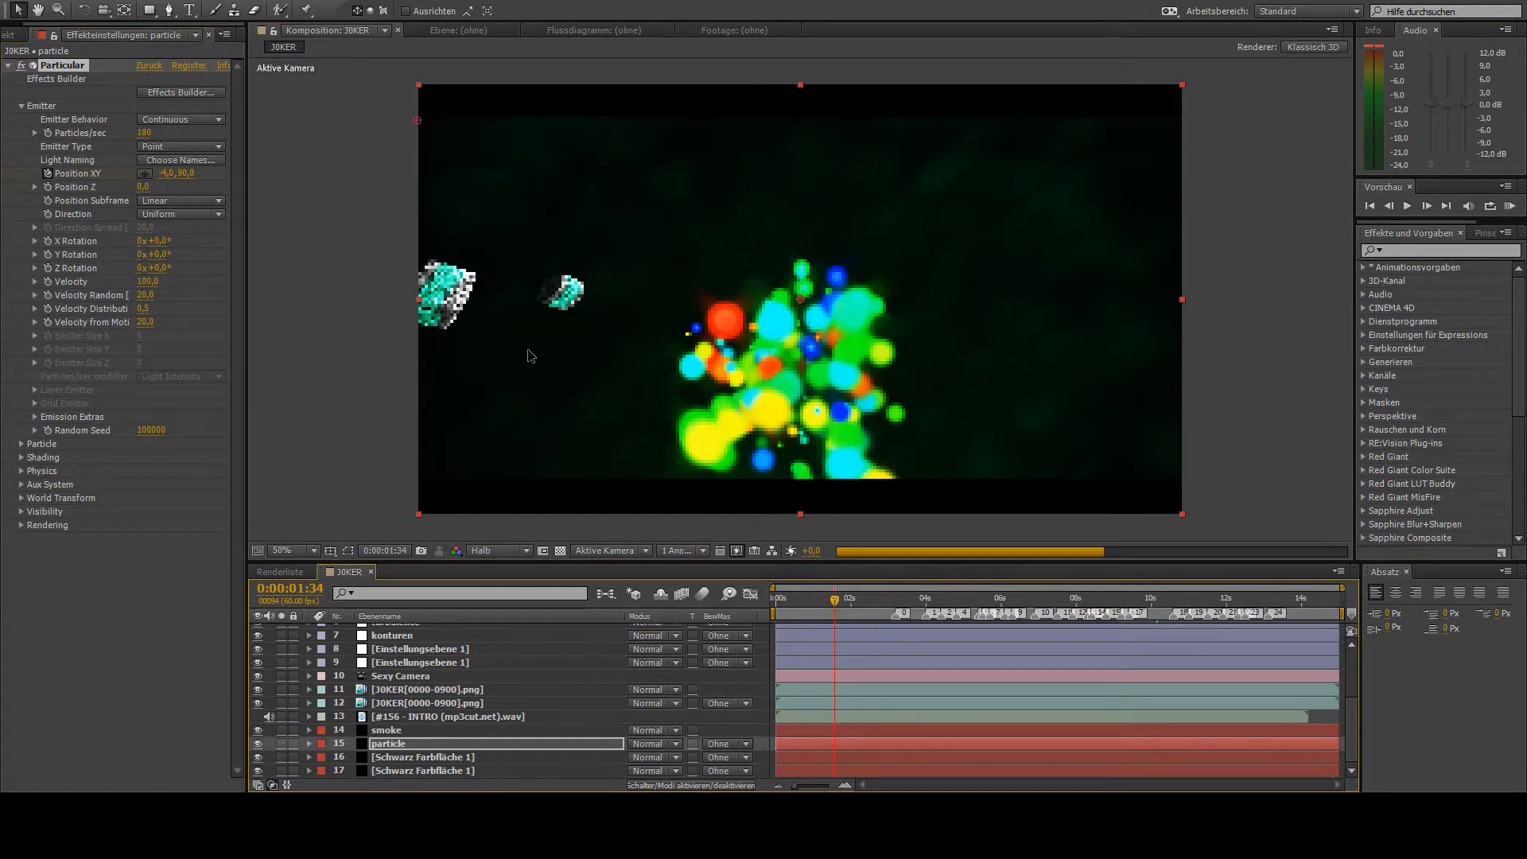
pyautogui.click(144, 174)
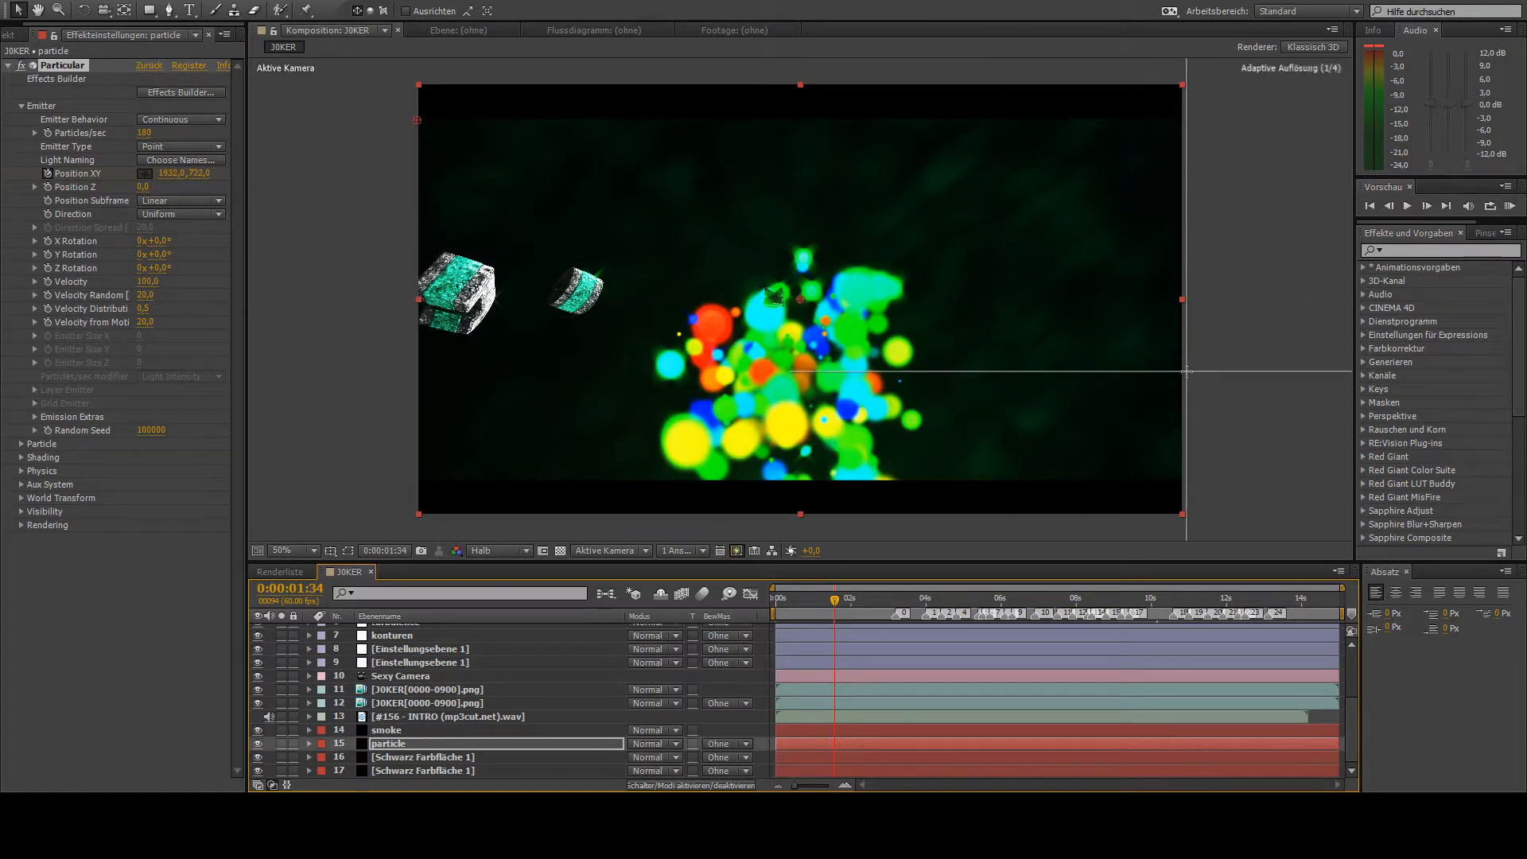
pyautogui.click(1186, 371)
pyautogui.moveTo(1185, 383); pyautogui.dragTo(1184, 441)
# - Show the particle layer's keyframes and keyframe the emitter's Position XY at -418, 52 at 0:00:02:45
pyautogui.moveTo(783, 595); pyautogui.dragTo(850, 610)
pyautogui.press('u')
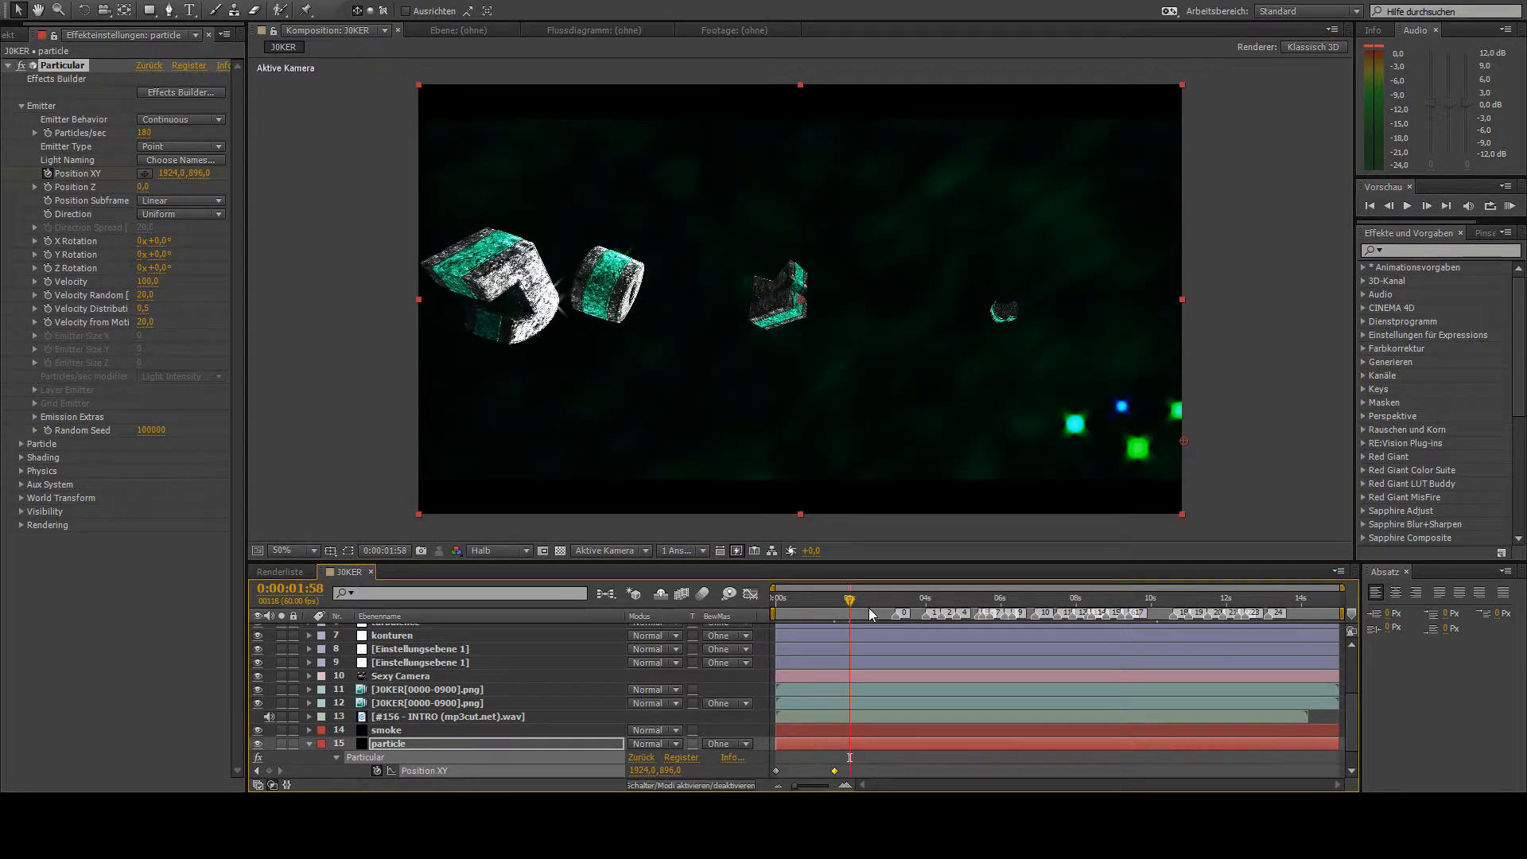
pyautogui.click(145, 175)
pyautogui.click(390, 147)
pyautogui.moveTo(390, 155); pyautogui.dragTo(253, 107)
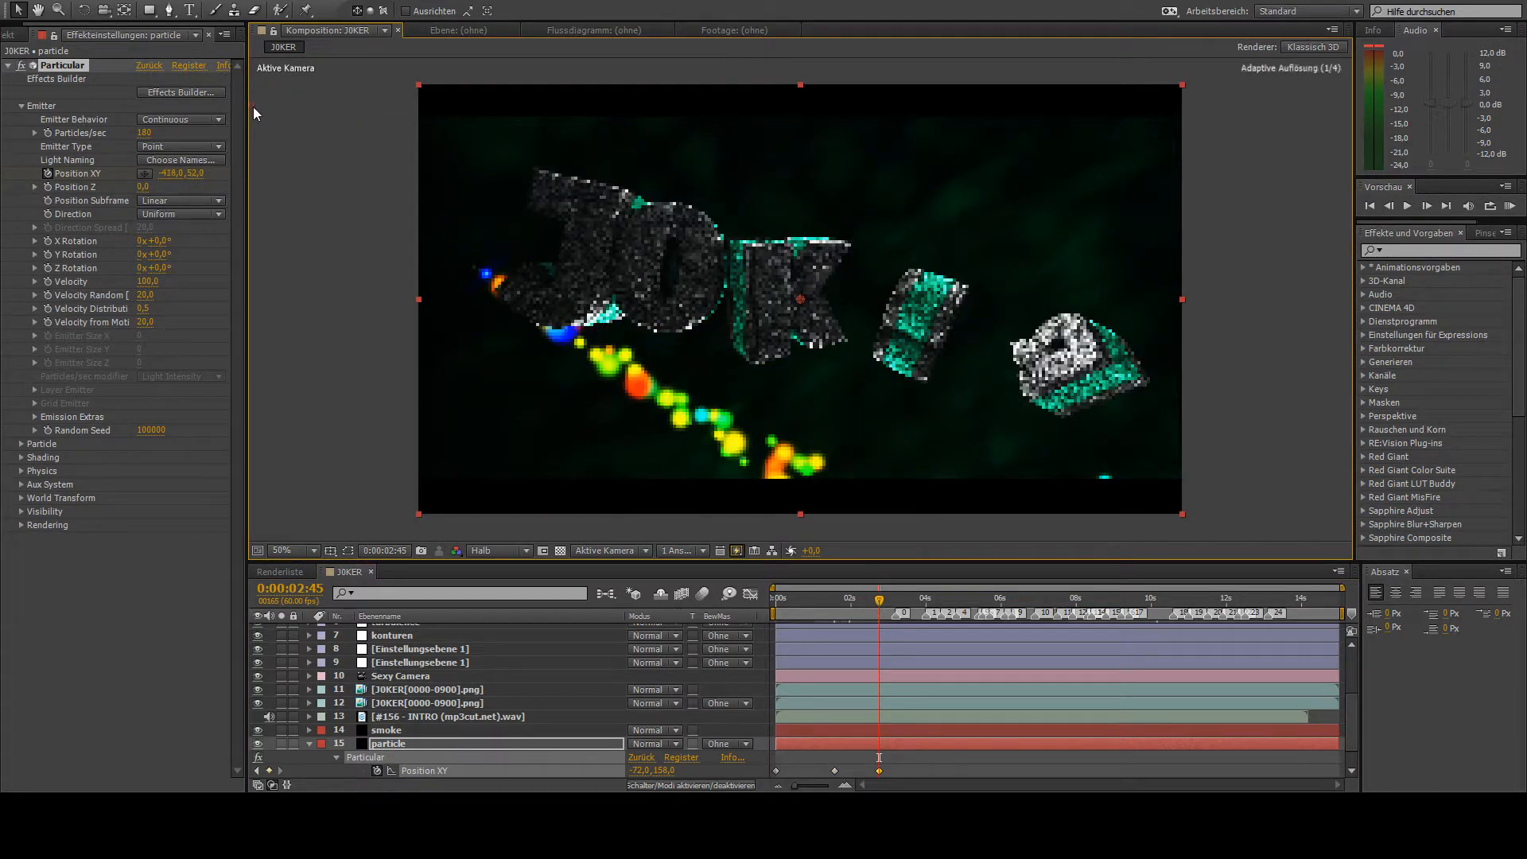
# - At 0:00:03:41, keyframe the emitter's Position XY at 2088, -298, beyond the frame's upper-right corner
pyautogui.moveTo(886, 605); pyautogui.dragTo(916, 612)
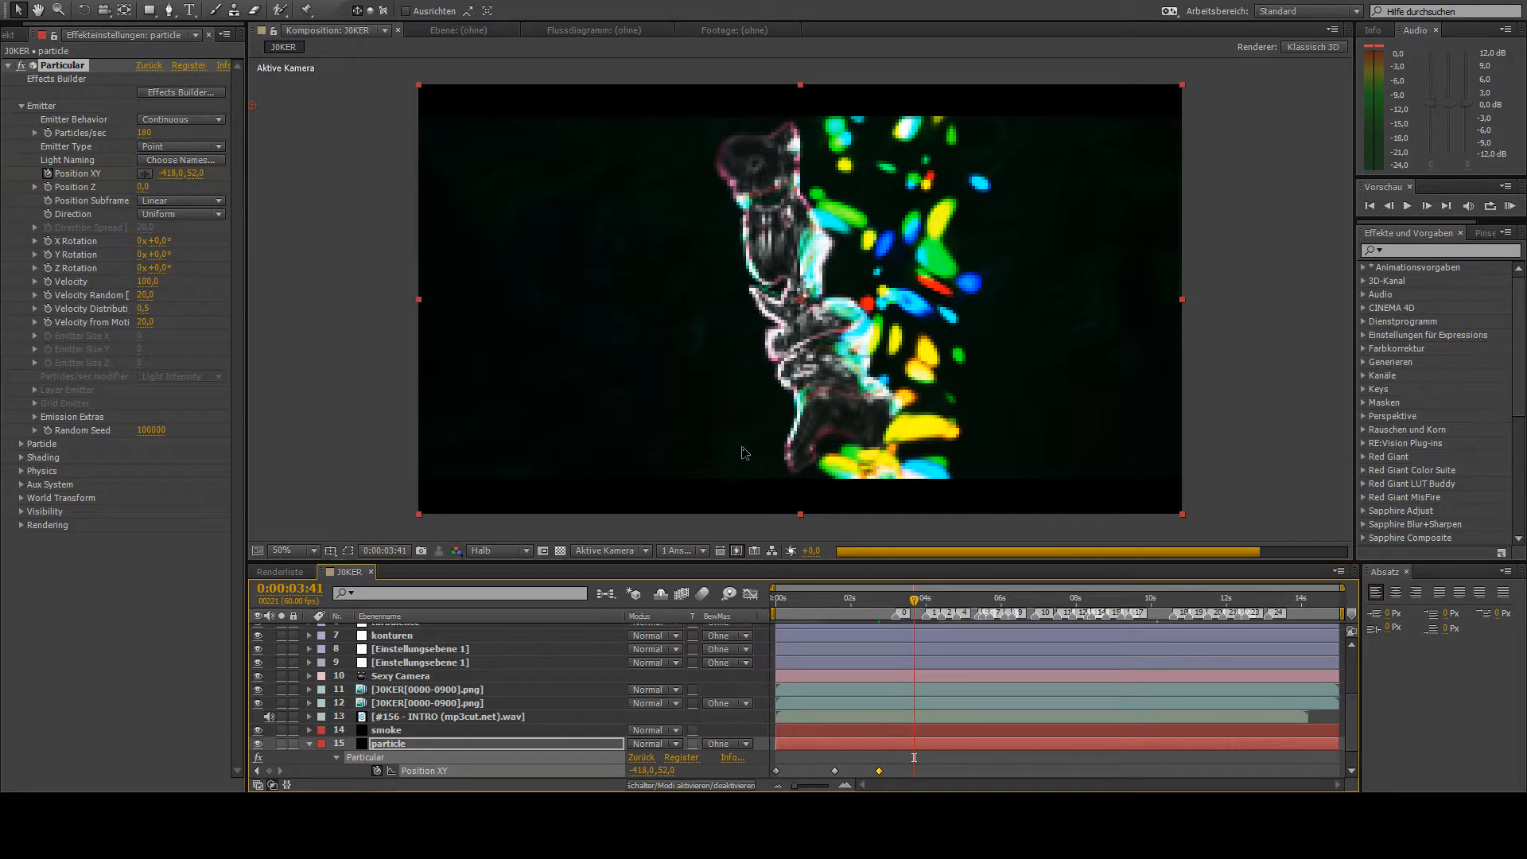
pyautogui.click(144, 174)
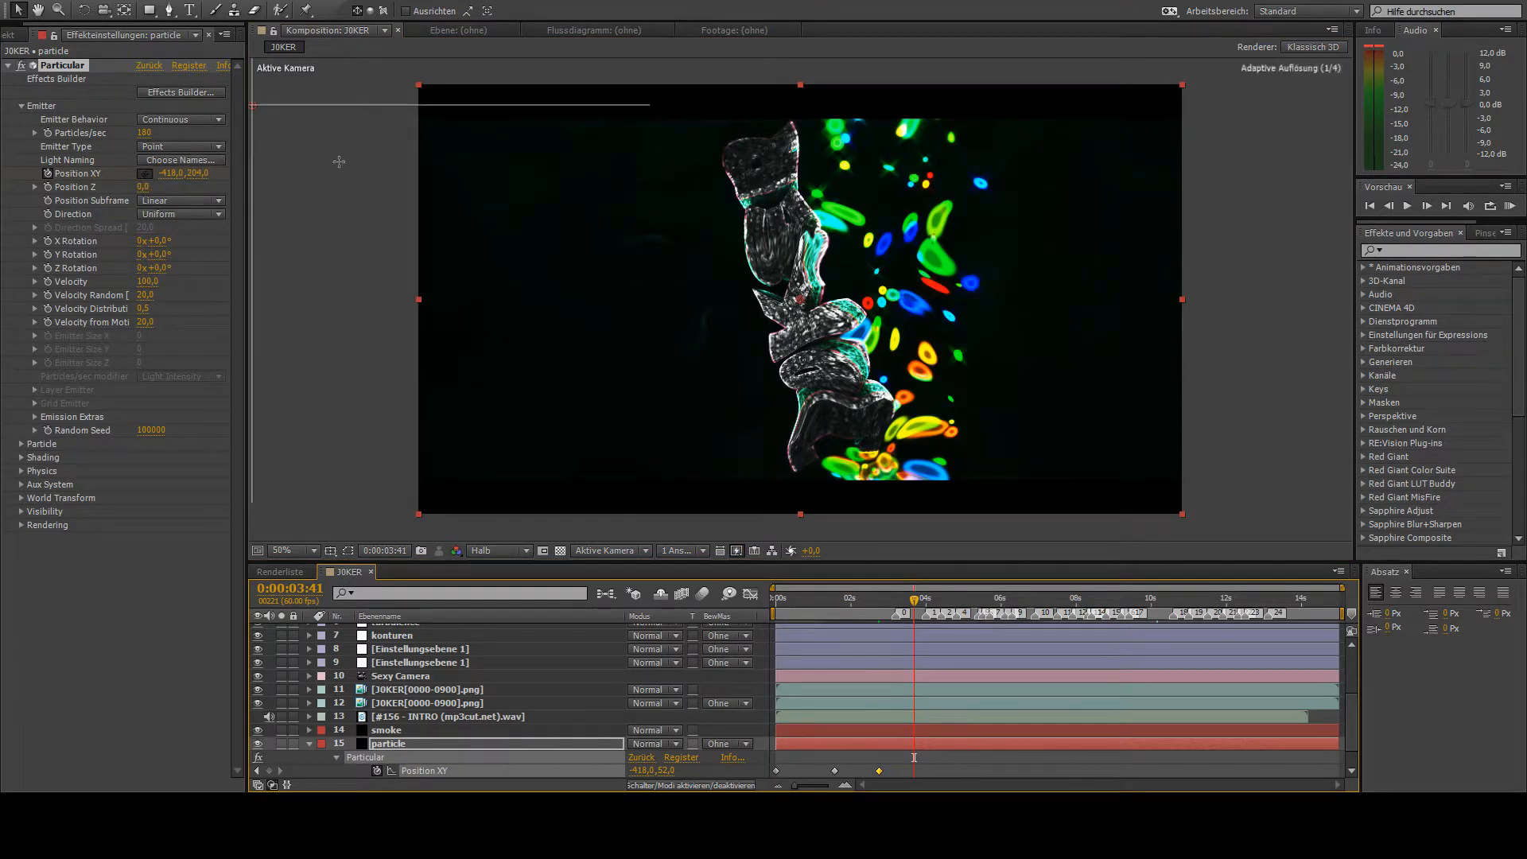
pyautogui.click(1209, 148)
pyautogui.moveTo(1208, 148); pyautogui.dragTo(1250, 0)
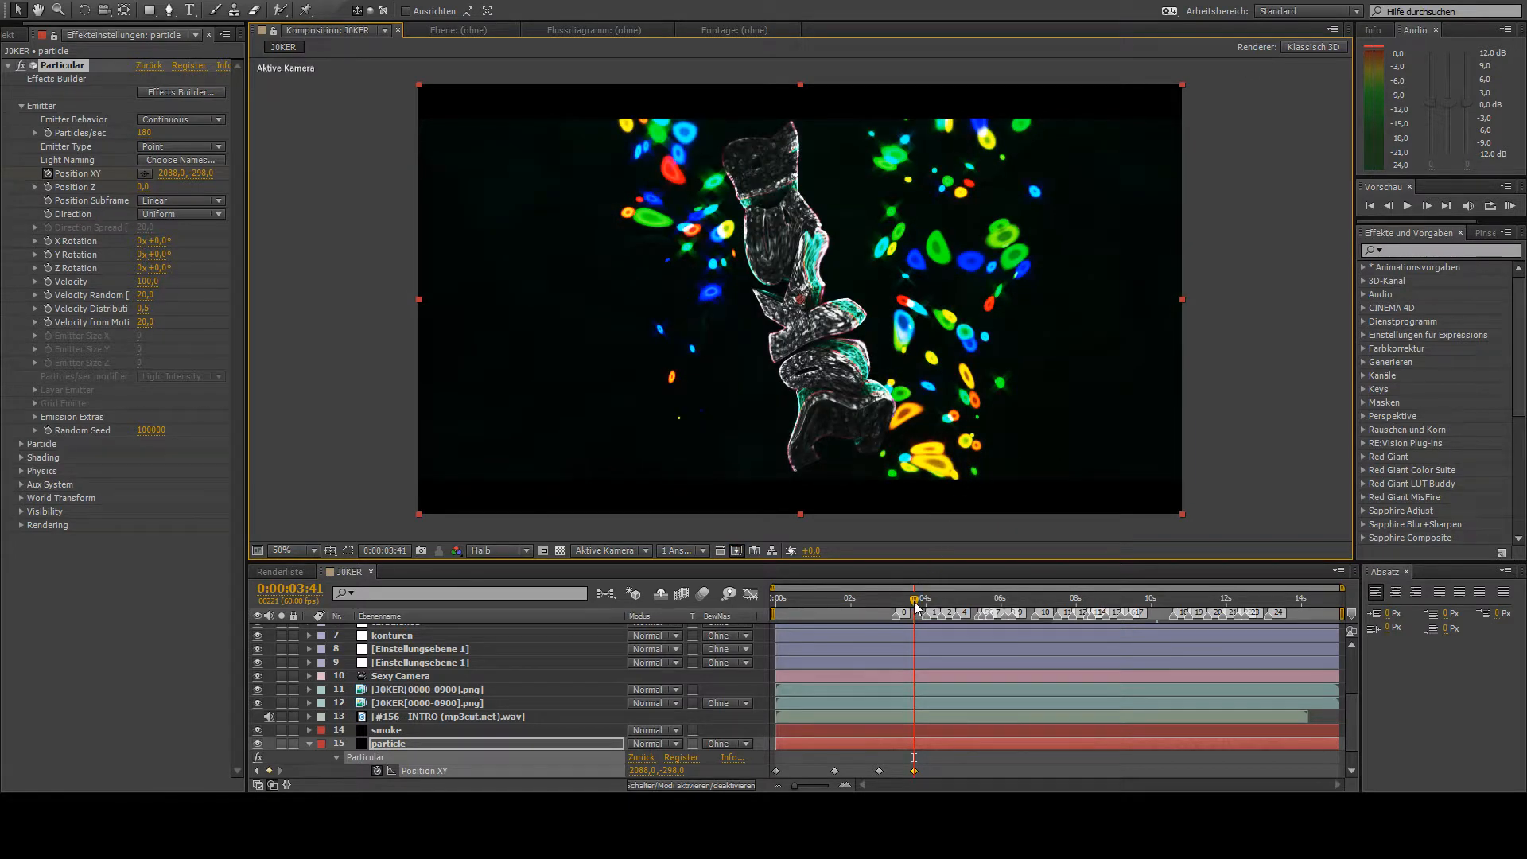
# - At 0:00:04:43, keyframe the emitter's Position XY at -544, -280, beyond the frame's upper-left corner
pyautogui.moveTo(915, 601); pyautogui.dragTo(959, 612)
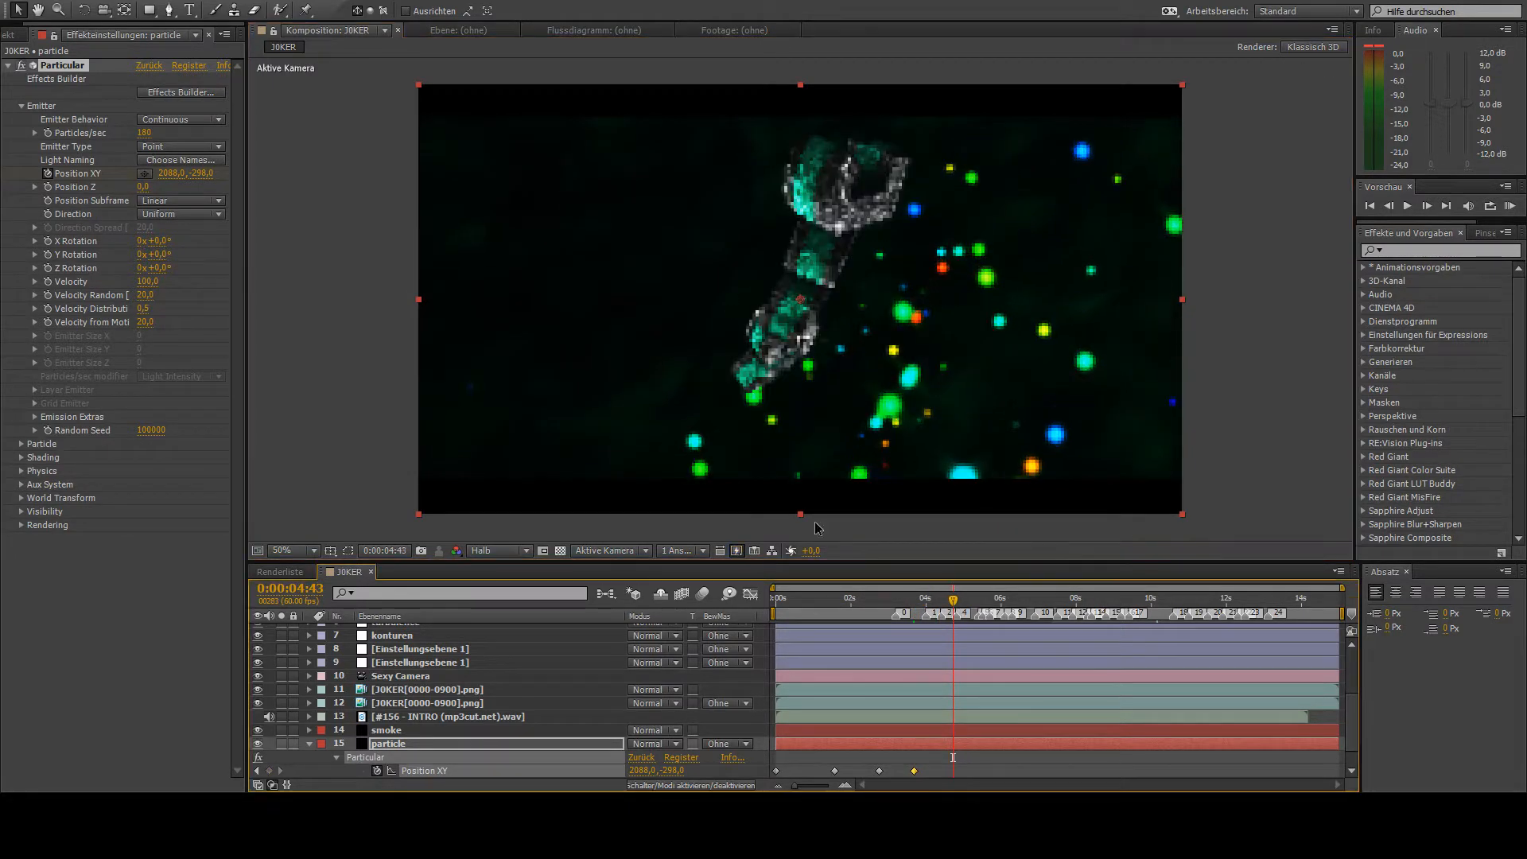
pyautogui.click(147, 173)
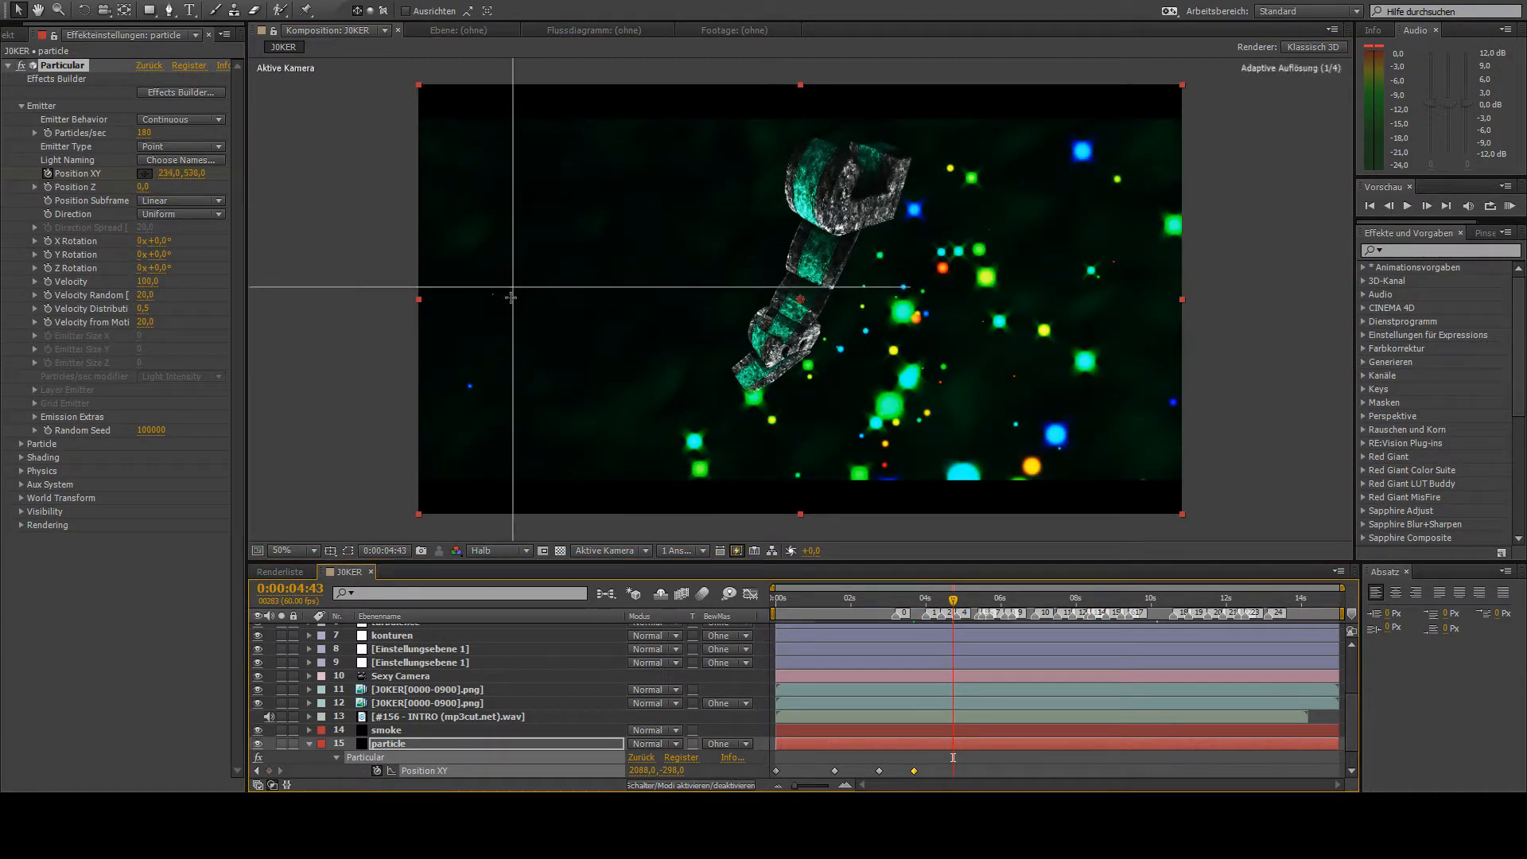
pyautogui.click(370, 278)
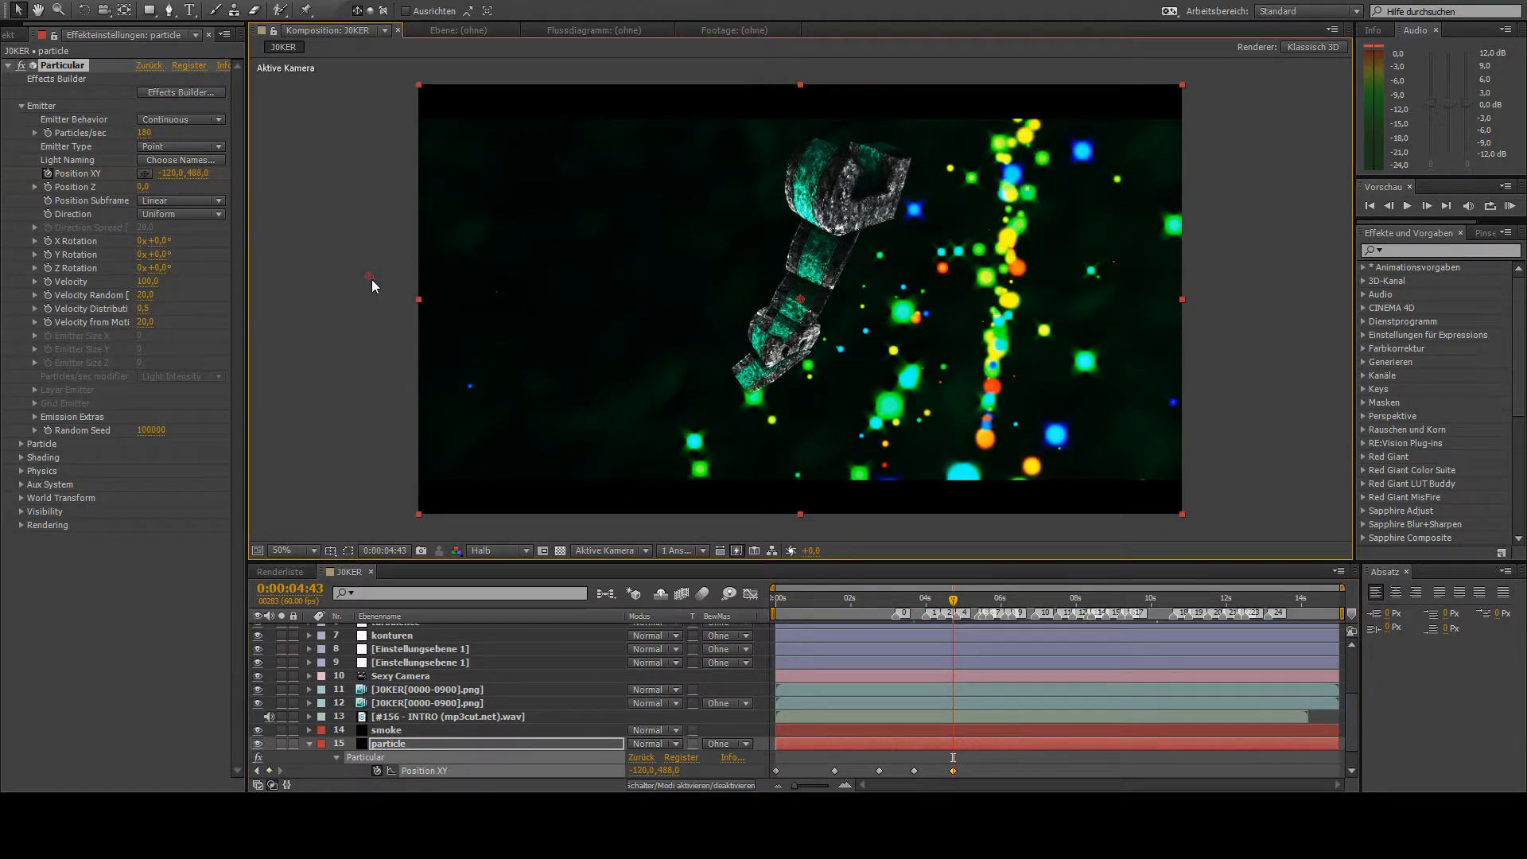
pyautogui.moveTo(371, 279); pyautogui.dragTo(202, 0)
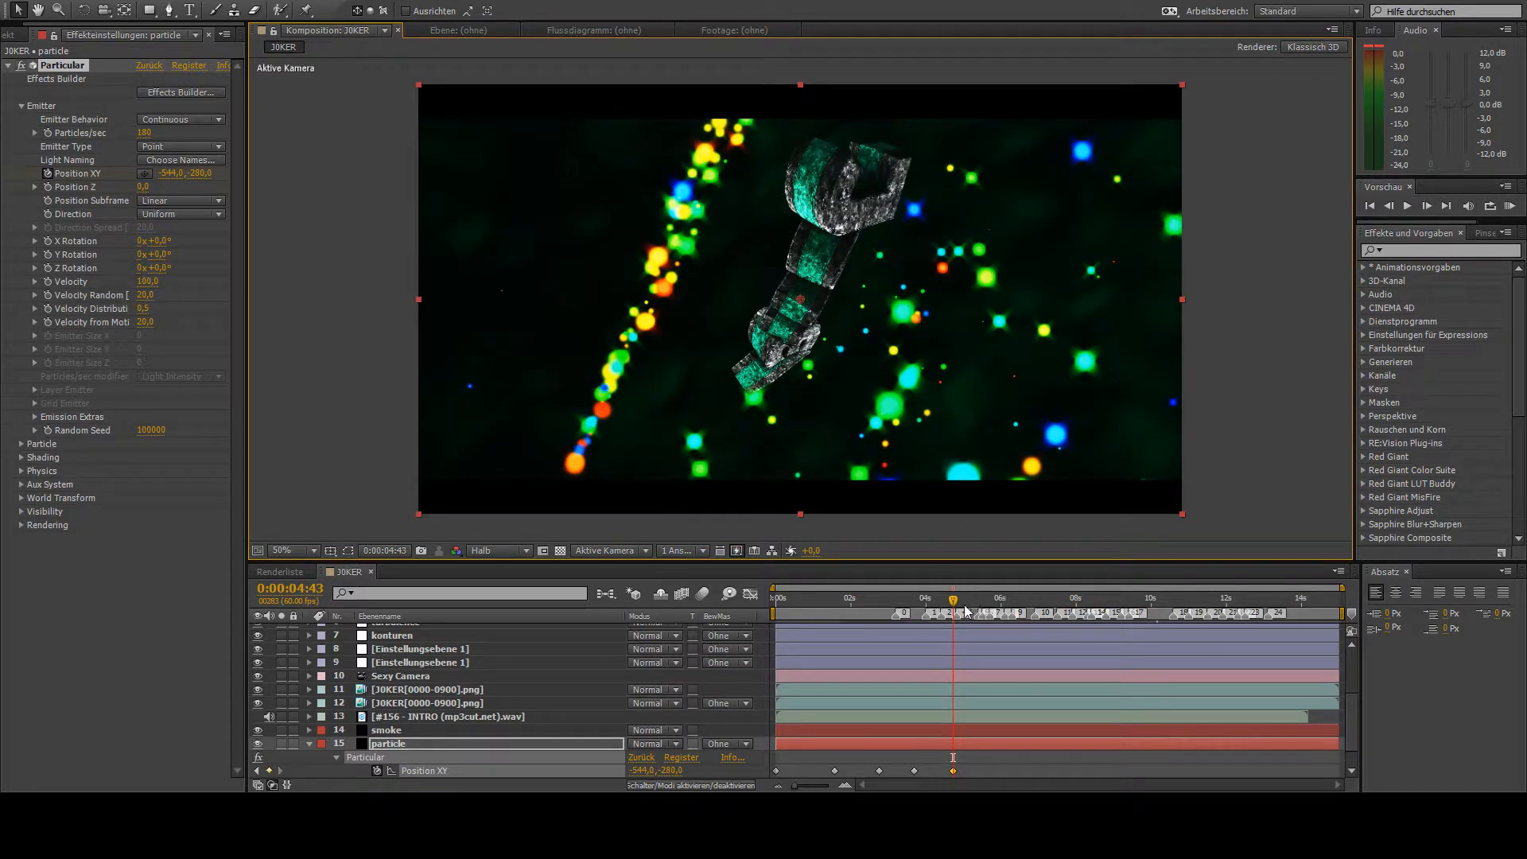
# - At 0:00:05:38, keyframe the emitter's Position XY at 1858, 874, near the frame's lower-right corner
pyautogui.moveTo(965, 611); pyautogui.dragTo(988, 610)
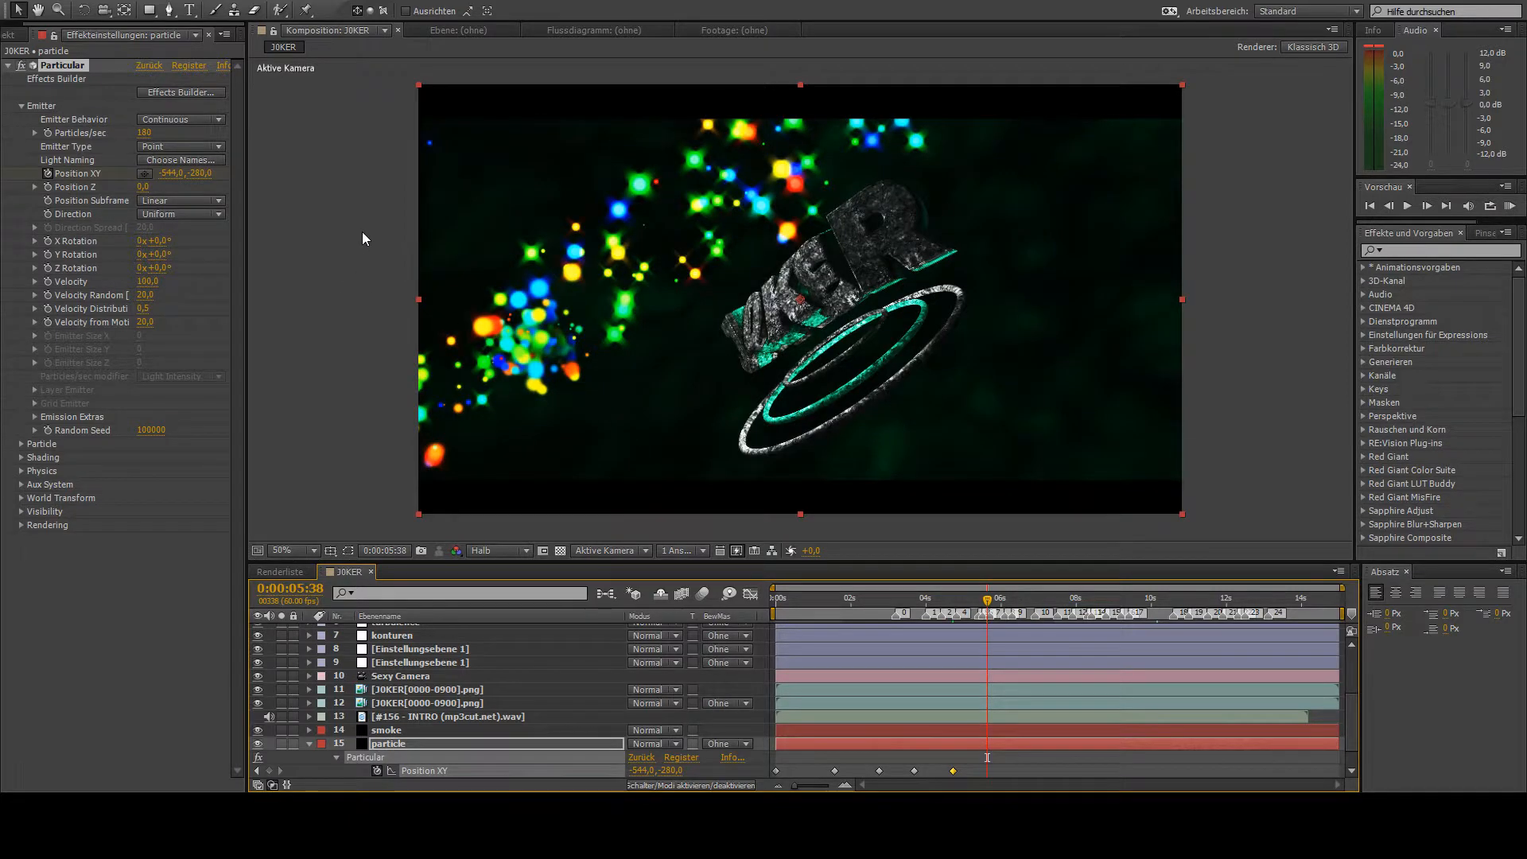
pyautogui.click(144, 174)
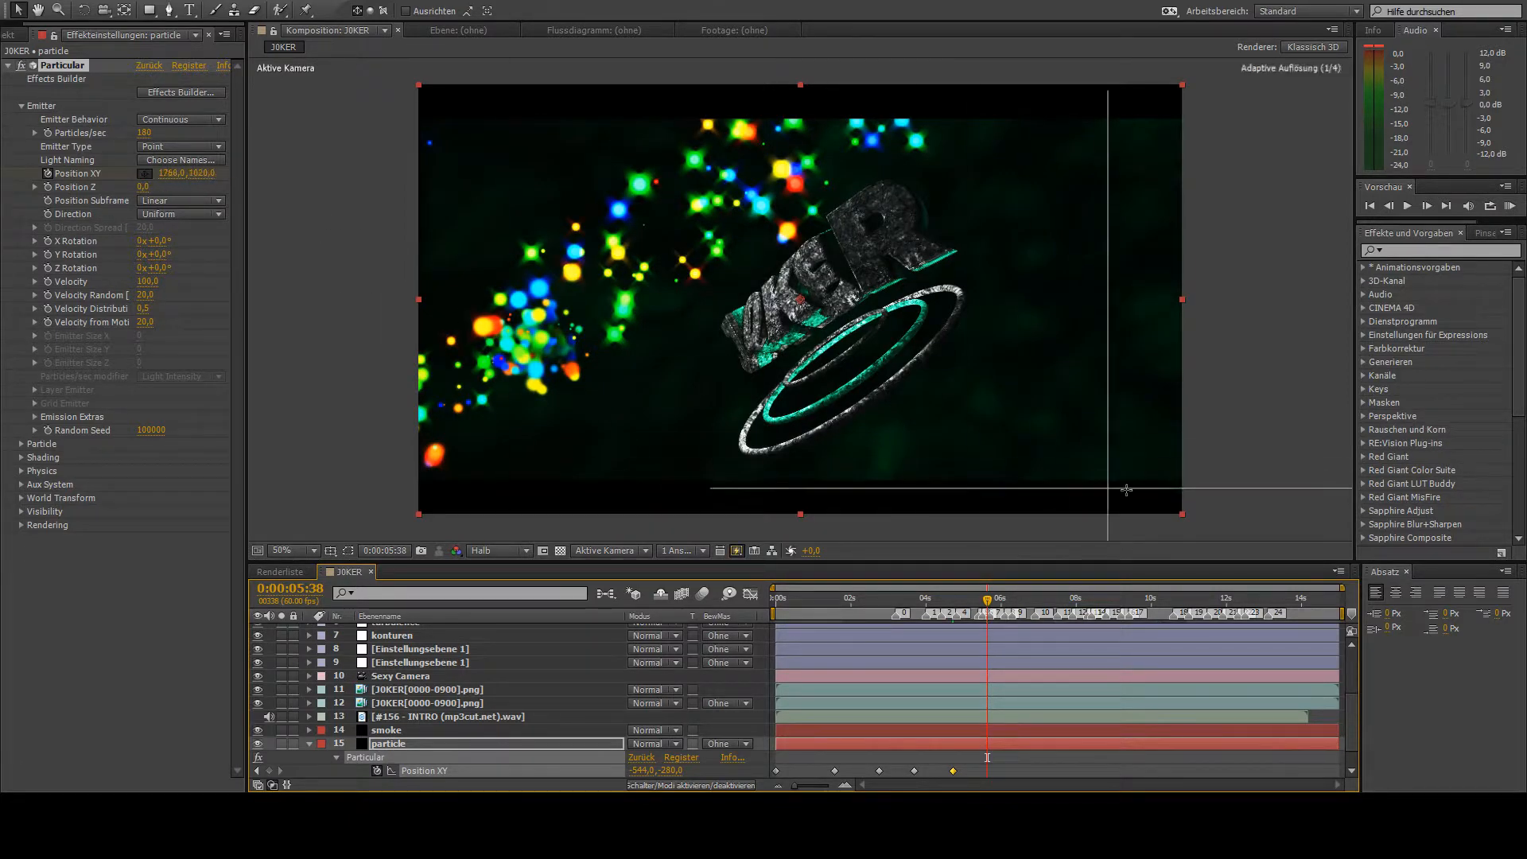
pyautogui.click(1207, 461)
pyautogui.moveTo(1209, 461); pyautogui.dragTo(1161, 427)
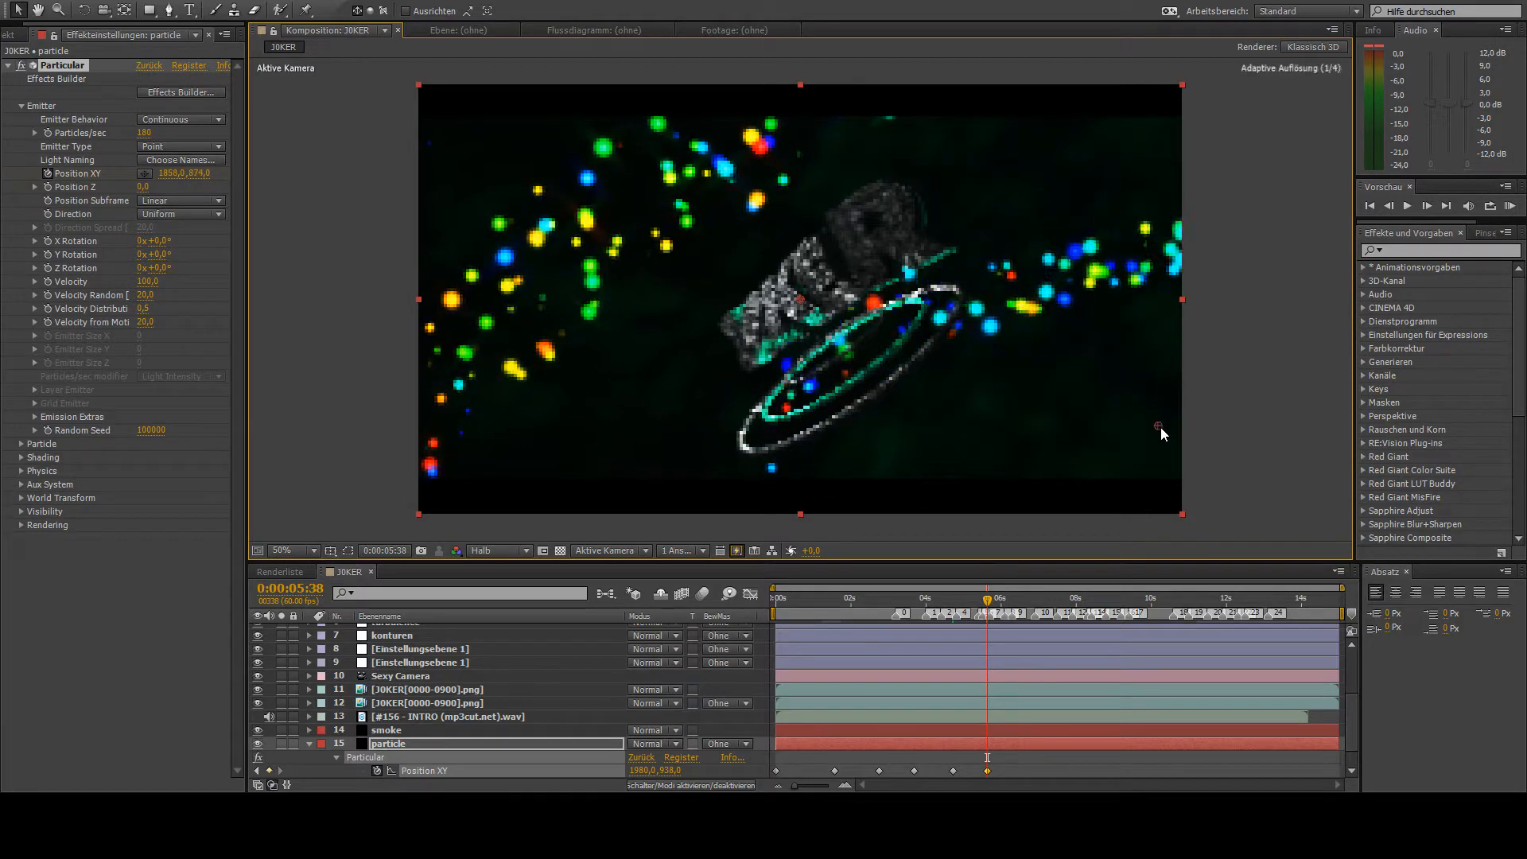
# - At 0:00:06:40, keyframe the emitter's Position XY at -652, 164, well outside the frame's left edge
pyautogui.press('space')
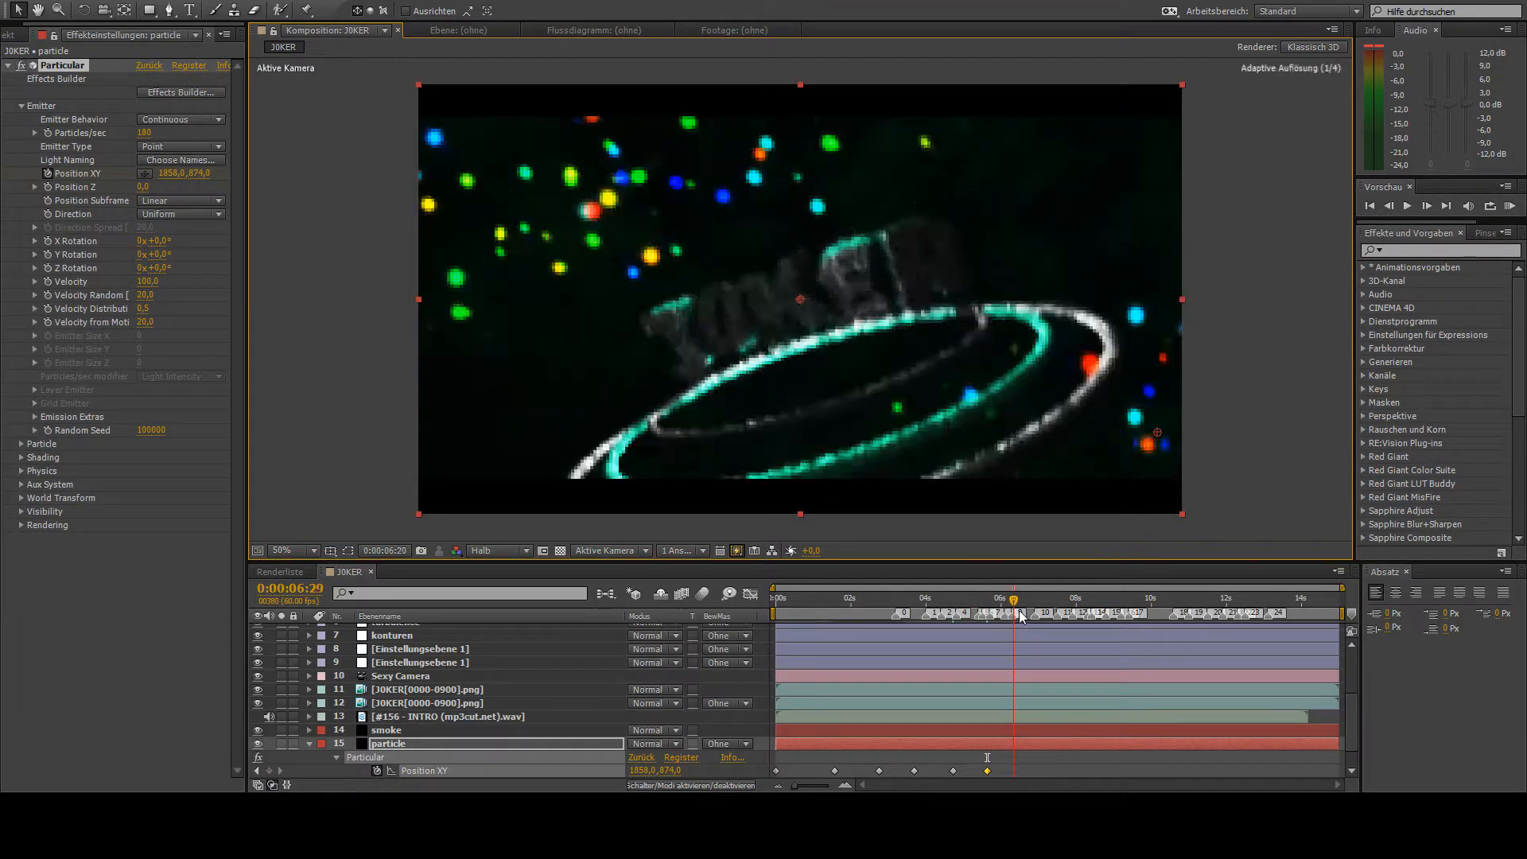
pyautogui.click(144, 173)
pyautogui.click(354, 259)
pyautogui.moveTo(351, 260); pyautogui.dragTo(156, 146)
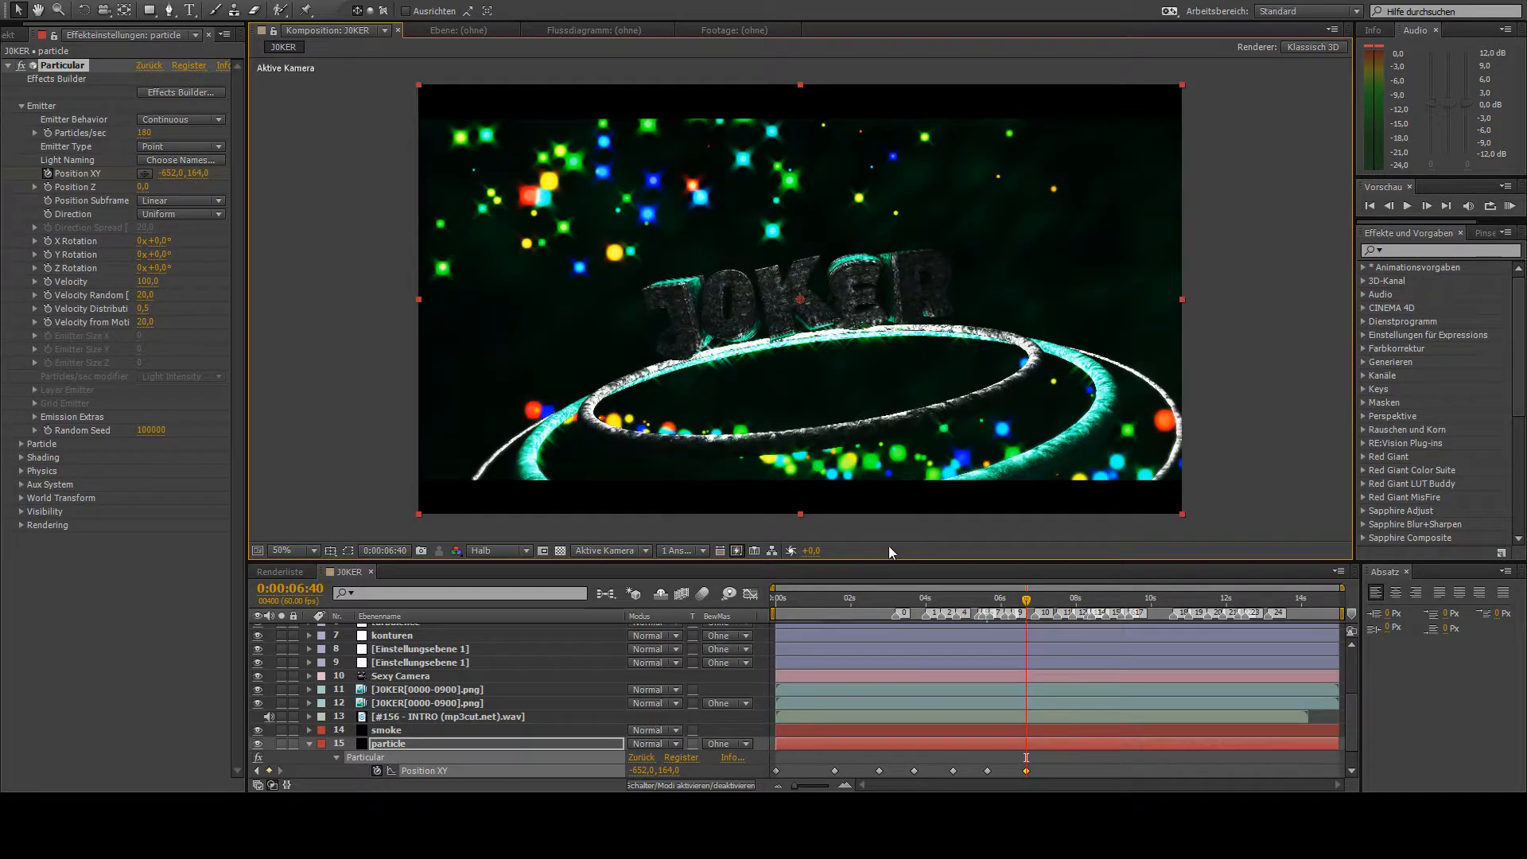
# - At 0:00:07:44, keyframe the emitter's Position XY at 1644, -290, above the right part of the frame
pyautogui.click(1066, 611)
pyautogui.moveTo(1067, 610); pyautogui.dragTo(1070, 611)
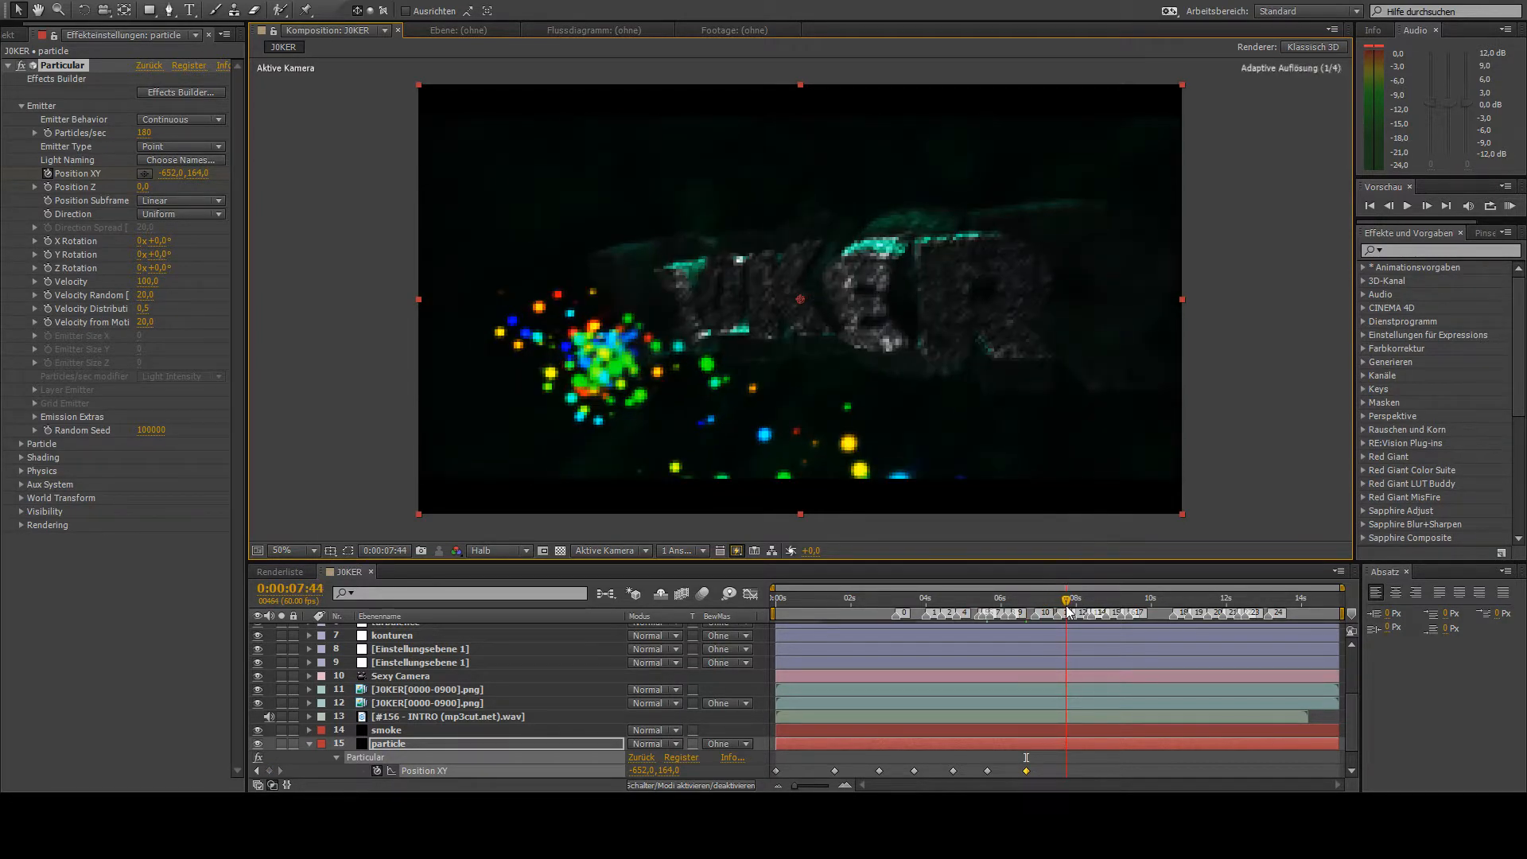
pyautogui.click(144, 172)
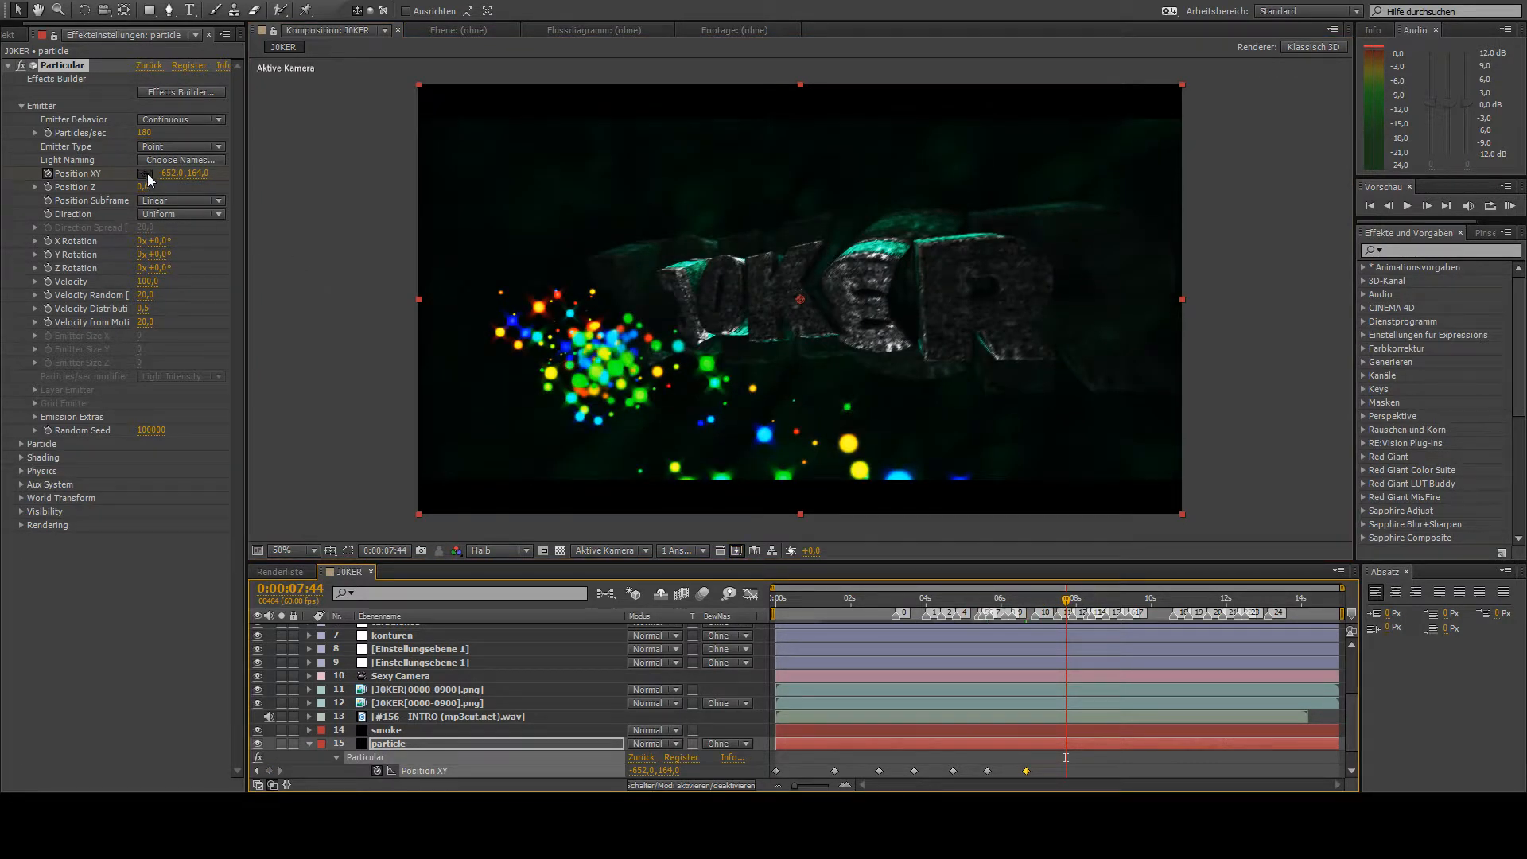
pyautogui.click(1198, 174)
pyautogui.moveTo(1187, 128); pyautogui.dragTo(1072, 0)
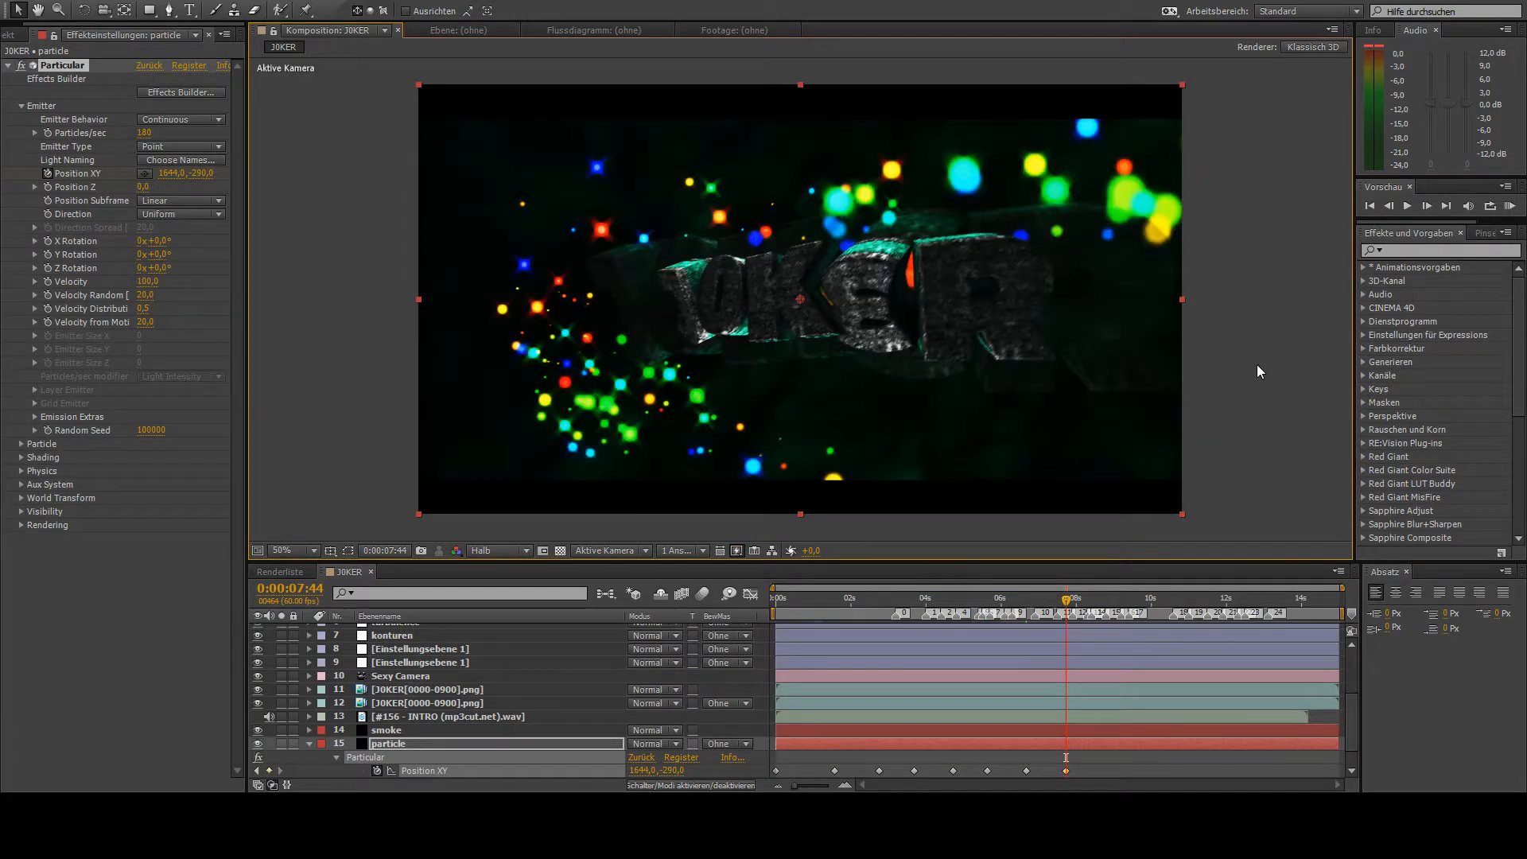
# - At 0:00:08:54, keyframe the emitter's Position XY at -384, 306, outside the frame's left edge
pyautogui.click(1106, 605)
pyautogui.click(1109, 604)
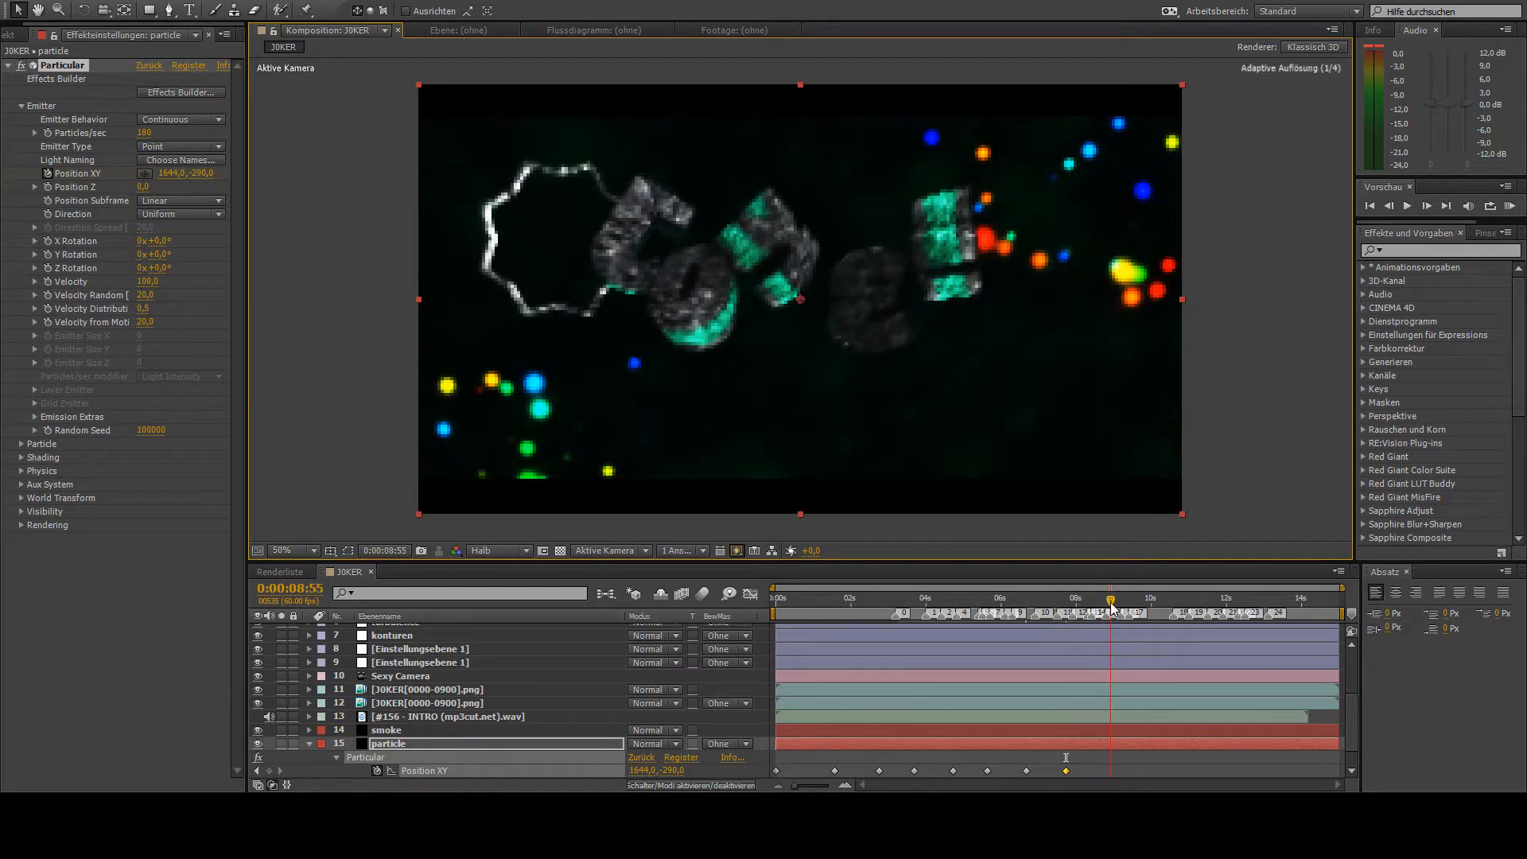
pyautogui.click(150, 174)
pyautogui.click(398, 438)
pyautogui.moveTo(398, 442); pyautogui.dragTo(265, 205)
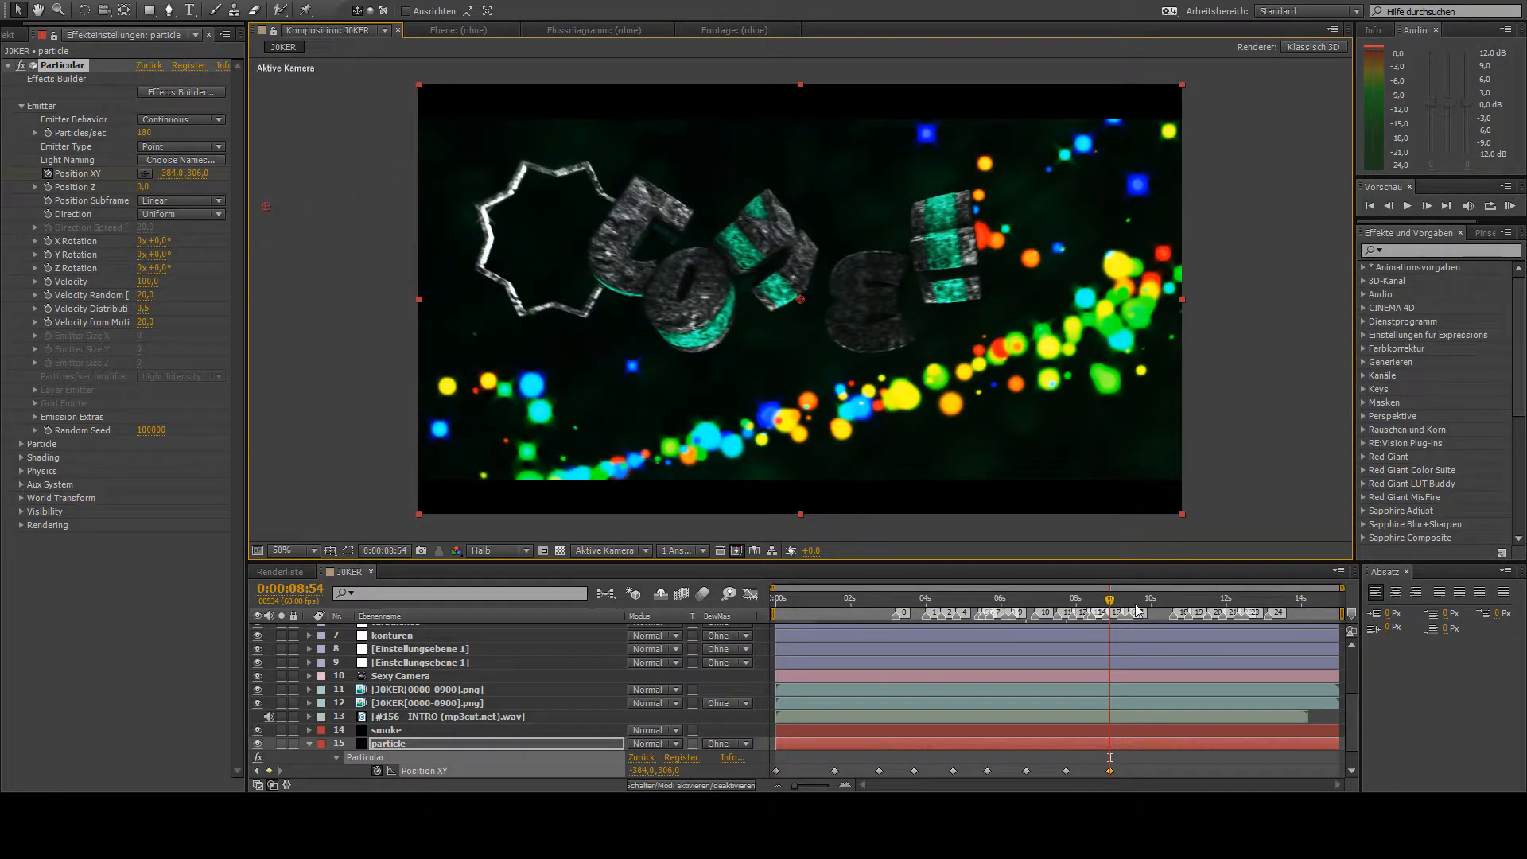
# - Keyframe the emitter's Position XY at 504, -286 at 0:00:10:00 and at -66, 386 at 0:00:11:26
pyautogui.moveTo(1135, 606); pyautogui.dragTo(1151, 611)
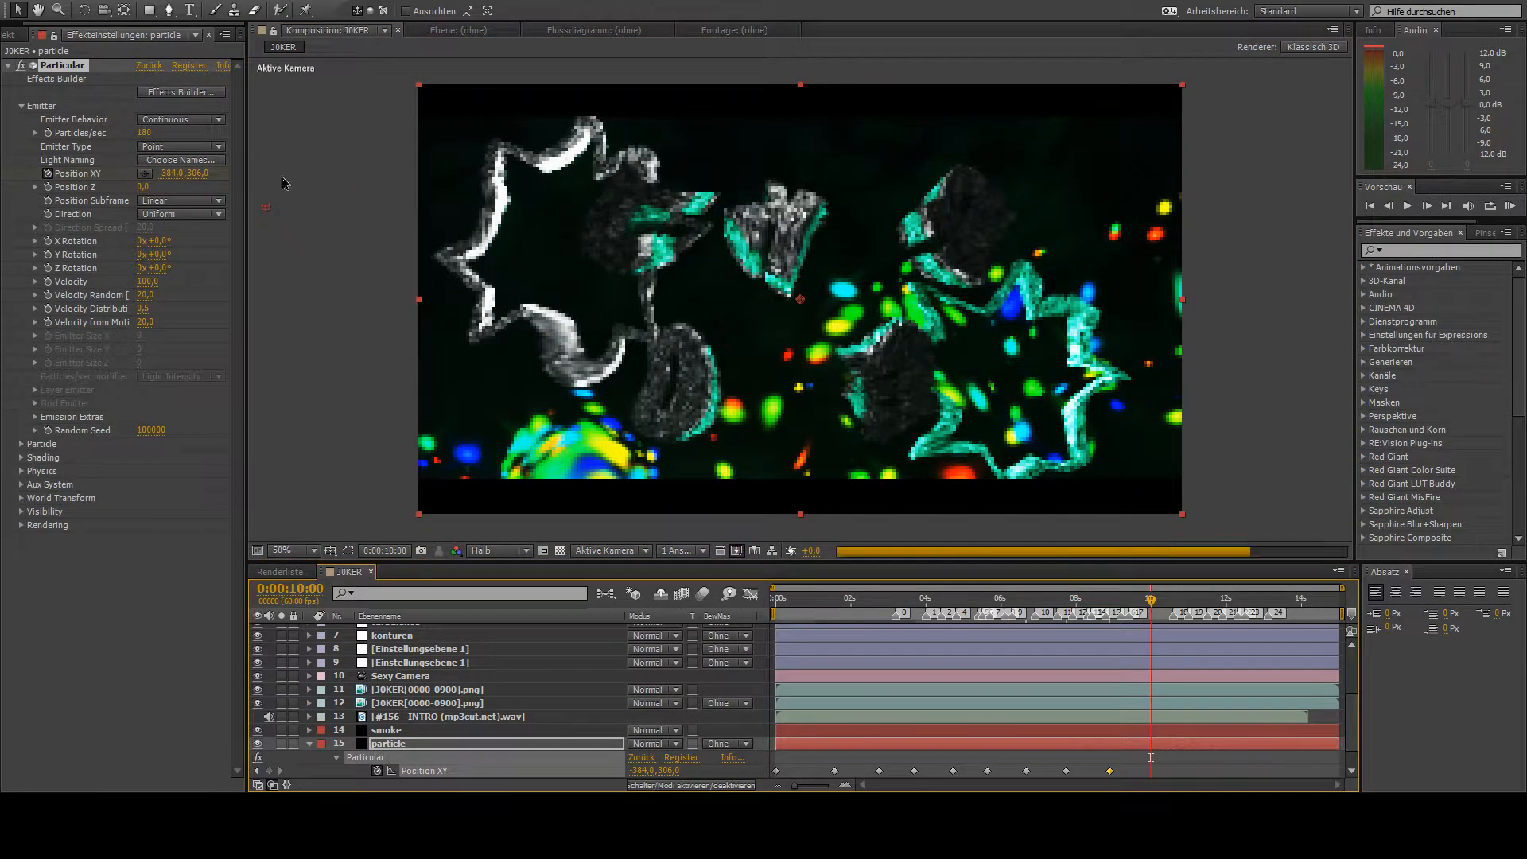
pyautogui.moveTo(265, 206); pyautogui.dragTo(619, 2)
pyautogui.moveTo(1155, 602); pyautogui.dragTo(1191, 611)
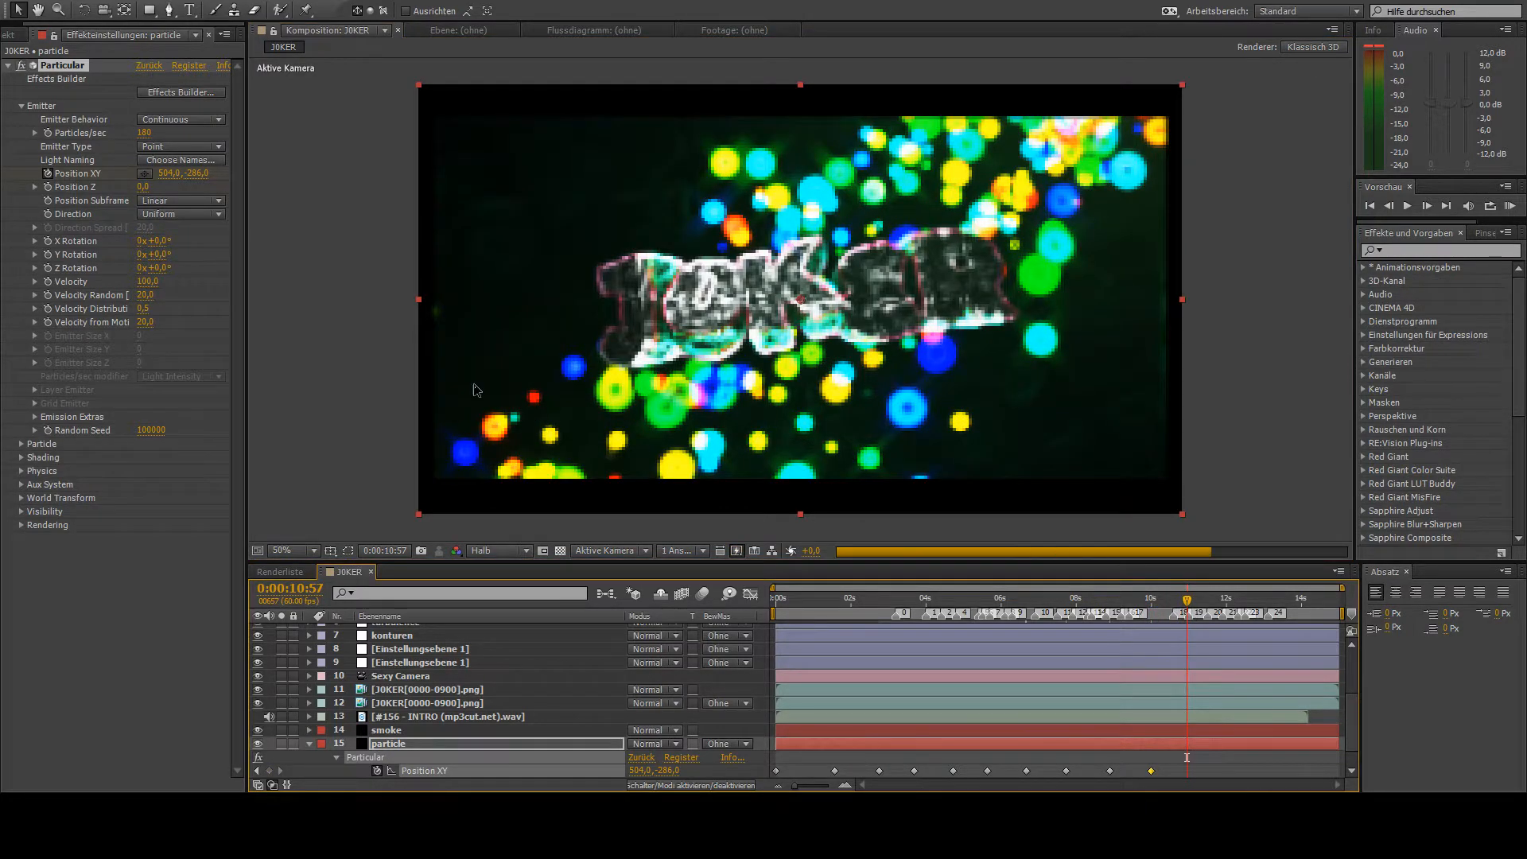
pyautogui.click(1206, 603)
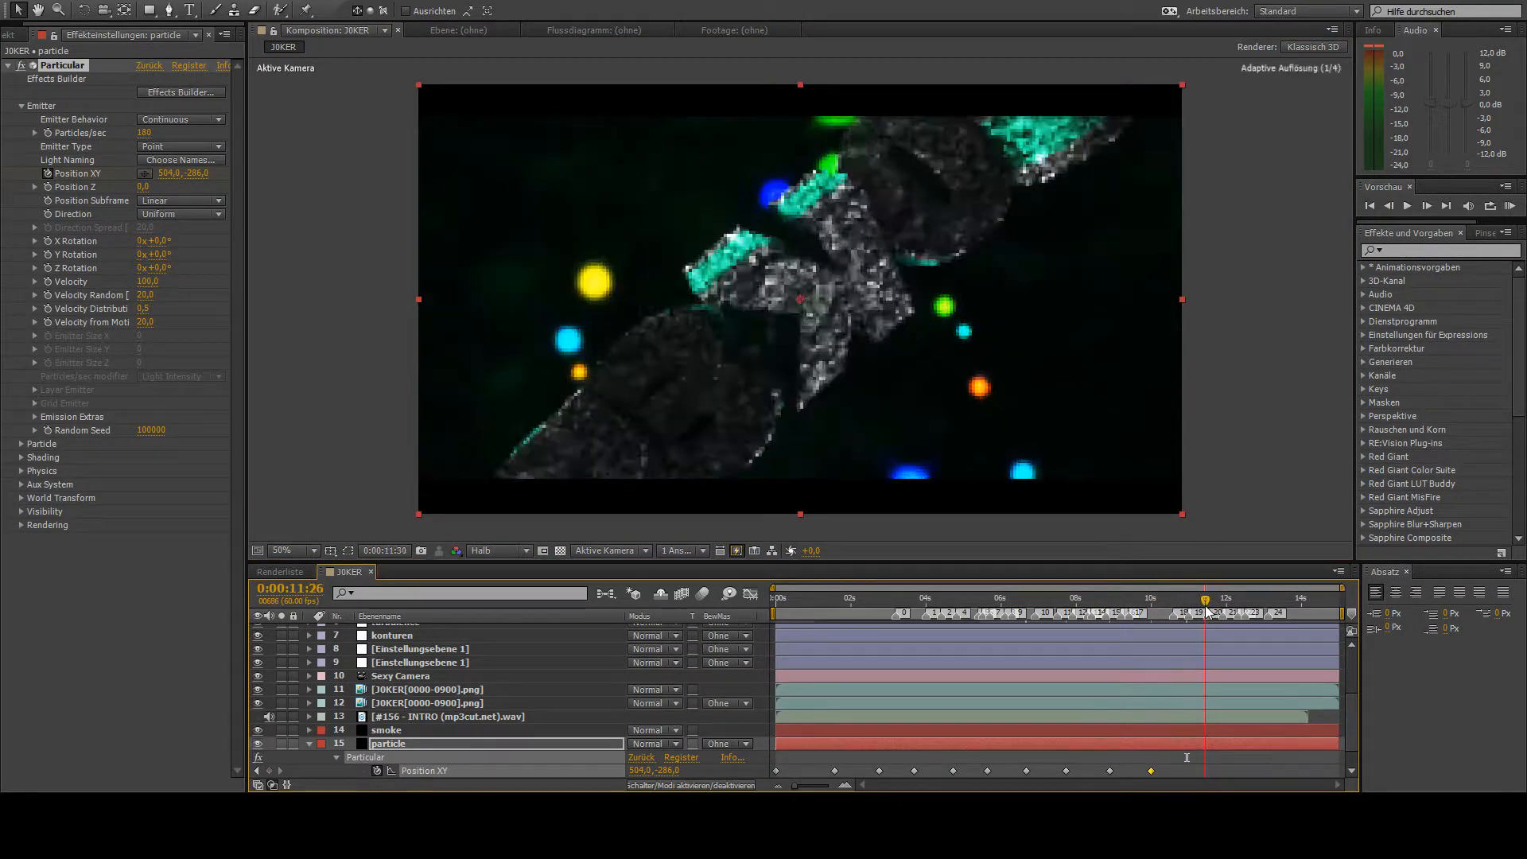
pyautogui.click(148, 173)
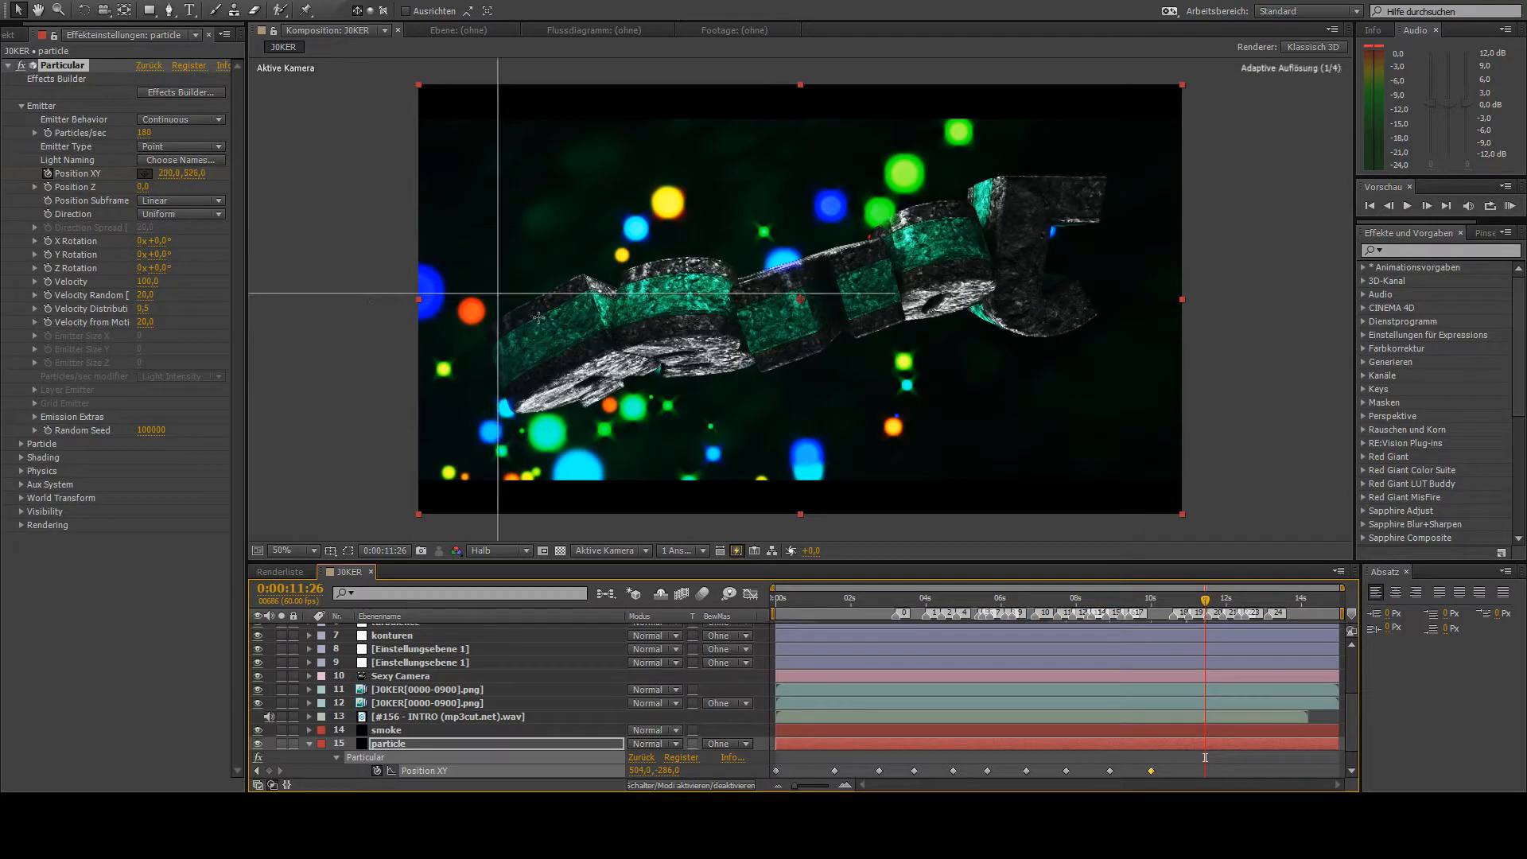
pyautogui.click(907, 539)
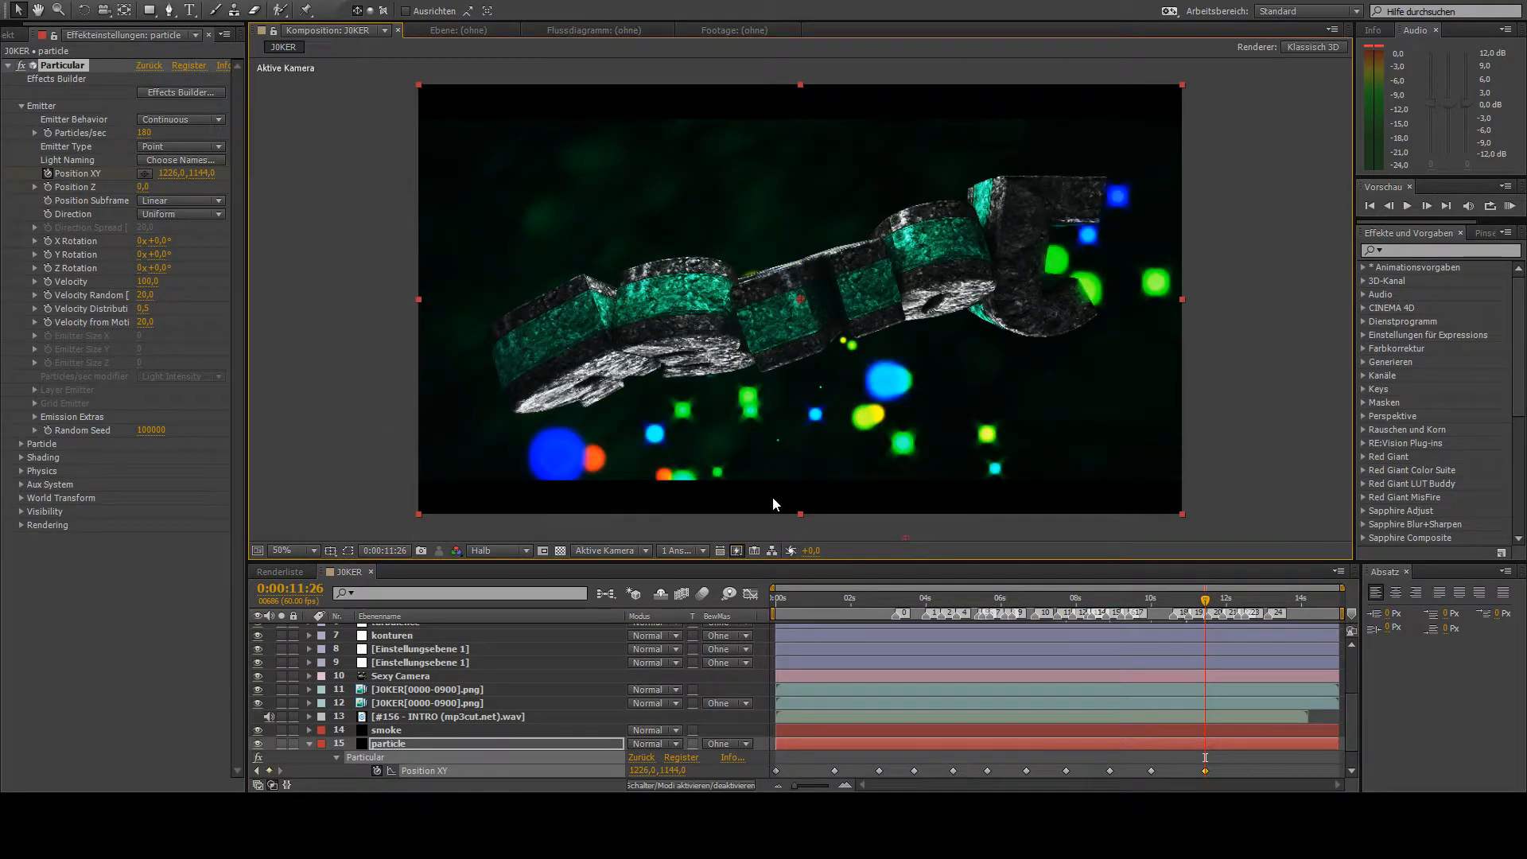
pyautogui.moveTo(890, 525); pyautogui.dragTo(392, 237)
# - At 0:00:12:29, keyframe the emitter's Position XY at 1742, 1314, below the right part of the frame
pyautogui.press('space')
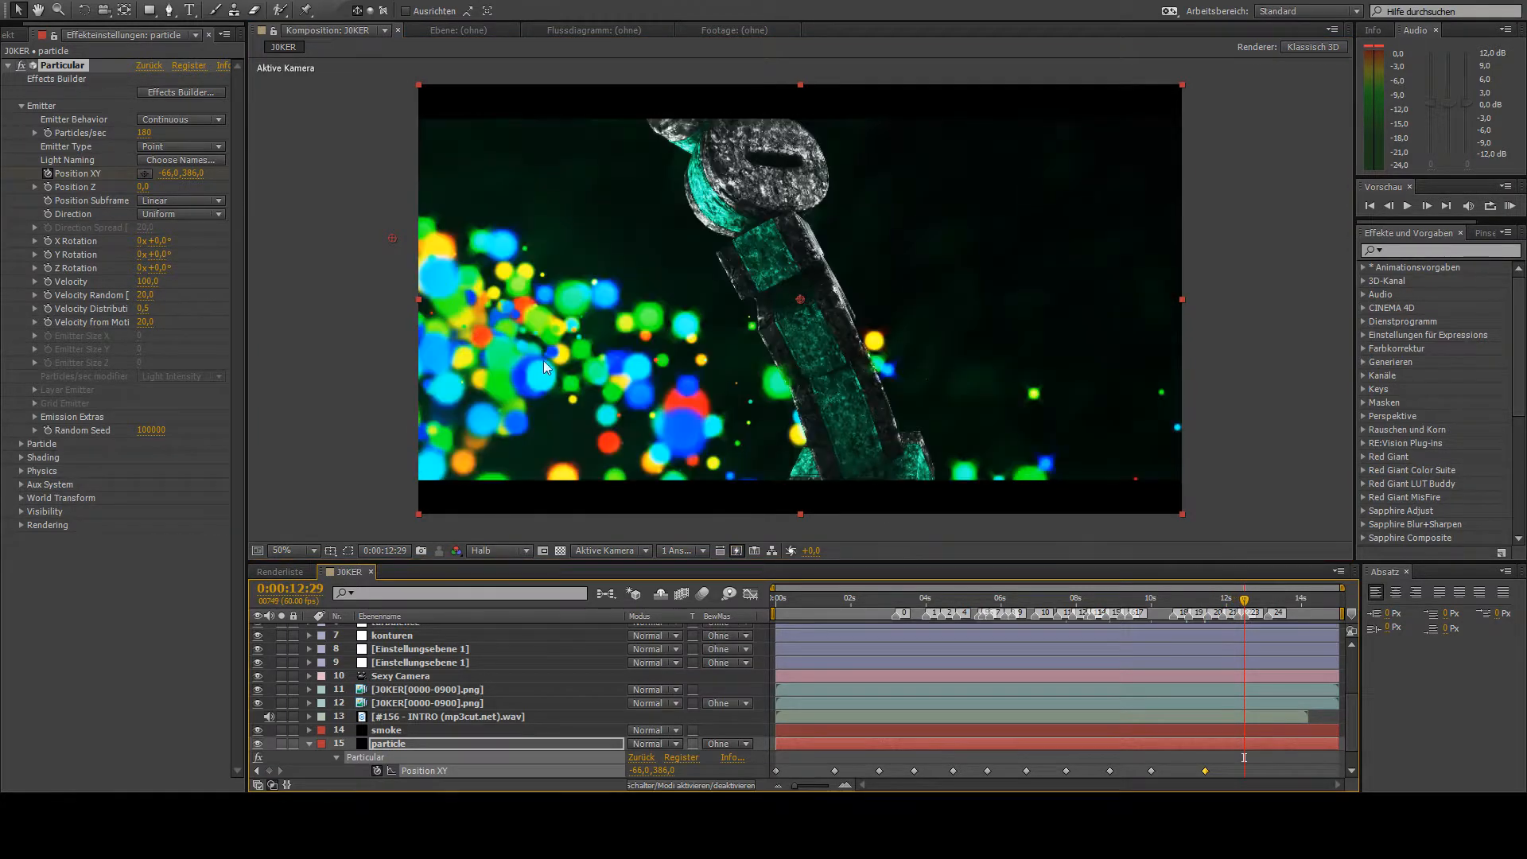
pyautogui.click(144, 173)
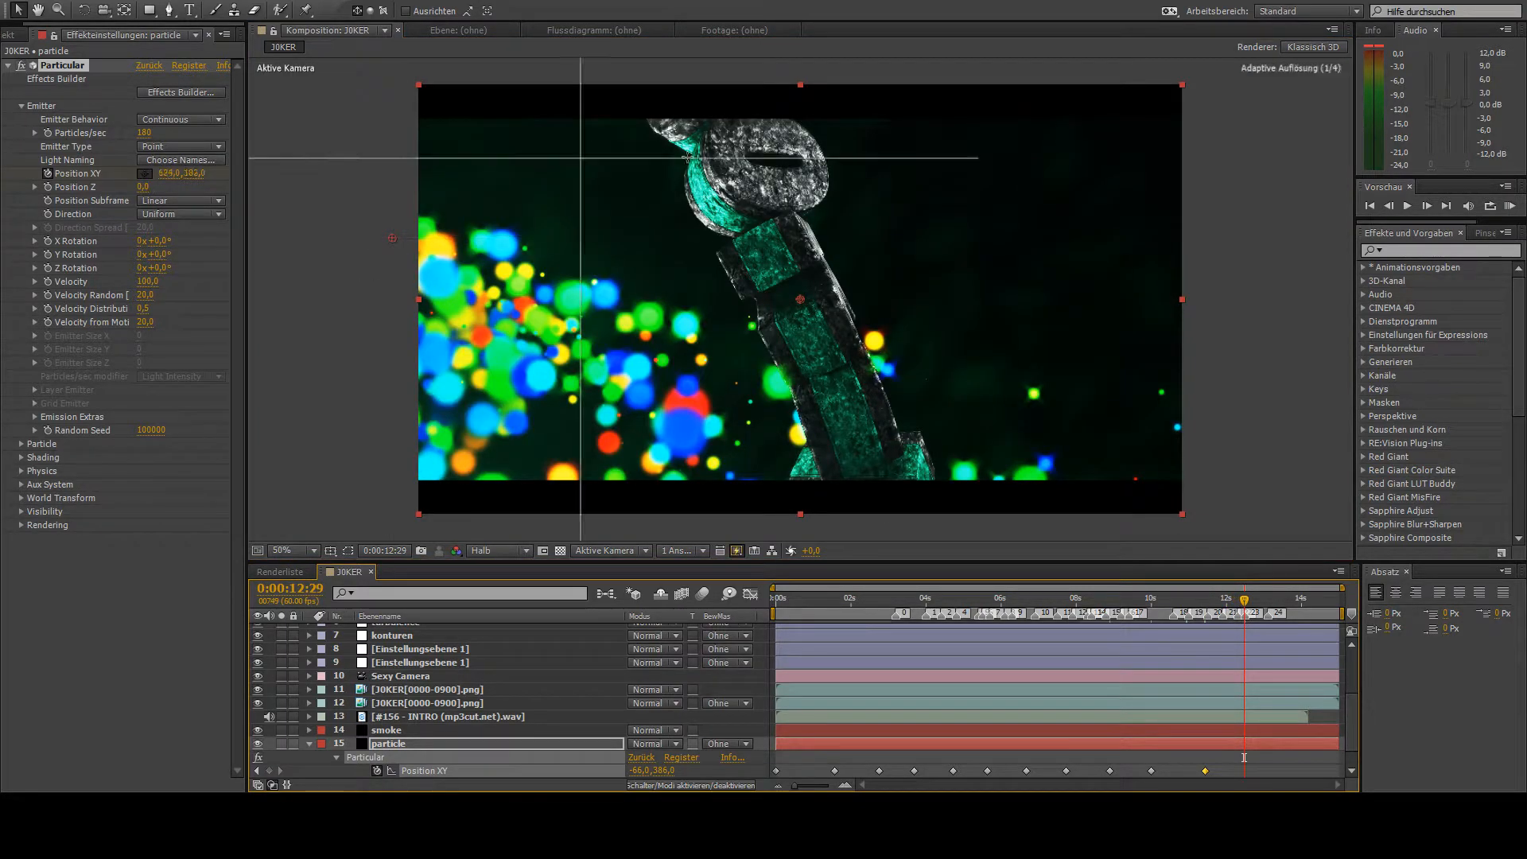
pyautogui.click(1228, 173)
pyautogui.moveTo(1167, 216); pyautogui.dragTo(1111, 607)
# - At 0:00:13:49, keyframe the emitter's Position XY at -38, -292, above the frame's upper-left corner
pyautogui.moveTo(1270, 601); pyautogui.dragTo(1294, 602)
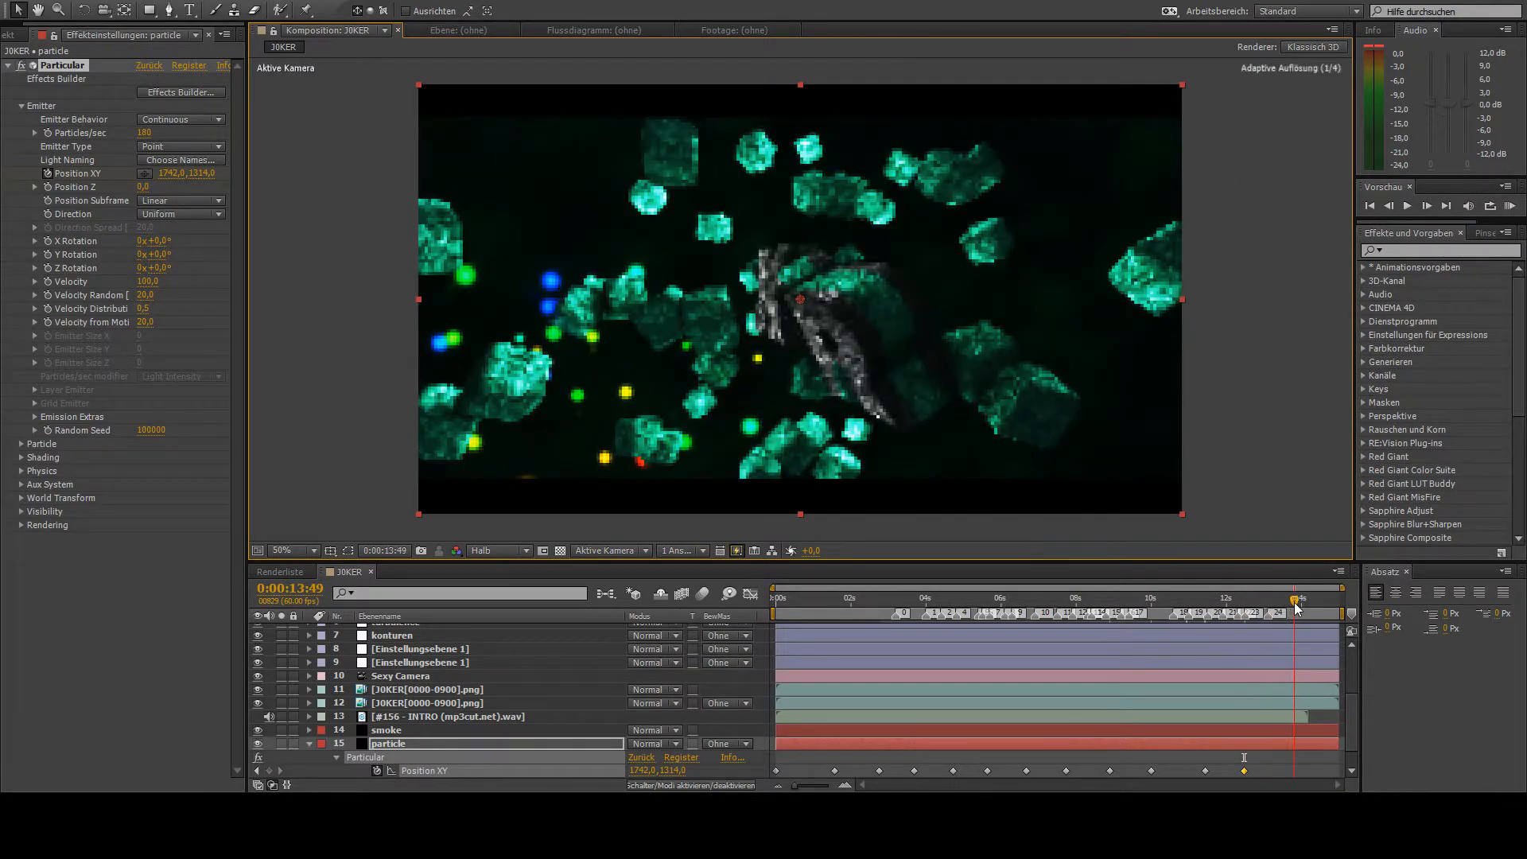
pyautogui.click(144, 174)
pyautogui.click(311, 319)
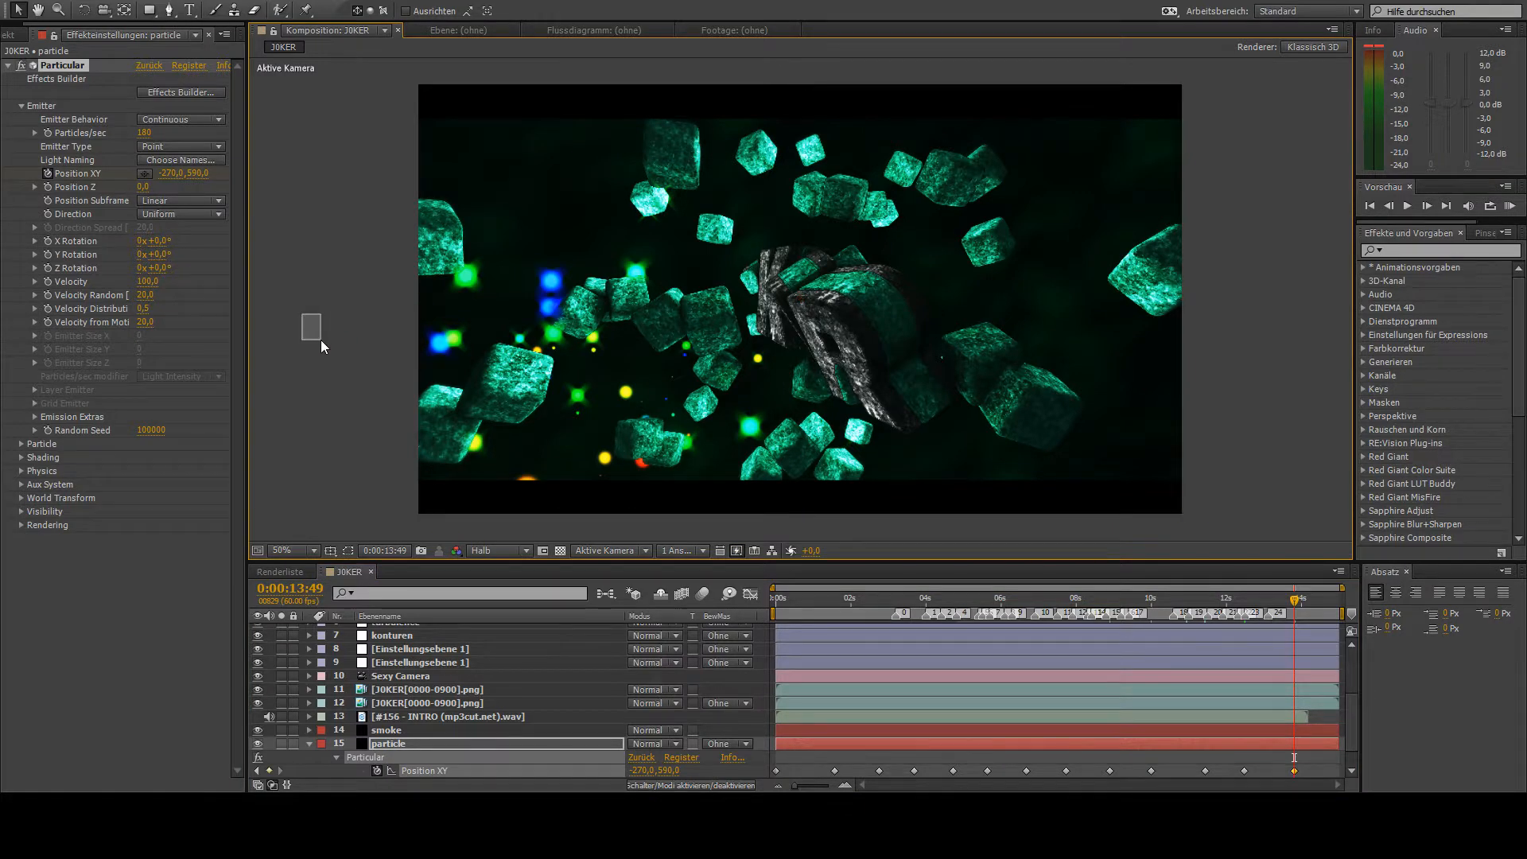
pyautogui.moveTo(321, 341); pyautogui.dragTo(321, 342)
pyautogui.click(144, 174)
pyautogui.moveTo(350, 398); pyautogui.dragTo(379, 417)
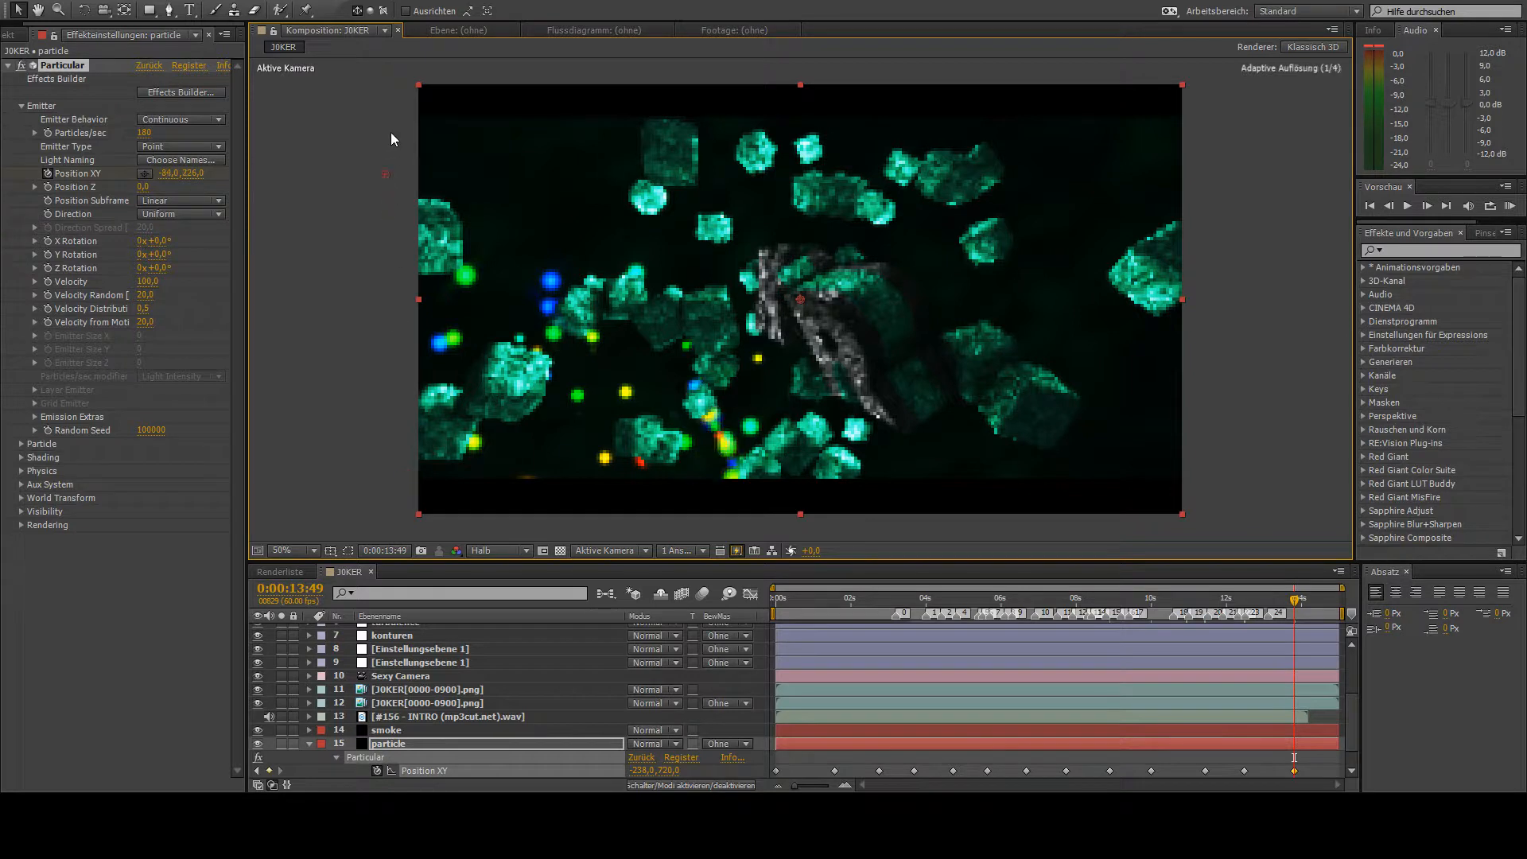
pyautogui.moveTo(391, 134); pyautogui.dragTo(403, 1)
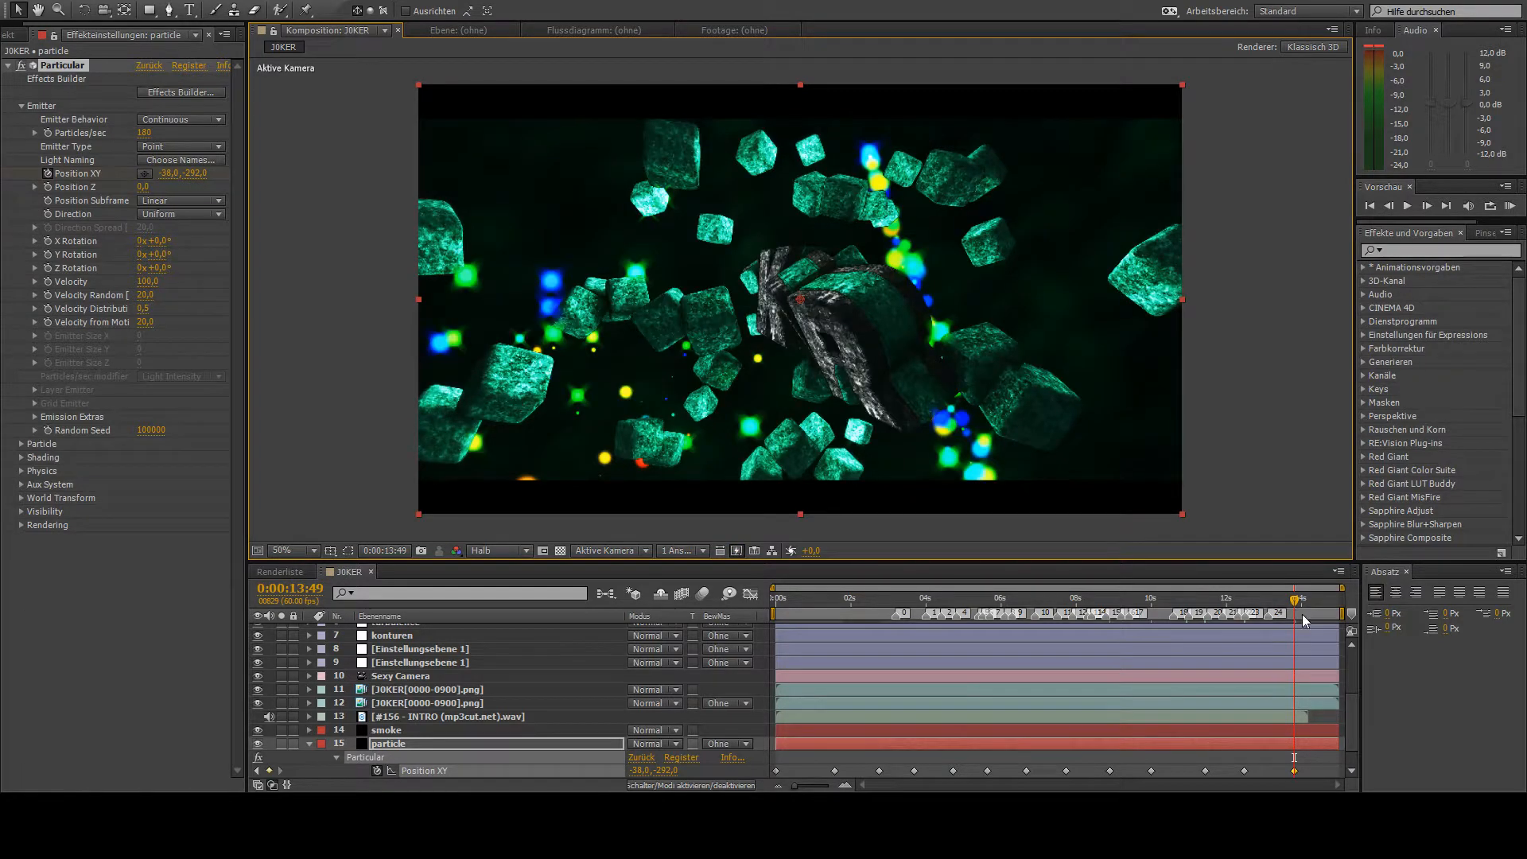
# - At the composition's end, 0:00:15:00, keyframe the emitter's Position XY at -22, 704 and collapse the particle layer
pyautogui.moveTo(1315, 610); pyautogui.dragTo(1380, 620)
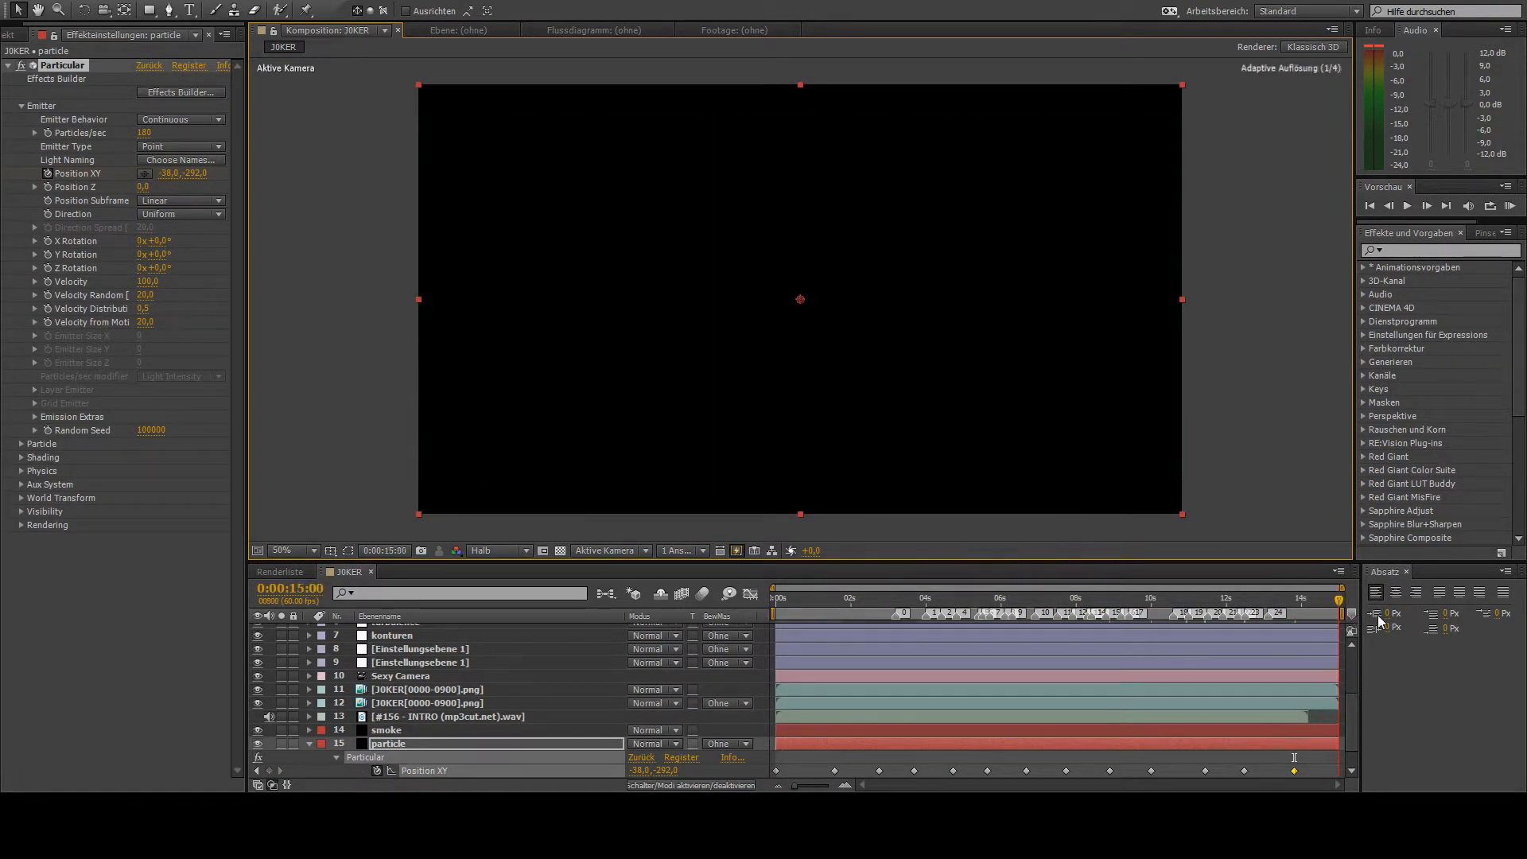
pyautogui.click(144, 174)
pyautogui.click(409, 365)
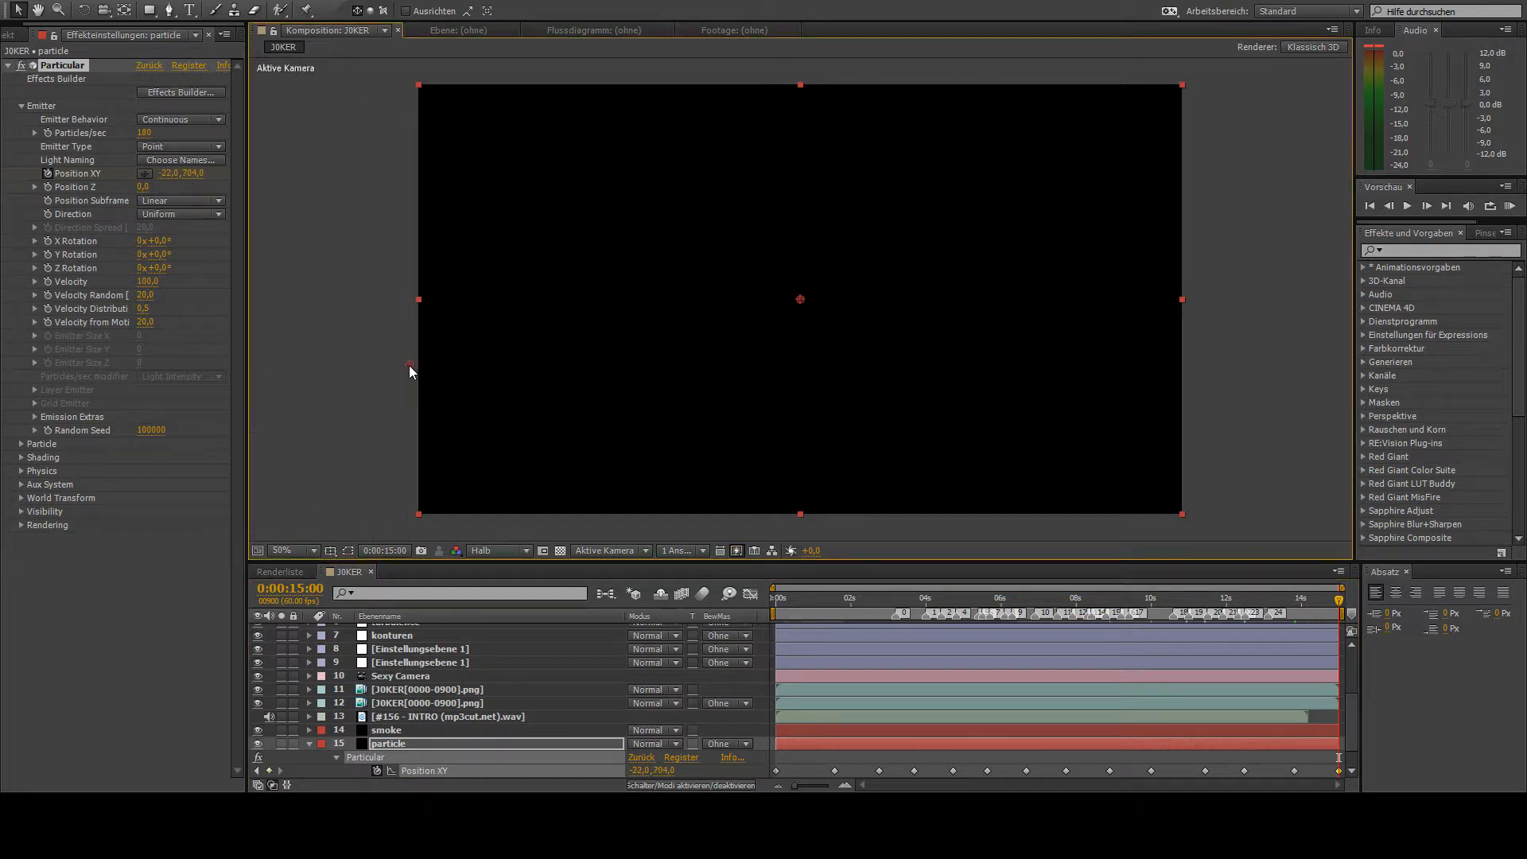
pyautogui.click(310, 744)
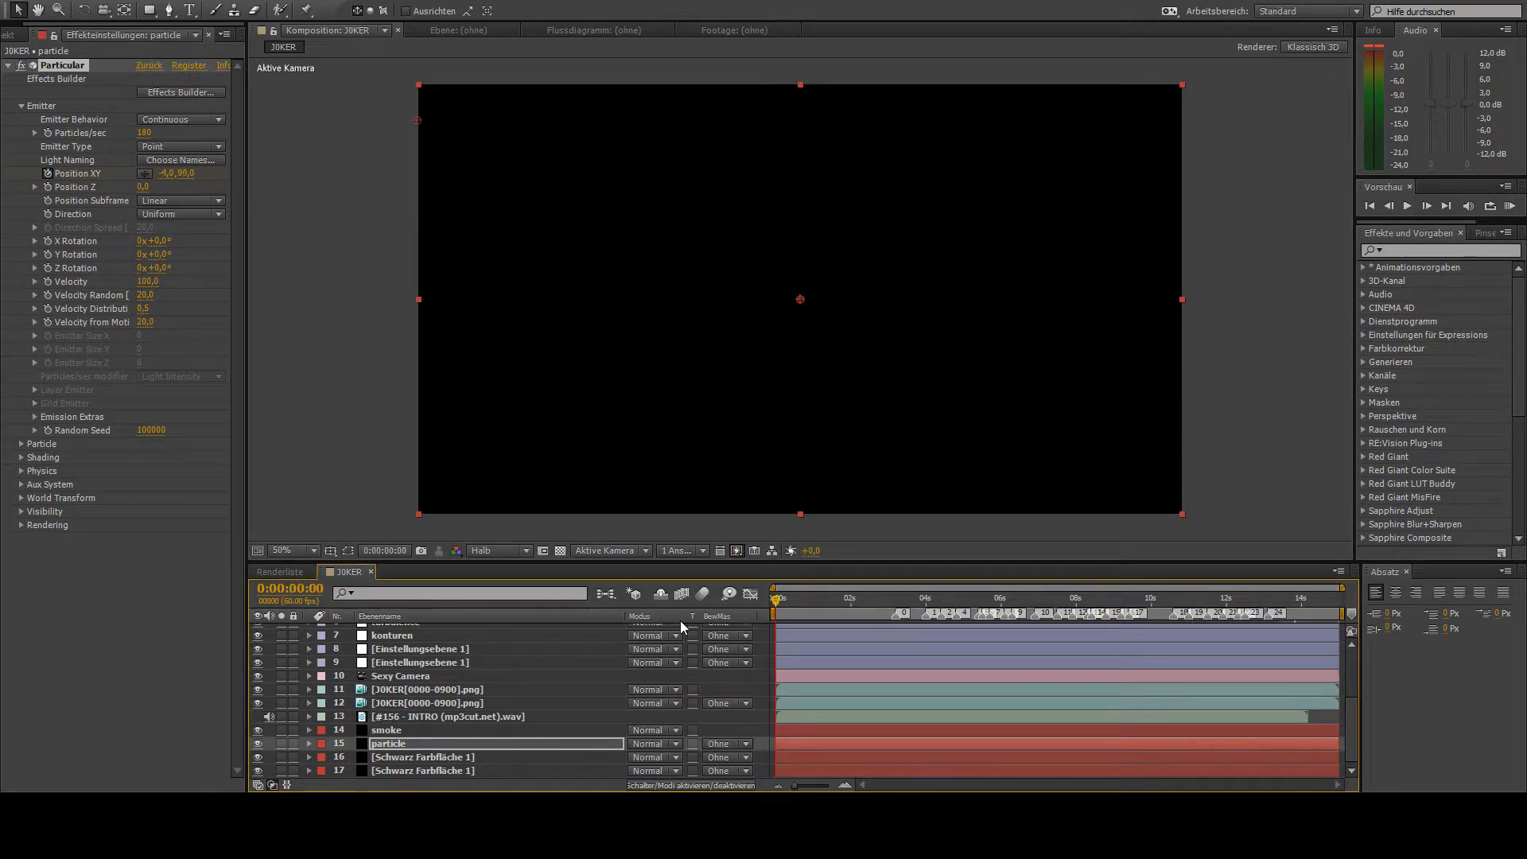
# - Set the preview resolution to Drittel and play back the whole composition from 0:00:00:00
pyautogui.click(744, 719)
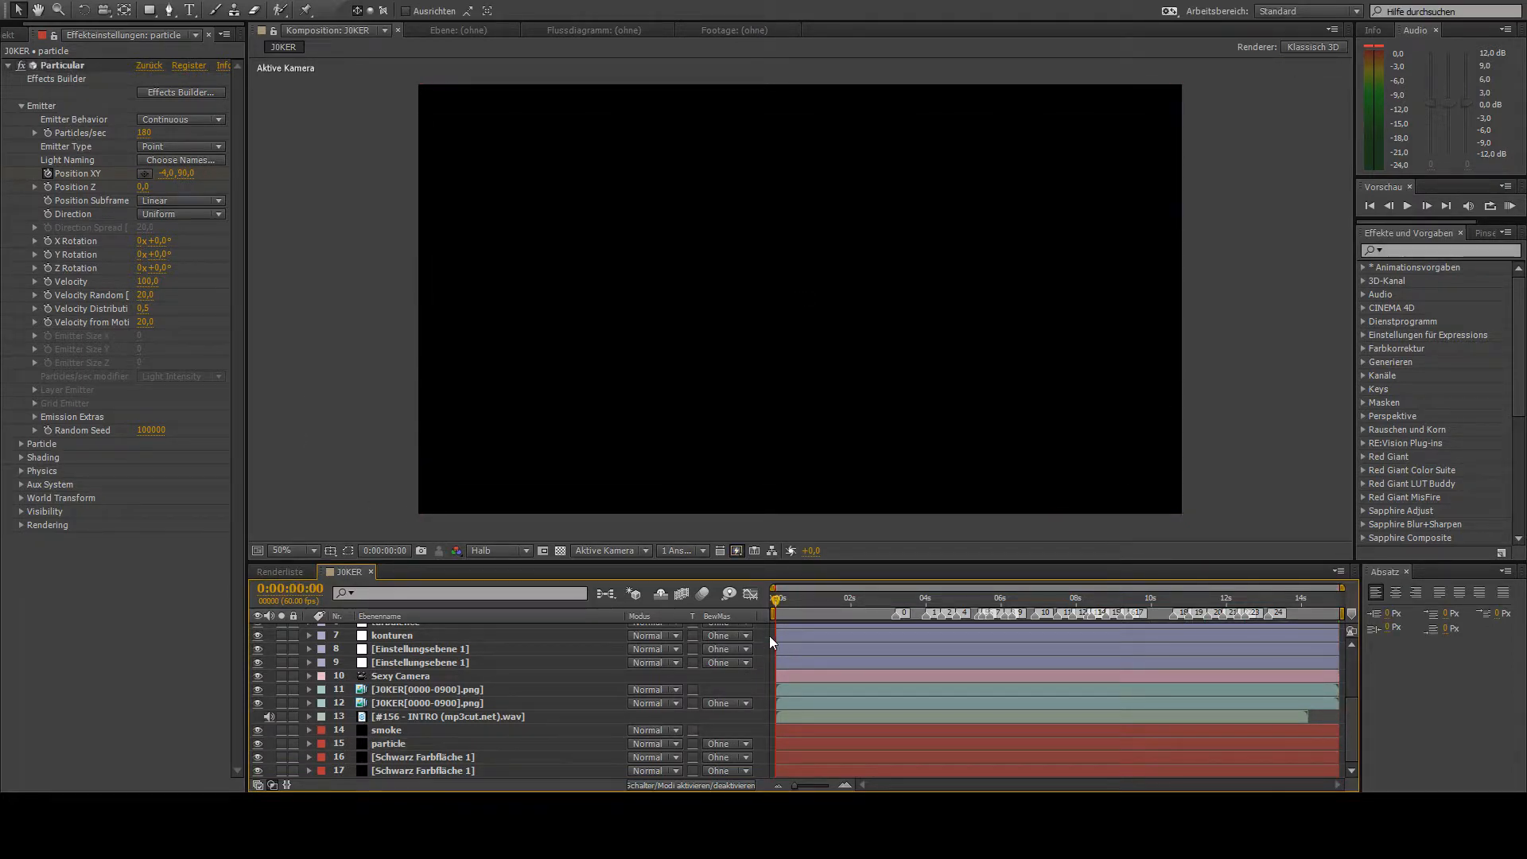
pyautogui.press('KP_0')
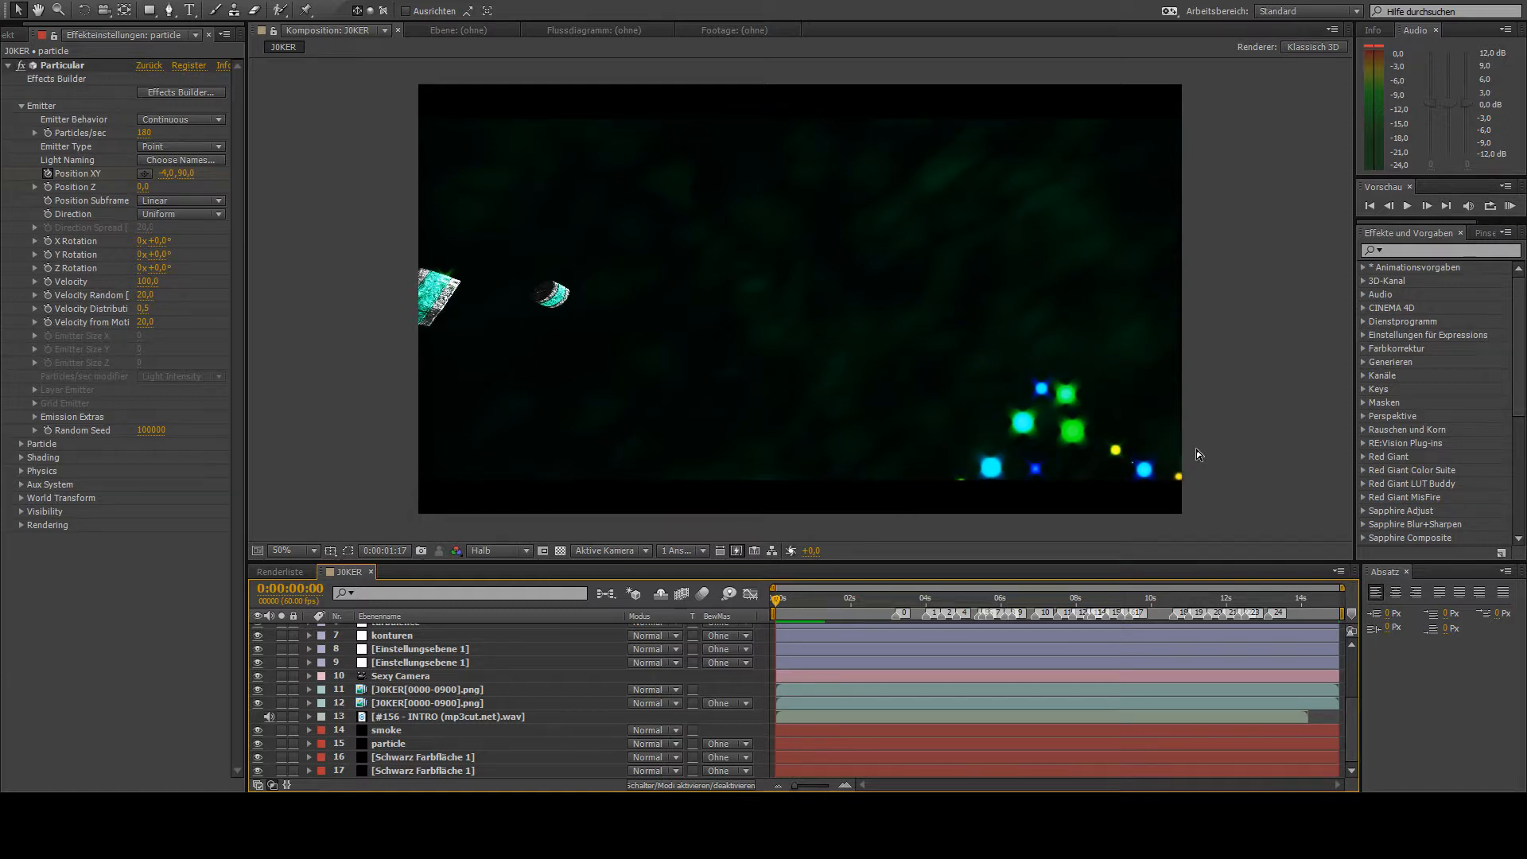
pyautogui.click(495, 552)
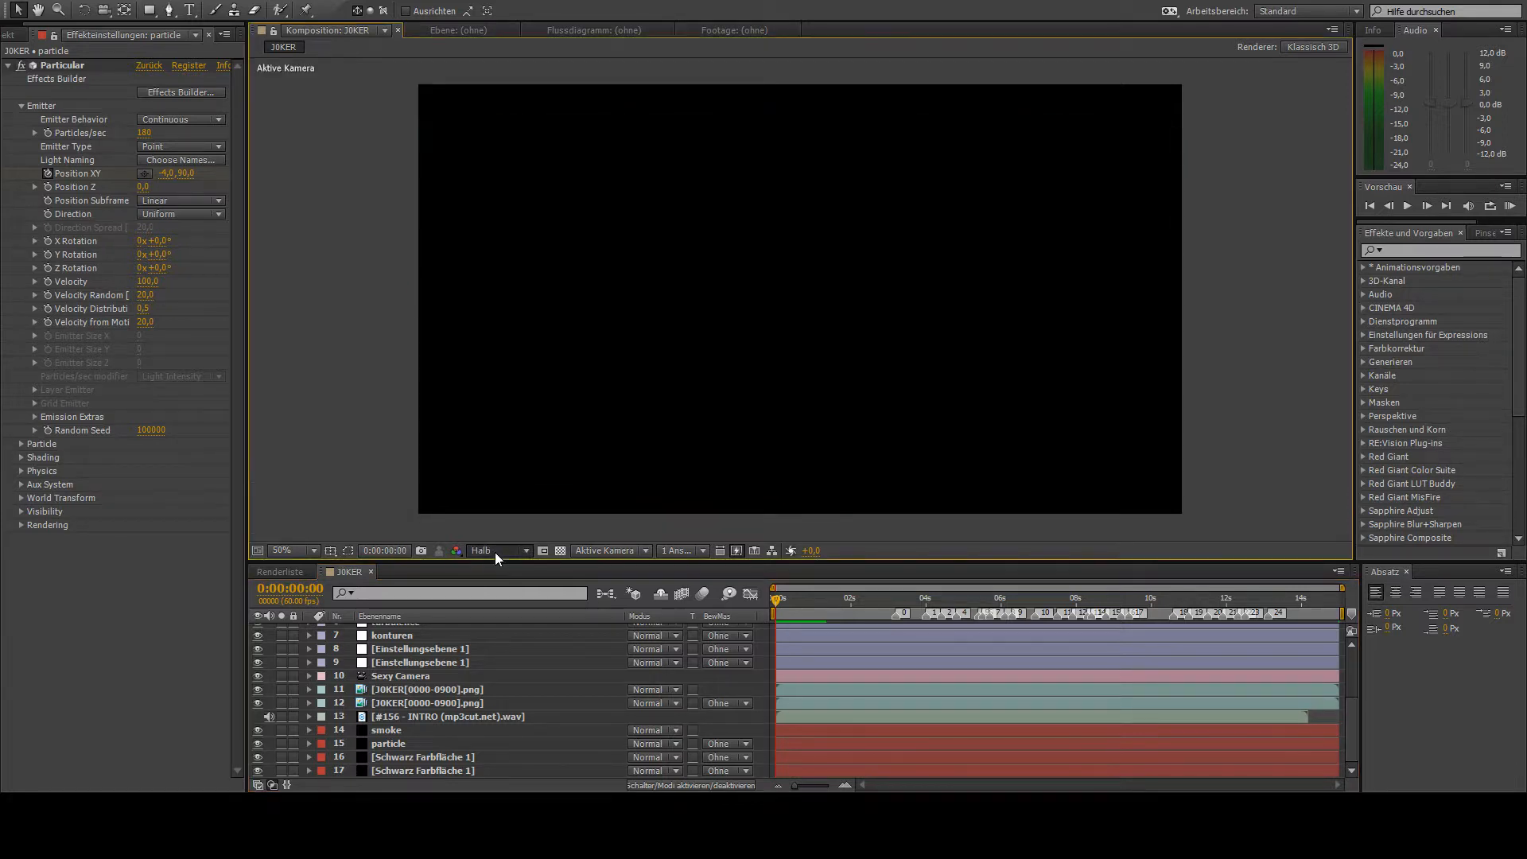
pyautogui.click(603, 714)
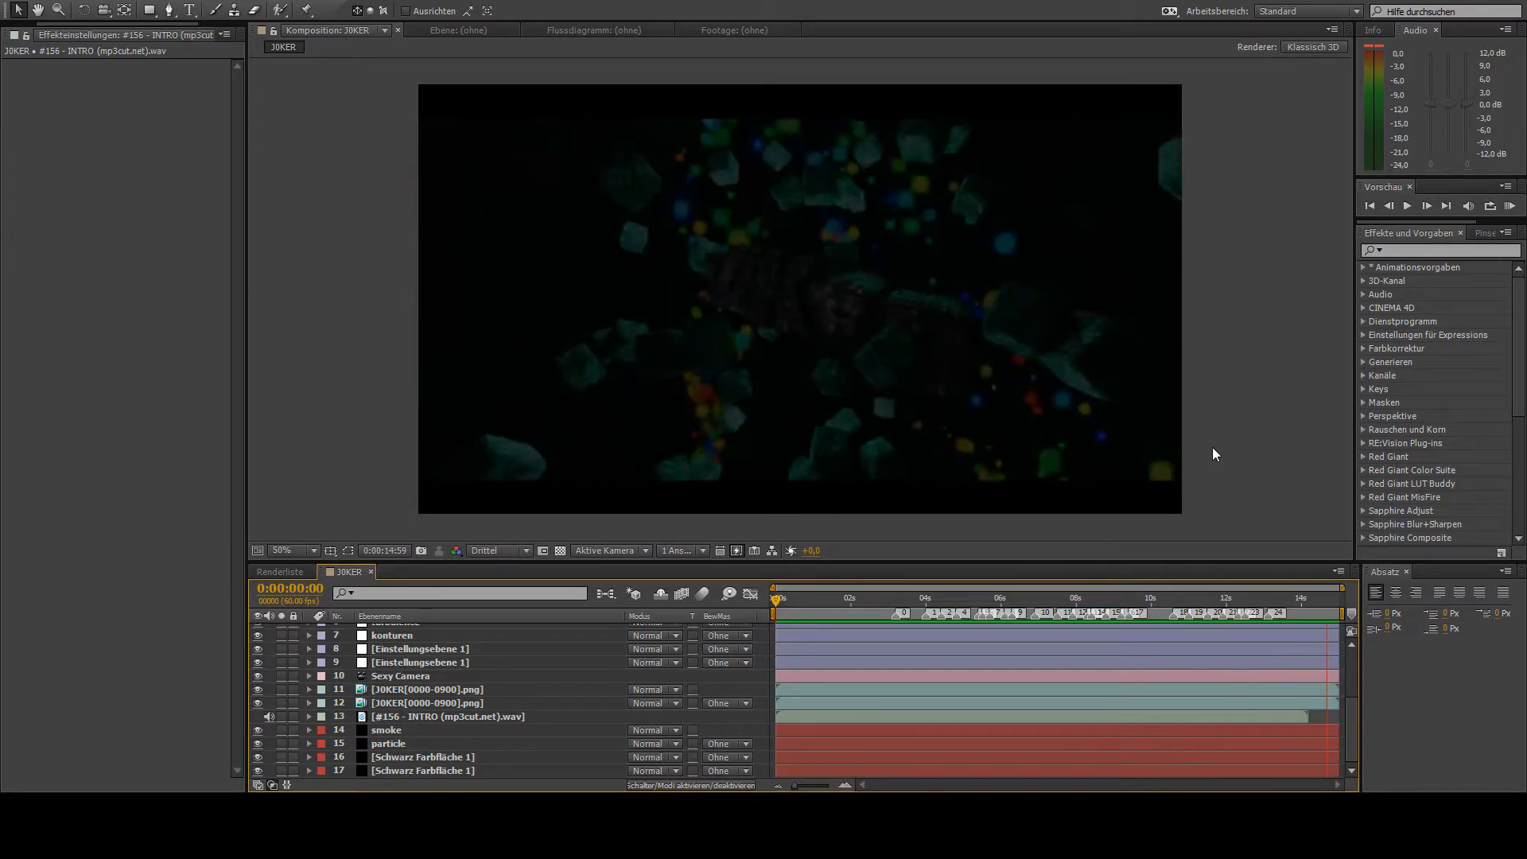
# - Reveal the shake layer's animated properties and remove the Z Dist keyframes from its S_Shake effect
pyautogui.click(1152, 600)
pyautogui.moveTo(1164, 613); pyautogui.dragTo(1186, 616)
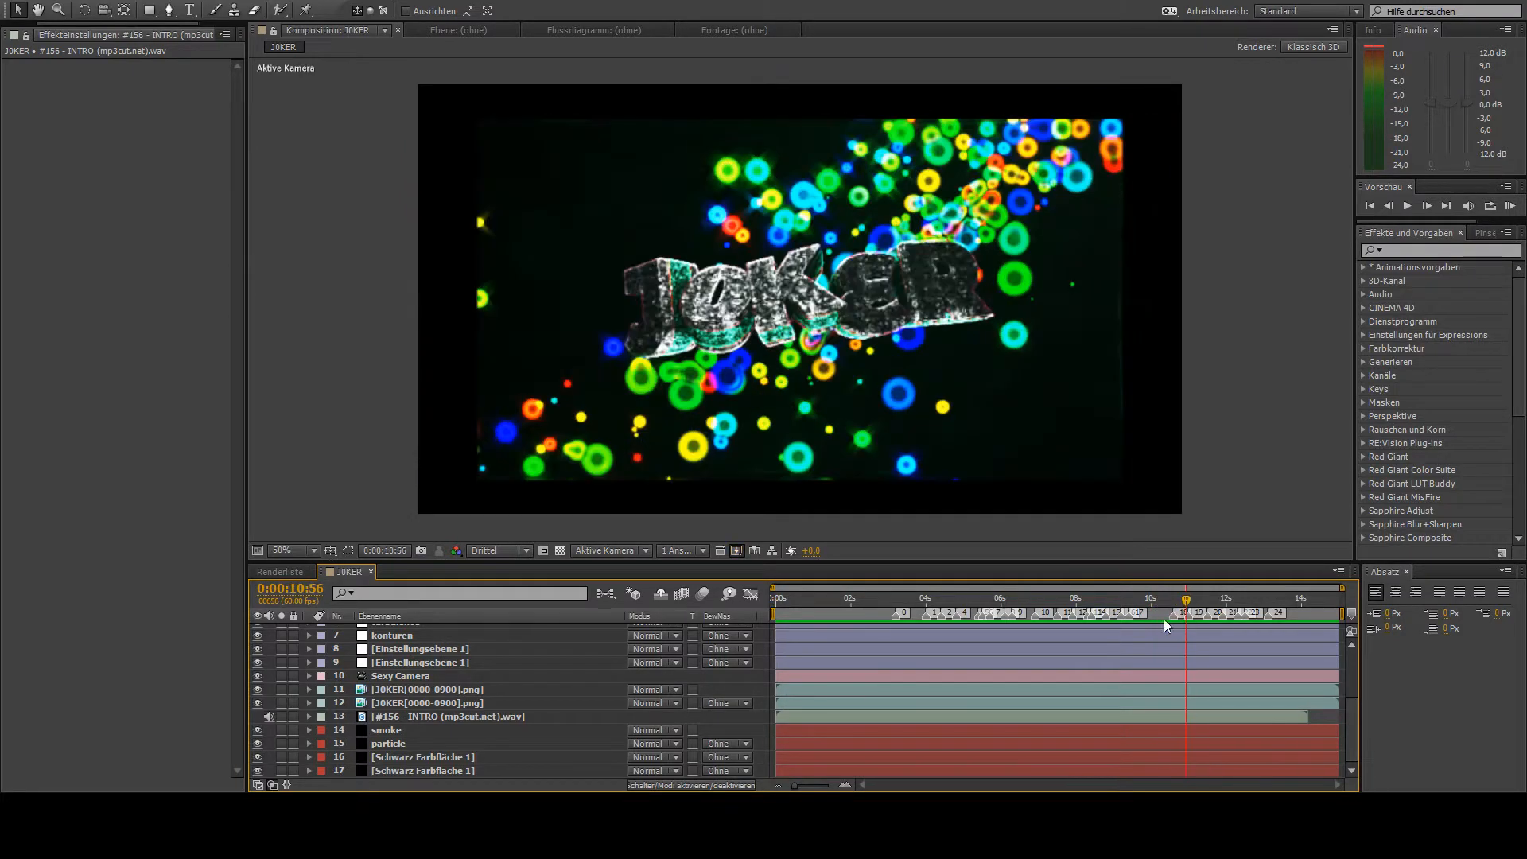
pyautogui.scroll(5, 414, 692)
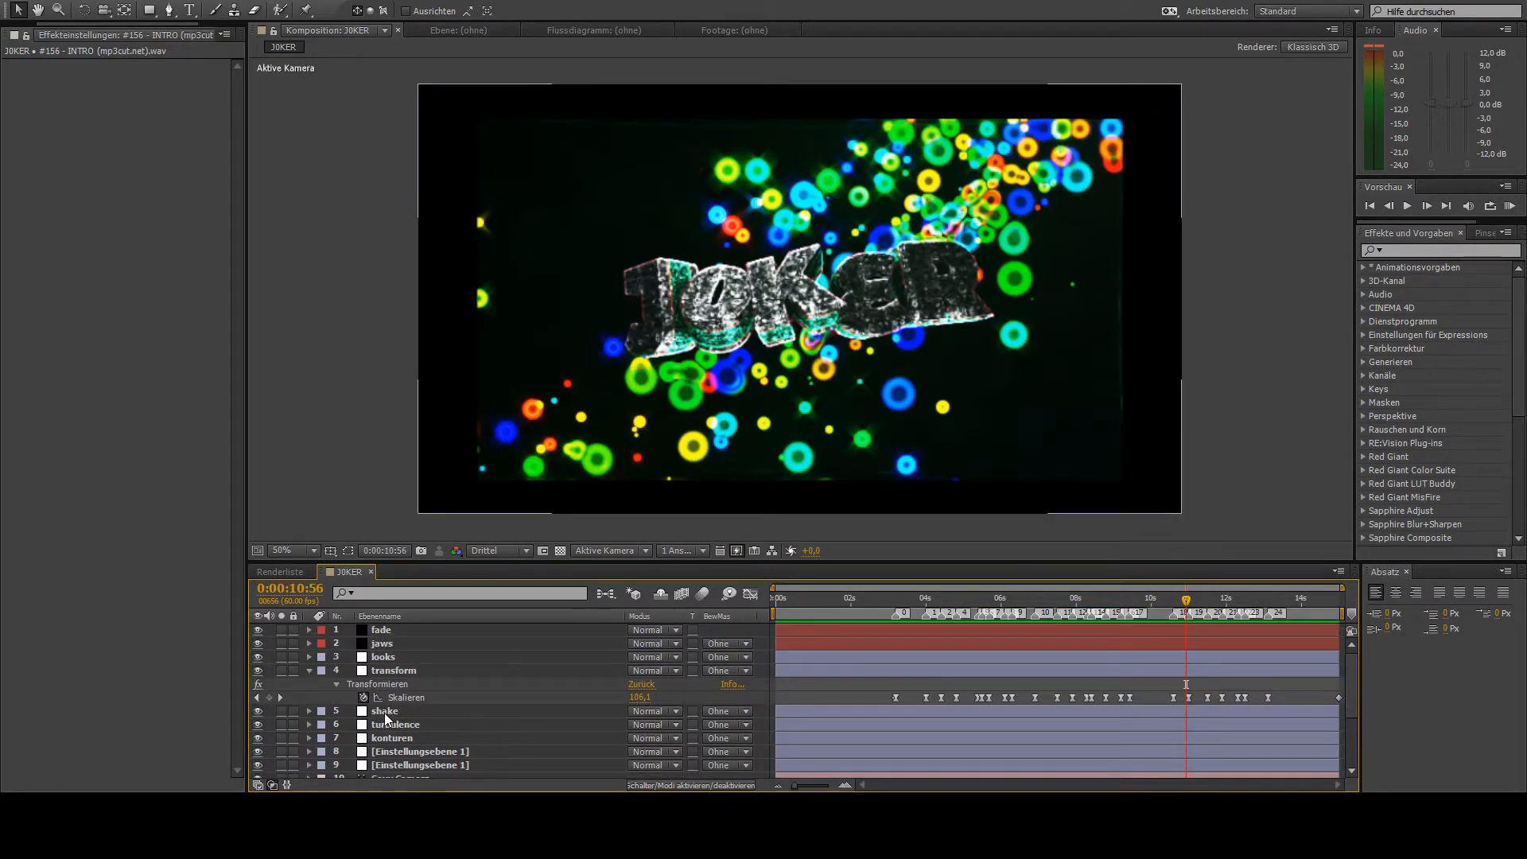
pyautogui.click(395, 710)
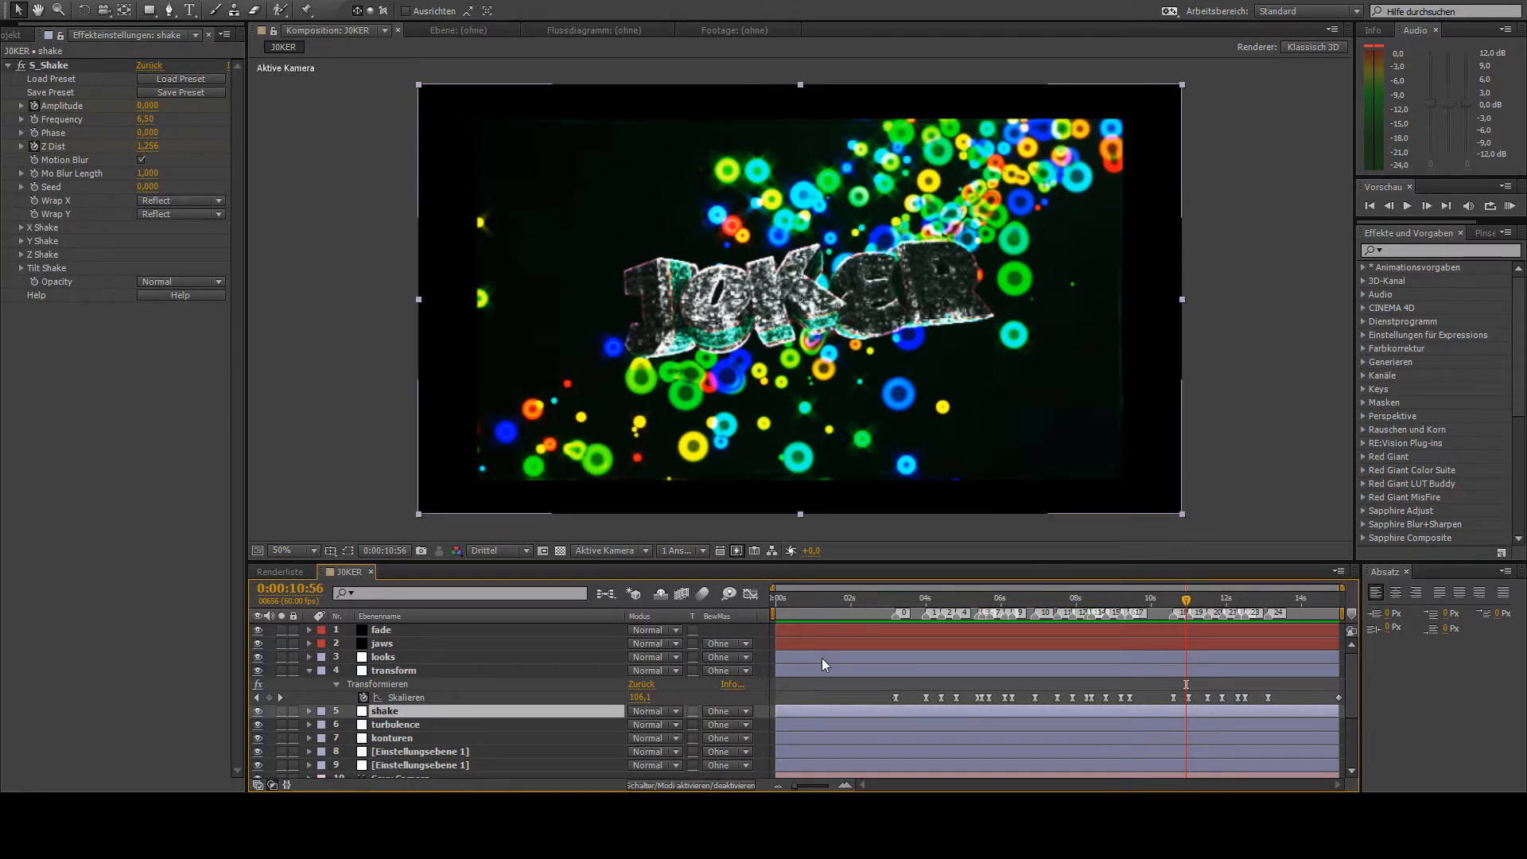
pyautogui.press('u')
pyautogui.moveTo(1163, 746); pyautogui.dragTo(1206, 768)
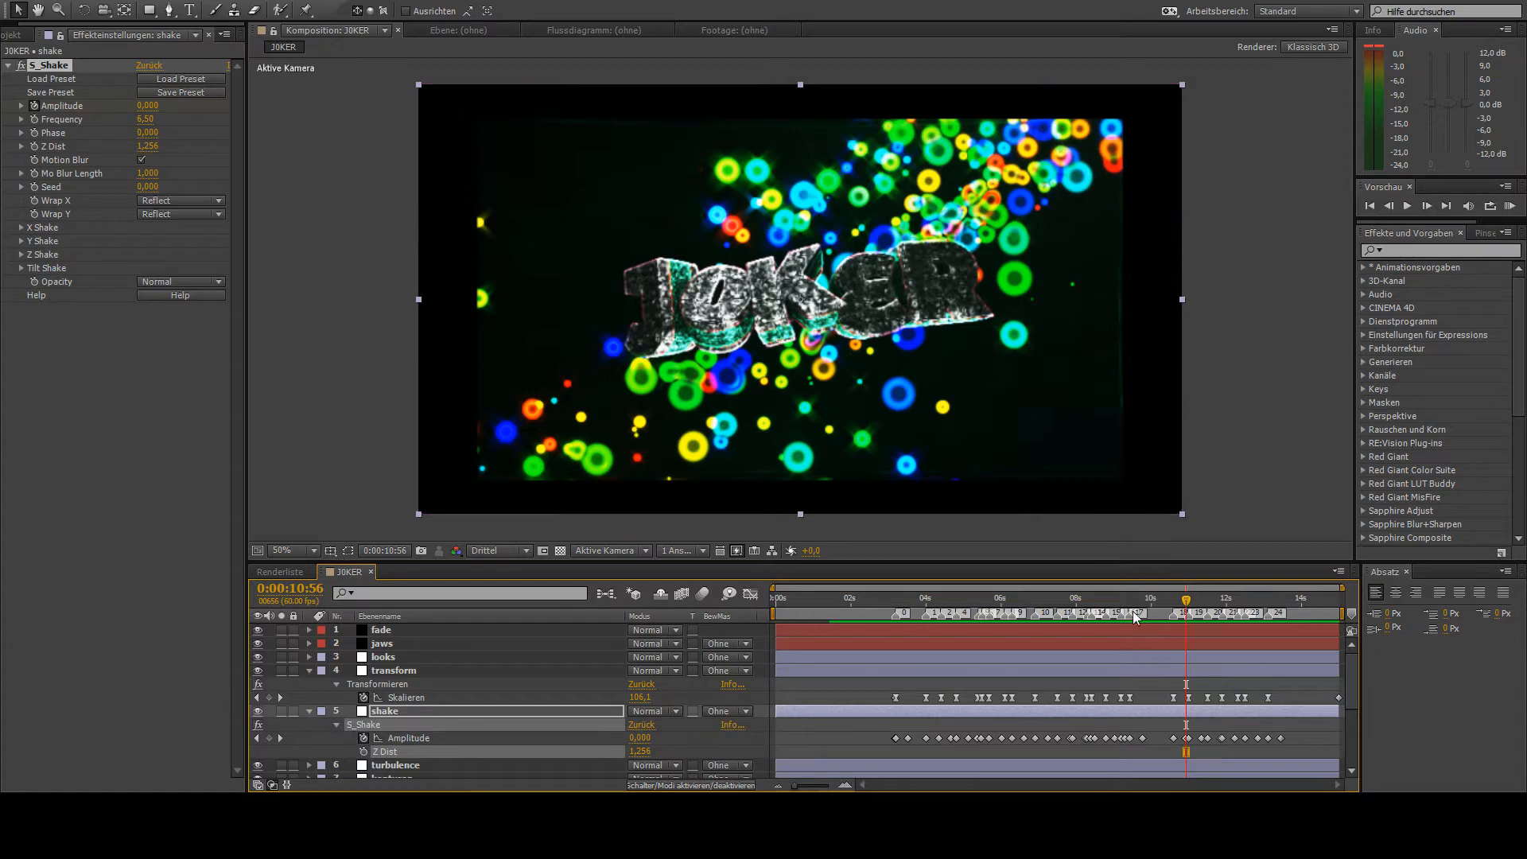
# - At 0:00:09:50, set the Z Dist of the shake layer's S_Shake effect to 1
pyautogui.moveTo(1135, 609); pyautogui.dragTo(1145, 610)
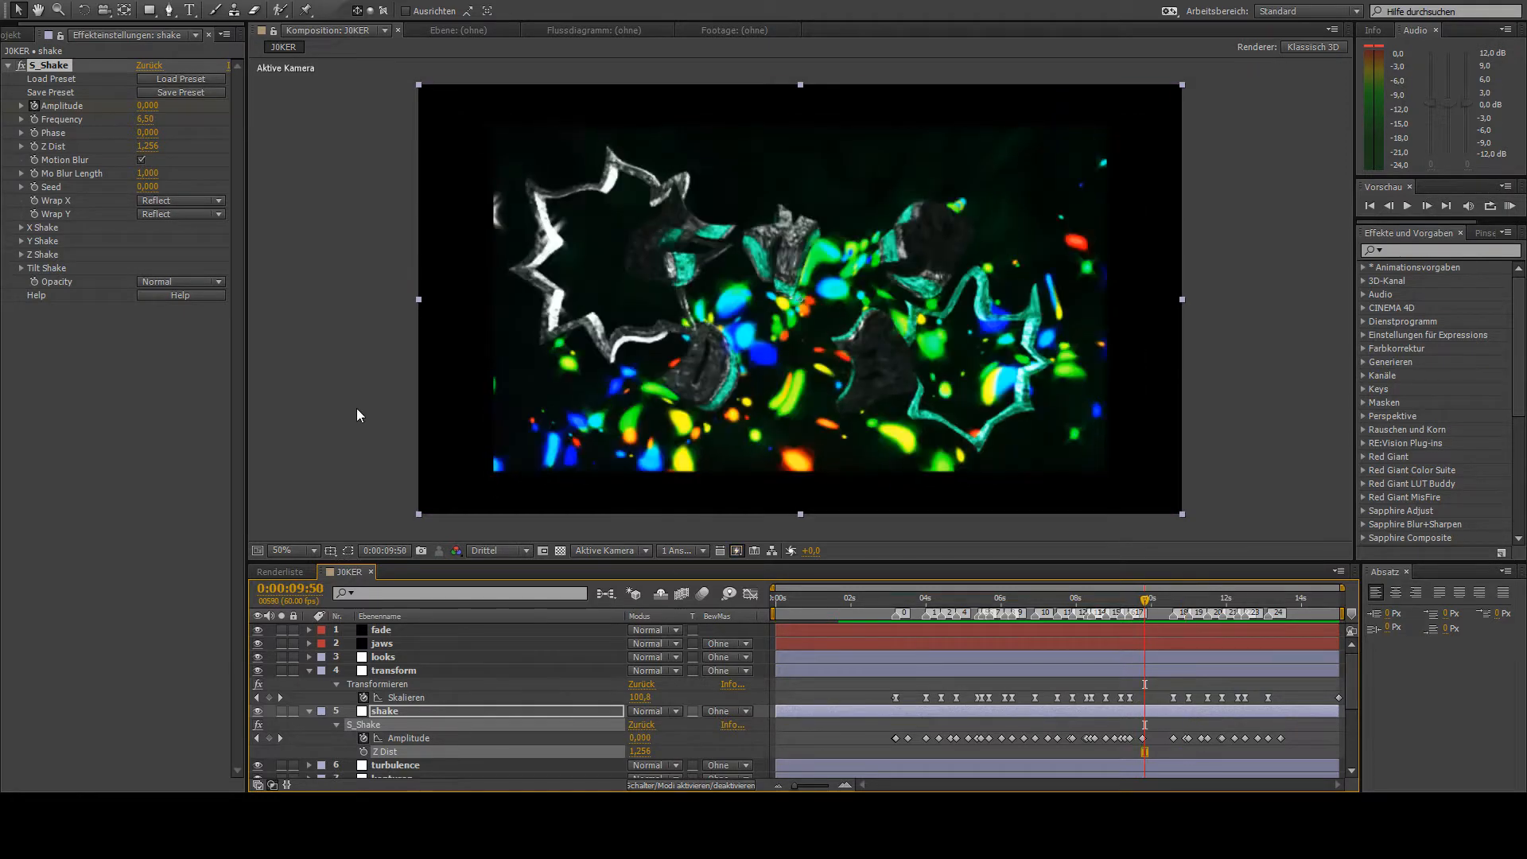
pyautogui.click(148, 146)
pyautogui.write('1')
pyautogui.press('Return')
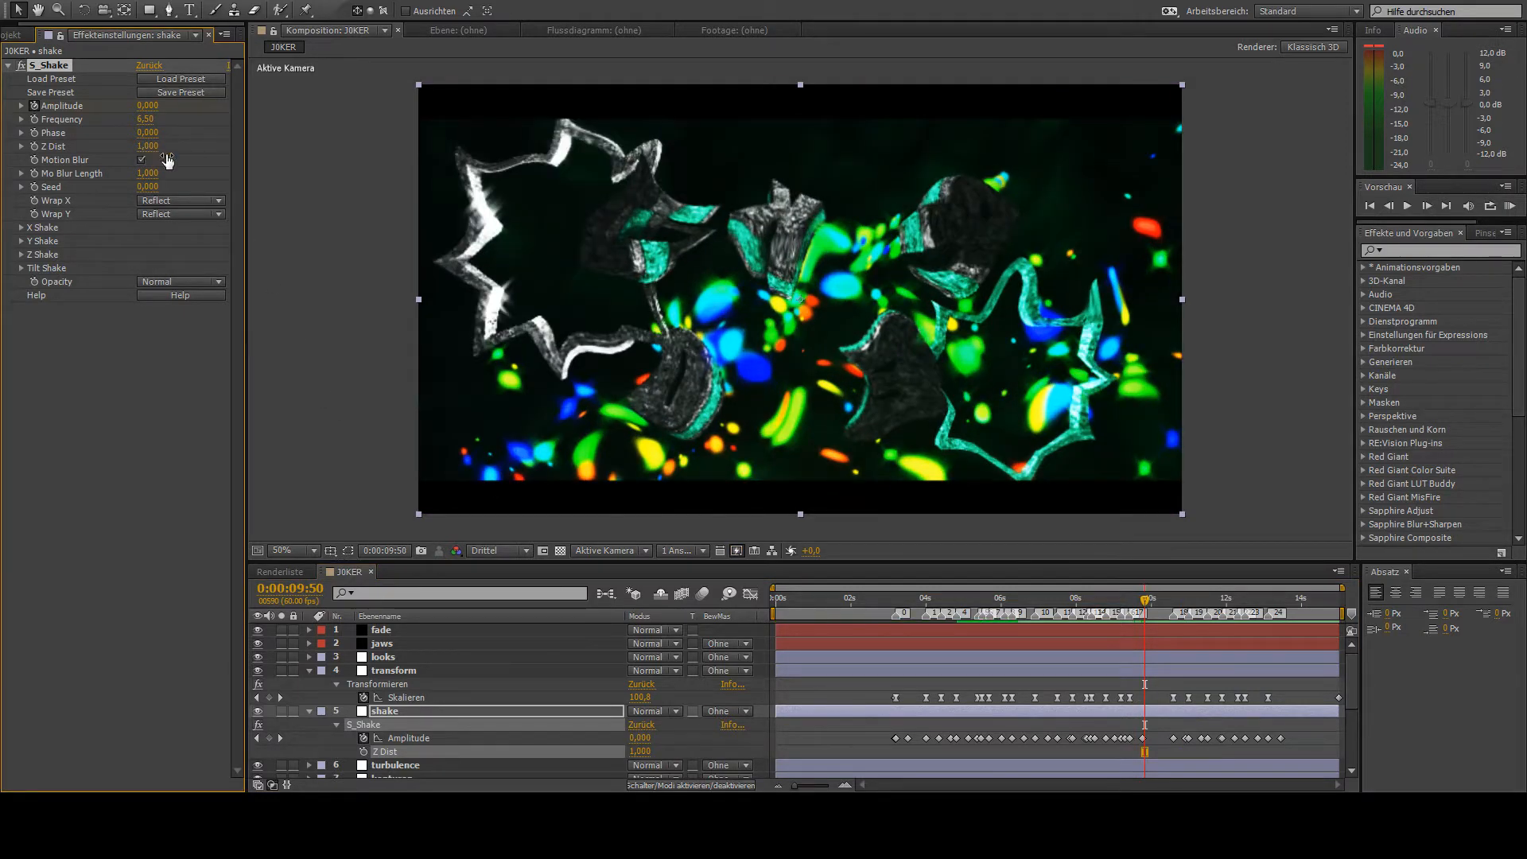
# - Go to 0:00:03:07 and collapse the properties of the shake and transform layers
pyautogui.moveTo(833, 606); pyautogui.dragTo(895, 606)
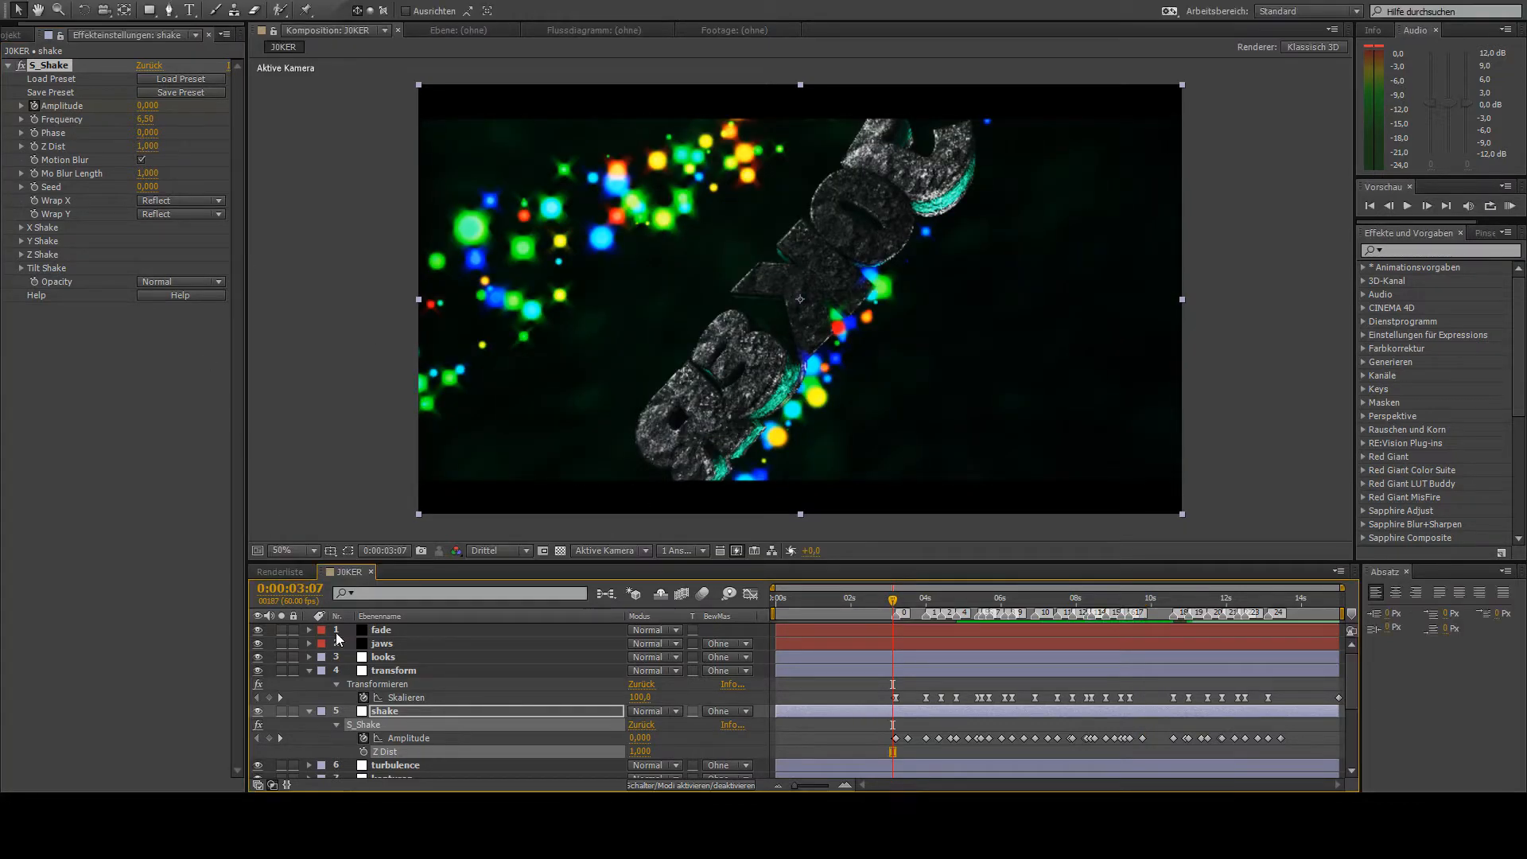
pyautogui.scroll(-1, 366, 717)
pyautogui.click(308, 671)
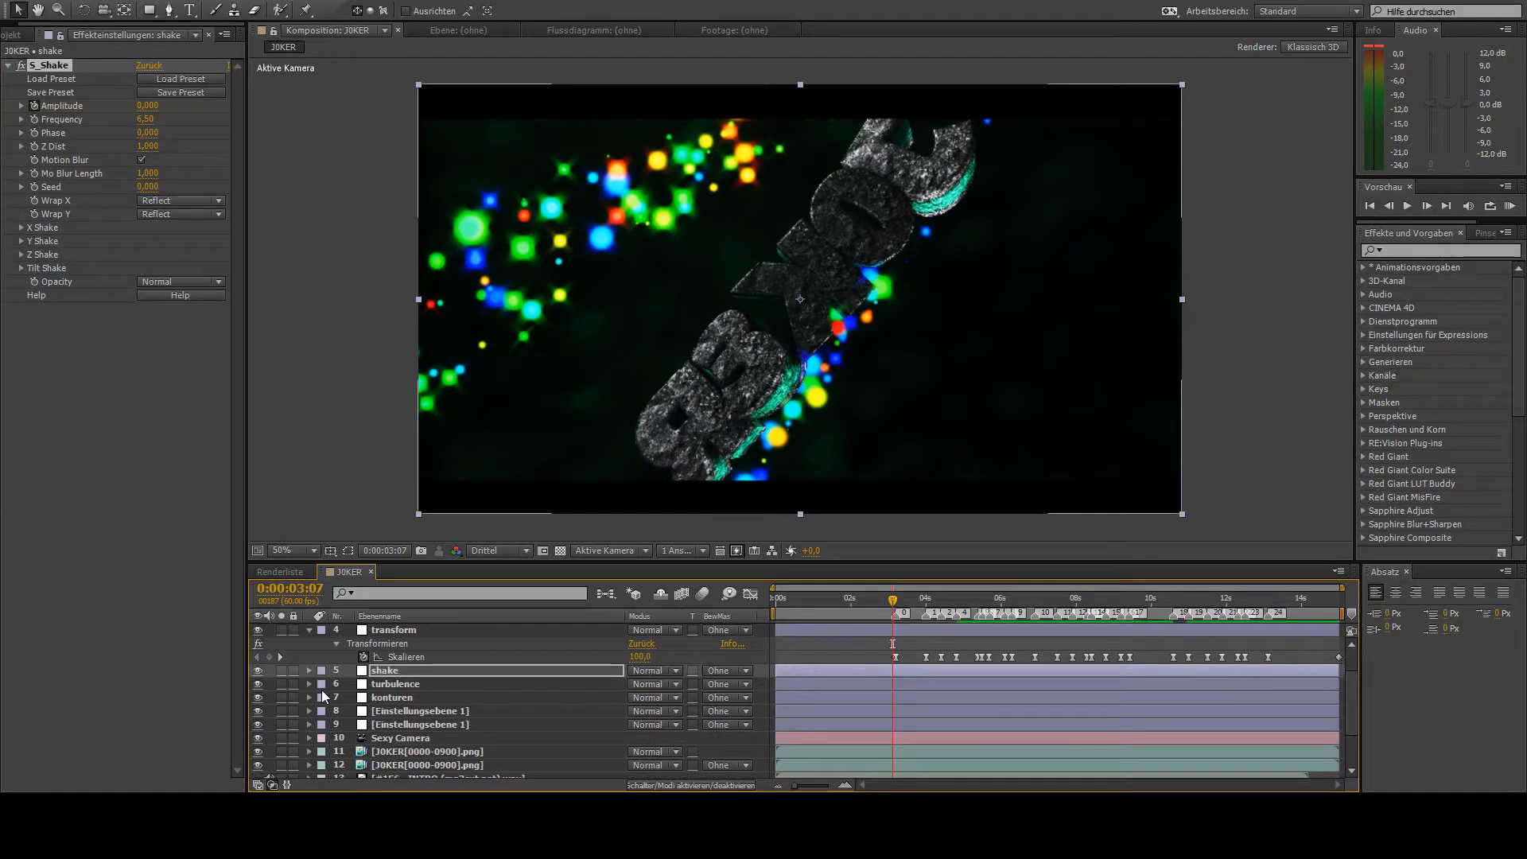
pyautogui.click(310, 632)
pyautogui.scroll(-1, 390, 761)
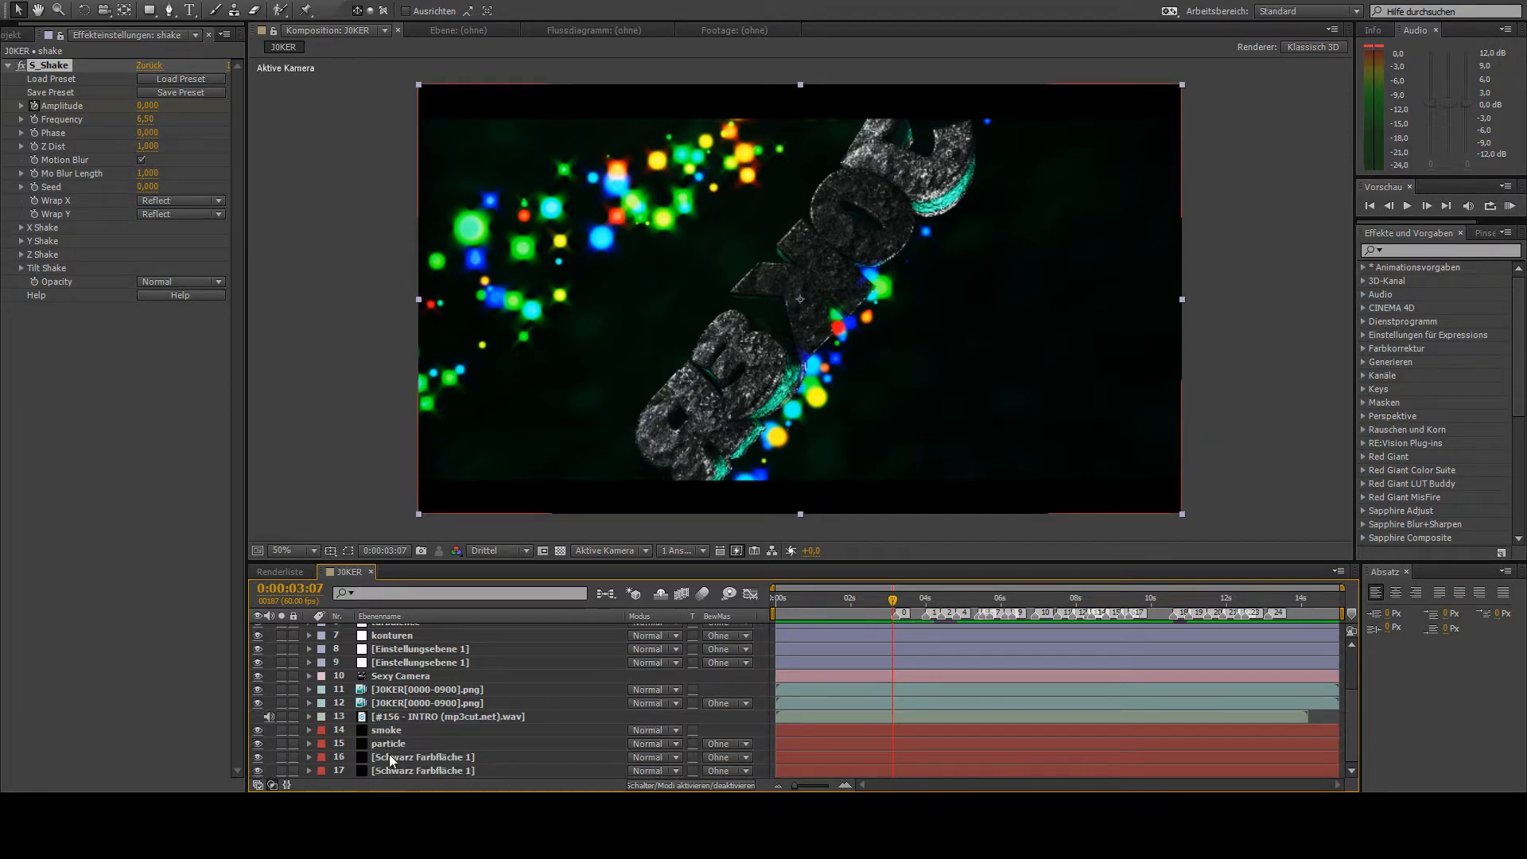
# - Set the Particles/sec of the particle layer's Particular emitter to 90
pyautogui.click(398, 746)
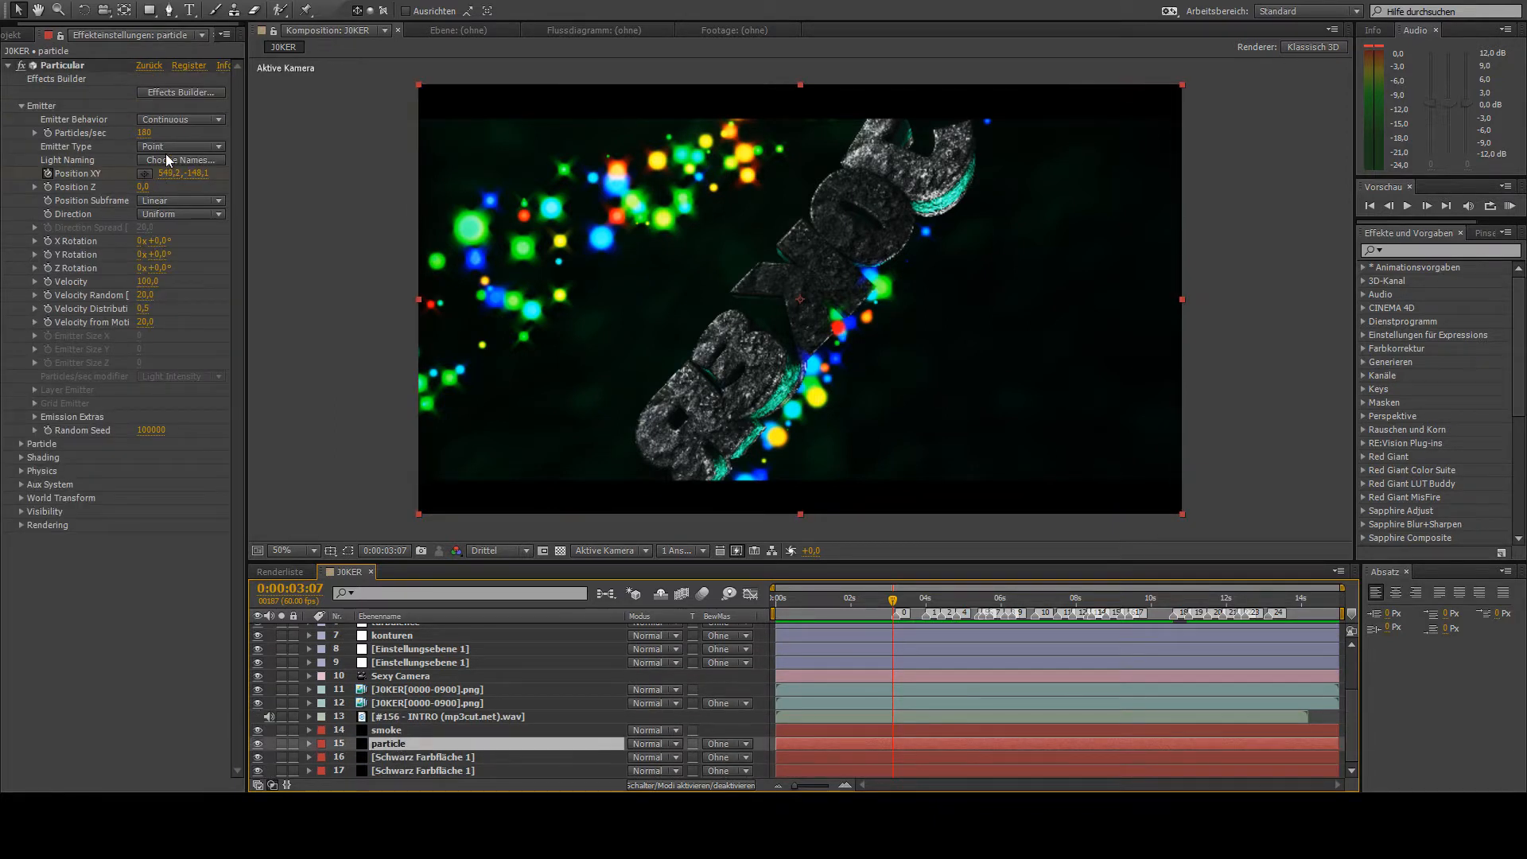
pyautogui.click(141, 133)
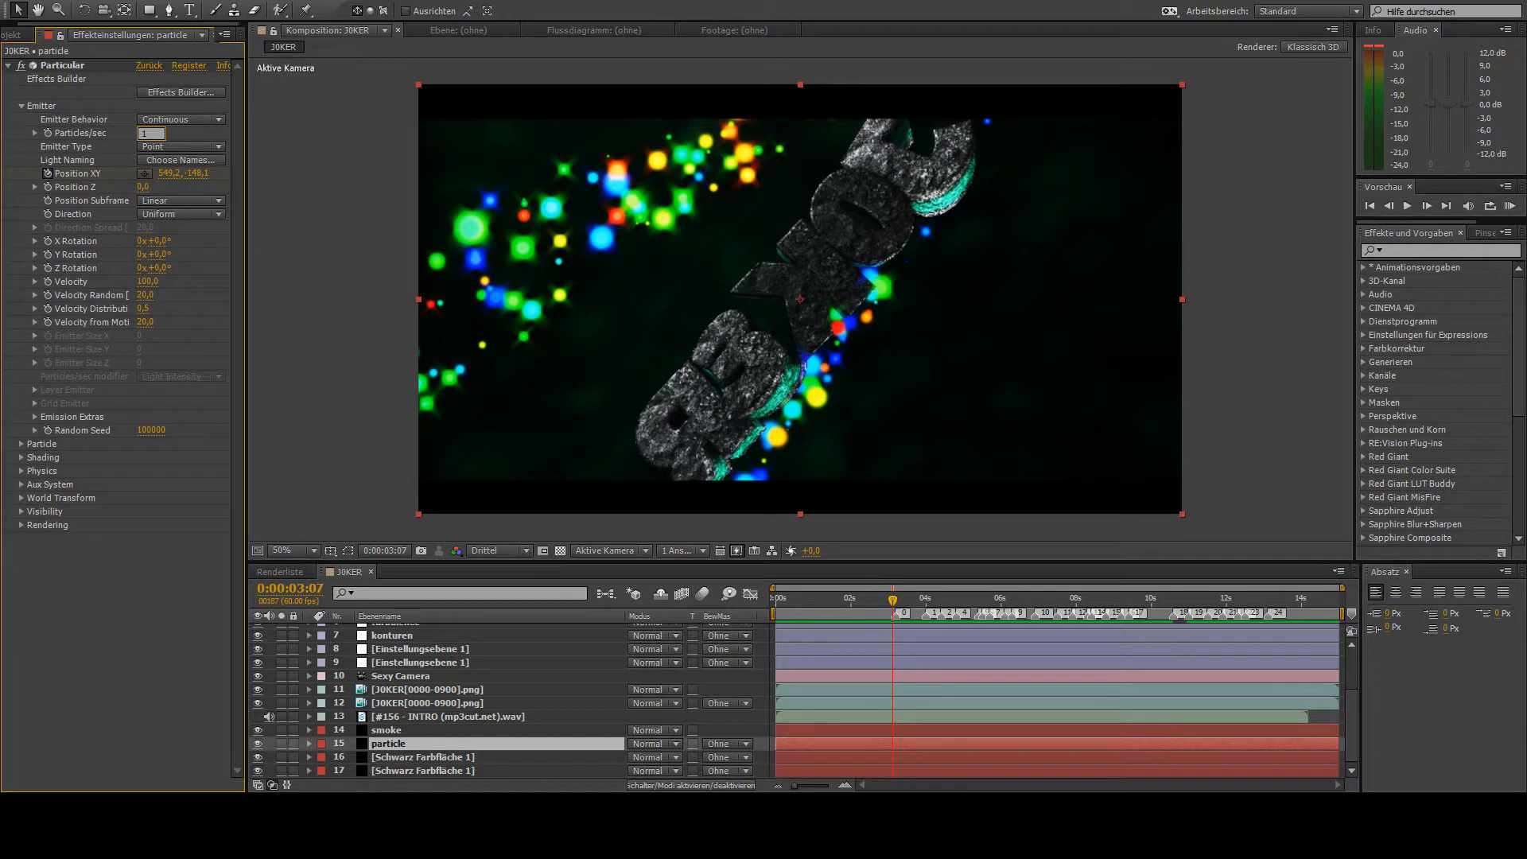
pyautogui.write('0')
pyautogui.press('Return')
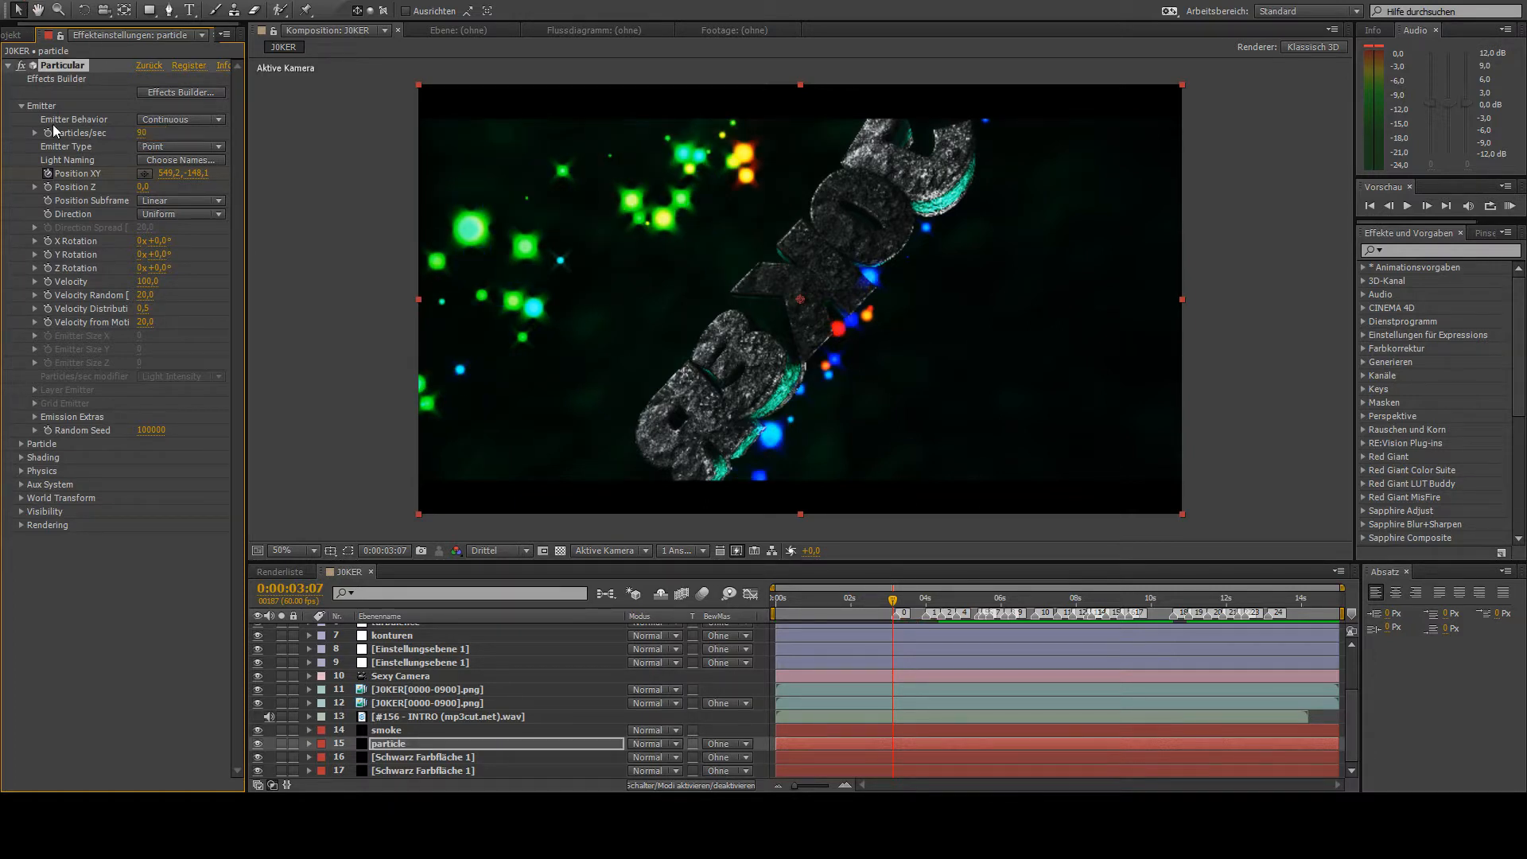
# - Rename the adjustment layer directly below konturen as optical flare
pyautogui.scroll(1, 407, 720)
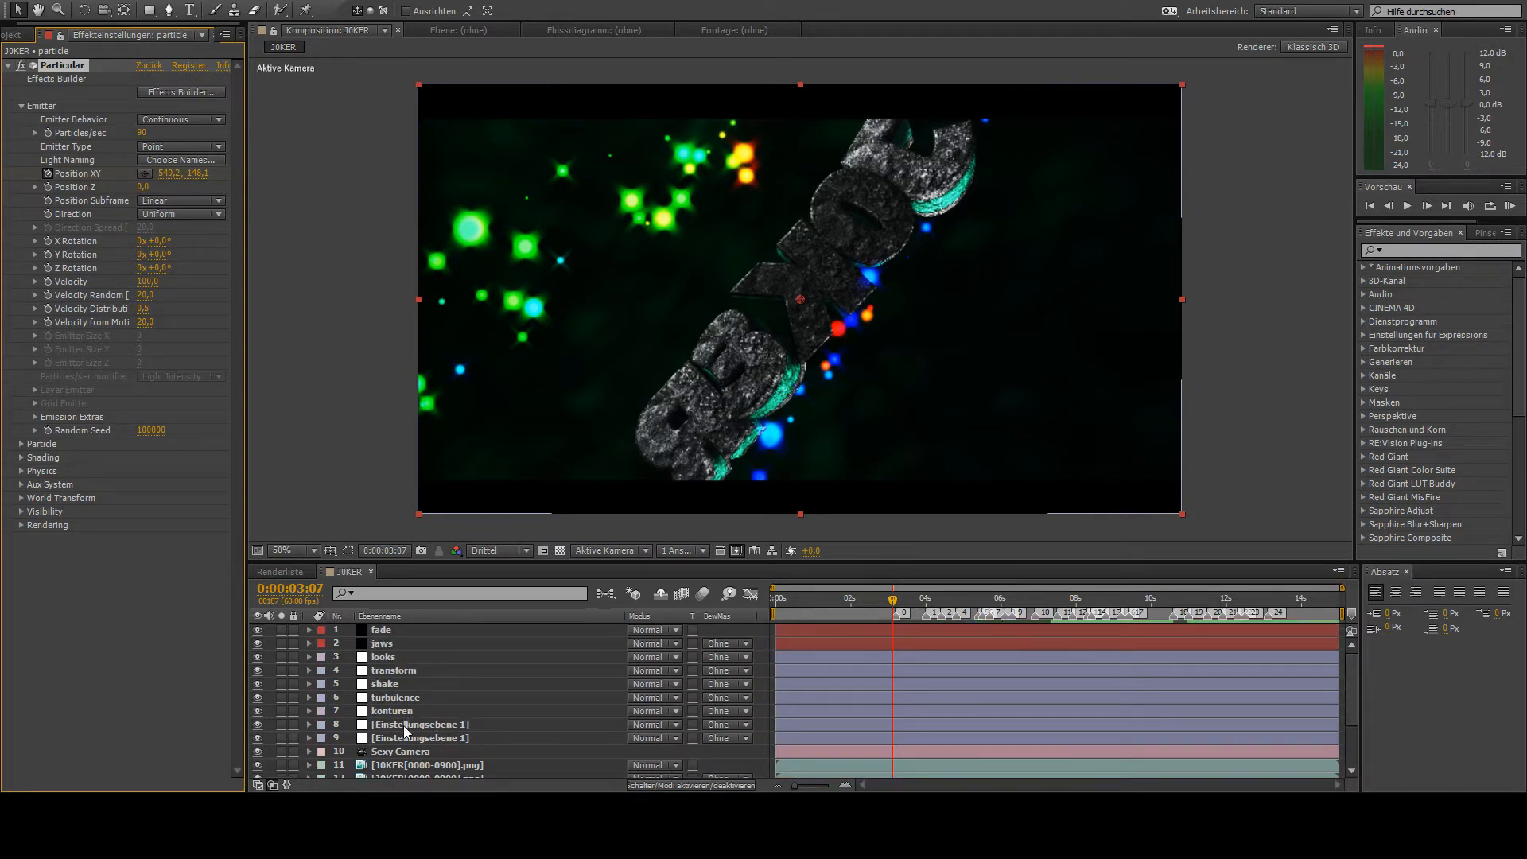
pyautogui.click(404, 727)
pyautogui.press('Return')
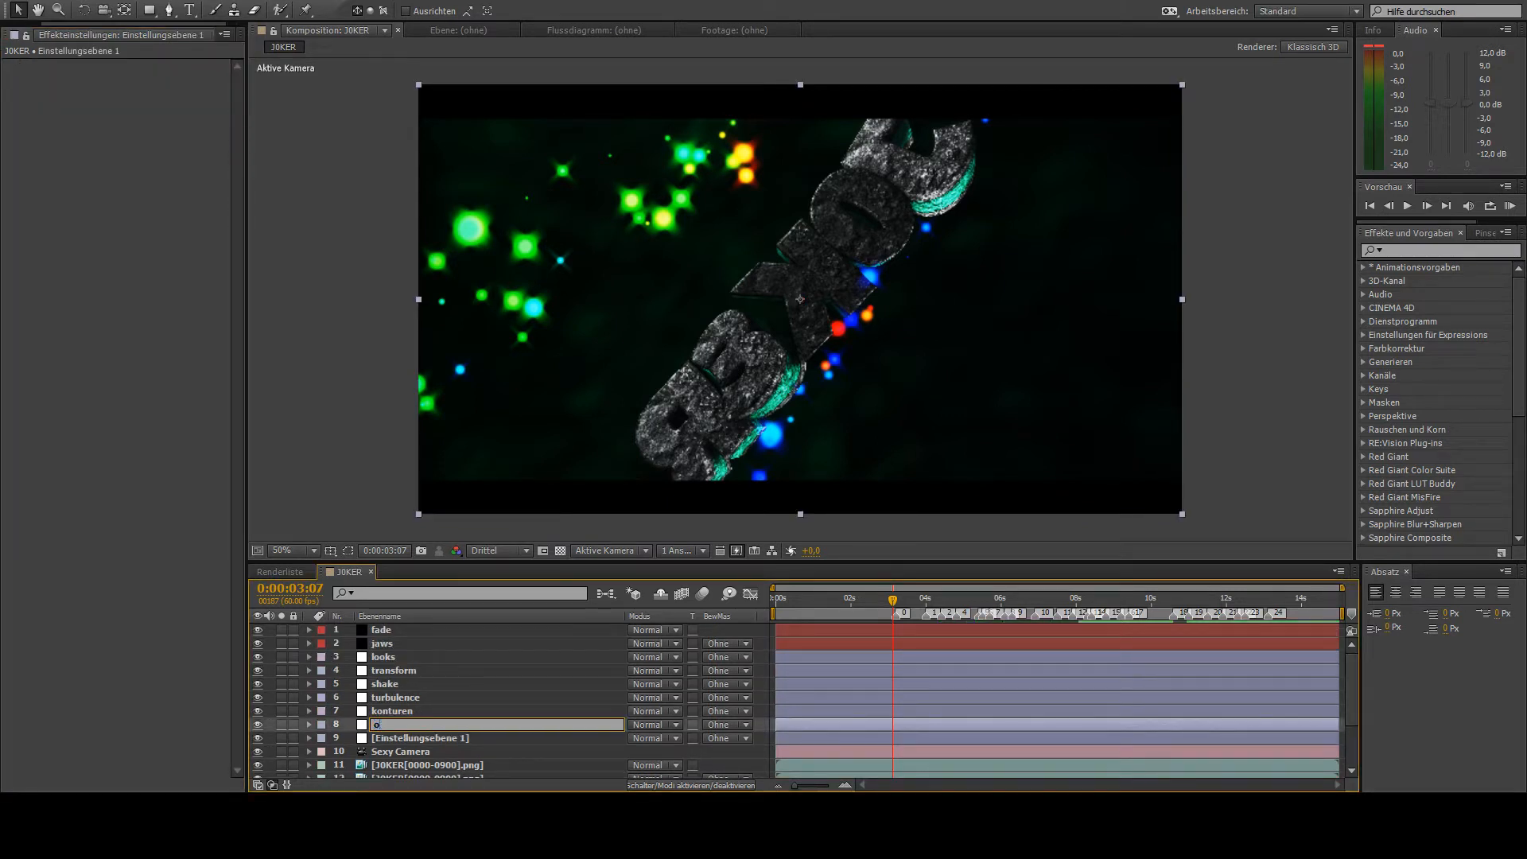
pyautogui.write('optical flare')
pyautogui.press('Return')
# - Apply the Optical Flares effect to the optical flare layer and set its Render Mode to Over Original
pyautogui.click(1433, 245)
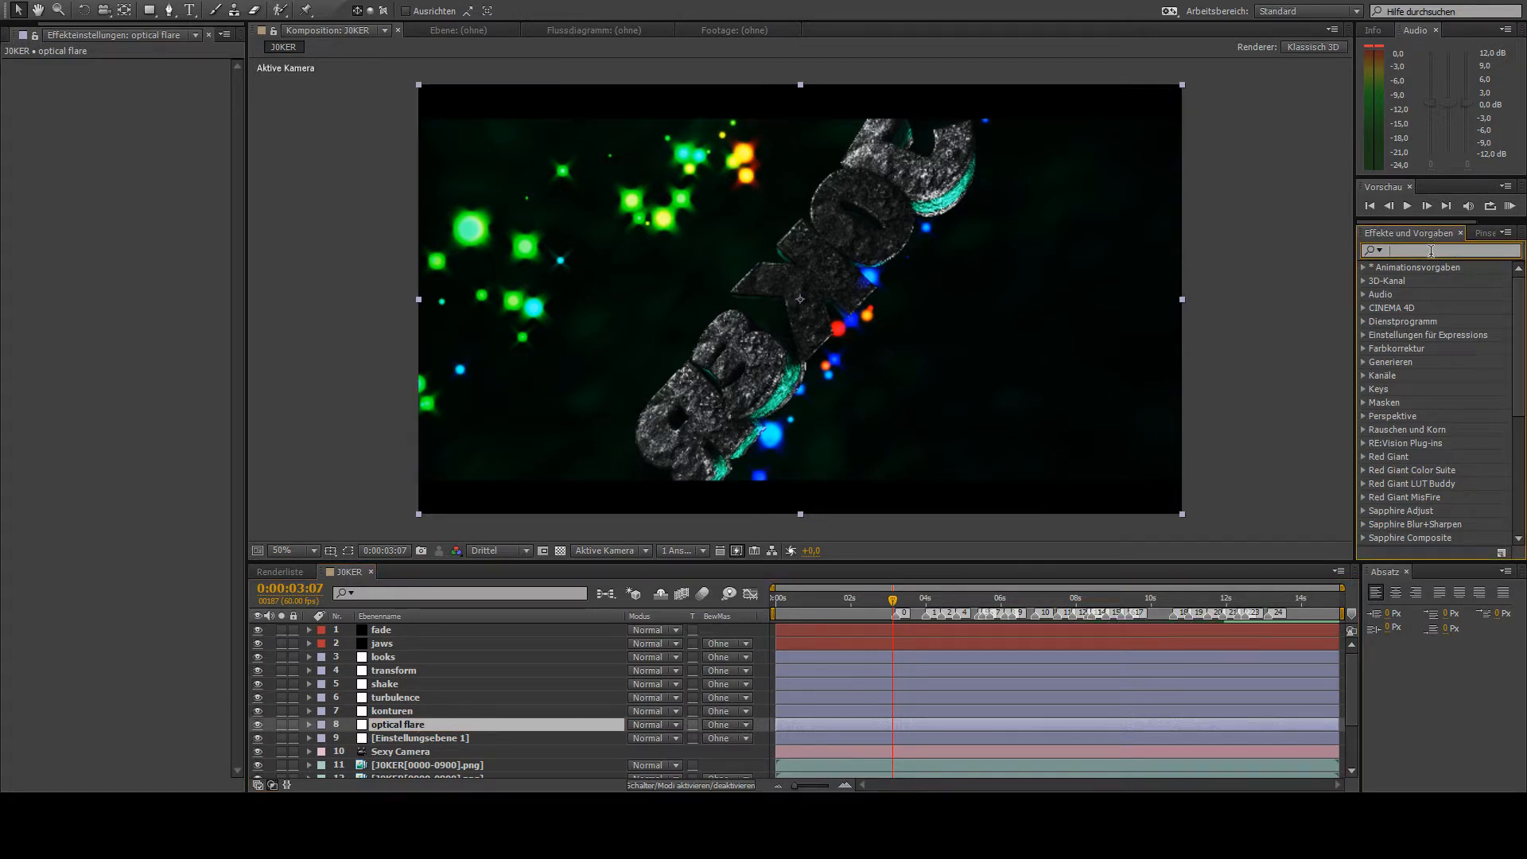
pyautogui.write('optical')
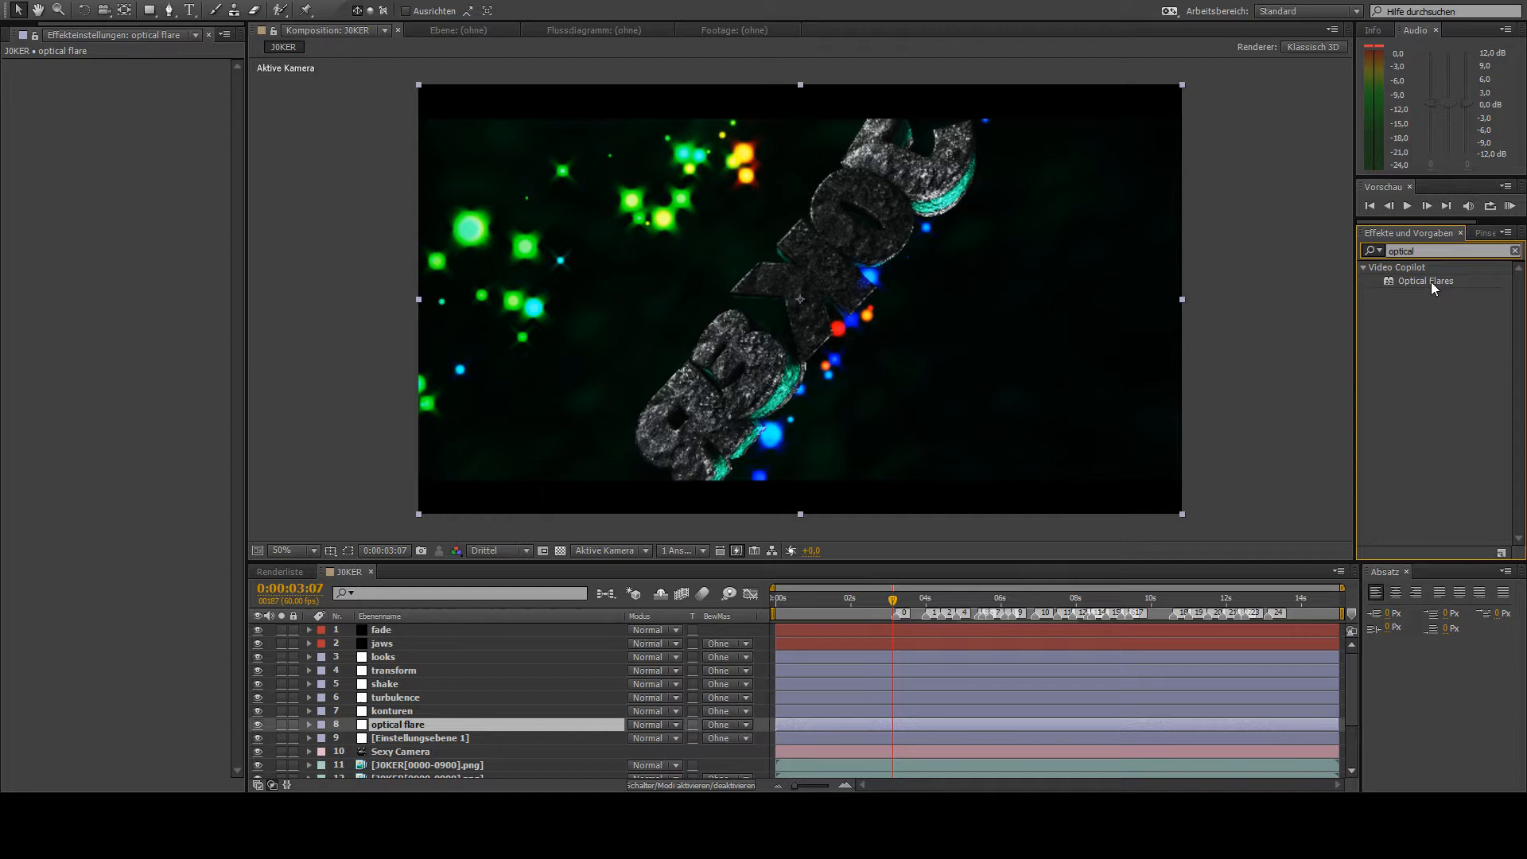
pyautogui.doubleClick(1426, 282)
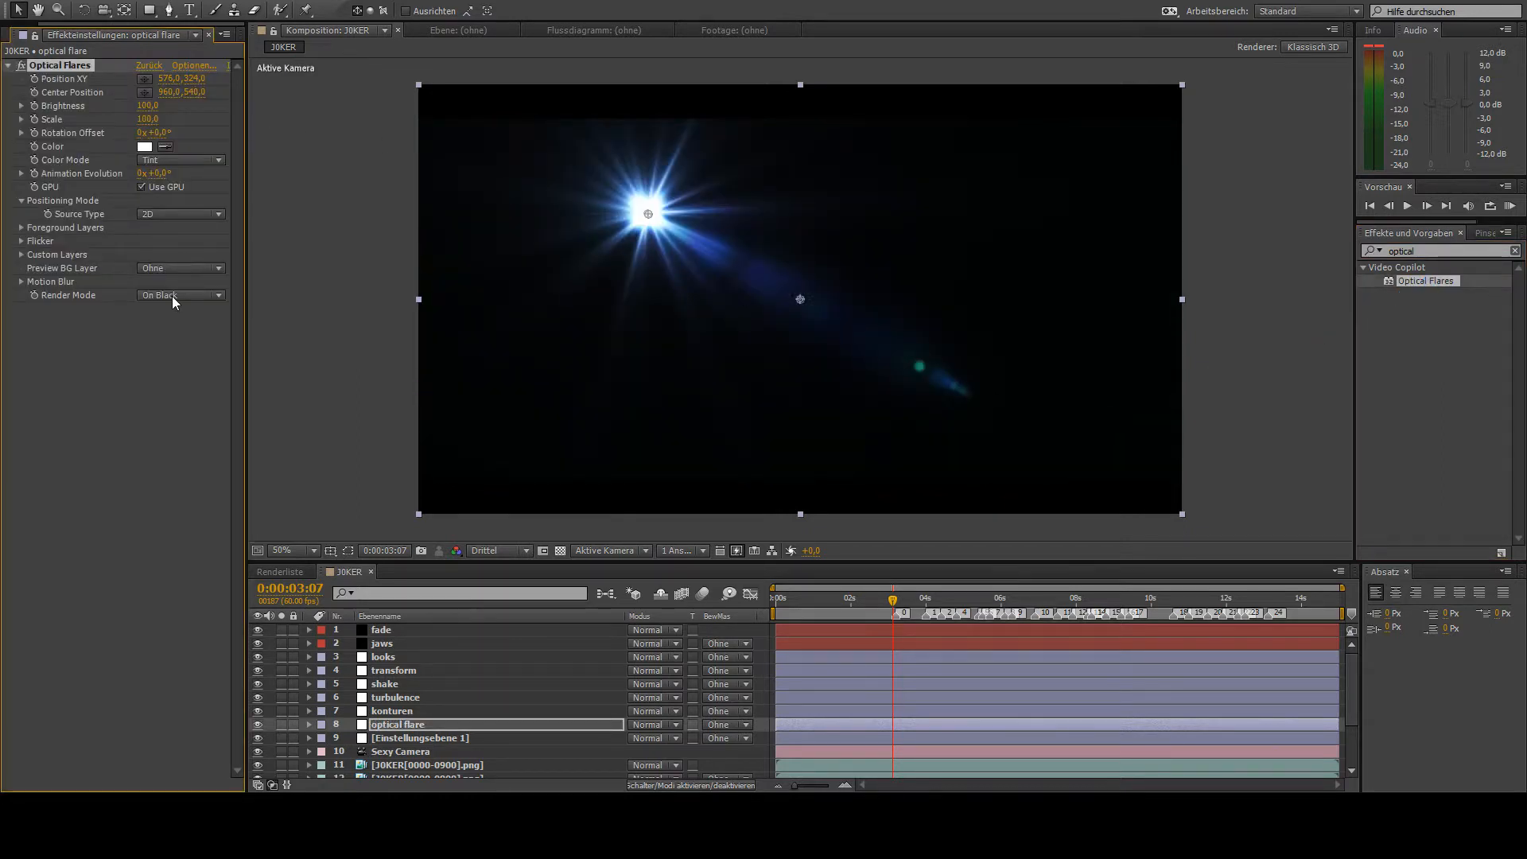
pyautogui.click(201, 348)
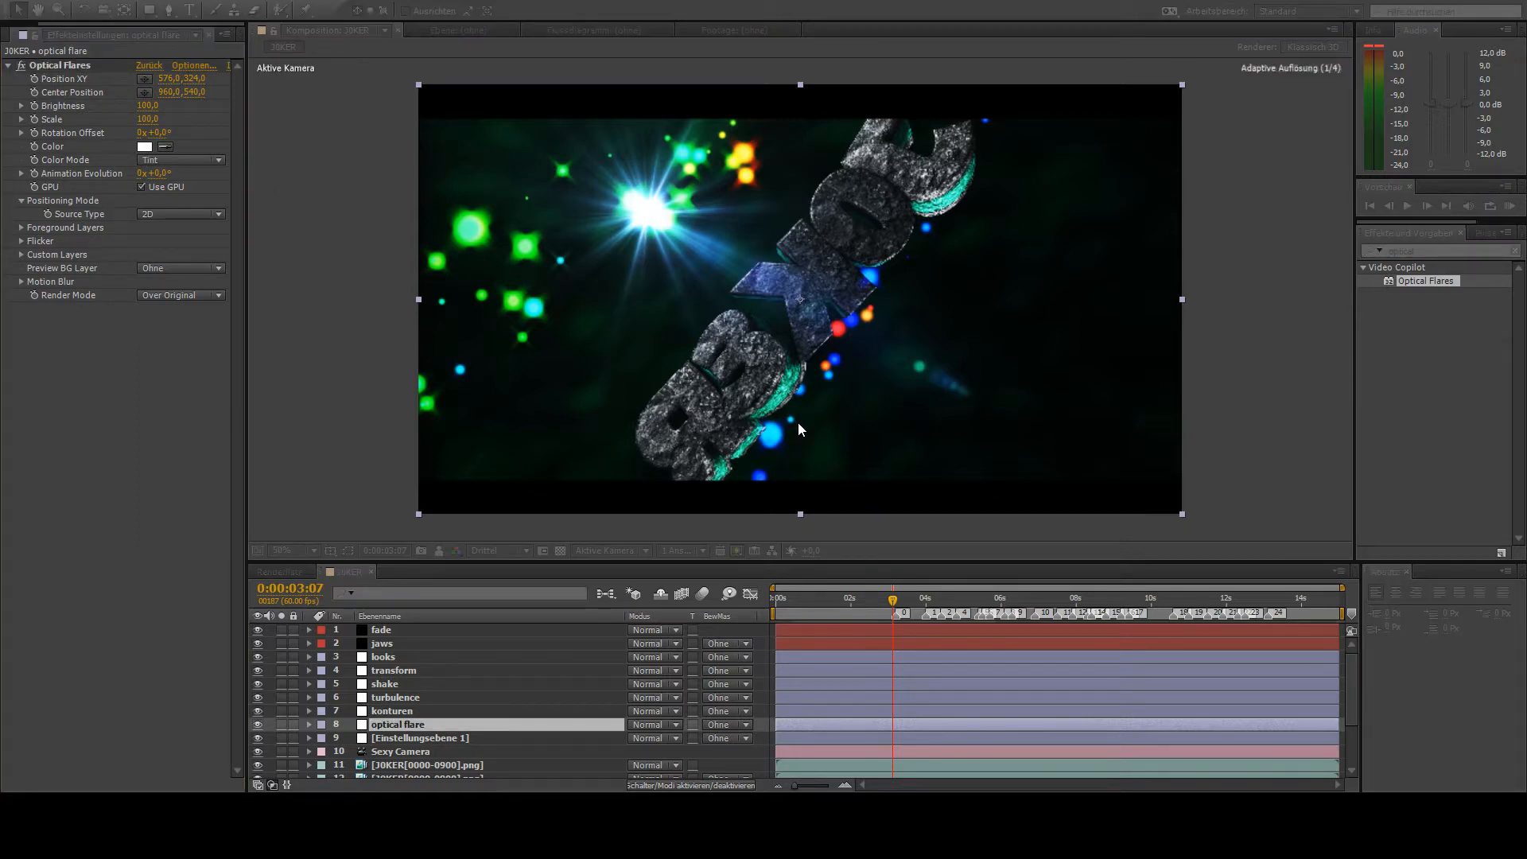
# - Choose a turquoise horizontal-streak flare and place it at 58, 164 near the frame's upper-left corner with Brightness 20
pyautogui.click(713, 328)
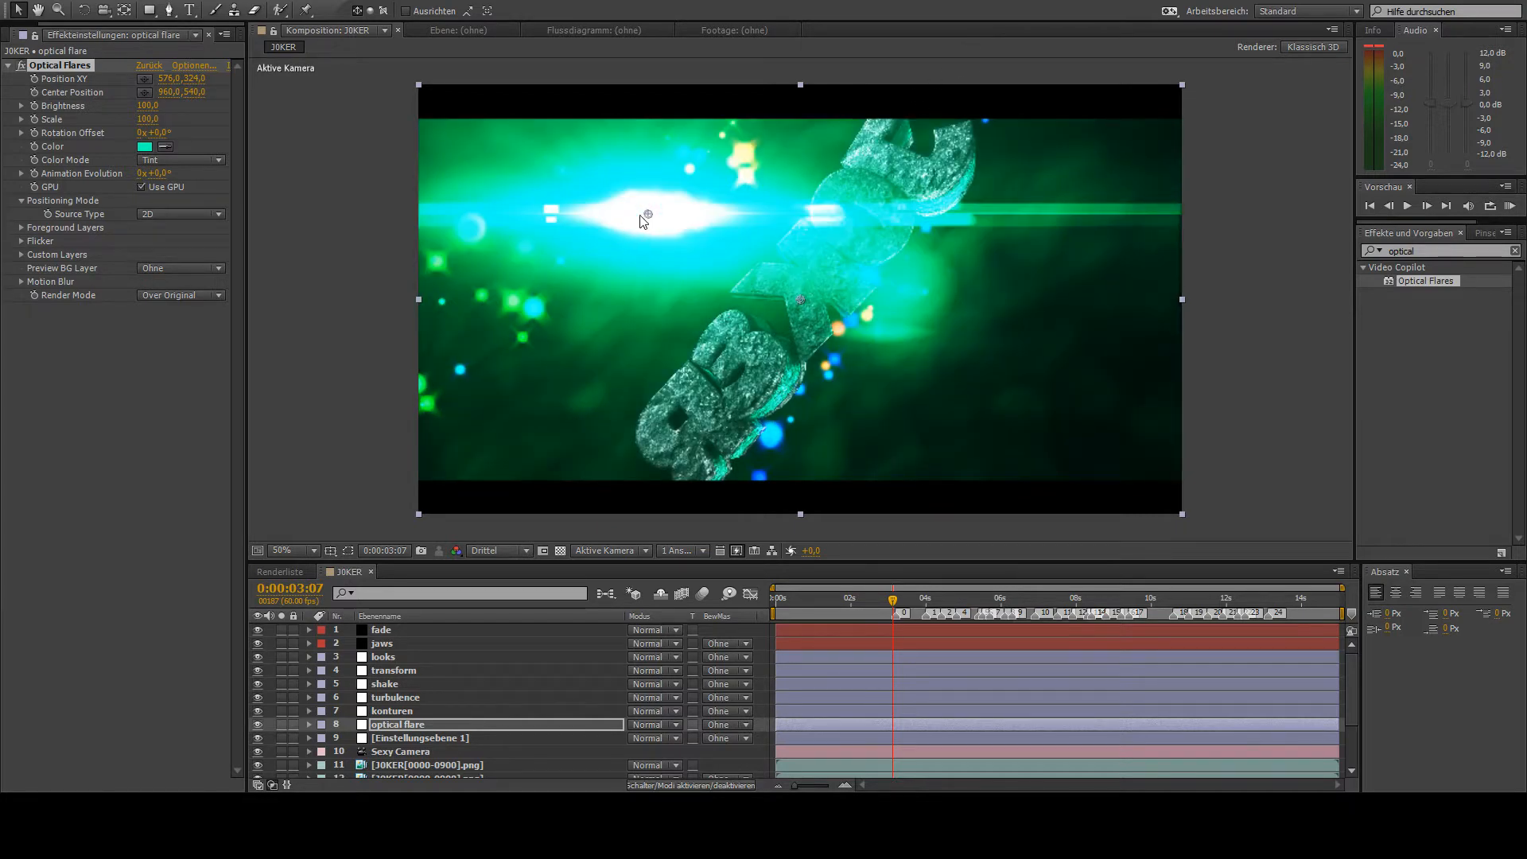
pyautogui.moveTo(646, 216); pyautogui.dragTo(445, 152)
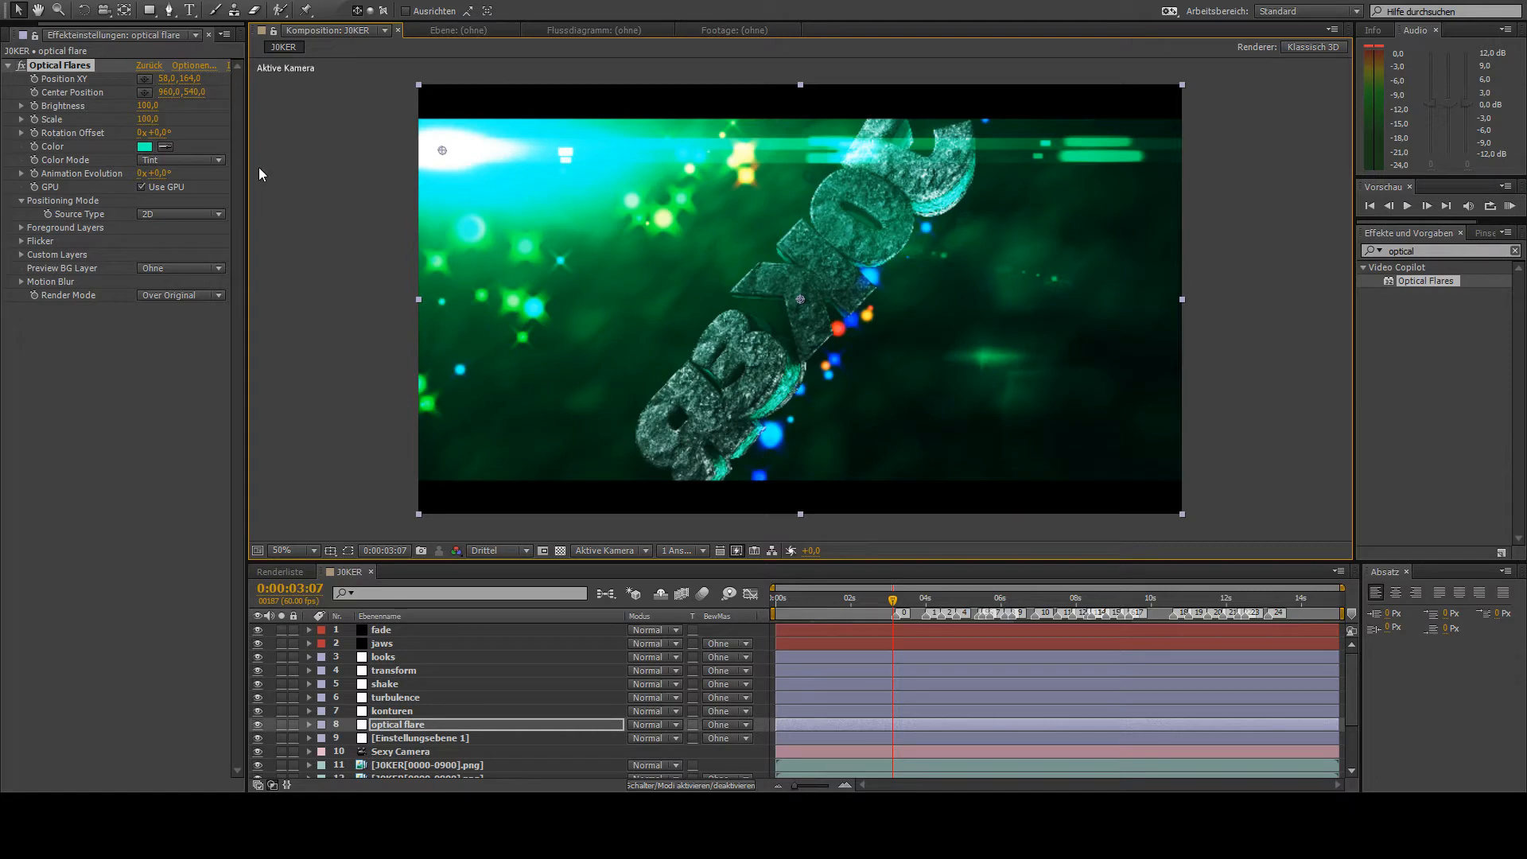
pyautogui.moveTo(153, 109); pyautogui.dragTo(144, 121)
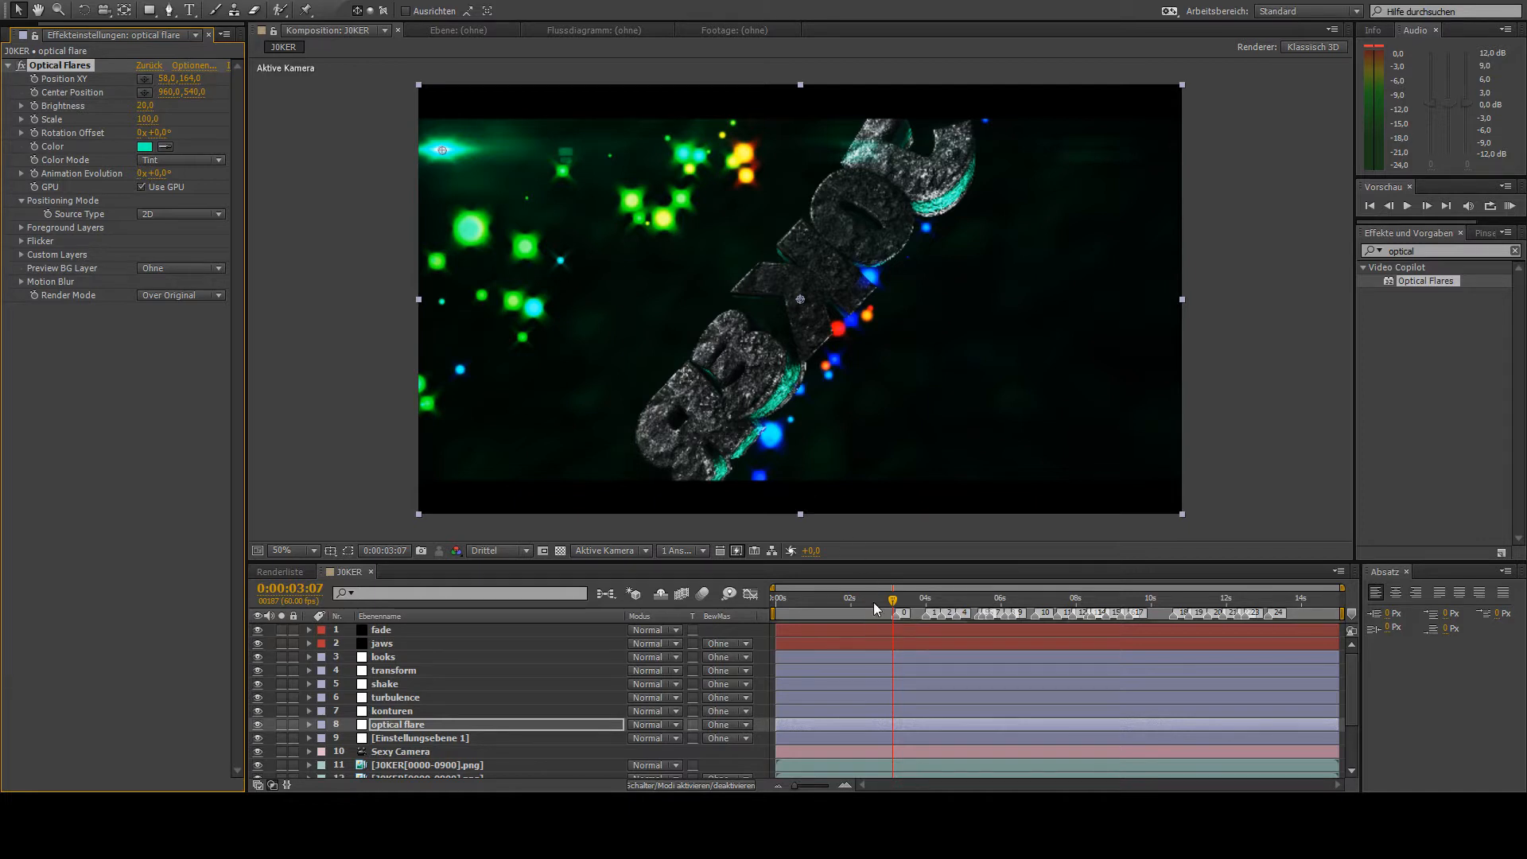
# - Set the preview resolution to Viertel and add a starting keyframe for the flare's Brightness of 20 at 0:00:03:11
pyautogui.click(494, 553)
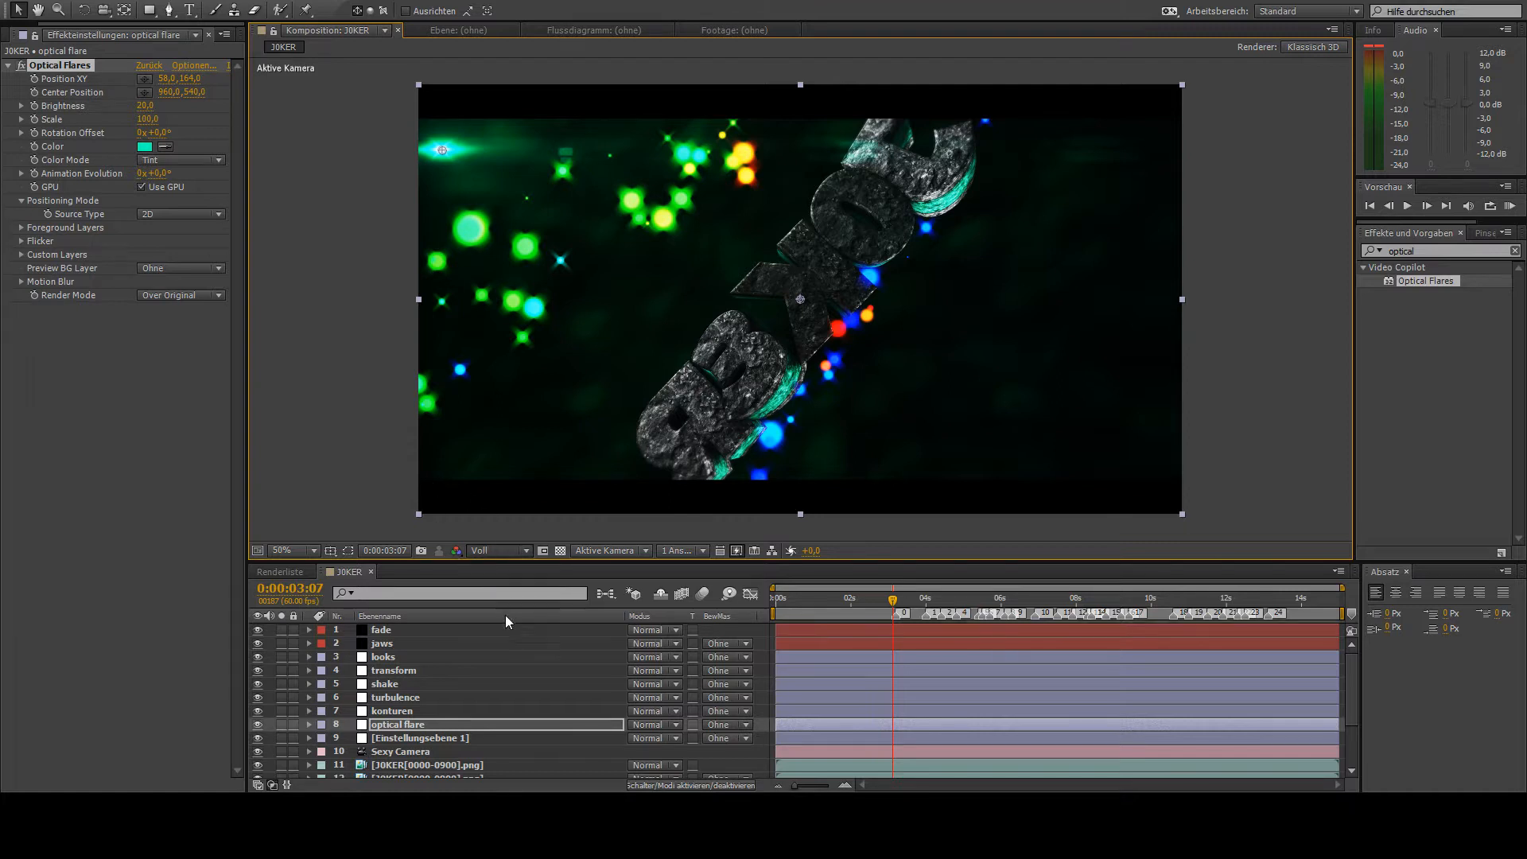
pyautogui.hotkey('ctrl', 'alt', 'shift', 'j')
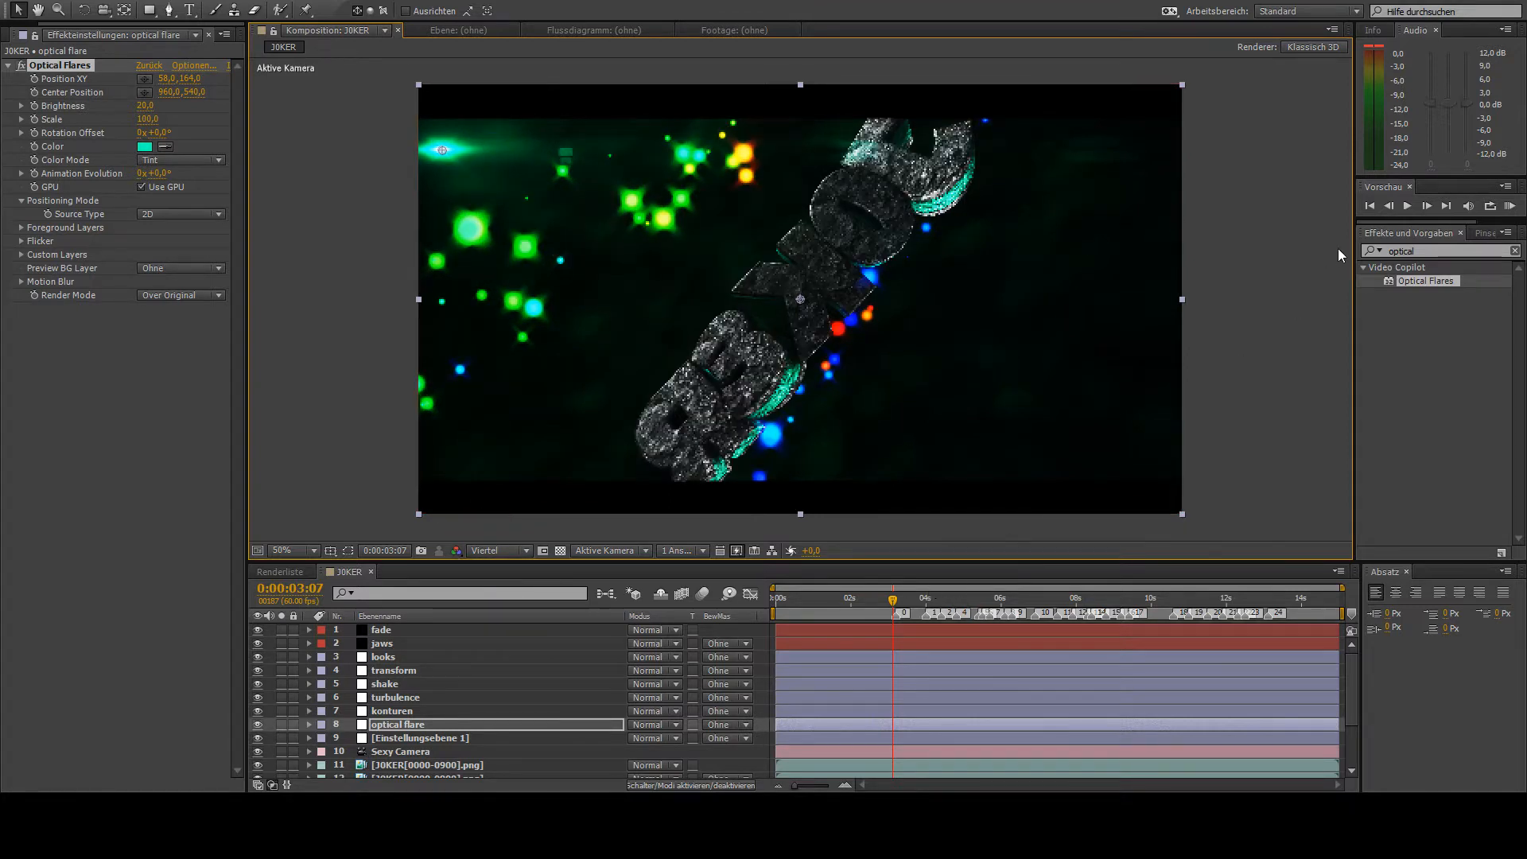
pyautogui.click(1426, 207)
pyautogui.click(1425, 207)
pyautogui.click(1426, 207)
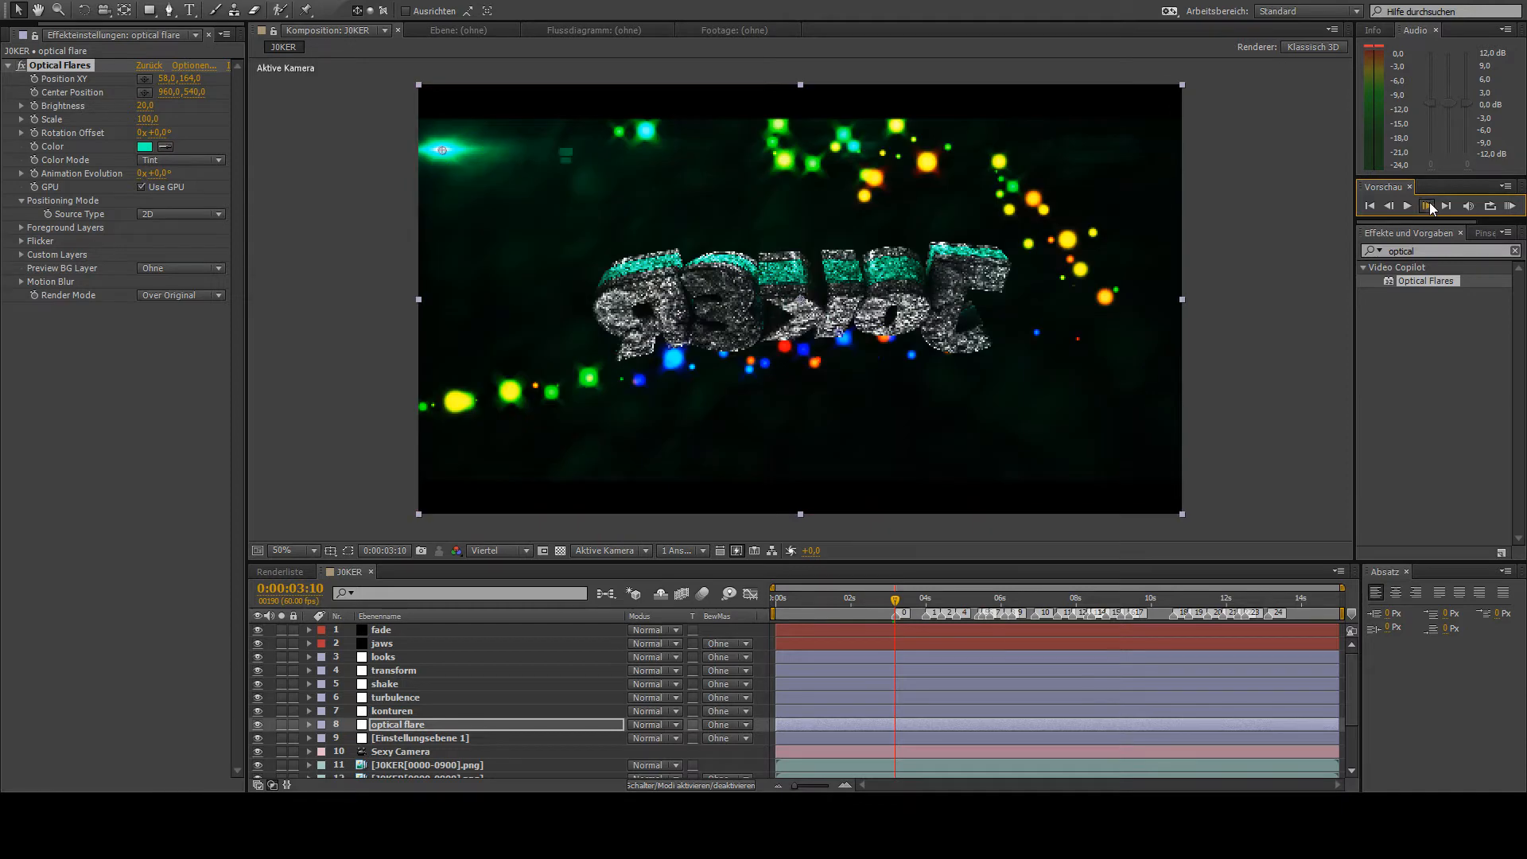
pyautogui.click(1425, 207)
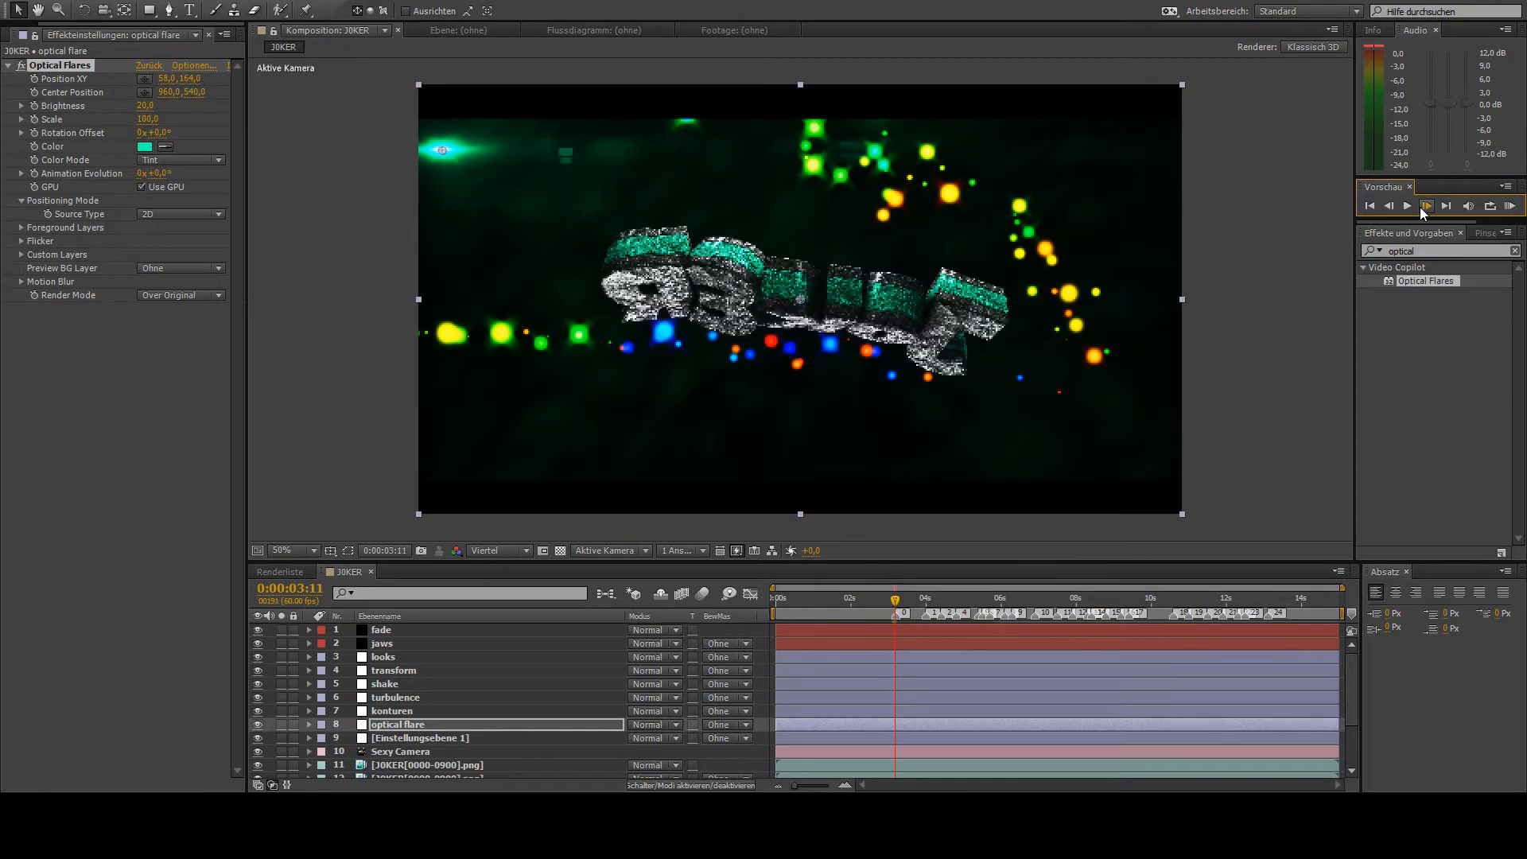
pyautogui.click(33, 116)
# - Keyframe the flare's Brightness at 240 at 0:00:03:12 and at 20 at 0:00:03:23, and reveal the keyframes
pyautogui.click(1426, 206)
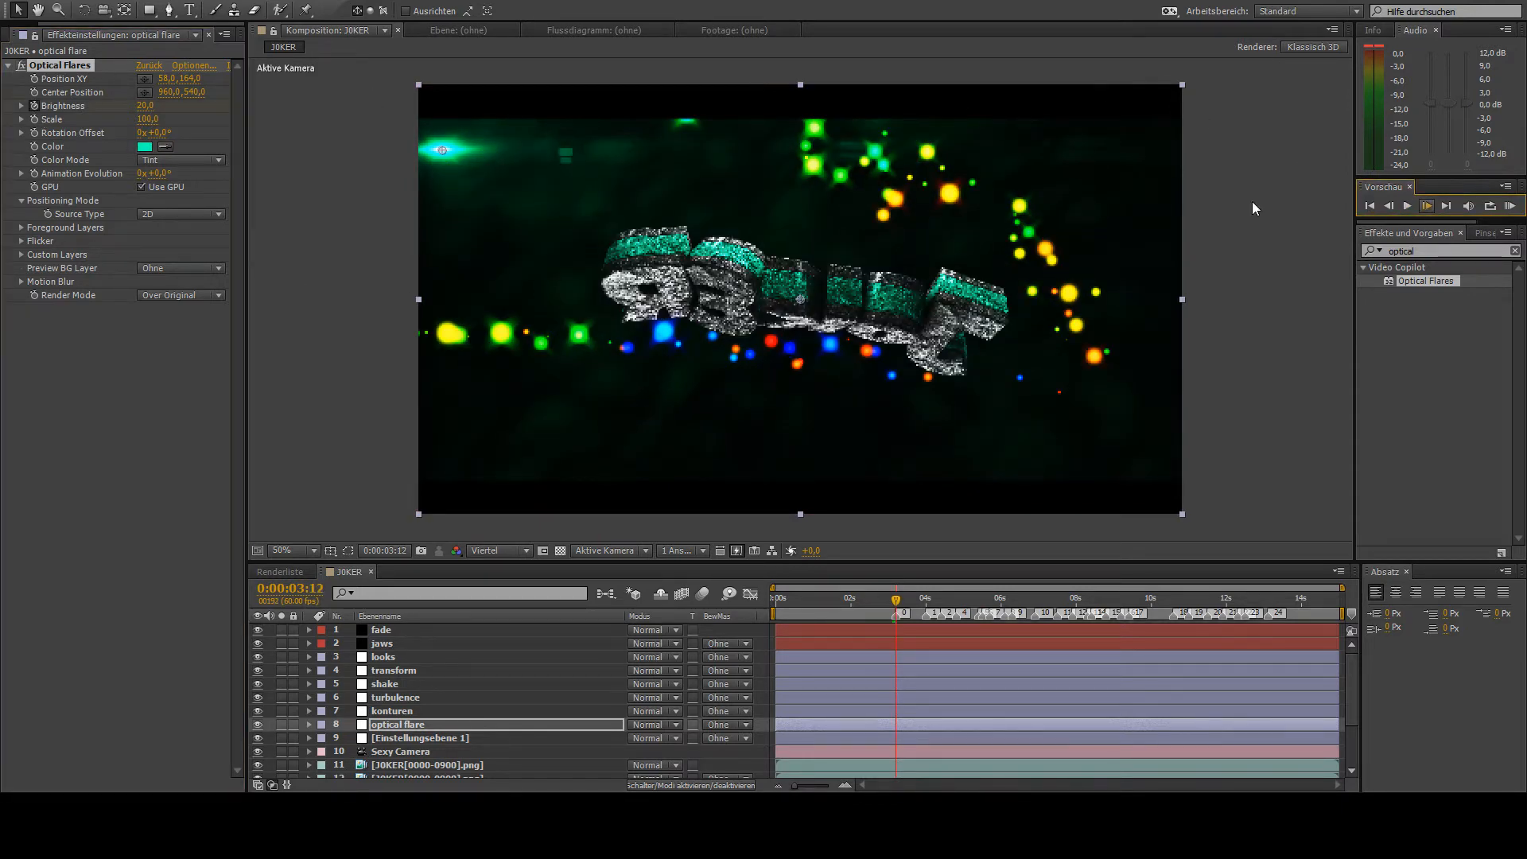
pyautogui.moveTo(146, 109); pyautogui.dragTo(158, 106)
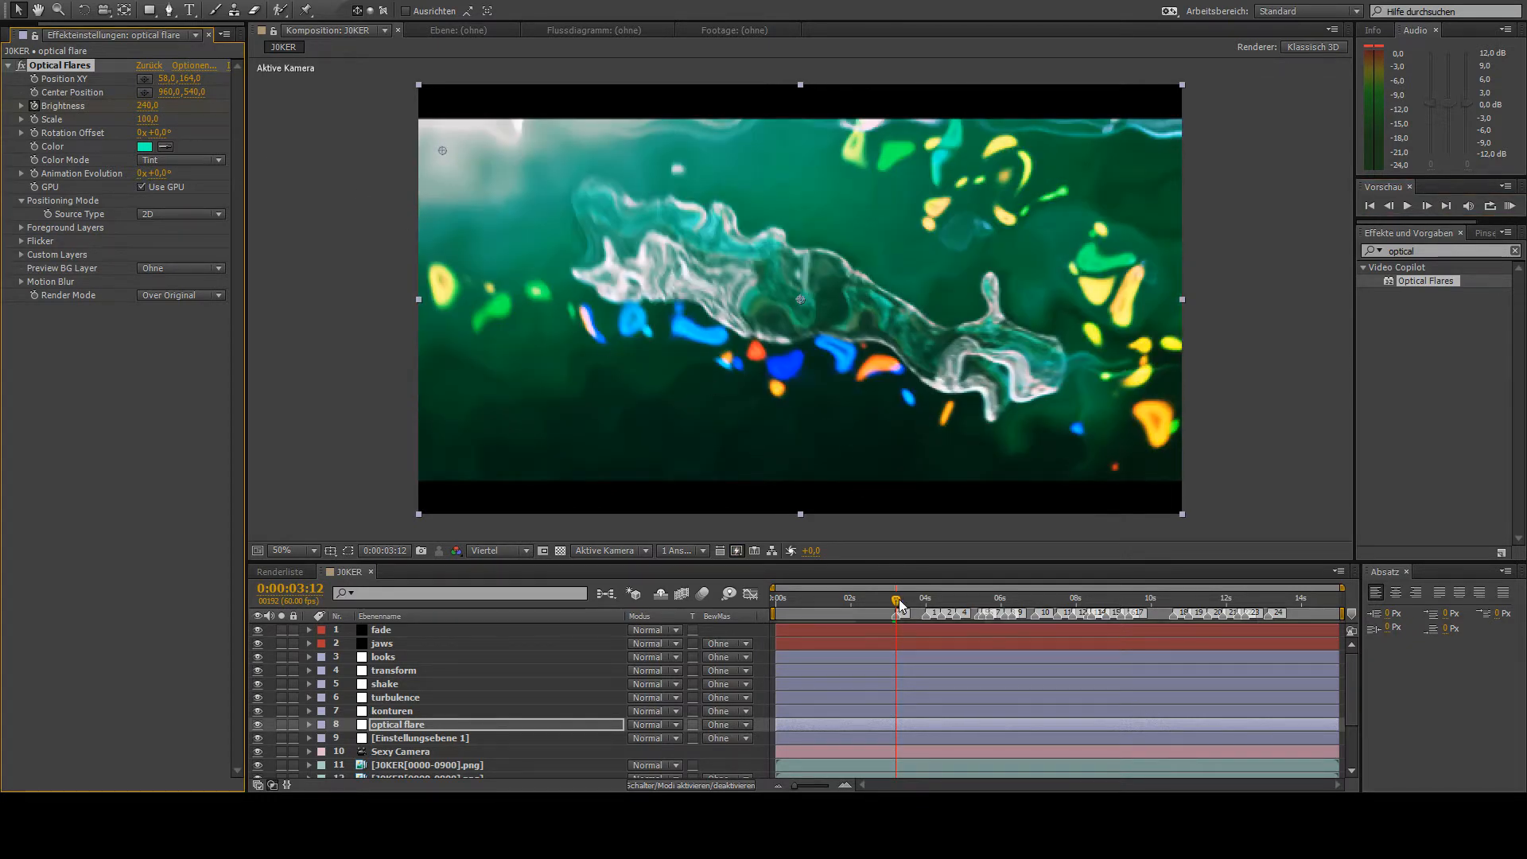
pyautogui.moveTo(900, 604); pyautogui.dragTo(904, 604)
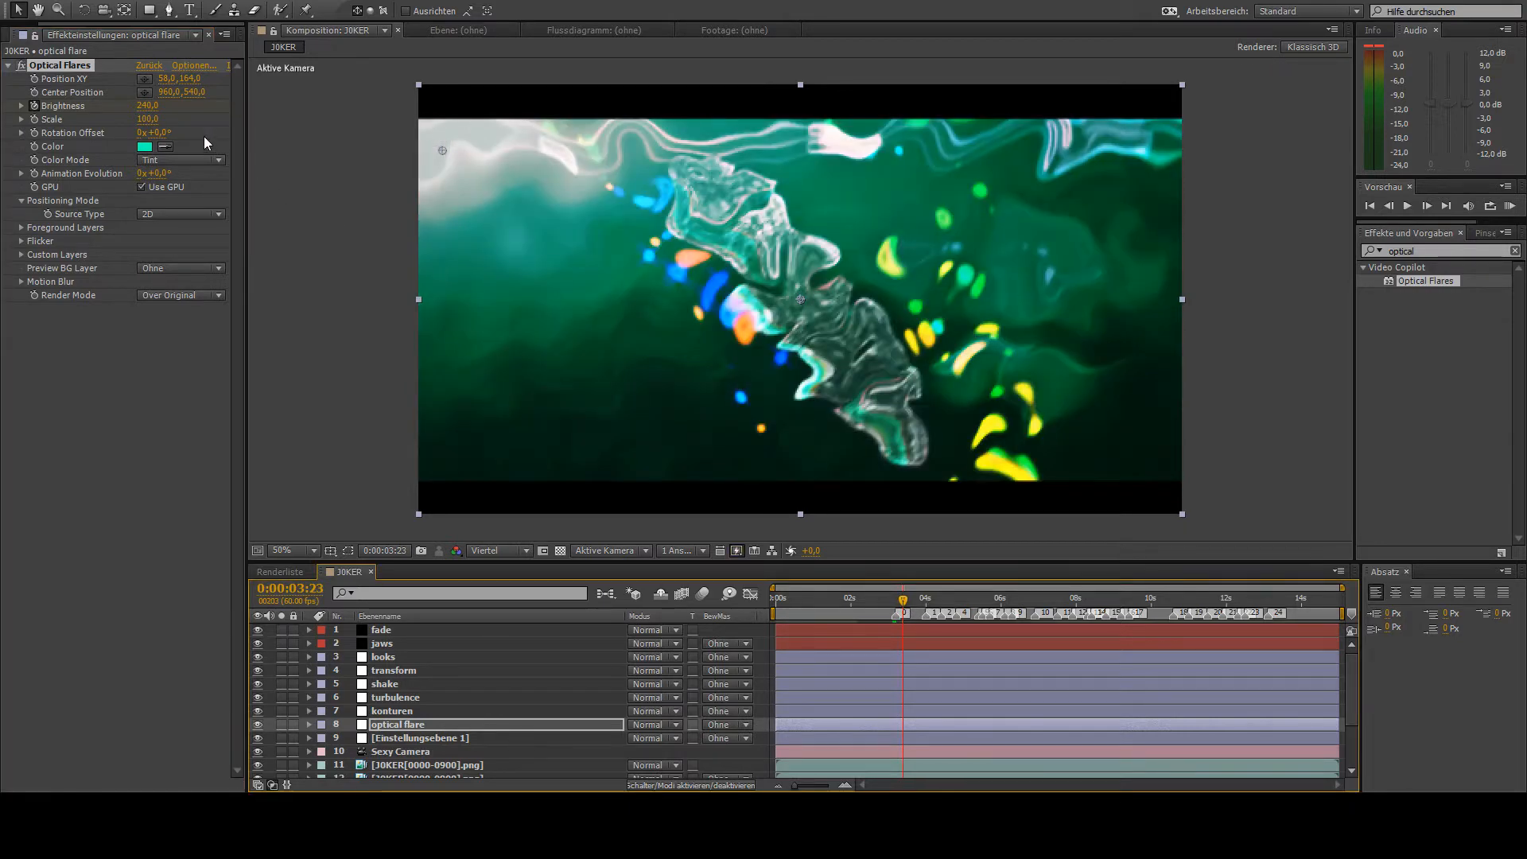
pyautogui.moveTo(140, 109); pyautogui.dragTo(144, 114)
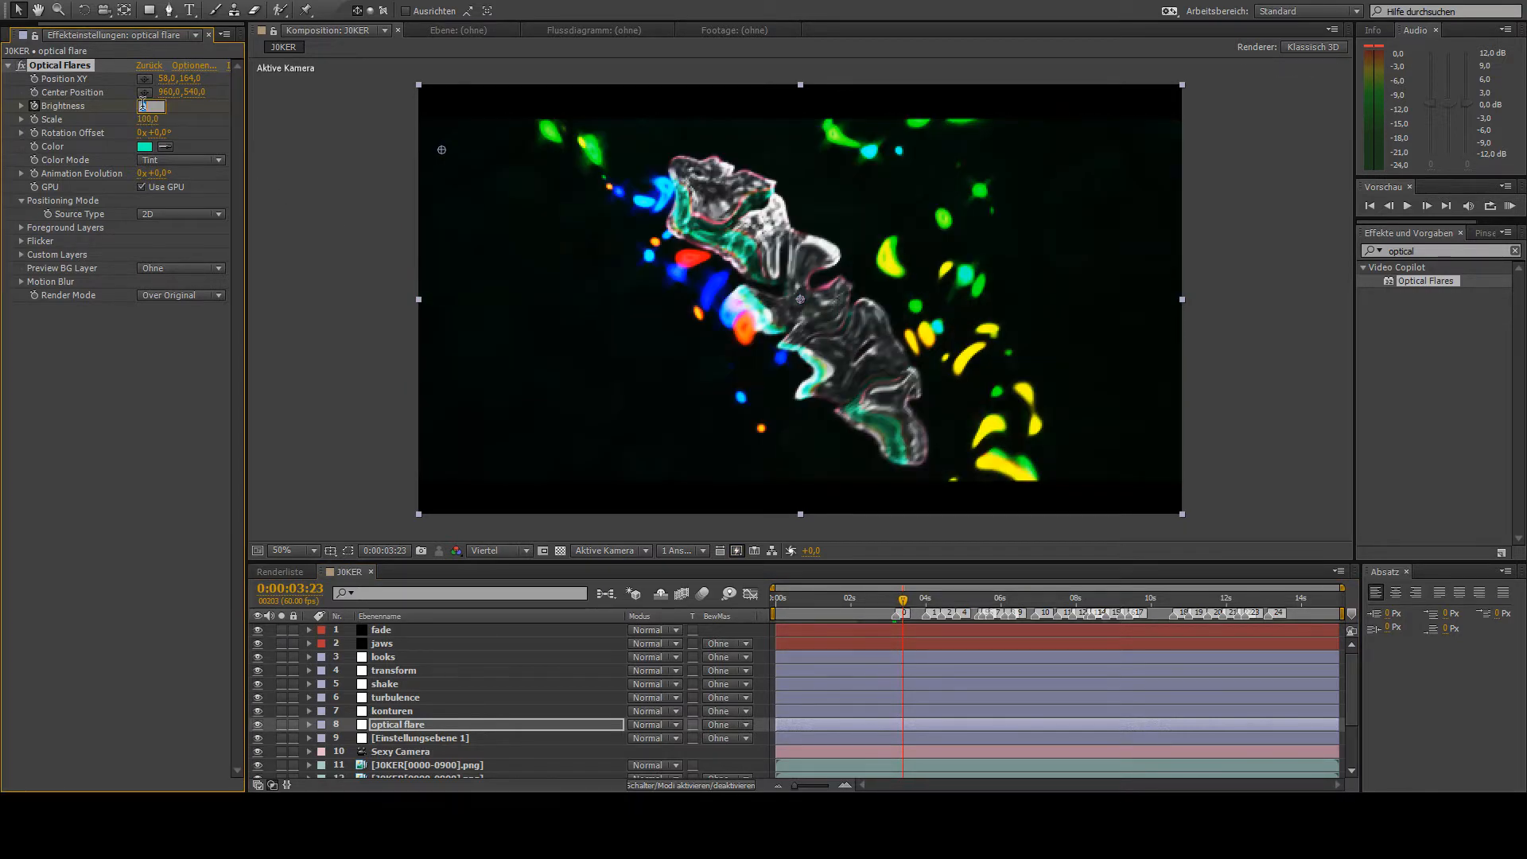
pyautogui.press('Return')
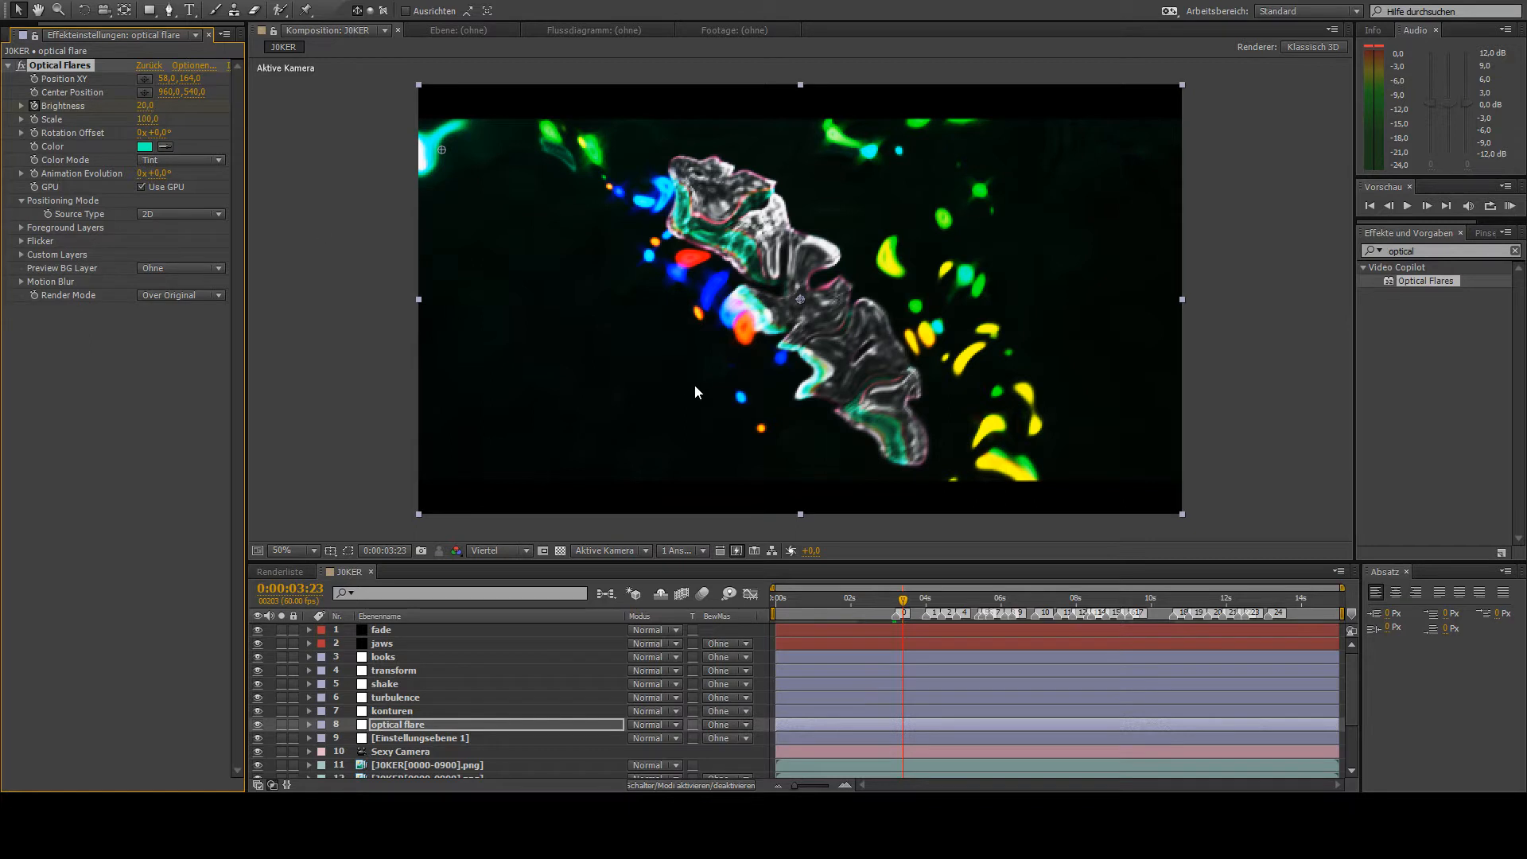
pyautogui.press('u')
pyautogui.moveTo(916, 767); pyautogui.dragTo(916, 764)
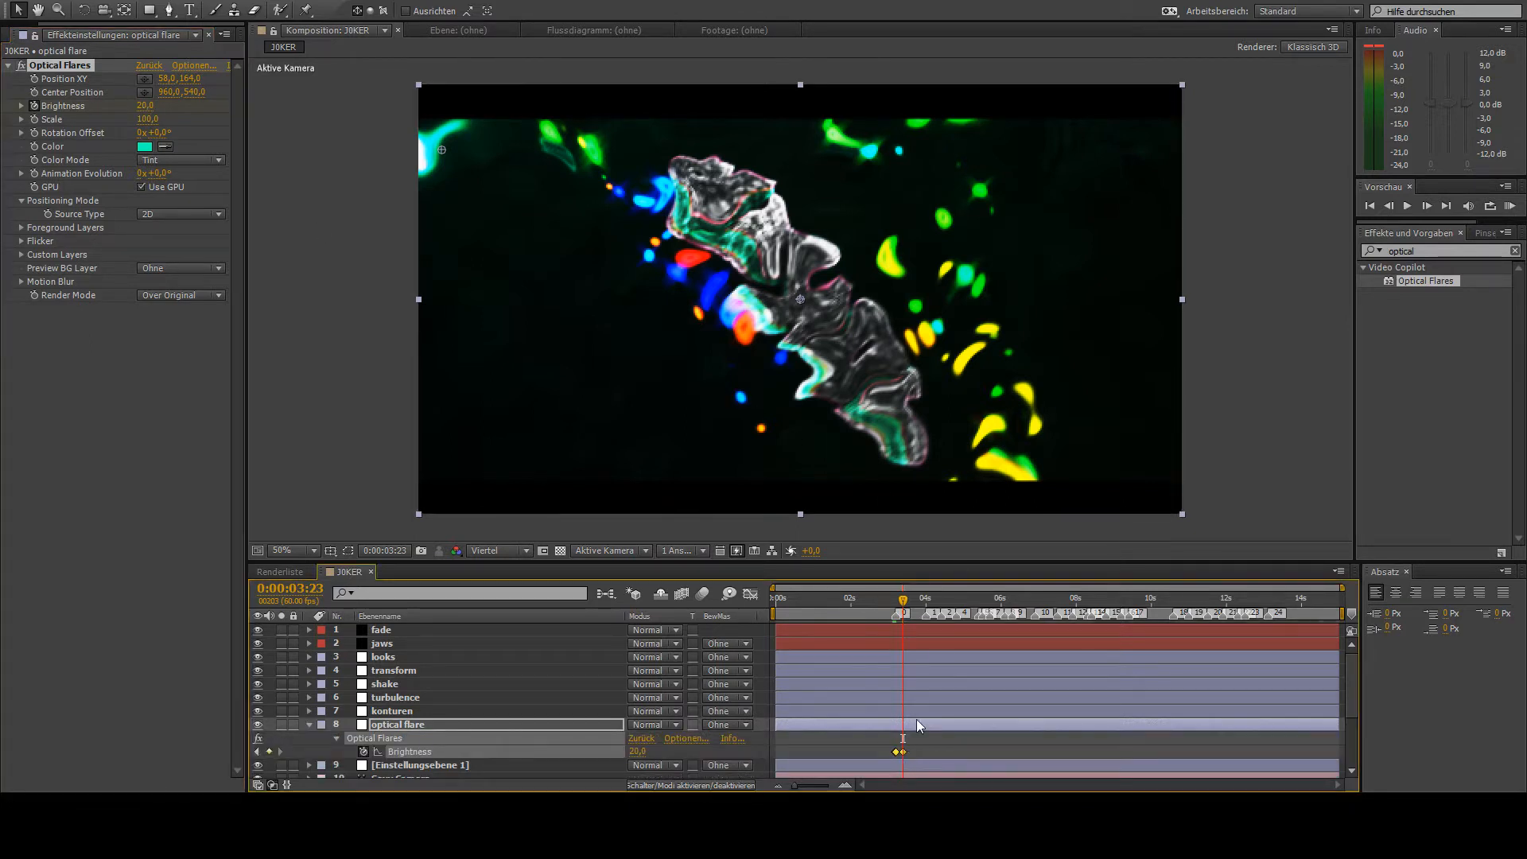
# - Reveal the transform layer's Skalieren keyframes and step through them as beat references for the optical flare
pyautogui.click(391, 659)
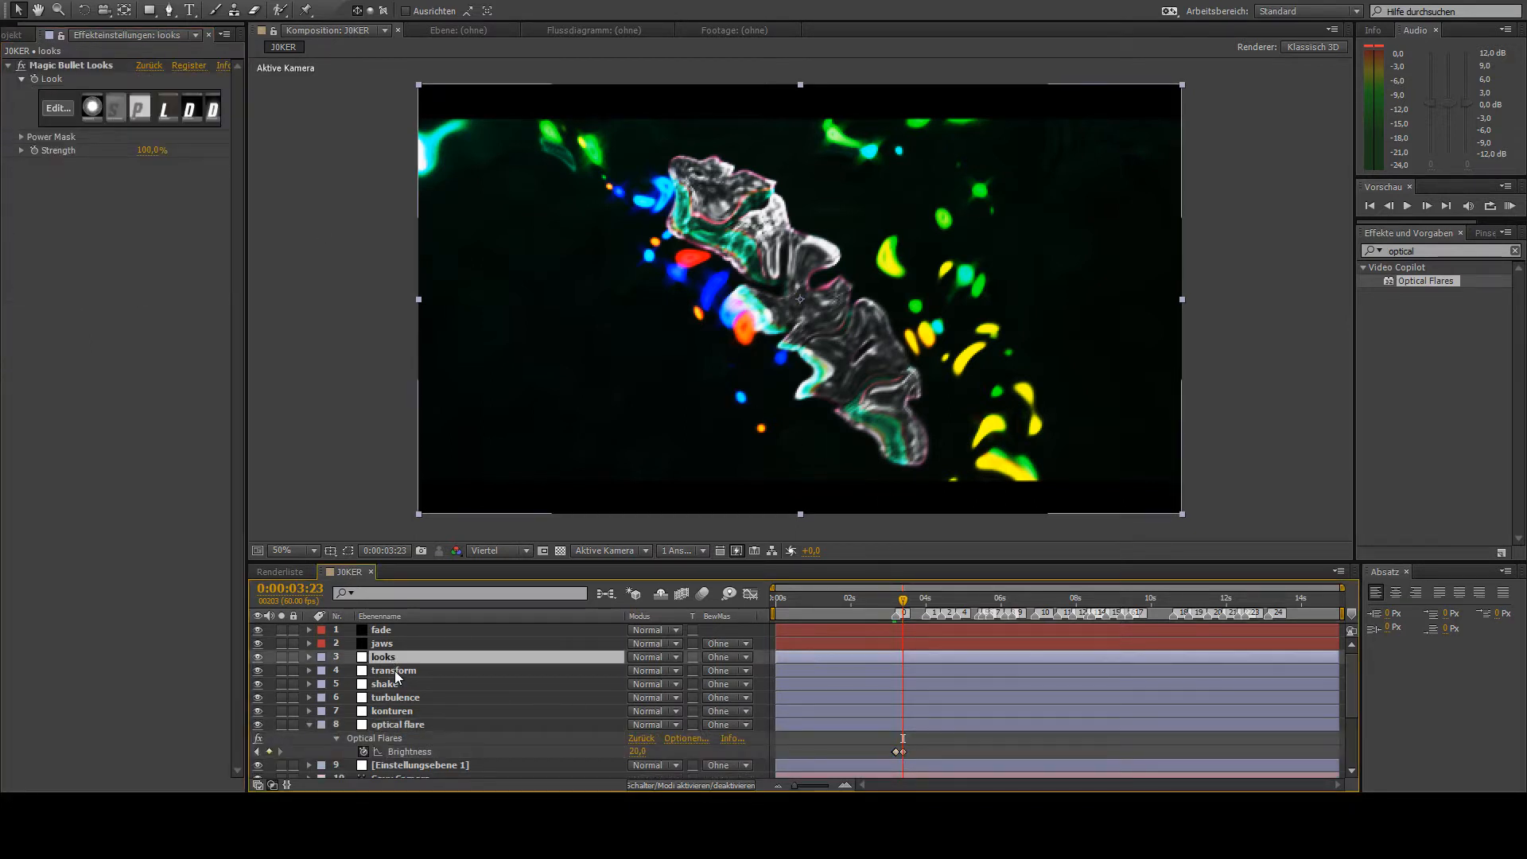
pyautogui.click(391, 676)
pyautogui.press('u')
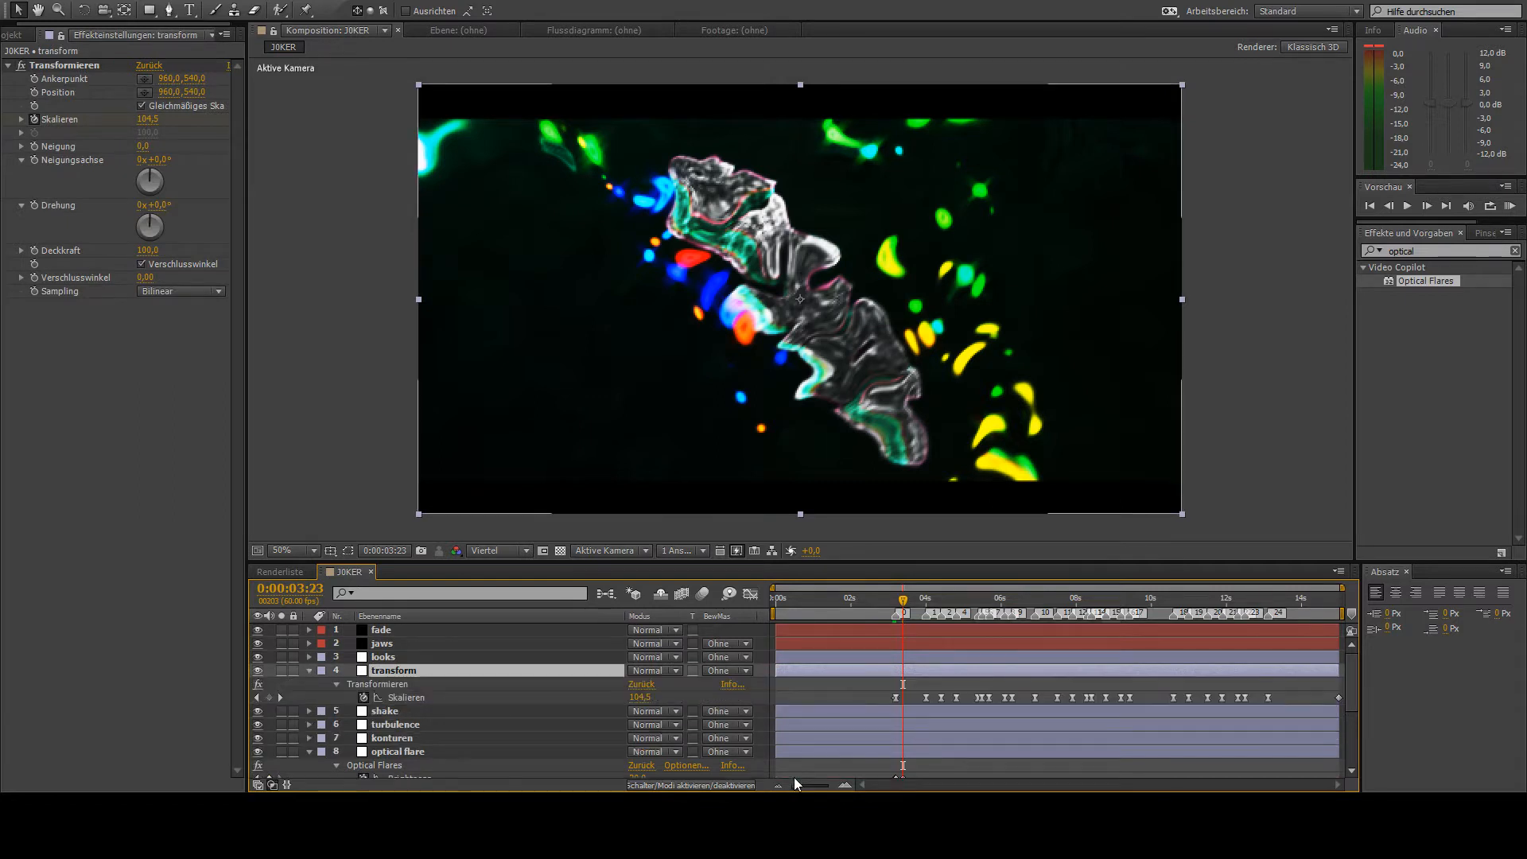
pyautogui.press('k')
pyautogui.press('k')
pyautogui.press('k')
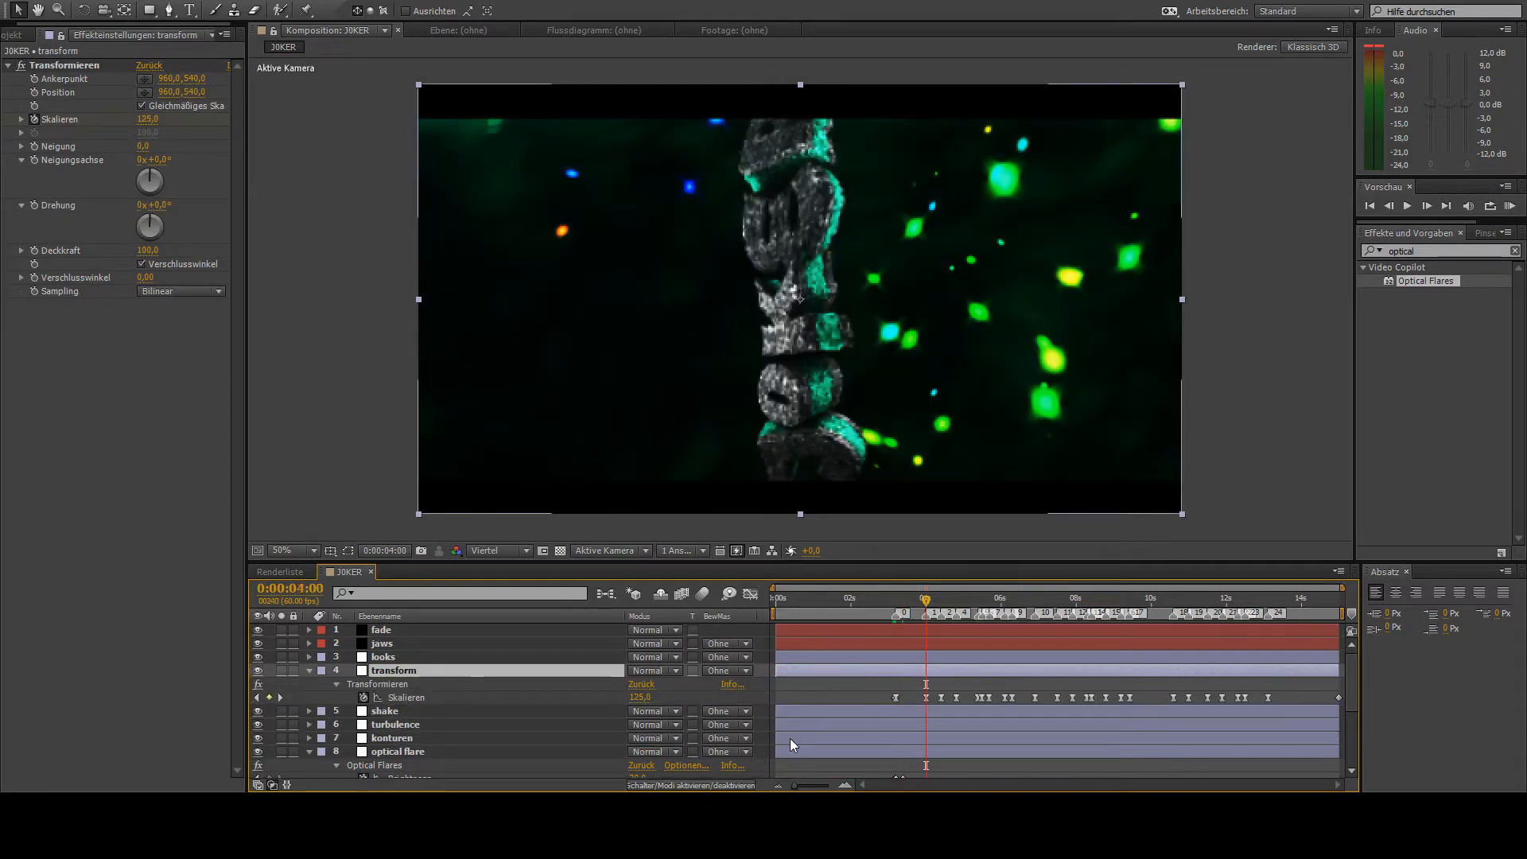
pyautogui.press('k')
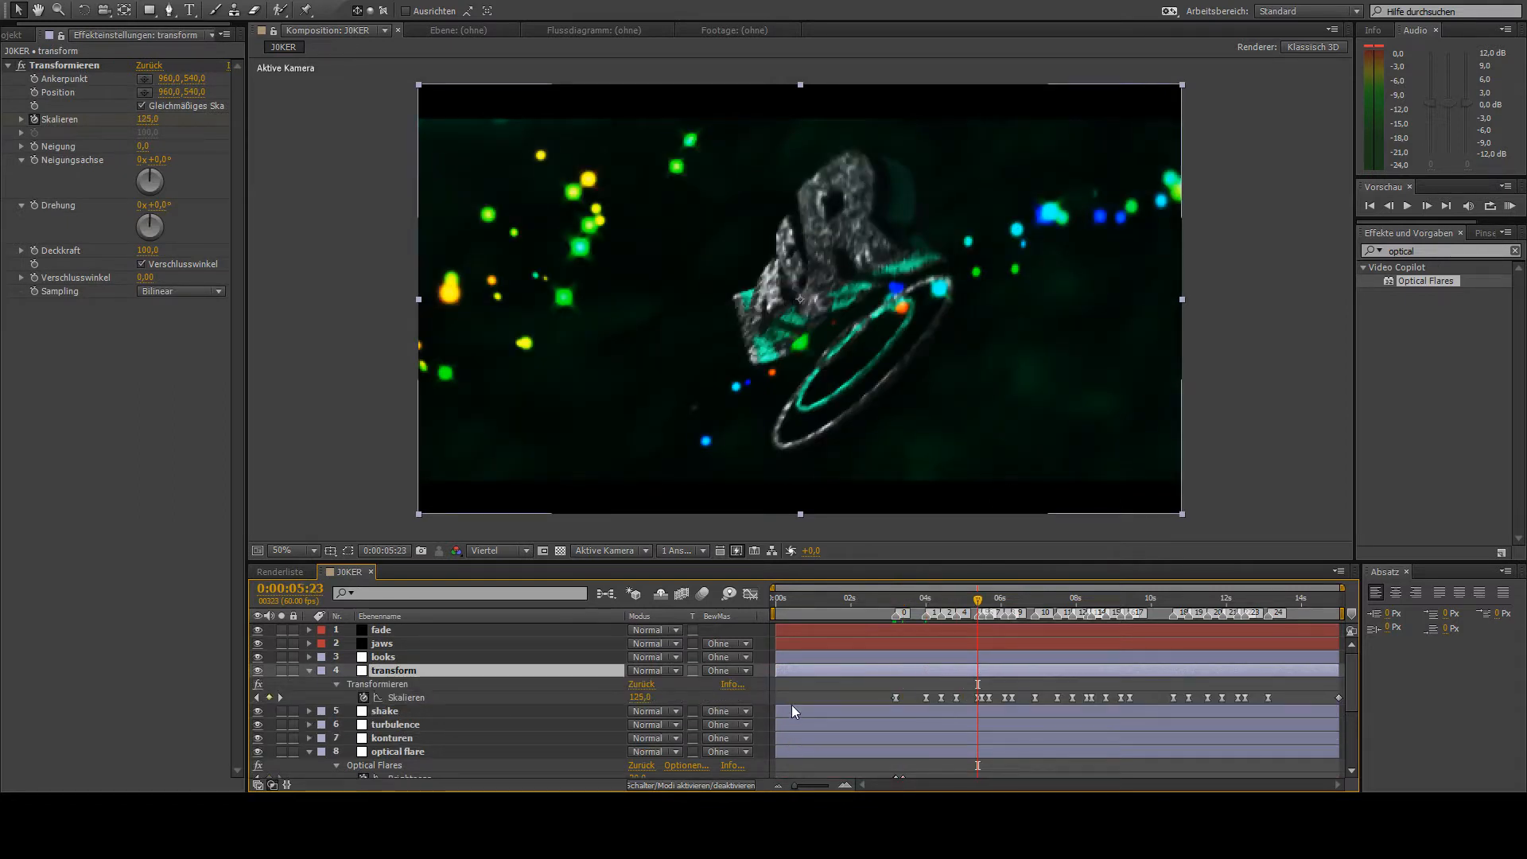
pyautogui.scroll(-3, 923, 703)
pyautogui.moveTo(974, 603); pyautogui.dragTo(910, 604)
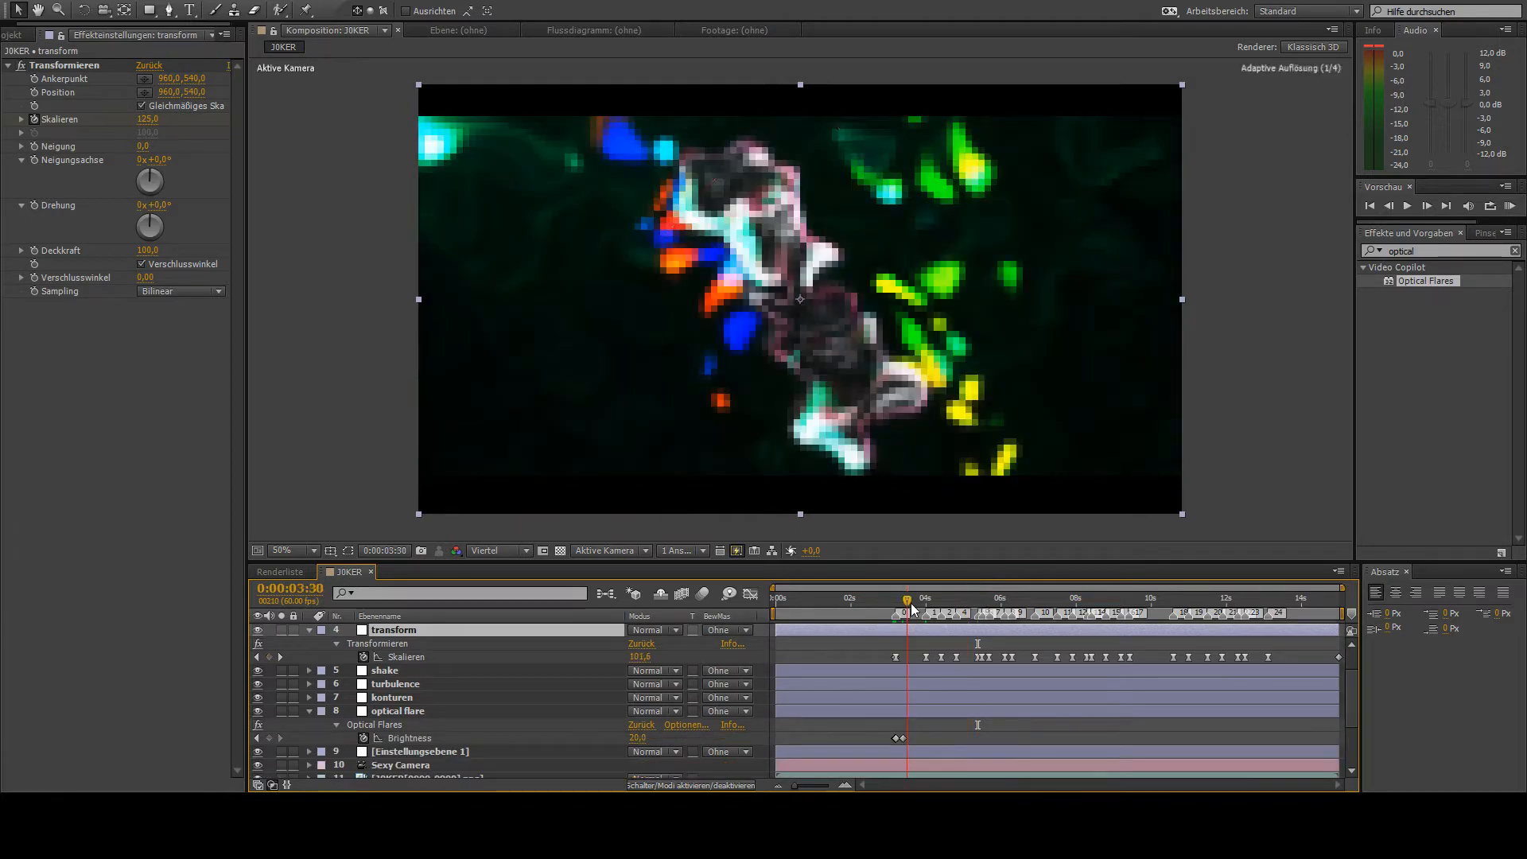
# - Copy the optical flare layer's two Brightness keyframes and paste them at the Skalieren keyframe at 0:00:04:00
pyautogui.press('k')
pyautogui.hotkey('ctrl', 'd')
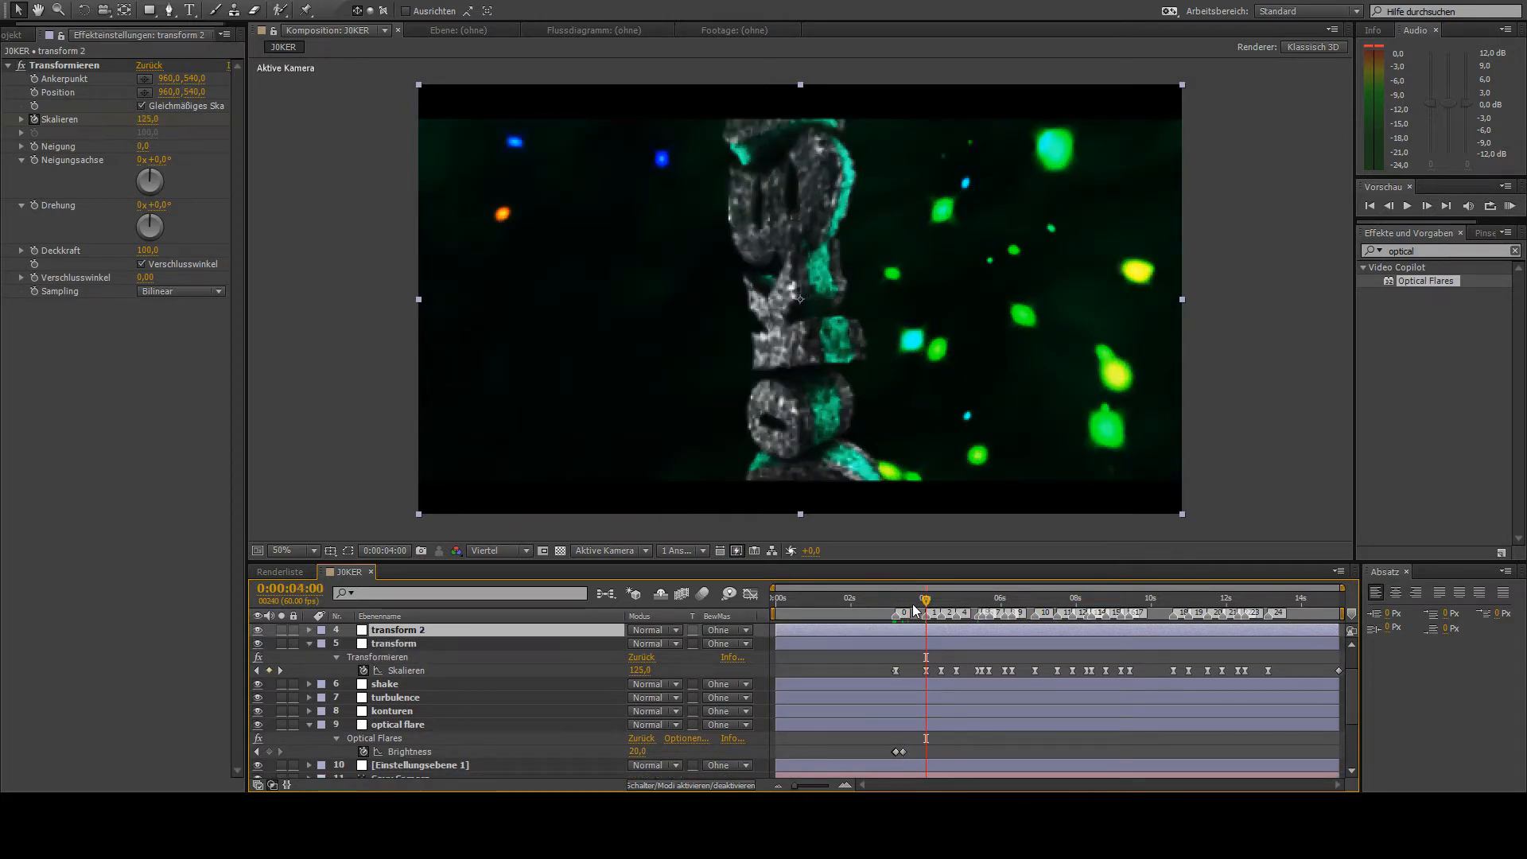
pyautogui.press('Delete')
pyautogui.moveTo(886, 730); pyautogui.dragTo(911, 752)
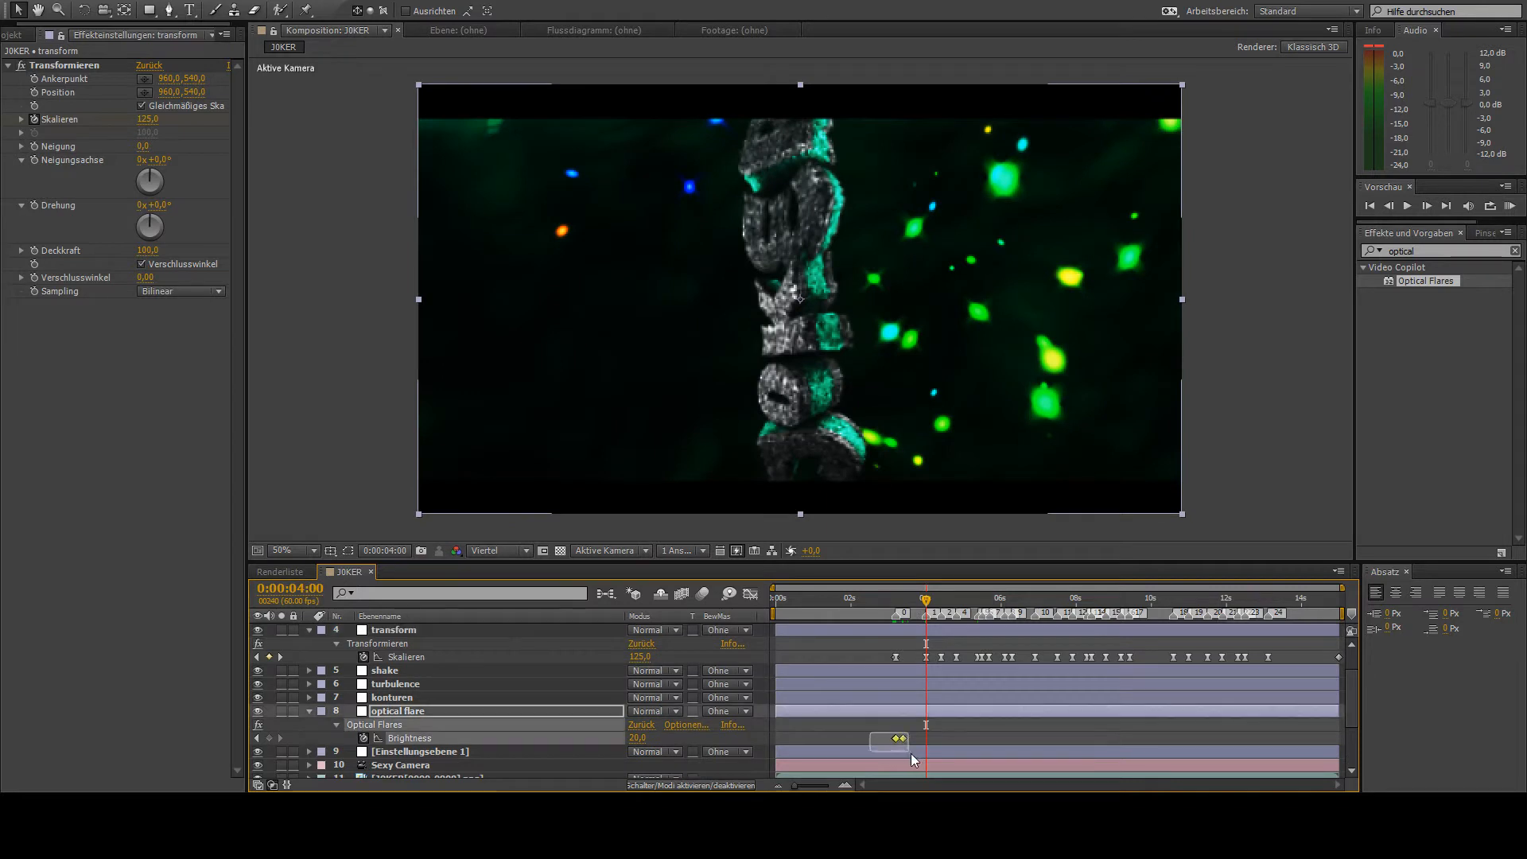
pyautogui.hotkey('ctrl', 'v')
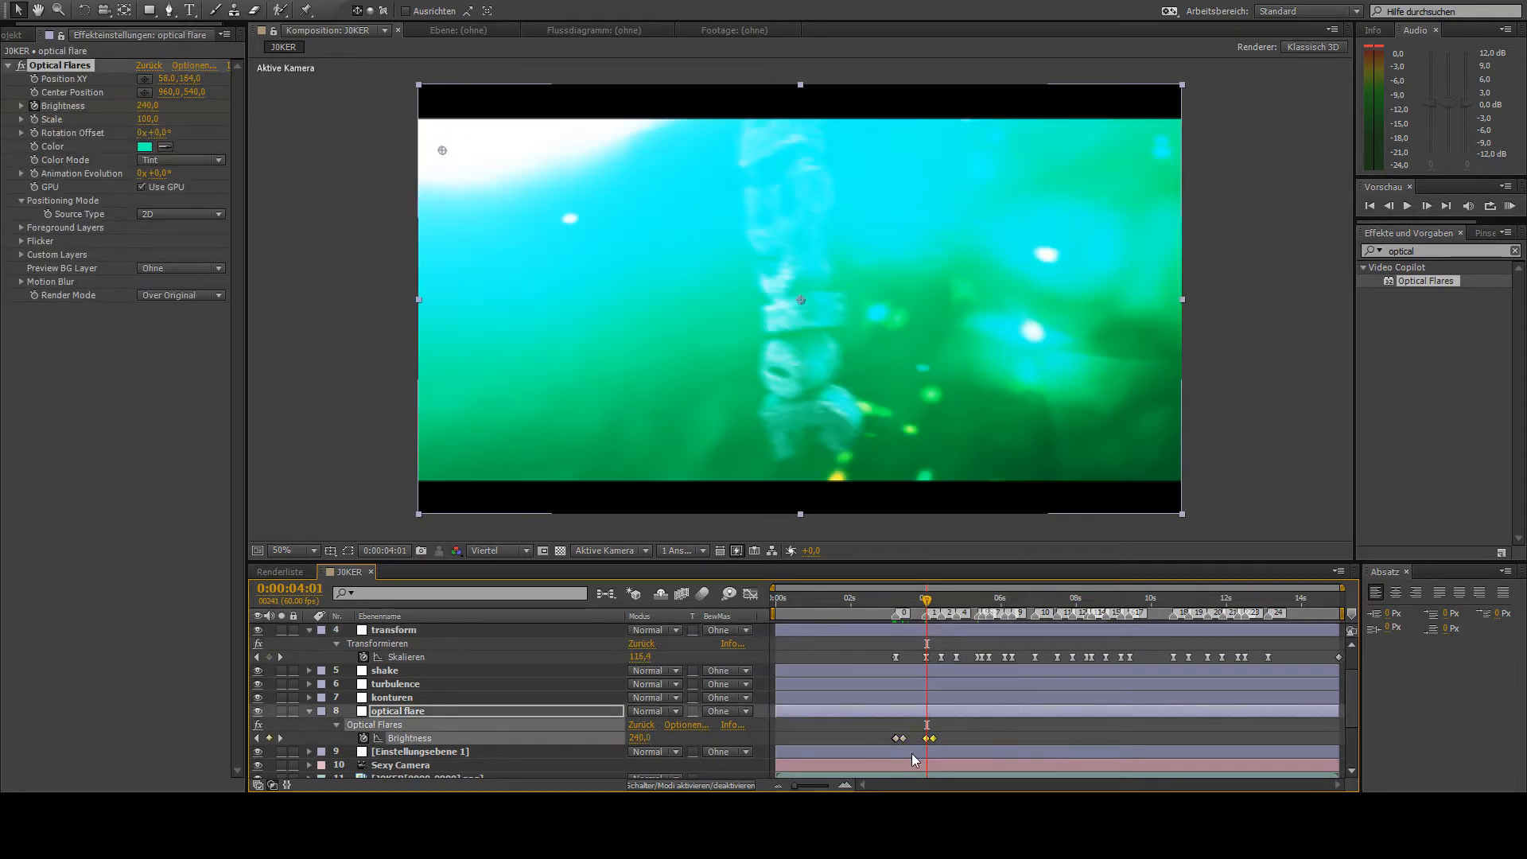
# - Paste the Brightness keyframe pair at the Skalieren keyframe at 0:00:04:24 and at the one after it
pyautogui.press('k')
pyautogui.press('k')
pyautogui.hotkey('ctrl', 'v')
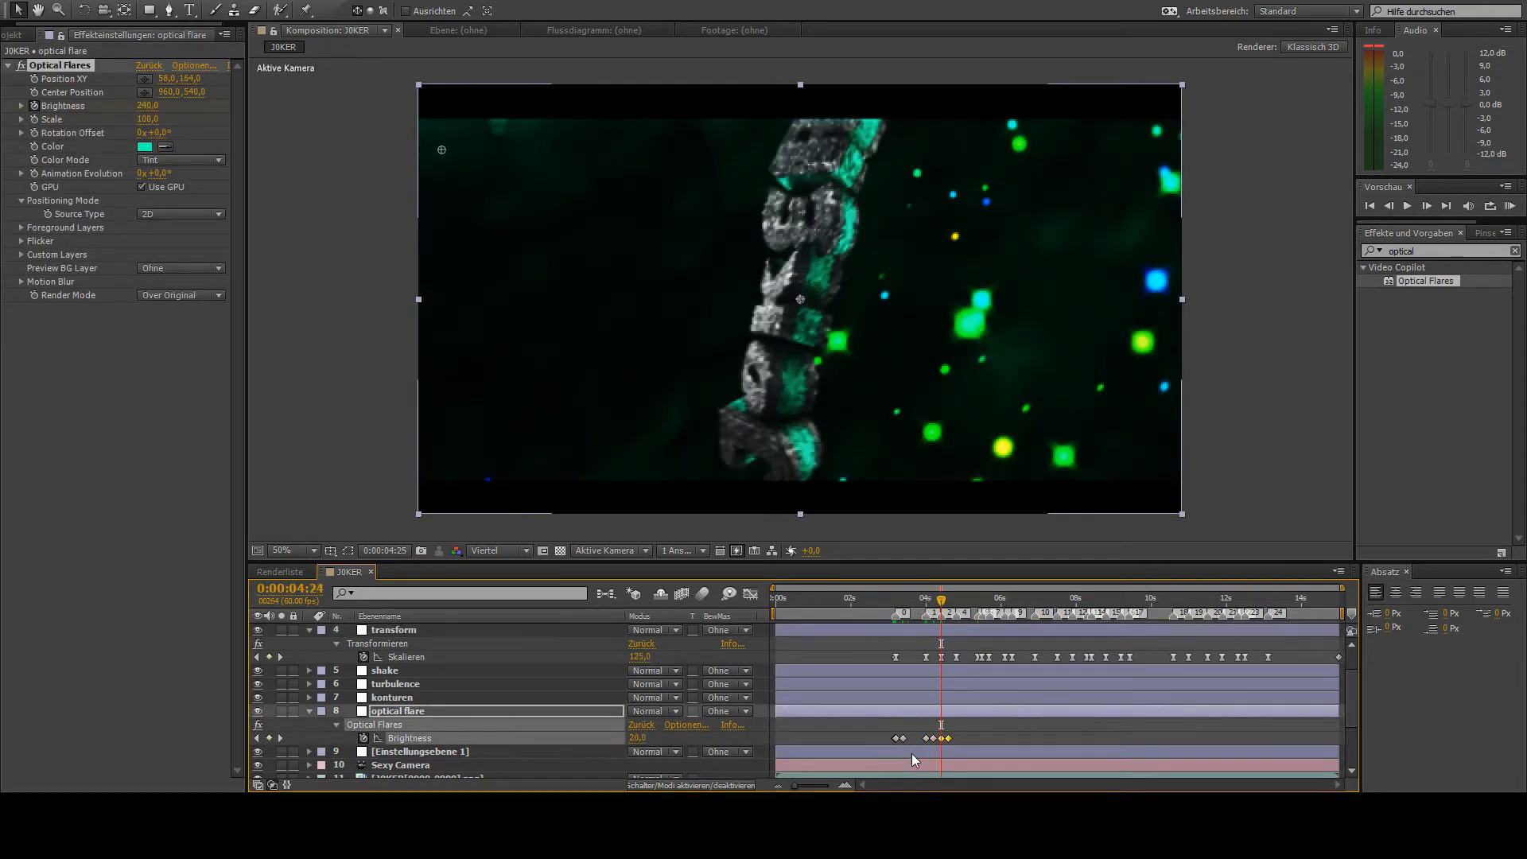
# - Paste the flare's Brightness keyframe pair at the Skalieren beats from 0:00:05:23 through 0:00:06:17
pyautogui.press('k')
pyautogui.press('k')
pyautogui.hotkey('ctrl', 'v')
pyautogui.press('k')
pyautogui.press('k')
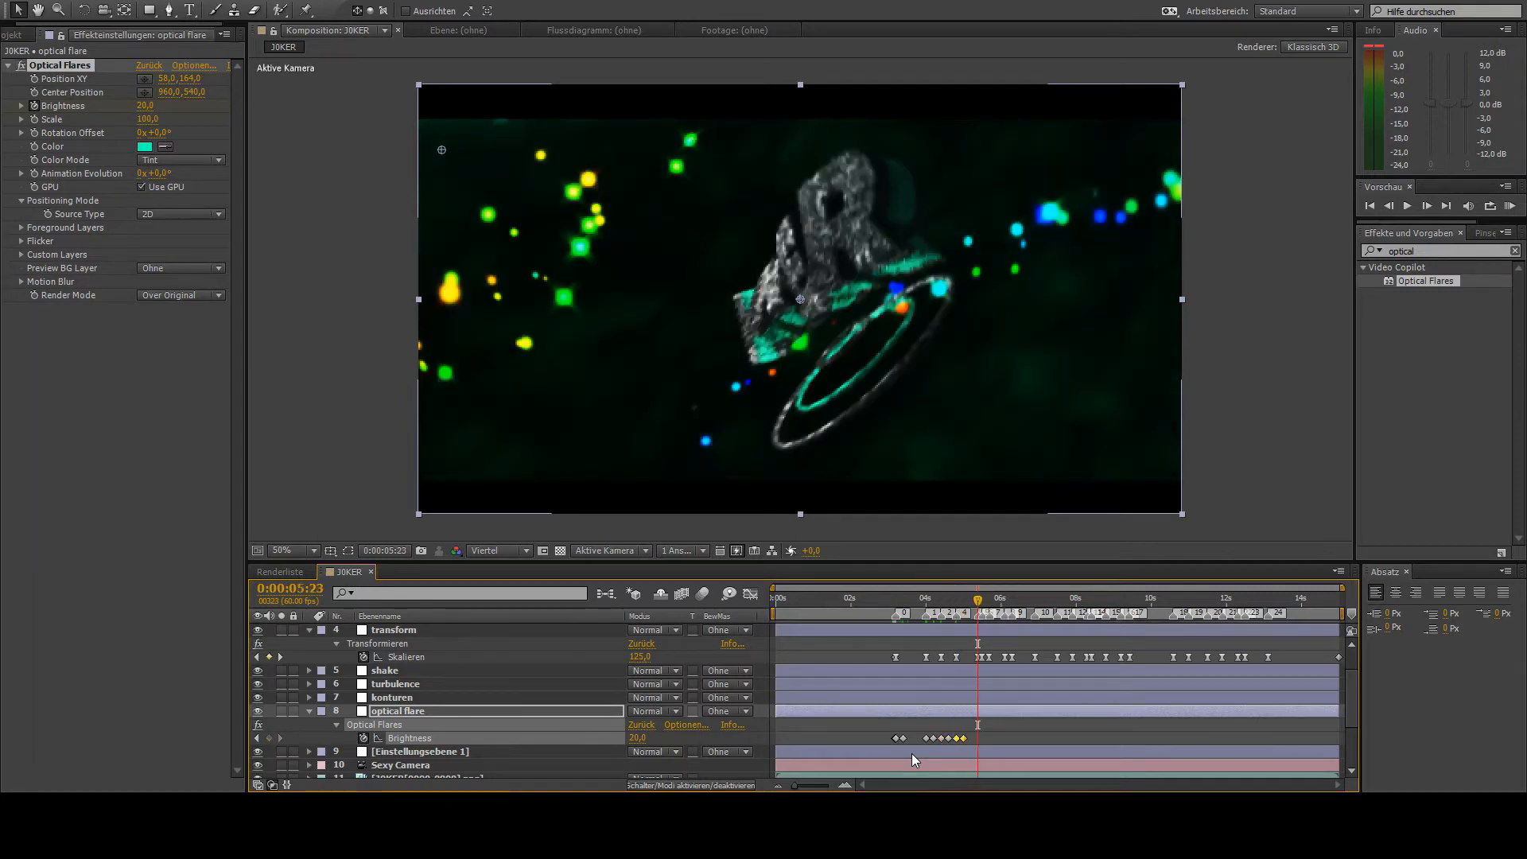
pyautogui.hotkey('ctrl', 'v')
pyautogui.press('k')
pyautogui.press('k')
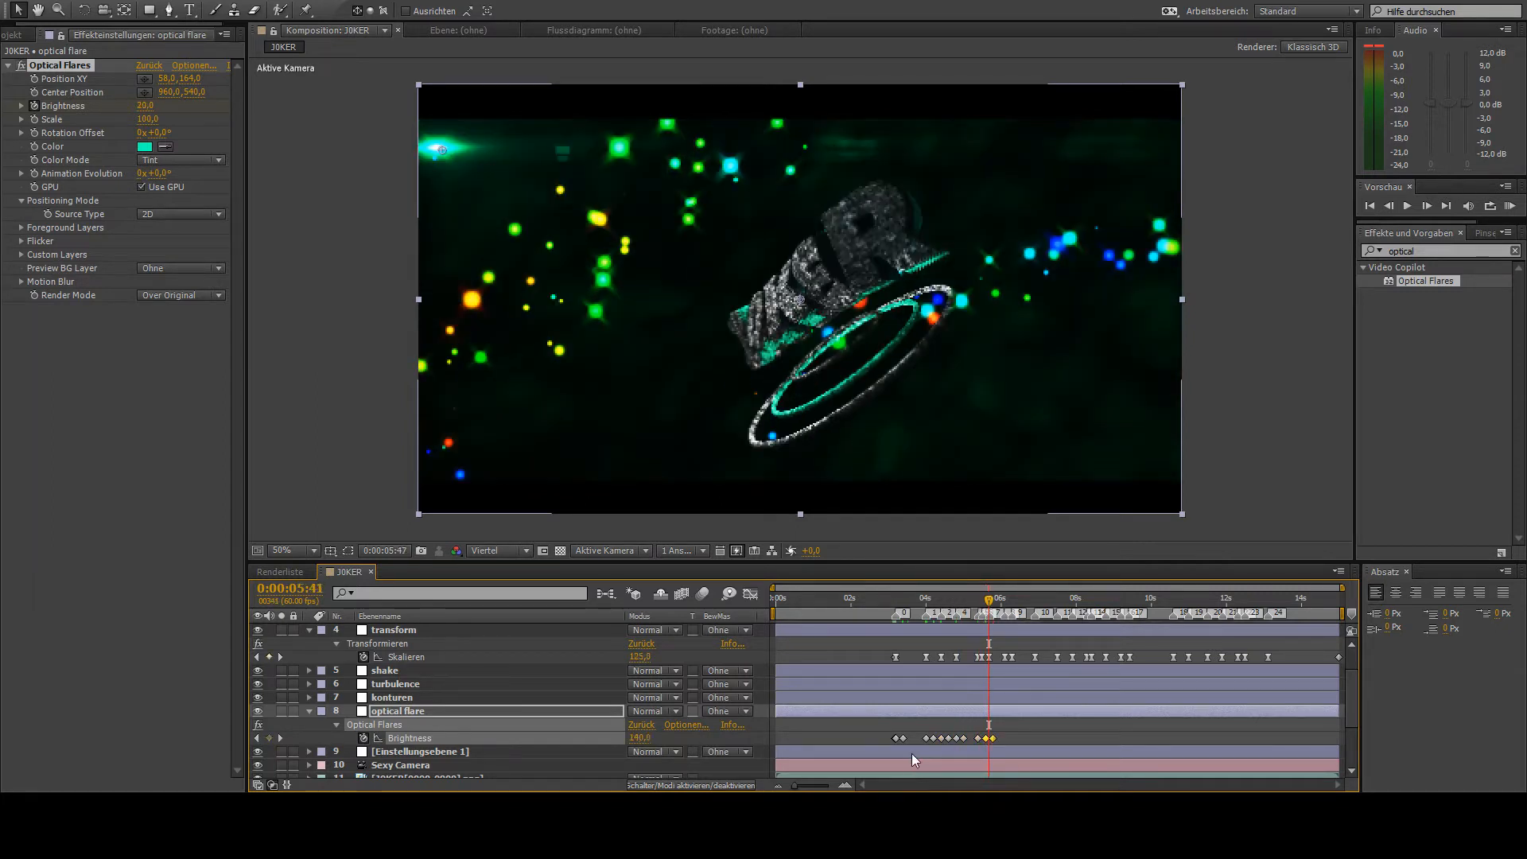
pyautogui.press('k')
pyautogui.hotkey('ctrl', 'v')
pyautogui.press('k')
pyautogui.press('k')
pyautogui.hotkey('ctrl', 'v')
# - Paste the Brightness keyframe pair at each Skalieren keyframe from 0:00:06:54 up to the last one before 0:00:08:47
pyautogui.press('k')
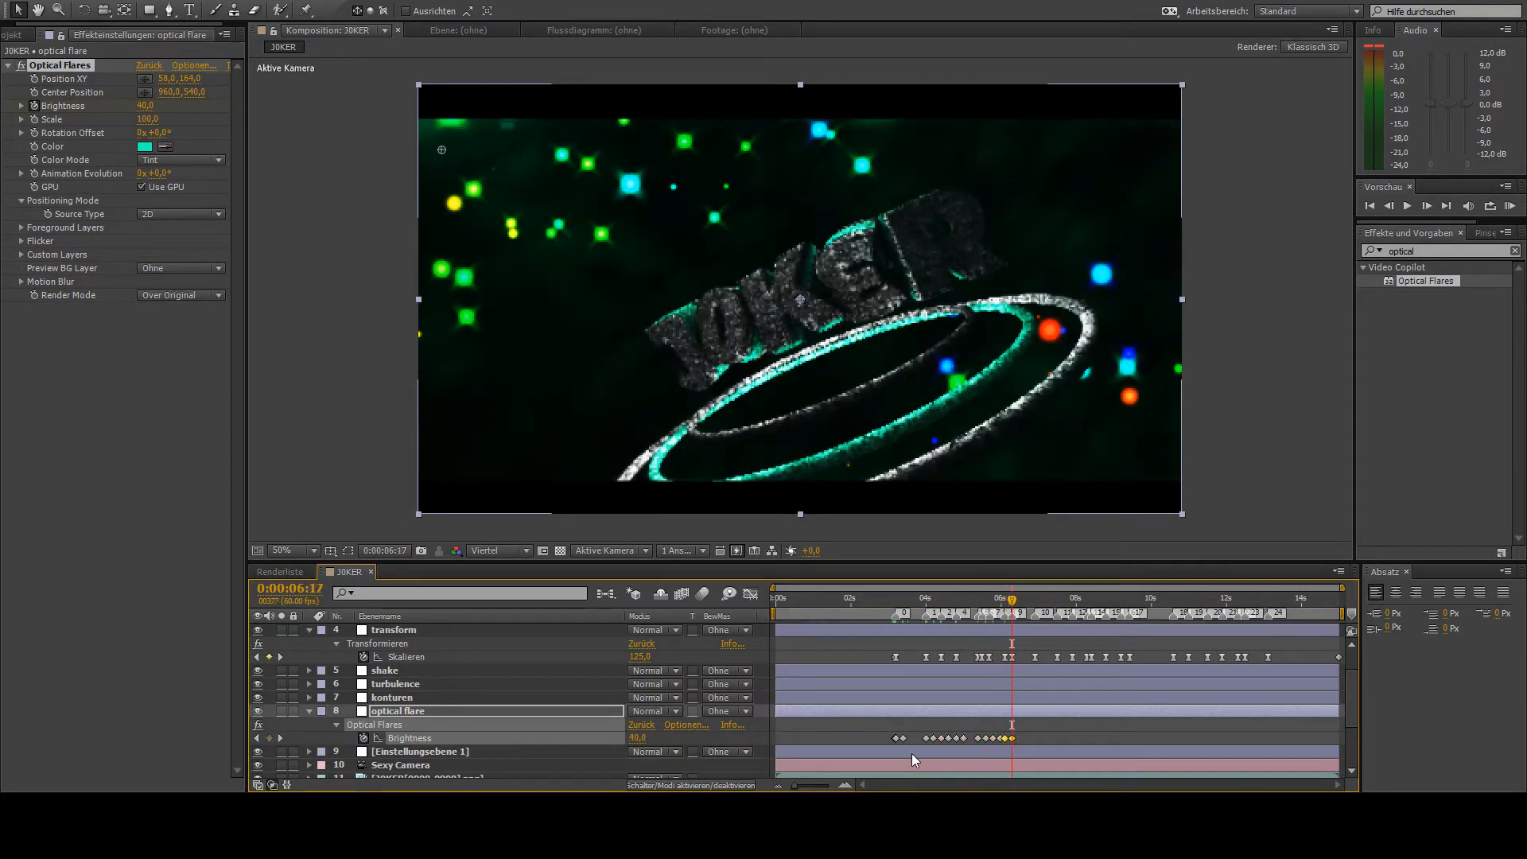
pyautogui.press('k')
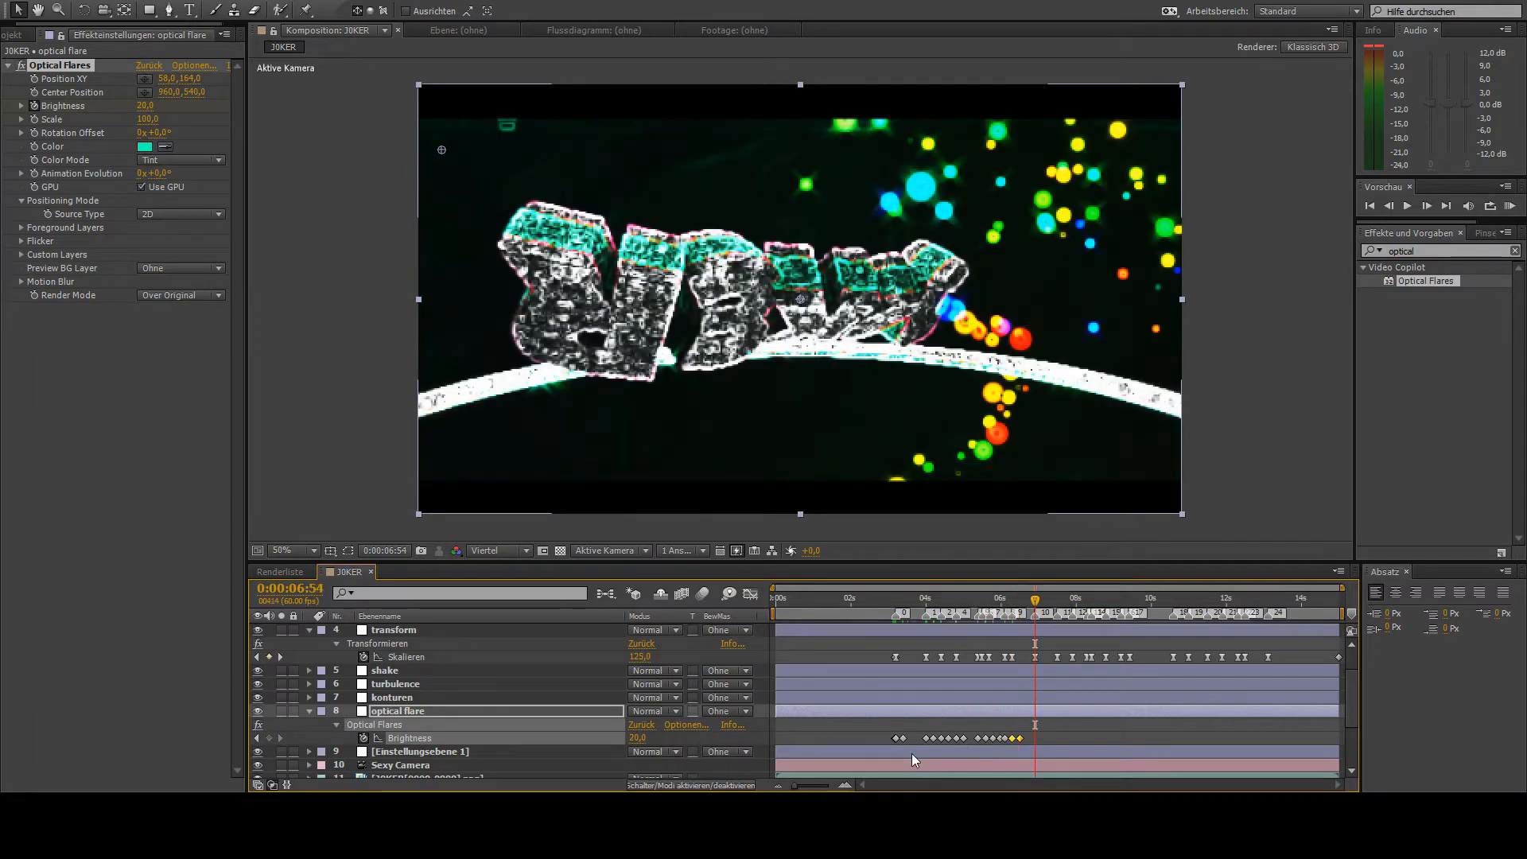
pyautogui.hotkey('ctrl', 'v')
pyautogui.press('k')
pyautogui.hotkey('ctrl', 'v')
pyautogui.press('k')
pyautogui.press('k')
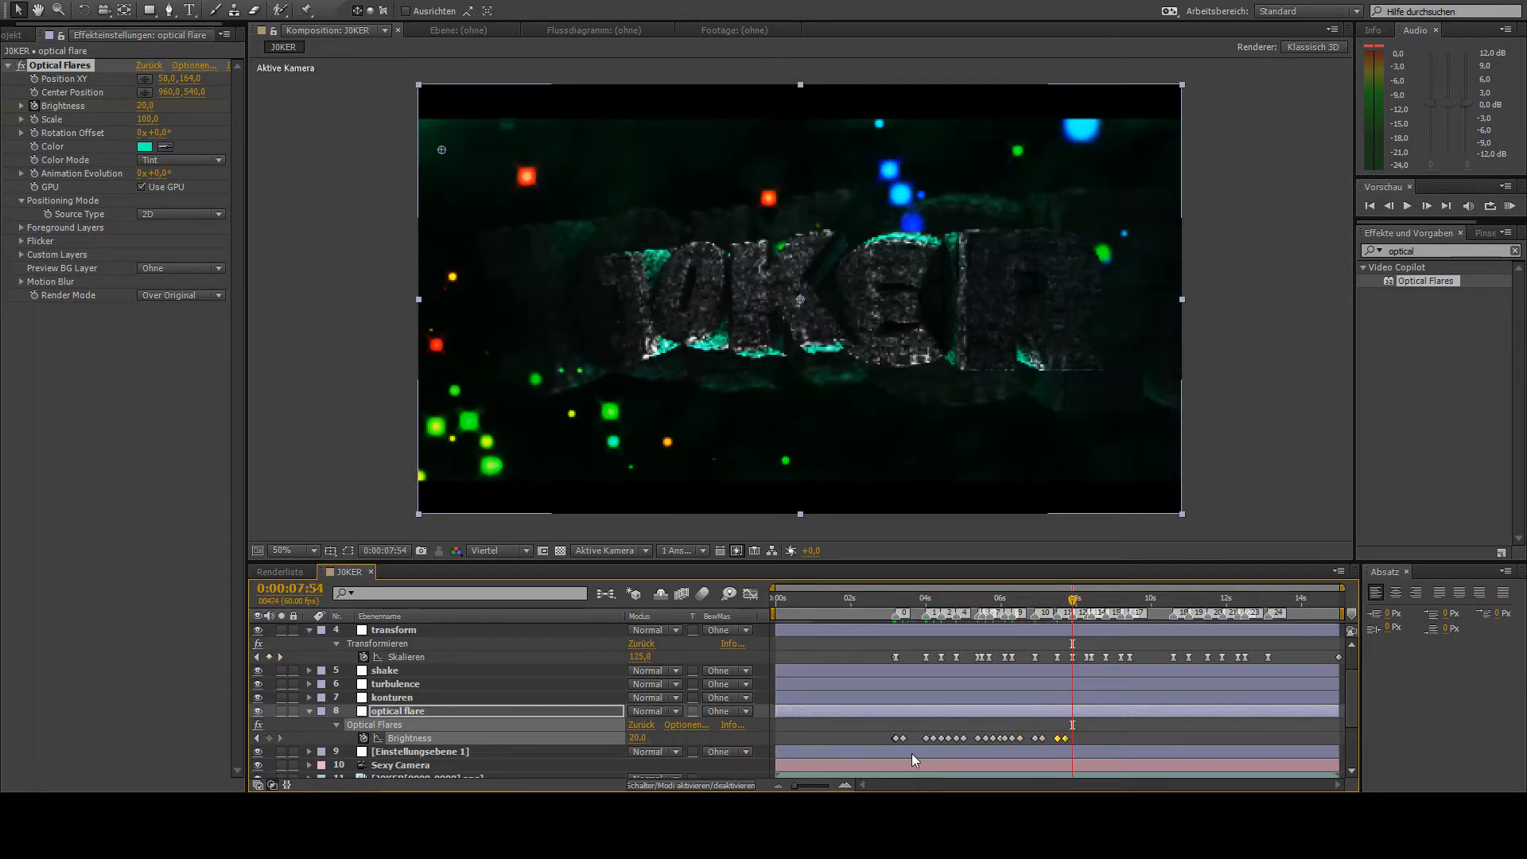
pyautogui.hotkey('ctrl', 'v')
# - Paste the flare's Brightness keyframe pair at the Skalieren keyframes at 0:00:08:47, 0:00:09:12 and the following beat
pyautogui.press('k')
pyautogui.hotkey('ctrl', 'v')
pyautogui.press('k')
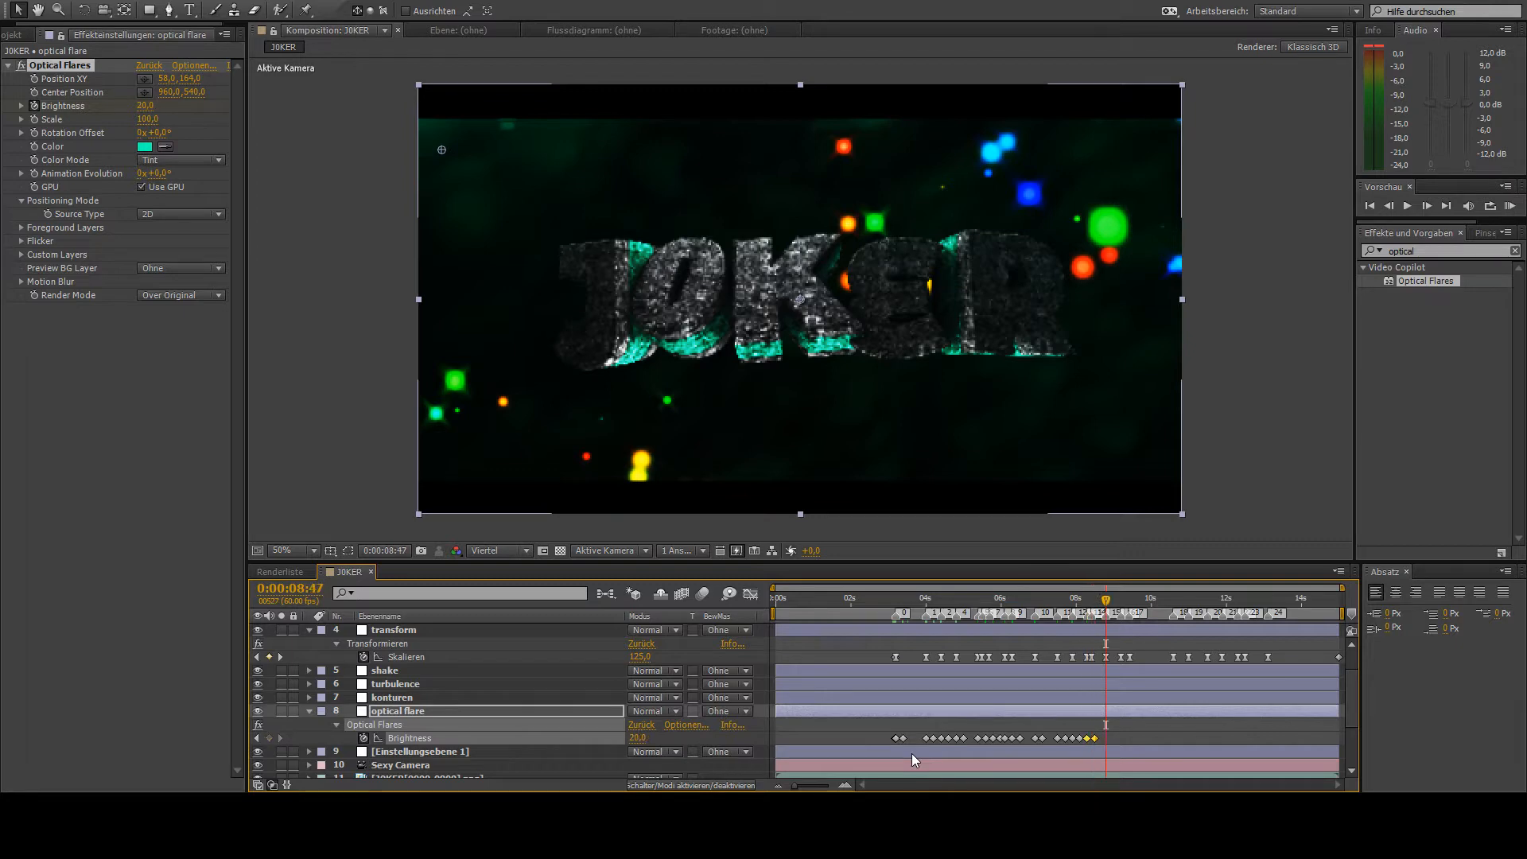
pyautogui.hotkey('ctrl', 'v')
pyautogui.press('k')
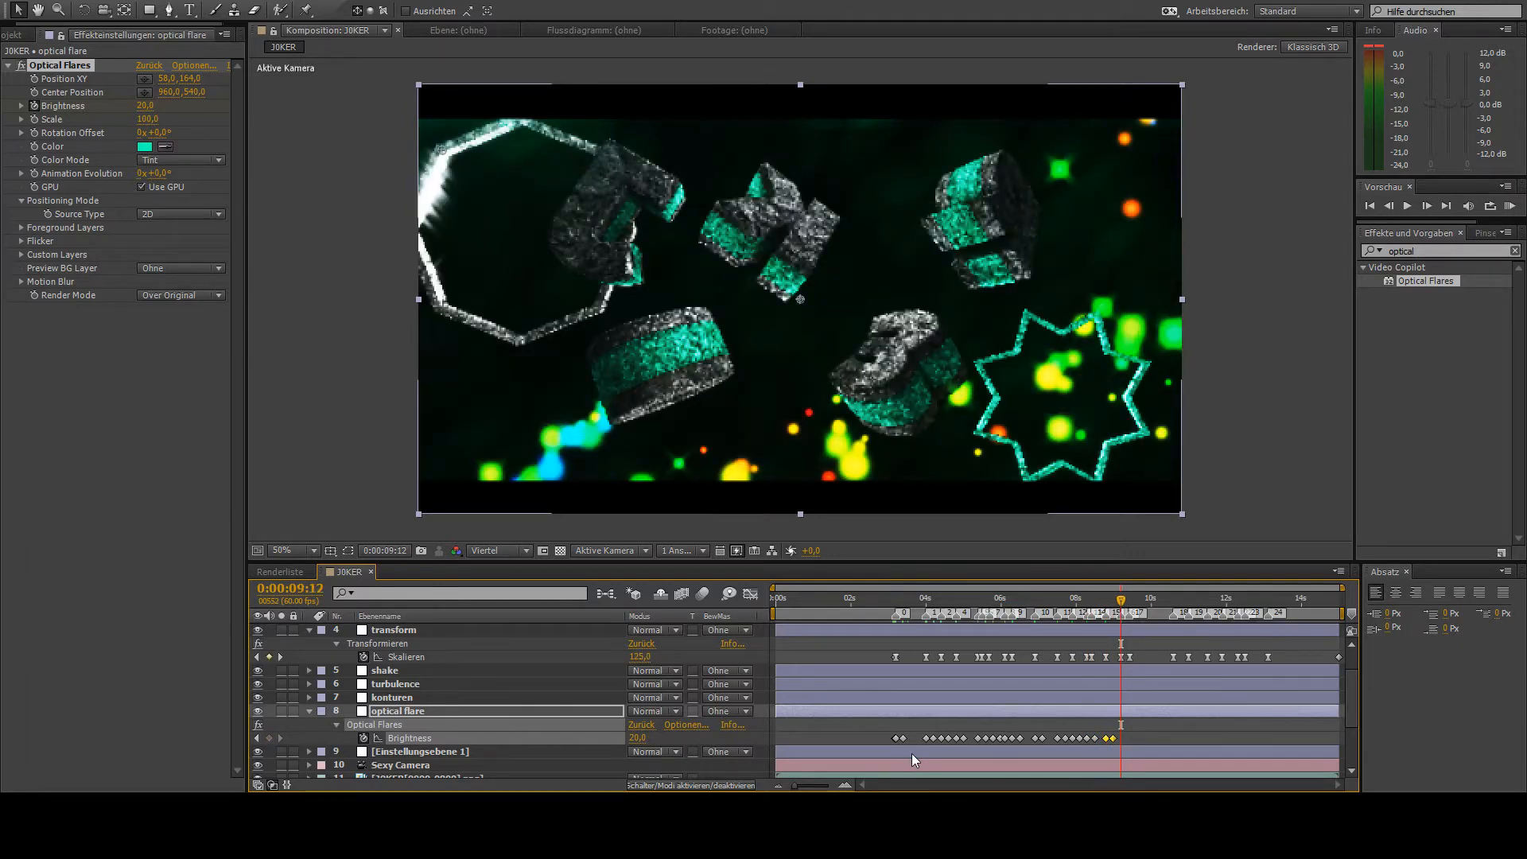
pyautogui.hotkey('ctrl', 'v')
# - Paste the Brightness keyframe pair at the Skalieren keyframes at 0:00:10:35, 0:00:11:00 and the next beat
pyautogui.press('k')
pyautogui.hotkey('ctrl', 'v')
pyautogui.press('k')
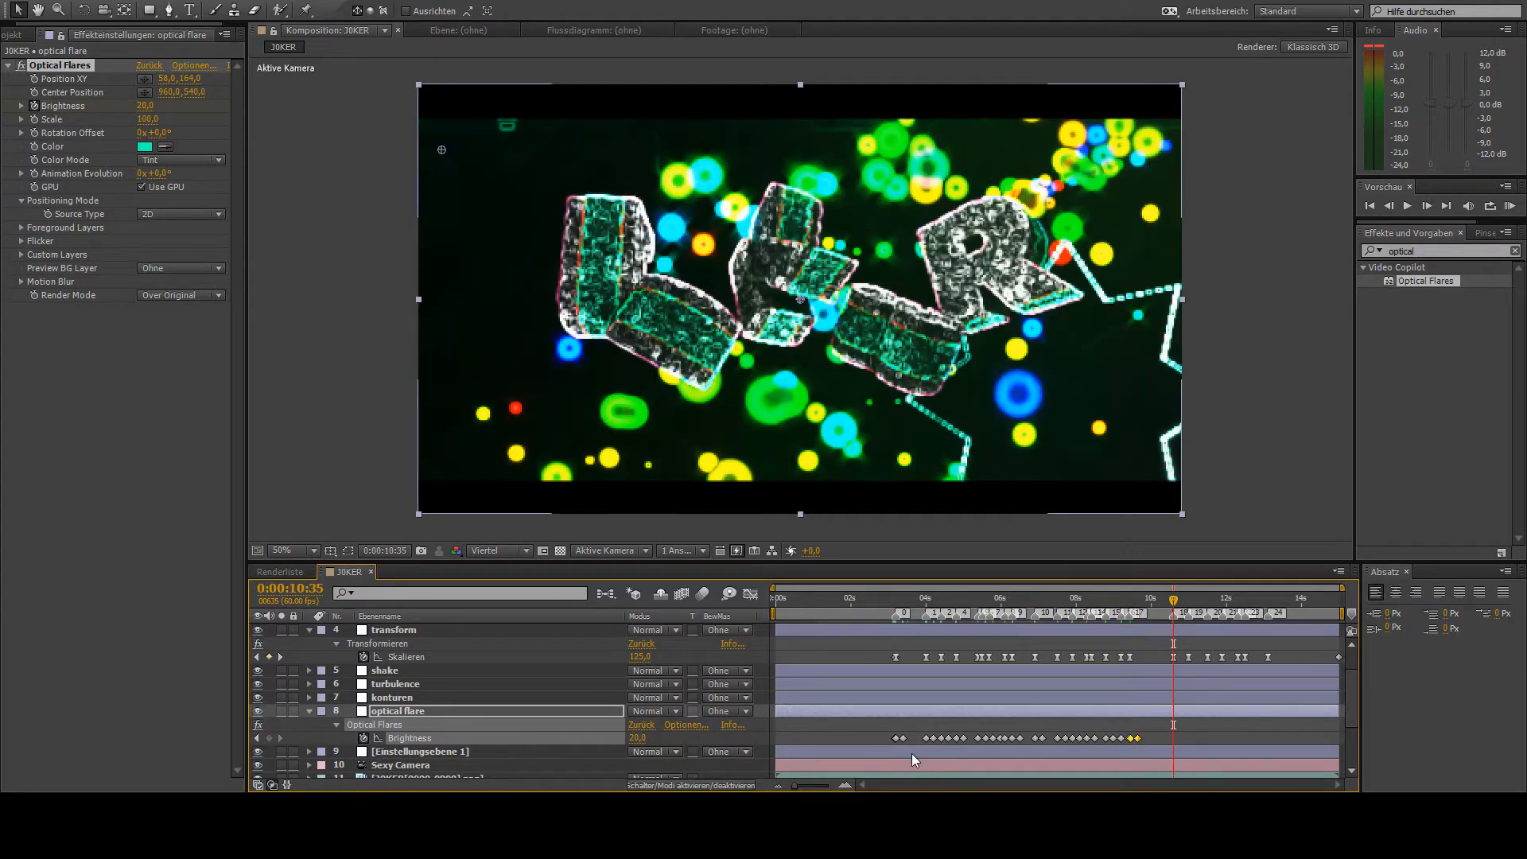
pyautogui.press('k')
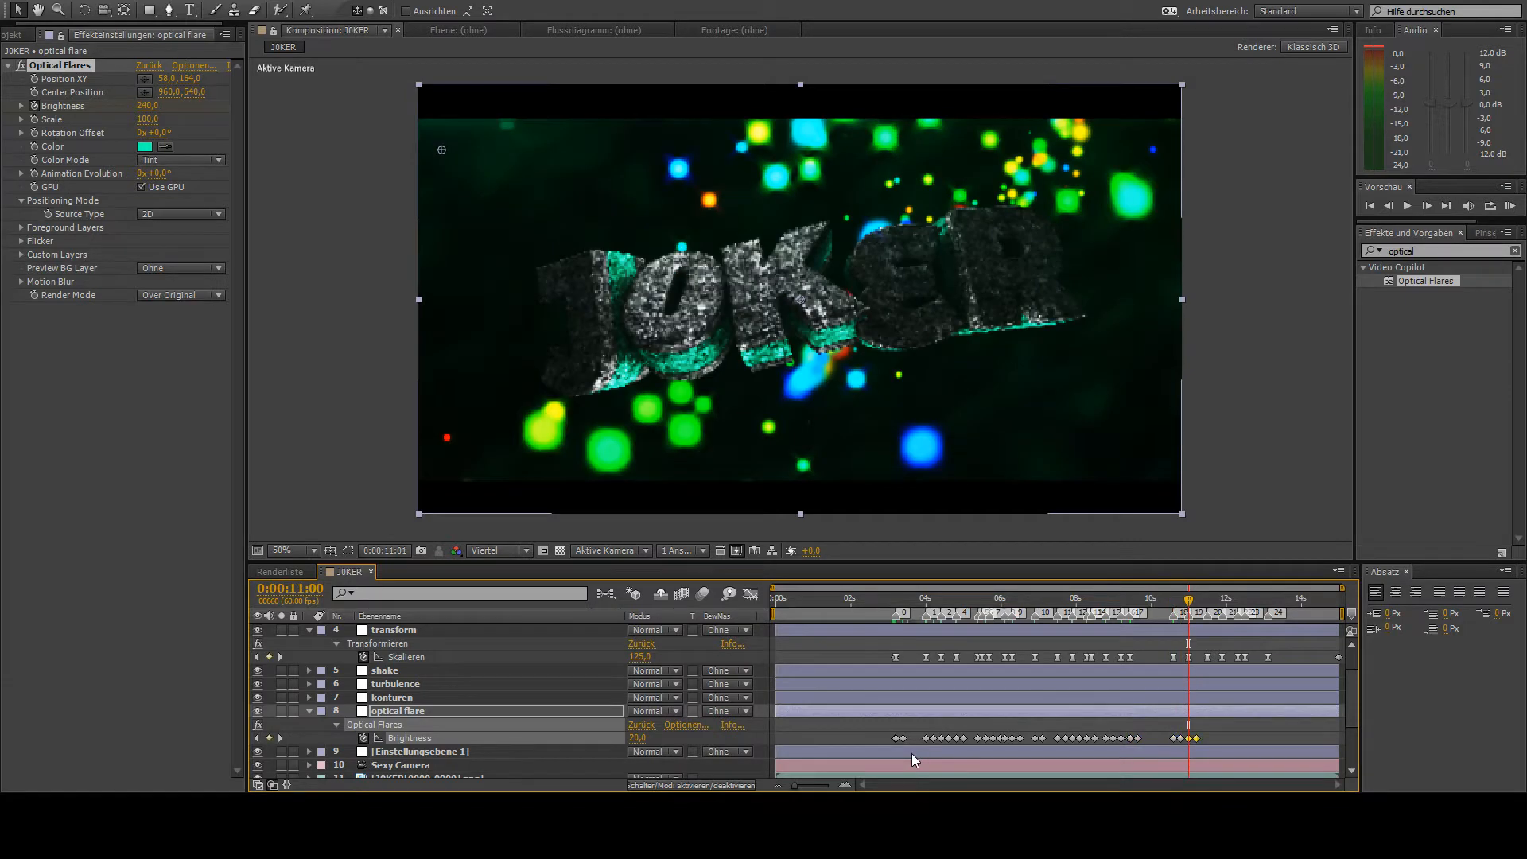
pyautogui.press('k')
pyautogui.hotkey('ctrl', 'v')
# - Paste the flare's Brightness keyframe pair at the remaining Skalieren beats from 0:00:11:53 through 0:00:13:07
pyautogui.press('k')
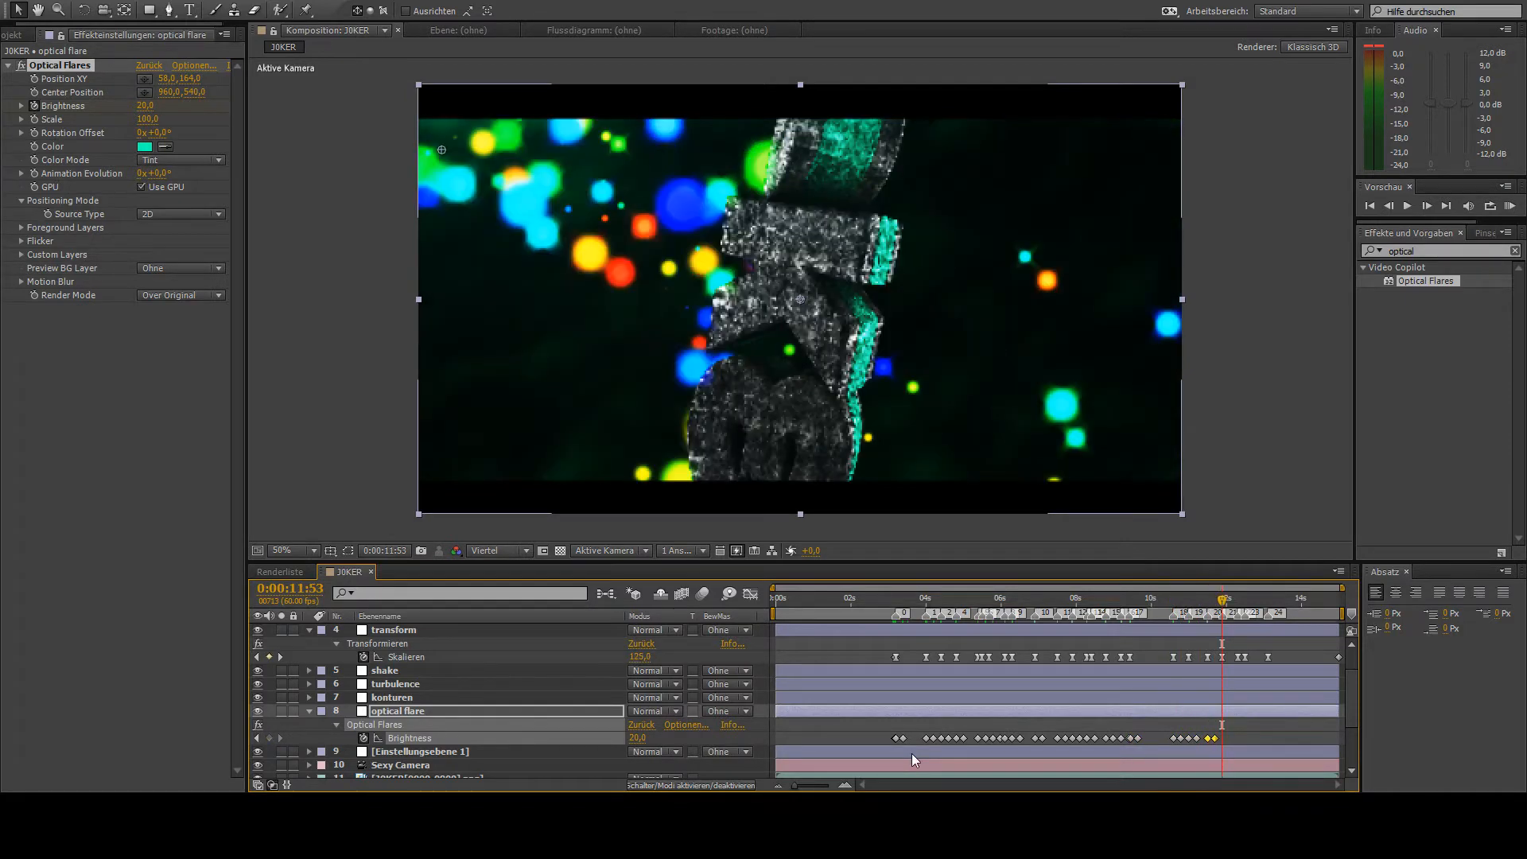
pyautogui.hotkey('ctrl', 'v')
pyautogui.press('k')
pyautogui.hotkey('ctrl', 'v')
pyautogui.press('k')
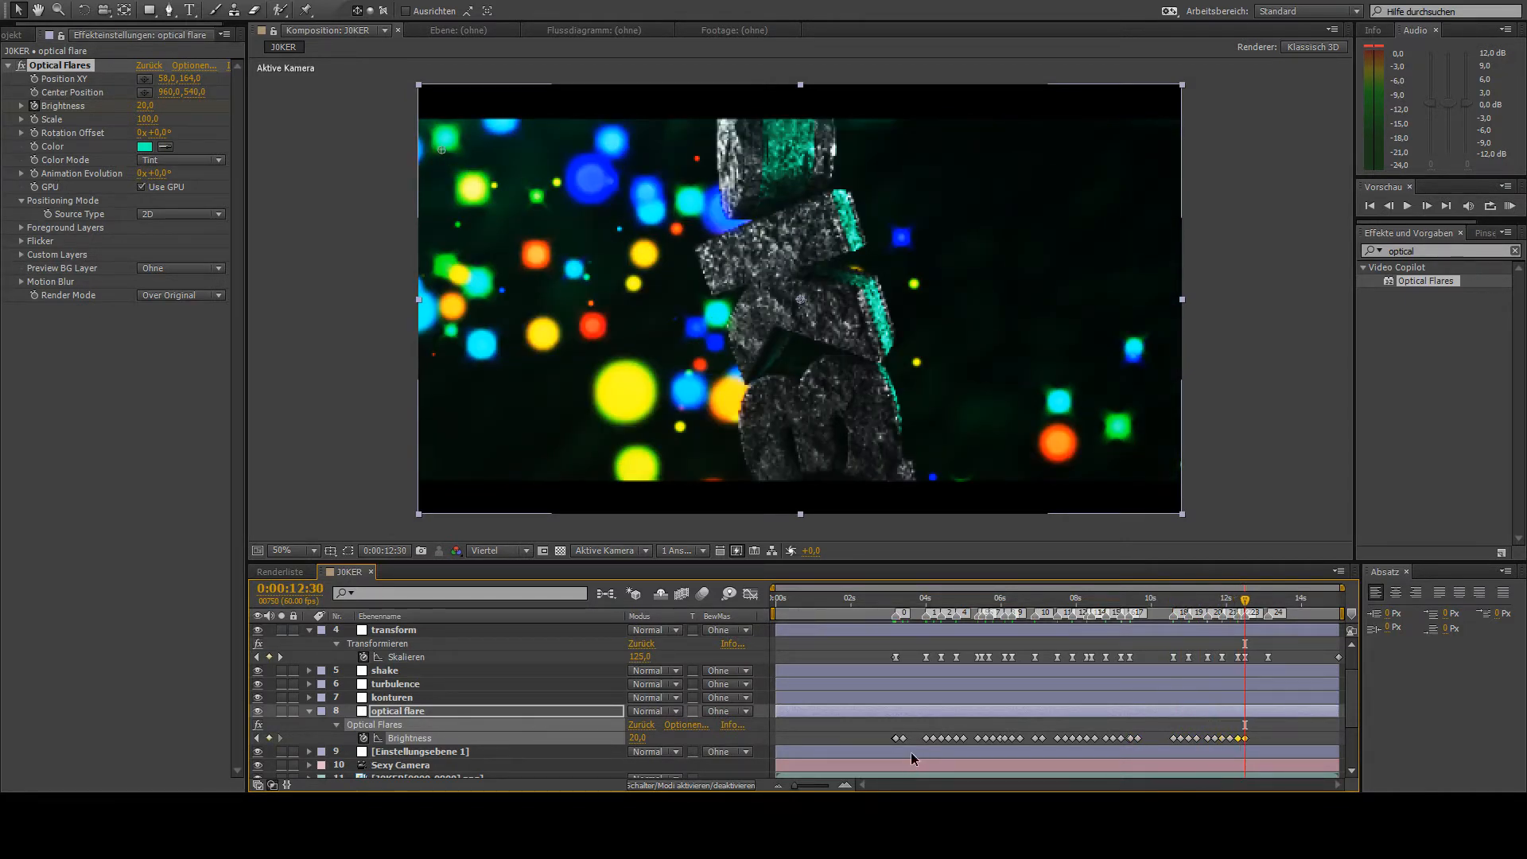
pyautogui.hotkey('ctrl', 'v')
pyautogui.press('k')
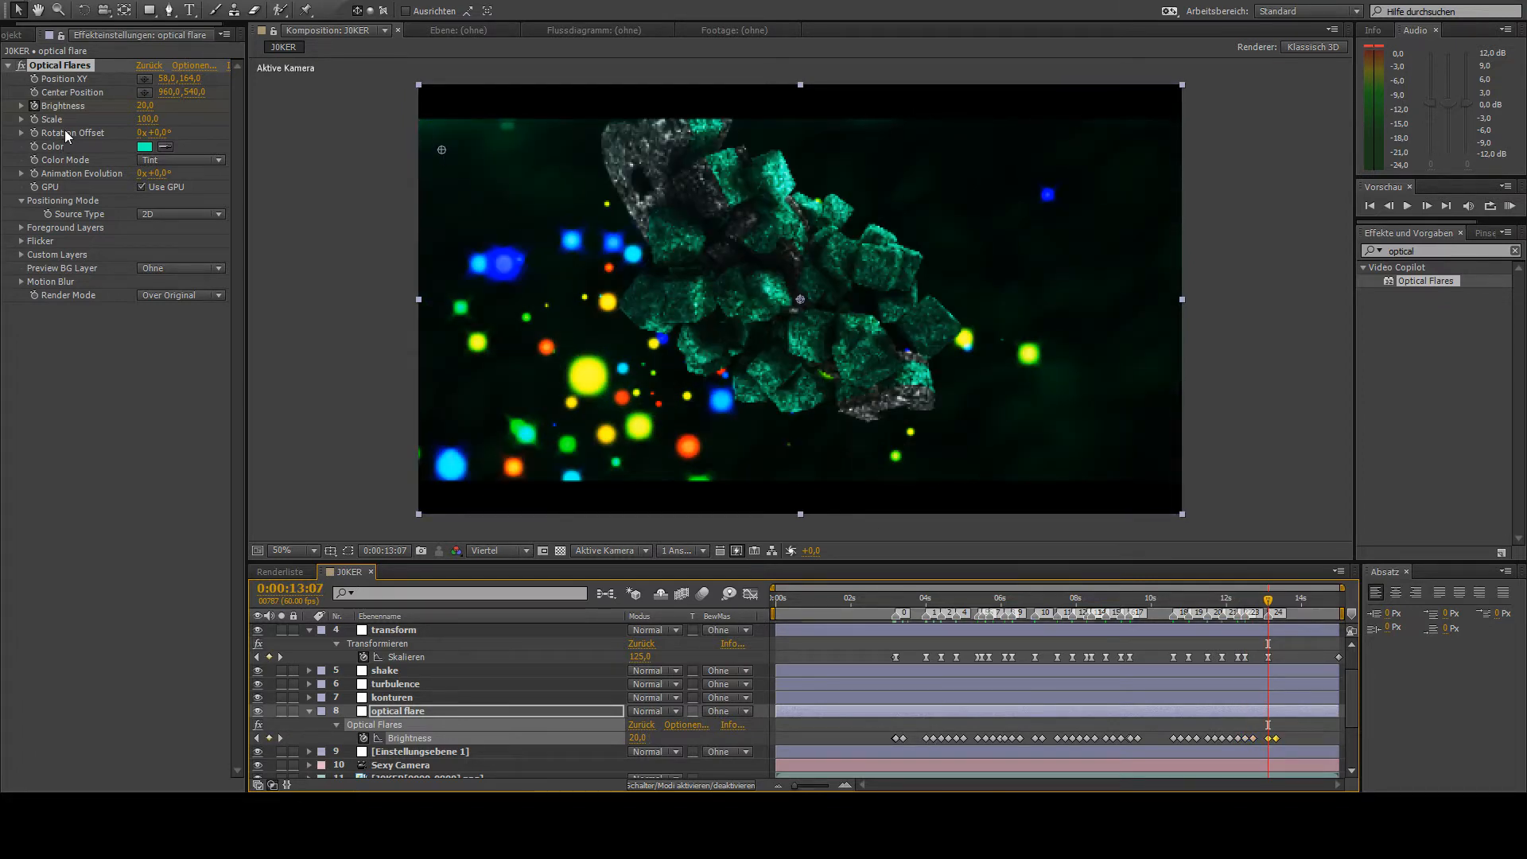
# - Preview the flare flashes from about 0:00:03:16 and collapse the optical flare and transform layers
pyautogui.click(901, 613)
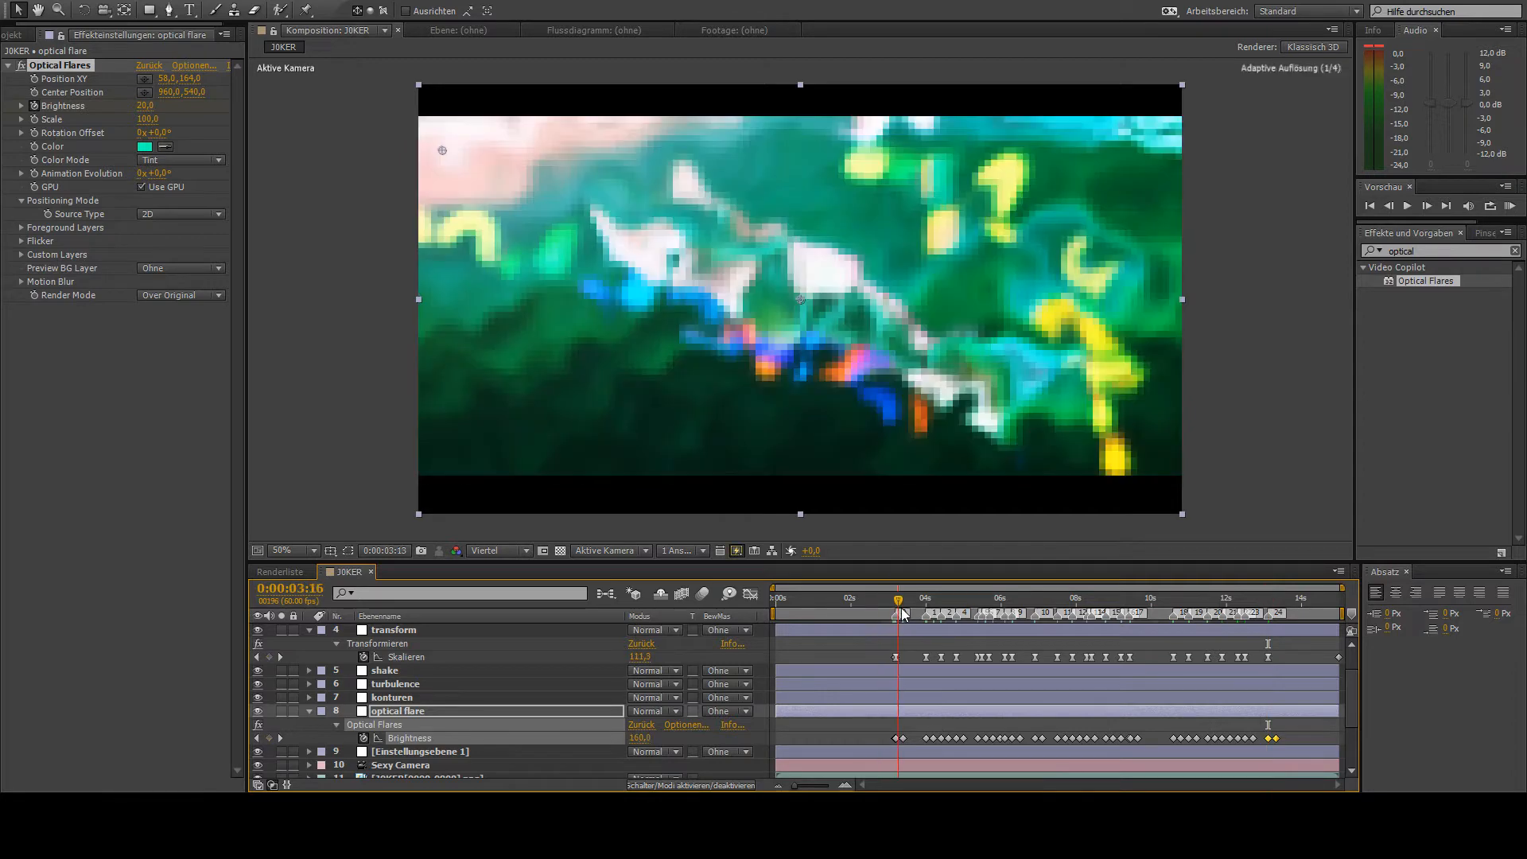
pyautogui.press('space')
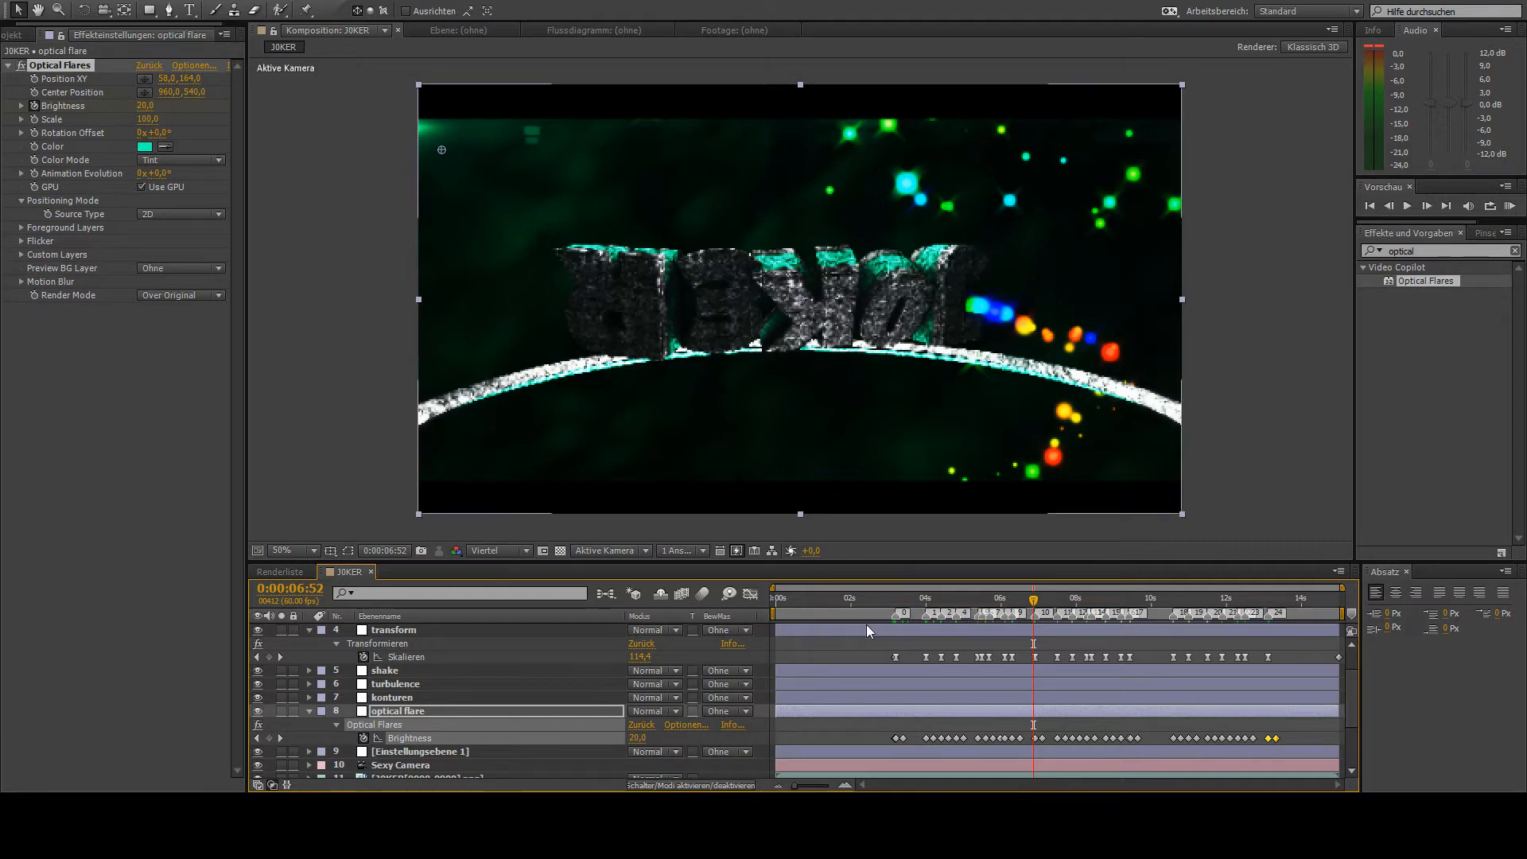
pyautogui.click(310, 711)
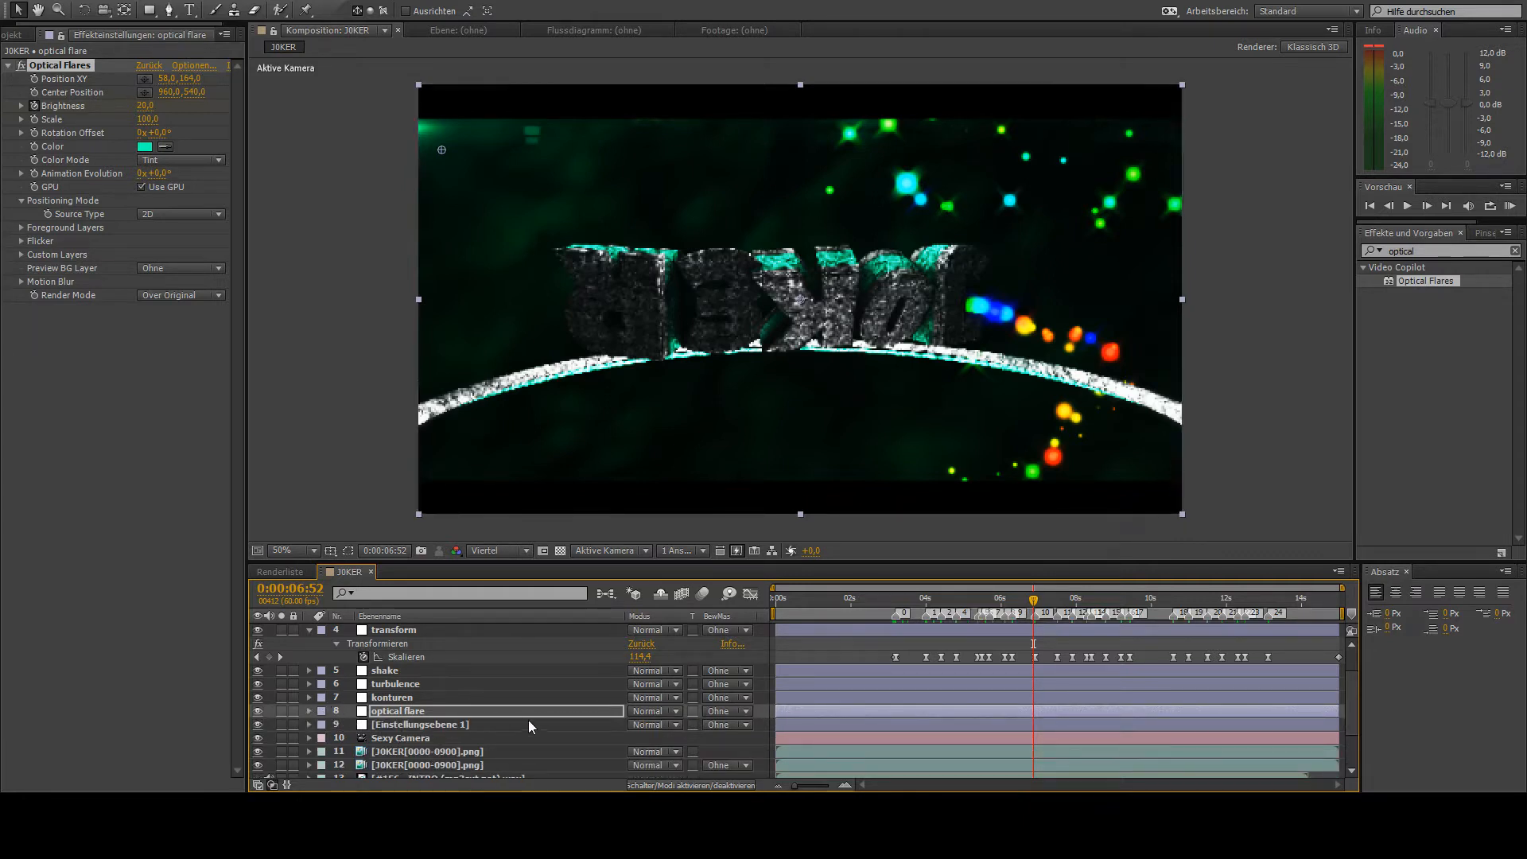
pyautogui.click(309, 631)
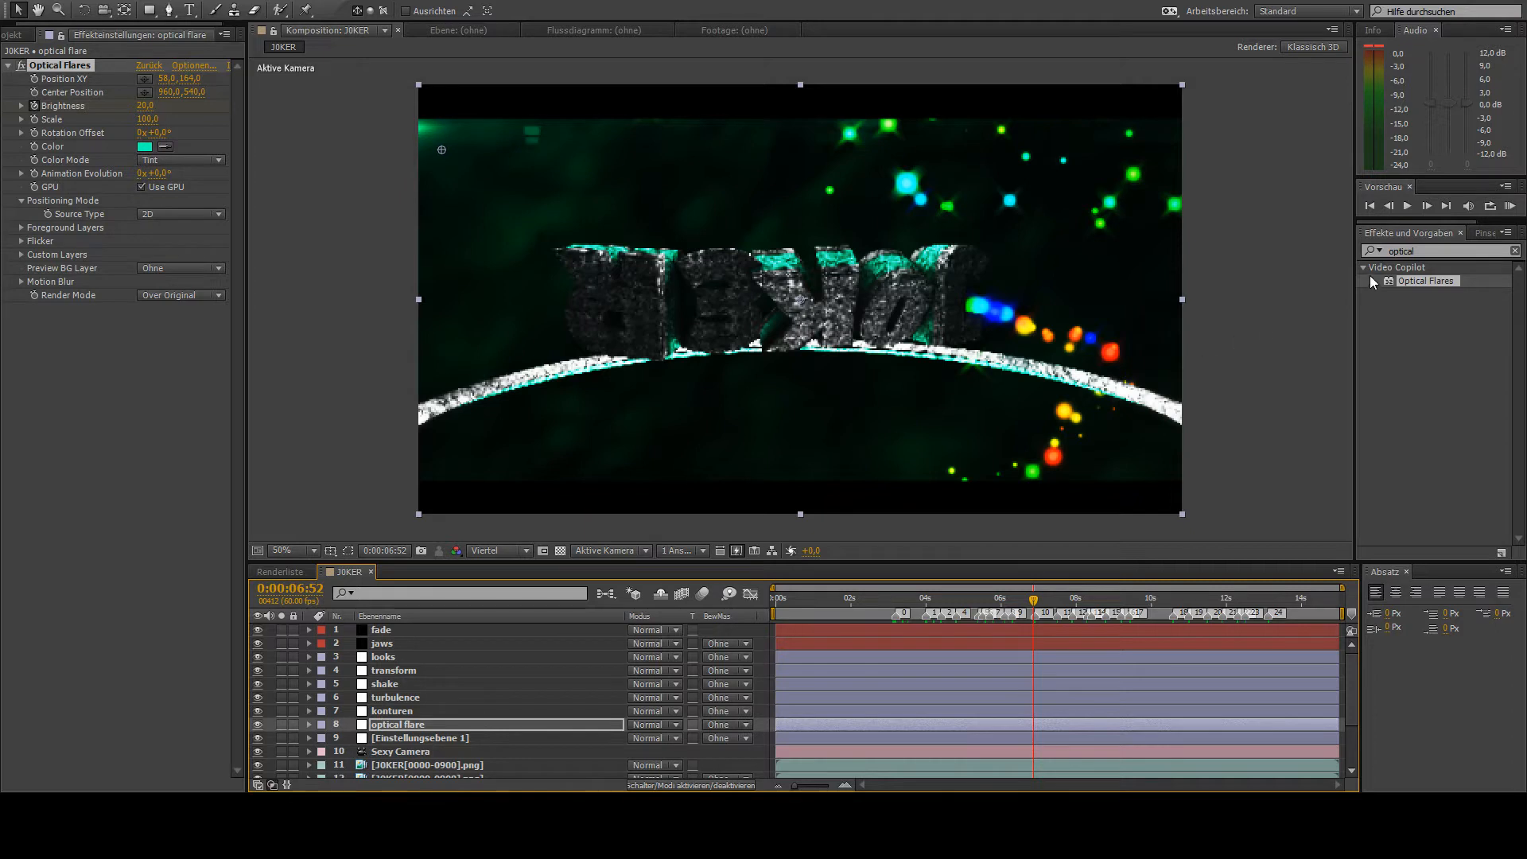
# - Apply the Optikkompensation effect to Einstellungsebene 1 and rename that layer optiks
pyautogui.click(1401, 249)
pyautogui.write('optik')
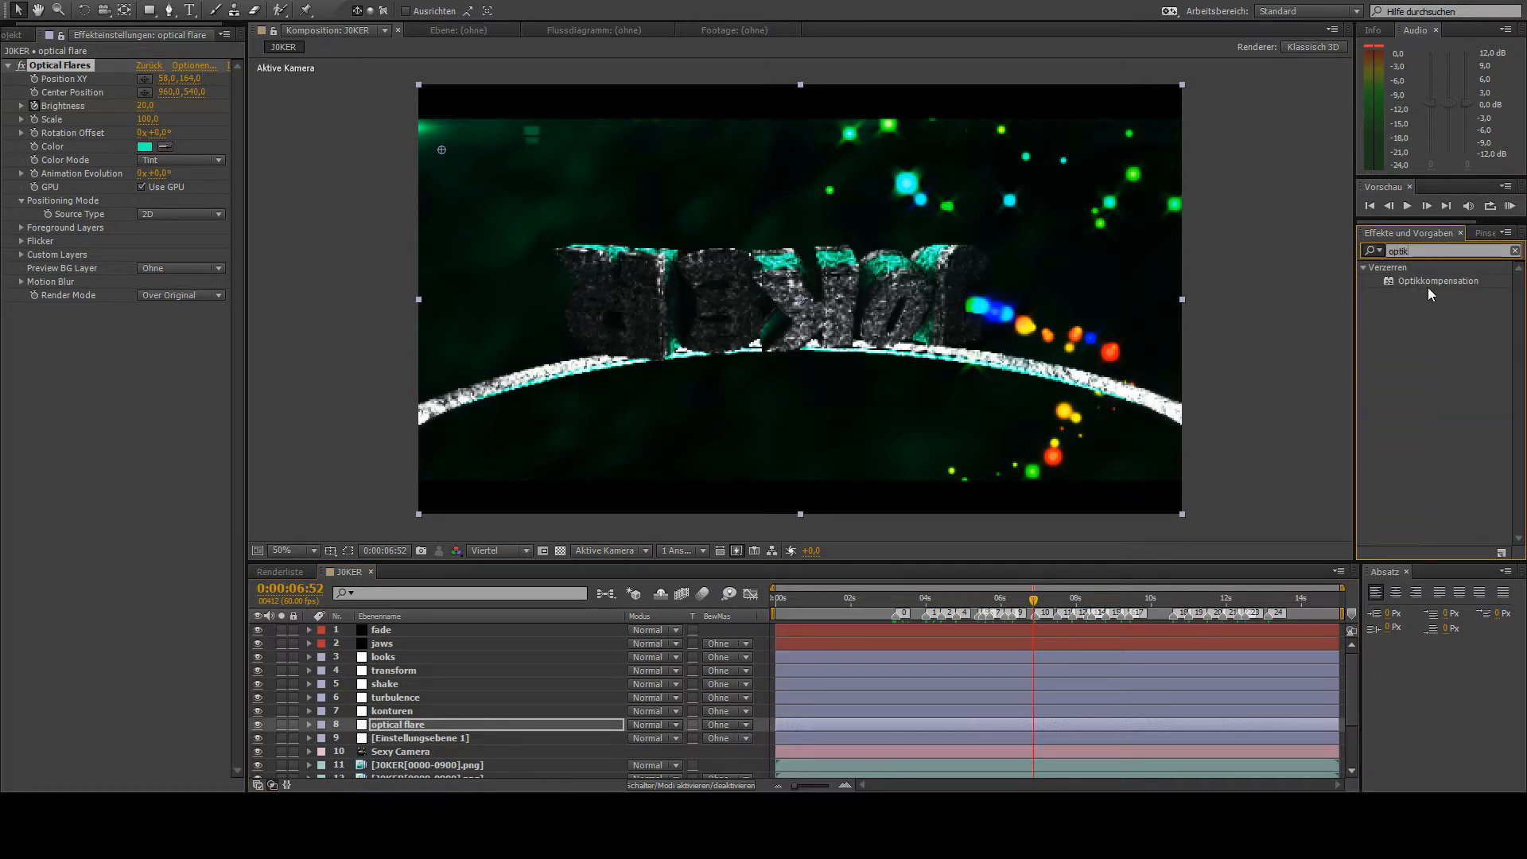
pyautogui.moveTo(1432, 282); pyautogui.dragTo(388, 736)
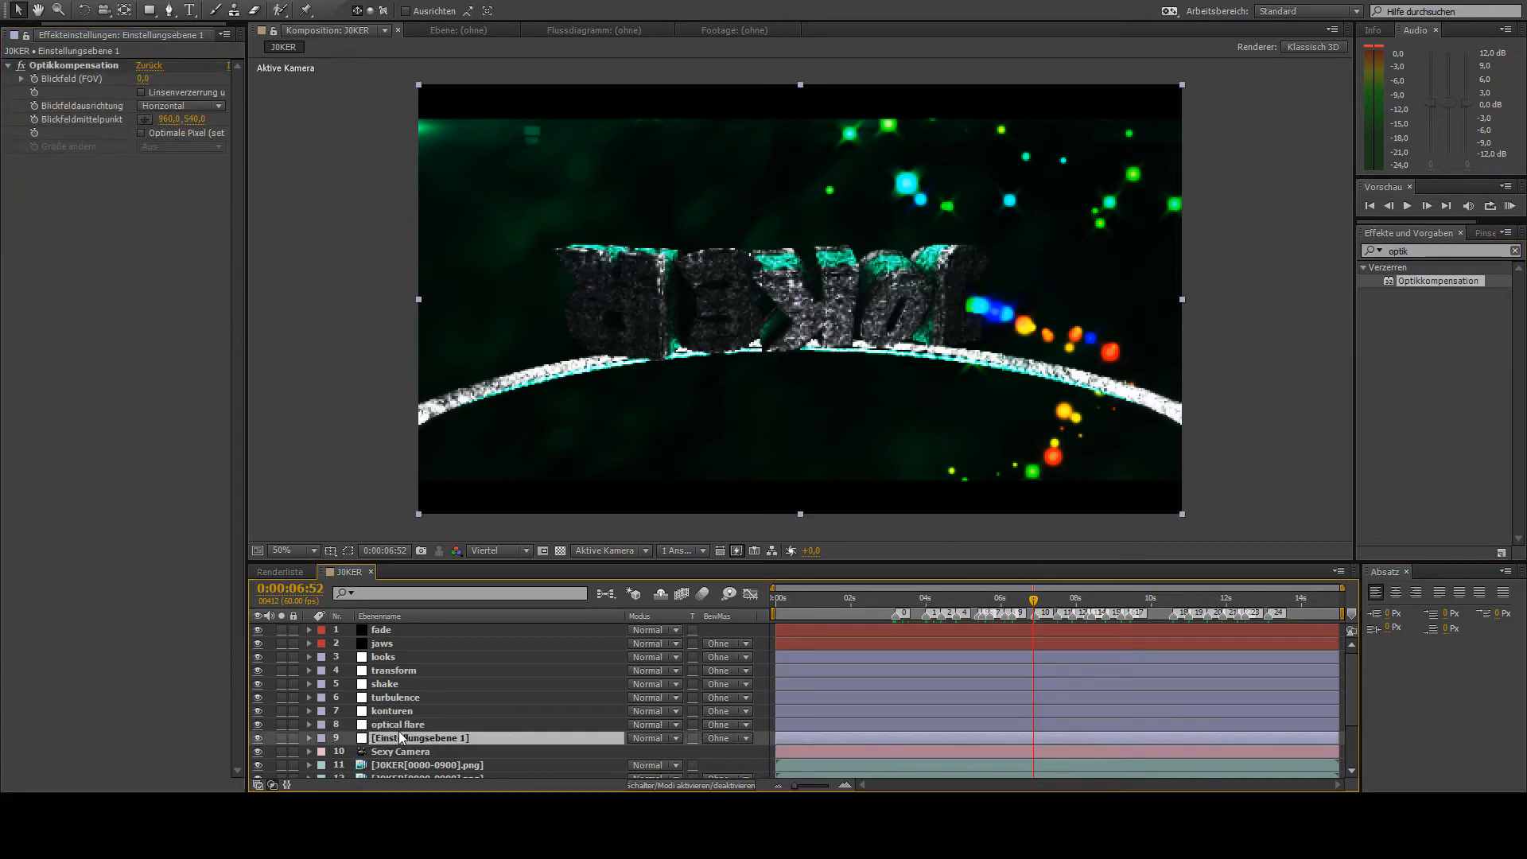
pyautogui.press('Return')
pyautogui.write('opti')
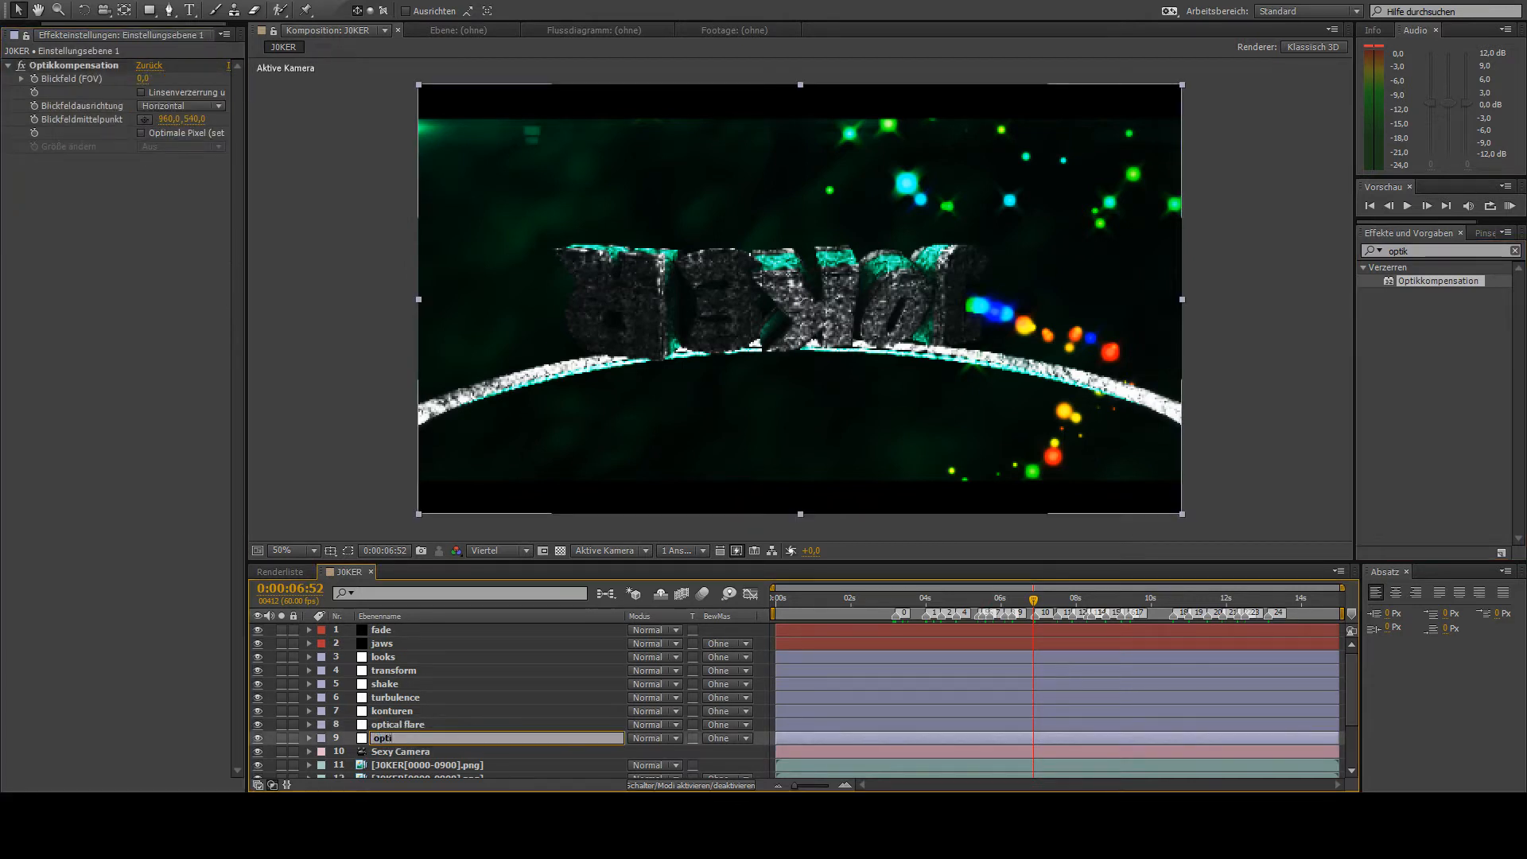
pyautogui.write('ks')
pyautogui.press('Return')
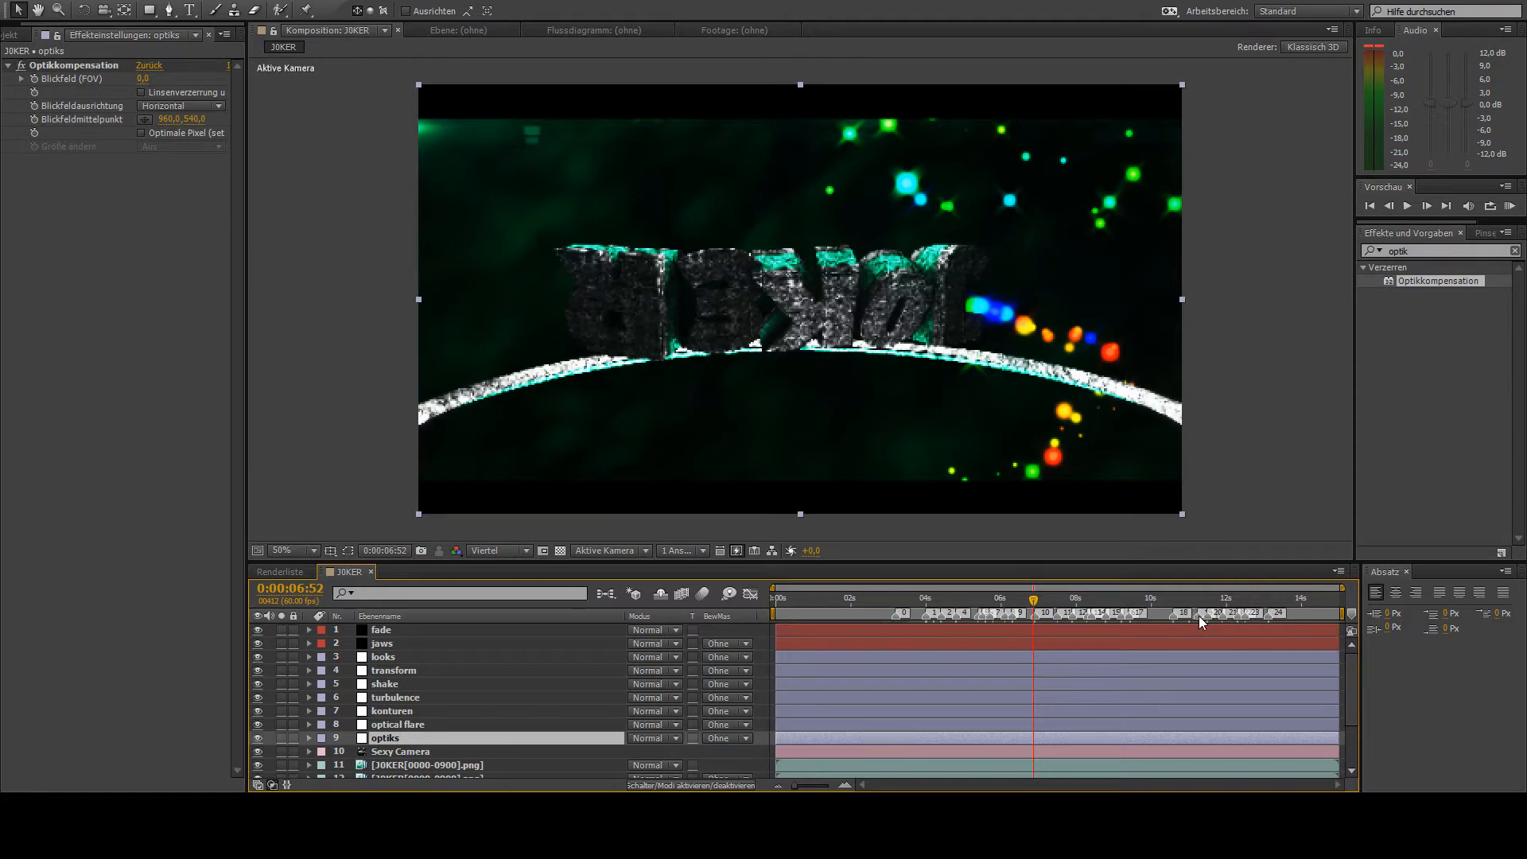
# - Enable reversed lens distortion and keyframe Blickfeld (FOV) at 0 at 0:00:12:45 and at 179 at 0:00:12:51
pyautogui.moveTo(1229, 600); pyautogui.dragTo(1254, 632)
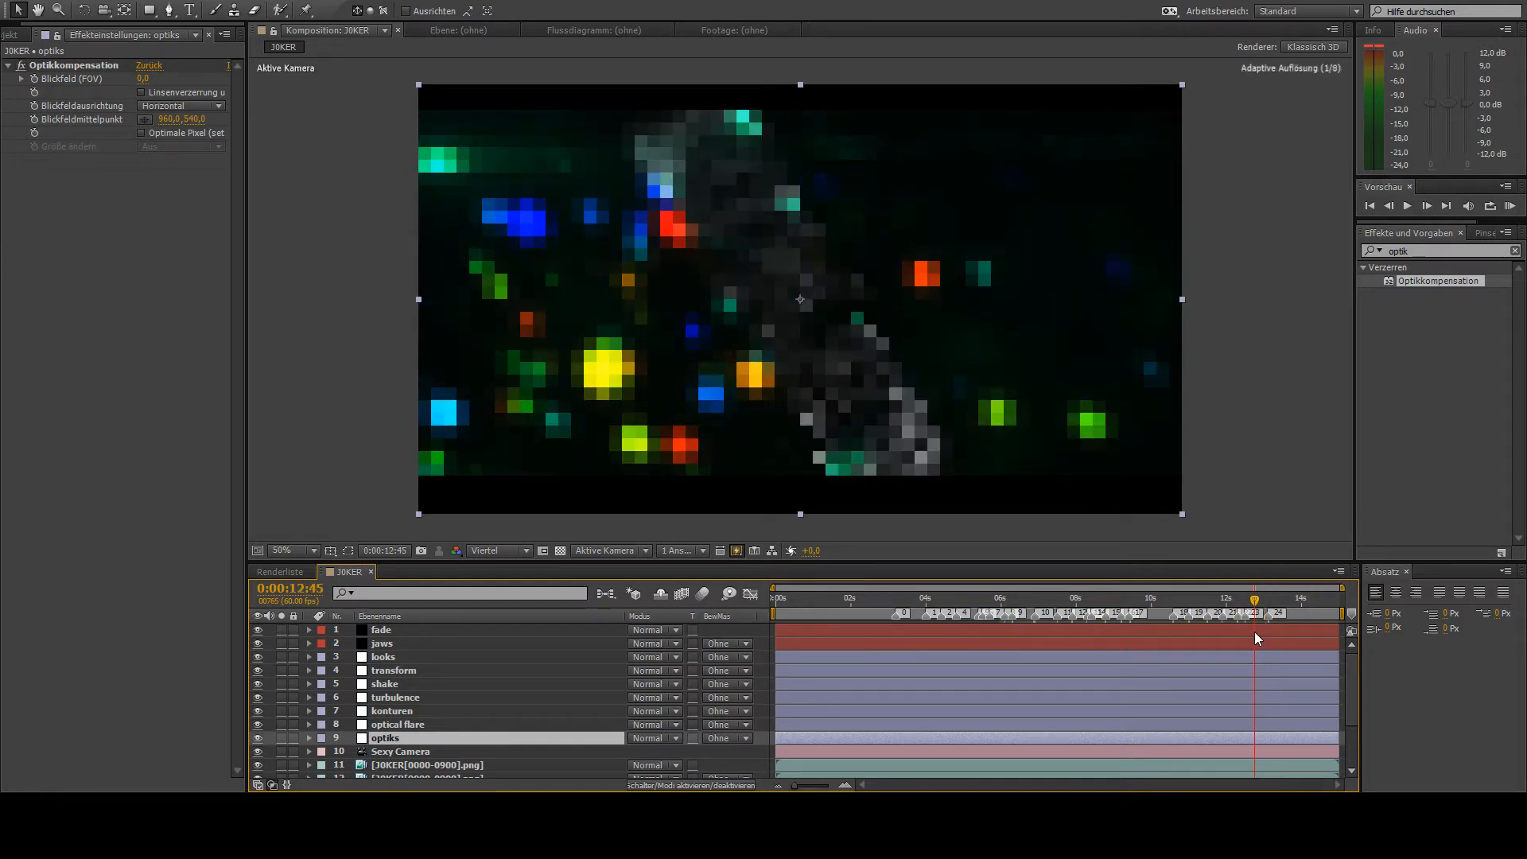
pyautogui.click(146, 92)
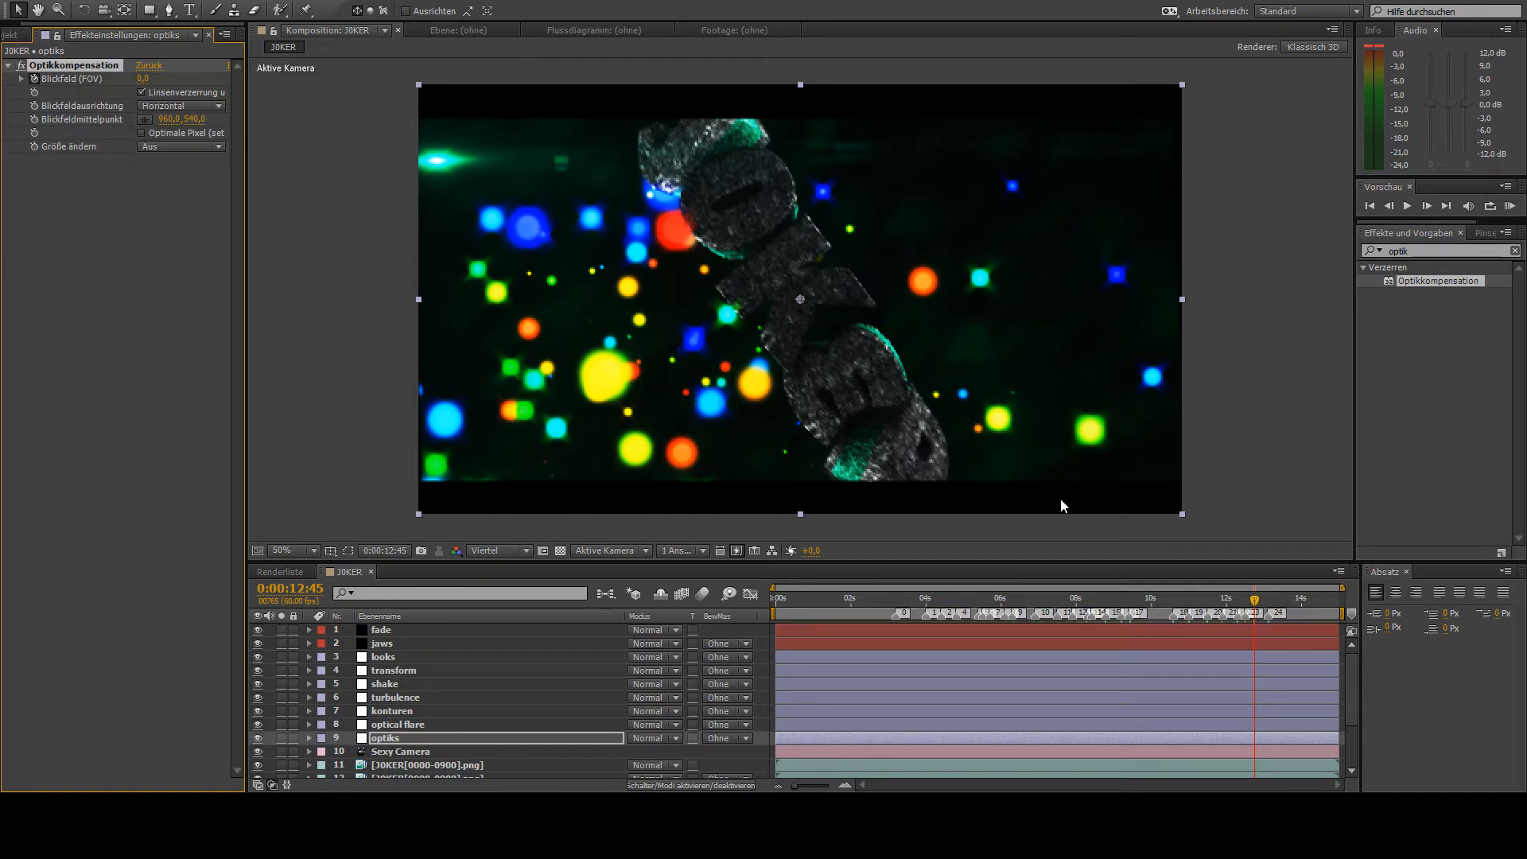
pyautogui.moveTo(1255, 606); pyautogui.dragTo(1260, 606)
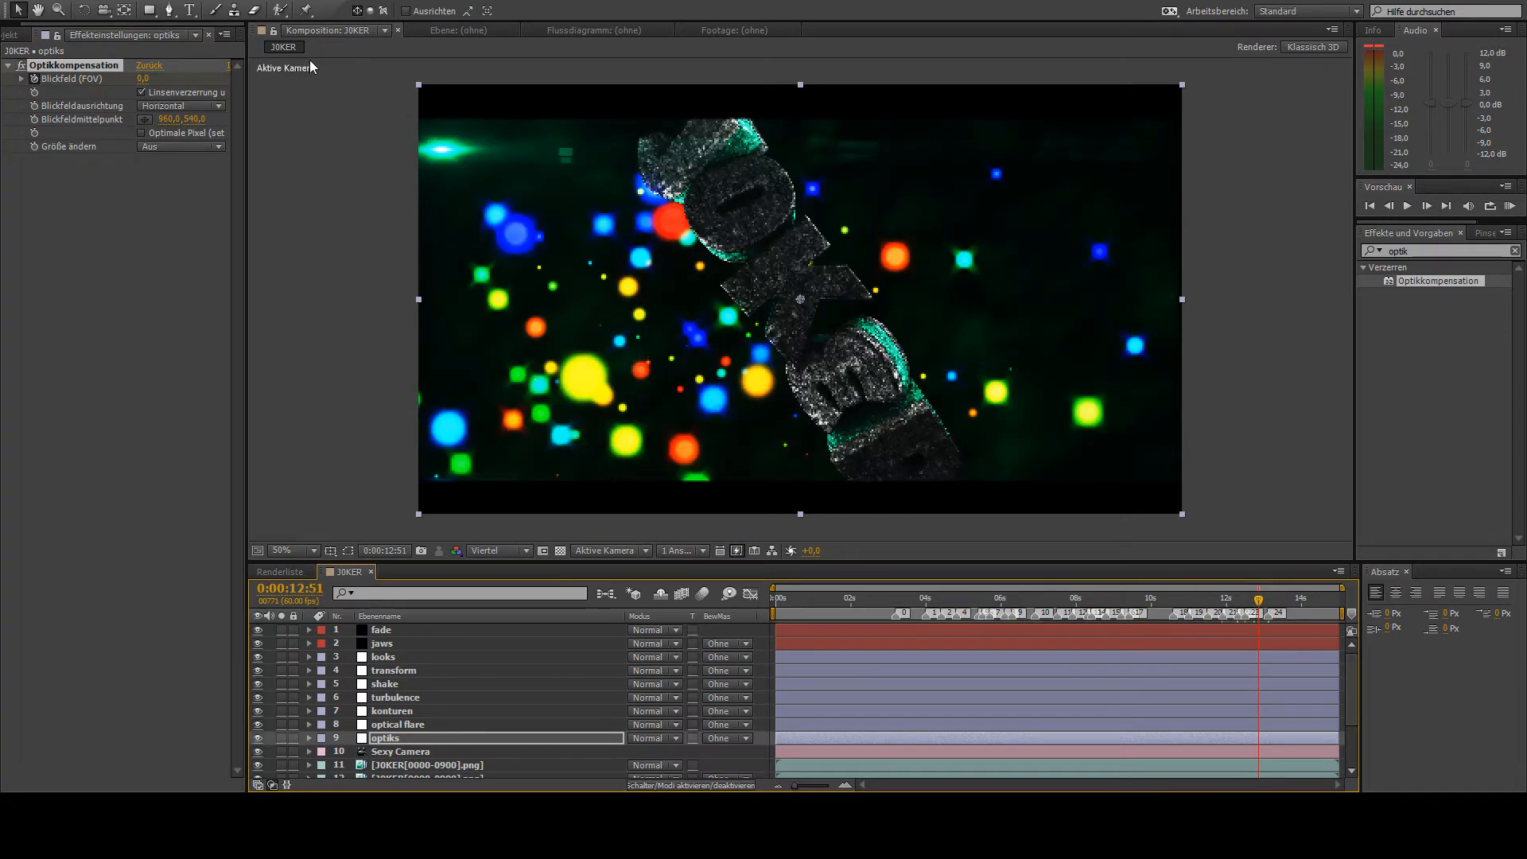
pyautogui.click(144, 79)
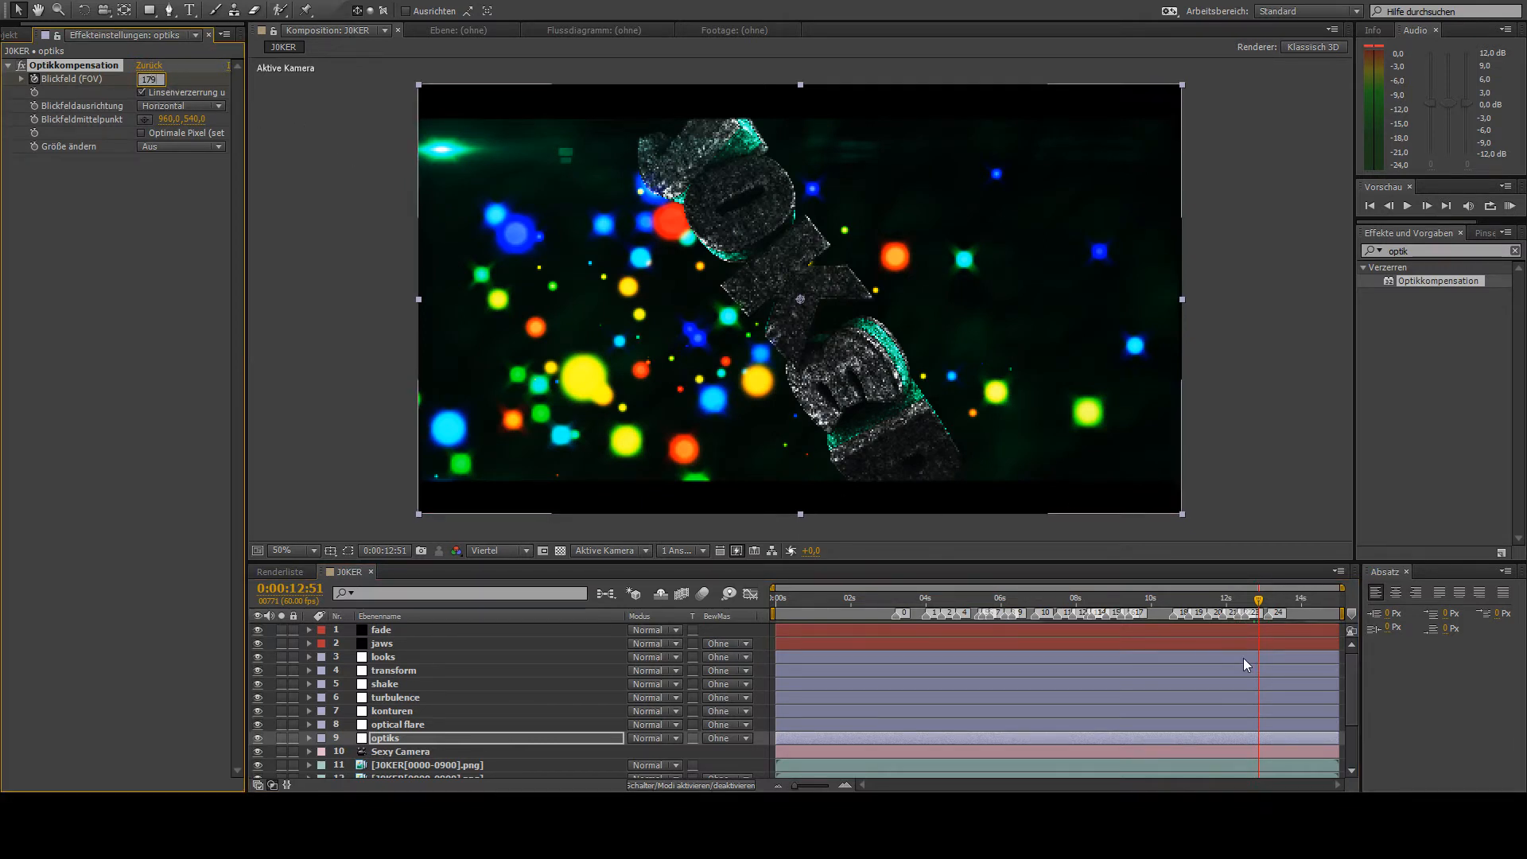
# - Keyframe the optiks layer's Blickfeld (FOV) at 0 at 0:00:13:09
pyautogui.moveTo(1258, 606); pyautogui.dragTo(1270, 634)
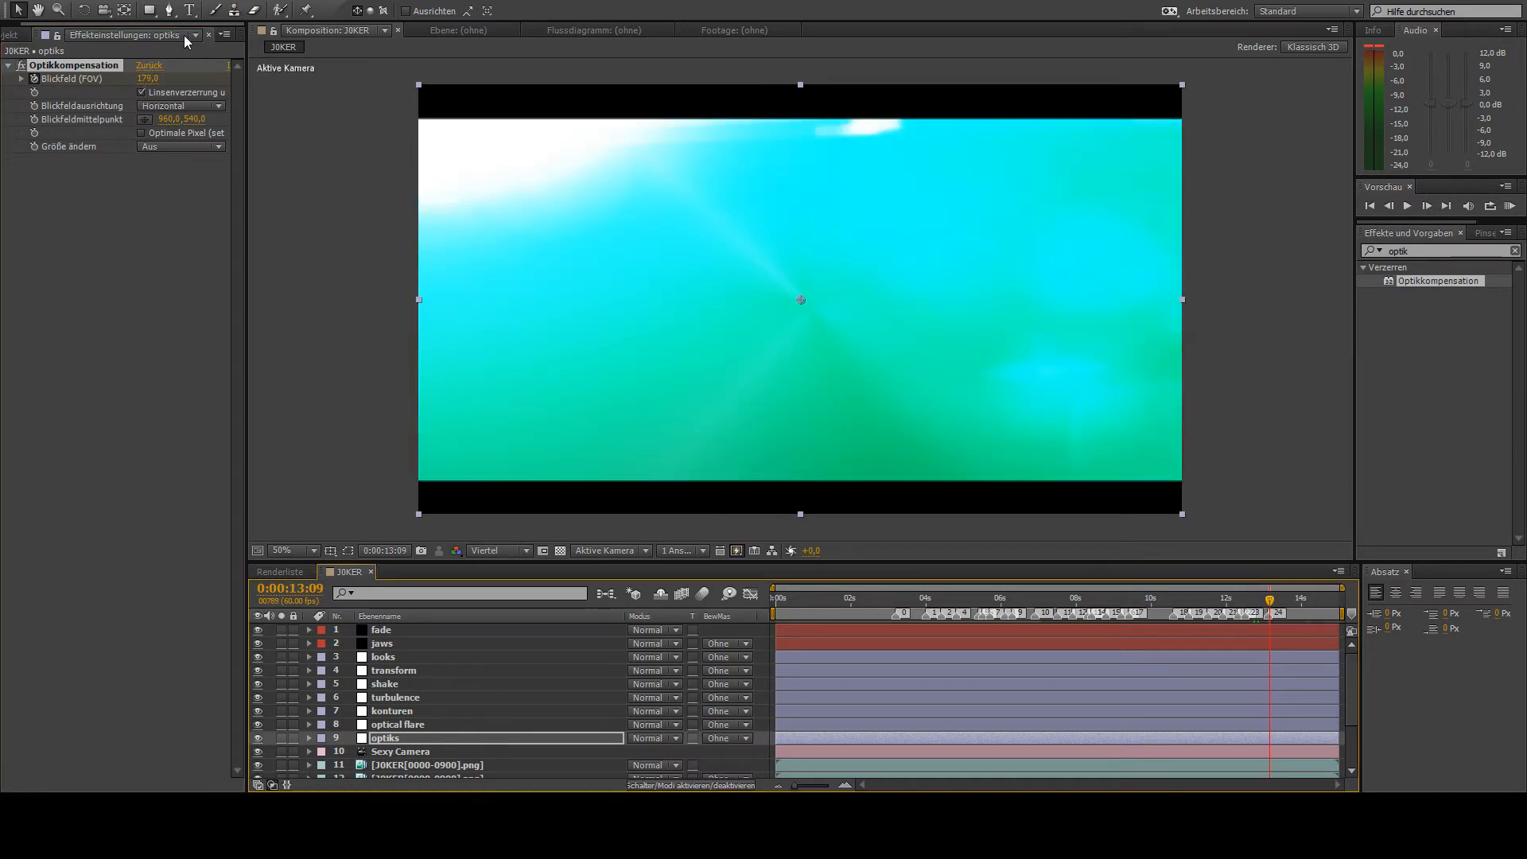
pyautogui.click(151, 78)
pyautogui.press('Return')
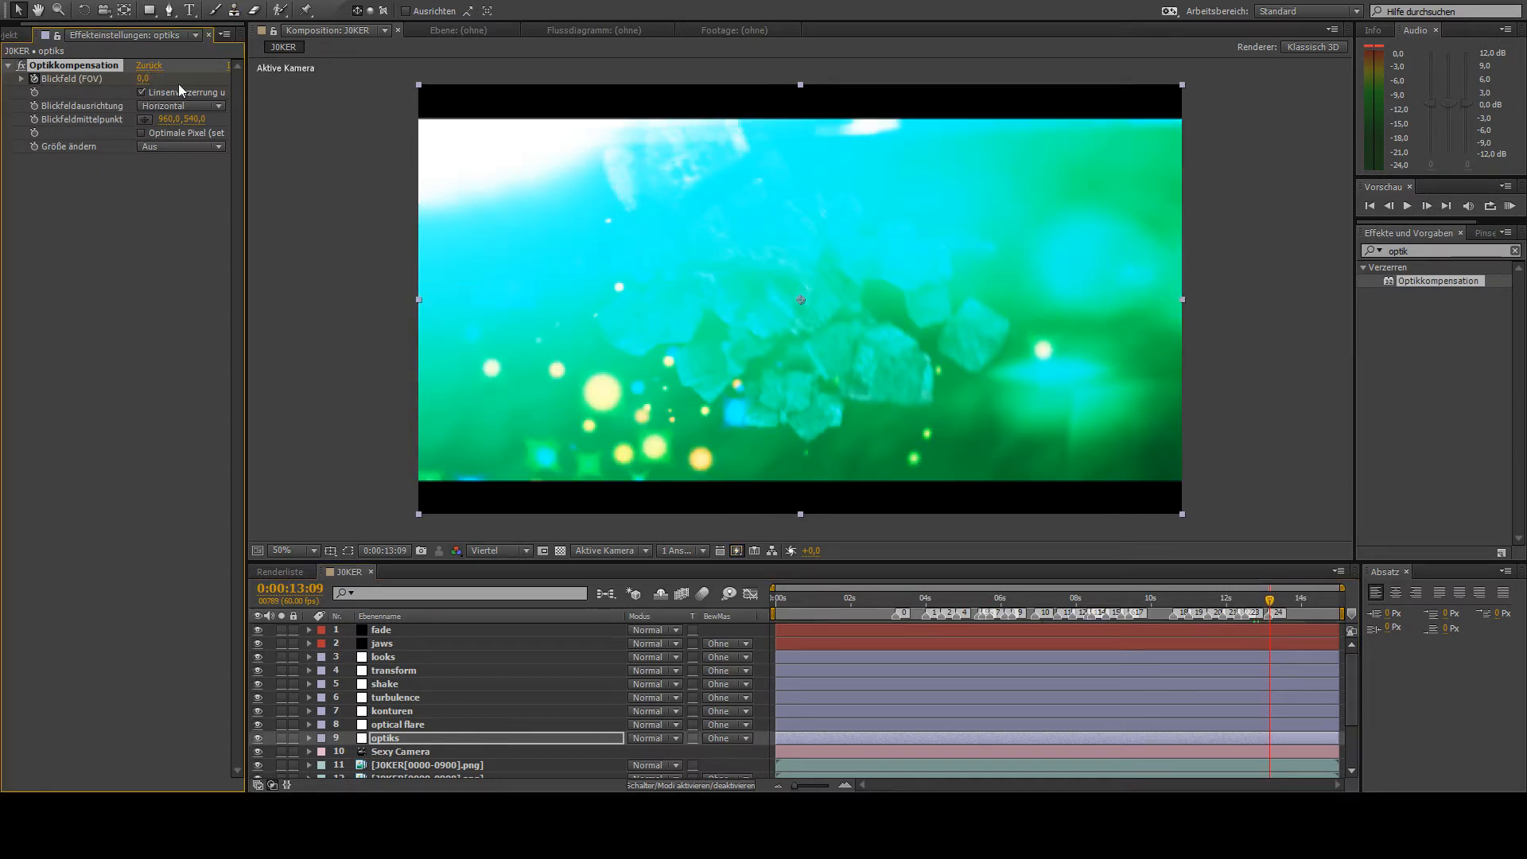
# - Reveal the optiks layer's Blickfeld (FOV) keyframes and shift them slightly later around 0:00:13:12, checking the distortion up to 0:00:13:30
pyautogui.moveTo(1245, 604); pyautogui.dragTo(1271, 608)
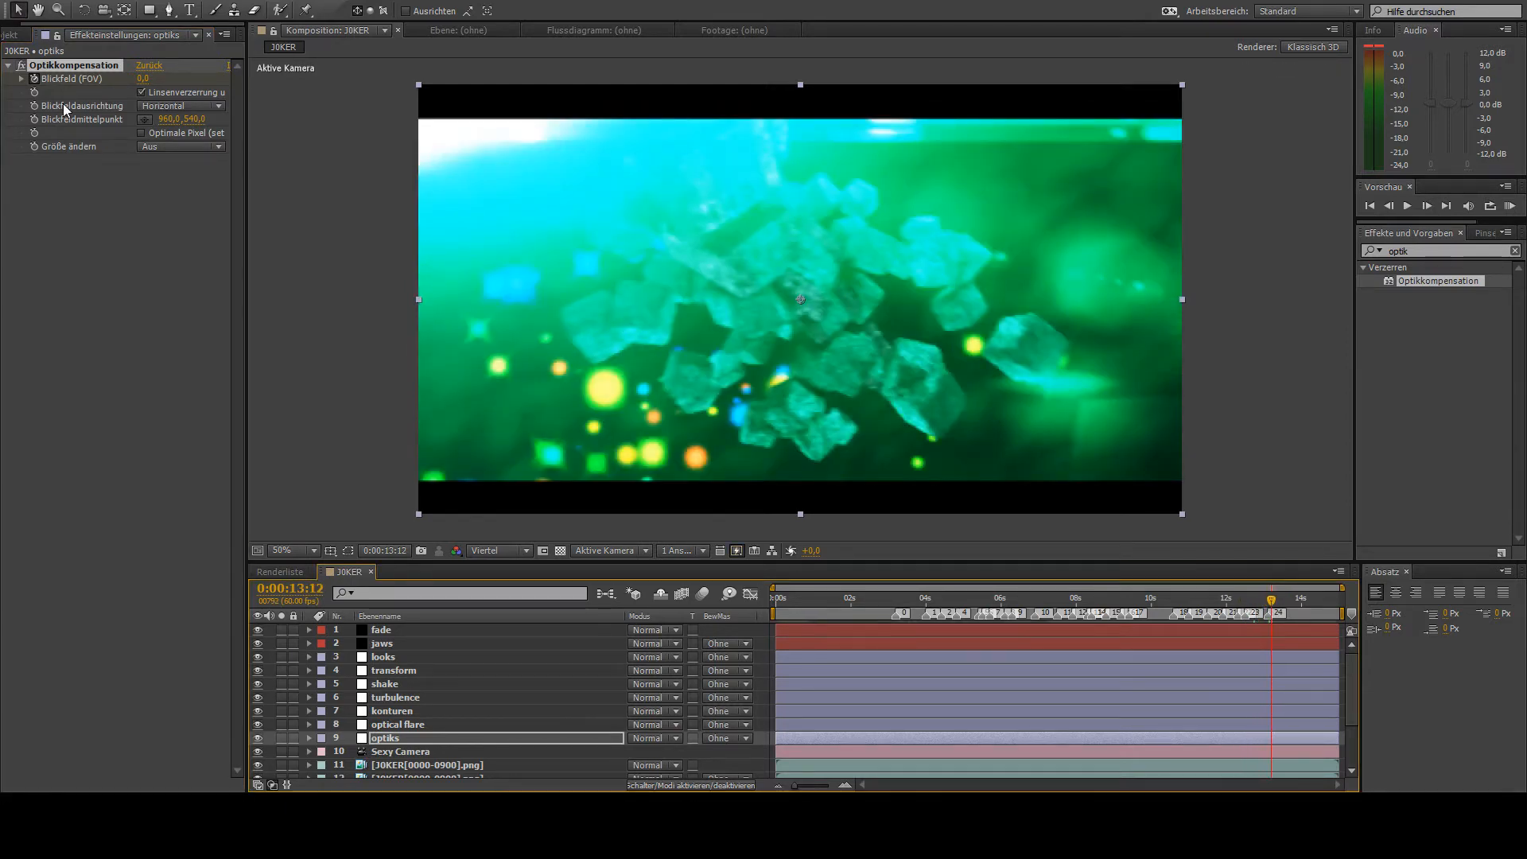
pyautogui.press('u')
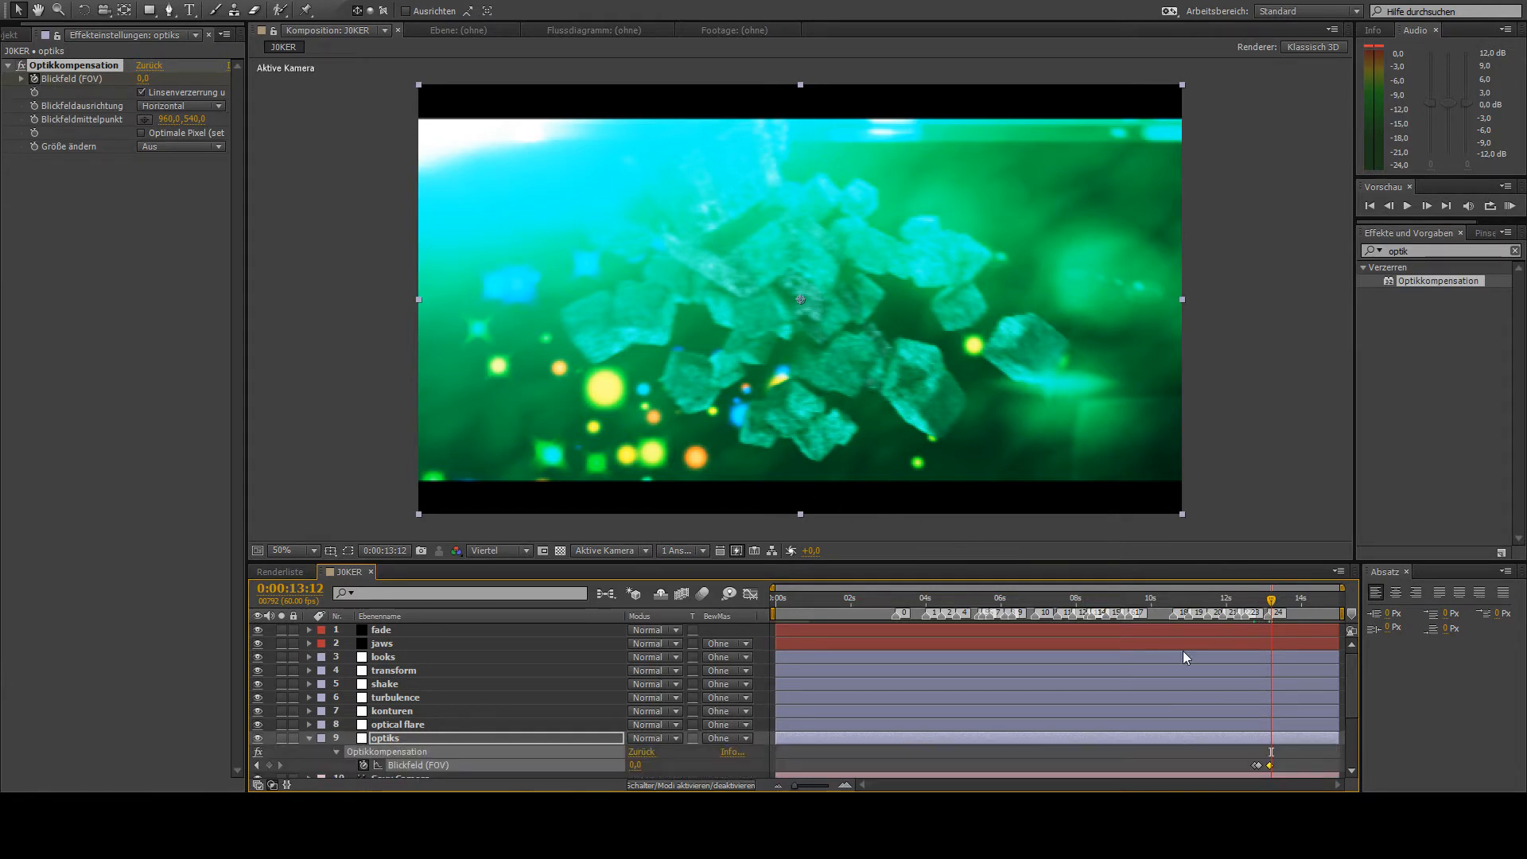
pyautogui.moveTo(1261, 766); pyautogui.dragTo(1269, 766)
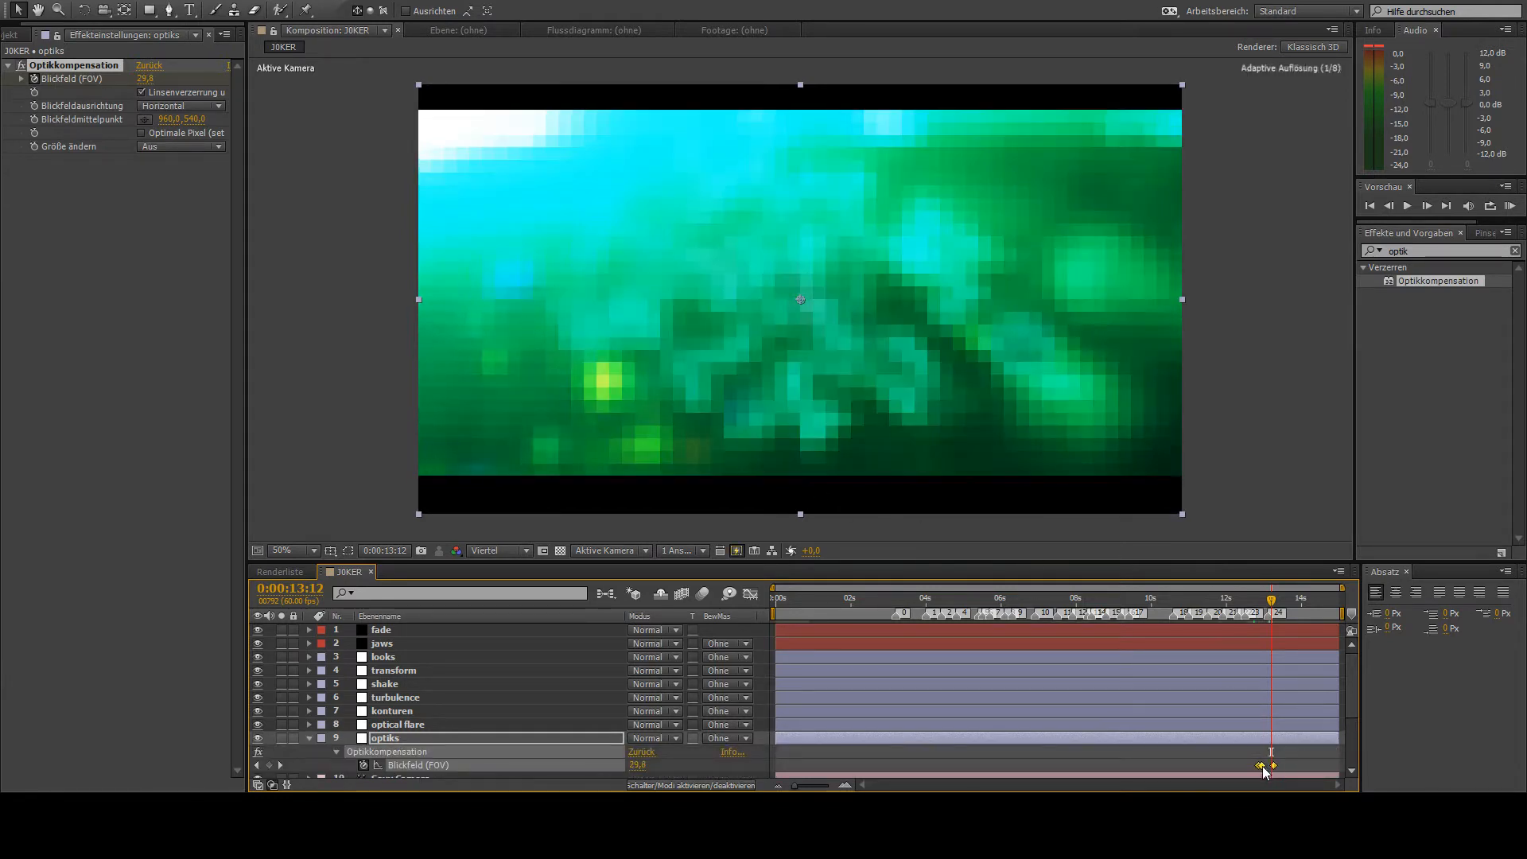
pyautogui.click(1276, 602)
pyautogui.moveTo(1272, 606)
pyautogui.mouseDown()
pyautogui.moveTo(1257, 609)
pyautogui.moveTo(1282, 611)
pyautogui.mouseUp()
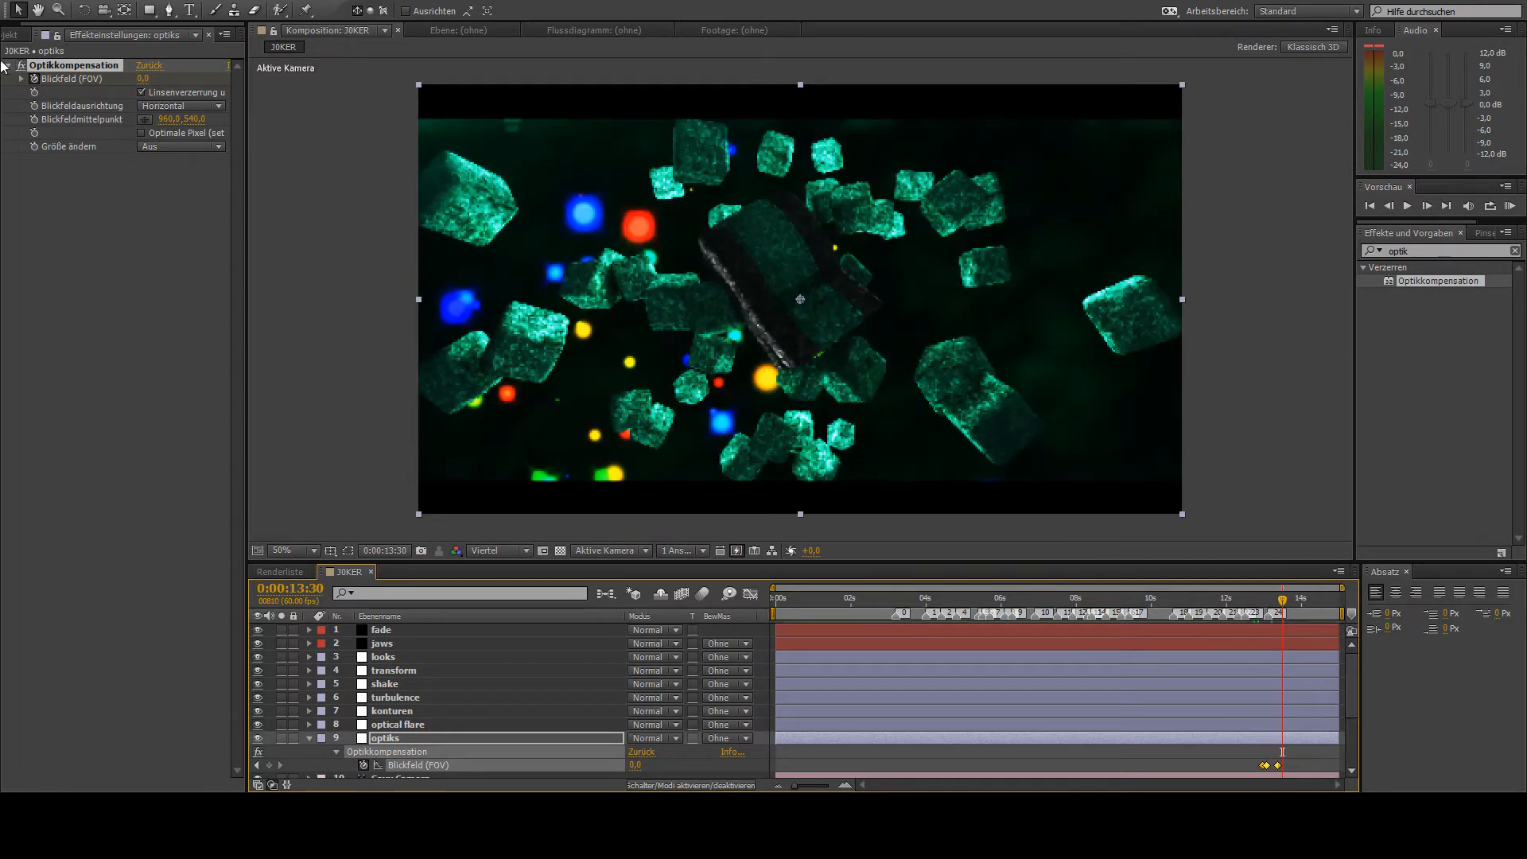
# - Collapse and deselect the optiks layer, and preview the composition from 0:00:00:00
pyautogui.press('Home')
pyautogui.click(310, 738)
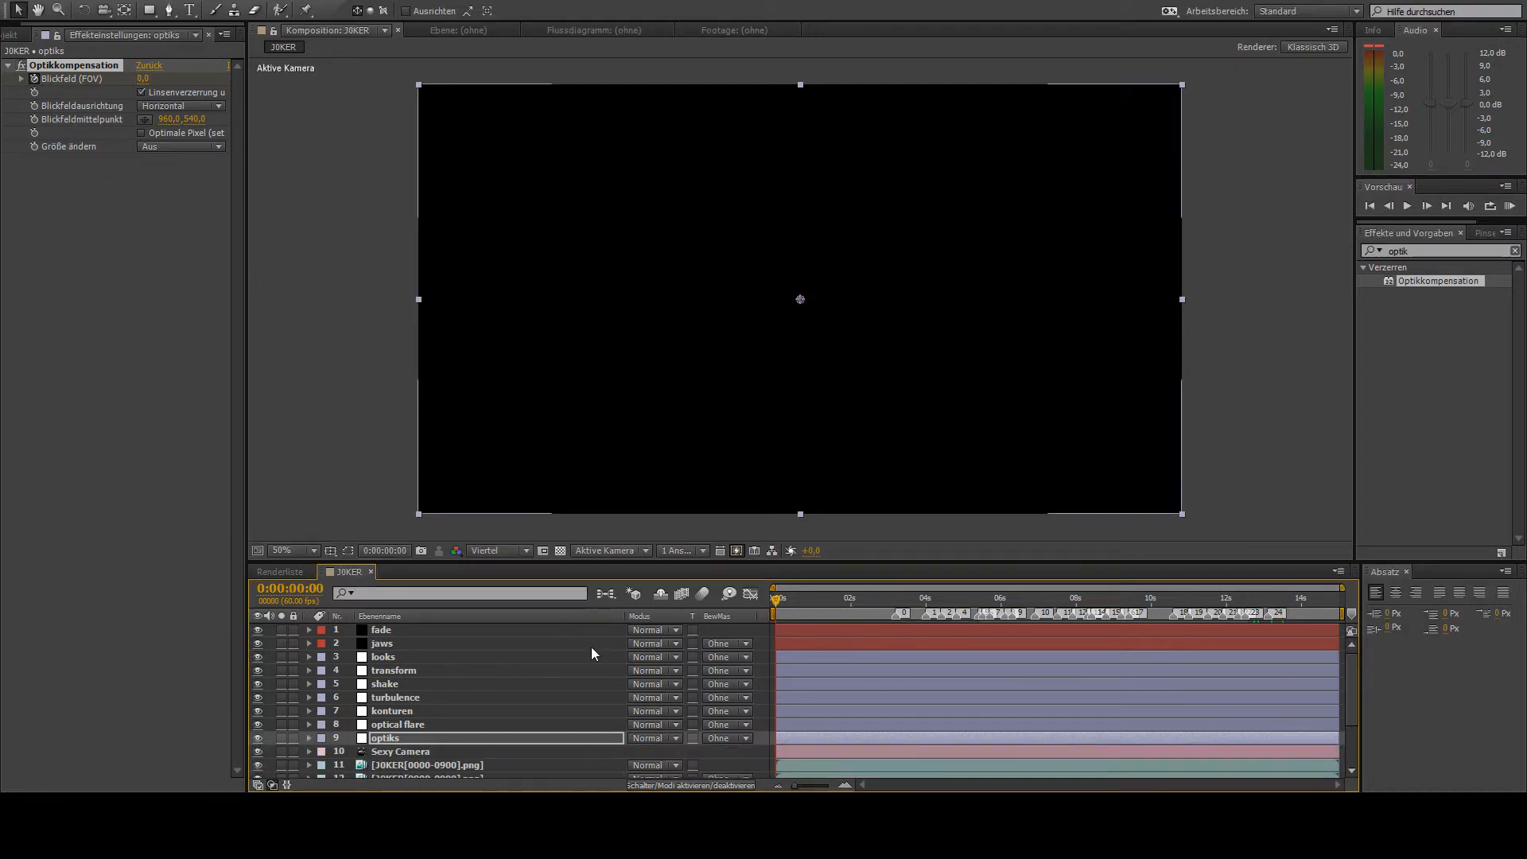
pyautogui.click(741, 761)
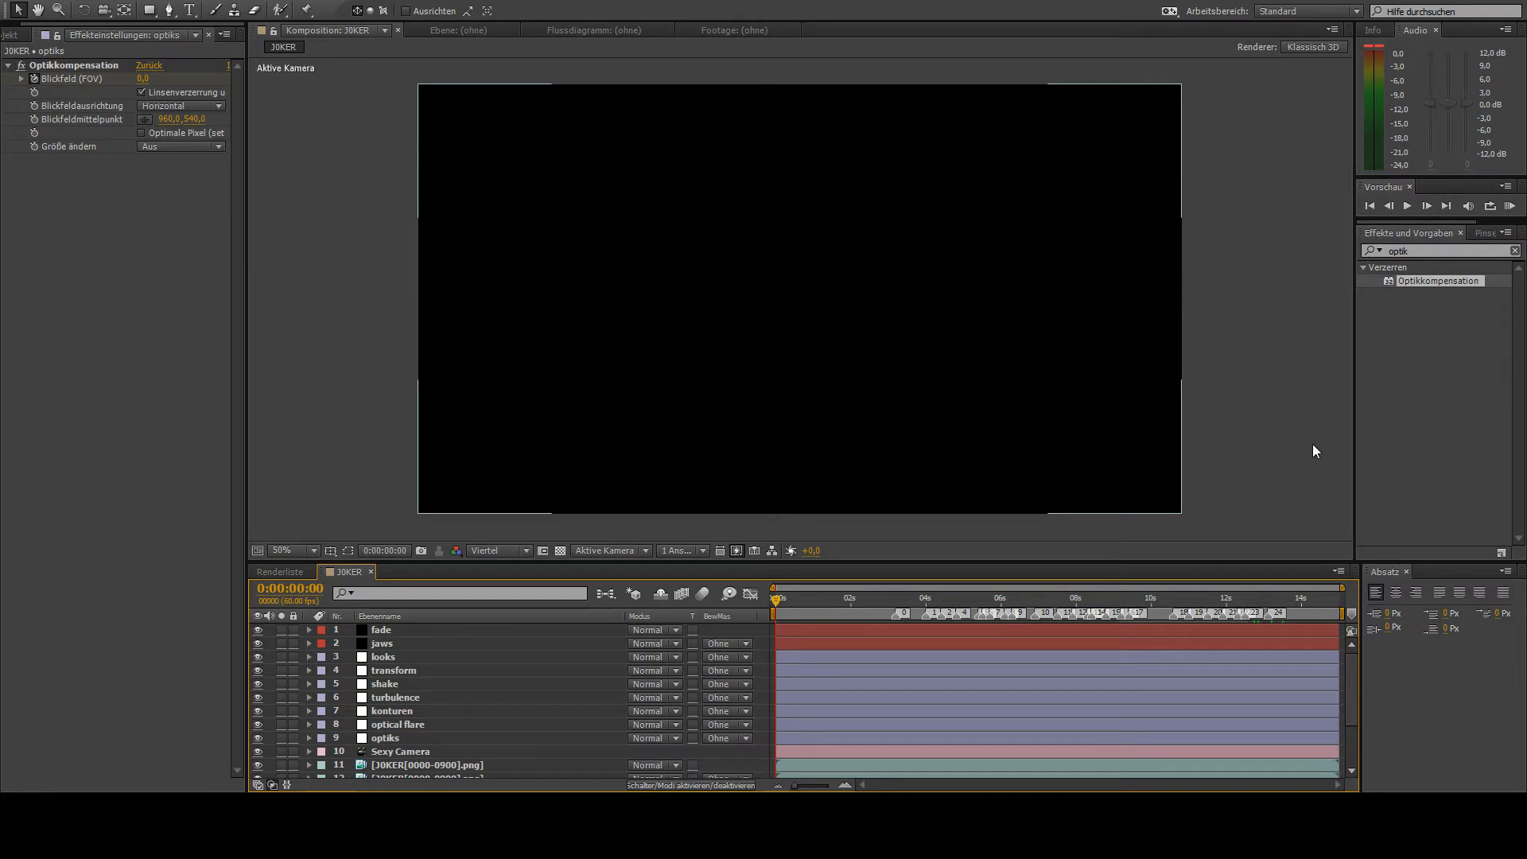
pyautogui.press('space')
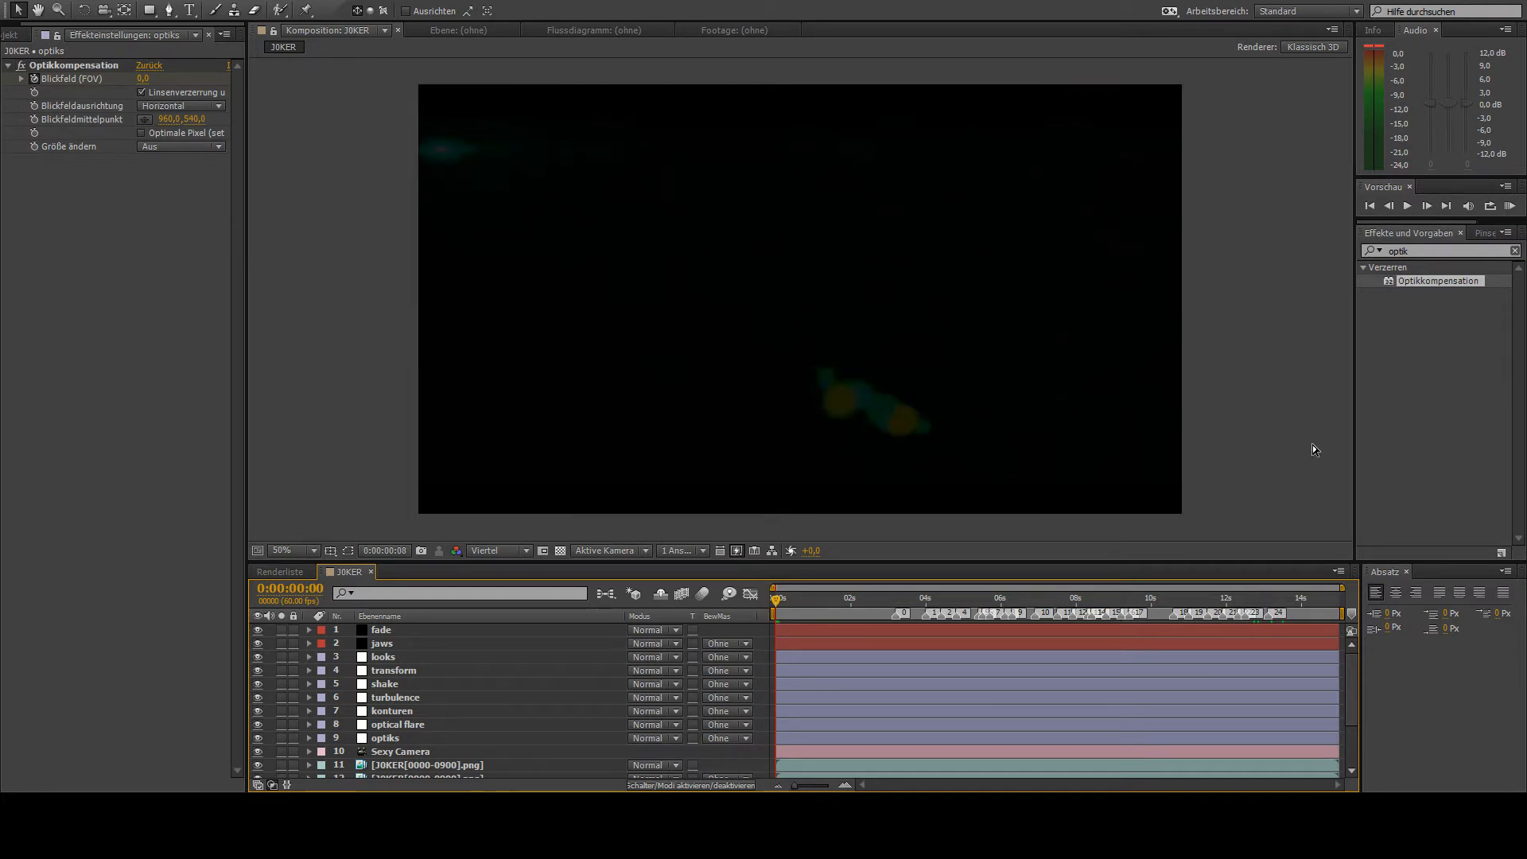